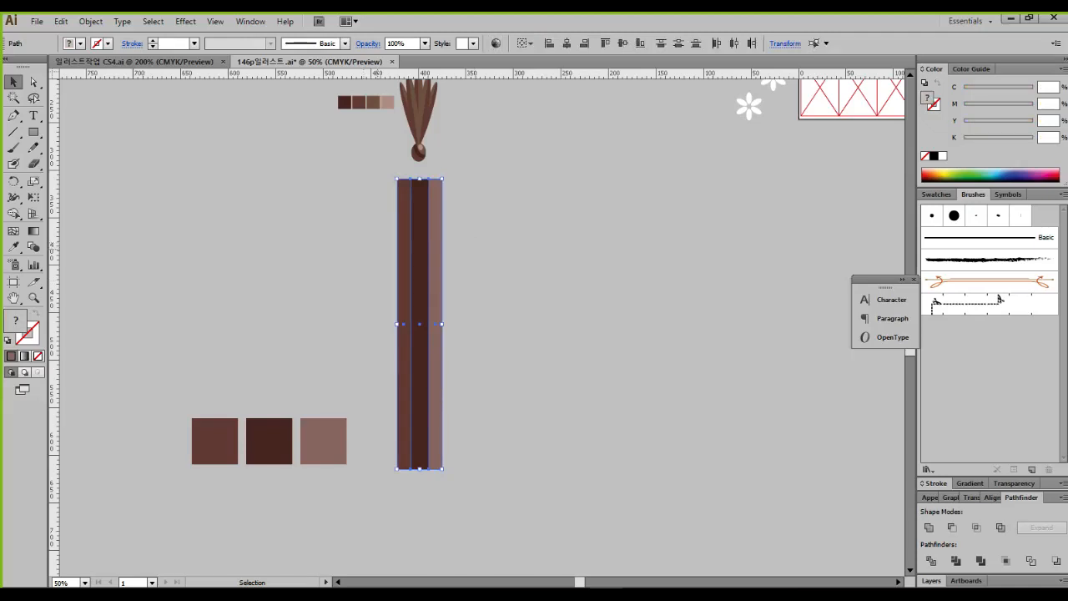
Step: Group the three vertical brown strips into one pole object
scroll(376, 251, "up", 1)
left_click(370, 255)
mouse_move(368, 256)
left_mouse_down()
mouse_move(529, 290)
mouse_move(355, 251)
left_mouse_up()
key("ctrl+g")
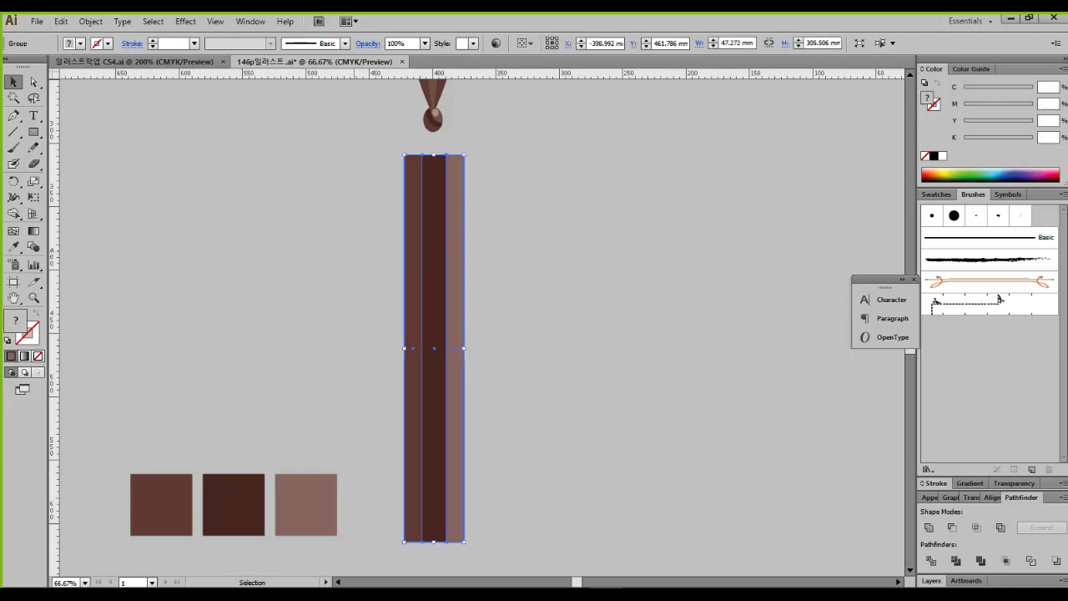
Step: Narrow the grouped pole to about 10 mm wide, keeping its height
left_click(548, 272)
left_click(454, 340)
left_click_drag(466, 347, 417, 350)
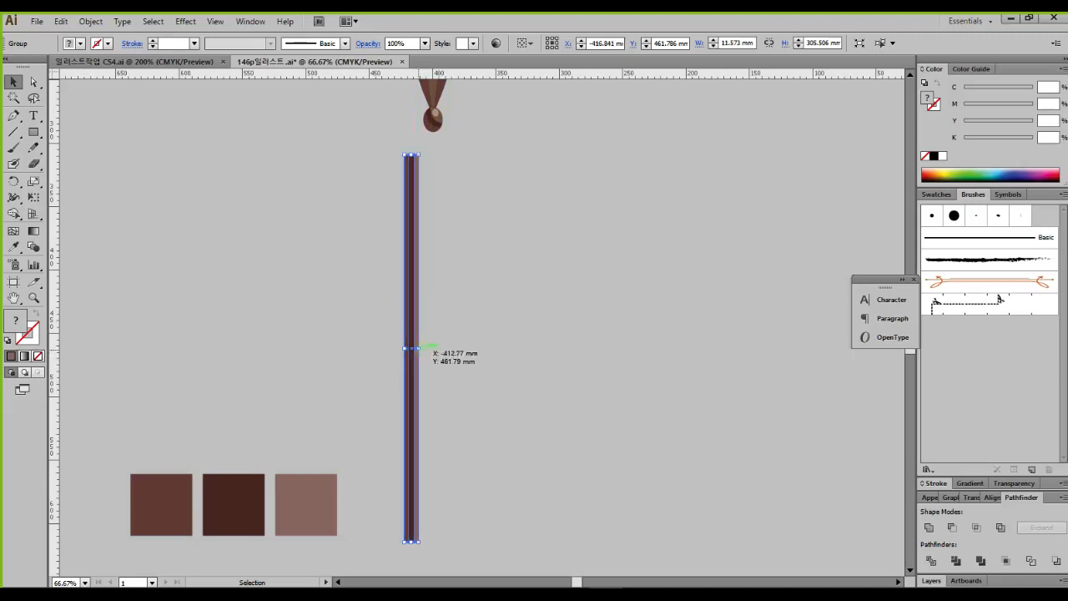
left_click_drag(419, 348, 416, 349)
left_click(455, 322)
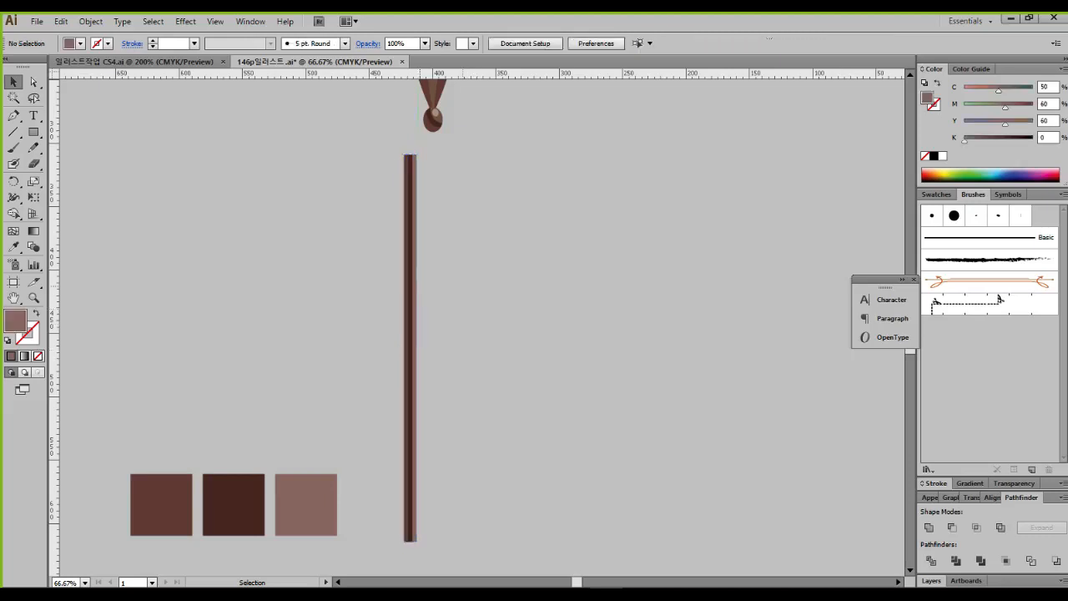
Step: Move the pole directly beneath the round bead and narrow it to about 7.7 mm wide
mouse_move(412, 272)
left_mouse_down()
mouse_move(443, 272)
mouse_move(436, 249)
left_mouse_up()
scroll(452, 263, "up", 3)
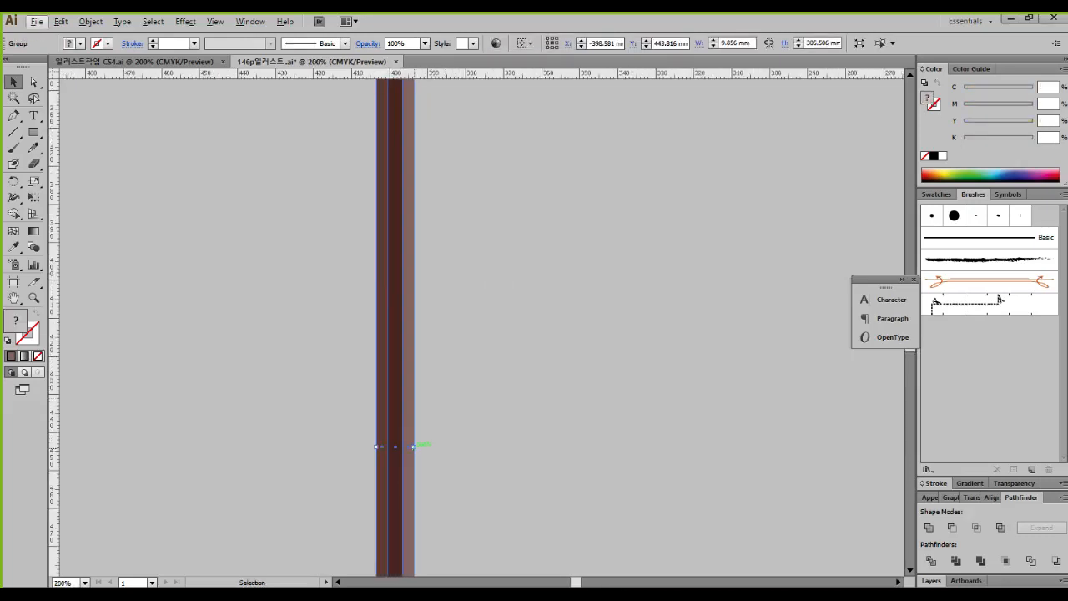
left_click_drag(413, 447, 405, 447)
scroll(449, 388, "down", 3)
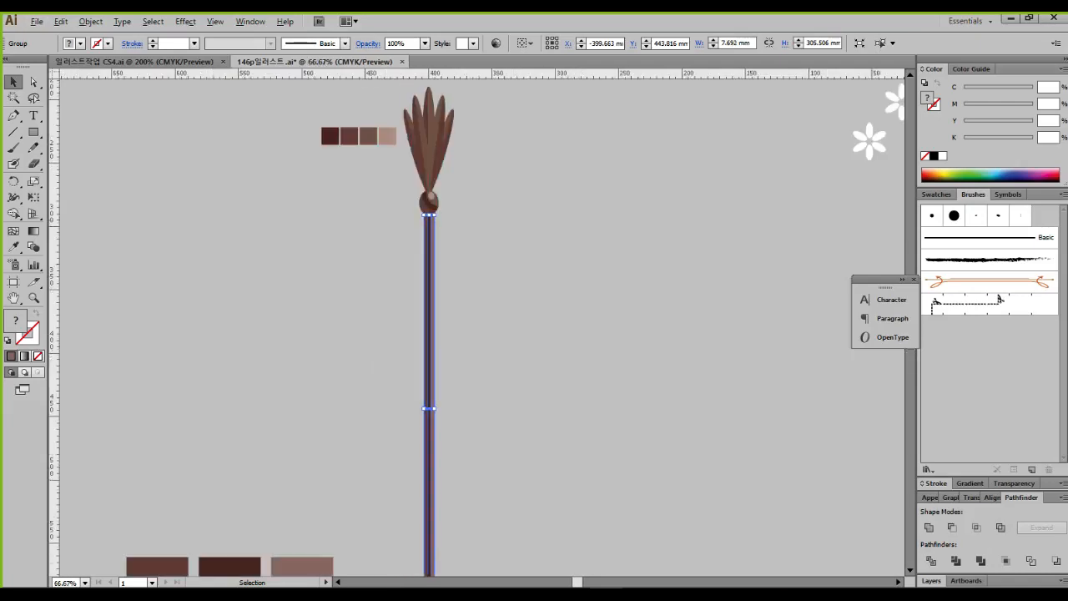
left_click(479, 388)
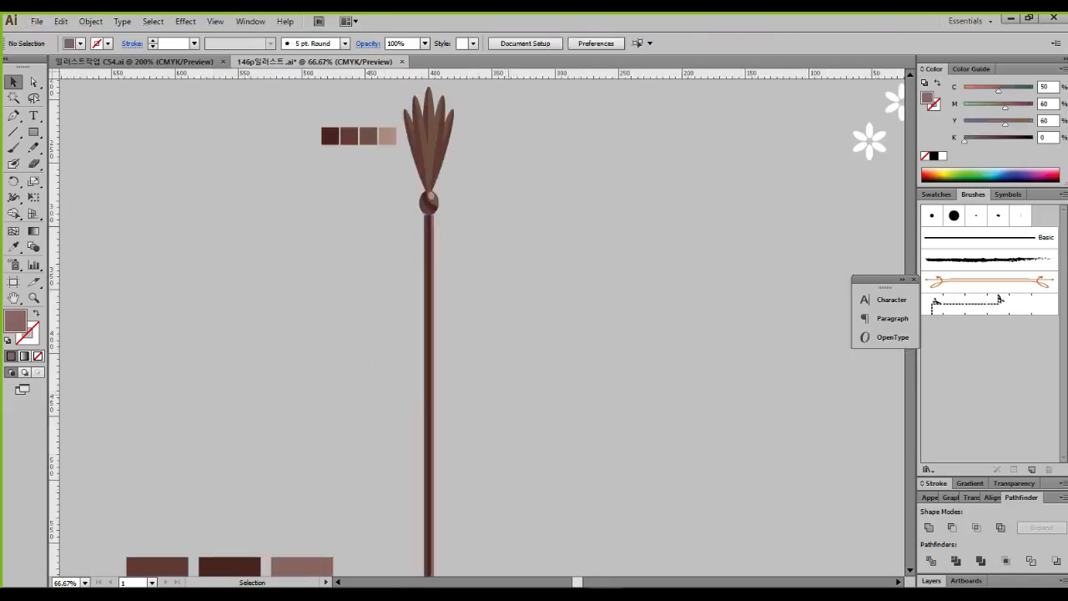
Step: Lengthen the pole downward to about 359 mm
left_click_drag(509, 404, 531, 336)
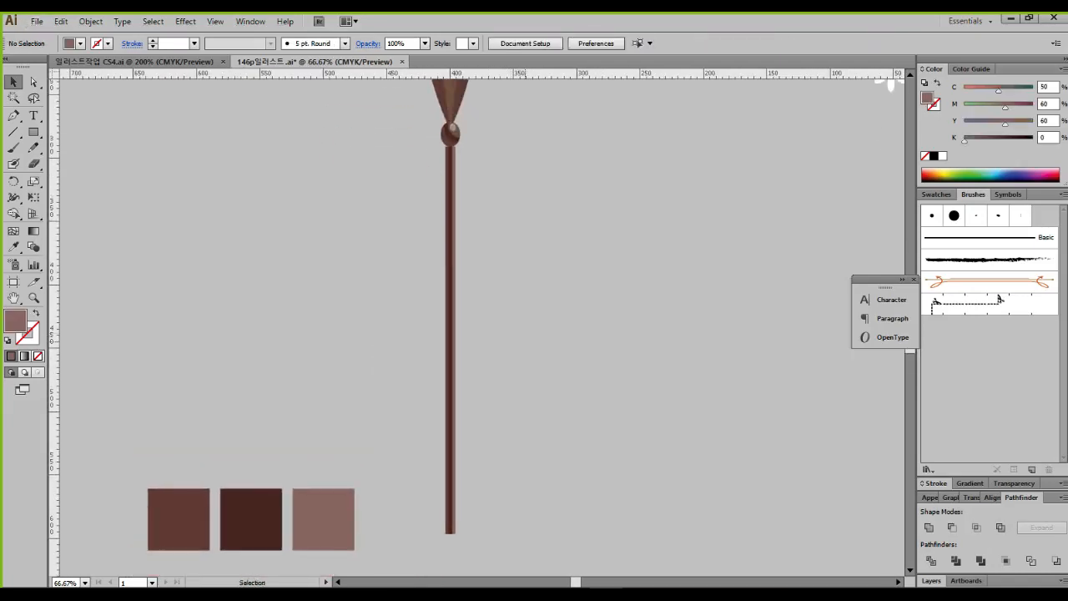
scroll(524, 338, "down", 1)
left_click_drag(525, 341, 519, 323)
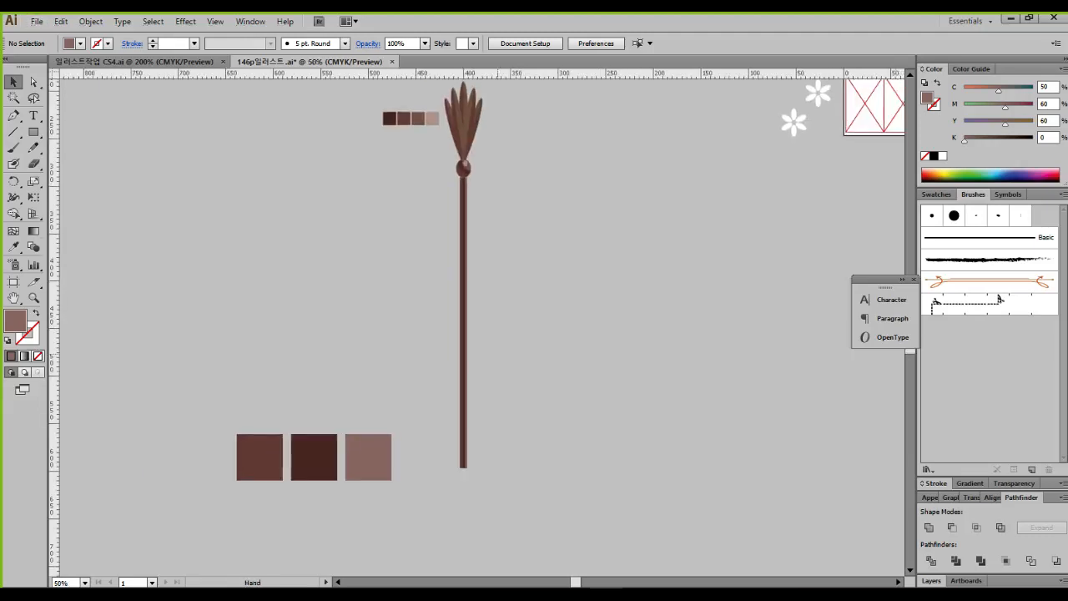
left_click_drag(503, 412, 435, 363)
left_click_drag(464, 468, 464, 518)
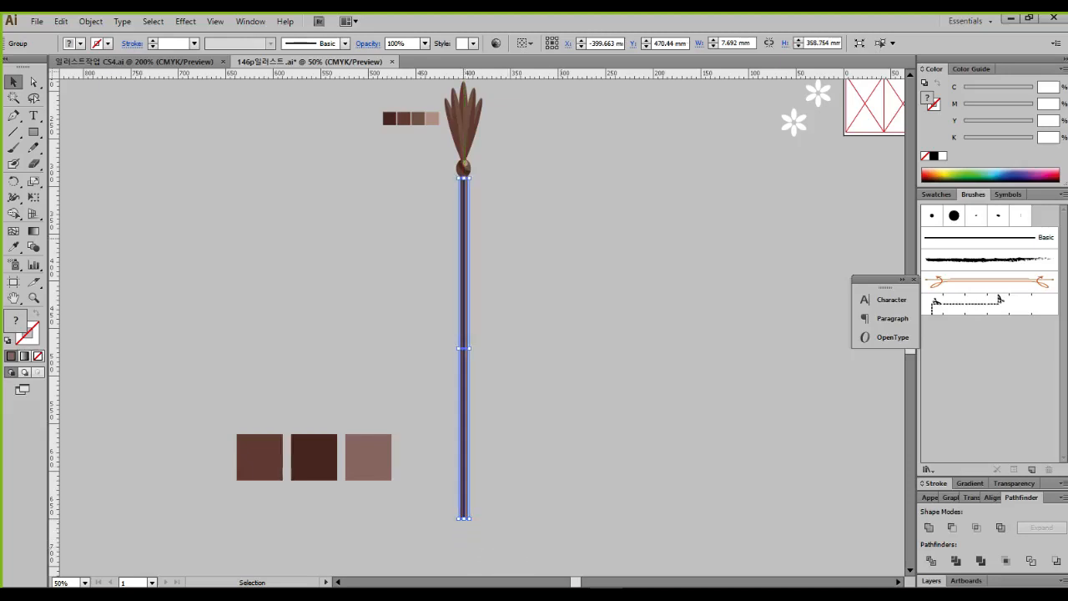
left_click(498, 256)
Step: Move the pole slightly upward so its upper end overlaps the base of the round bead
scroll(498, 257, "up", 3)
left_click_drag(443, 93, 528, 361)
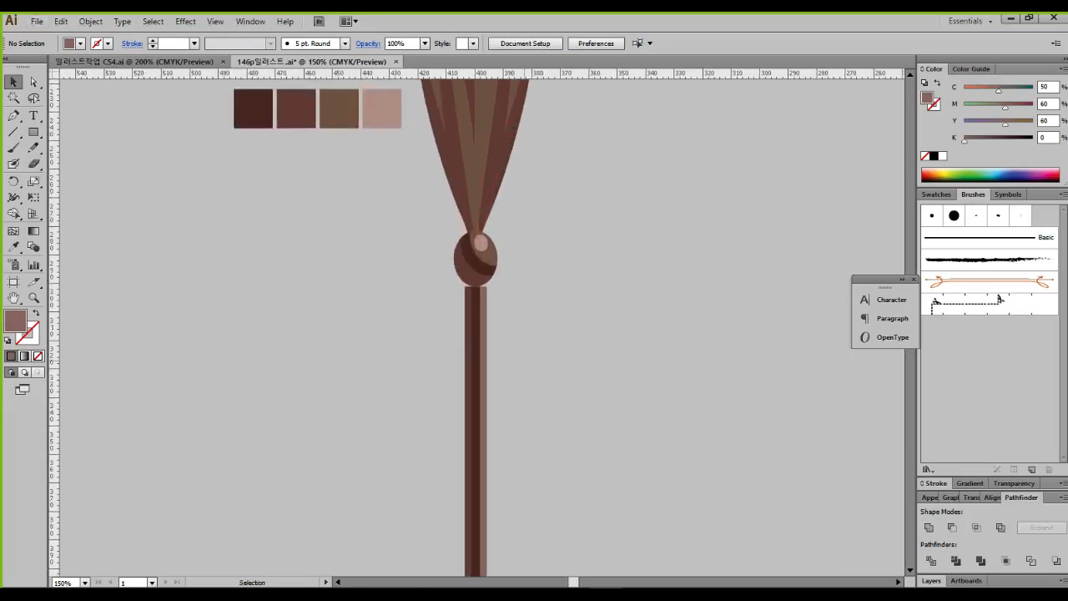
left_click(484, 355)
left_click(531, 324)
scroll(532, 321, "up", 2)
left_click_drag(429, 282, 466, 326)
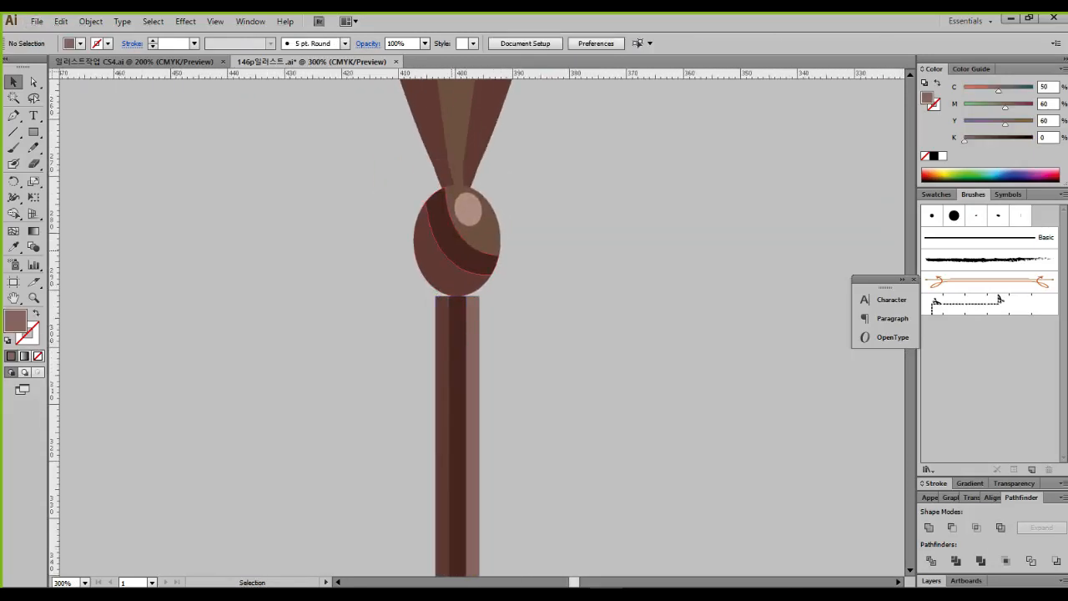
left_click(452, 322)
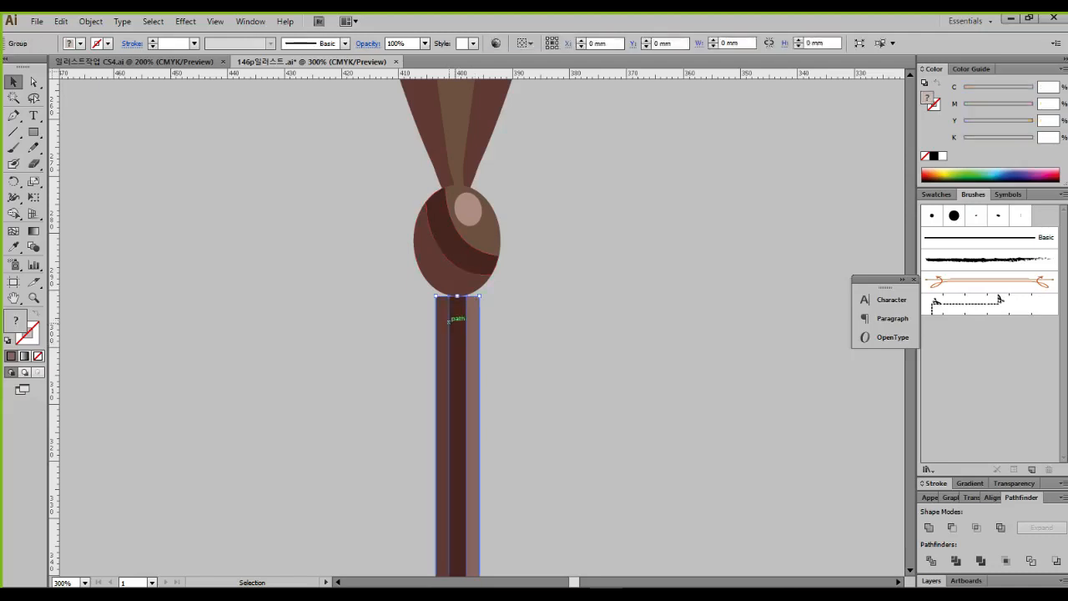
left_click_drag(458, 339, 460, 322)
left_click(507, 340)
Step: Try to place the pole behind the round bead with Send to Back and Send Backward
left_click(468, 318)
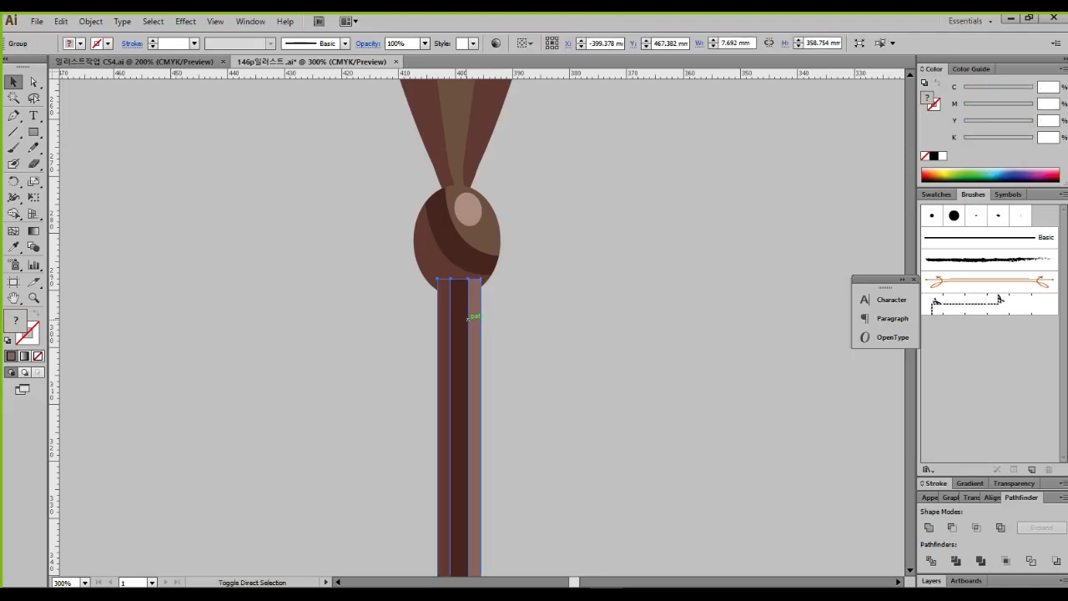
left_click(487, 325)
left_click(468, 313)
left_click_drag(393, 355, 525, 359)
right_click(451, 356)
mouse_move(517, 468)
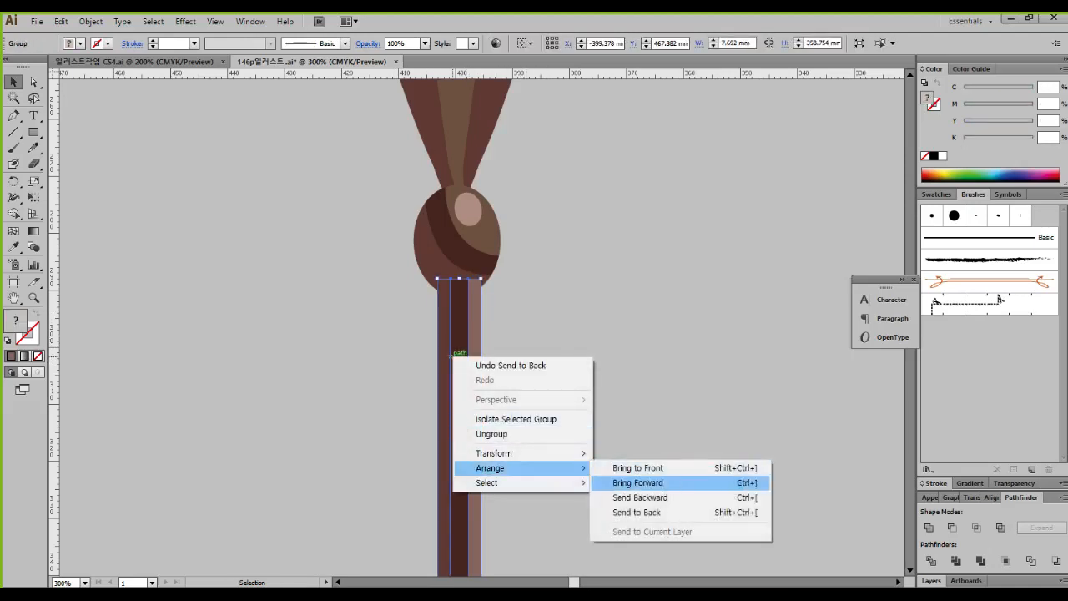
left_click(637, 511)
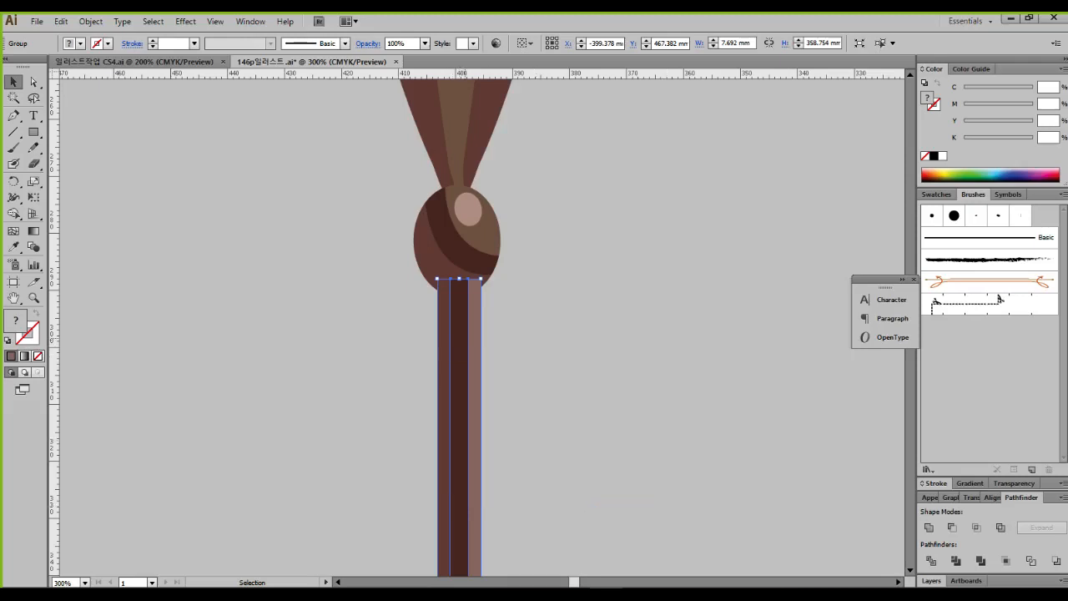
right_click(465, 338)
mouse_move(529, 446)
left_click(668, 479)
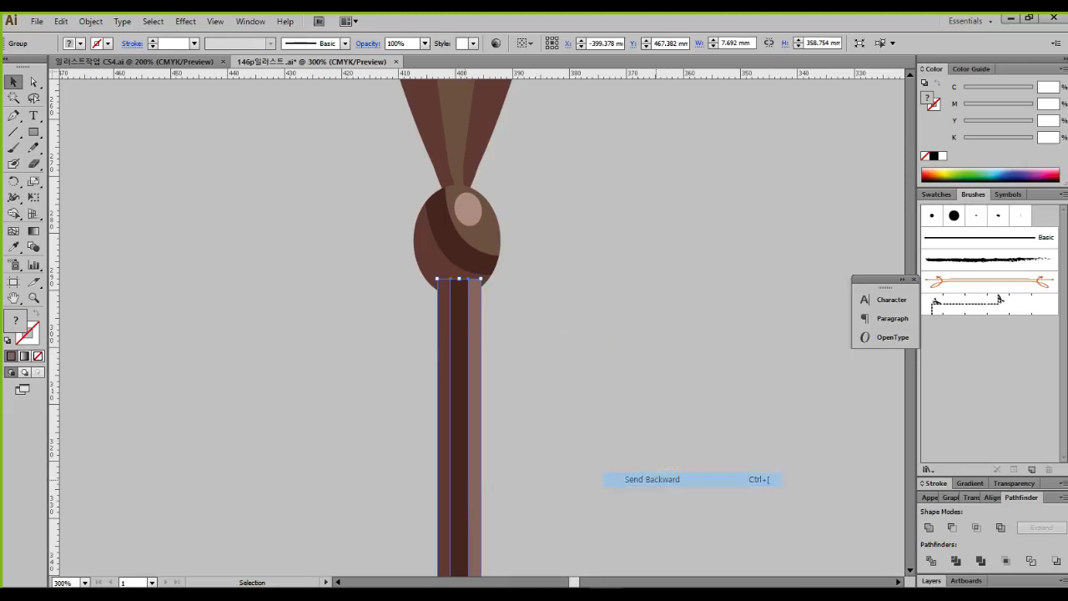
left_click(576, 359)
Step: Try to place the round bead above the pole by selecting its group and using Bring to Front
left_click(461, 285)
left_click(467, 242)
left_click(534, 242)
left_click(467, 236)
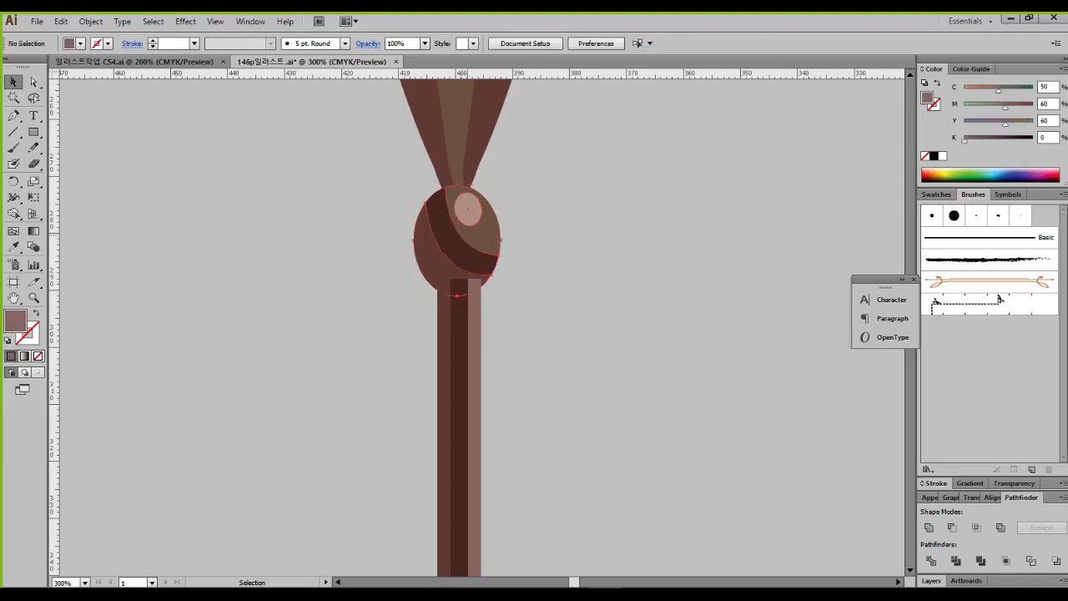
left_click(468, 238)
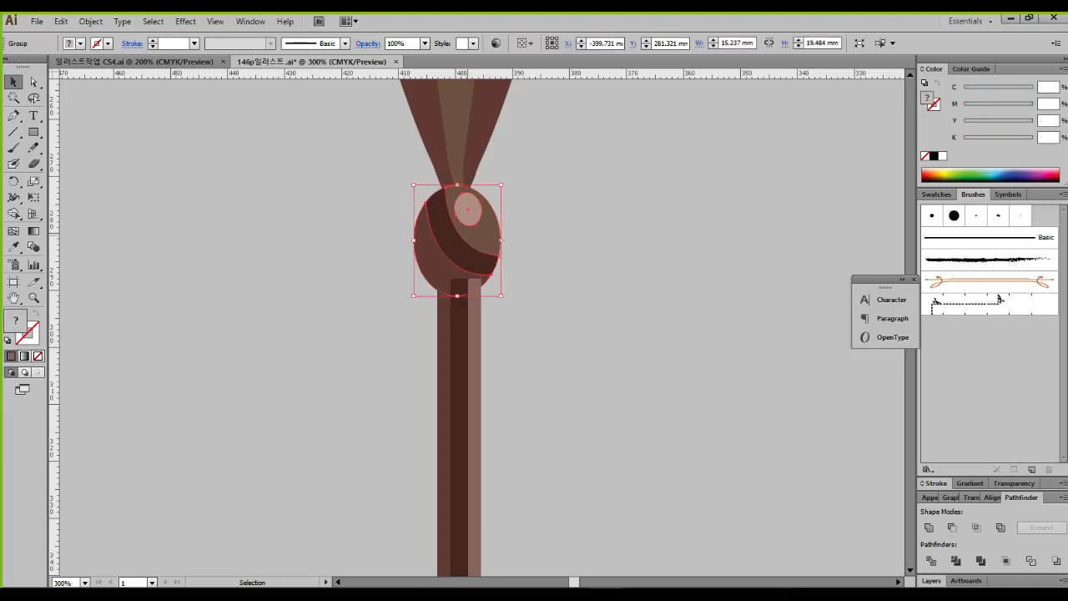
left_click(534, 331)
left_click(451, 256)
key("ctrl")
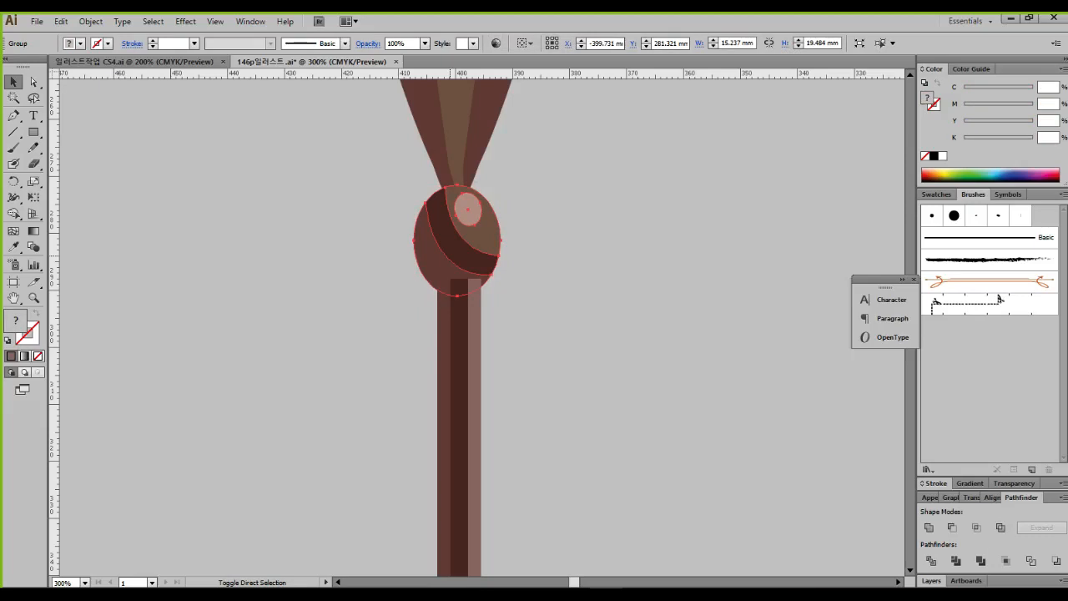
key("ctrl+]")
key("ctrl+]")
key("ctrl+]")
right_click(451, 255)
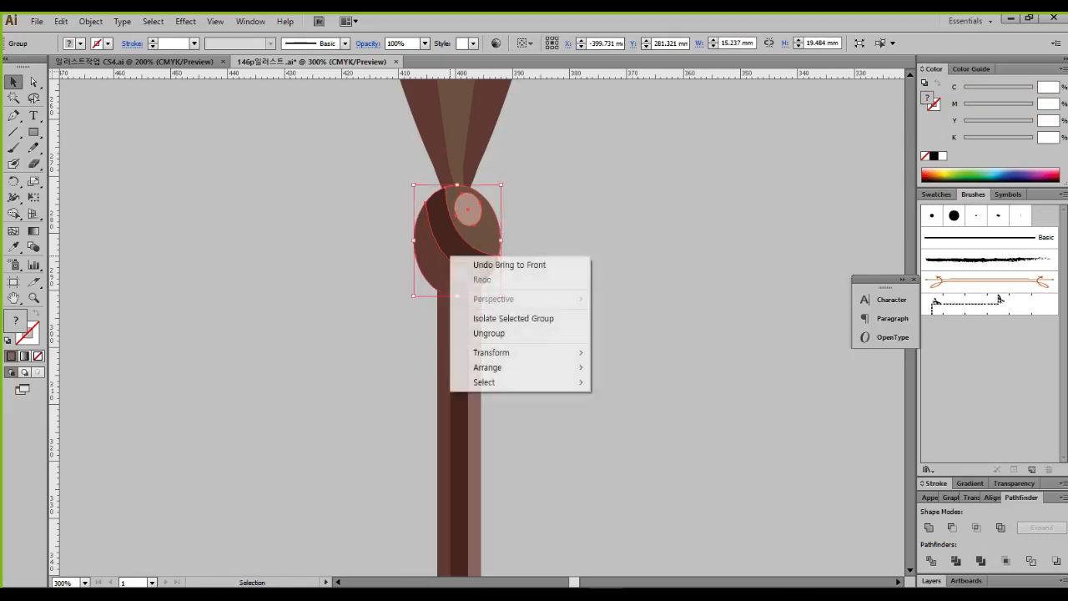
mouse_move(501, 367)
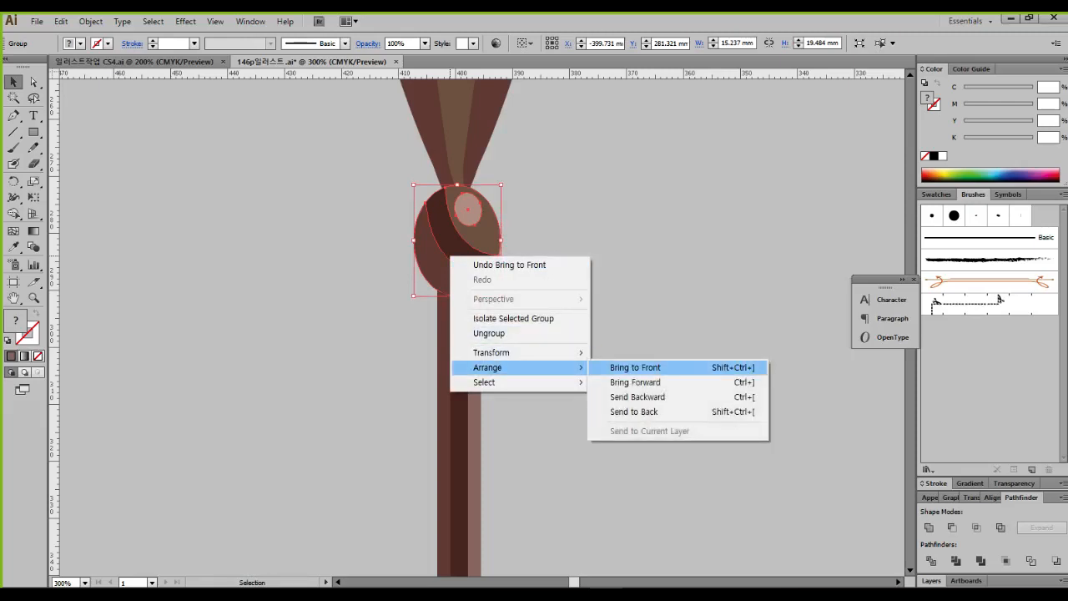
left_click(635, 367)
left_click(567, 334)
left_click(472, 297)
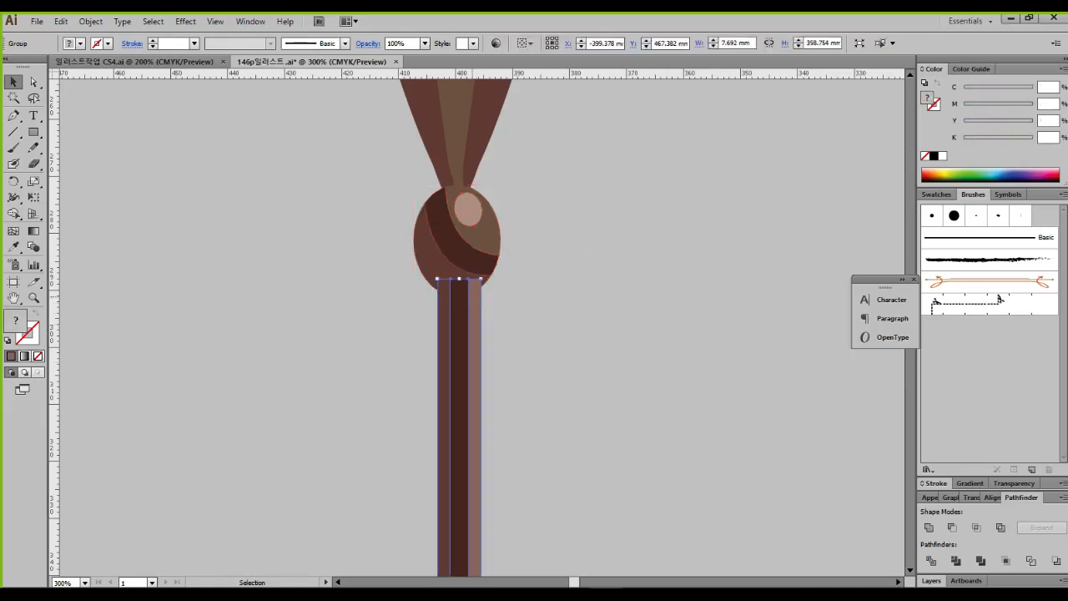
left_click(567, 317)
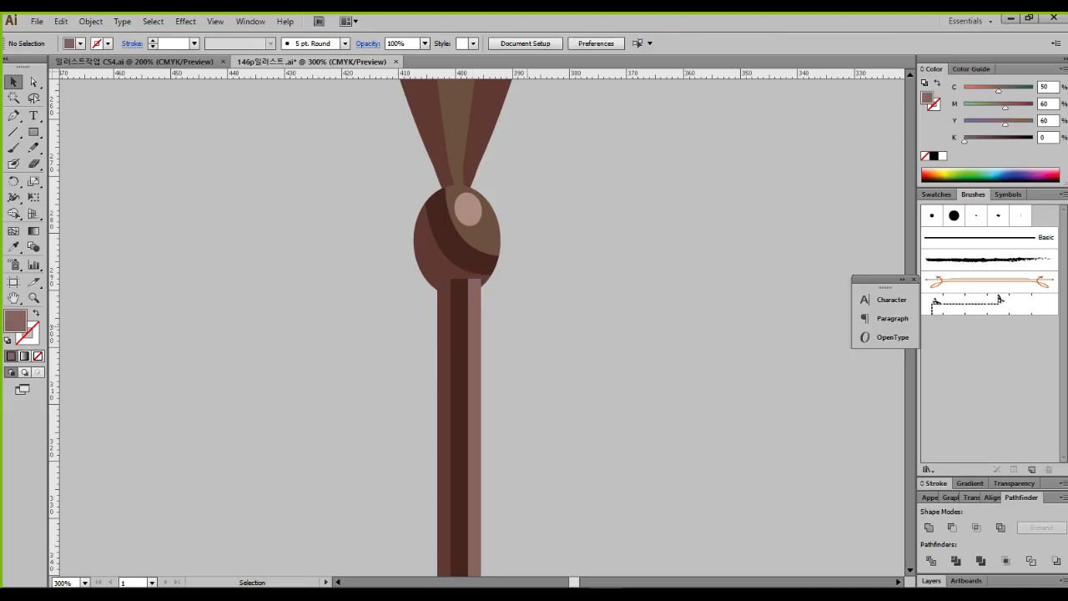
Step: Duplicate the pole group and place the copy in the empty area to the right of the original
left_click(473, 316)
key("ctrl+minus")
key("ctrl+minus")
key("ctrl+minus")
key("ctrl+minus")
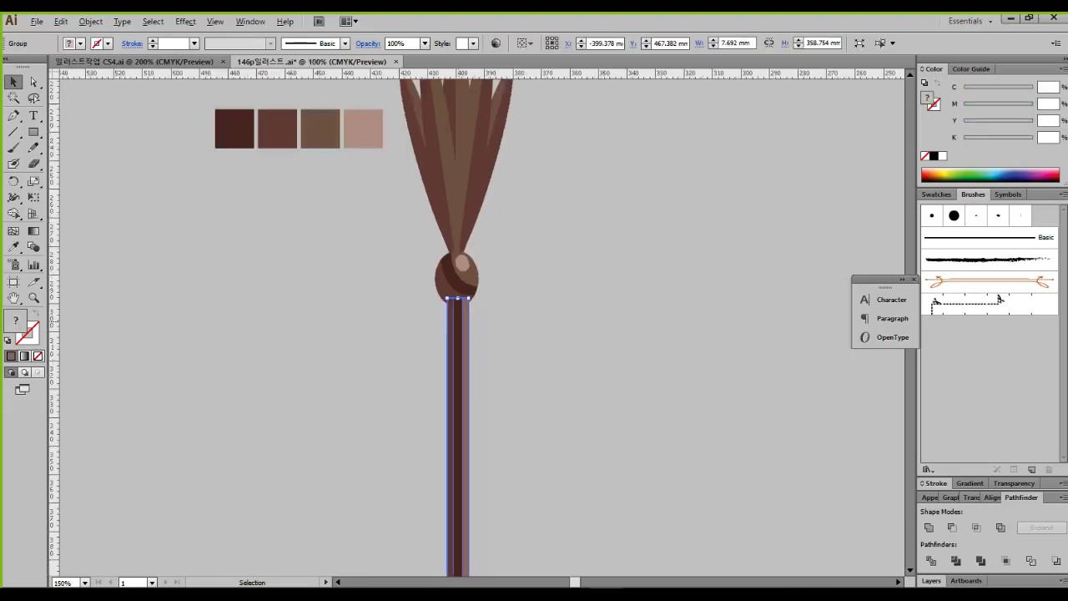
left_click_drag(527, 528, 365, 312)
left_click(517, 373)
left_click_drag(460, 313, 615, 249)
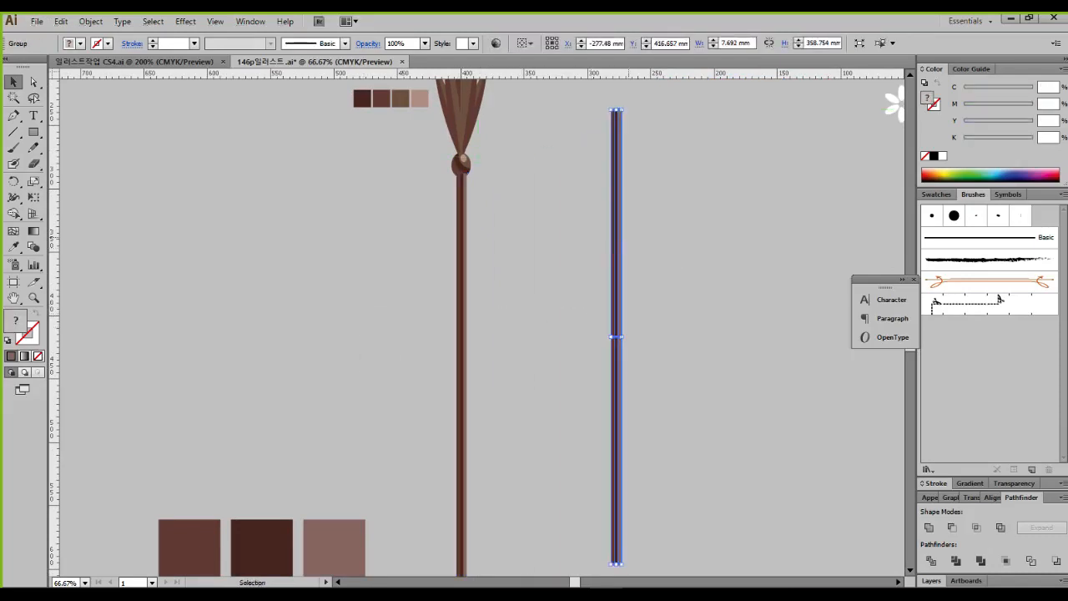
Step: Turn the copied pole into a horizontal crossbar about 120 mm long, centred across the original pole just below the bead
left_click_drag(610, 104, 403, 382)
left_click_drag(844, 337, 504, 219)
key("ctrl+shift+a")
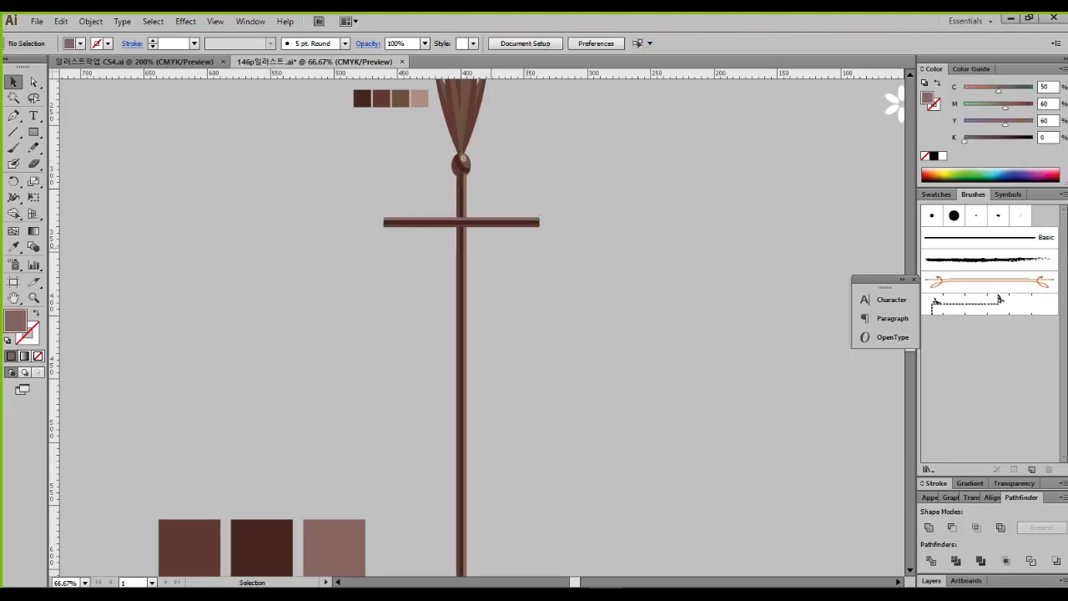
scroll(478, 280, "up", 2)
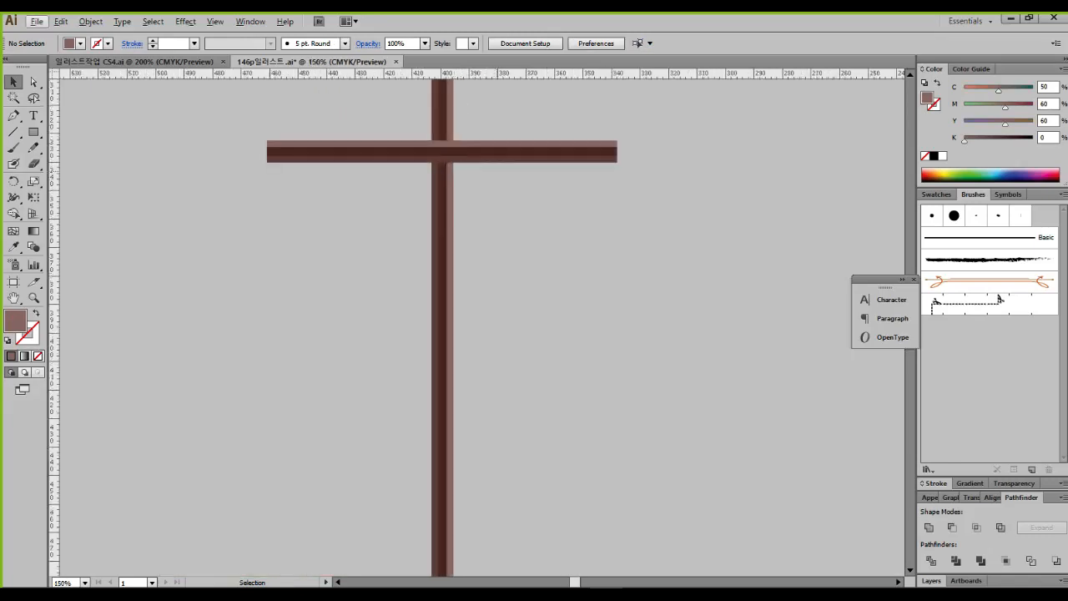
left_click_drag(478, 280, 488, 454)
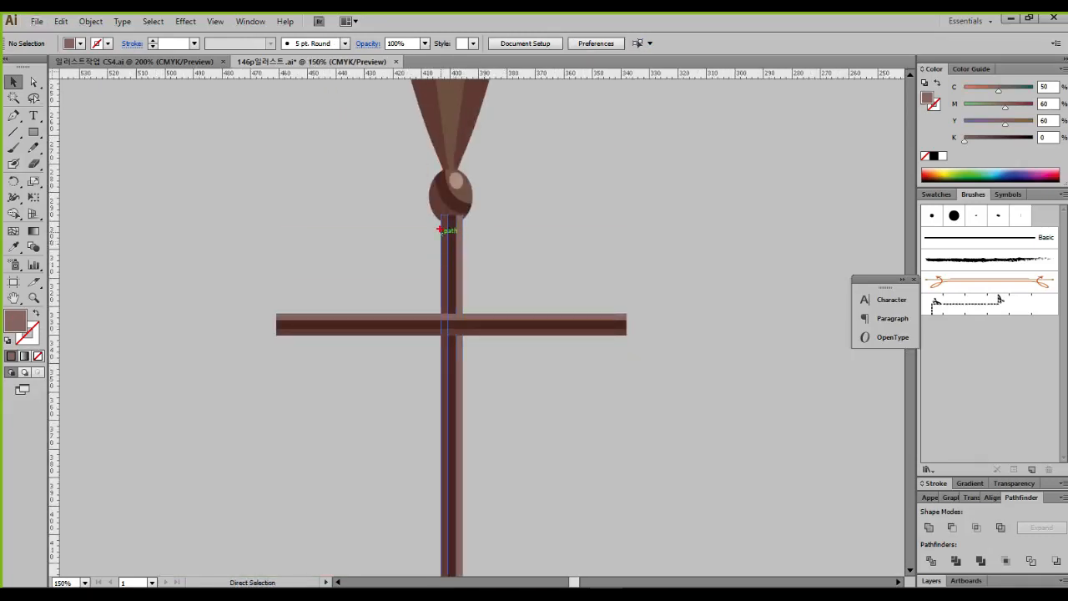
mouse_move(434, 214)
left_mouse_down()
mouse_move(407, 220)
mouse_move(280, 308)
left_mouse_up()
left_click_drag(464, 207, 622, 313)
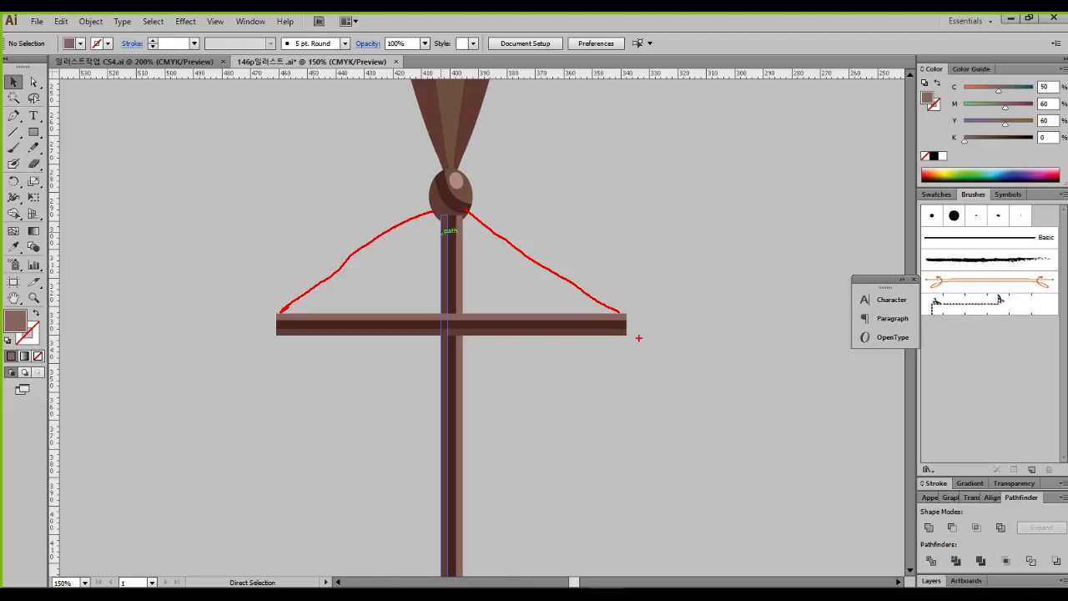
key("ctrl+z")
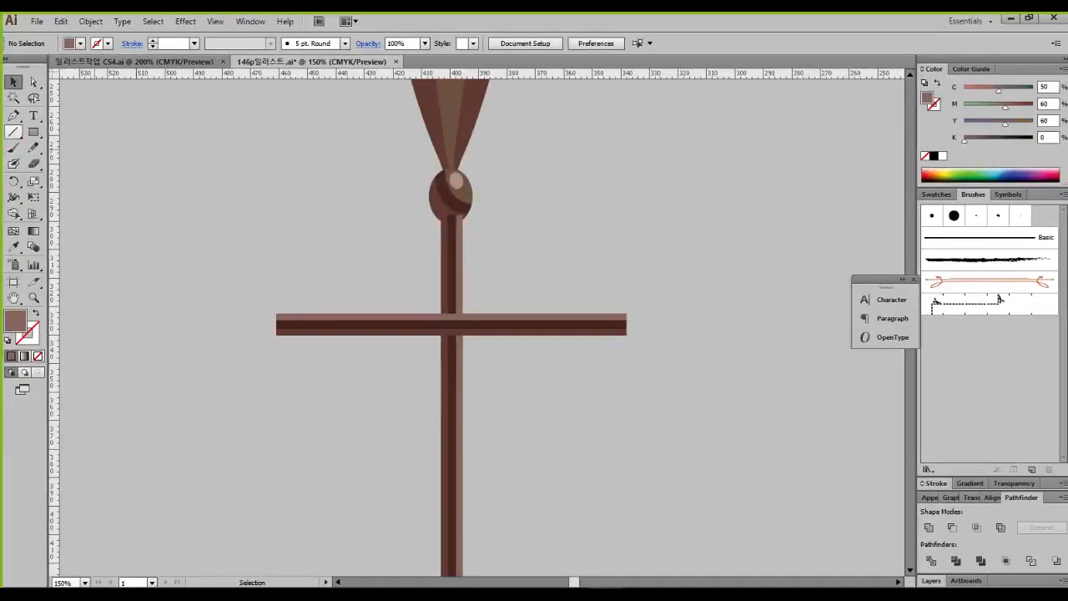
Step: Draw a straight diagonal line about 50 mm wide and 35 mm high from the bead's base to the crossbar's left end
left_click(28, 145)
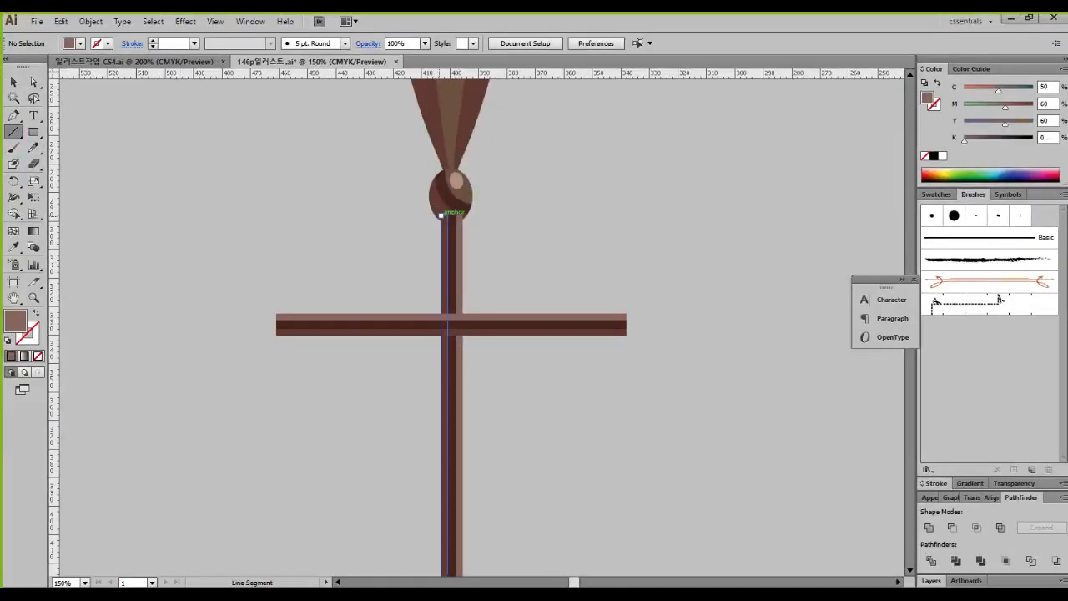
left_click_drag(440, 216, 289, 313)
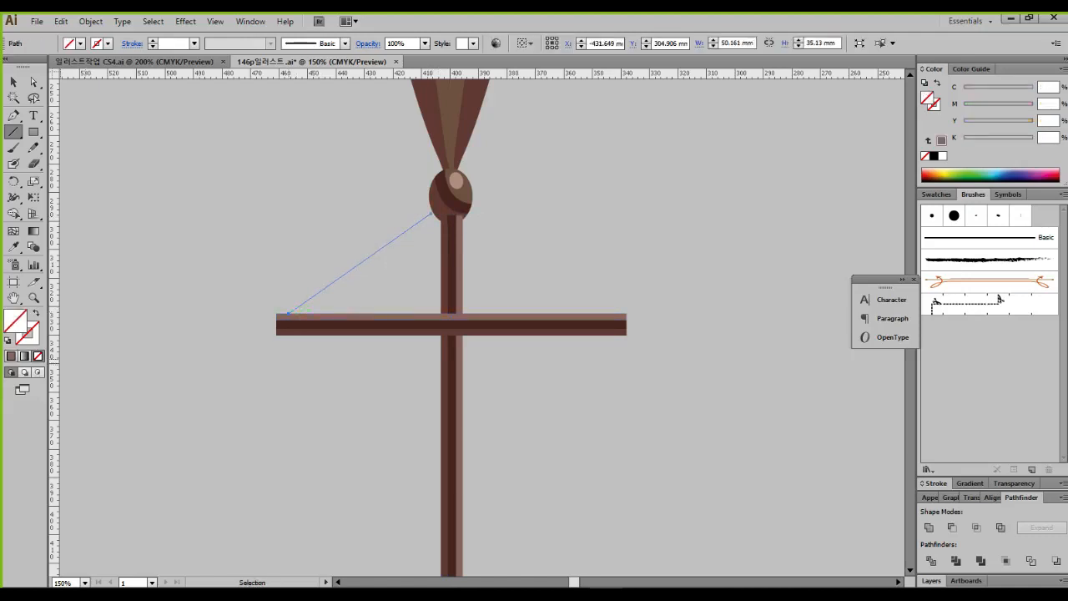
Step: Set the diagonal line's stroke colour to C 60, M 80, Y 80, K 40 and deselect the line
left_click(30, 336)
double_click(30, 336)
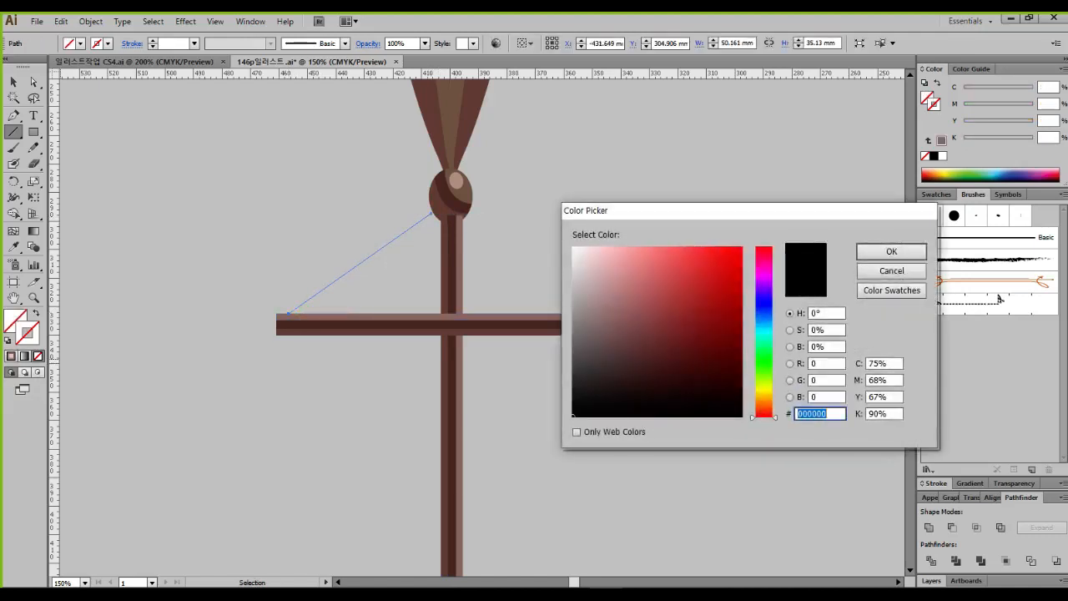
key("Tab")
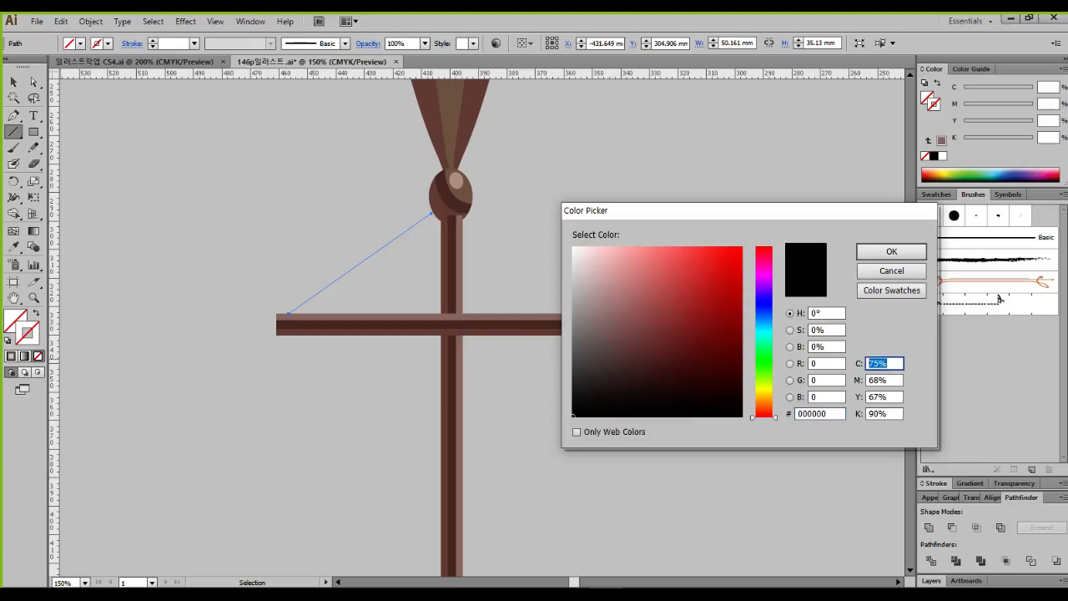
type("60")
key("Tab")
type("80")
key("Tab")
type("80")
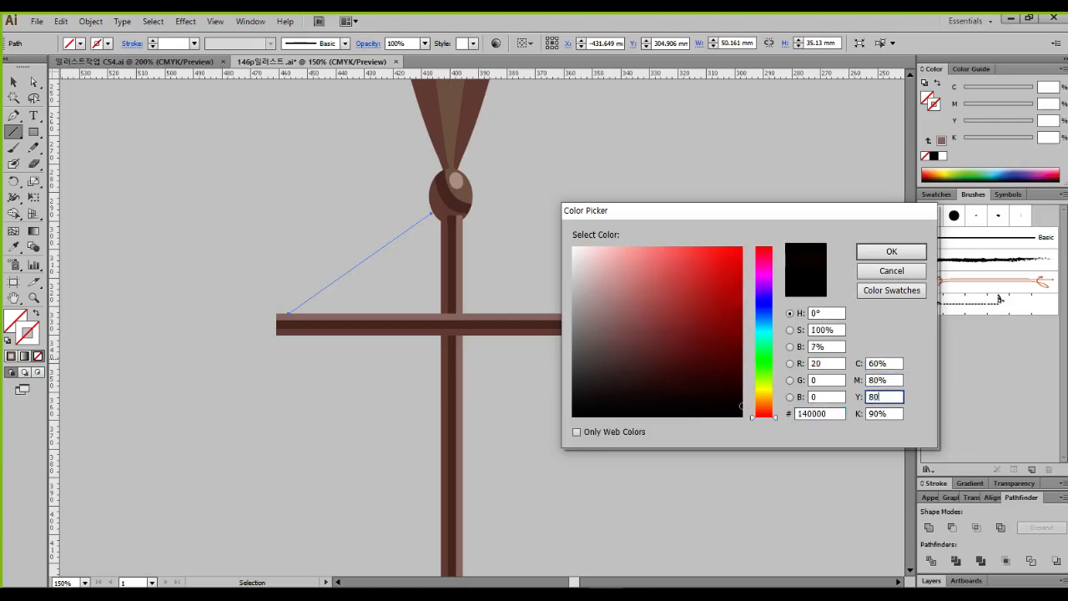
key("Tab")
type("40")
key("Return")
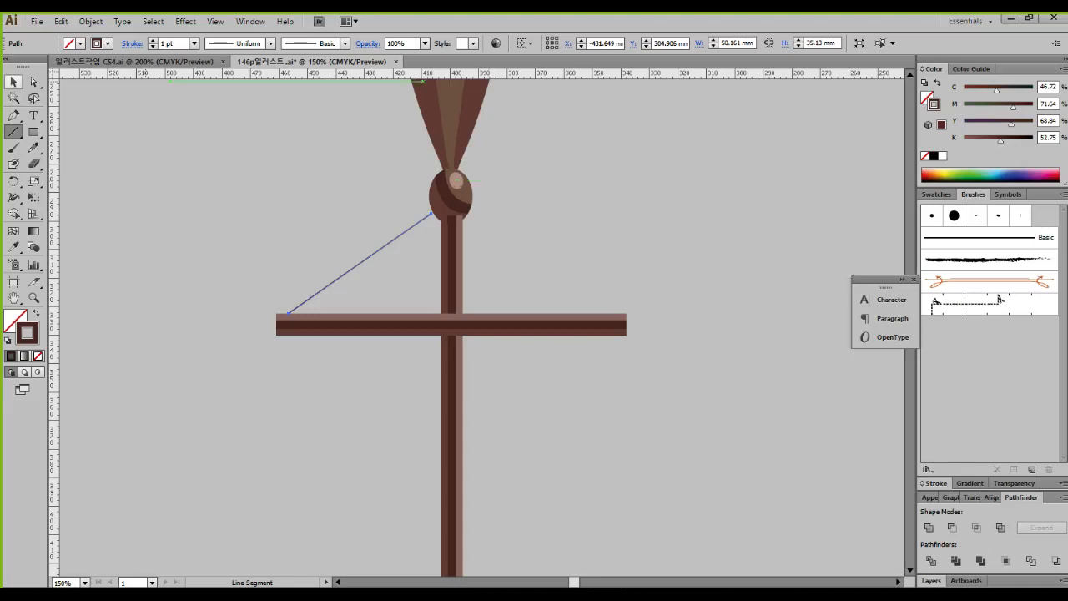
left_click(13, 82)
left_click(192, 185)
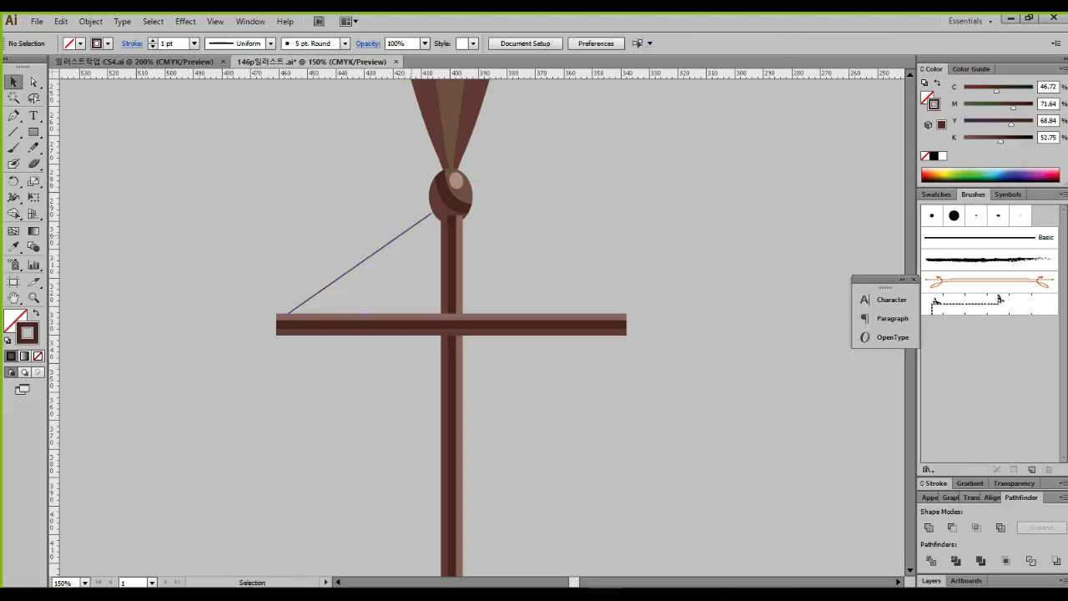
Step: Stretch the diagonal line to about 51 mm wide so its upper end meets the bead
left_click(430, 216)
left_click_drag(434, 214, 435, 214)
left_click(349, 219)
left_click_drag(349, 217, 380, 257)
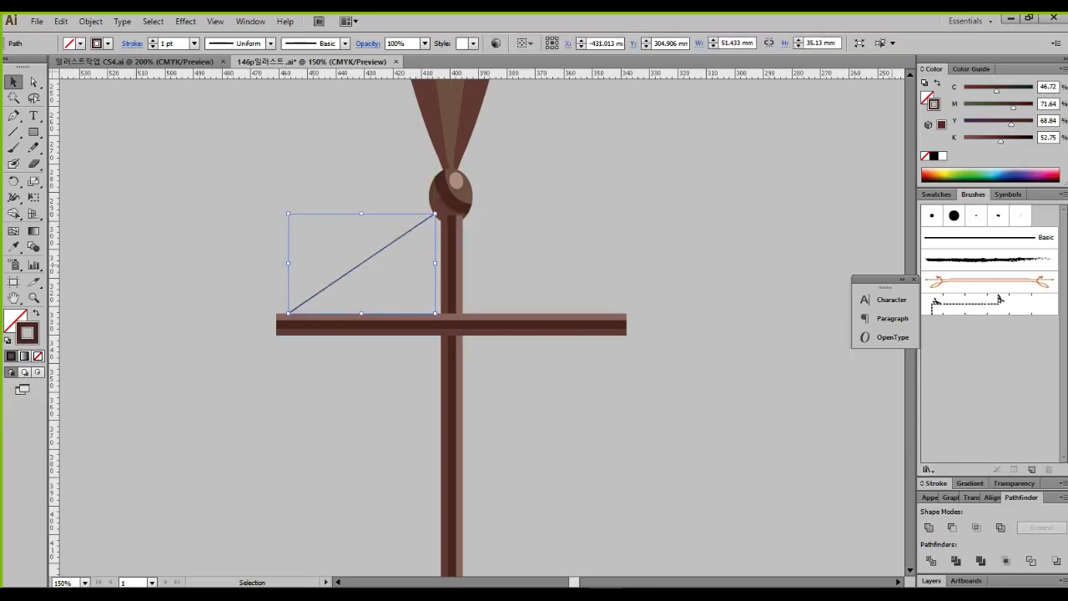
Step: Set the diagonal line's stroke weight to 2 pt and deselect it
left_click(935, 483)
left_click(1013, 359)
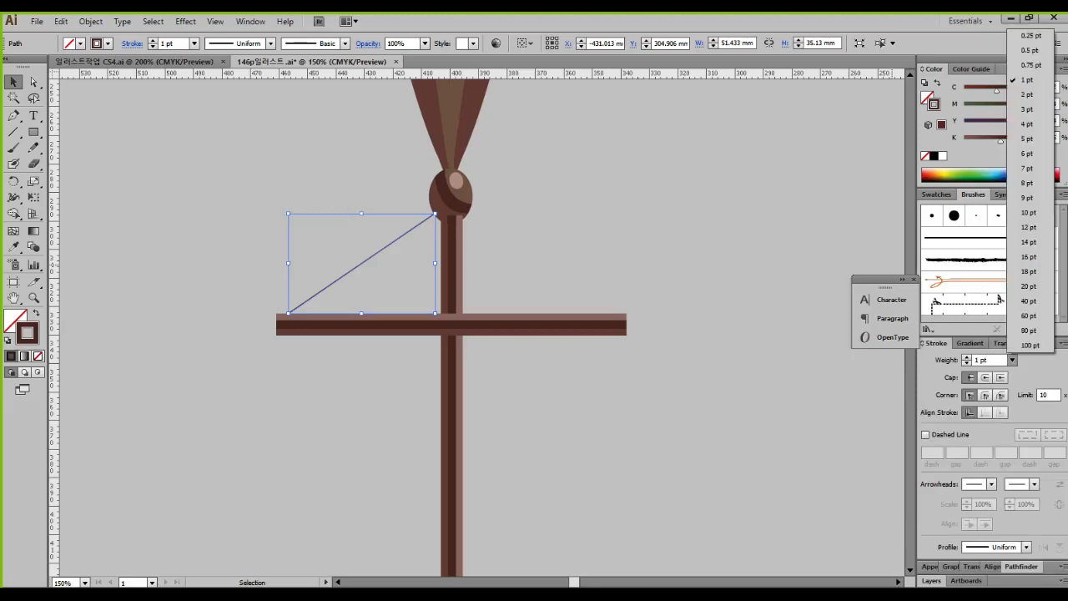
left_click(1027, 94)
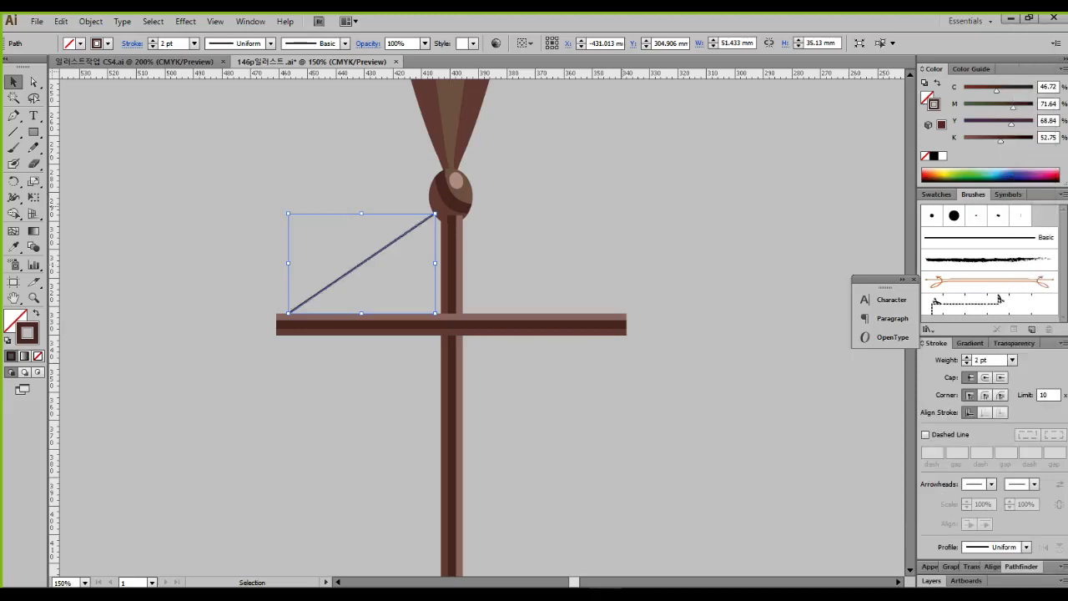
key("ctrl+shift+a")
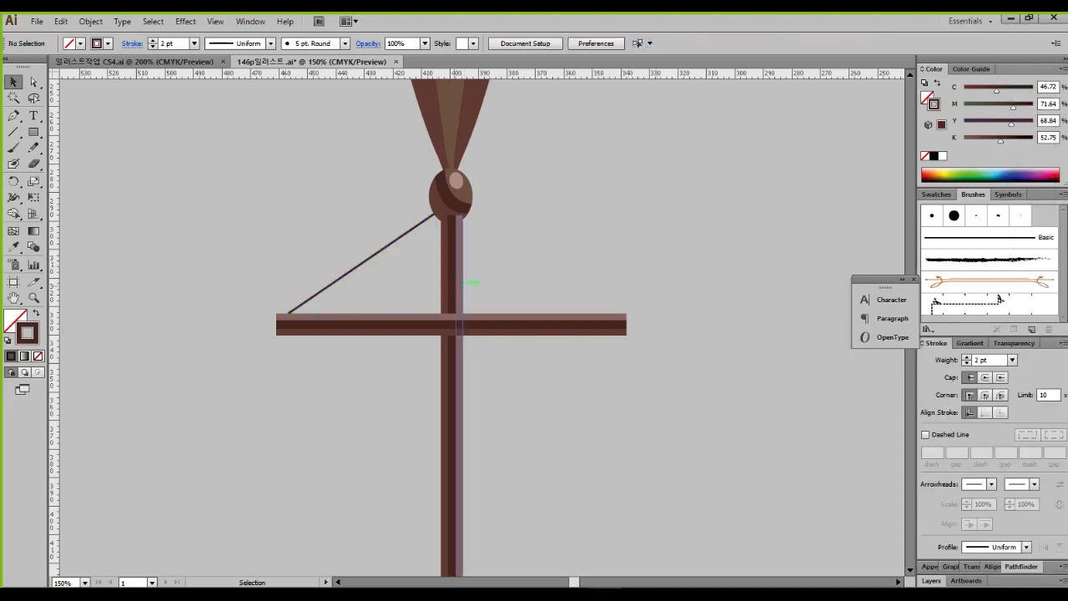
Step: Copy the diagonal line to the pole's other side, slope it the opposite way, and join its lower end to the crossbar's right end
left_click(398, 240)
left_click_drag(398, 239, 455, 180)
left_click_drag(619, 272, 585, 267)
key("a")
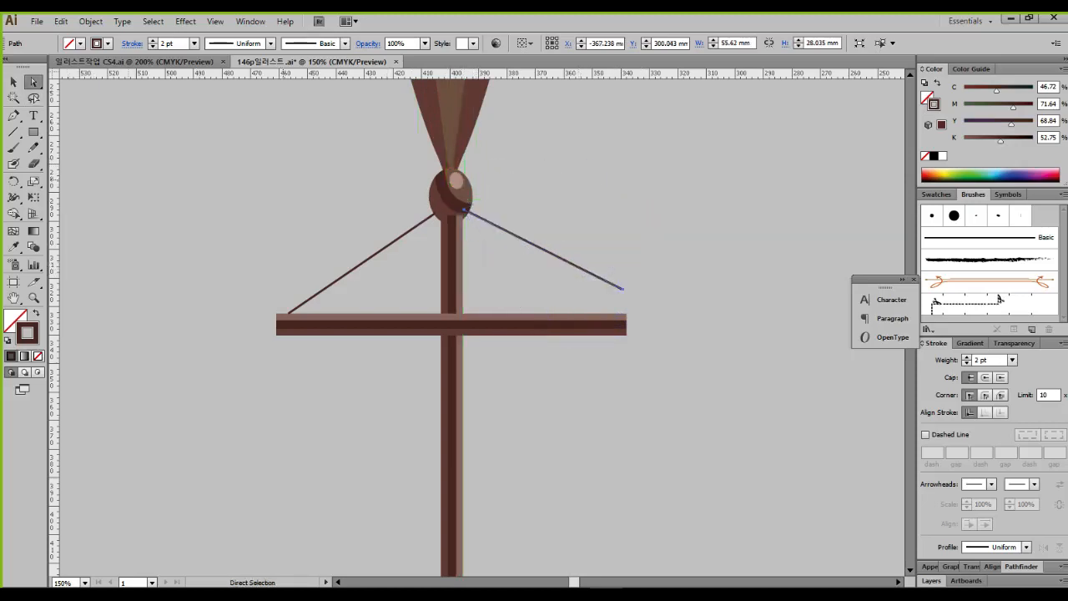
left_click(621, 289)
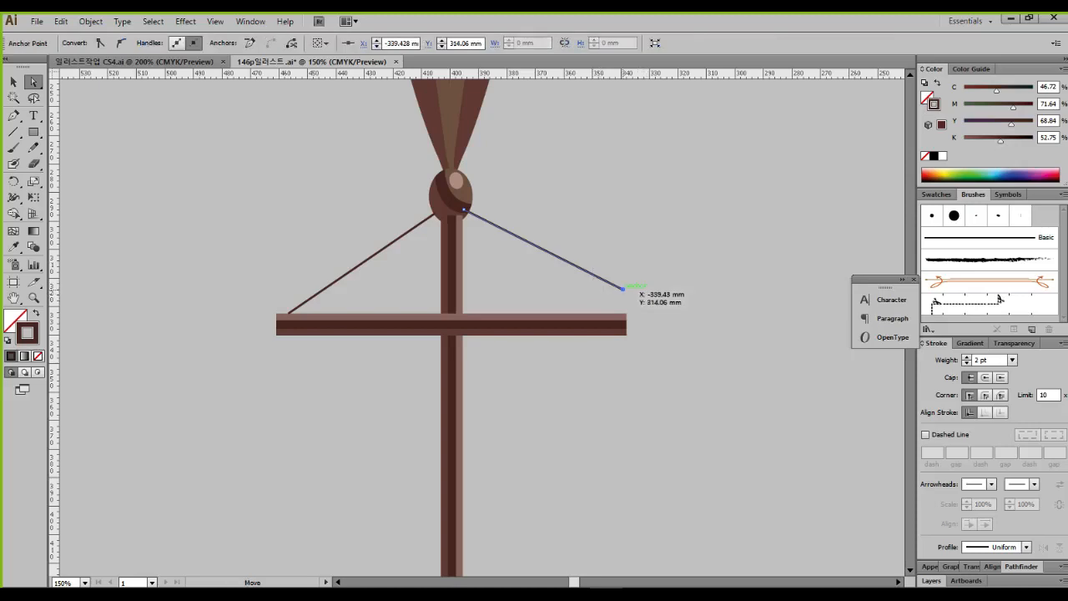
left_click_drag(621, 288, 619, 313)
left_click(584, 242)
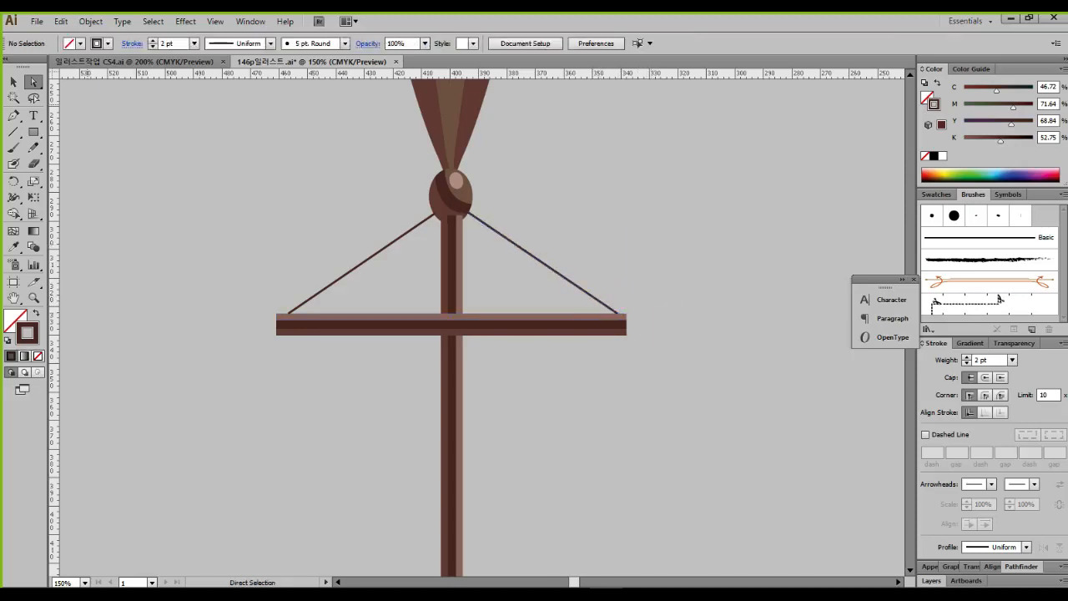
left_click(13, 81)
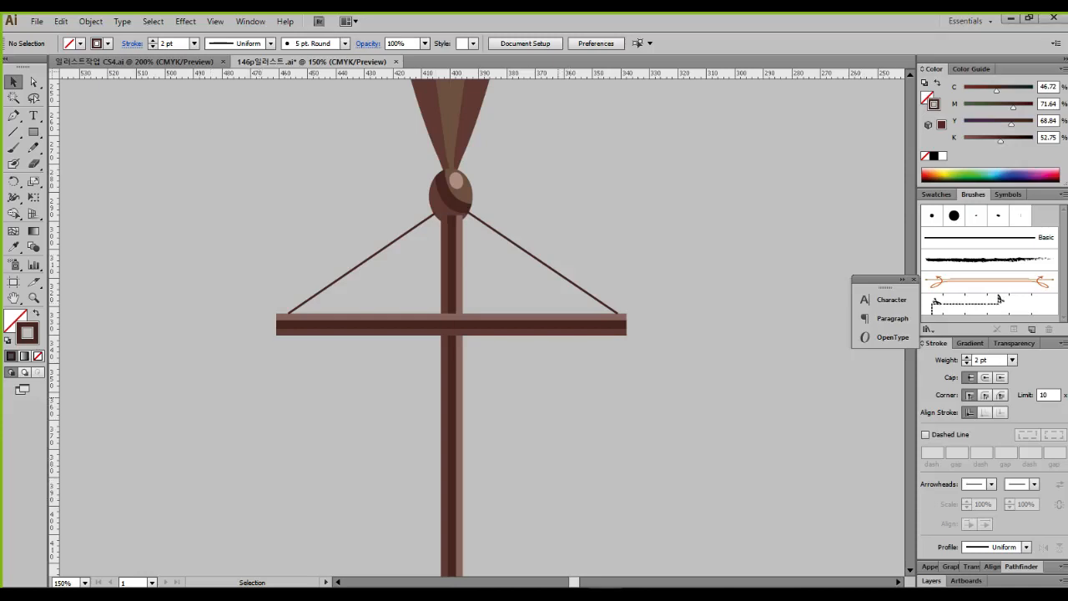
Step: Examine the striped area below the crossbar of the finished banner in 일러스트작업 CS4.ai, and return to 146p일러스트.ai
scroll(559, 396, "down", 1)
left_click_drag(559, 396, 539, 234)
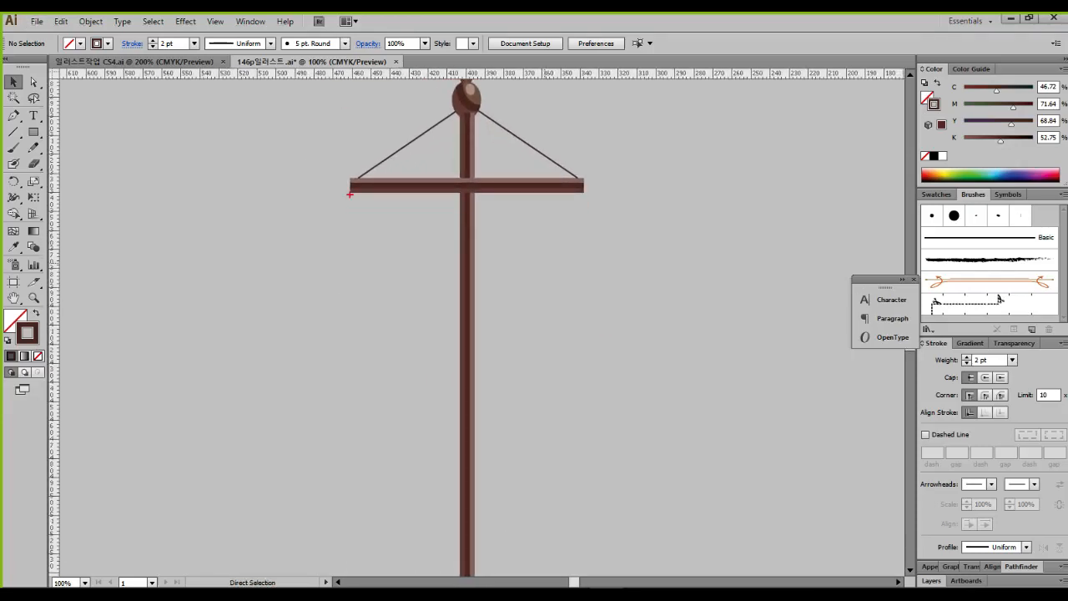
left_click_drag(350, 194, 581, 332)
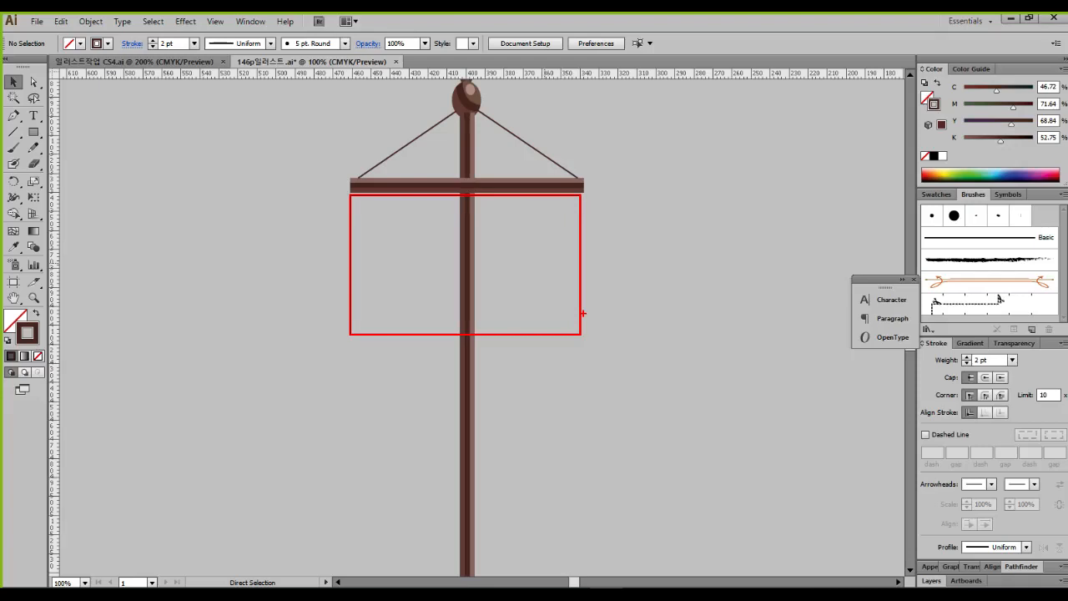
key("ctrl+z")
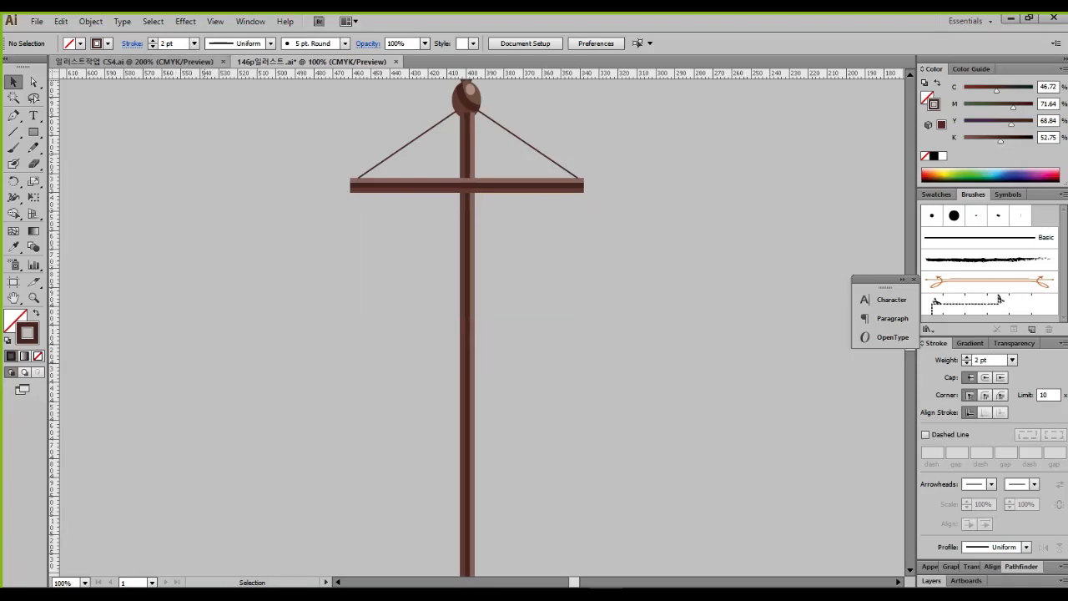
left_click(135, 62)
left_click_drag(417, 225, 445, 448)
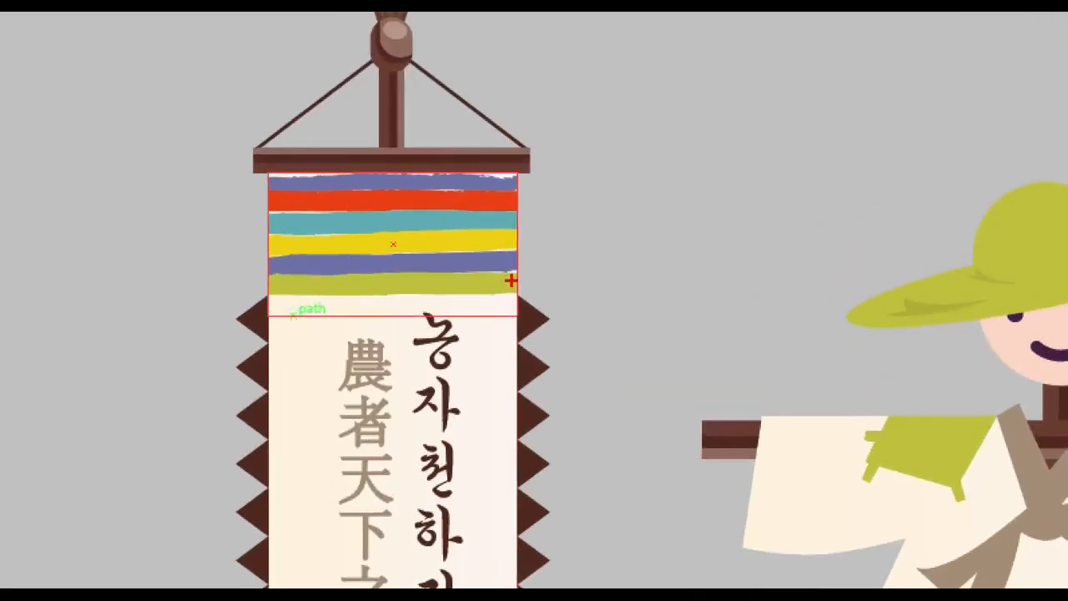
mouse_move(538, 163)
left_mouse_down()
mouse_move(539, 203)
mouse_move(551, 209)
mouse_move(523, 289)
left_mouse_up()
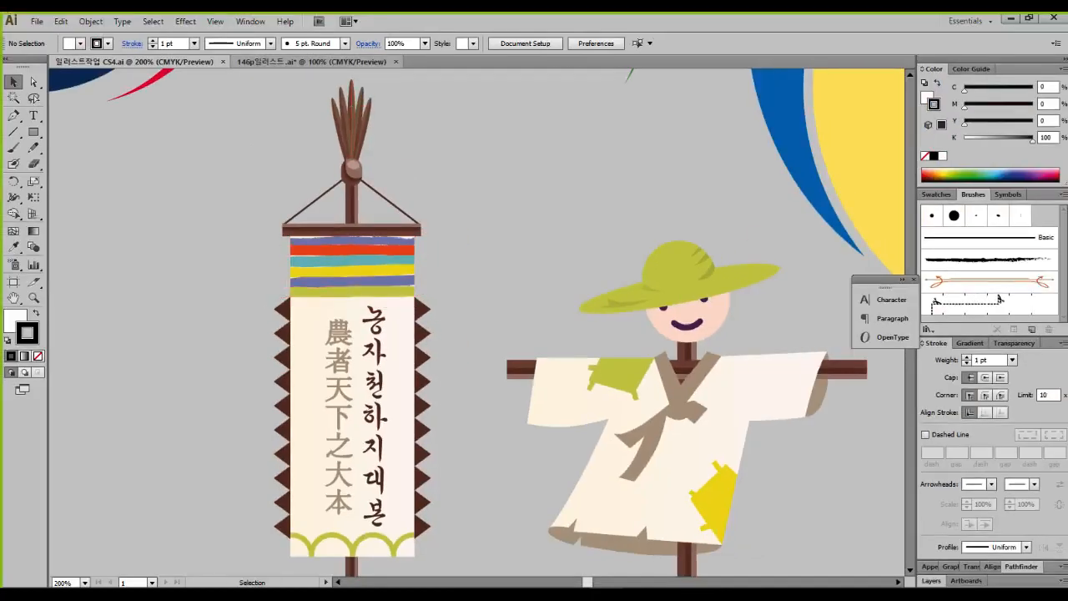
left_click(311, 60)
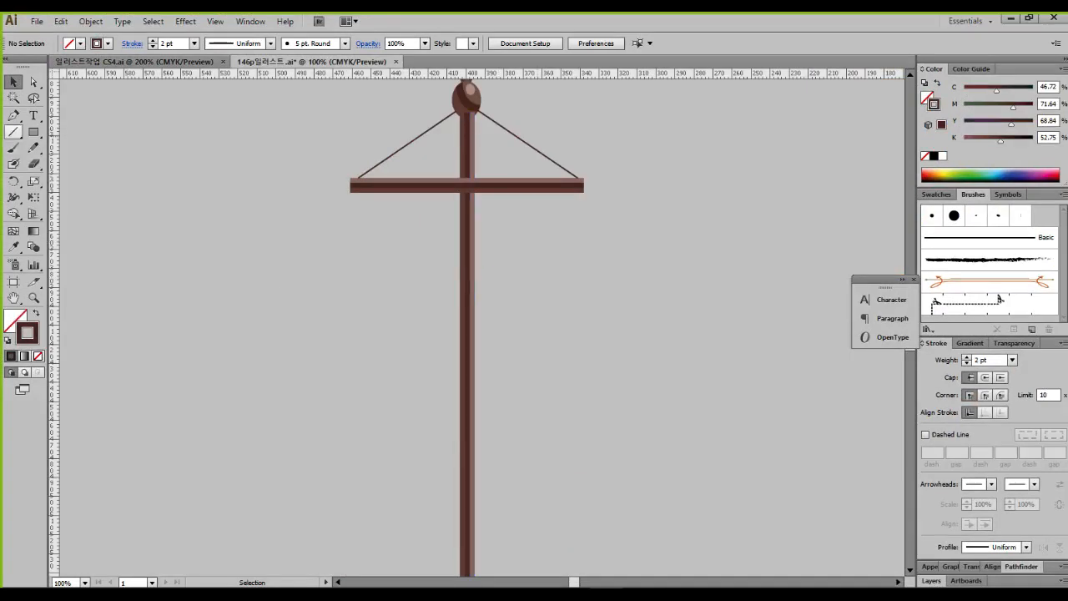
Step: Paint a straight horizontal Paintbrush stroke about 118 mm long across the pole, just below the crossbar
left_click(13, 147)
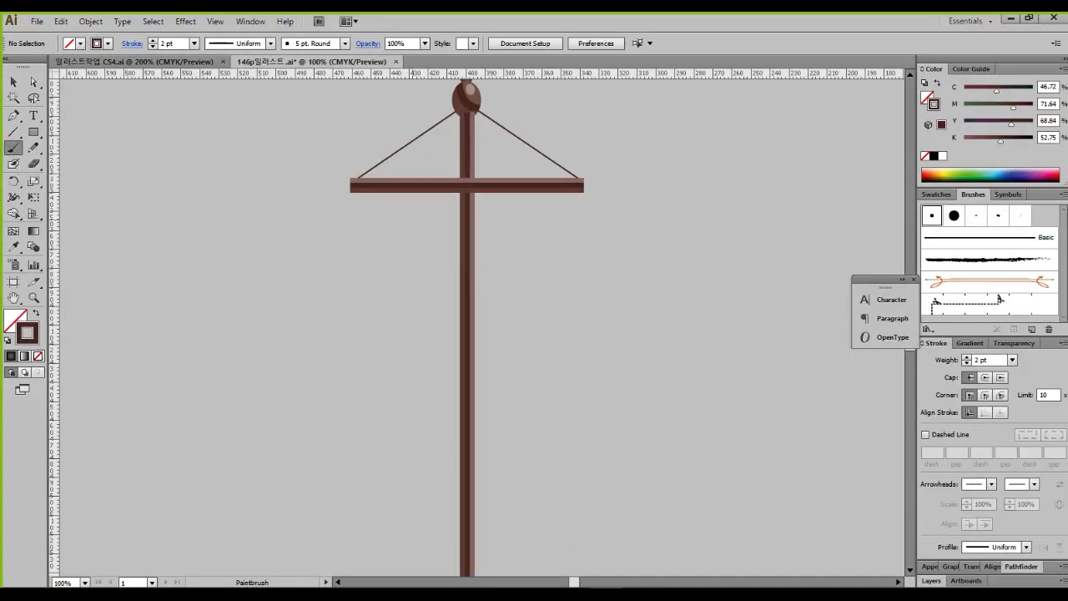
mouse_move(352, 215)
left_mouse_down()
mouse_move(395, 216)
mouse_move(476, 226)
left_mouse_up()
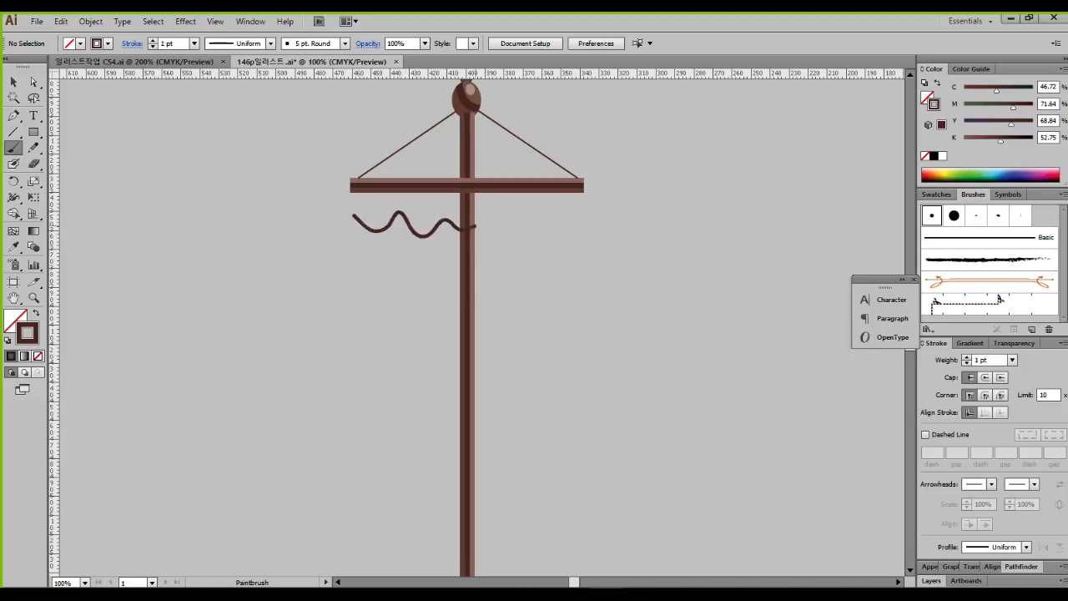
key("ctrl+z")
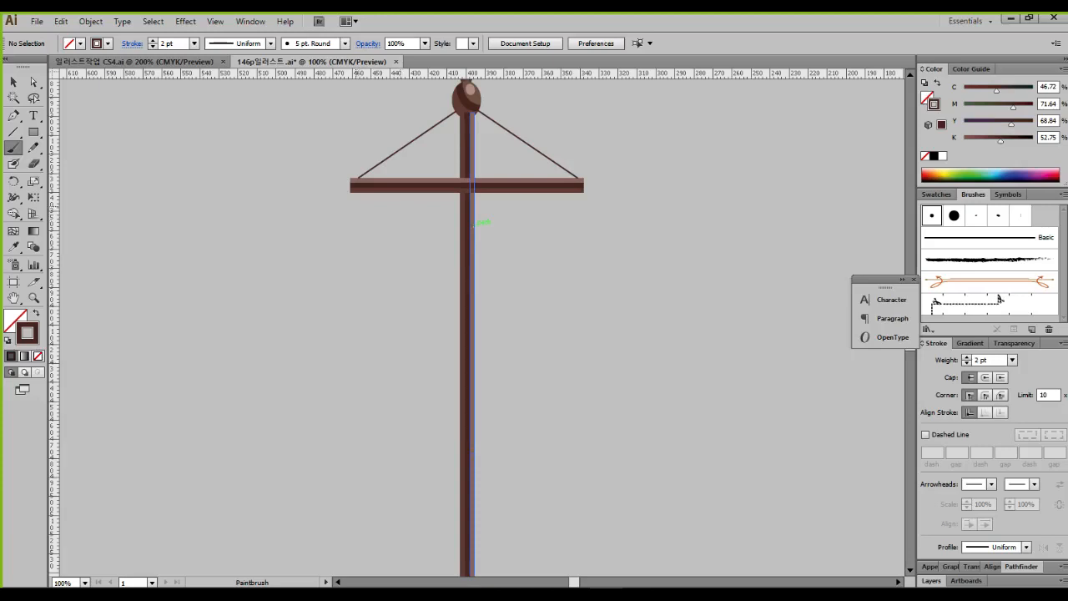
left_click_drag(353, 206, 582, 206)
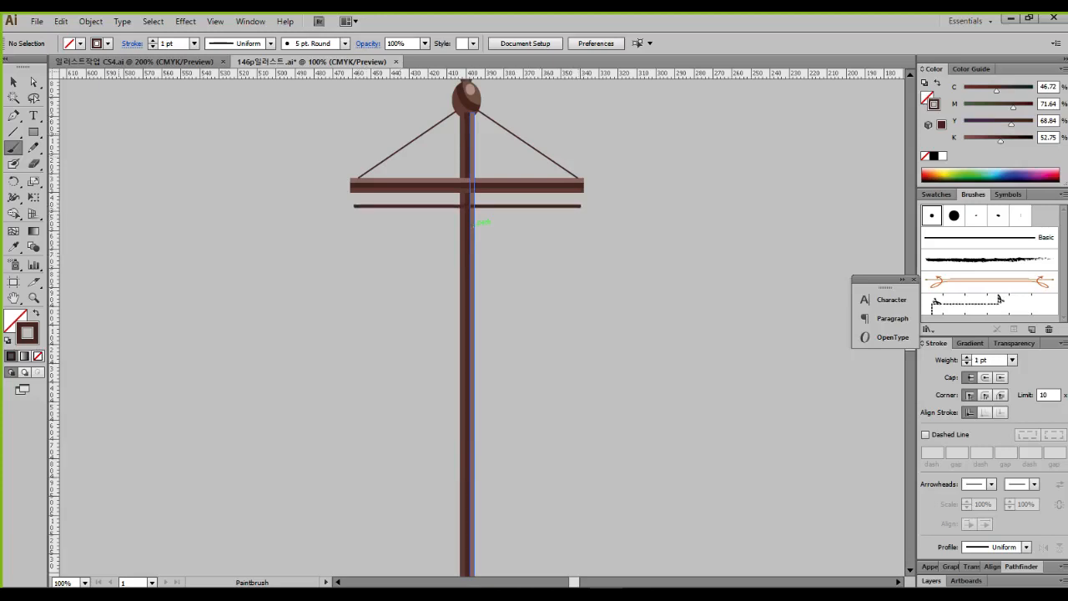
Step: Select the painted stroke and open the Artistic_ChalkCharcoalPencil brush library beside the artwork, enlarged to show more brushes
left_click(13, 82)
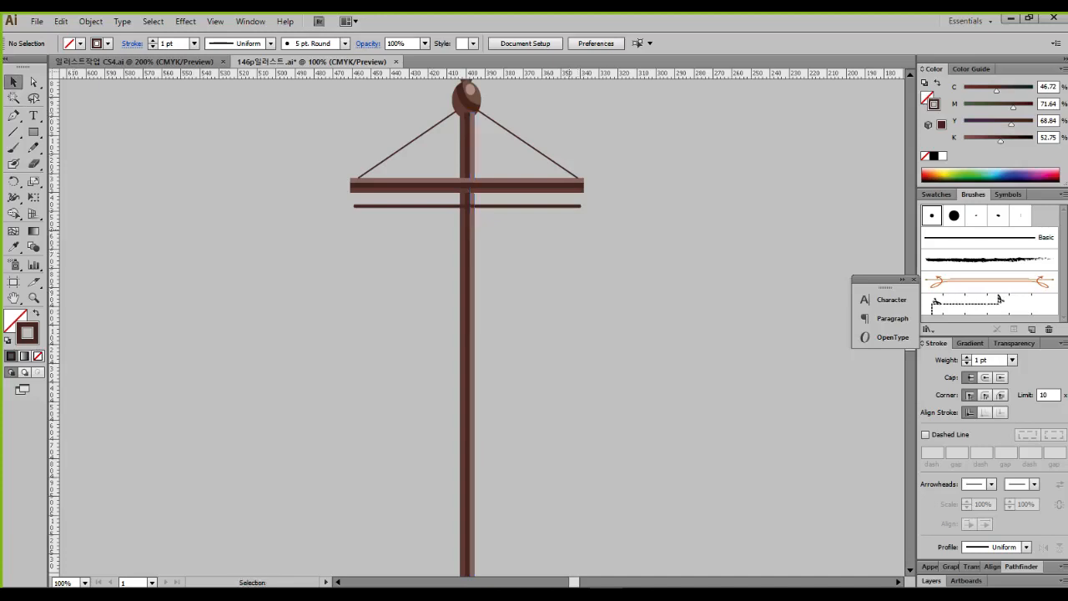
left_click(558, 207)
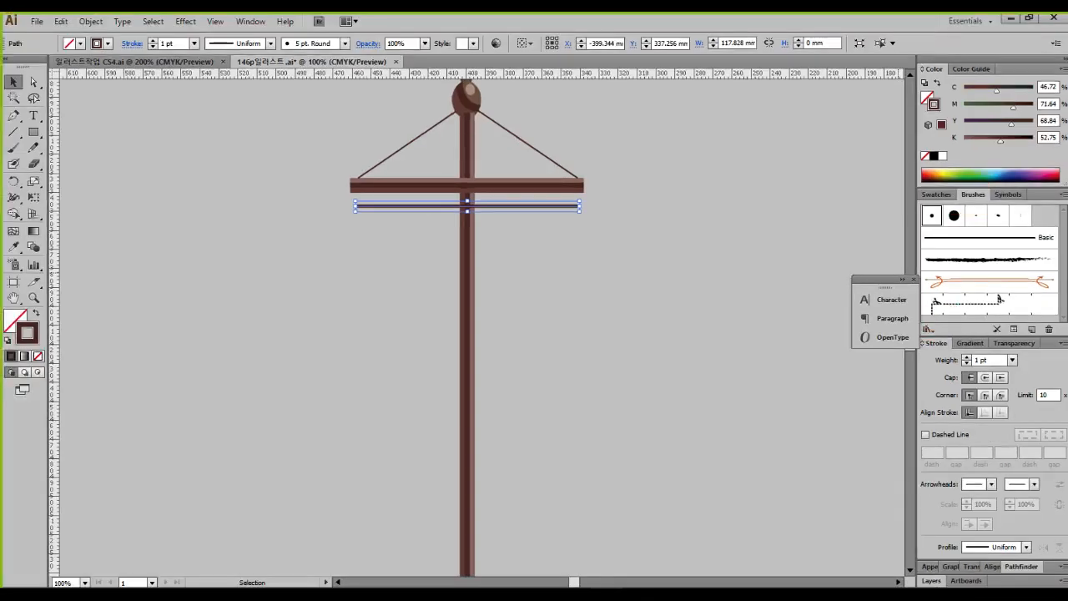
left_click(780, 415)
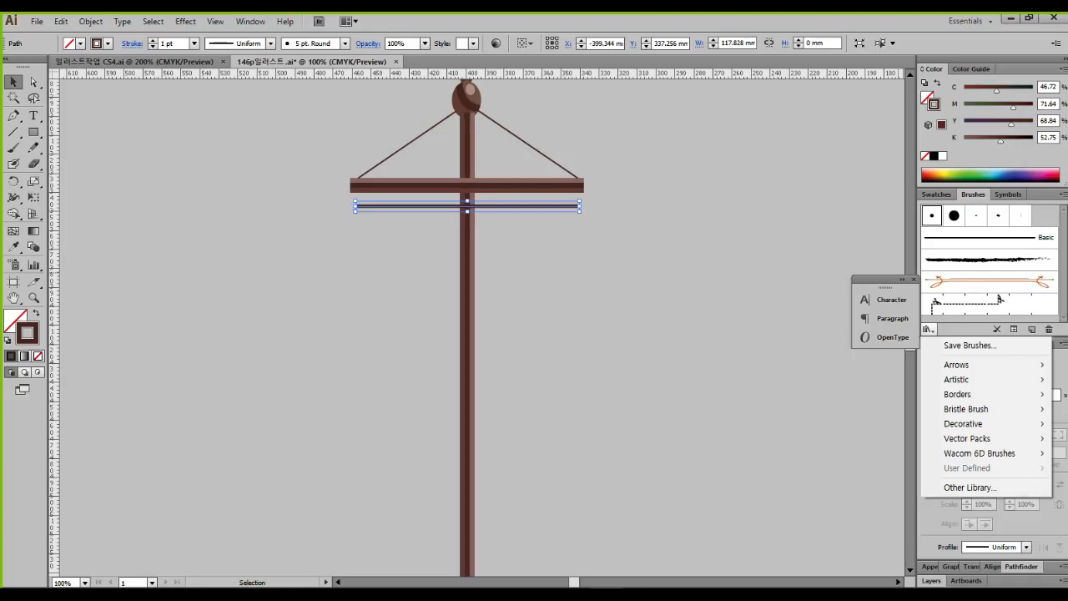
mouse_move(968, 423)
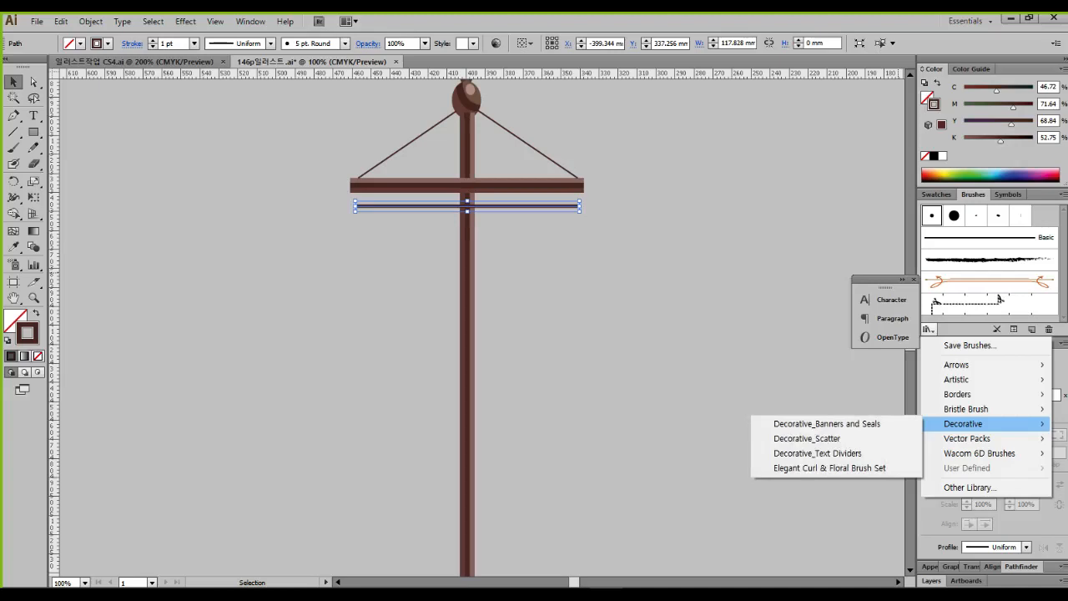
mouse_move(956, 379)
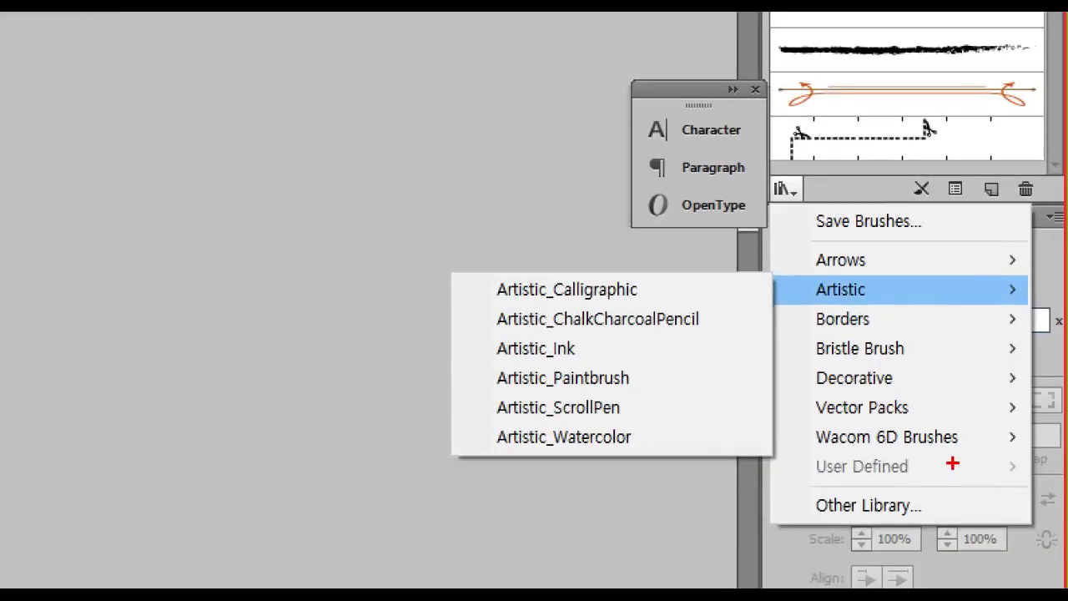
mouse_move(483, 305)
left_mouse_down()
mouse_move(682, 341)
mouse_move(719, 334)
left_mouse_up()
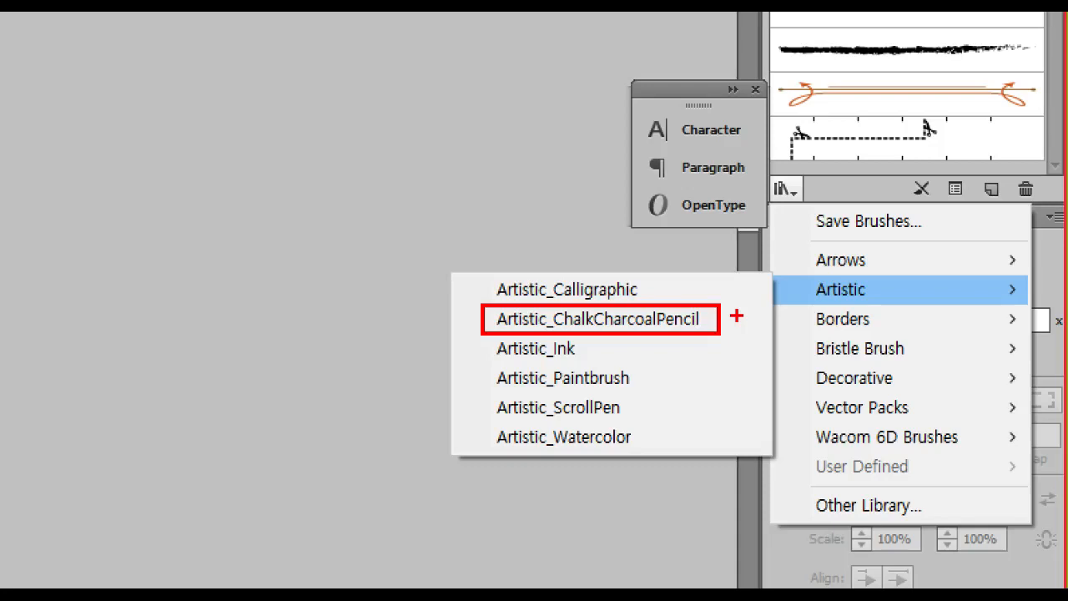
left_click_drag(777, 268, 886, 308)
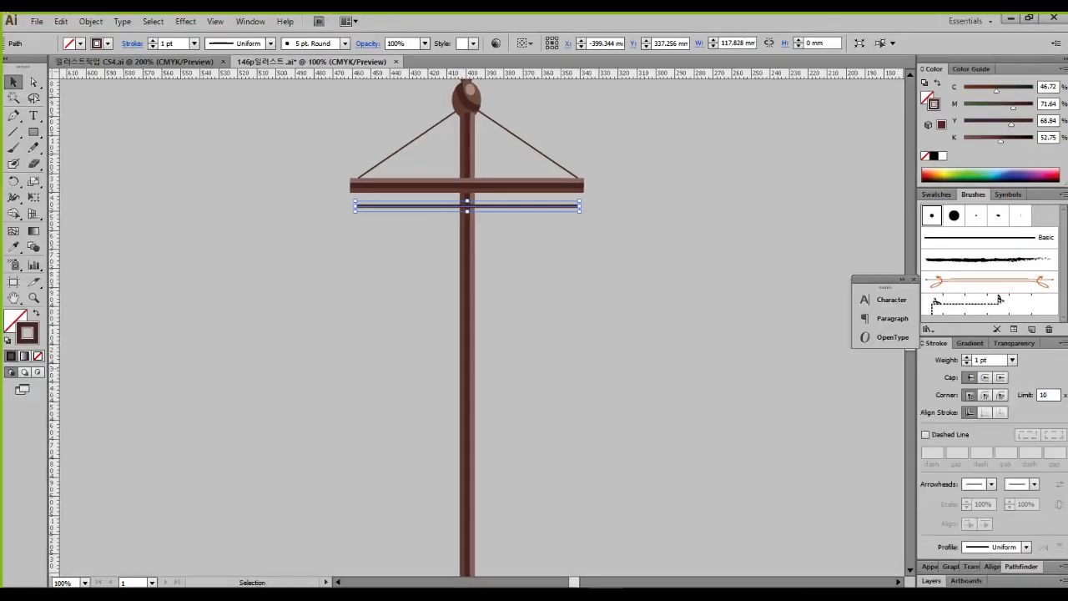
left_click(927, 329)
mouse_move(957, 379)
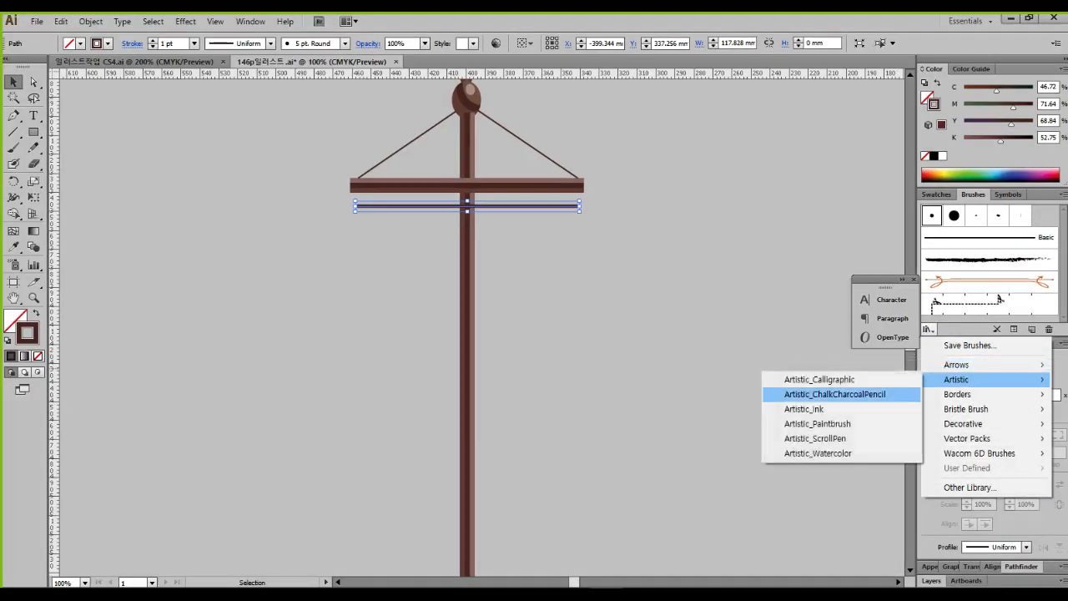
left_click(835, 394)
left_click_drag(534, 278, 738, 105)
left_click_drag(741, 193, 741, 462)
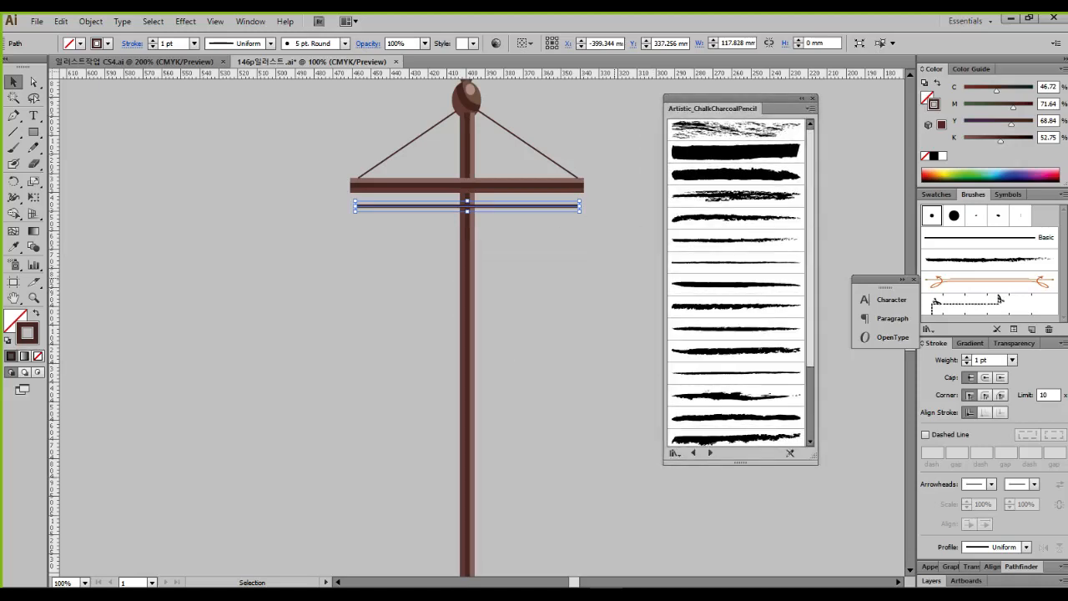
Step: Apply the thick rough-edged brush, third in the library, to the horizontal stroke and close the brush library
left_click(735, 174)
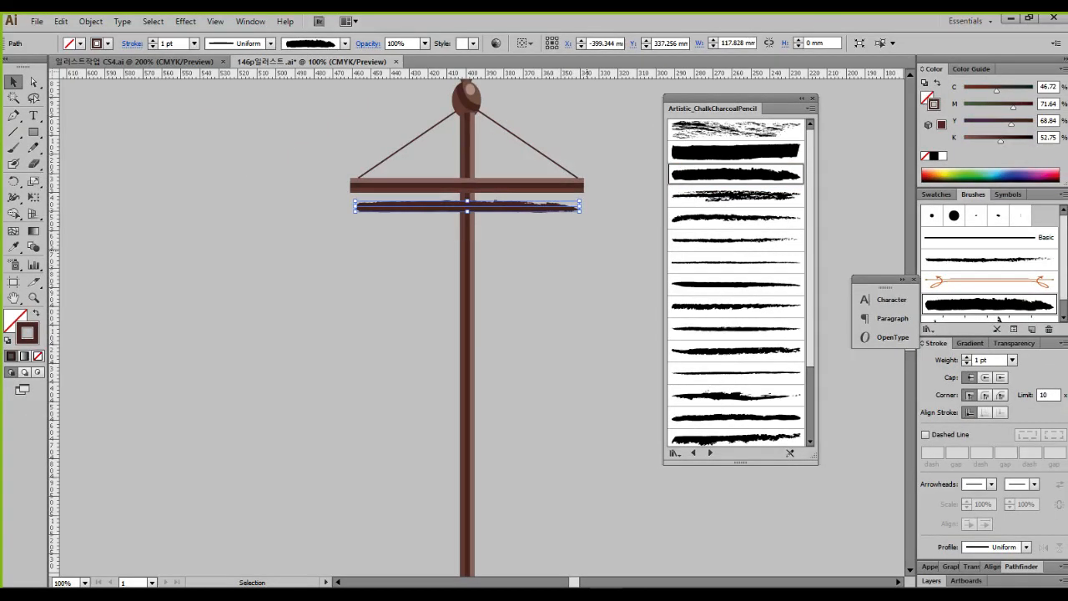
left_click(587, 250)
left_click(812, 98)
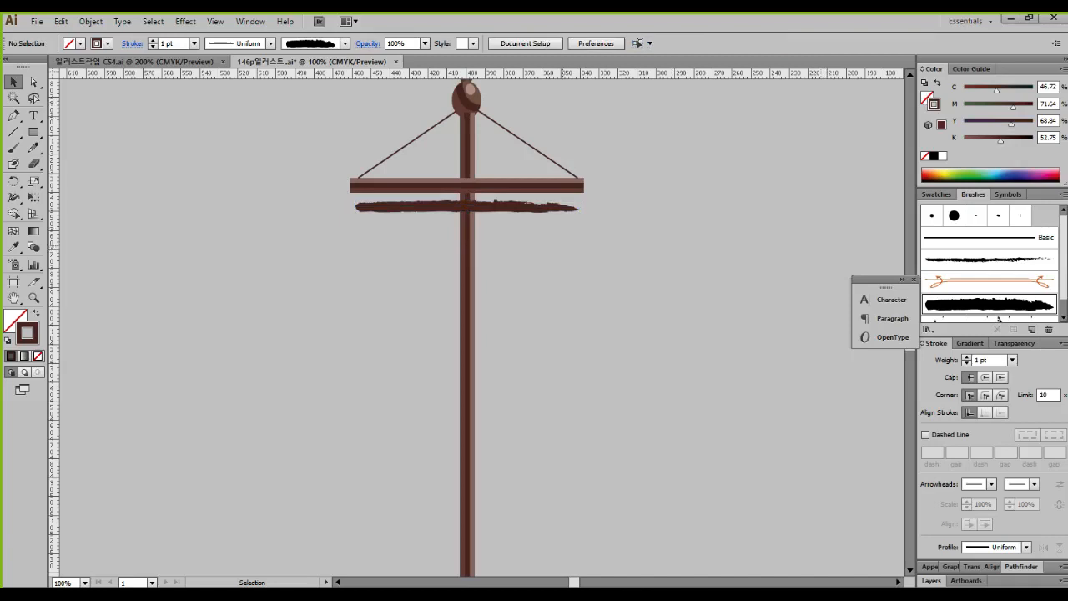
Step: Duplicate the rough brush stroke straight down about 7.4 mm and repeat the copy until six evenly spaced stripes lie below the crossbar
left_click(527, 206)
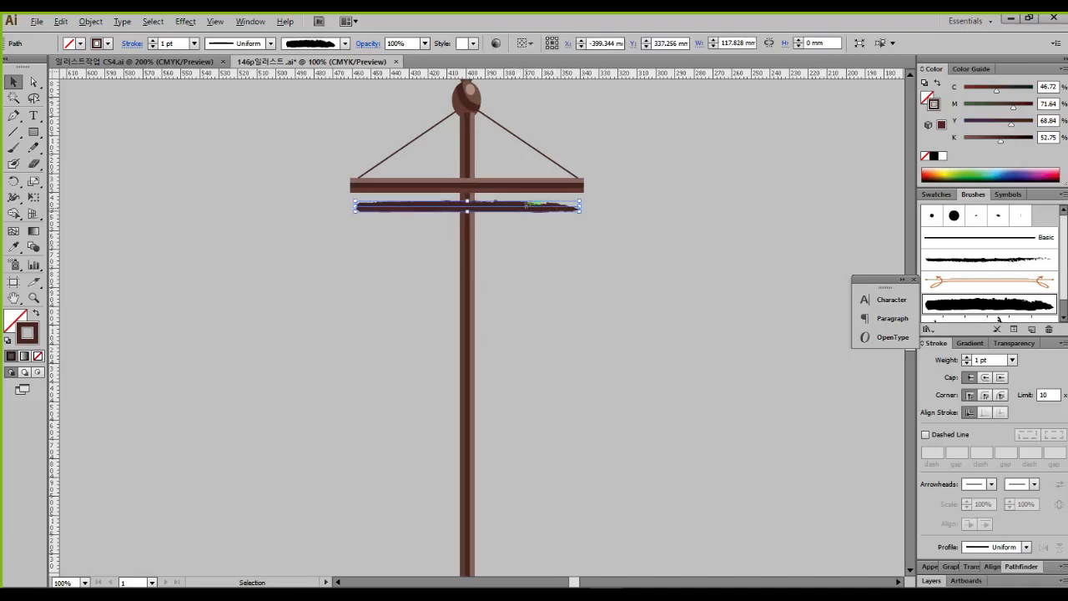
left_click_drag(526, 204, 525, 218)
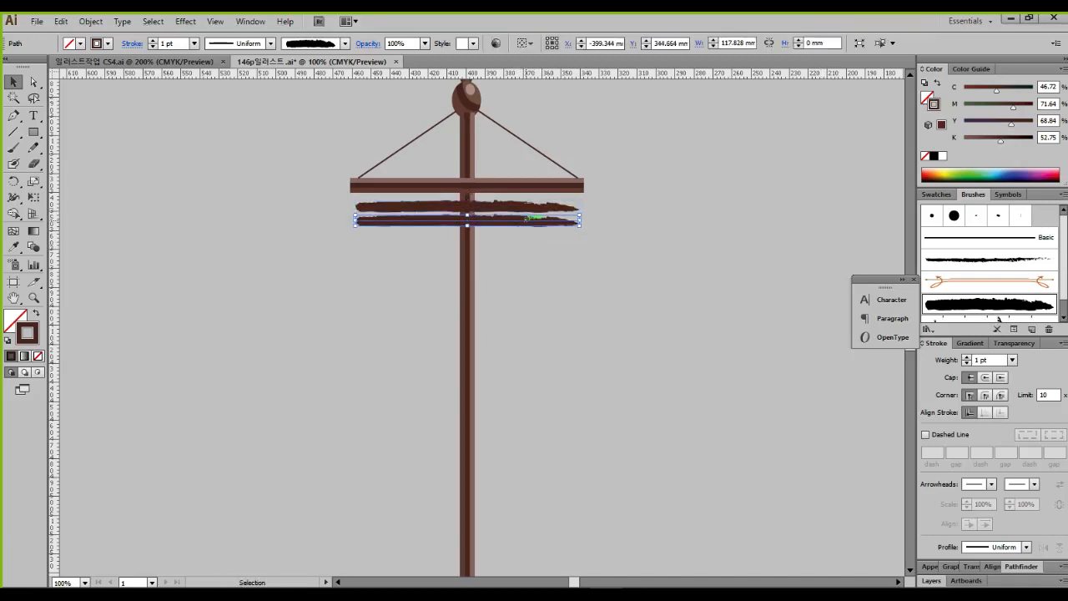
key("ctrl+d")
key("ctrl+d")
key("ctrl+d")
key("ctrl+d")
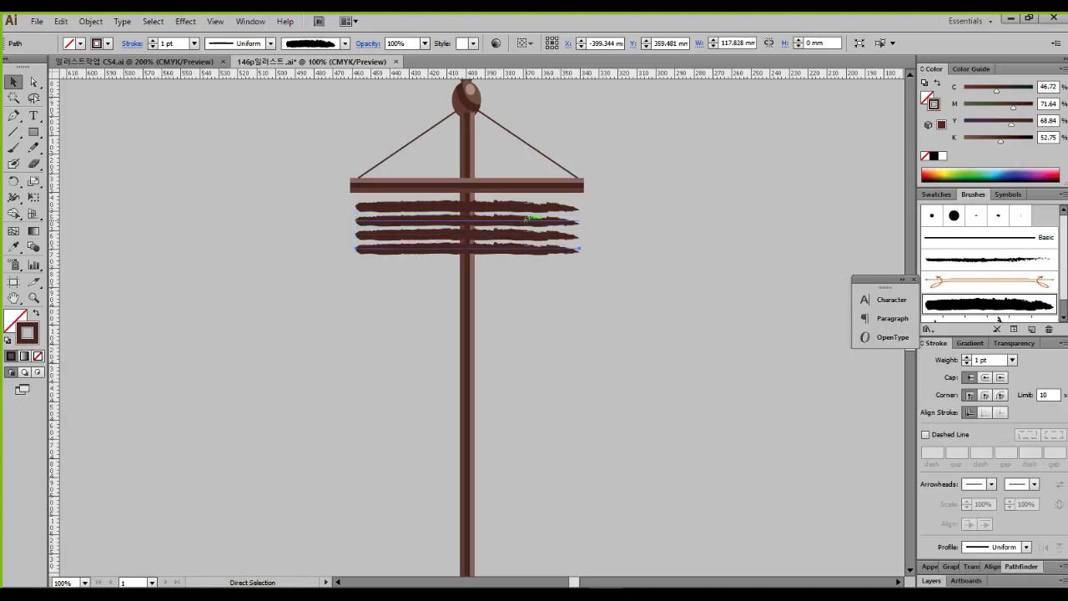
left_click(551, 320)
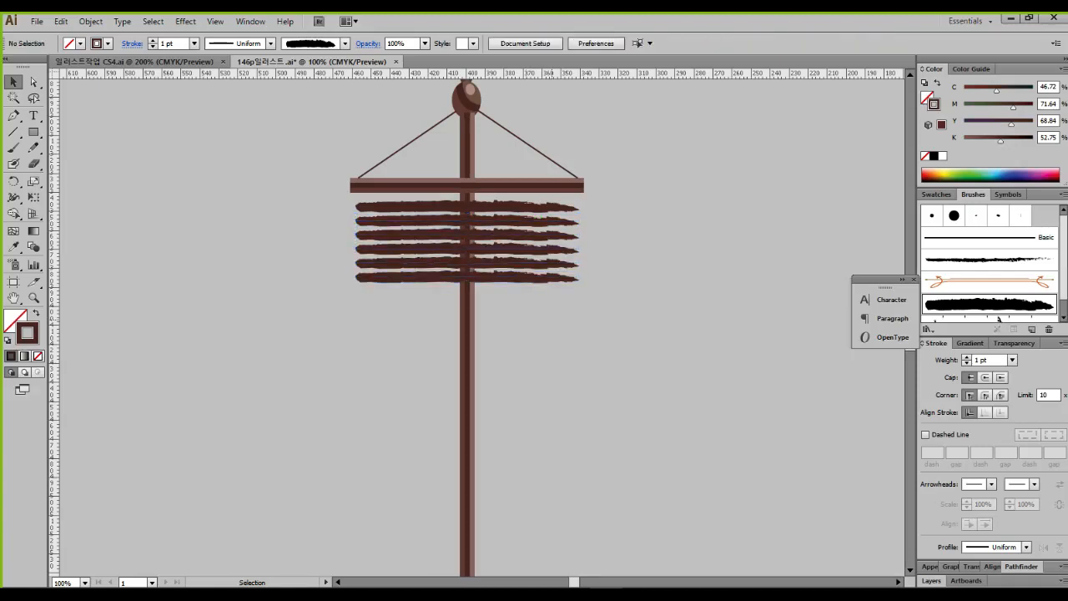
Step: Set the stroke colour of the first stripe, directly below the crossbar, to C 60, M 50, Y 10, K 0
left_click(543, 205)
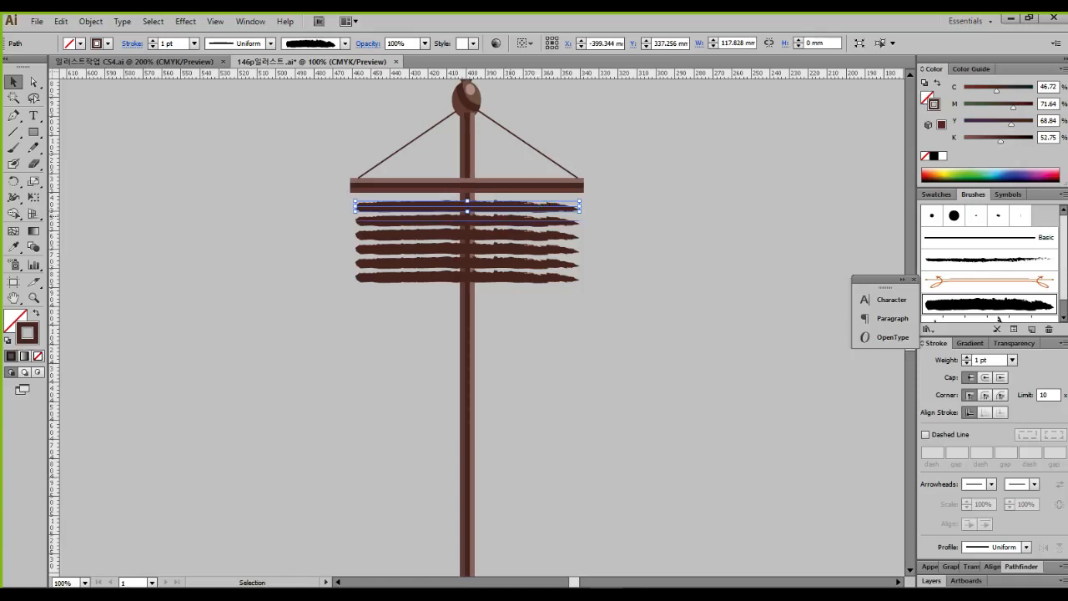
key("a")
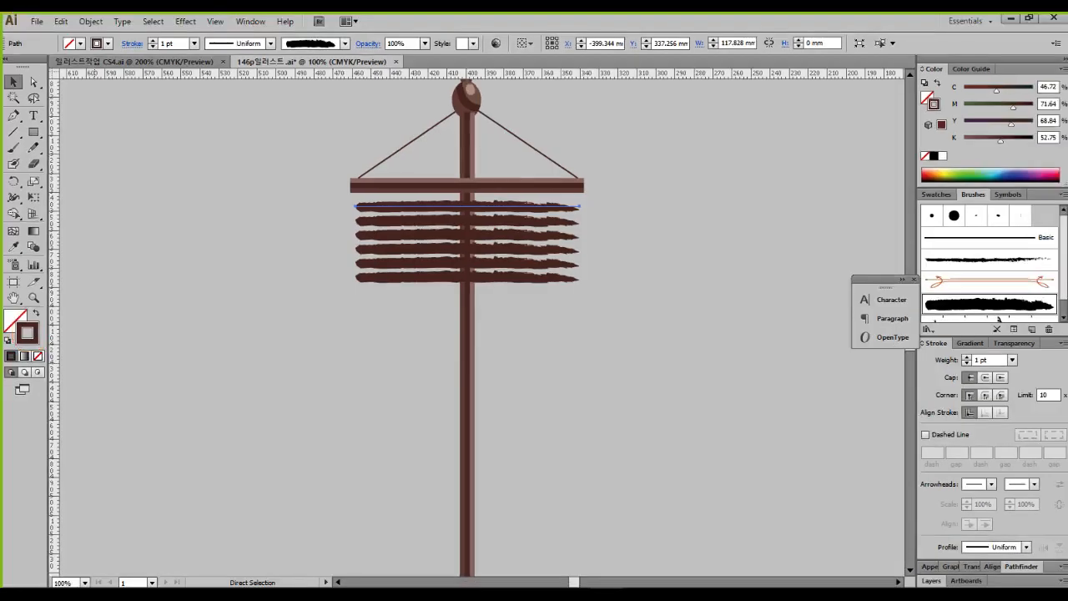
key("v")
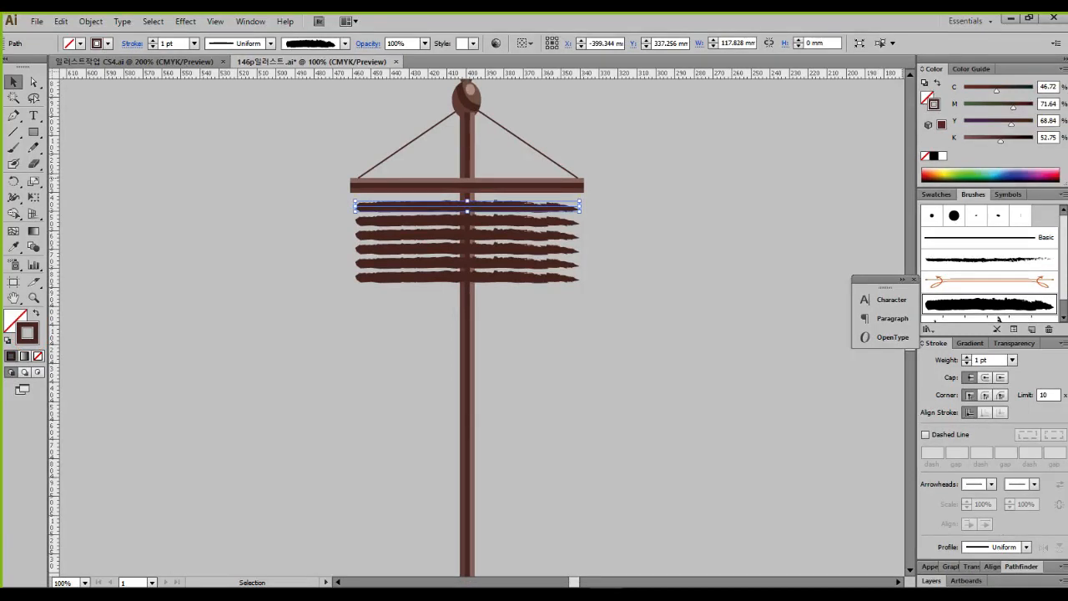
left_click(1048, 87)
type("60")
key("Tab")
type("60")
key("Tab")
type("10")
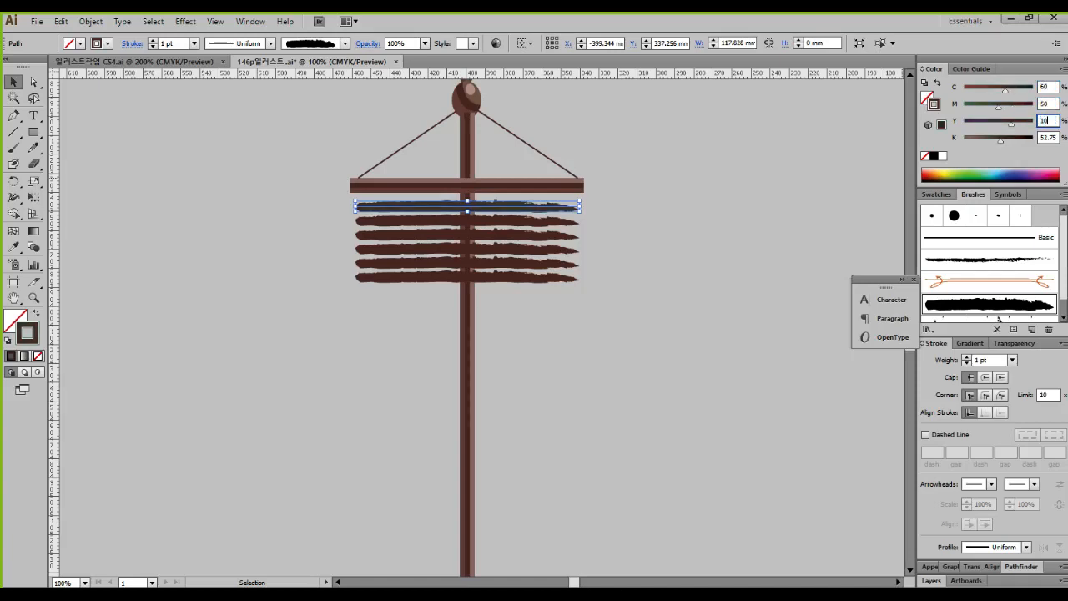
key("Tab")
type("0")
key("Tab")
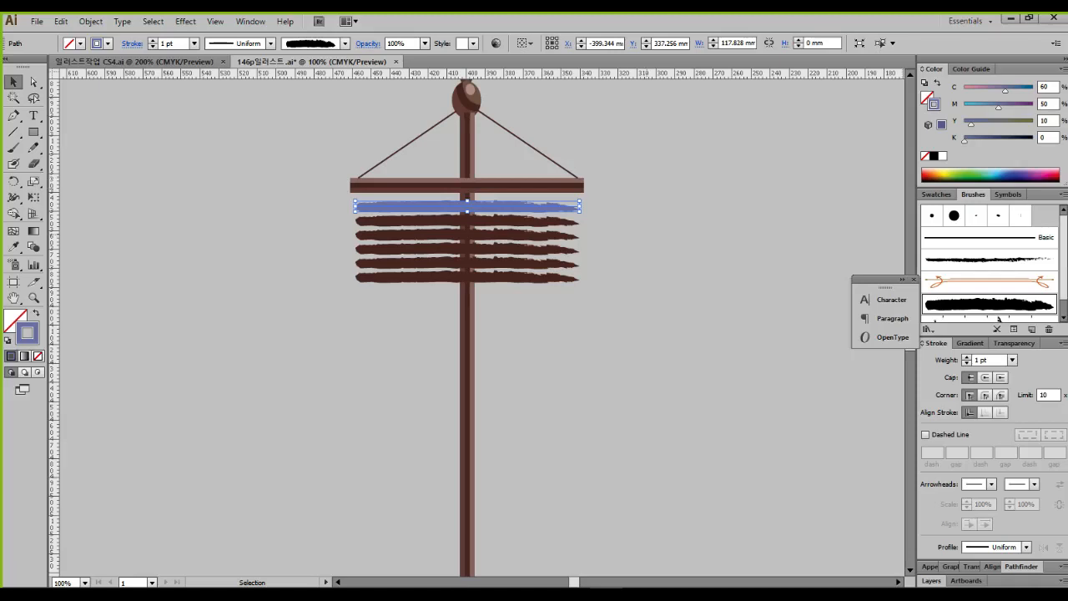
Step: Set the stroke colour of the second stripe to C 0, M 80, Y 90, K 0
left_click(425, 221)
left_click(1048, 87)
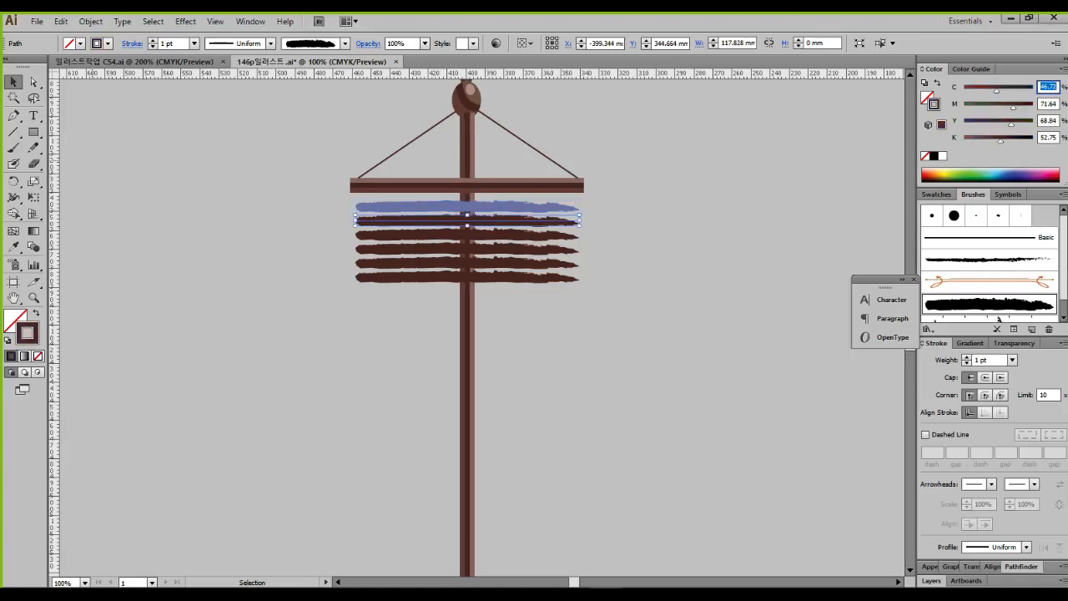
type("0")
key("Tab")
type("80")
key("Tab")
type("90")
key("Tab")
type("0")
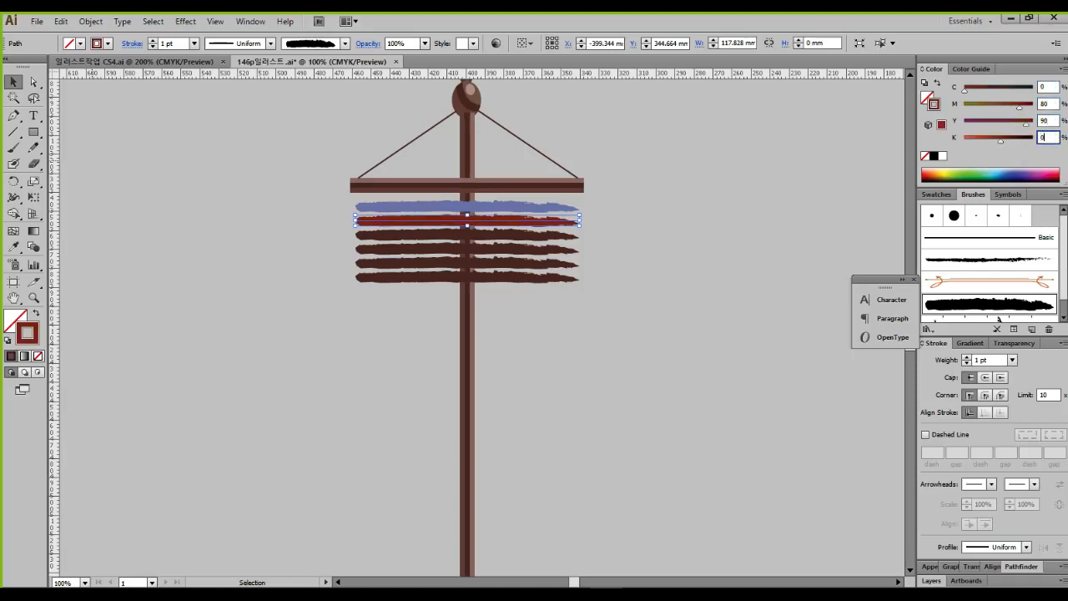
key("Return")
Step: Set the stroke colour of the third stripe to C 60, M 10, Y 30, K 0
left_click(468, 236)
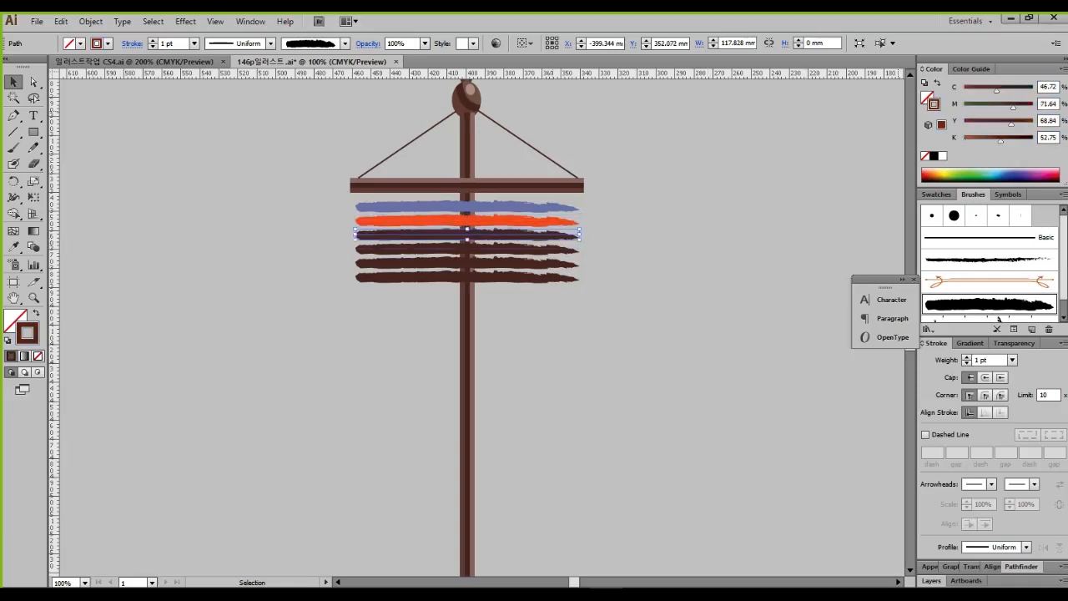
double_click(1048, 87)
type("60")
key("Tab")
type("10")
key("Tab")
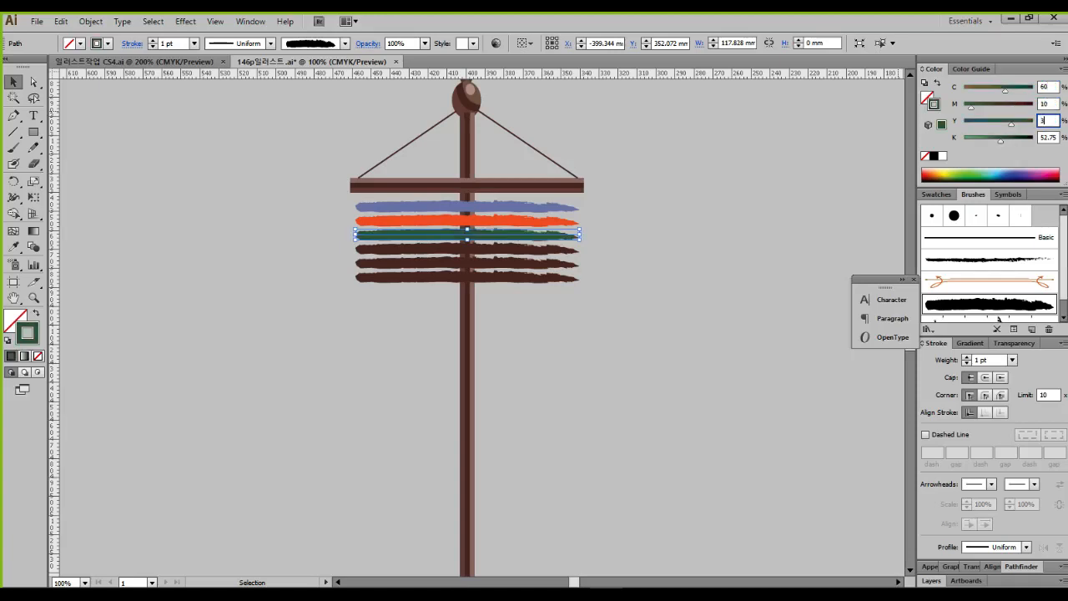
type("30")
key("Tab")
type("0")
key("Return")
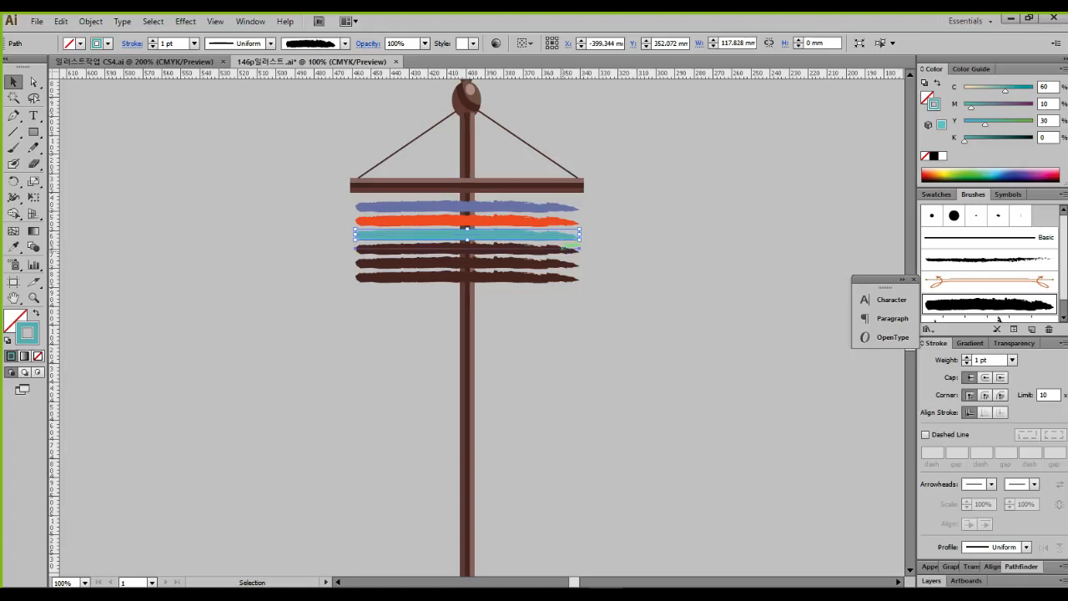
Step: Set the stroke colour of the fourth stripe to C 10, M 10, Y 90, K 0
left_click(467, 248)
double_click(1048, 86)
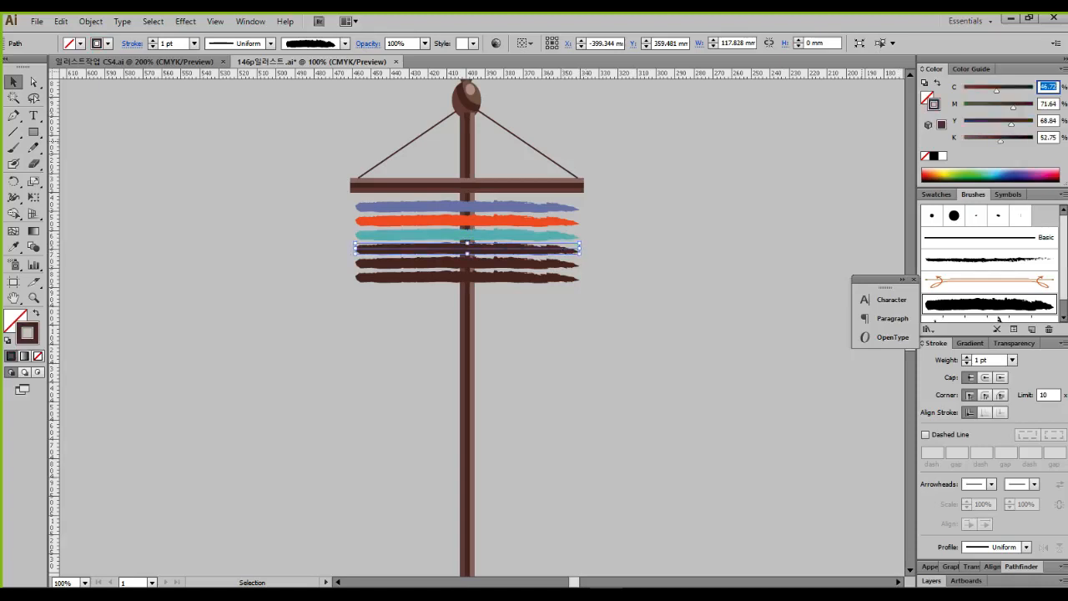
type("10")
key("Tab")
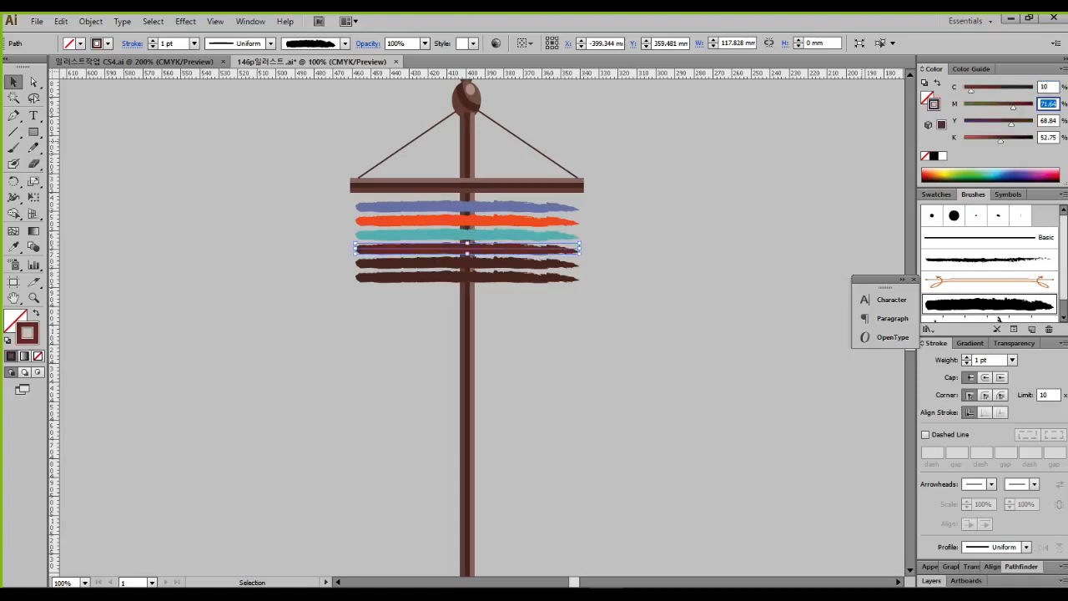
type("10")
key("Tab")
type("90")
key("Tab")
type("0")
key("Return")
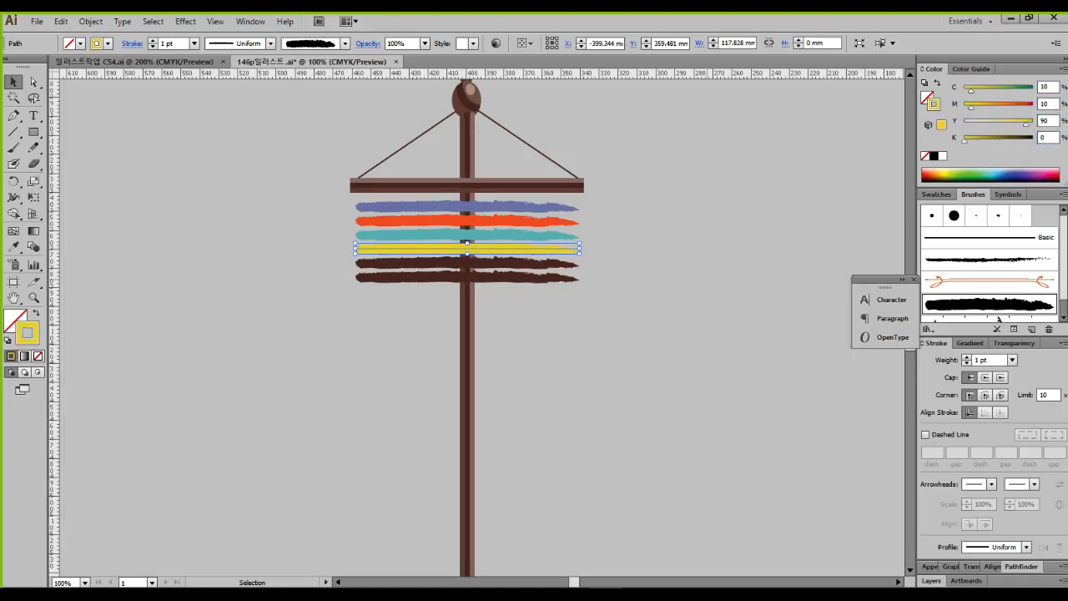
Step: Set the stroke colour of the fifth stripe to C 60, M 50, Y 10, K 0
left_click(467, 263)
double_click(1048, 86)
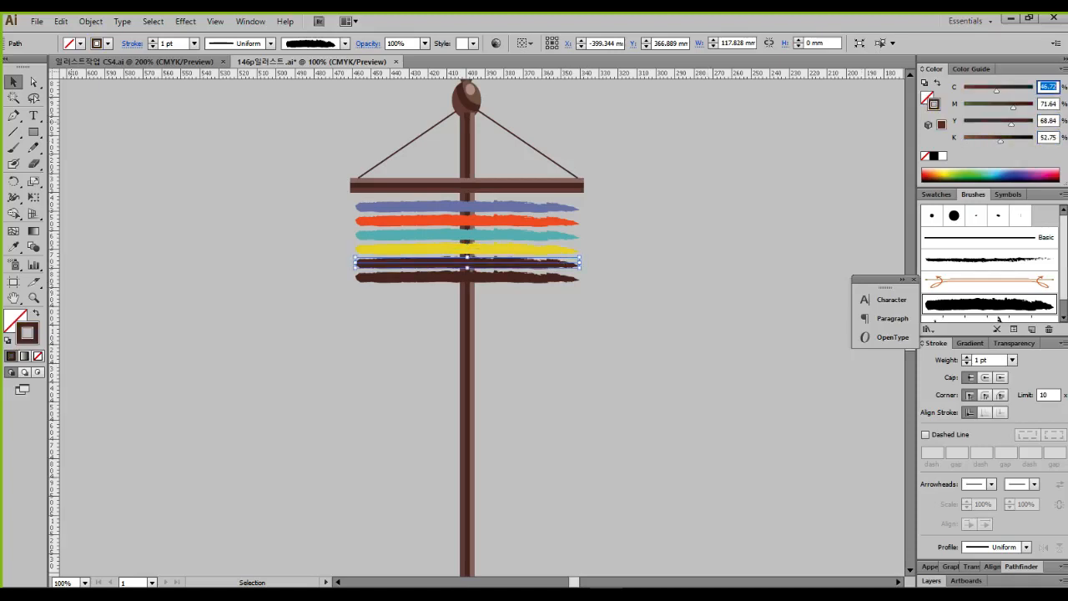
type("60")
key("Tab")
type("50")
key("Tab")
type("10")
key("Tab")
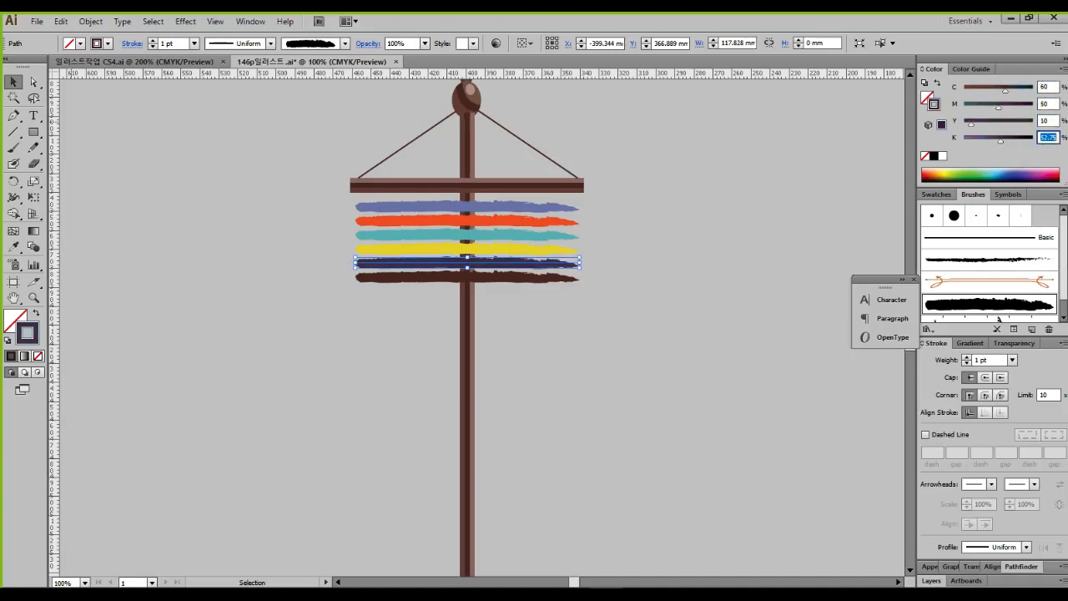
type("0")
key("Return")
Step: Set the stroke colour of the sixth, lowest stripe to C 30, M 10, Y 80, K 0 and deselect it
left_click(467, 277)
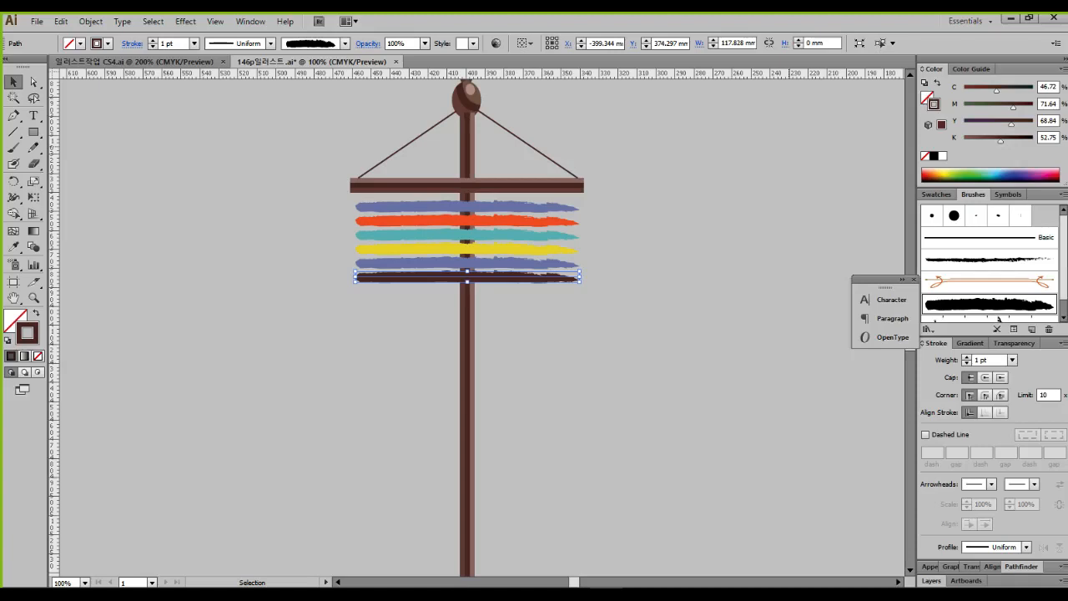
double_click(1048, 87)
type("30")
key("Tab")
type("10")
key("Tab")
type("80")
key("Tab")
type("0")
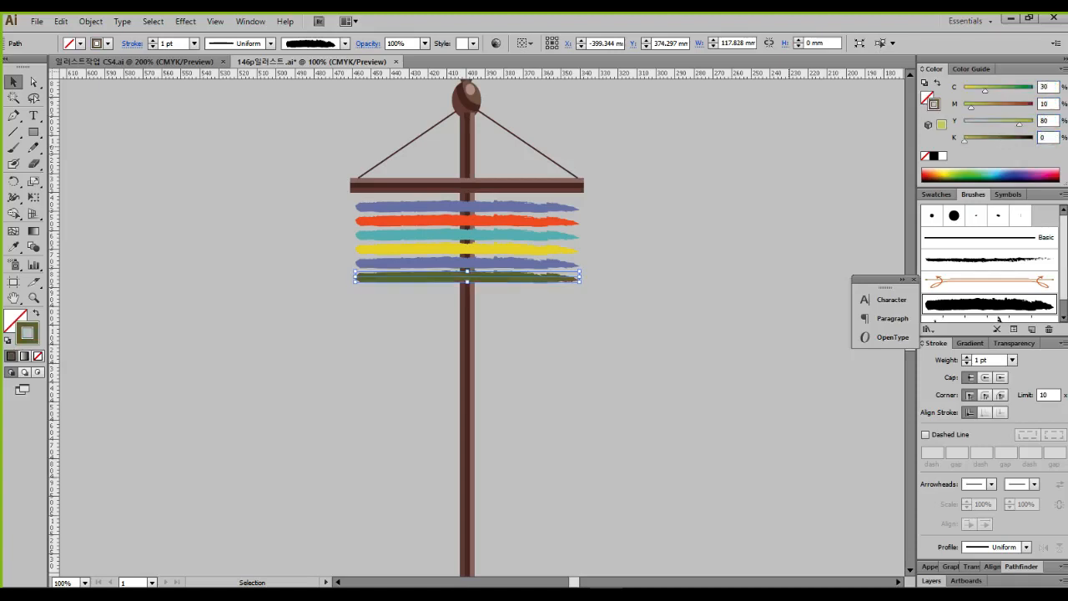
key("Return")
left_click(562, 324)
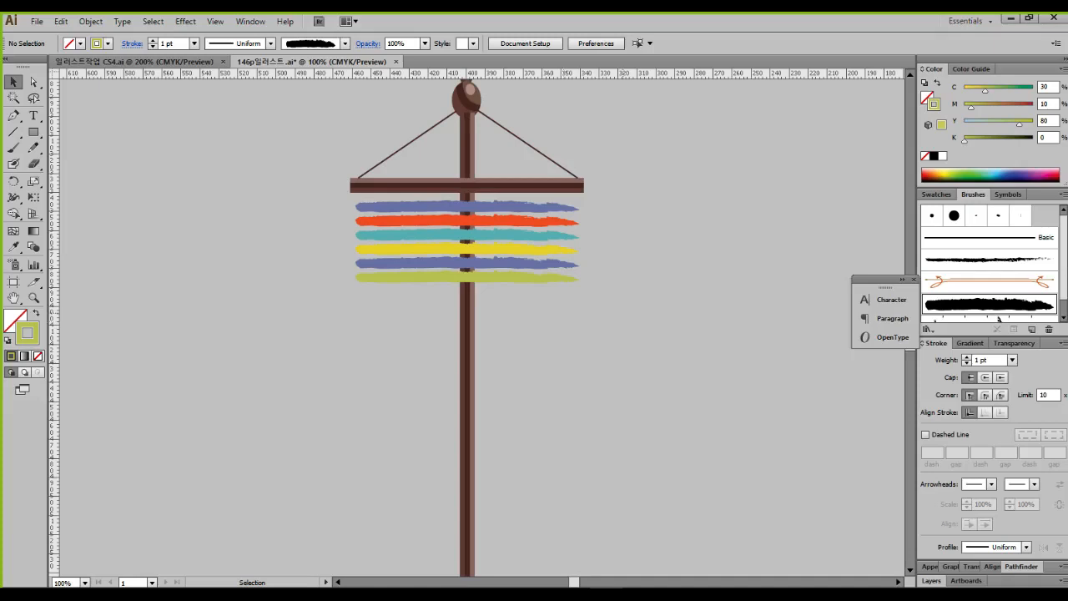
Step: Select all six coloured stripes and set their stroke weight to 2 pt
mouse_move(624, 313)
left_mouse_down()
mouse_move(524, 243)
mouse_move(517, 198)
left_mouse_up()
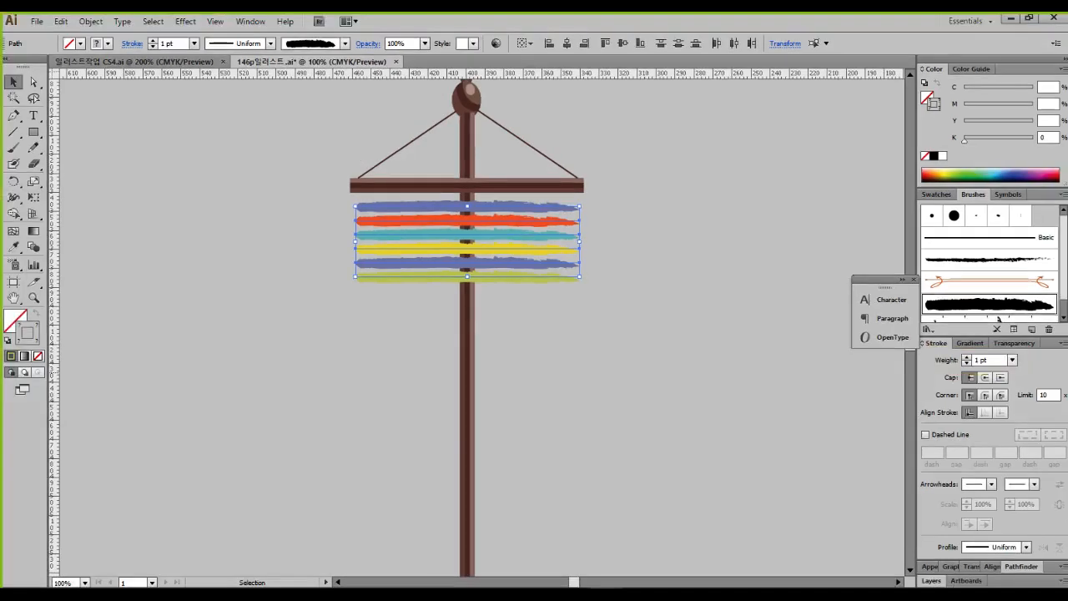
left_click(1012, 360)
left_click(1030, 94)
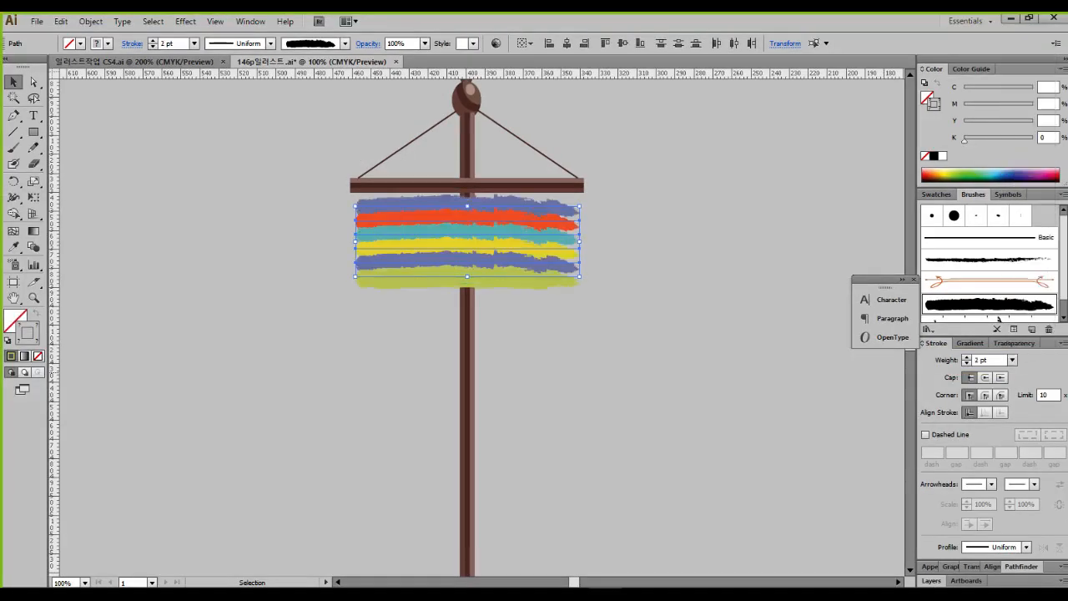
Step: Nudge the six selected stripes up slightly until they meet the underside of the crossbar, and deselect them
mouse_move(649, 330)
left_mouse_down()
mouse_move(572, 307)
mouse_move(523, 204)
left_mouse_up()
left_click_drag(600, 289, 527, 205)
key("Up")
key("Up")
key("Up")
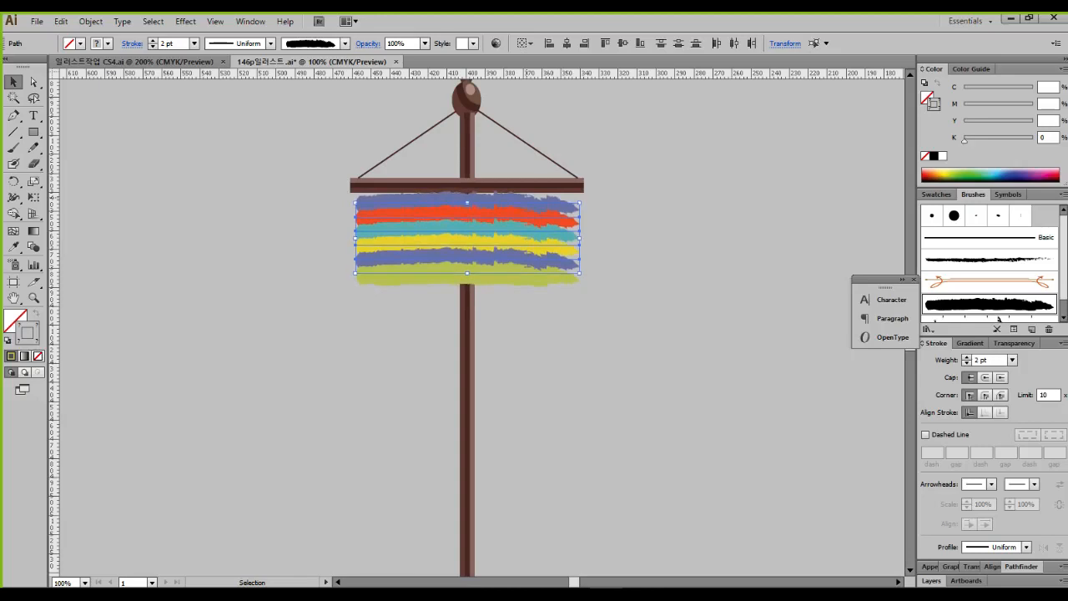
left_click(621, 295)
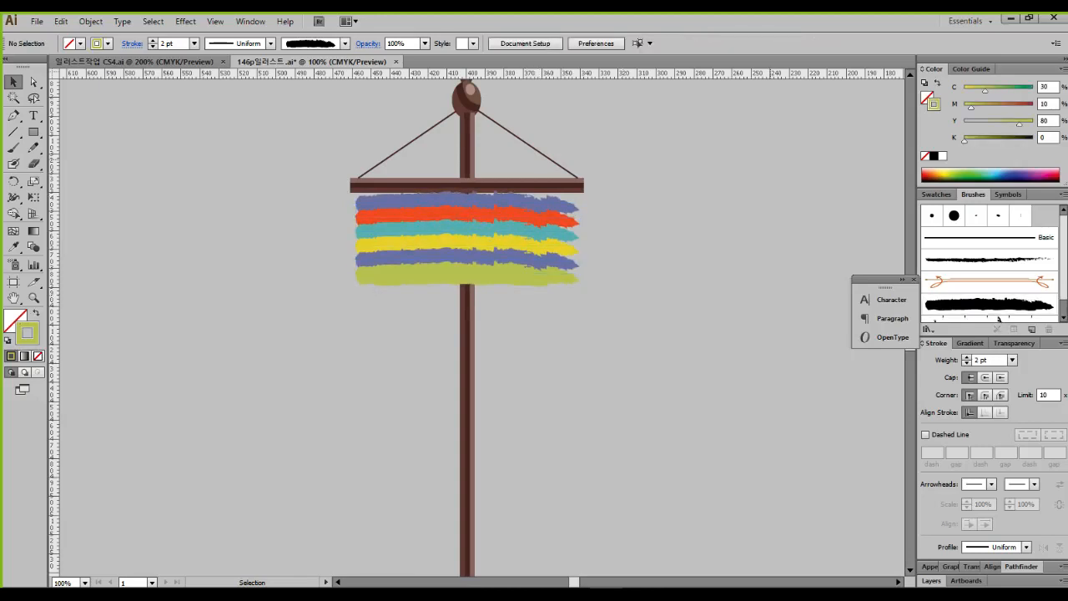
Step: Show the Pathfinder options, select the stripes together with the crossbar, and clear that selection
left_click(1022, 566)
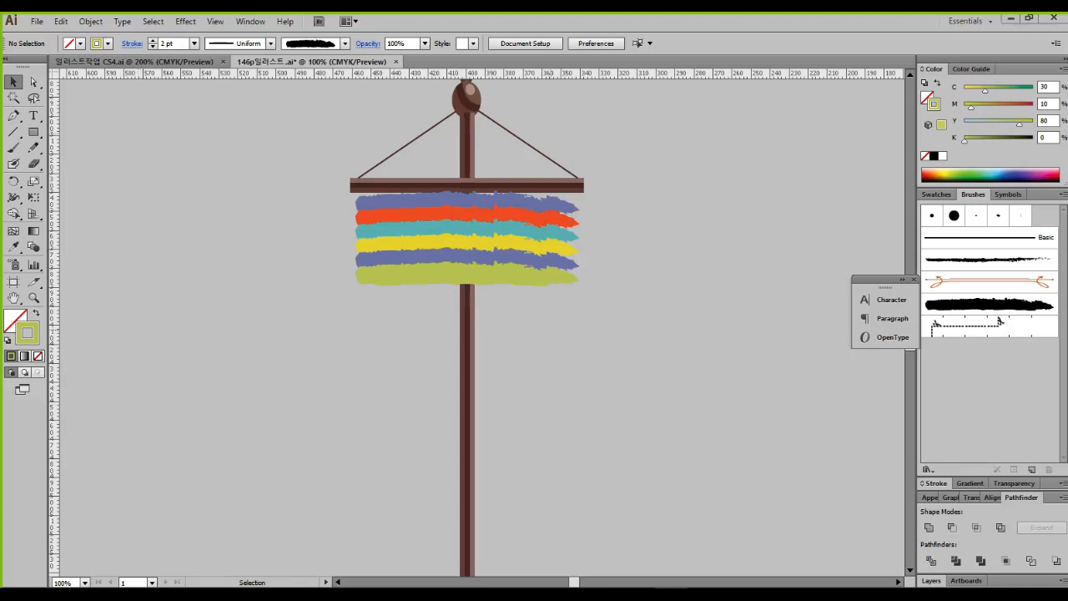
left_click_drag(590, 310, 518, 190)
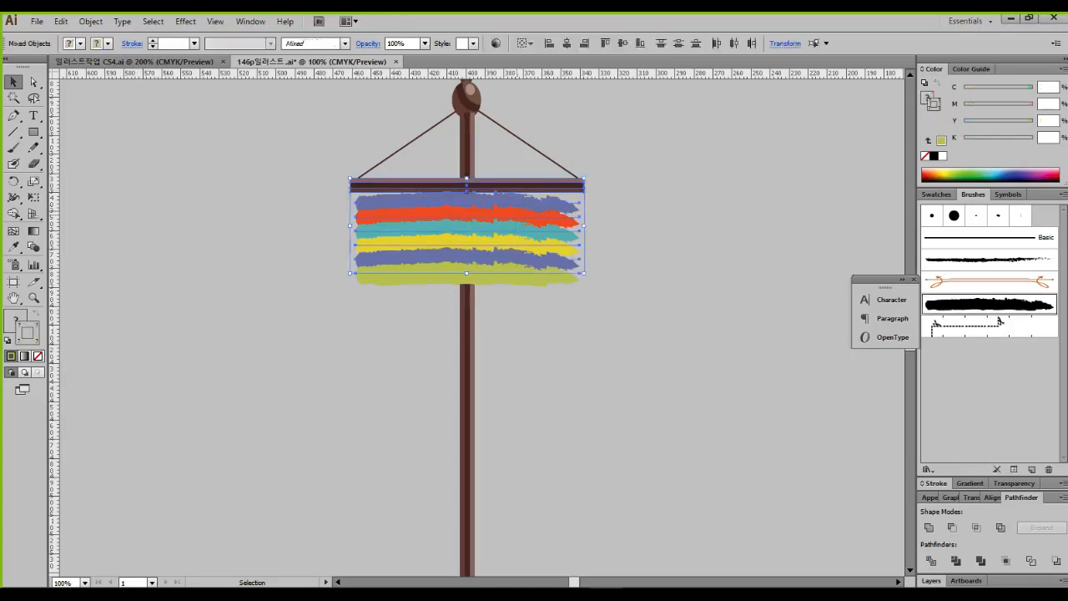
left_click(609, 327)
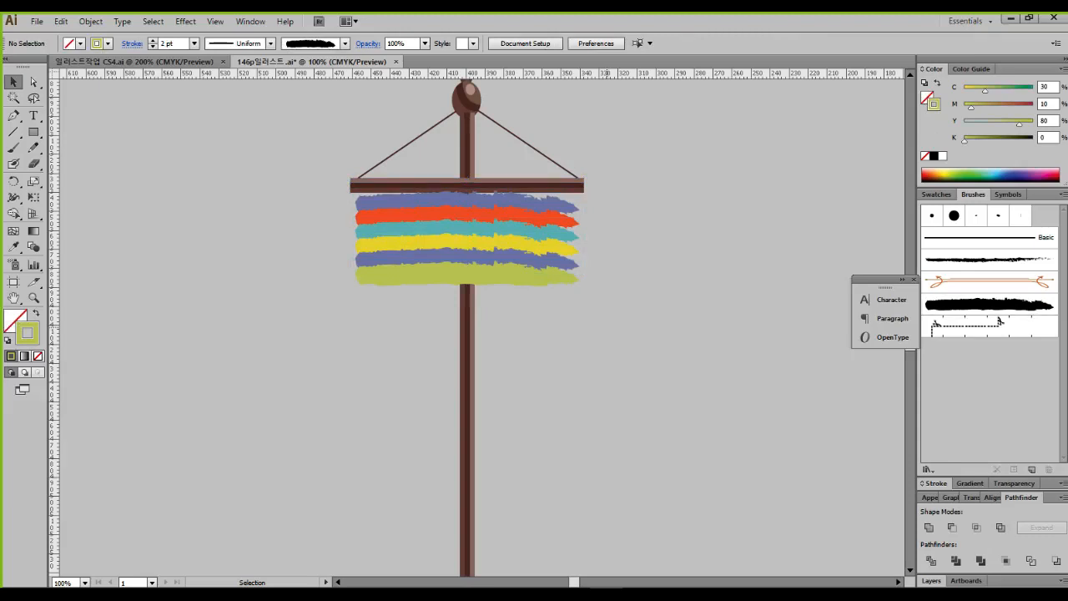
Step: Compare the trimmed side edges of the stripes in 일러스트작업 CS4.ai with the ragged stripe ends in 146p일러스트.ai
left_click(134, 61)
key("a")
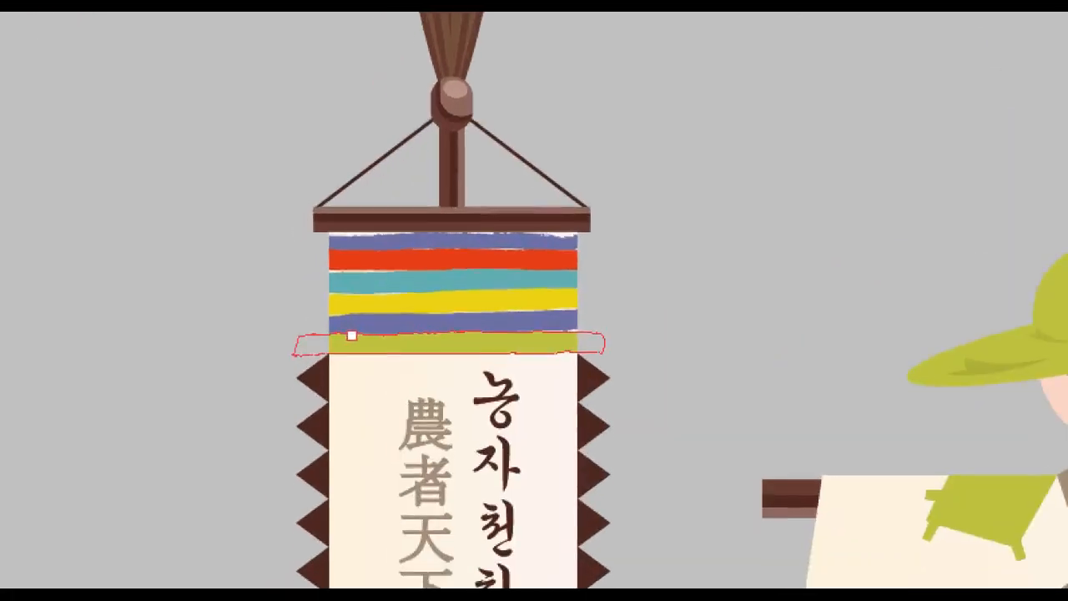
key("ctrl+2")
left_click_drag(332, 212, 332, 364)
left_click_drag(581, 213, 580, 365)
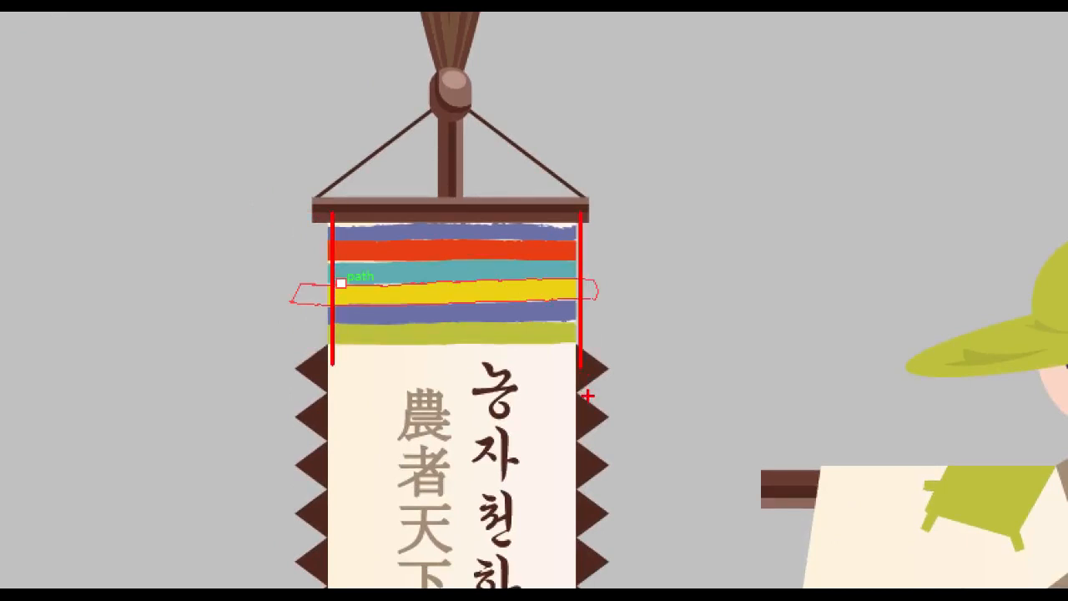
key("Escape")
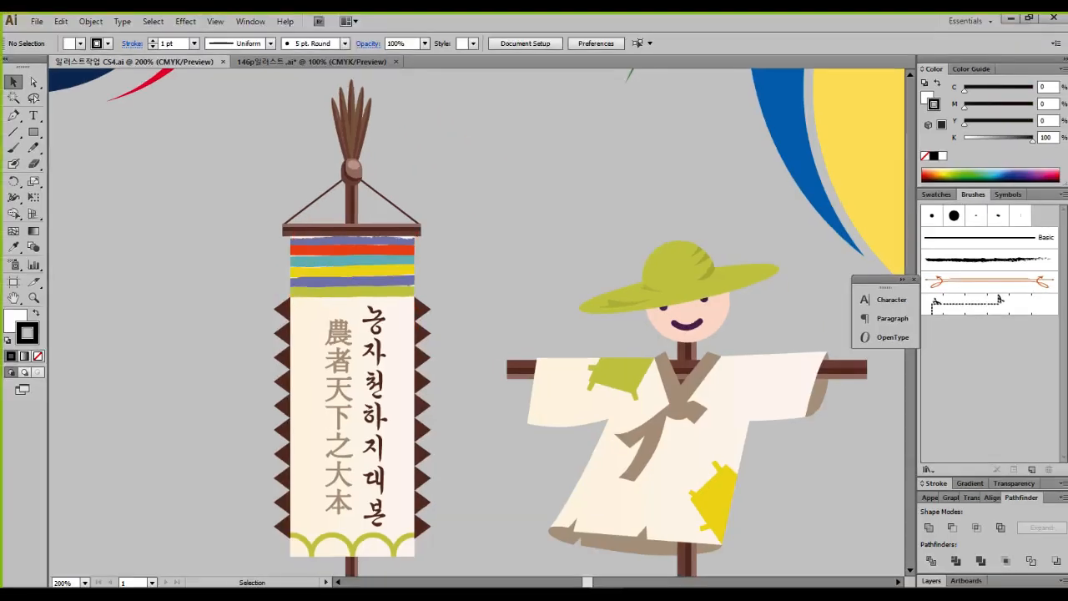
key("ctrl+Tab")
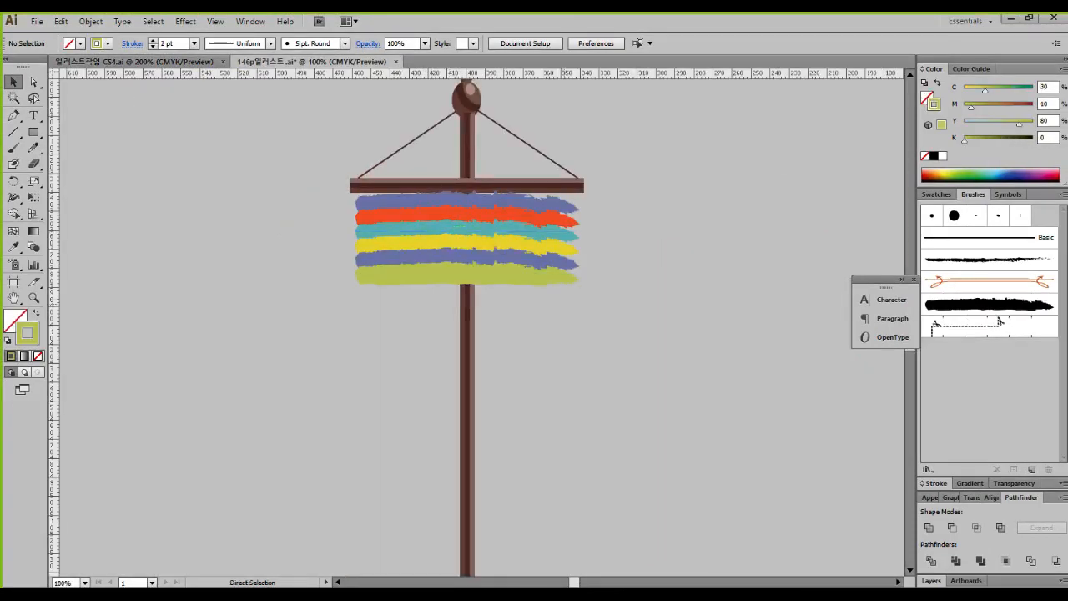
key("ctrl+1")
left_click(587, 202)
left_click_drag(138, 182, 138, 379)
mouse_move(548, 179)
left_mouse_down()
mouse_move(560, 425)
mouse_move(547, 429)
left_mouse_up()
key("Escape")
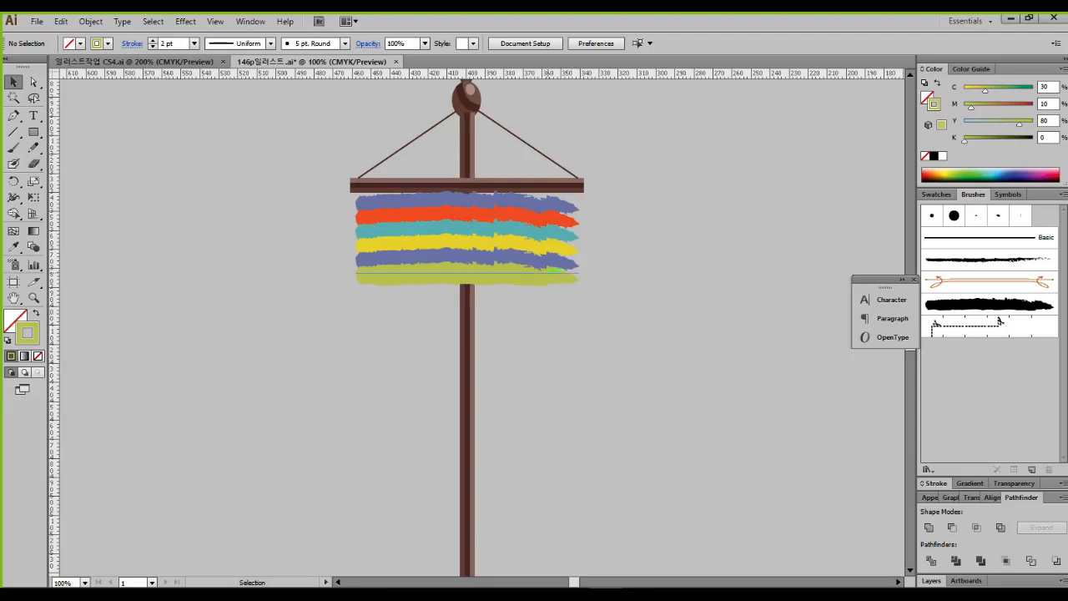
Step: Select the six coloured stripes one at a time, from the lowest to the uppermost, to check their individual paths
left_click(552, 273)
left_click(555, 258)
left_click(557, 245)
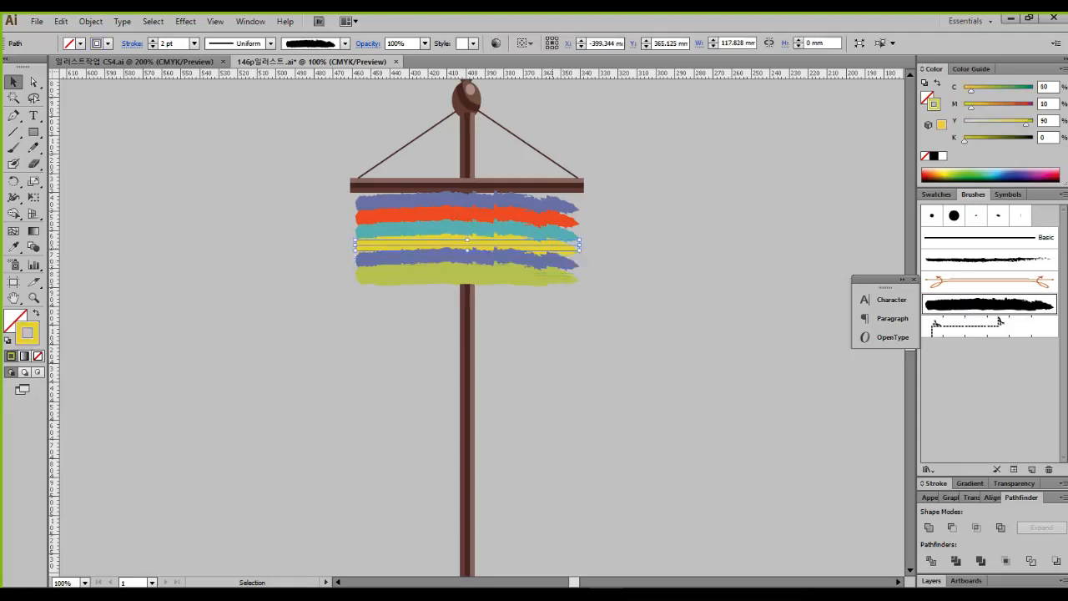
left_click(555, 230)
left_click(555, 216)
left_click(552, 202)
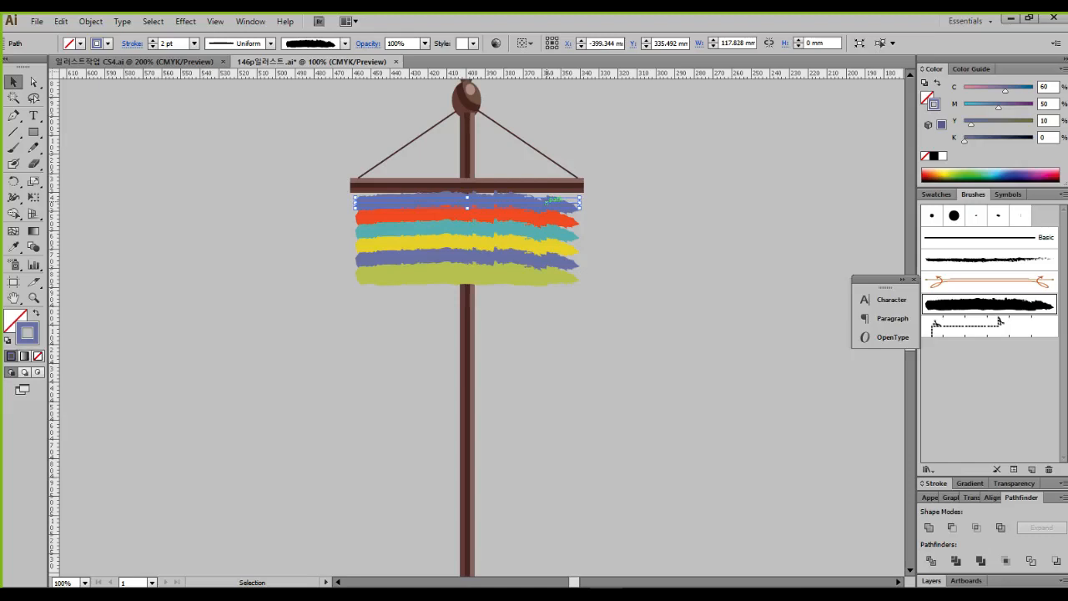
key("ctrl+2")
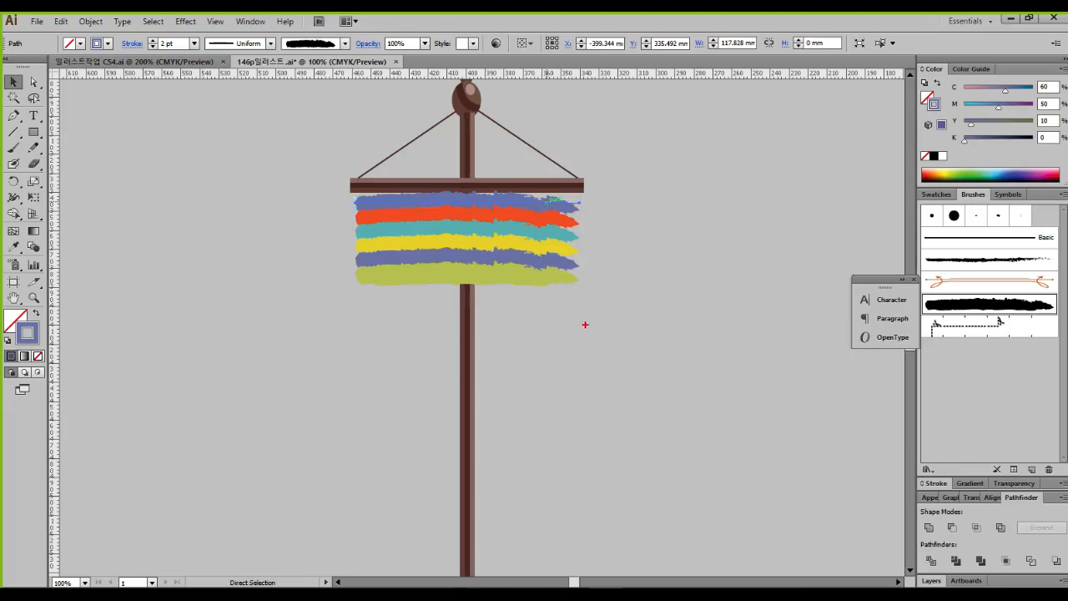
left_click_drag(564, 297, 565, 181)
left_click_drag(359, 296, 368, 179)
key("Escape")
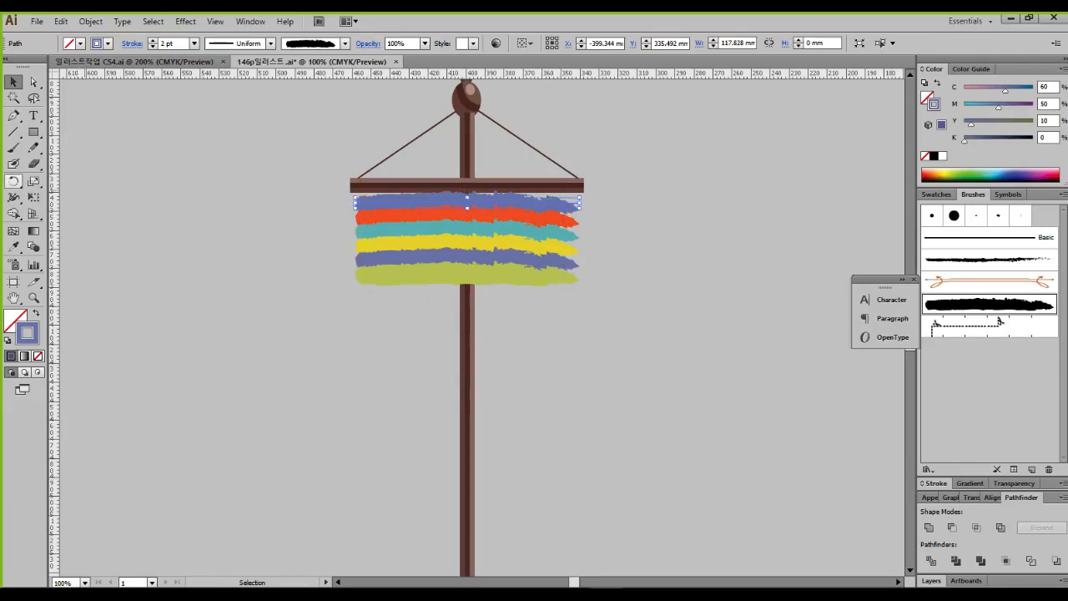
Step: Draw two vertical lines about 72 mm long across both ends of the stripes, with no fill and a black 1 pt stroke
left_click(13, 131)
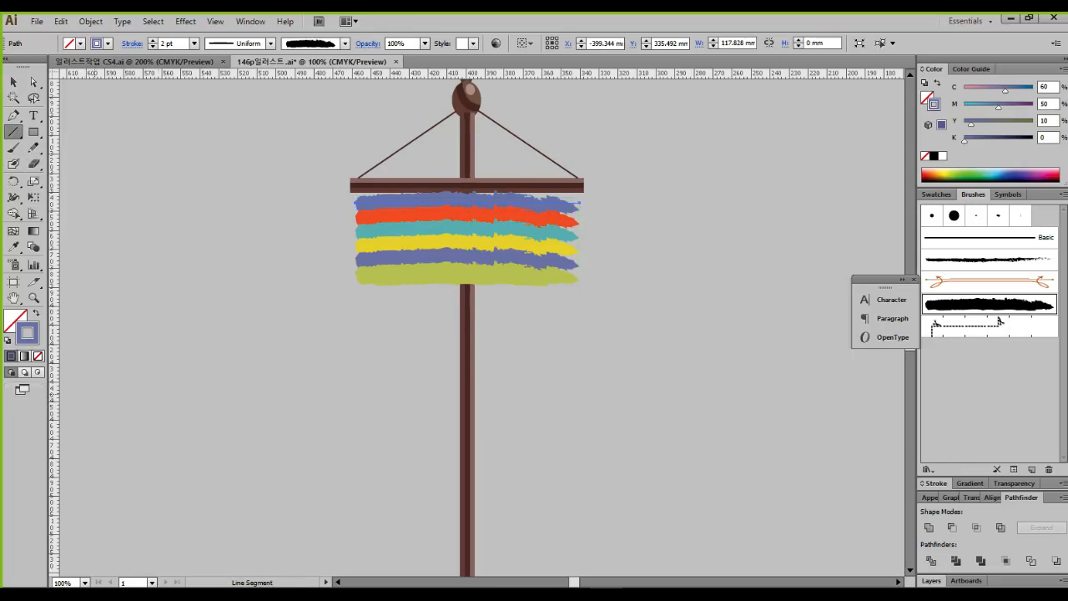
key("d")
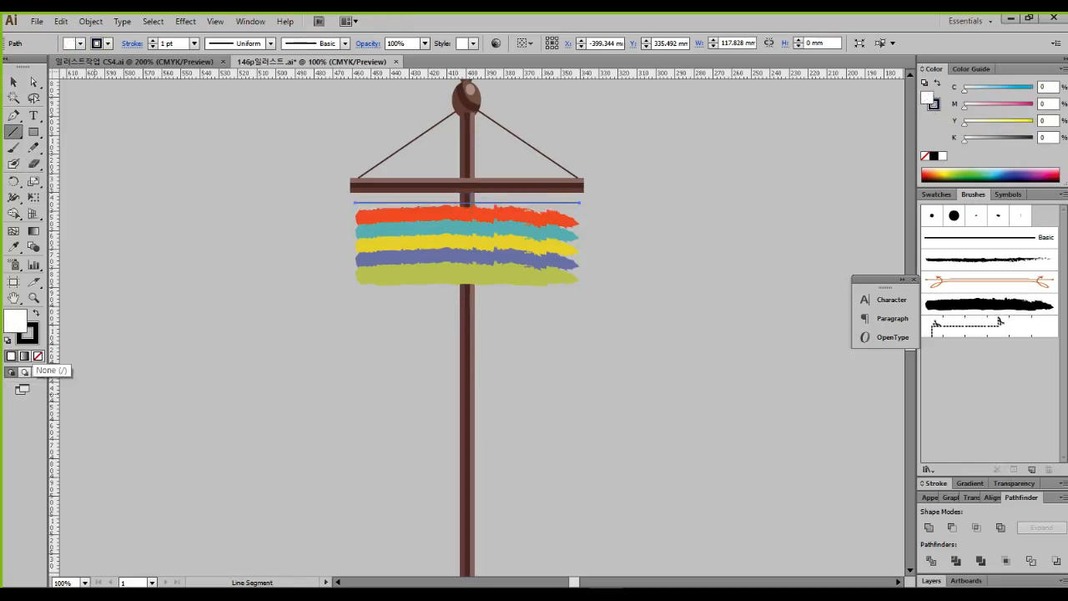
key("ctrl+z")
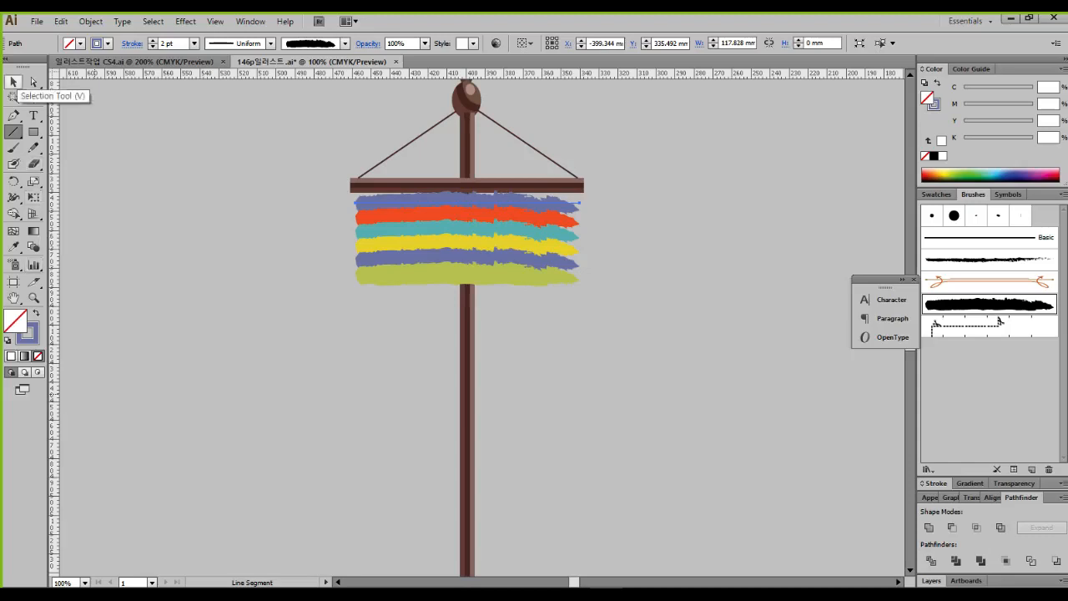
key("ctrl+shift+a")
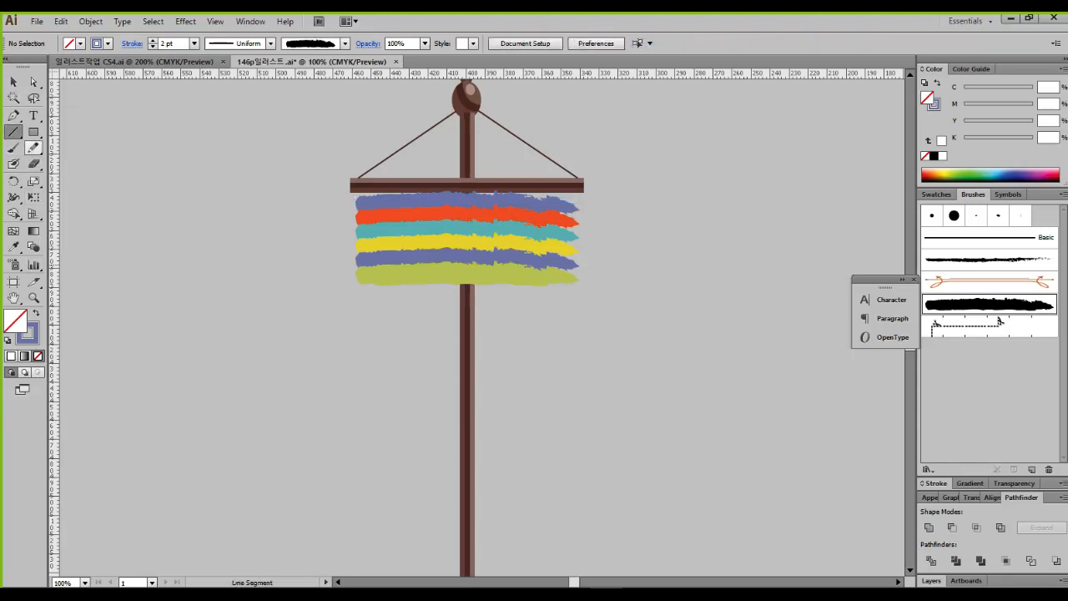
left_click(8, 339)
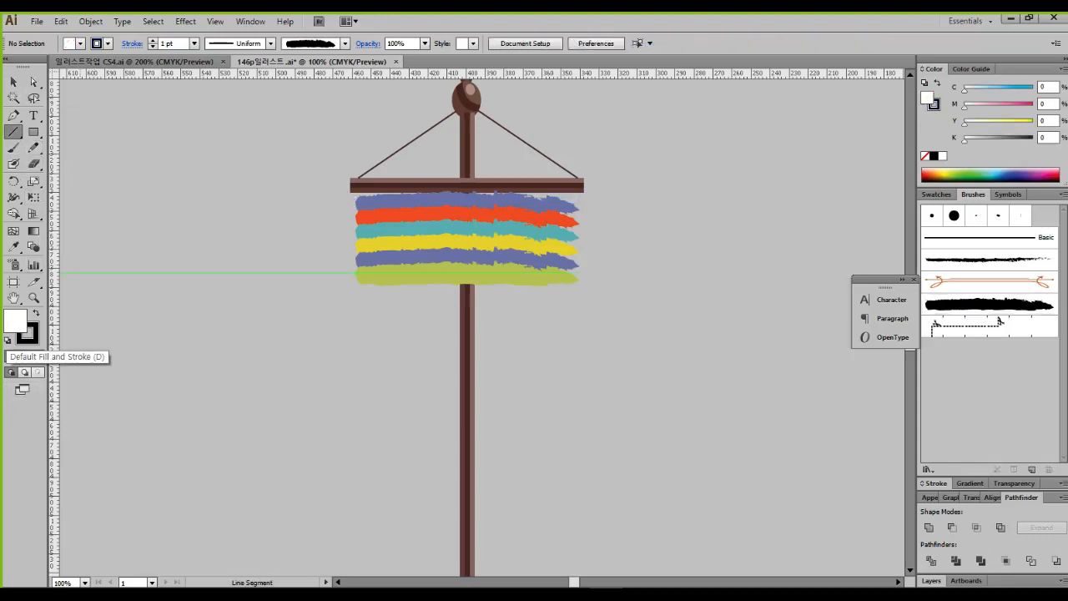
left_click(38, 356)
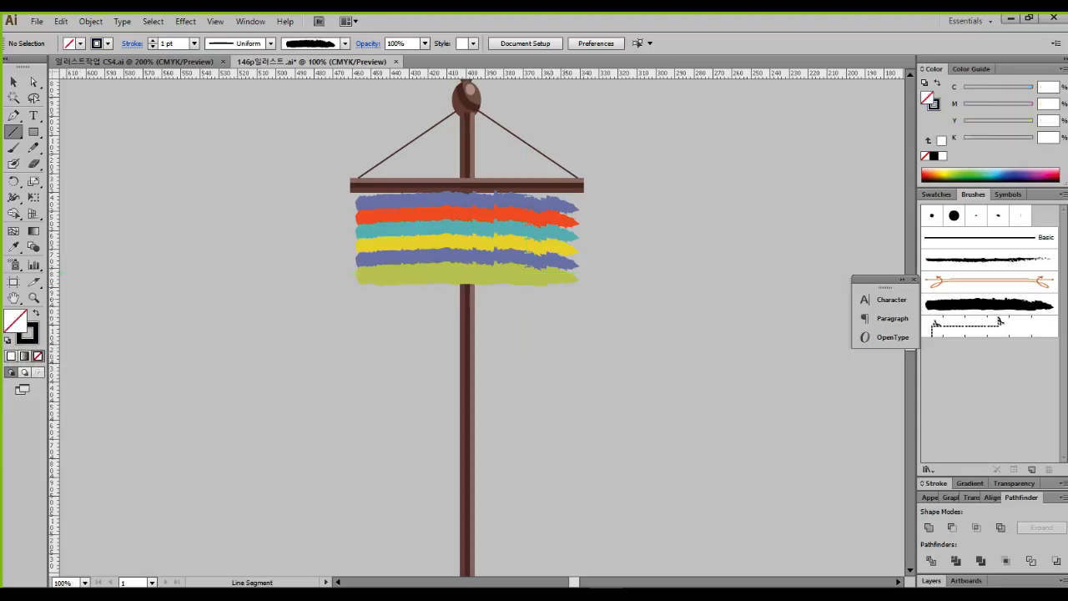
left_click_drag(561, 161, 562, 300)
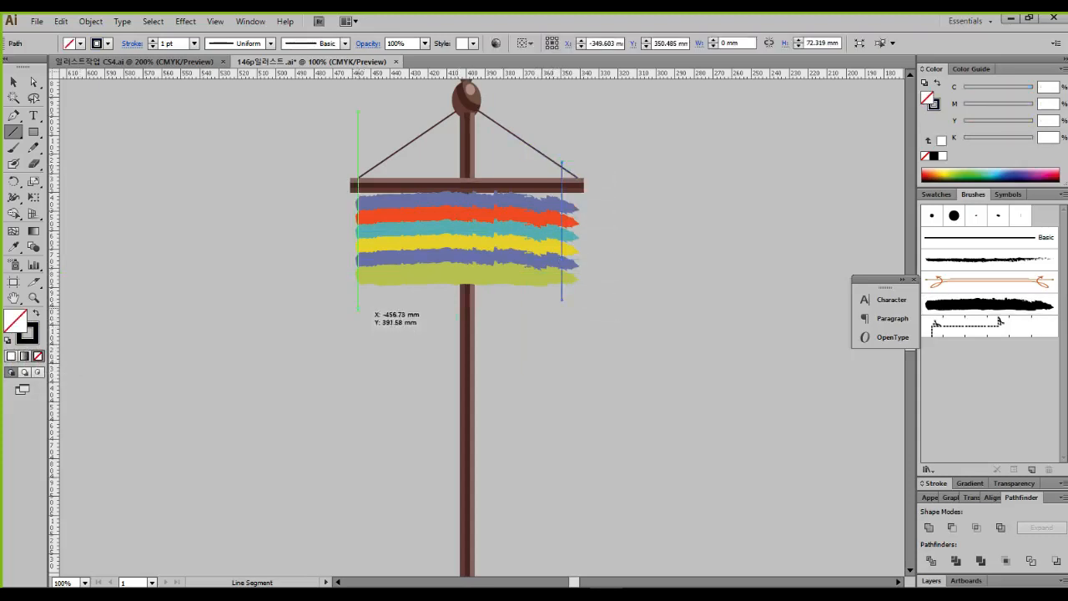
left_click_drag(370, 300, 370, 162)
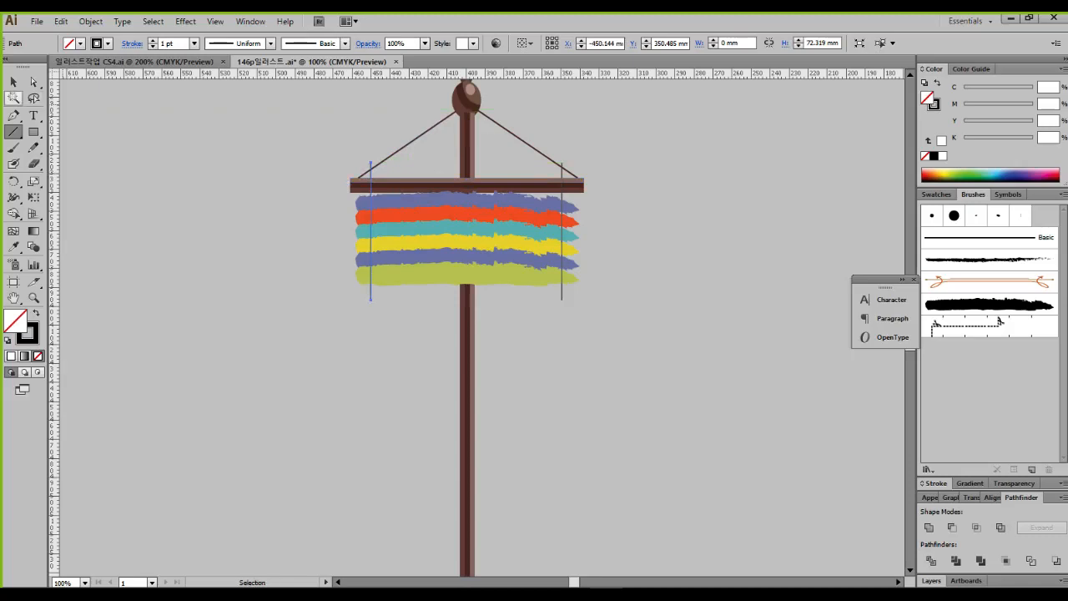
left_click(14, 81)
left_click(279, 251)
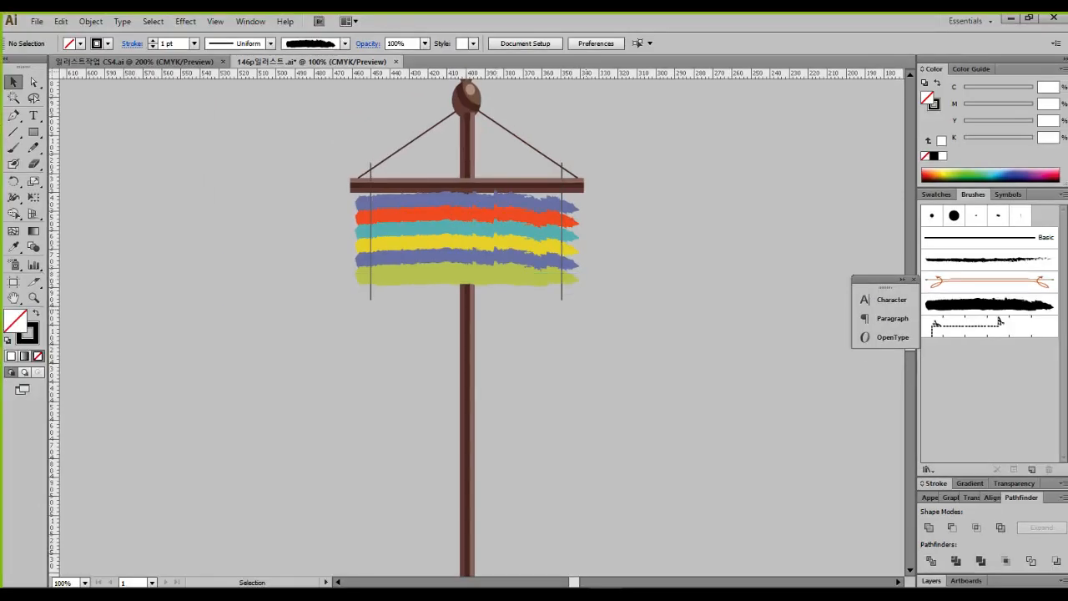
Step: Try to cut the six unexpanded brush stripes along the two vertical lines with Pathfinder Divide, and undo it
left_click_drag(587, 310, 534, 200)
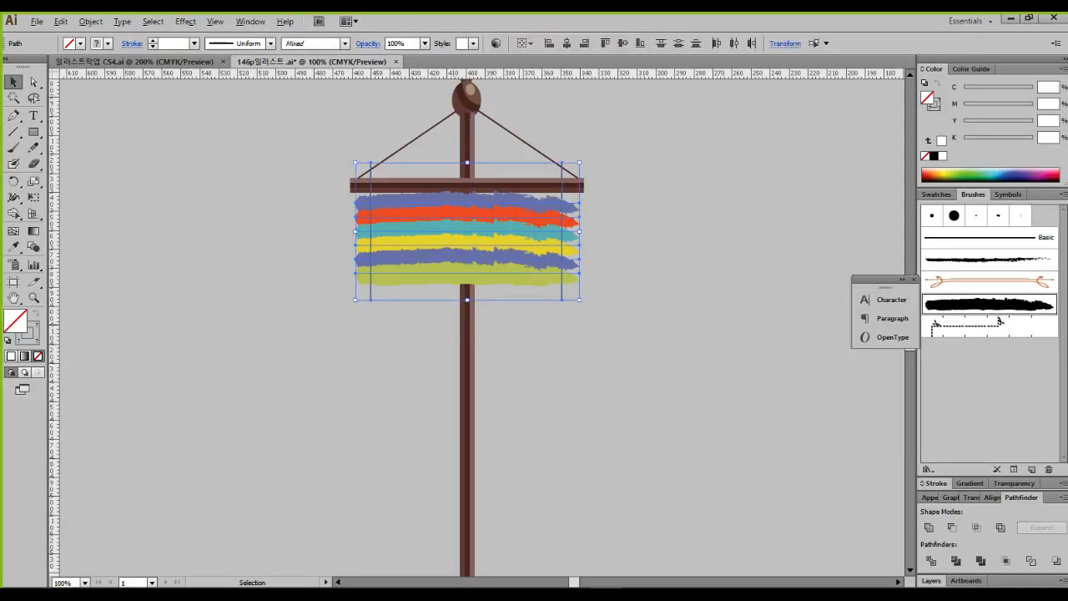
scroll(518, 324, "up", 2)
left_click_drag(518, 324, 549, 547)
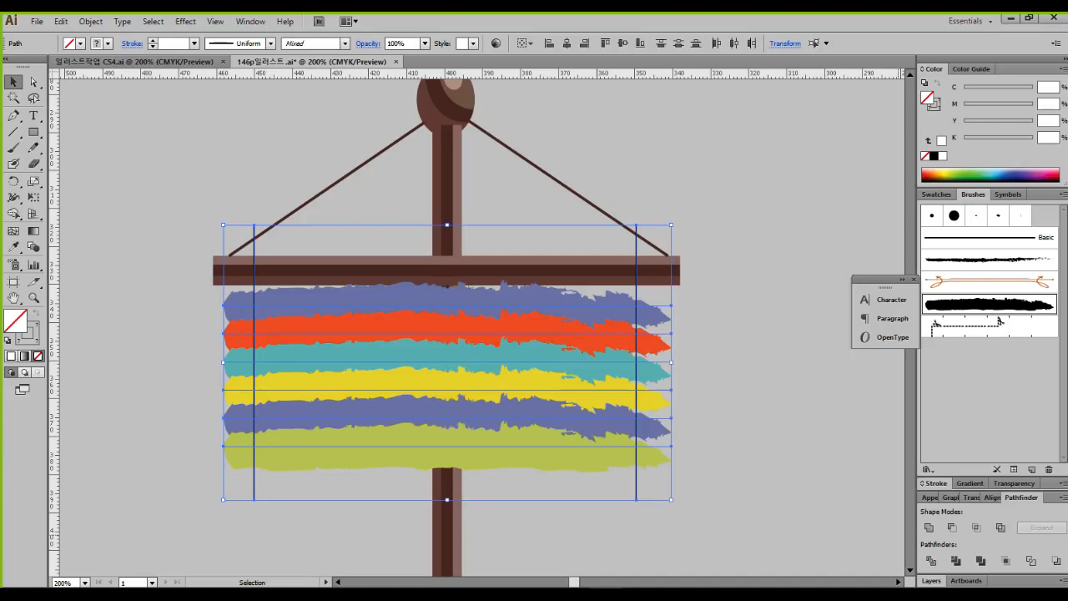
left_click(931, 561)
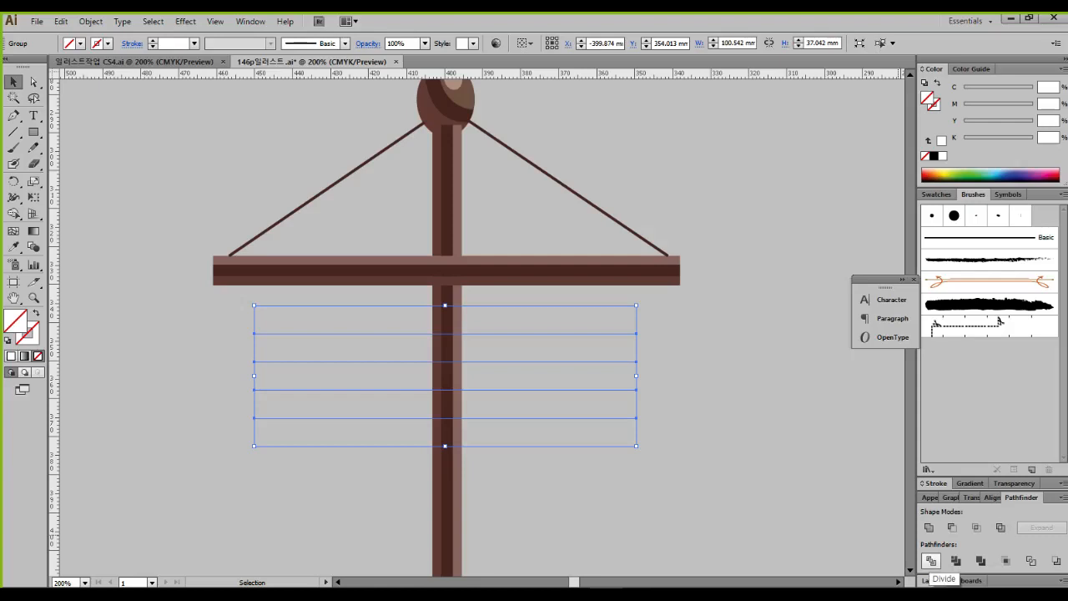
key("ctrl+z")
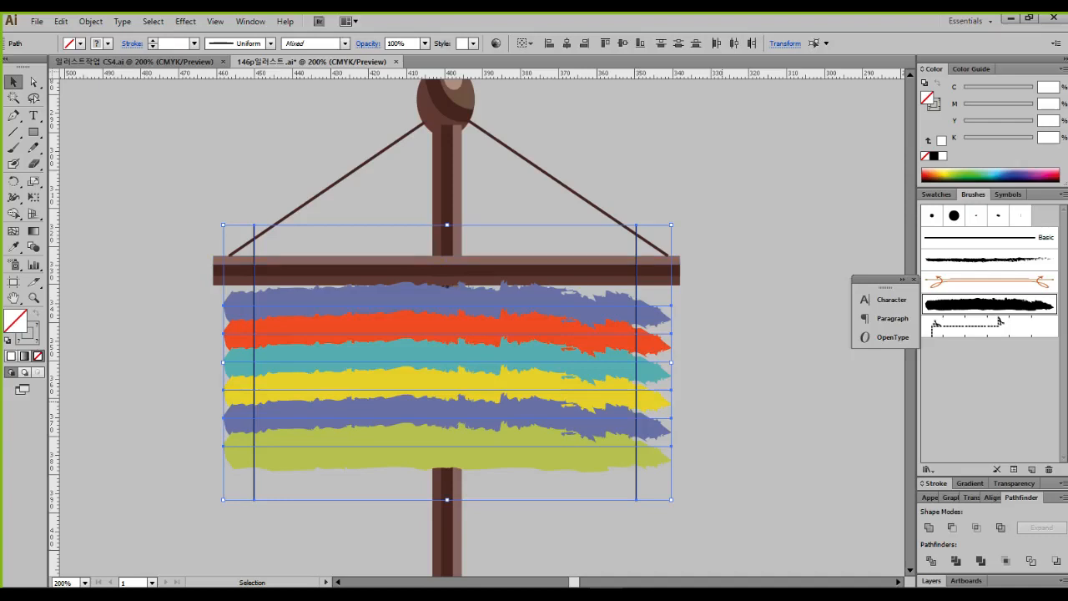
Step: Select only the six coloured stripes and expand their appearance into filled shapes
key("ctrl+shift+a")
left_click_drag(701, 485, 652, 291)
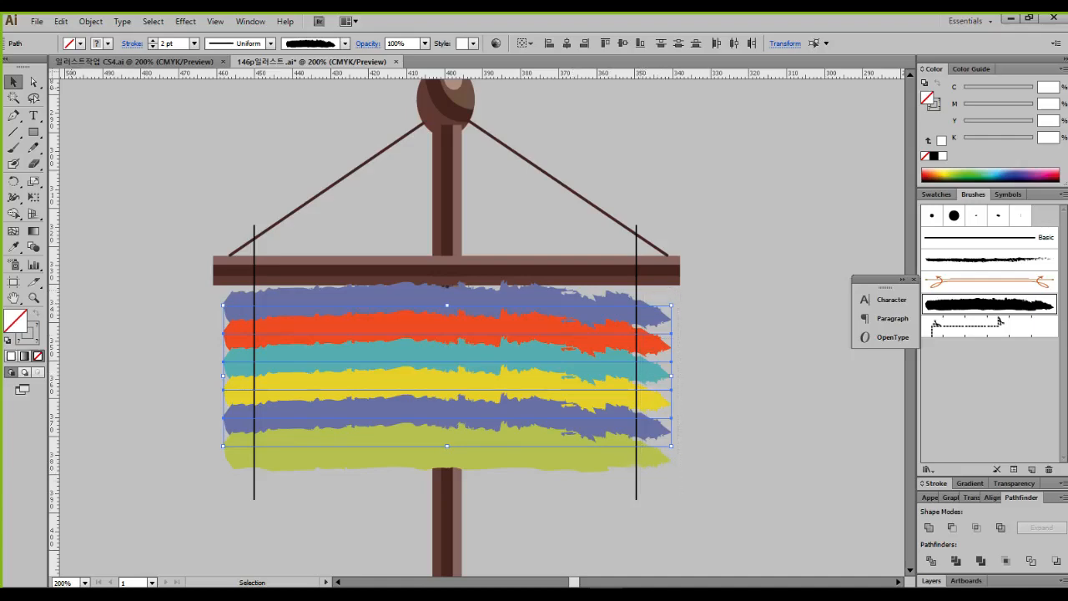
left_click(91, 21)
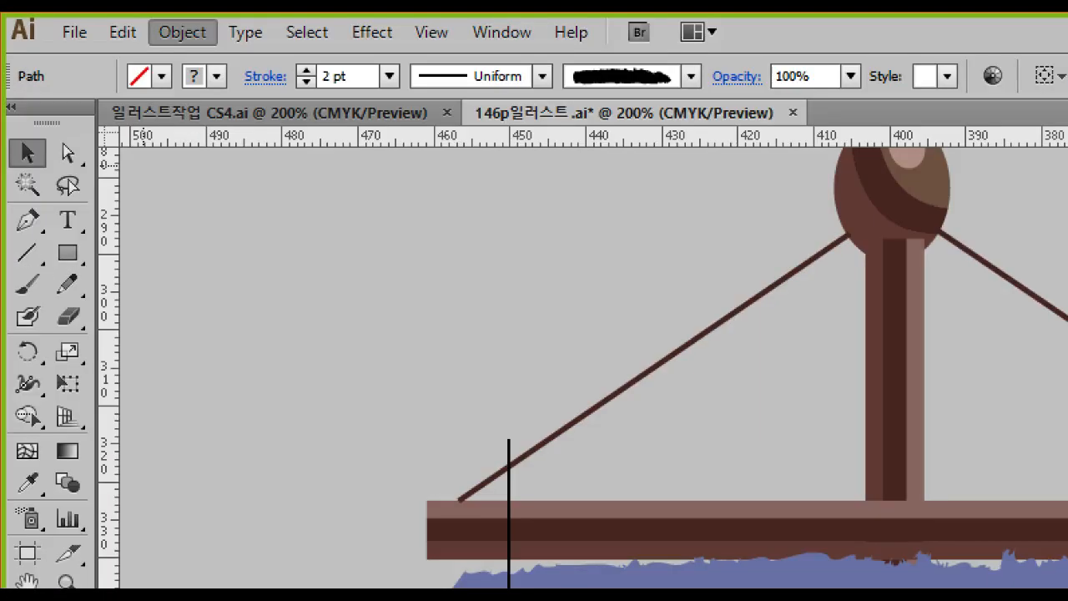
mouse_move(123, 32)
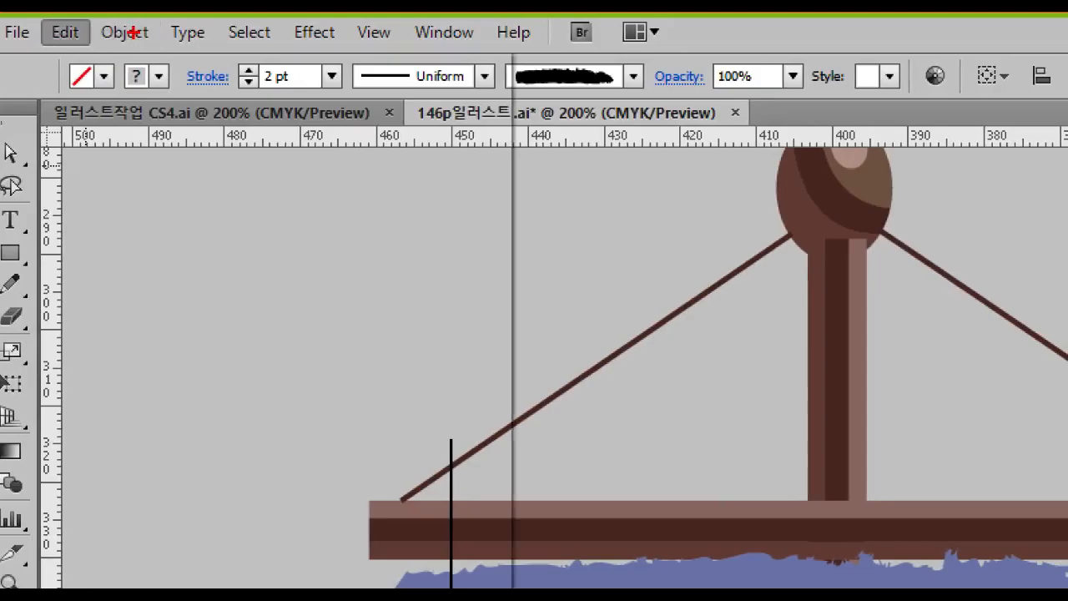
left_click(209, 154)
left_click(91, 22)
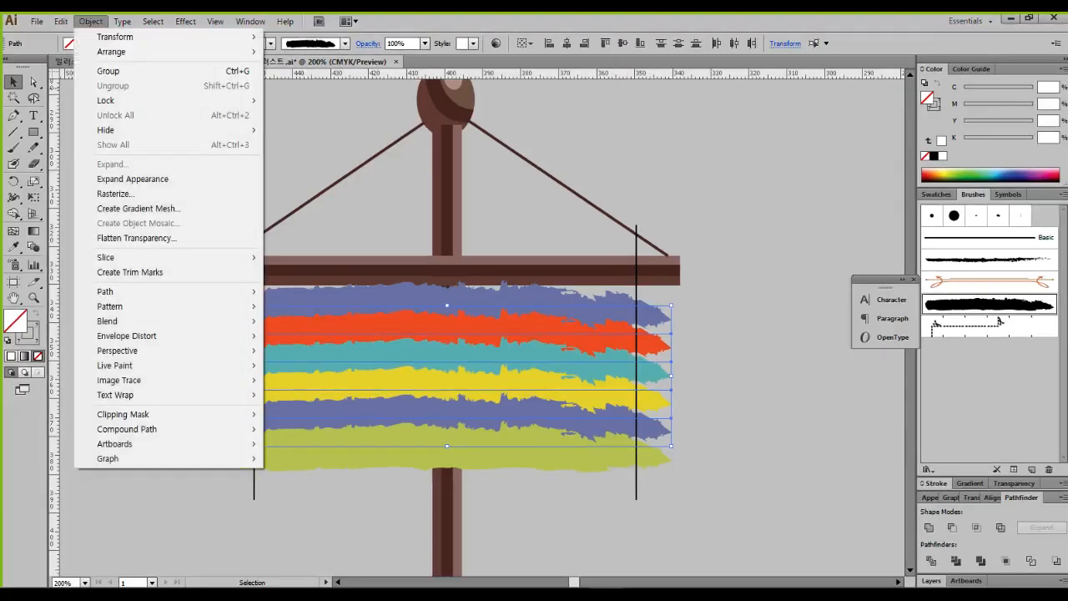
left_click(132, 178)
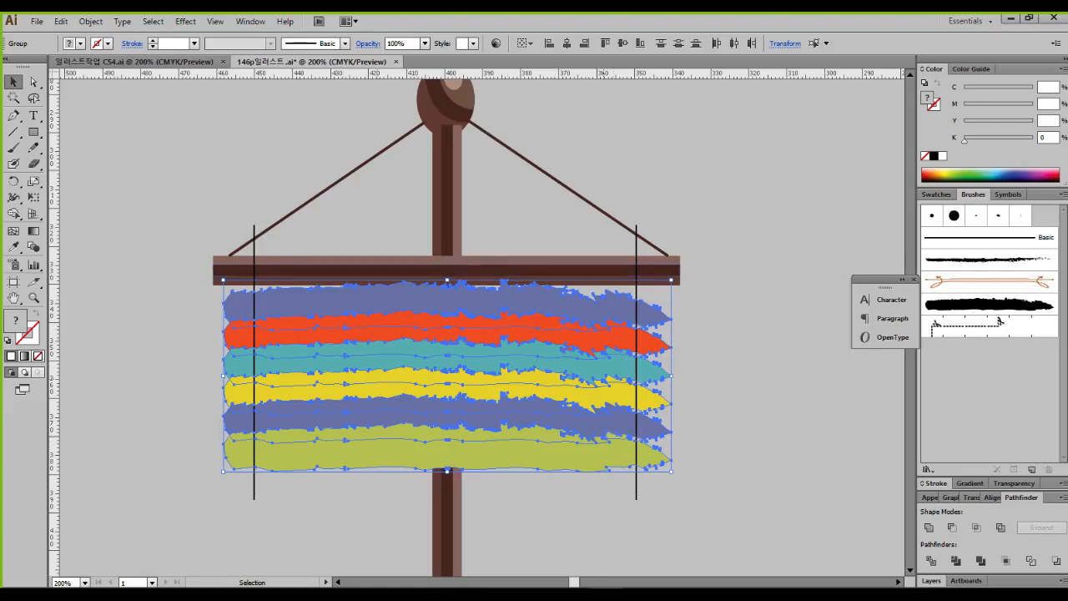
Step: Select each expanded stripe in turn, from the lowest to the uppermost, to check its outline, and clear the selection
left_click(609, 499)
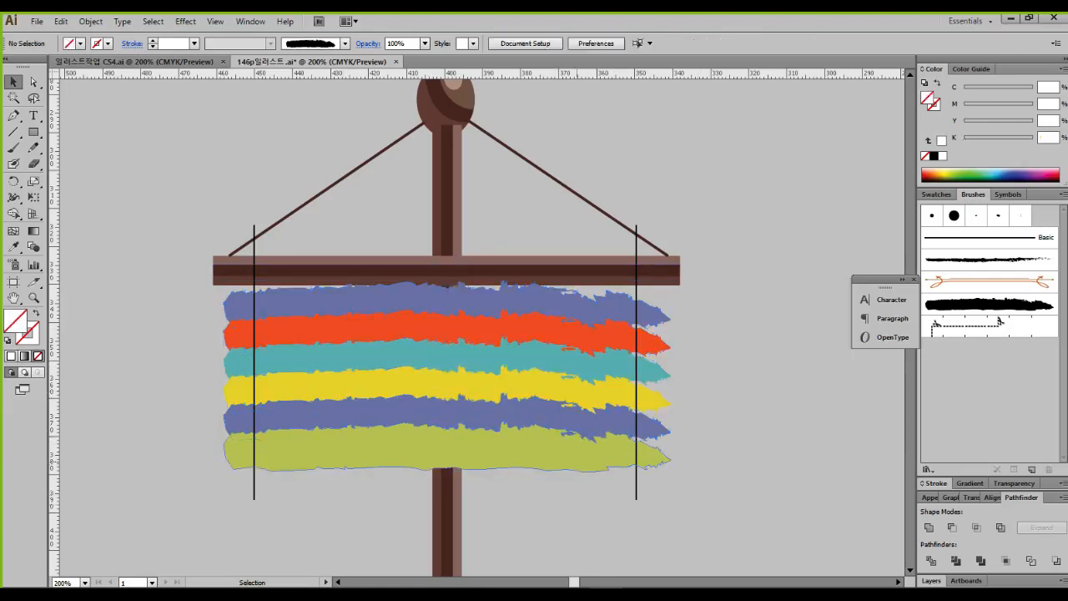
left_click(594, 458)
left_click(584, 423)
left_click(582, 391)
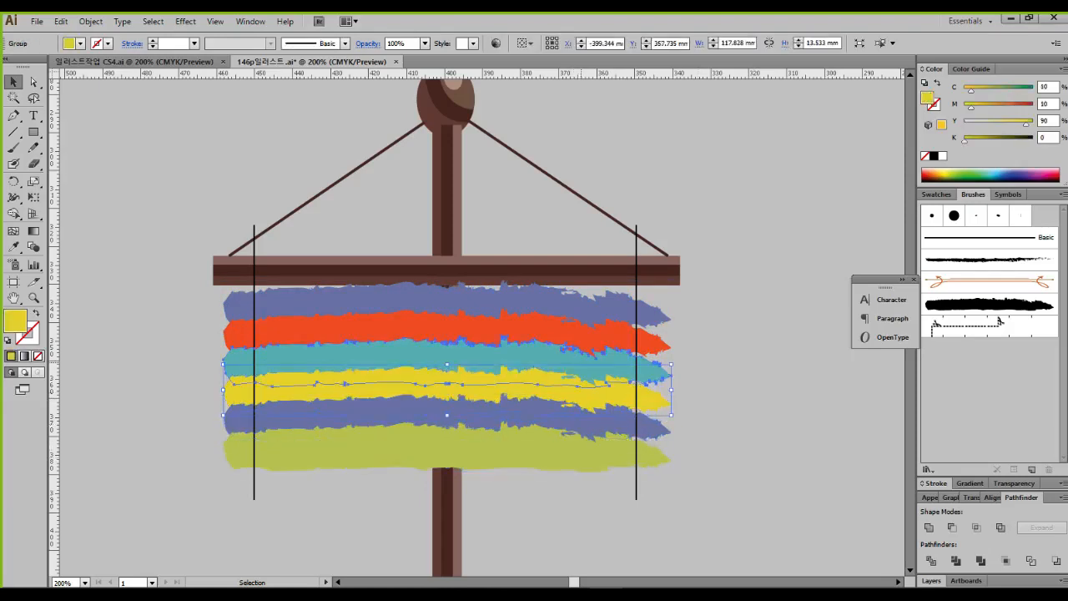
left_click(582, 363)
left_click(582, 335)
left_click(582, 307)
left_click(582, 539)
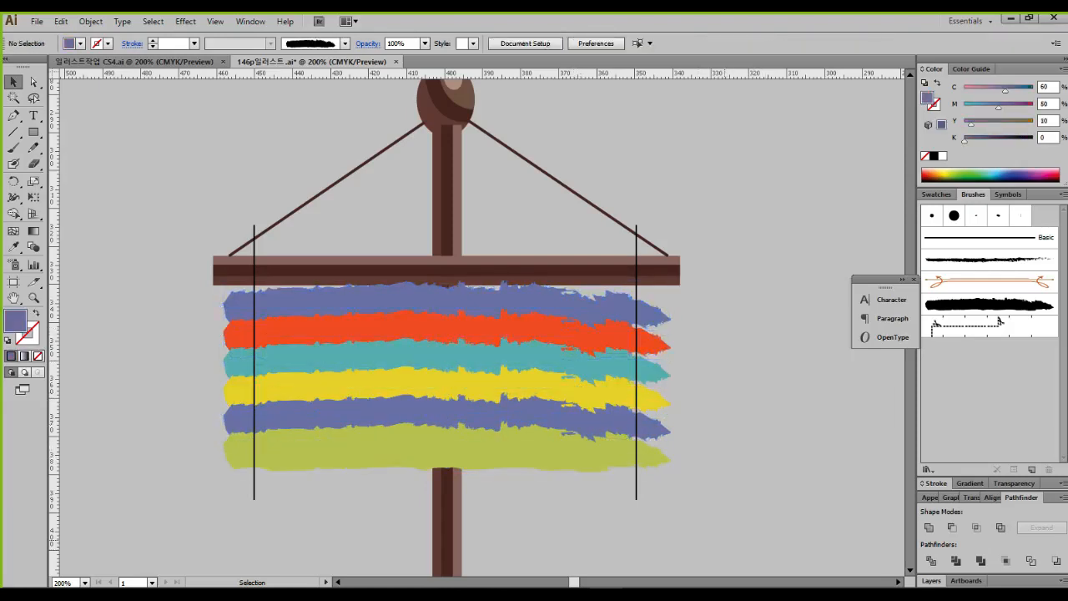
Step: Divide the expanded stripes along the two vertical lines with Pathfinder Divide and ungroup the pieces
left_click_drag(723, 544, 587, 292)
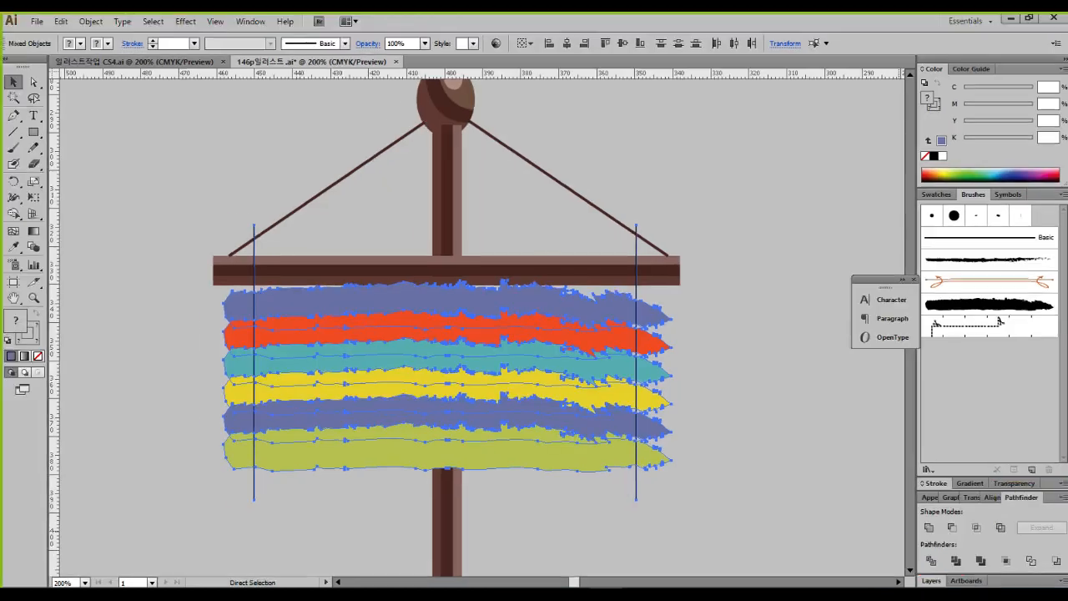
left_click(931, 561)
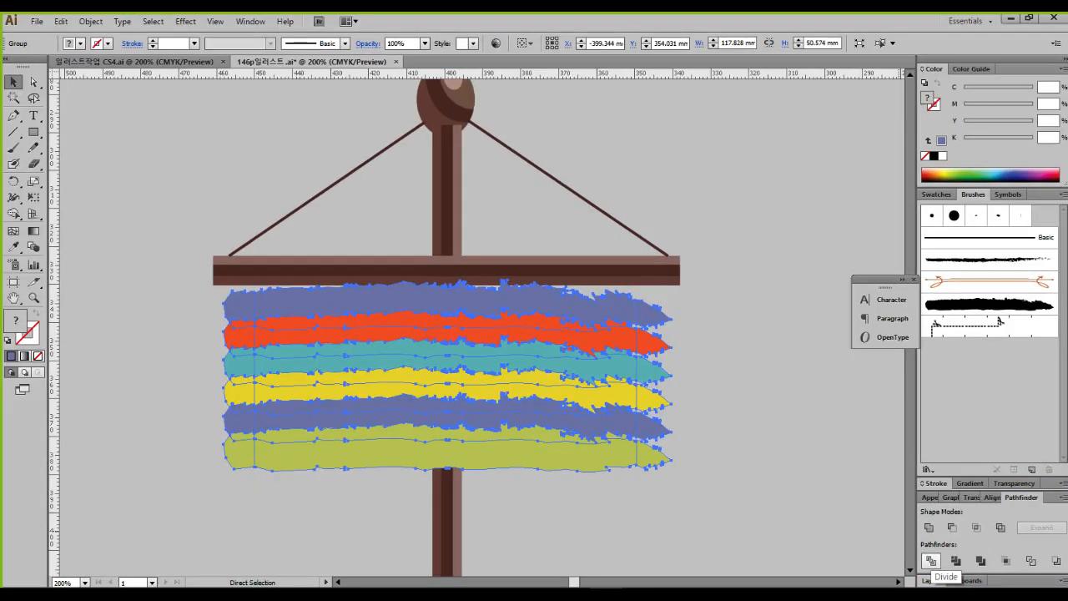
right_click(575, 373)
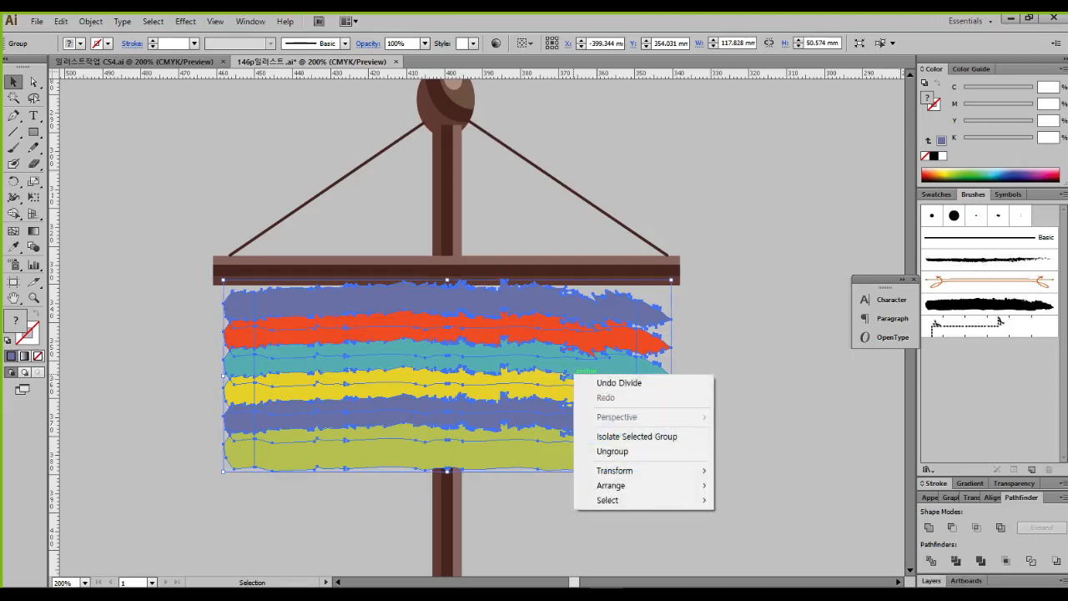
left_click(613, 451)
Step: Move the ragged end pieces outside both cut lines away from the stripes and delete them
left_click_drag(708, 498, 772, 341)
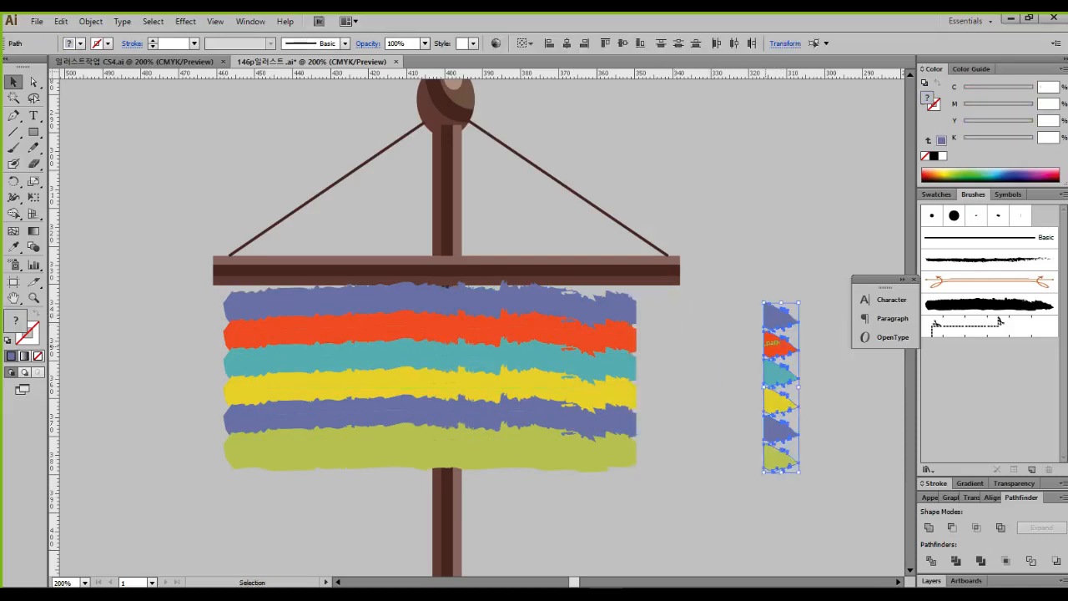
key("Delete")
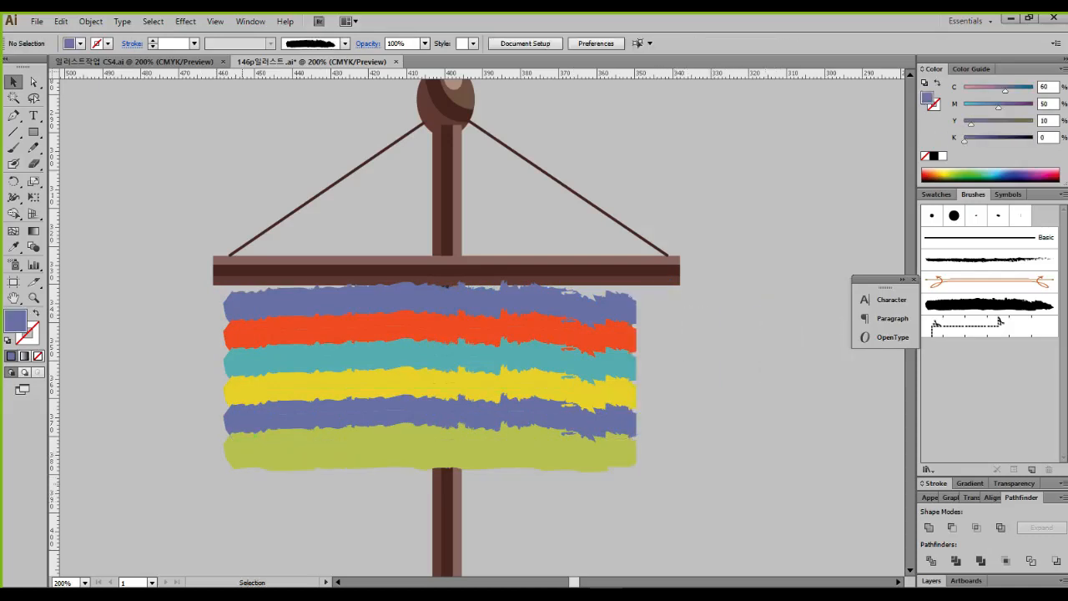
left_click_drag(243, 484, 189, 289)
left_click_drag(233, 334, 131, 333)
key("Delete")
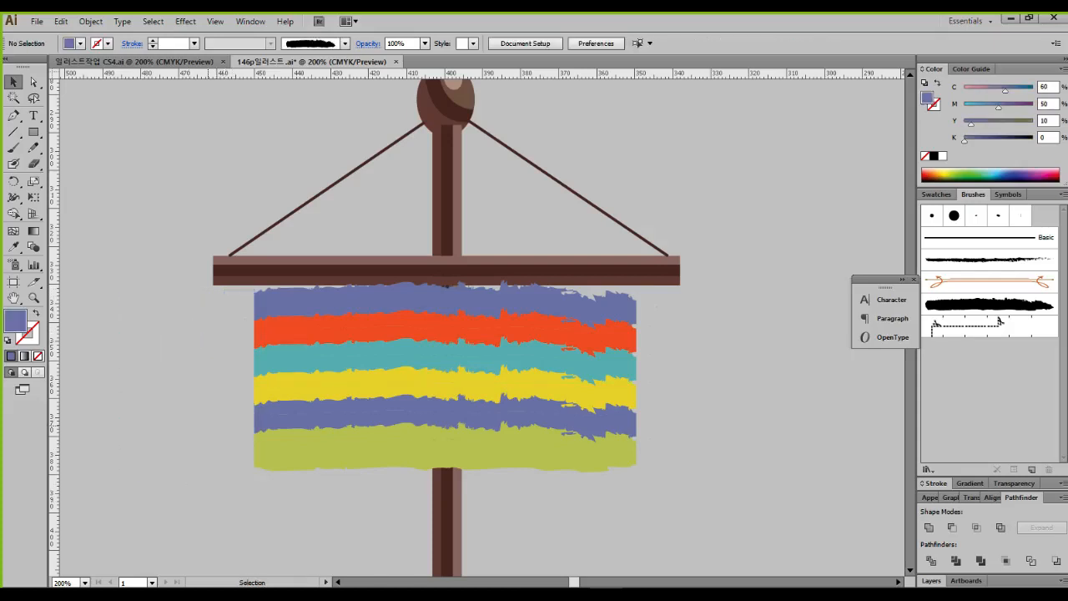
Step: Stretch the trimmed stripes outward on both sides to about 112 mm wide so they nearly span the crossbar
left_click_drag(683, 506, 590, 290)
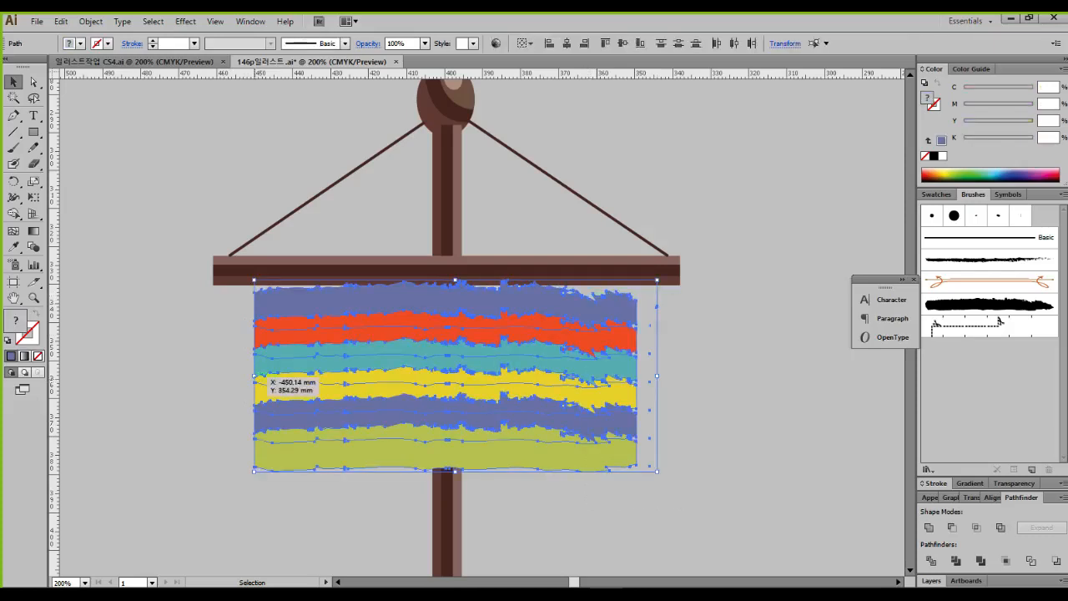
left_click_drag(255, 376, 234, 376)
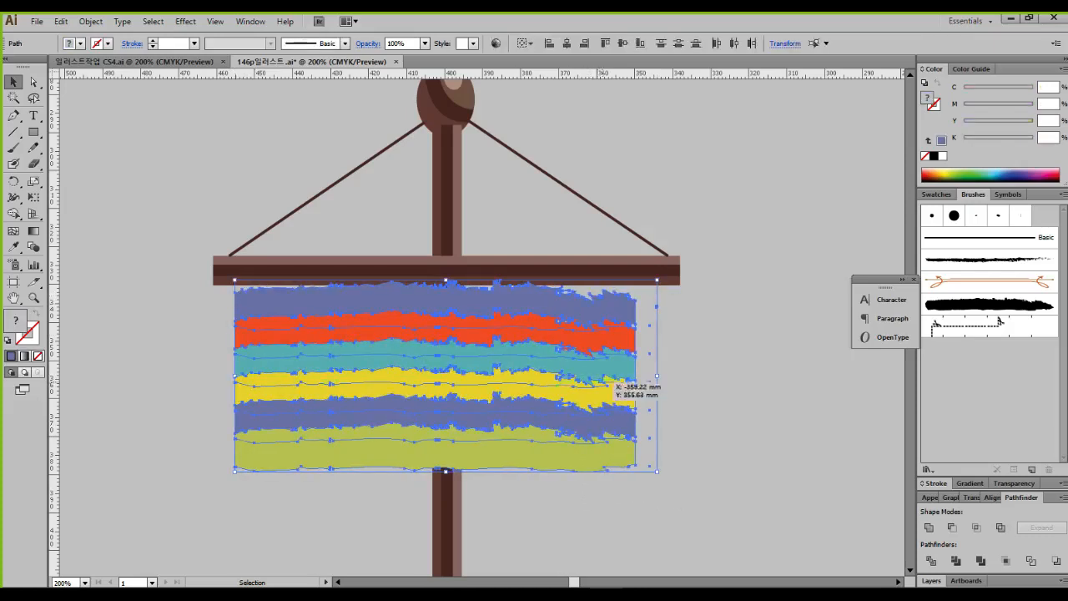
left_click(673, 380)
left_click_drag(656, 373, 576, 403)
left_click_drag(730, 536, 548, 289)
left_click_drag(657, 376, 683, 377)
Step: Delete the stray leftover points beside the stripes' right edge and group all the remaining stripe pieces
left_click(693, 342)
left_click_drag(677, 316, 710, 345)
key("Delete")
left_click(702, 310)
key("Delete")
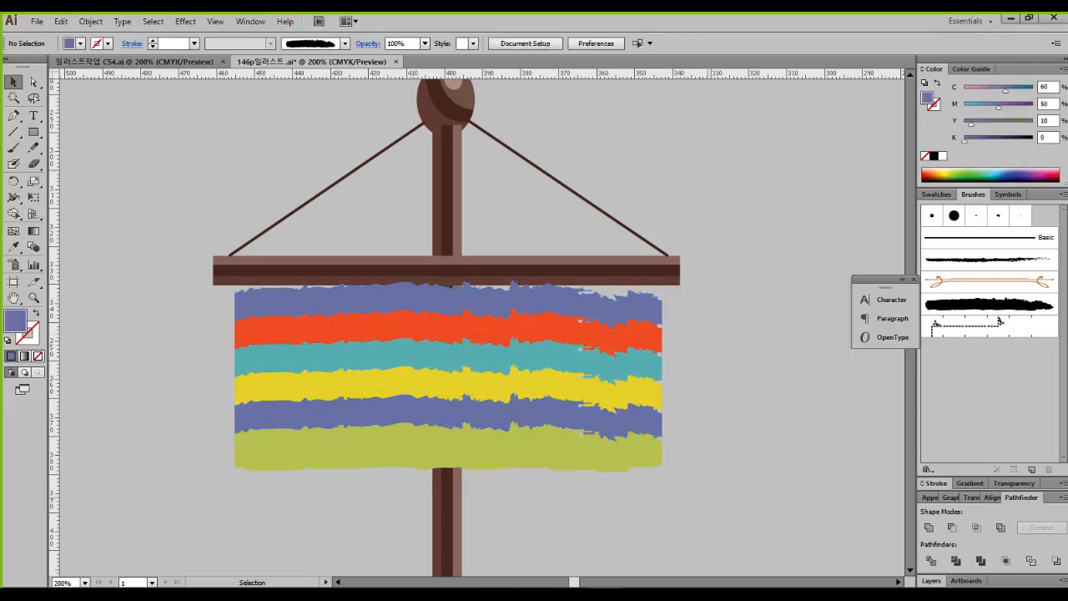
left_click_drag(718, 488, 624, 296)
key("ctrl+g")
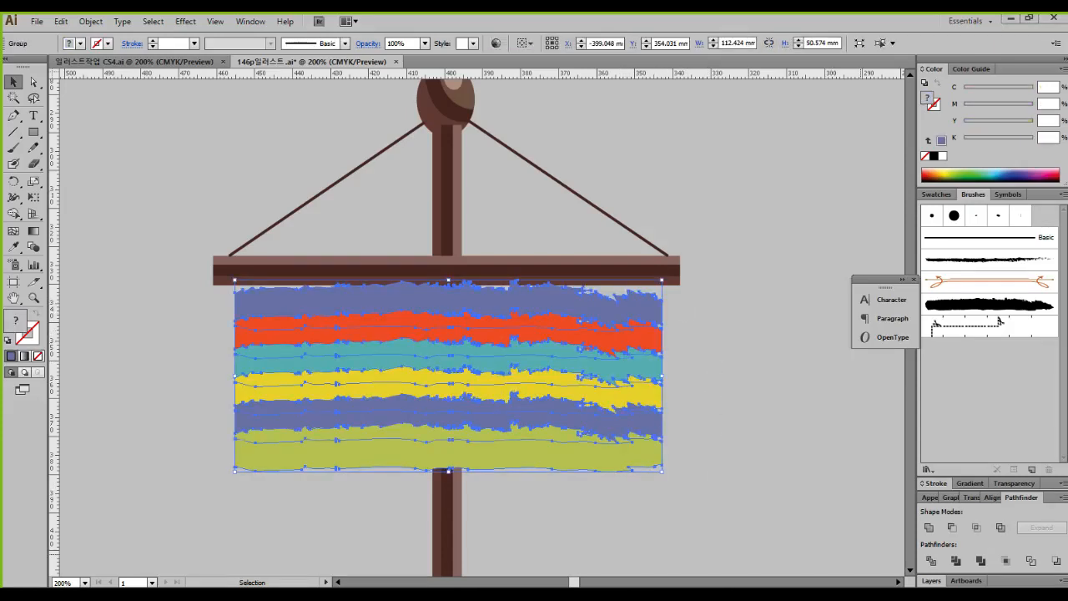
left_click(732, 347)
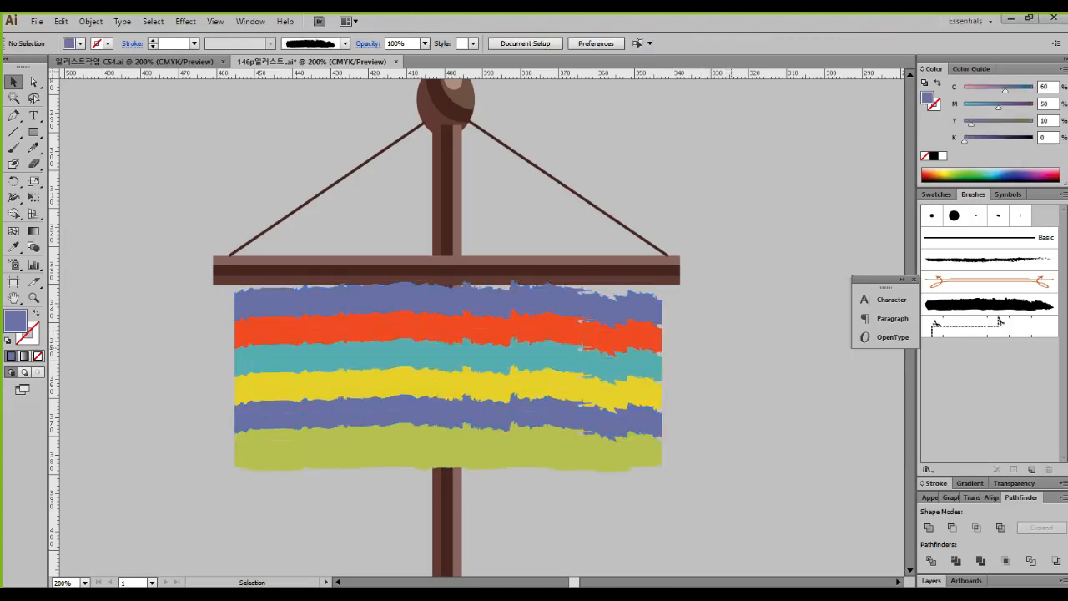
scroll(732, 348, "down", 4)
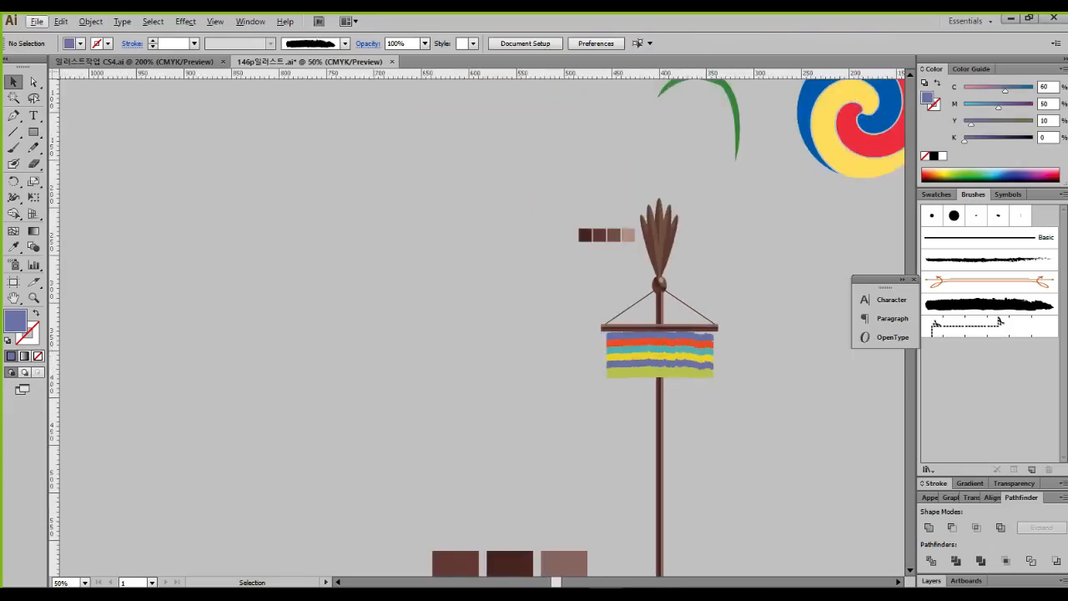
left_click_drag(728, 347, 635, 204)
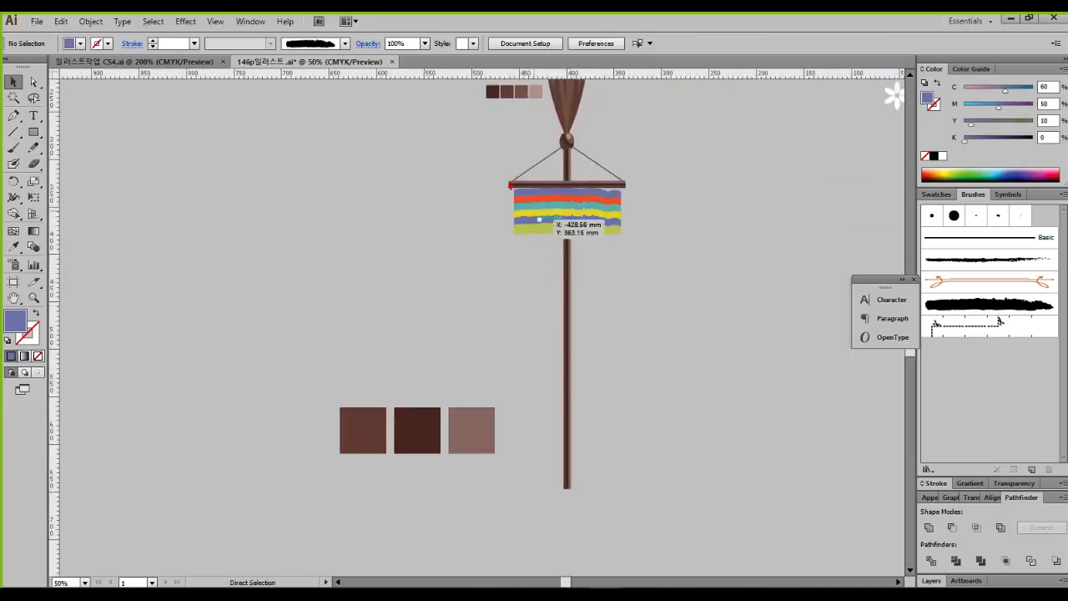
mouse_move(566, 311)
left_mouse_down()
mouse_move(565, 454)
mouse_move(566, 435)
mouse_move(621, 436)
left_mouse_up()
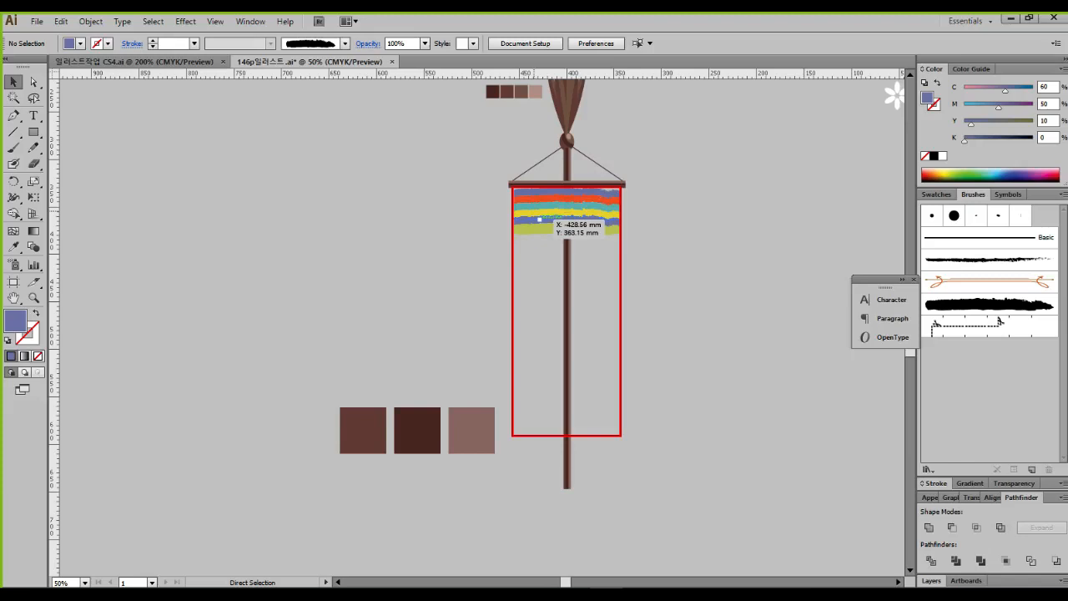
key("Escape")
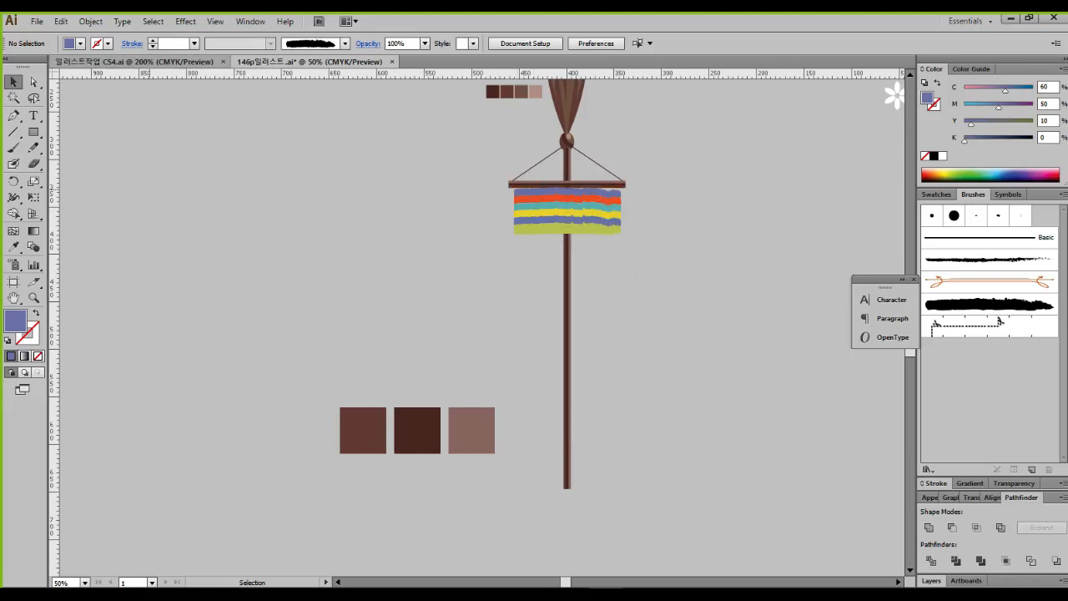
Step: In the finished reference document, ungroup the banner and examine its cream cloth panel's fill before returning to the working illustration
left_click(134, 61)
left_click_drag(484, 375, 481, 271)
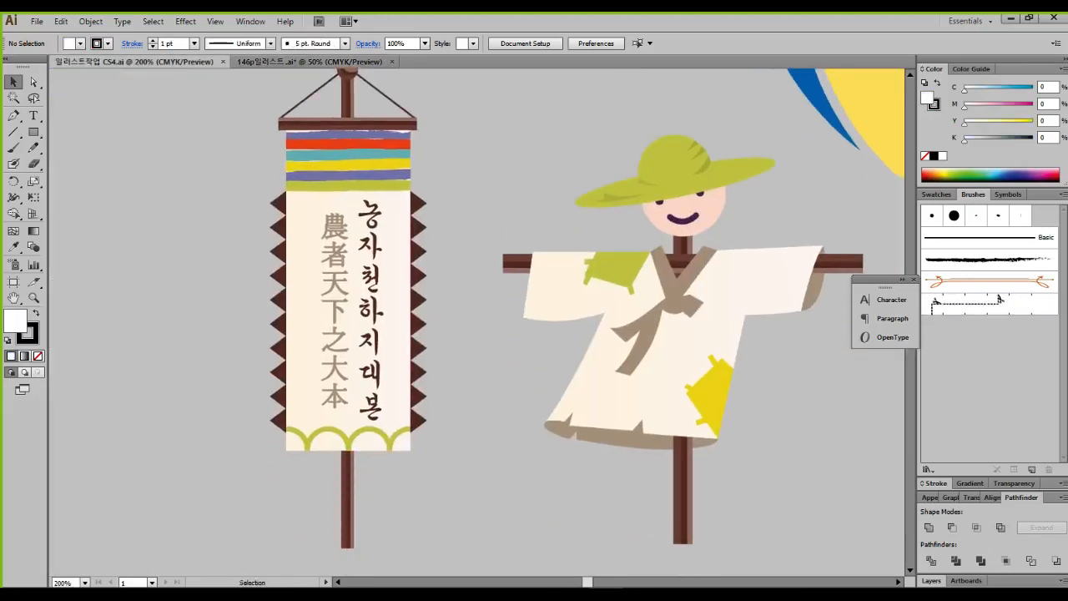
left_click(348, 333)
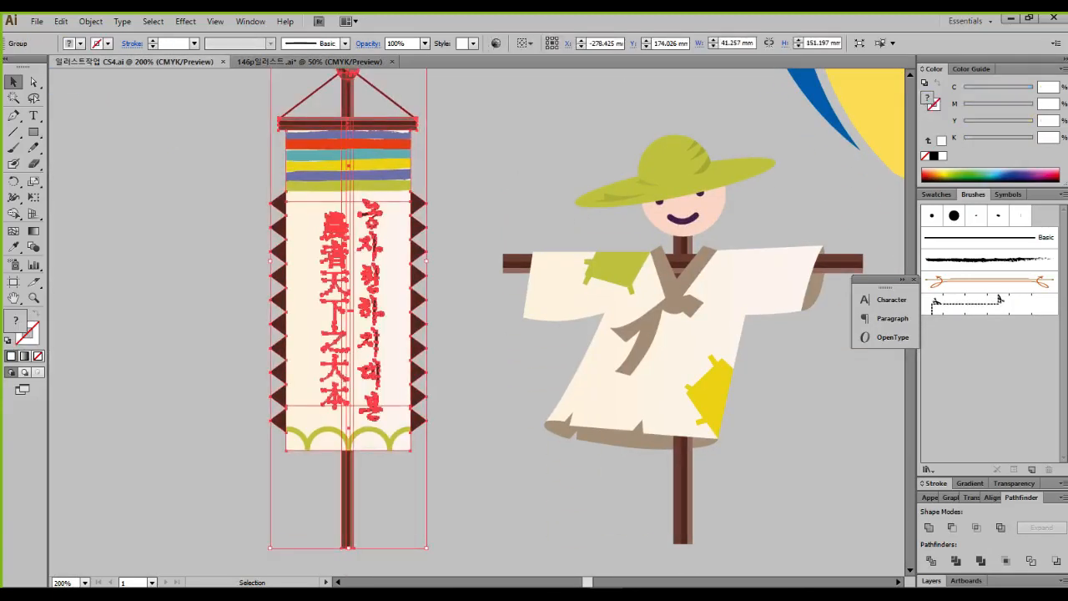
key("ctrl+shift+g")
left_click(467, 213)
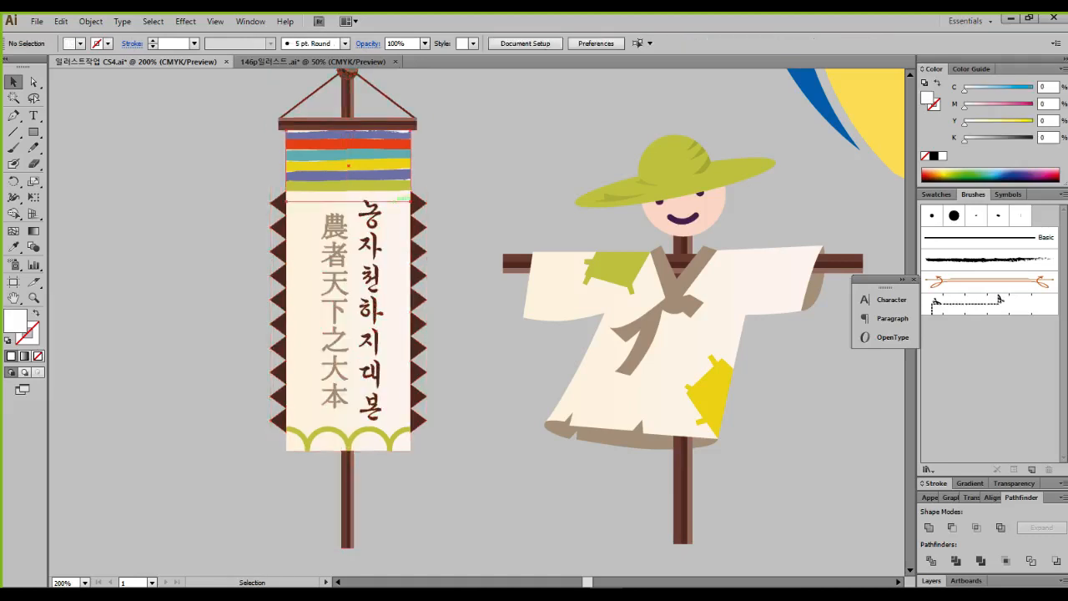
left_click(395, 200)
left_click(394, 234)
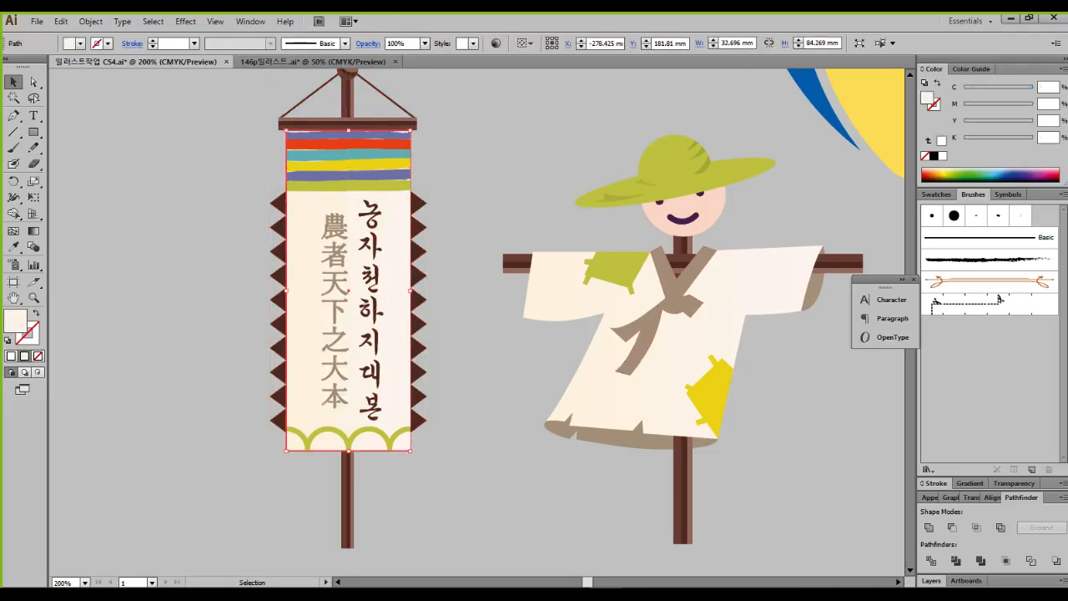
double_click(15, 320)
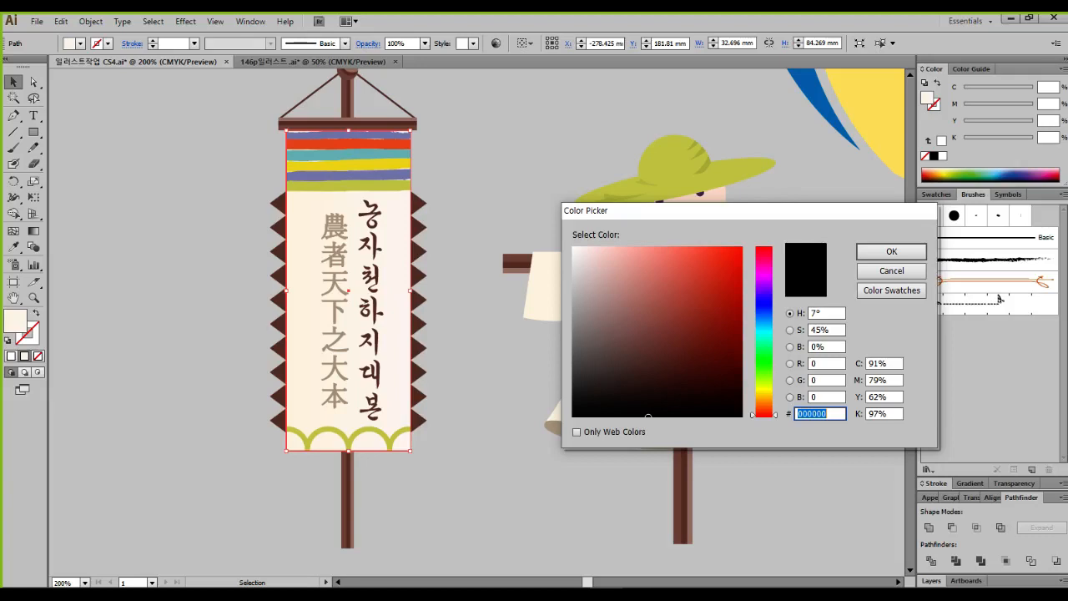
left_click(892, 271)
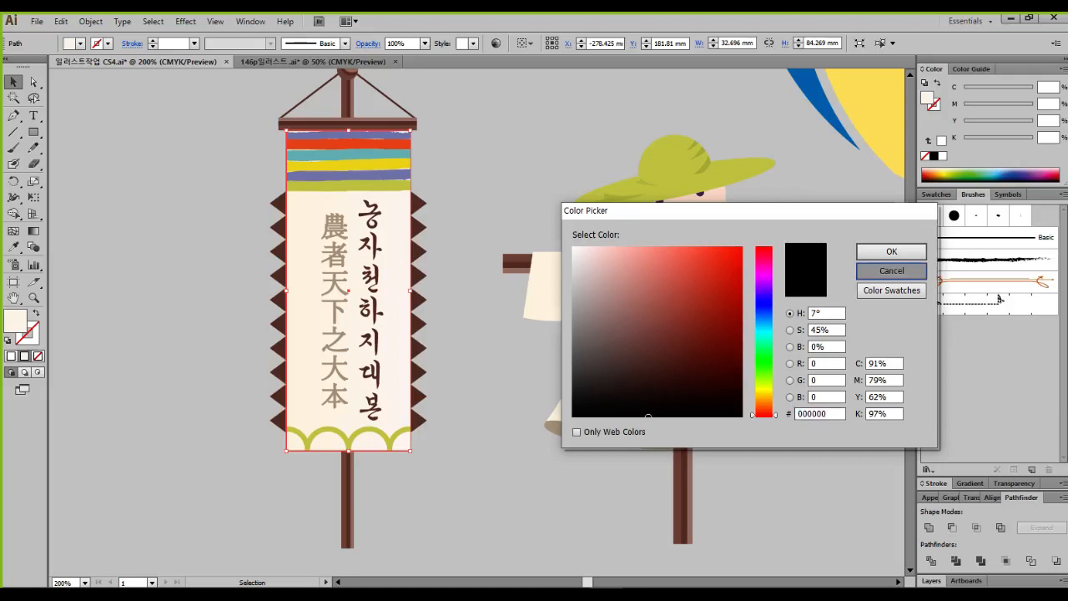
left_click(492, 175)
key("ctrl+Tab")
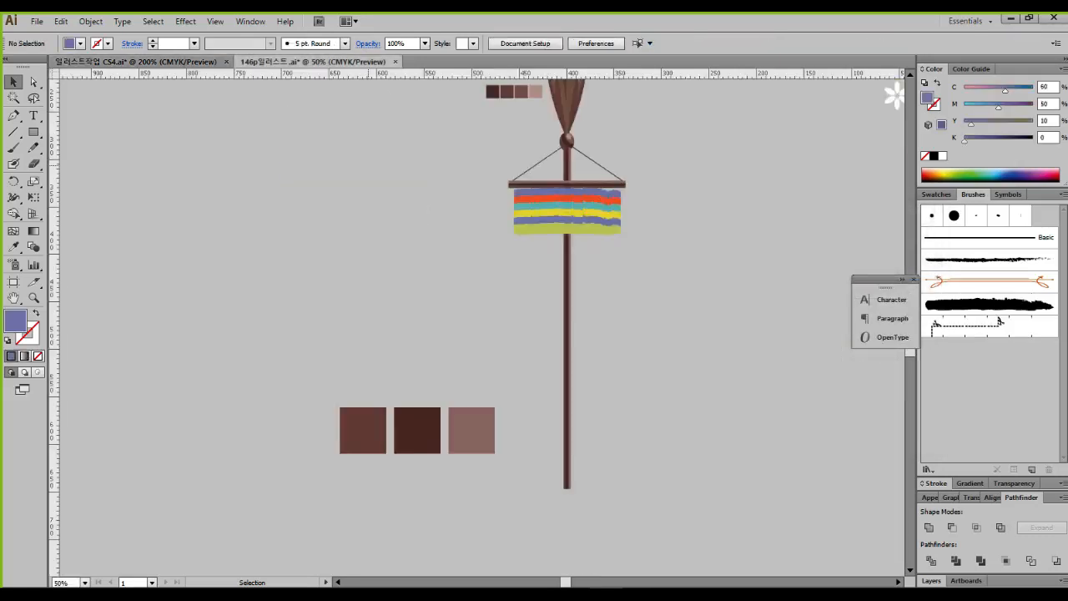
Step: Draw a rectangle about 112 × 262 mm for the banner cloth, starting just under the crossbar and covering the stripes and most of the pole
scroll(625, 291, "up", 1)
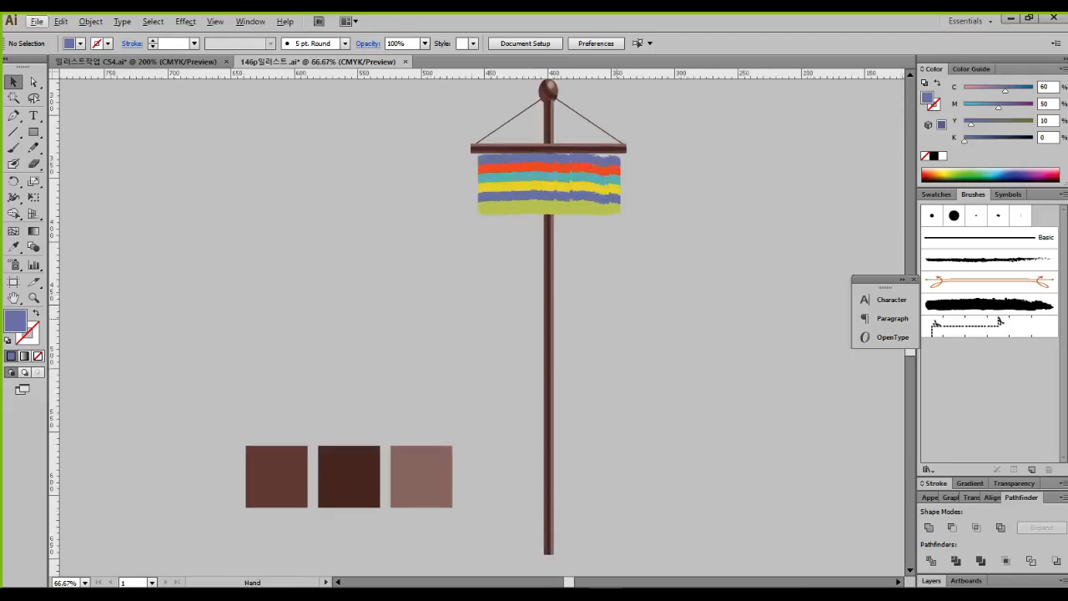
left_click_drag(625, 291, 605, 263)
left_click(33, 131)
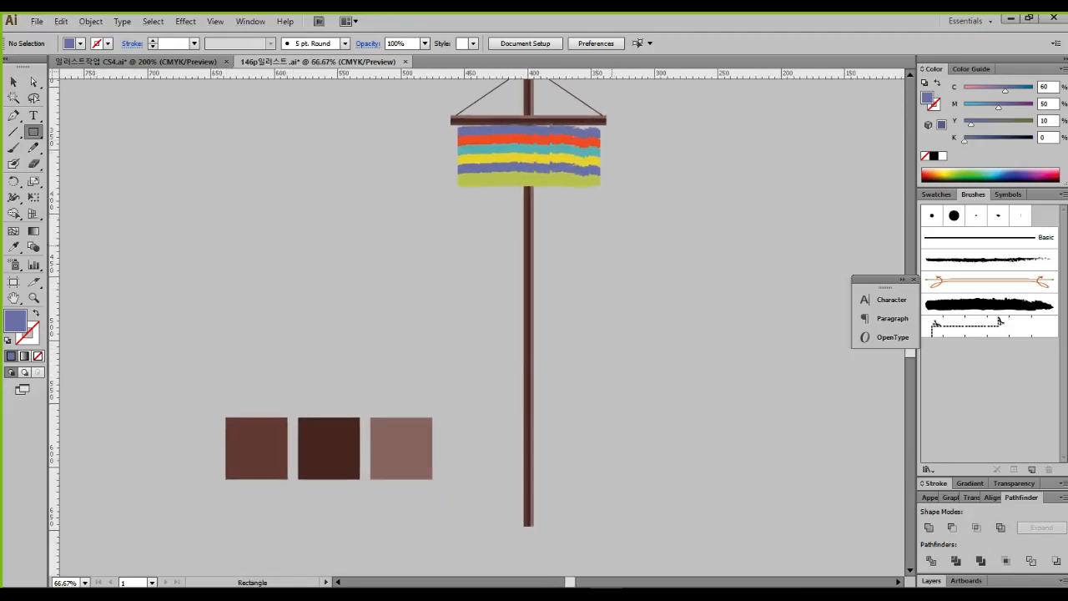
key("ctrl+1")
left_click(618, 149)
mouse_move(302, 167)
left_mouse_down()
mouse_move(582, 170)
mouse_move(570, 178)
left_mouse_up()
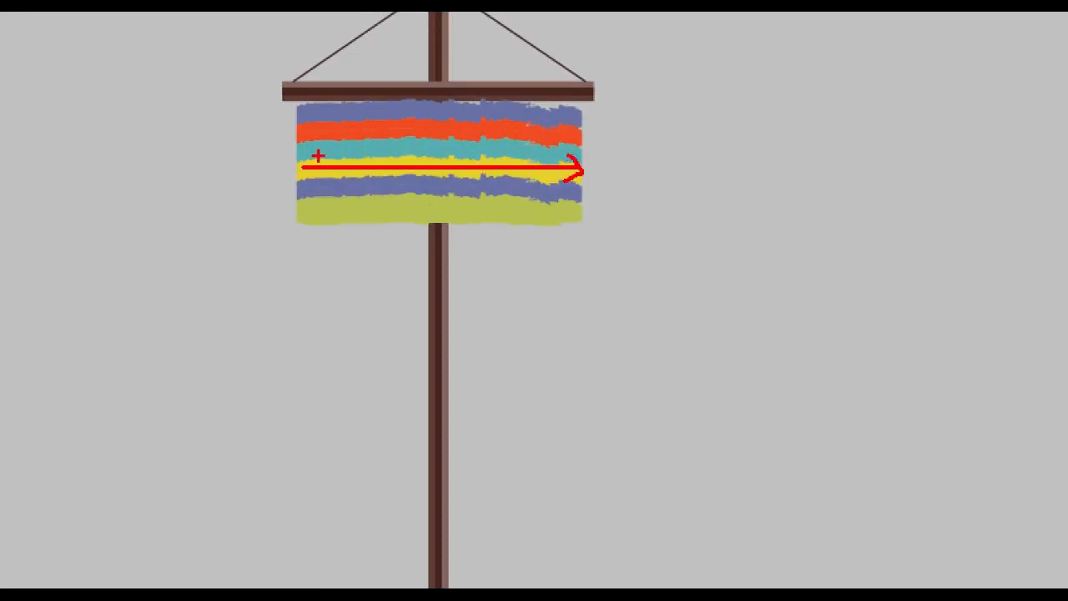
left_click_drag(317, 155, 342, 202)
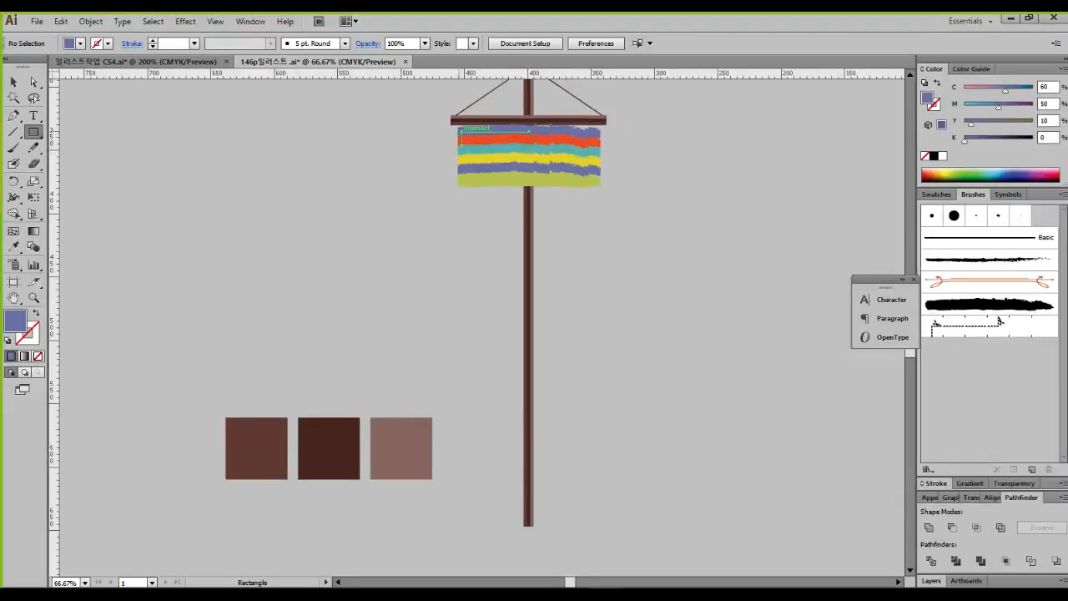
left_click_drag(460, 125, 602, 458)
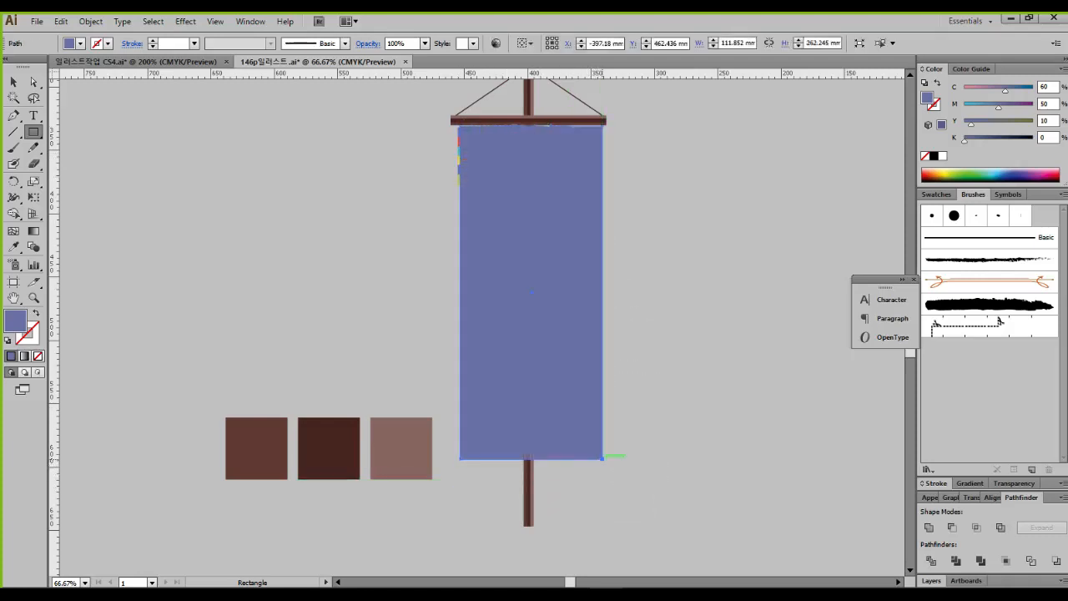
Step: Nudge the cloth rectangle left until its sides line up with the stripes' edges
key("Left")
key("Left")
key("Left")
key("Left")
key("Left")
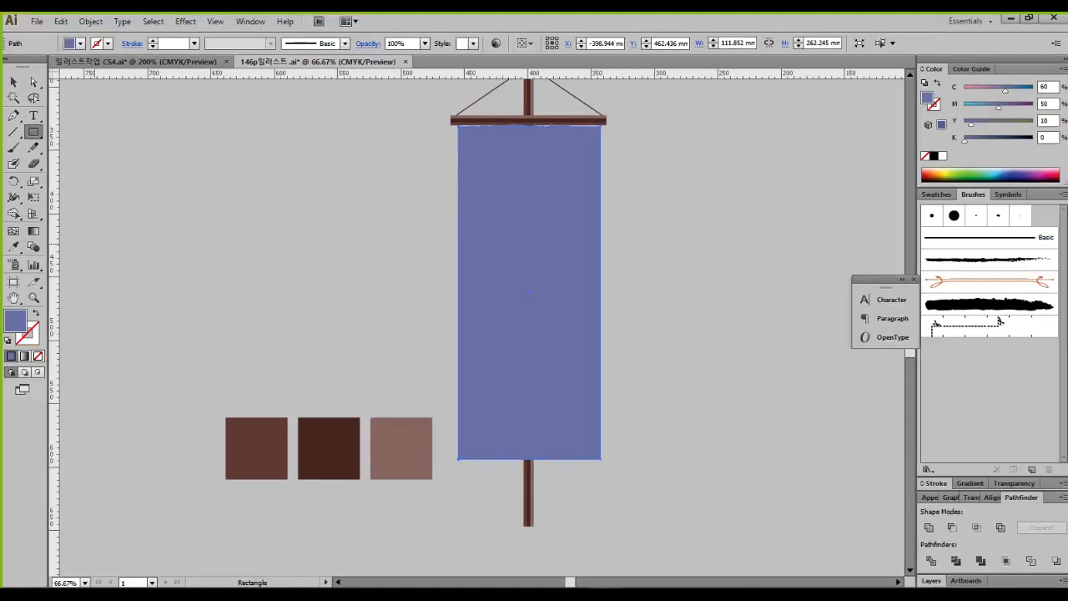
Step: Fill the cloth rectangle with a linear gradient and switch its white starting colour stop to CMYK mode
left_click(24, 356)
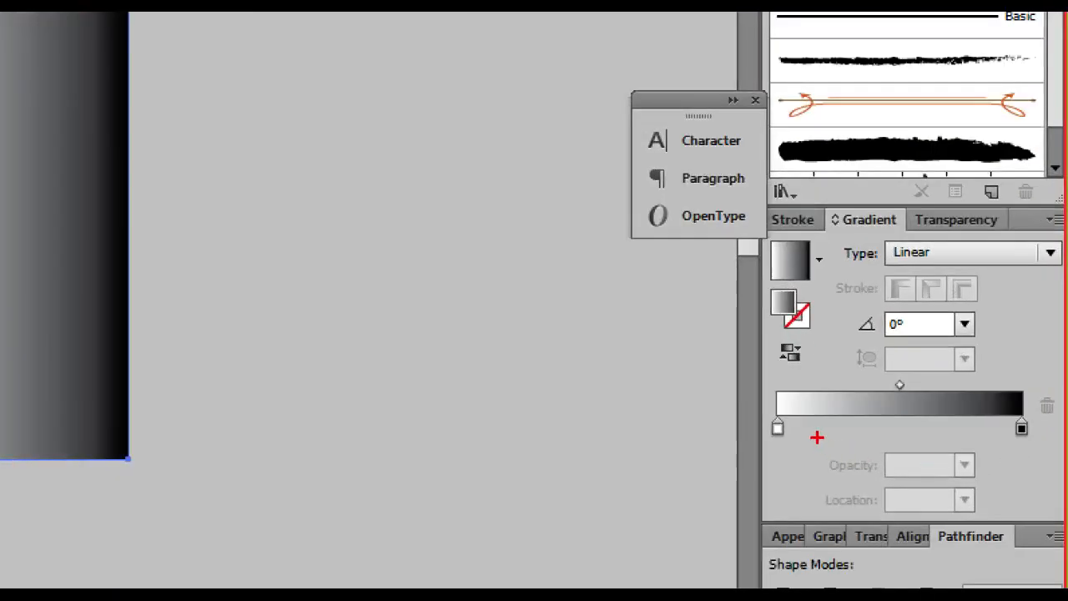
mouse_move(811, 453)
left_mouse_down()
mouse_move(812, 405)
mouse_move(795, 461)
left_mouse_up()
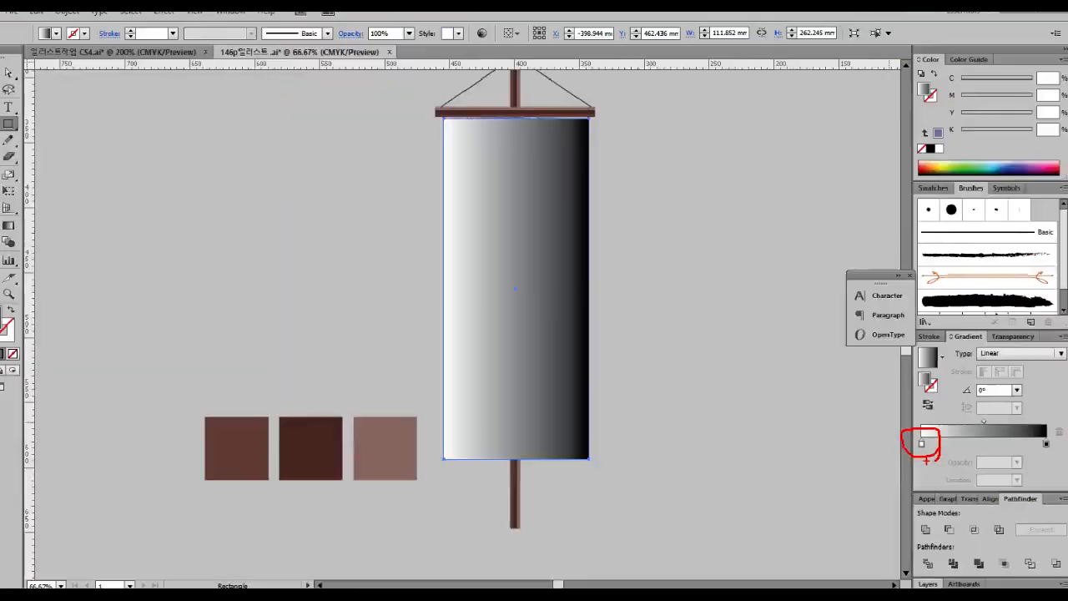
left_click(778, 428)
double_click(925, 443)
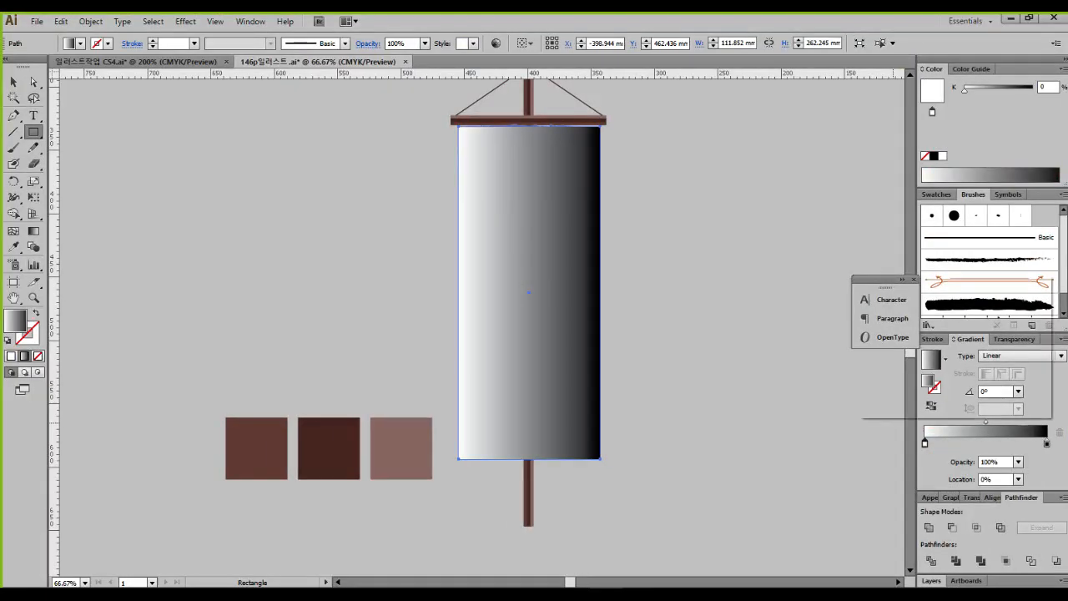
left_click(1043, 279)
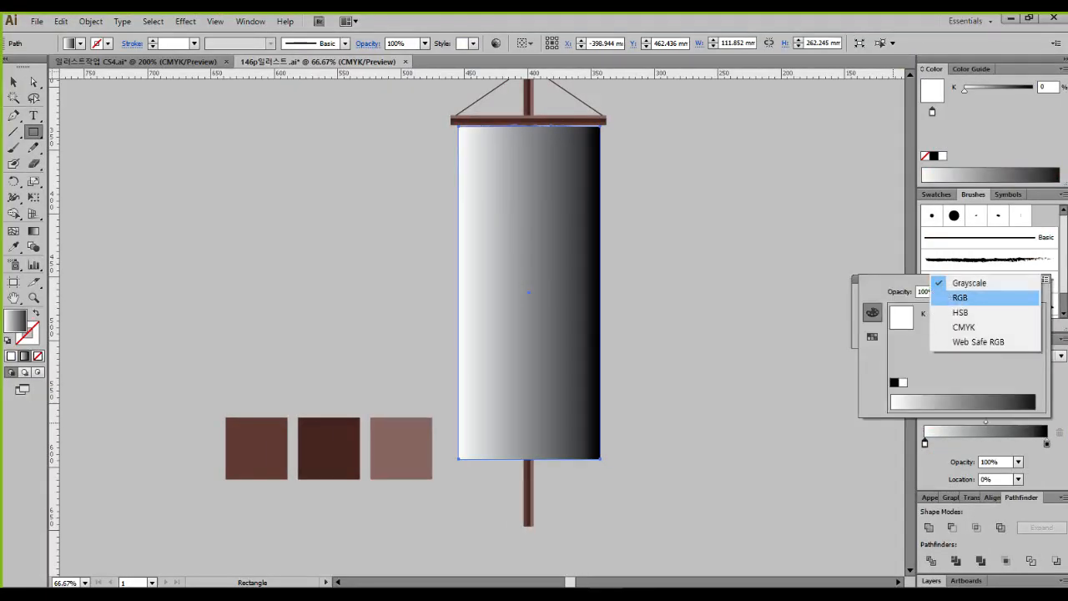
left_click(960, 326)
Step: Set the gradient's starting stop to a cream of C 0, M 5, Y 15, K 0
double_click(1013, 314)
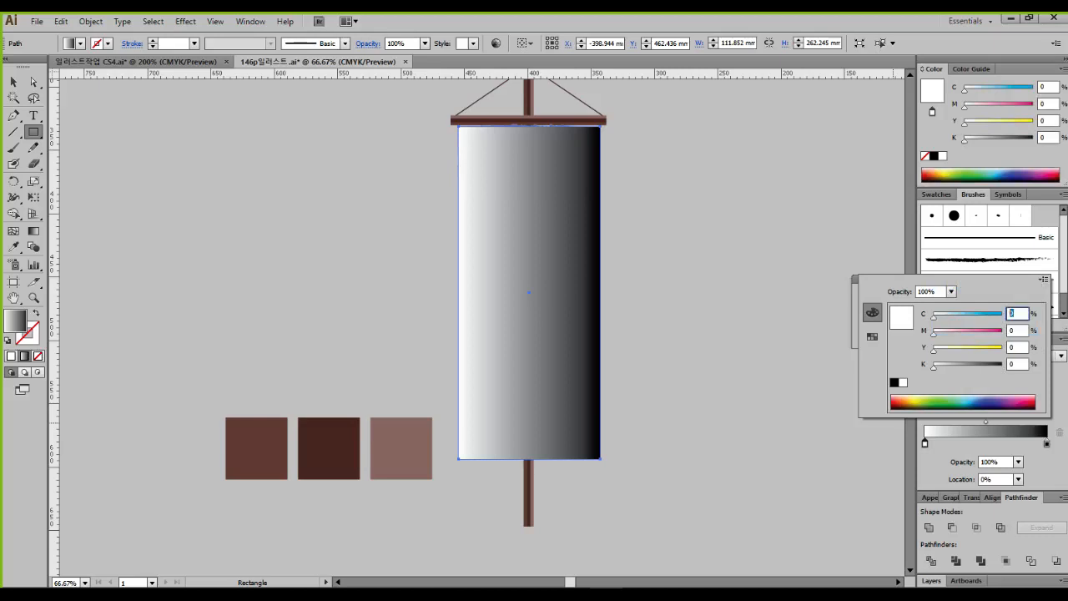
key("Tab")
type("5")
key("Tab")
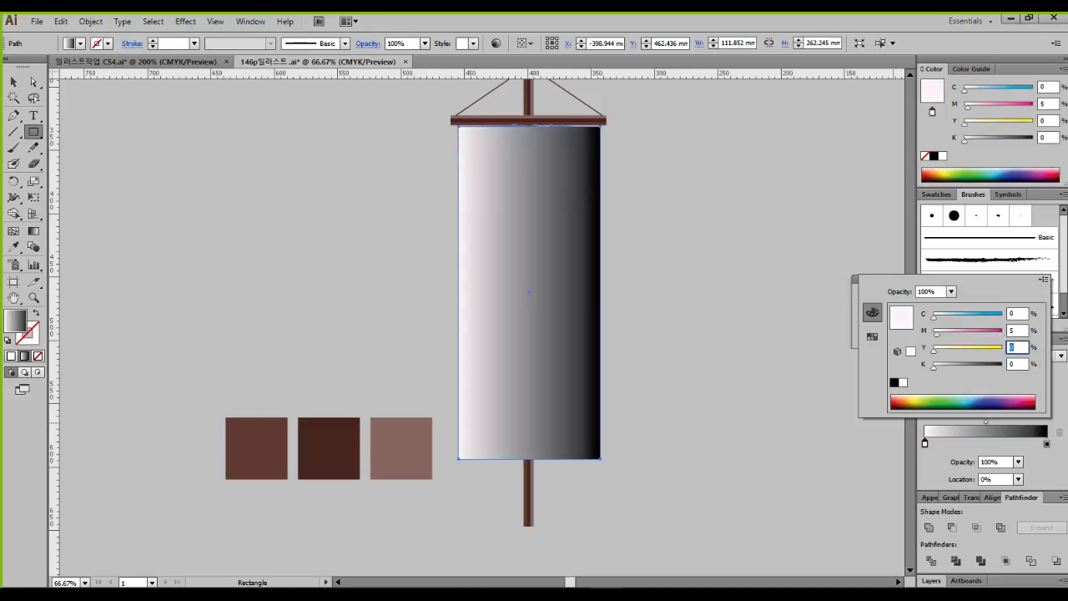
type("15")
key("Tab")
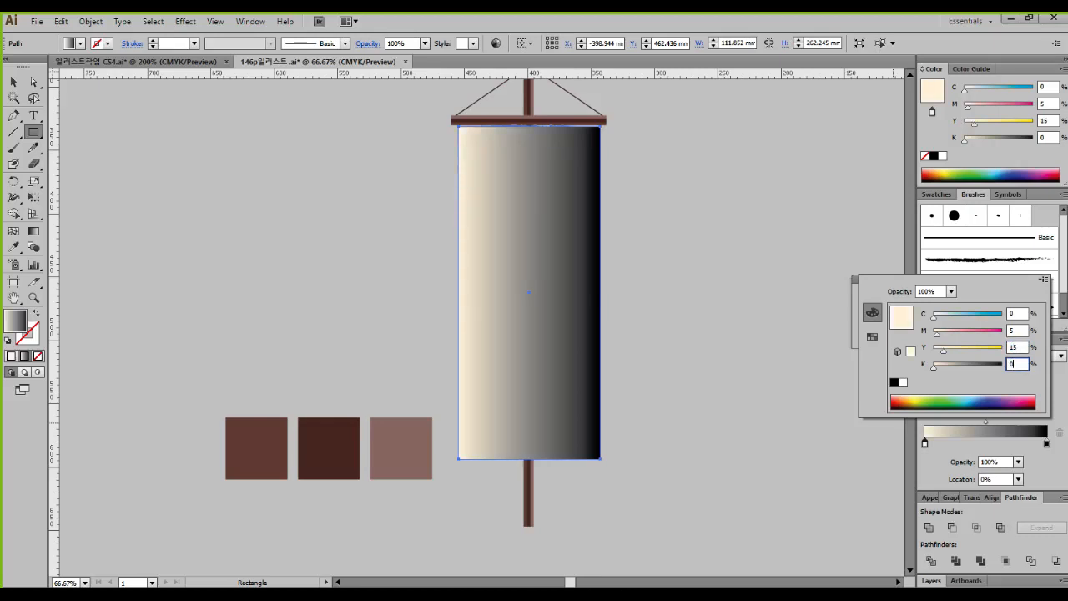
key("Return")
Step: Switch the gradient's black end stop to CMYK mode and set it to C 0, M 5, Y 5, K 0
left_click(1047, 443)
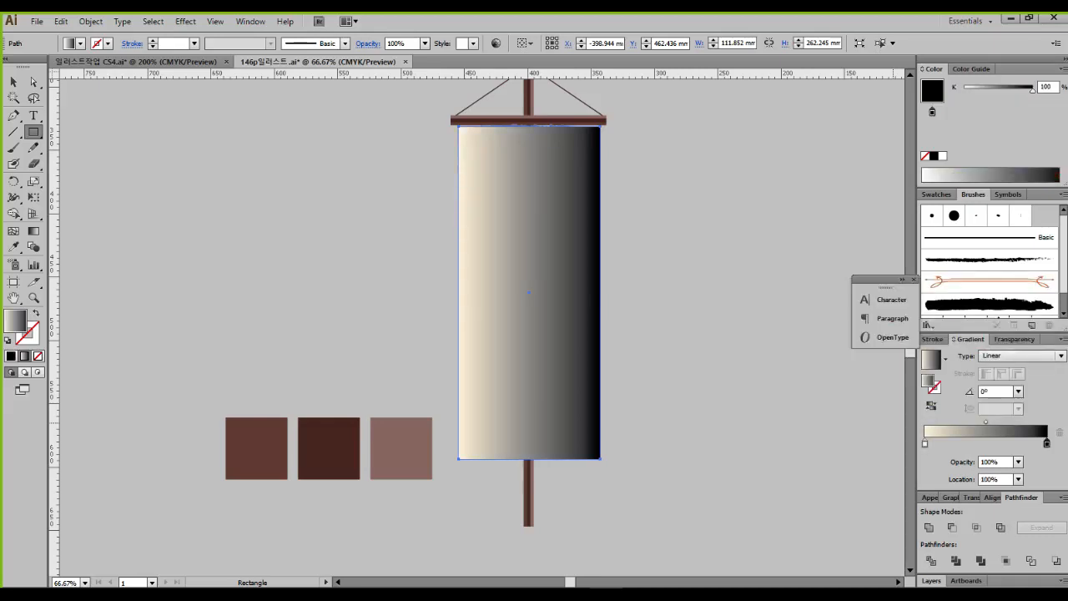
double_click(1047, 443)
left_click(1045, 279)
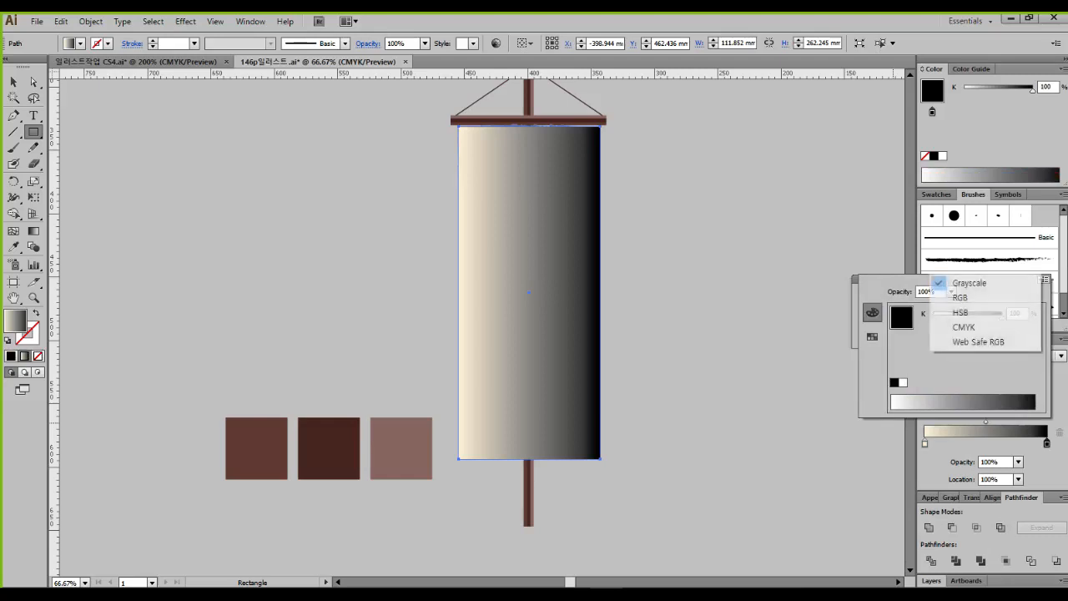
left_click(964, 326)
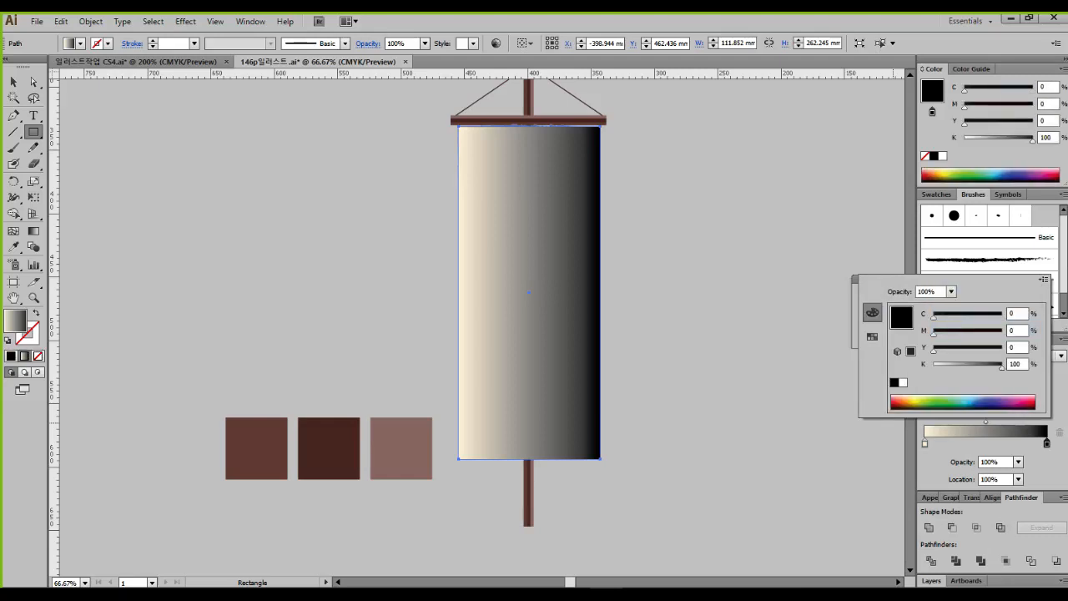
double_click(1012, 330)
type("5")
key("Tab")
type("5")
key("Tab")
type("0")
key("Return")
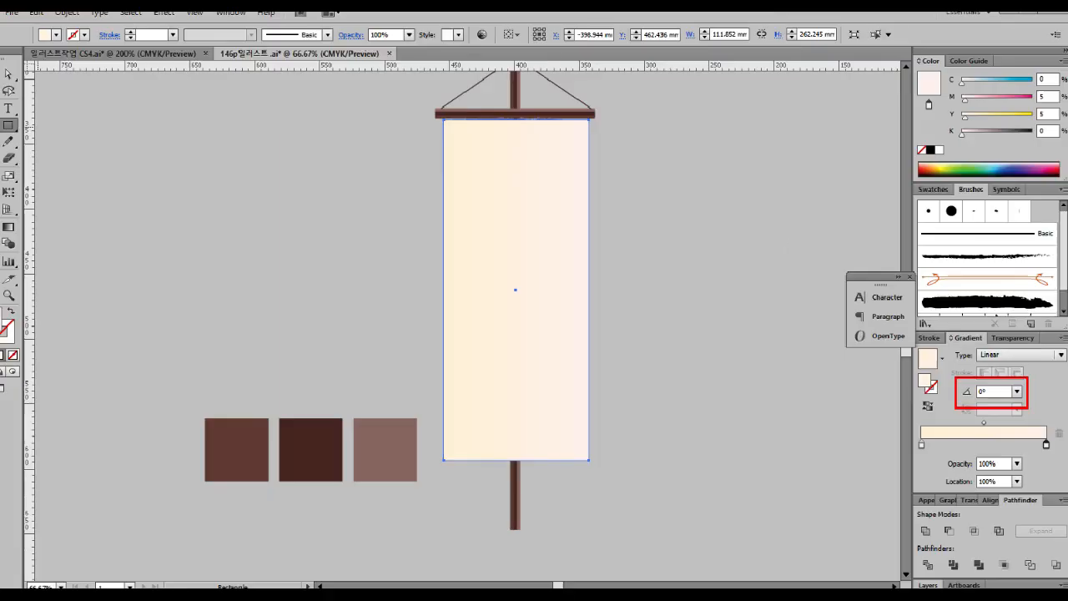
Step: Try a 180° angle for the cloth's gradient, and settle on 90° so the colour runs vertically
left_click(1016, 392)
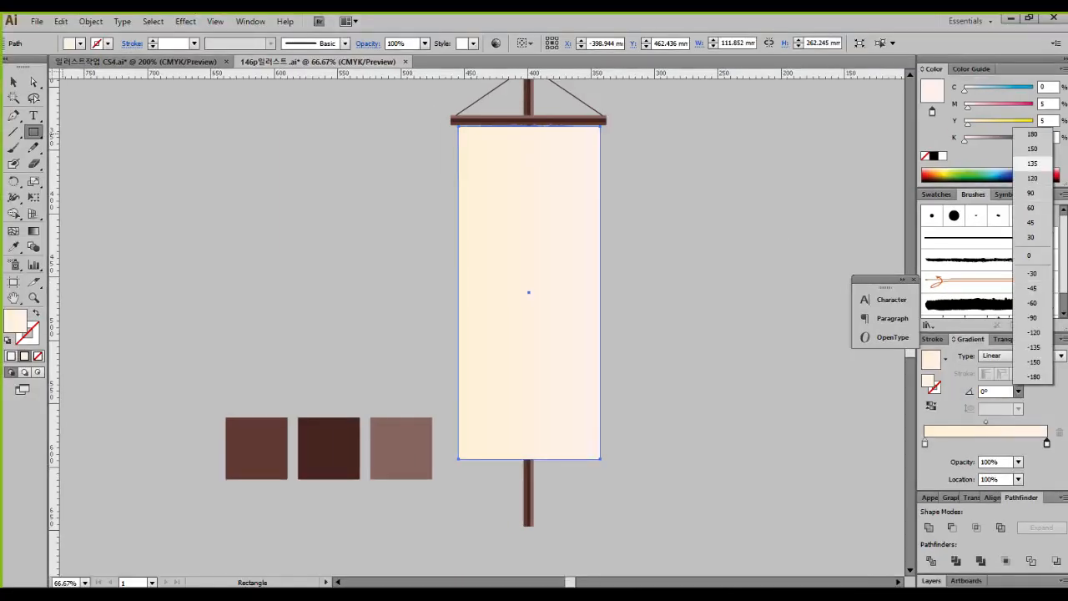
left_click(1032, 134)
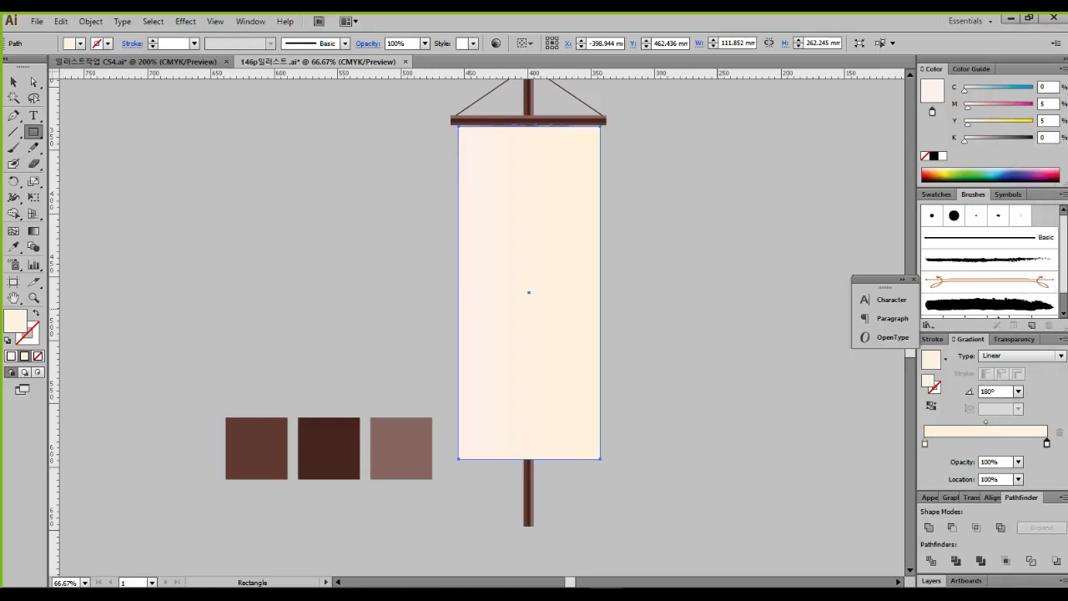
left_click(1018, 391)
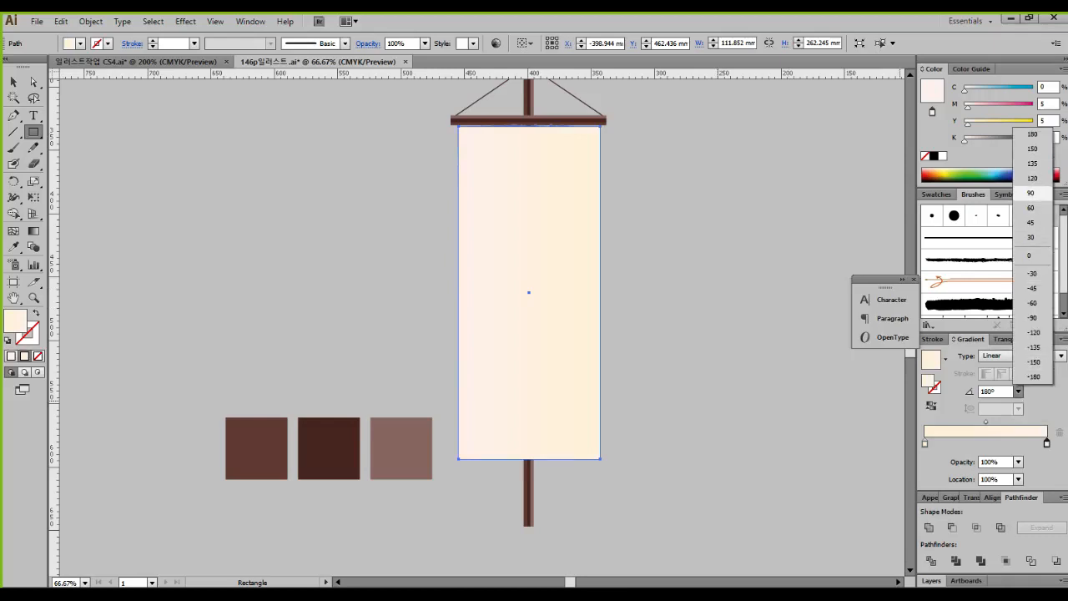
left_click(1031, 193)
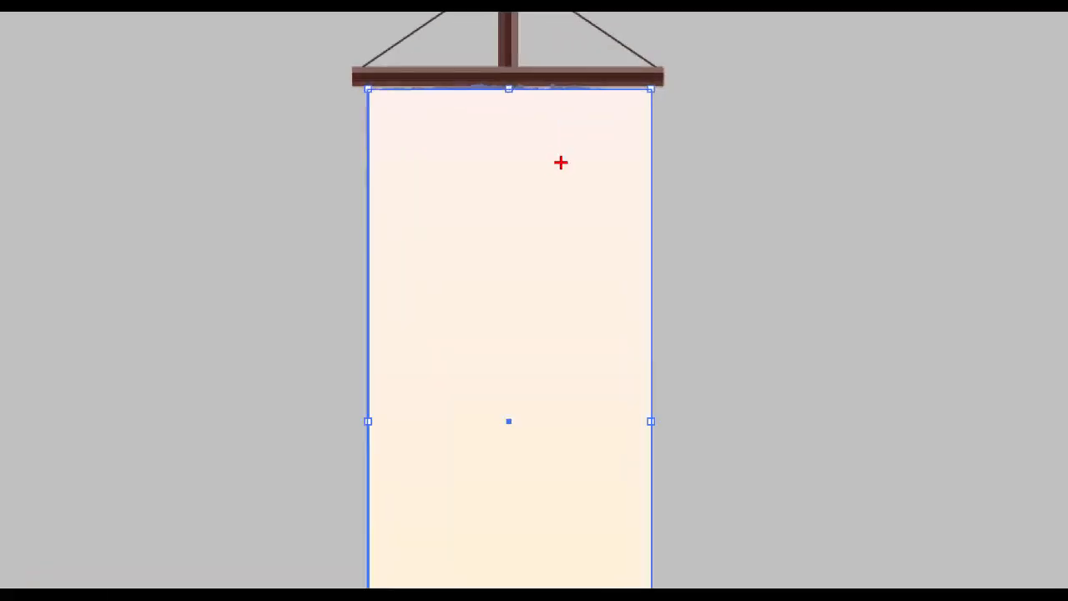
mouse_move(577, 84)
left_mouse_down()
mouse_move(400, 110)
mouse_move(536, 127)
left_mouse_up()
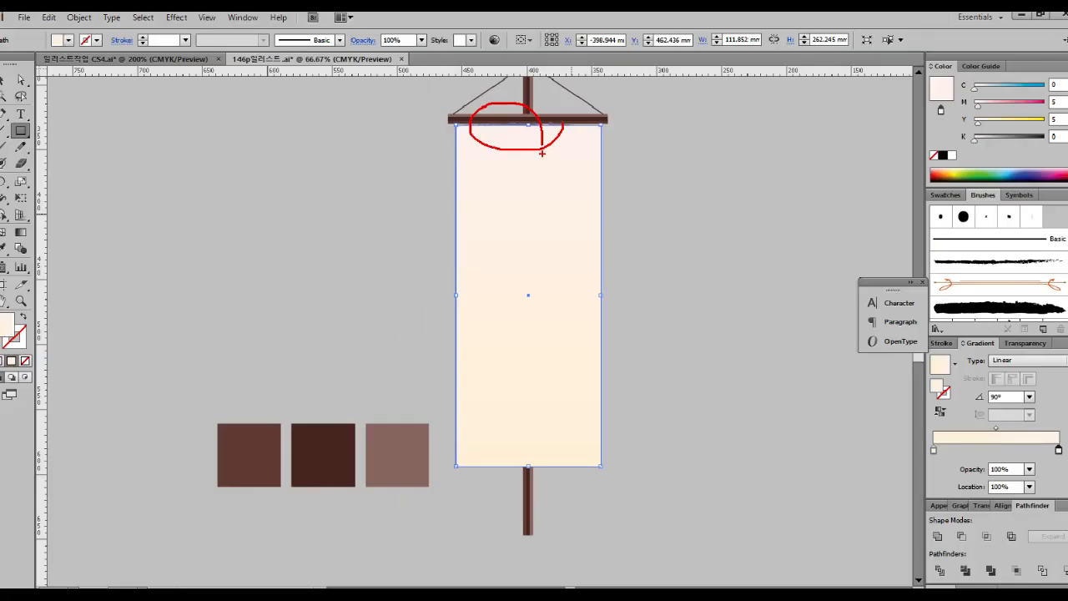
mouse_move(563, 451)
left_mouse_down()
mouse_move(480, 441)
mouse_move(580, 427)
mouse_move(579, 464)
left_mouse_up()
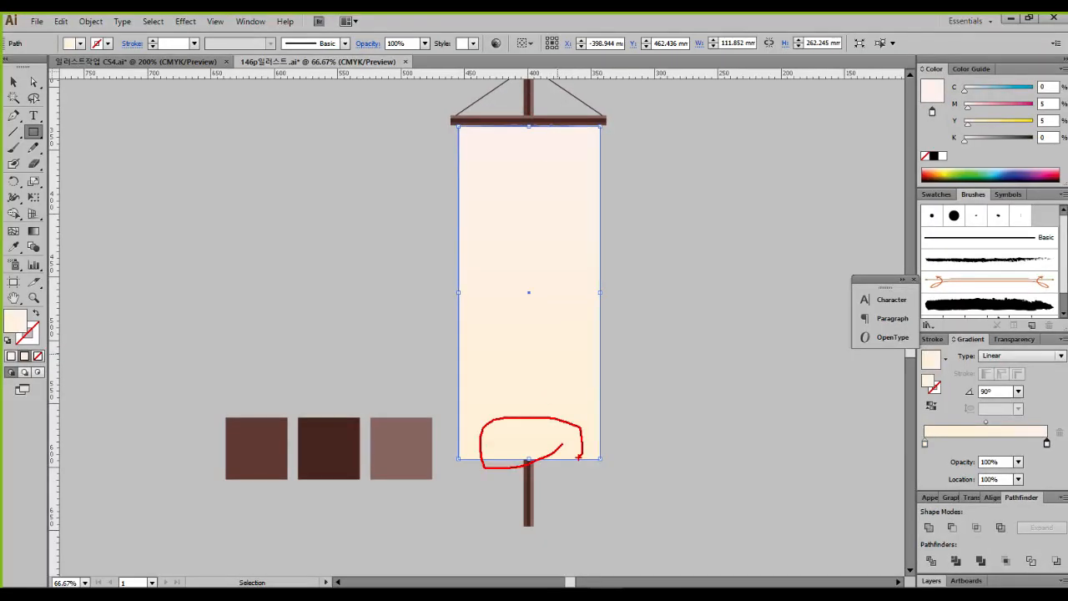
Step: Send the cream cloth rectangle backward until it lies behind the six coloured stripes
key("Escape")
left_click(13, 82)
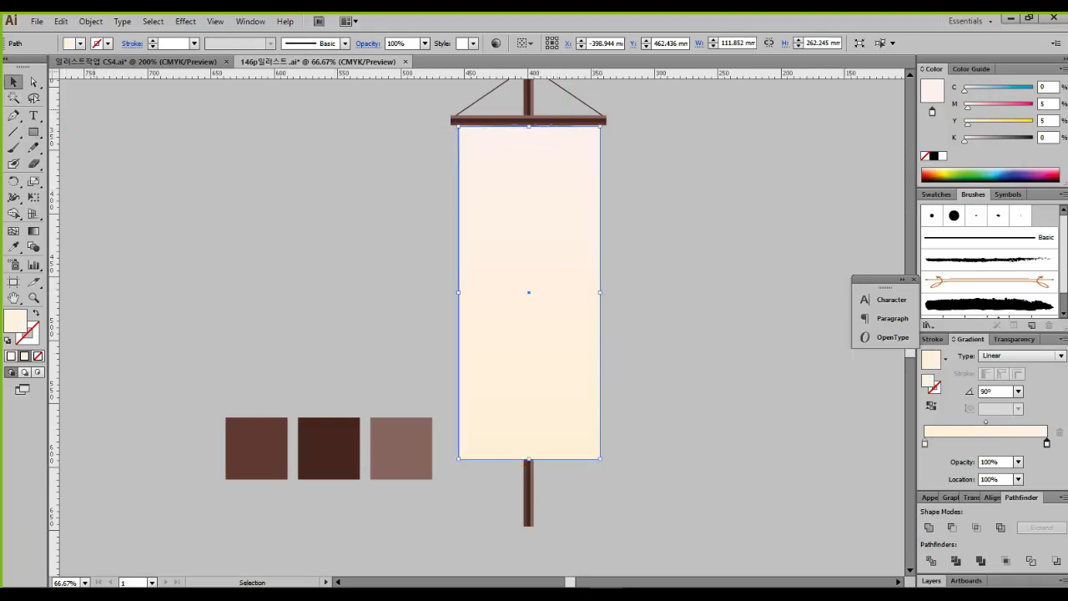
left_click(359, 196)
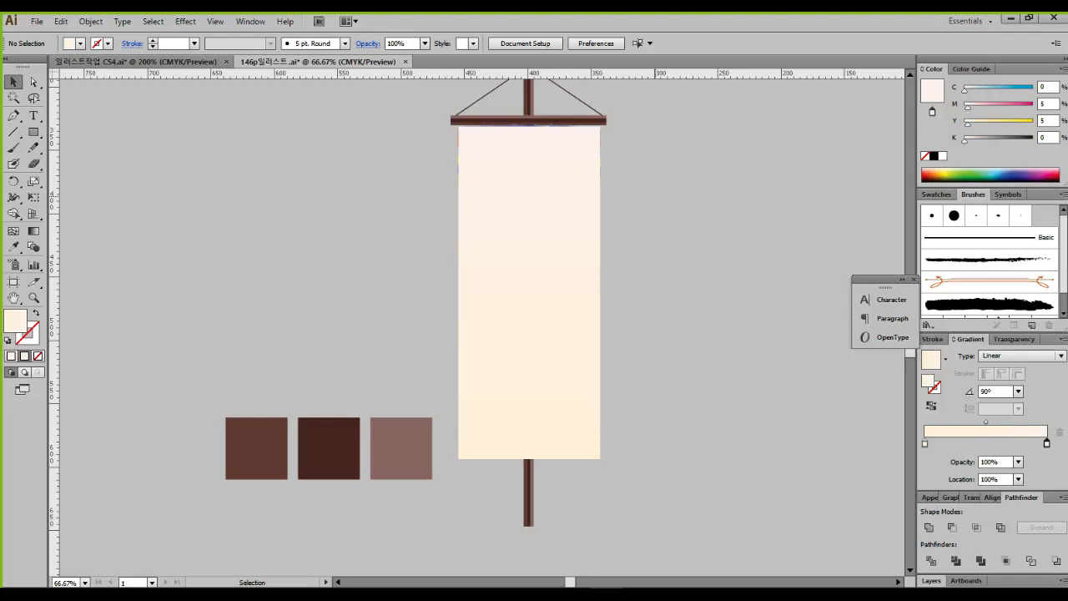
left_click(532, 277)
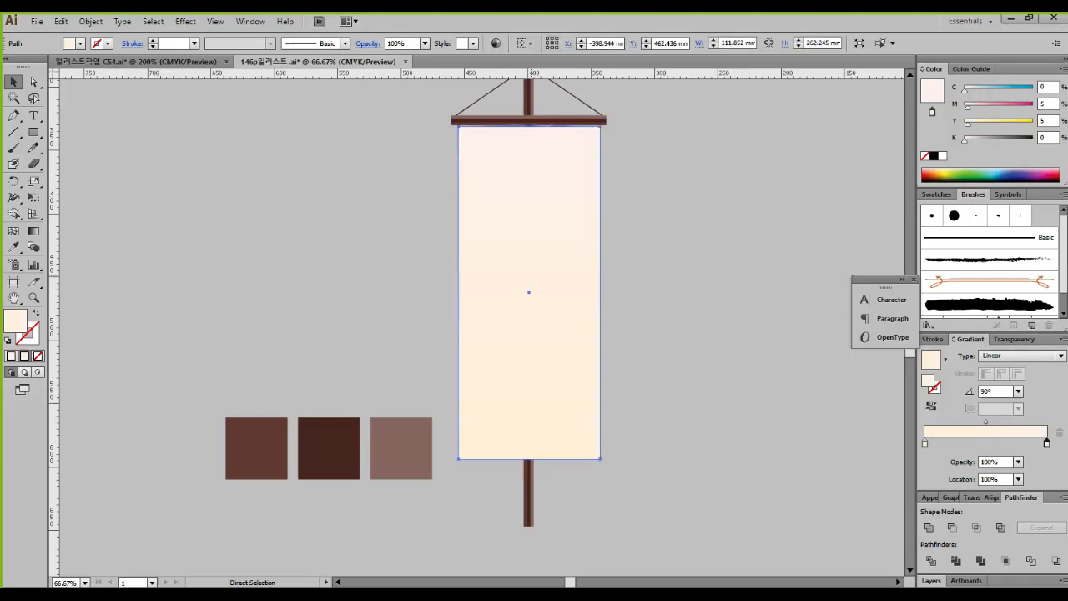
key("ctrl+[")
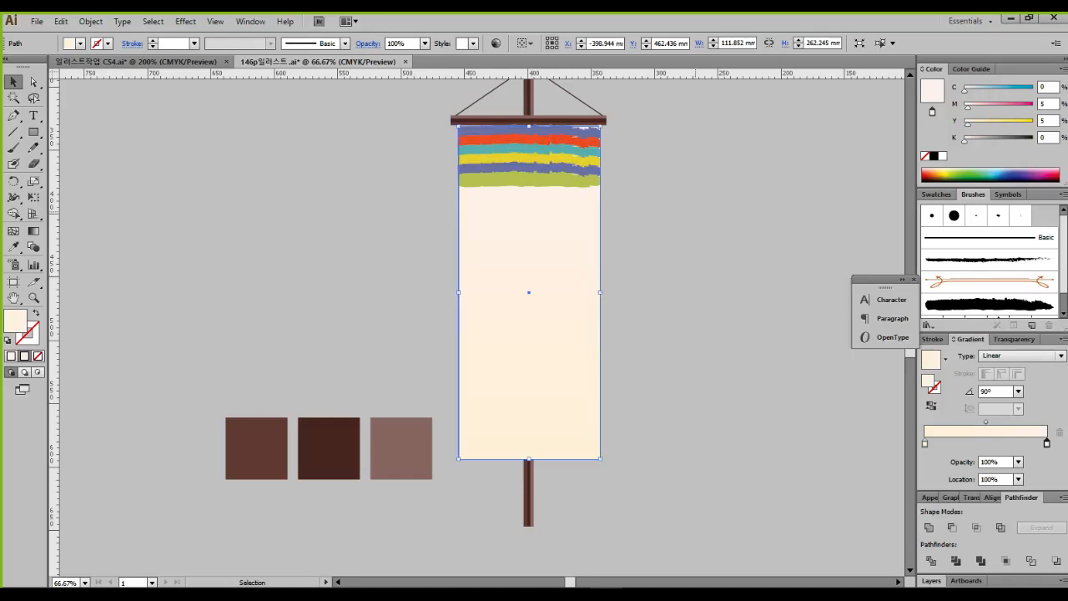
left_click(656, 212)
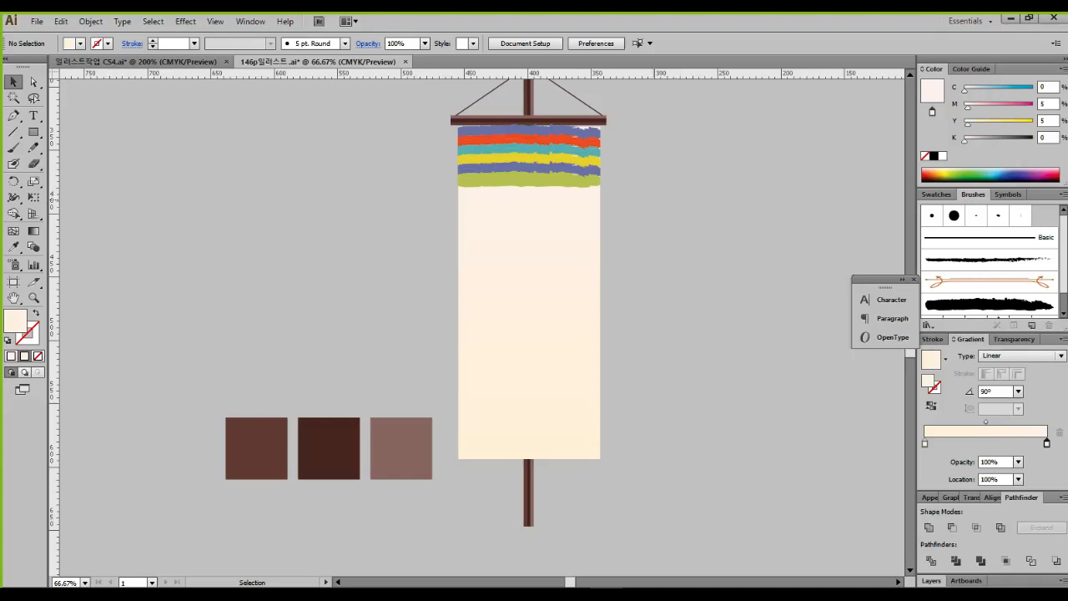
key("a")
mouse_move(603, 189)
left_mouse_down()
mouse_move(617, 212)
mouse_move(617, 380)
mouse_move(634, 464)
mouse_move(607, 472)
mouse_move(579, 286)
mouse_move(647, 430)
mouse_move(623, 498)
left_mouse_up()
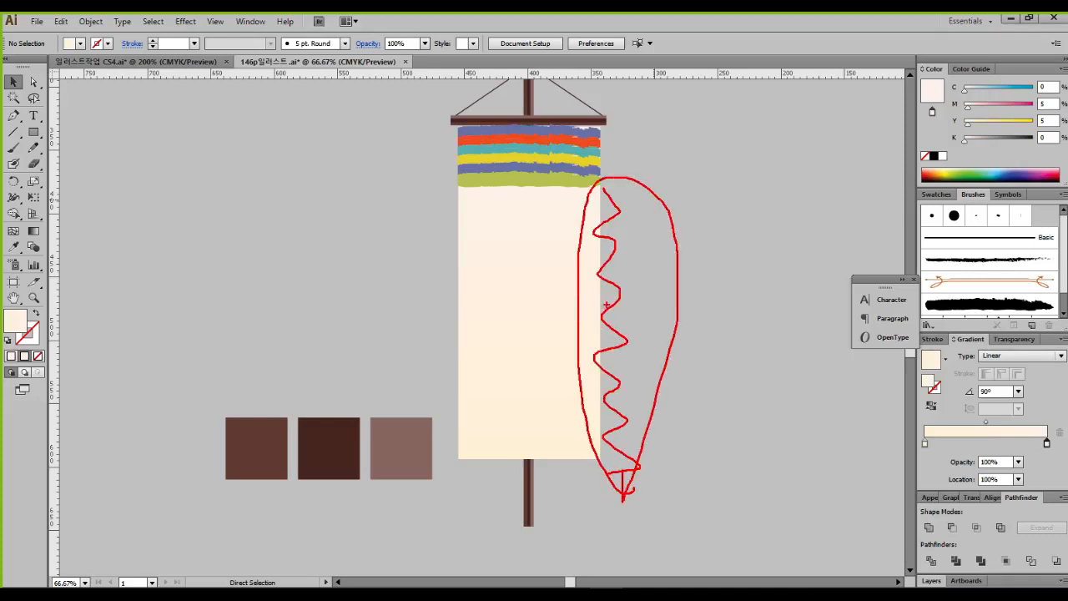
mouse_move(612, 300)
left_mouse_down()
mouse_move(528, 229)
mouse_move(432, 291)
left_mouse_up()
left_click_drag(443, 236, 484, 288)
key("Escape")
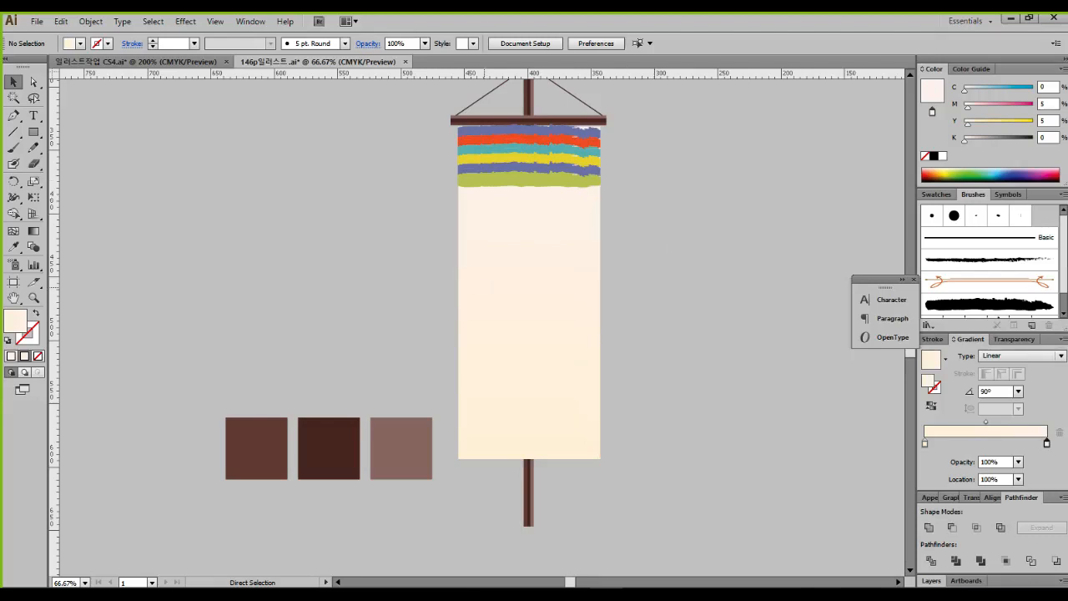
Step: Draw a closed triangle about 24 mm wide and 19 mm high beside the cloth's right edge with the Pen tool
scroll(531, 304, "up", 2)
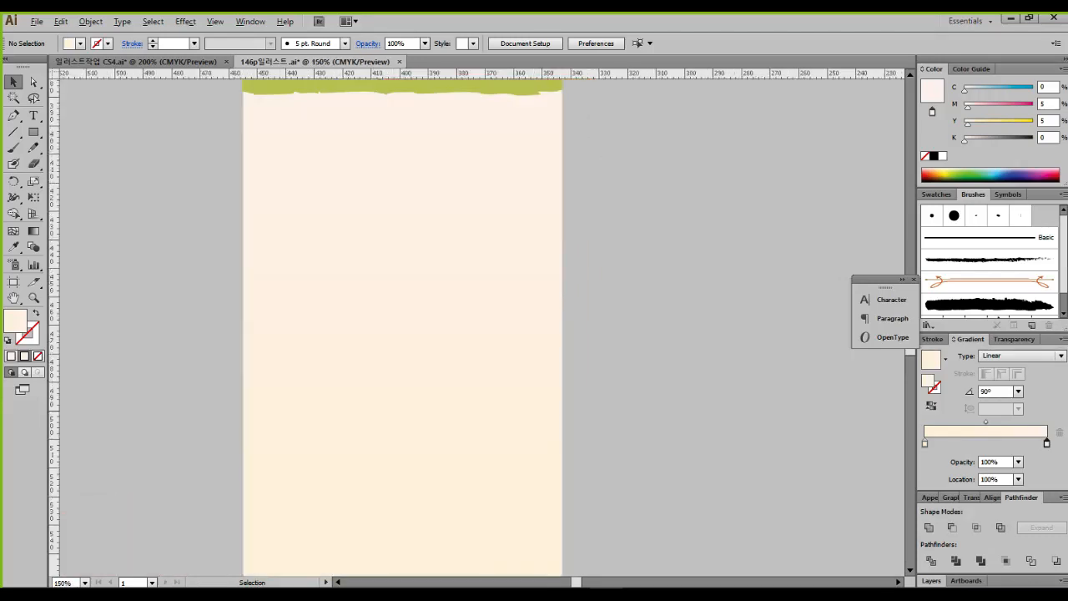
left_click_drag(532, 305, 477, 408)
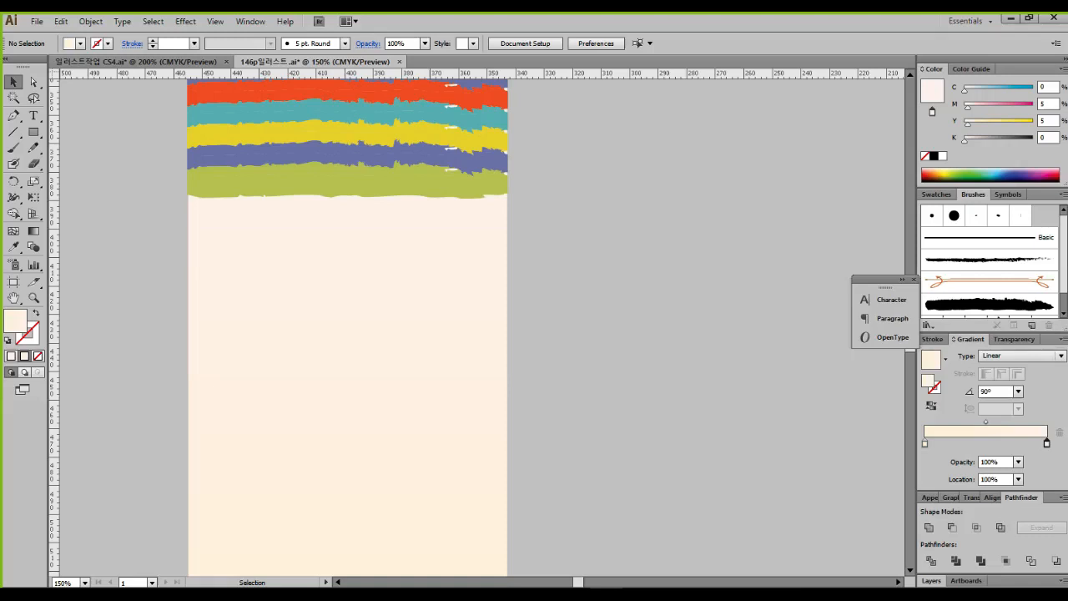
scroll(585, 271, "down", 1)
key("space")
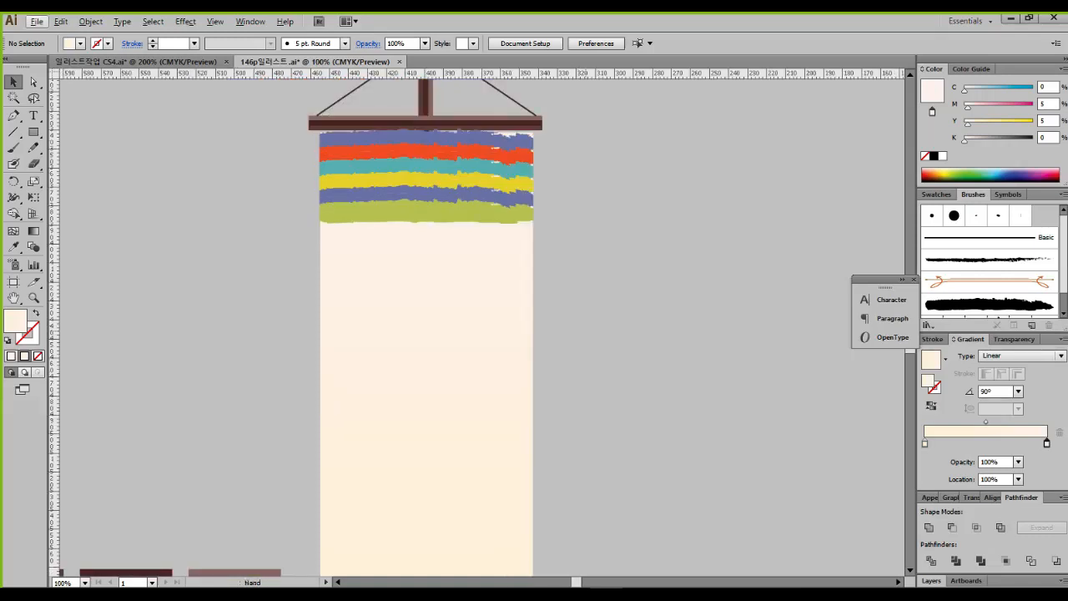
left_click_drag(584, 271, 561, 186)
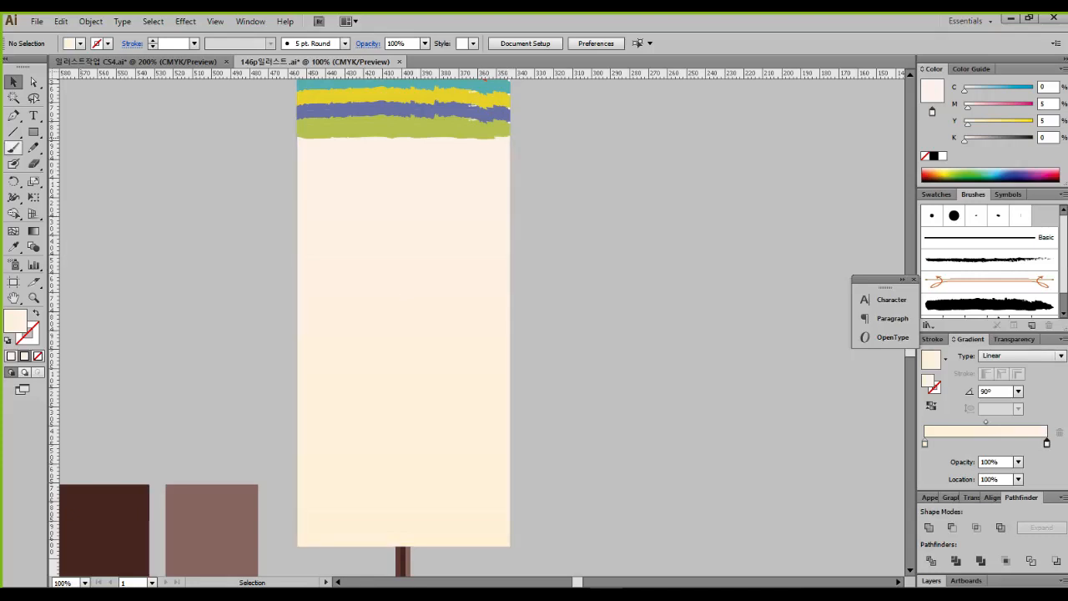
left_click(14, 115)
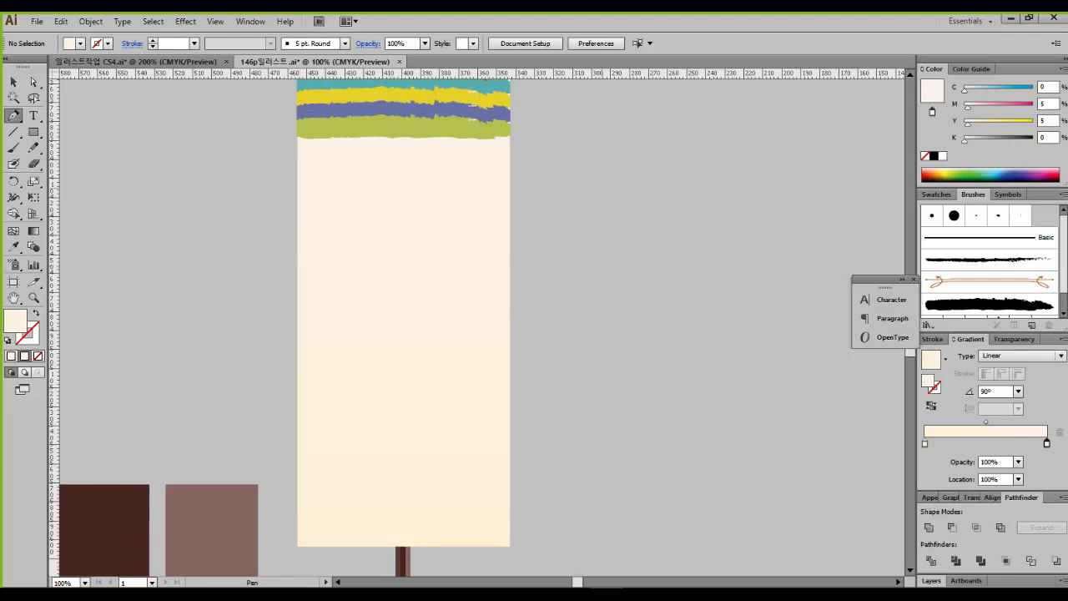
left_click_drag(604, 176, 594, 213)
left_click(579, 214)
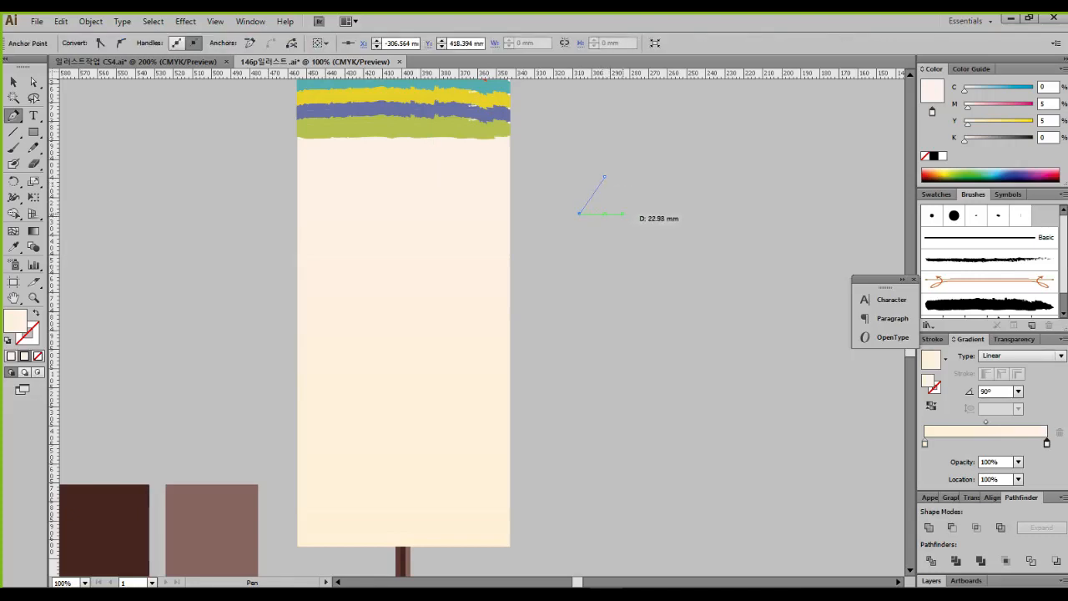
left_click(625, 214)
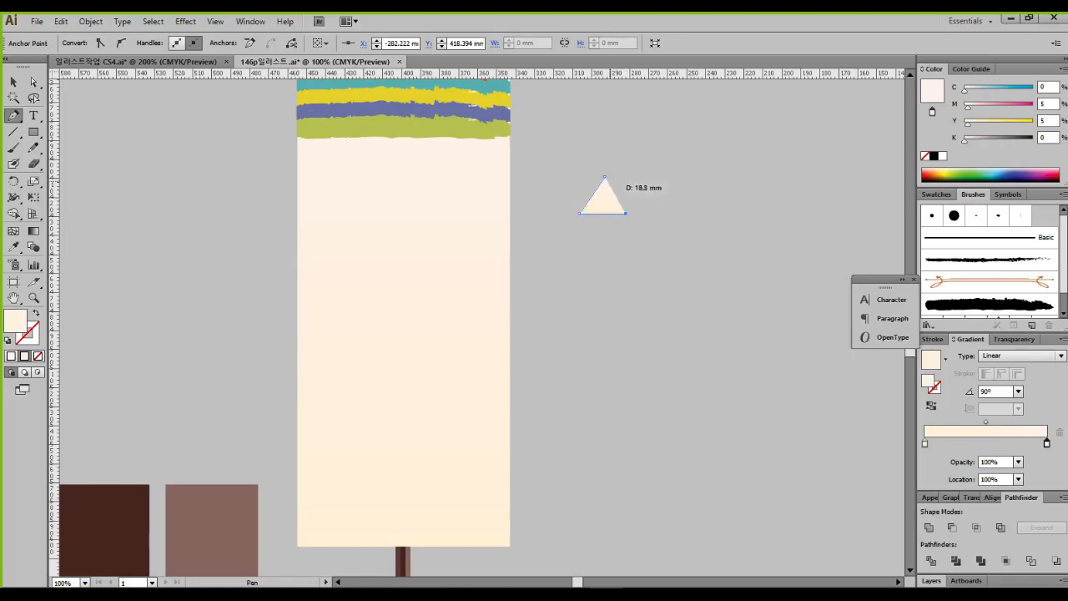
left_click(604, 176)
Step: Fill the triangle with a solid dark brown of C 60, M 80, Y 80, K 40 instead of the gradient
key("ctrl+plus")
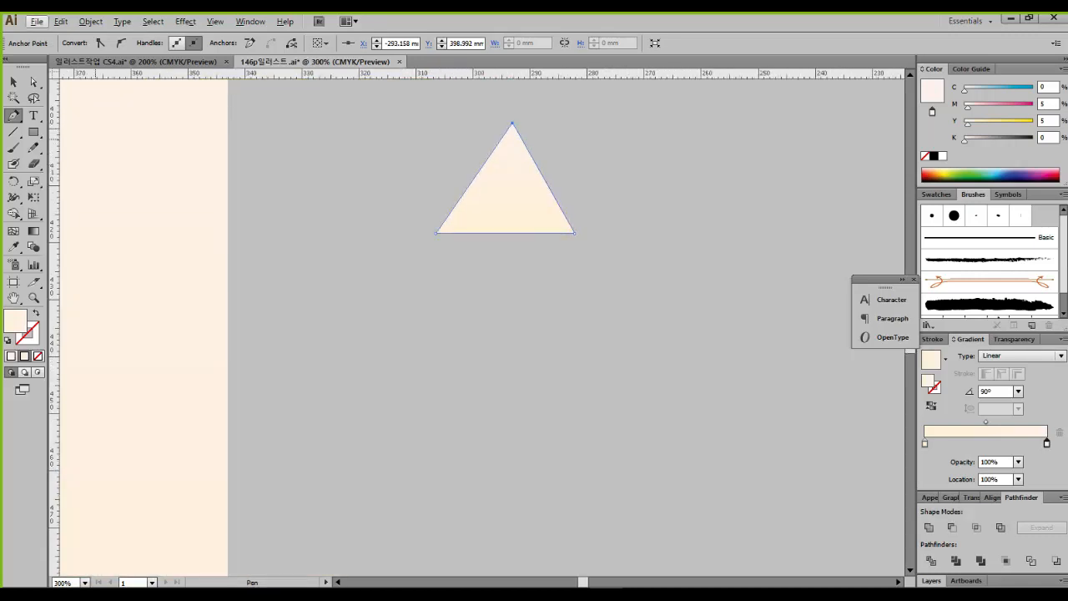
left_click(13, 82)
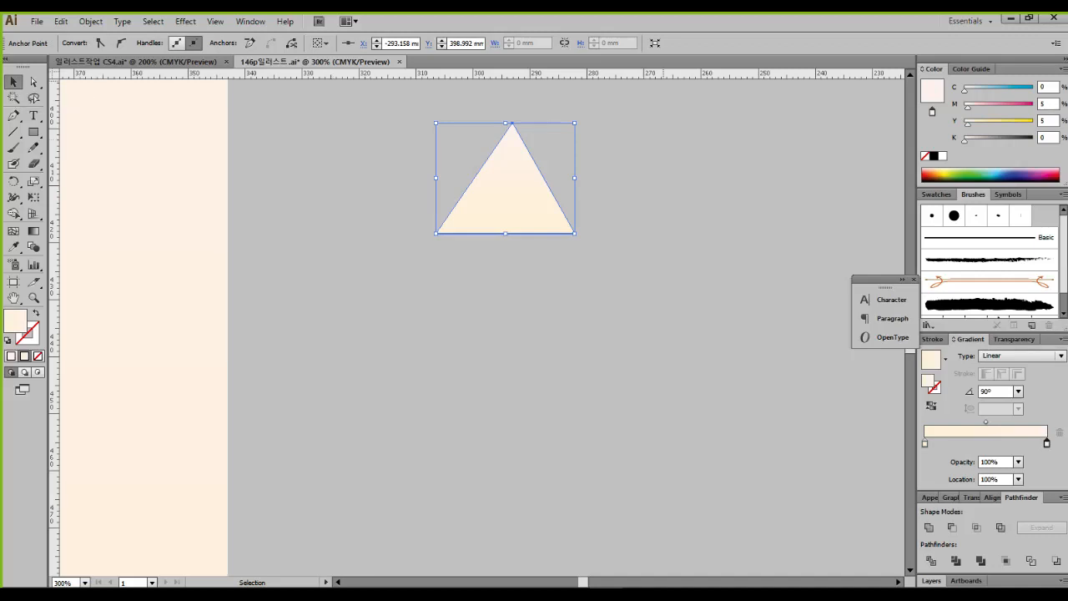
double_click(1046, 87)
type("60")
key("Tab")
type("80")
key("Tab")
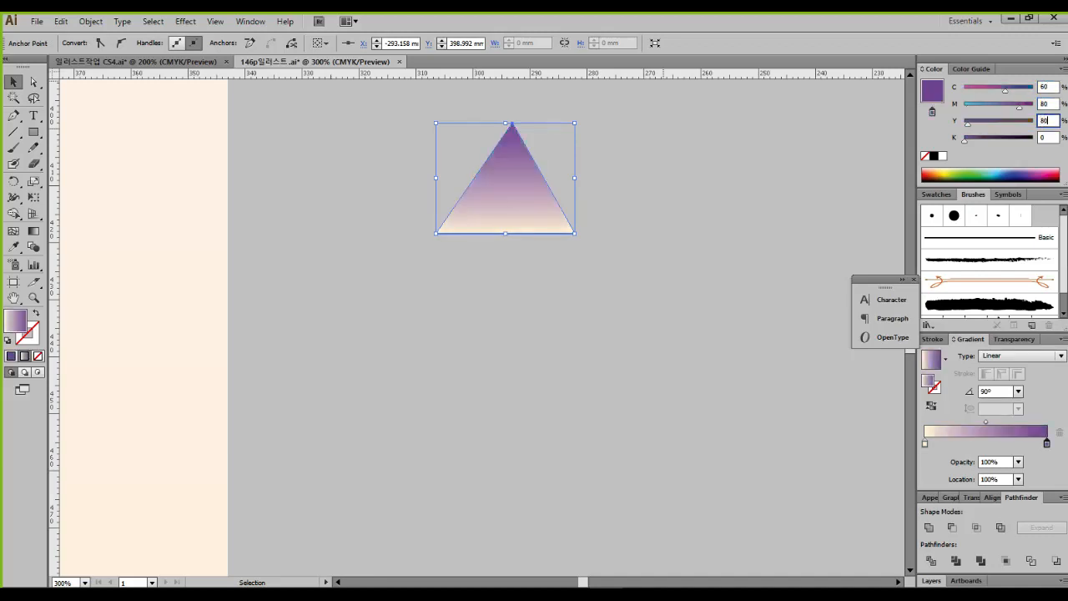
type("80")
key("Tab")
type("4")
key("Return")
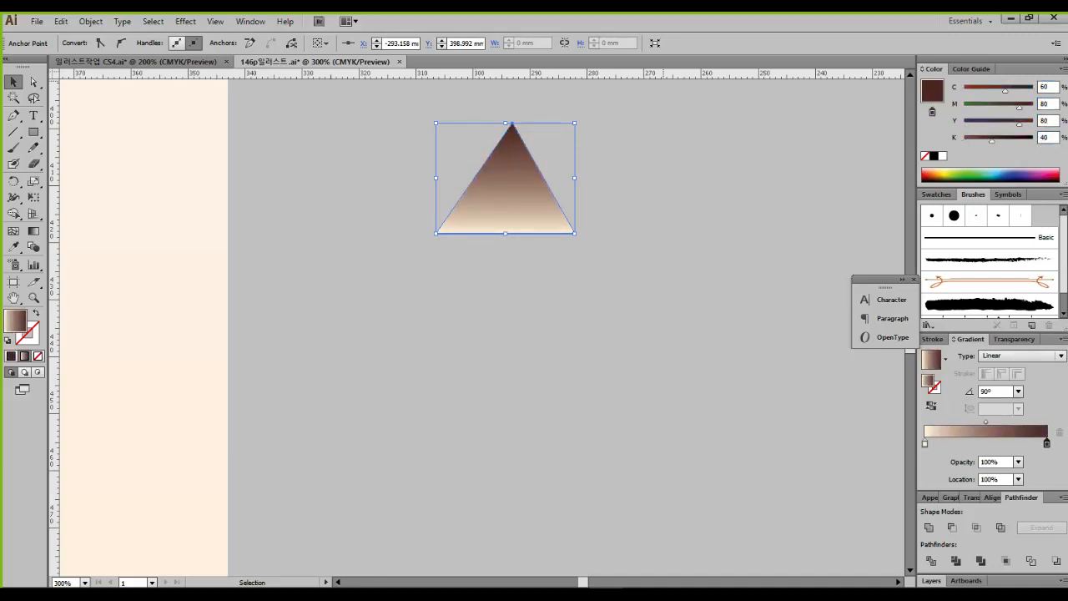
left_click(11, 357)
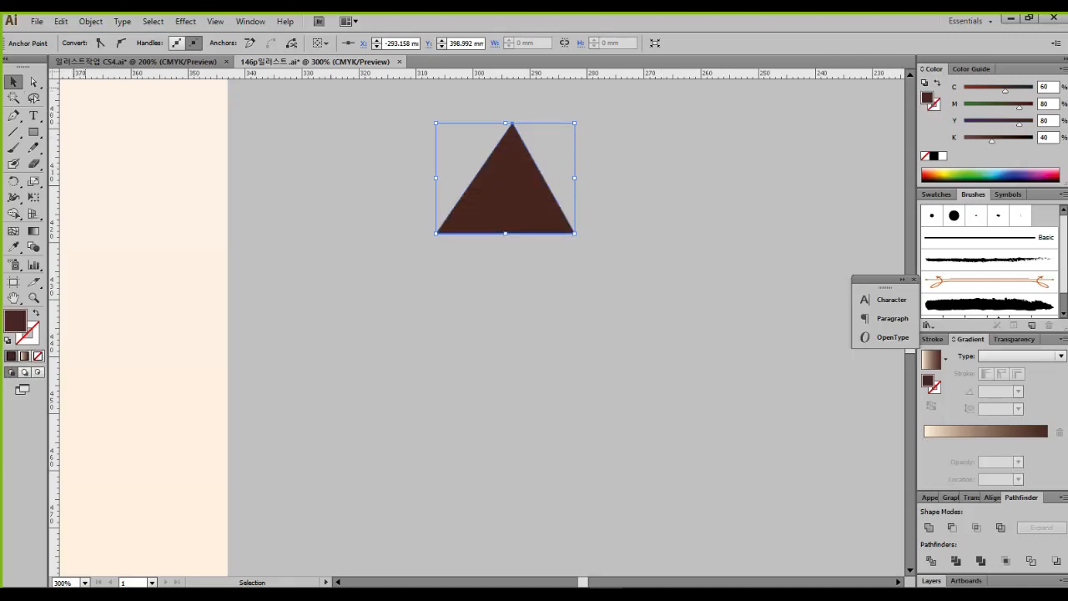
left_click(490, 260)
Step: Rotate the triangle 90° clockwise to point right, and place it against the cloth's right edge just below the stripes
scroll(495, 258, "down", 2)
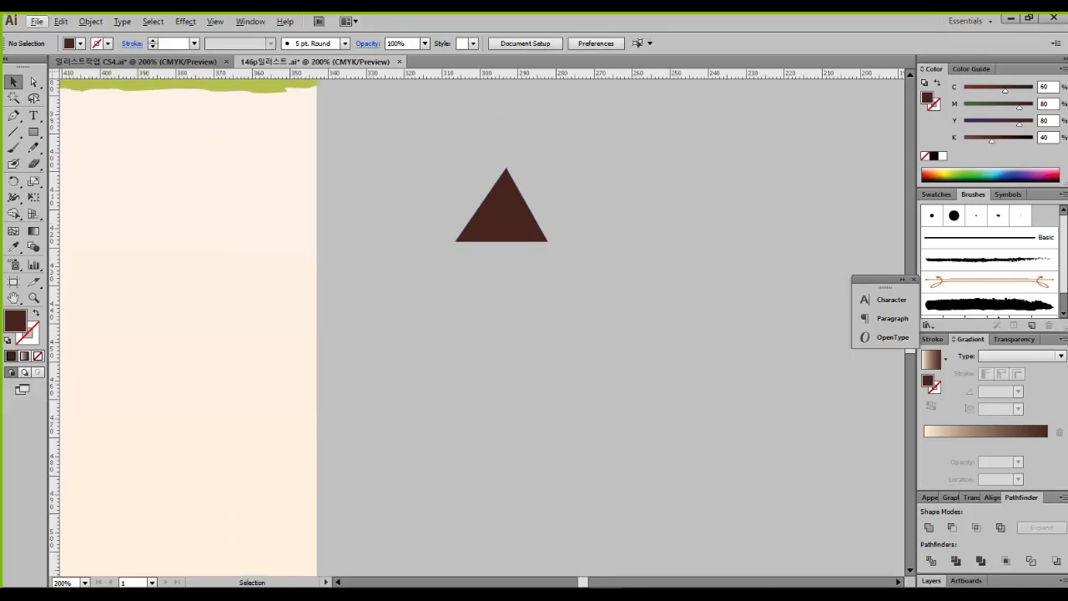
left_click_drag(495, 271, 522, 334)
left_click(561, 280)
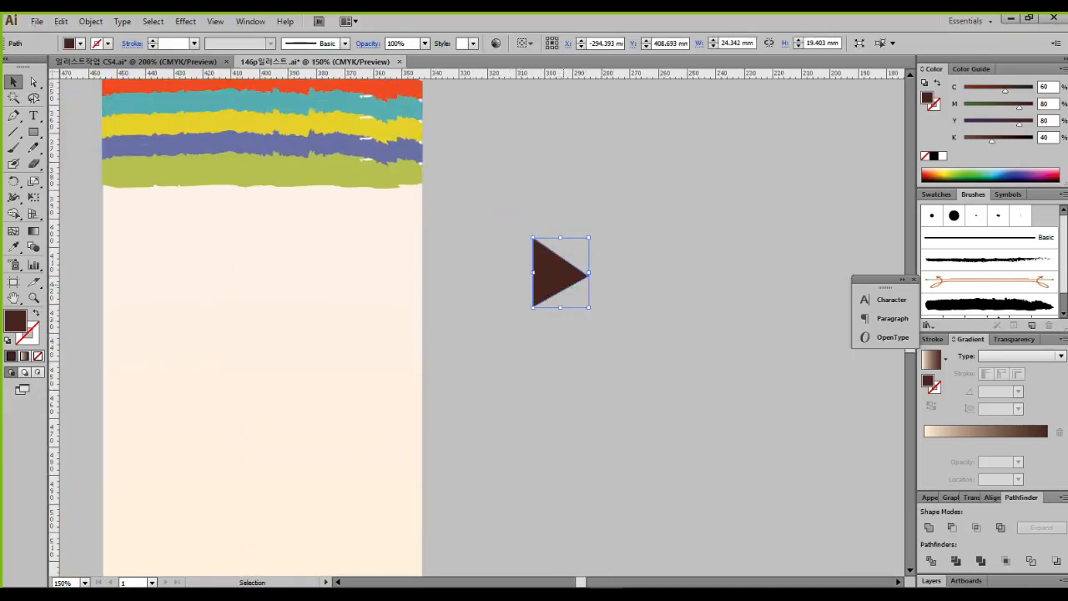
left_click_drag(563, 279, 451, 288)
key("ctrl+shift+a")
Step: Copy the triangle directly beneath itself and repeat the copy down the cloth's right edge, making a column of ten triangles
key("ctrl+minus")
key("ctrl+minus")
scroll(503, 341, "down", 1)
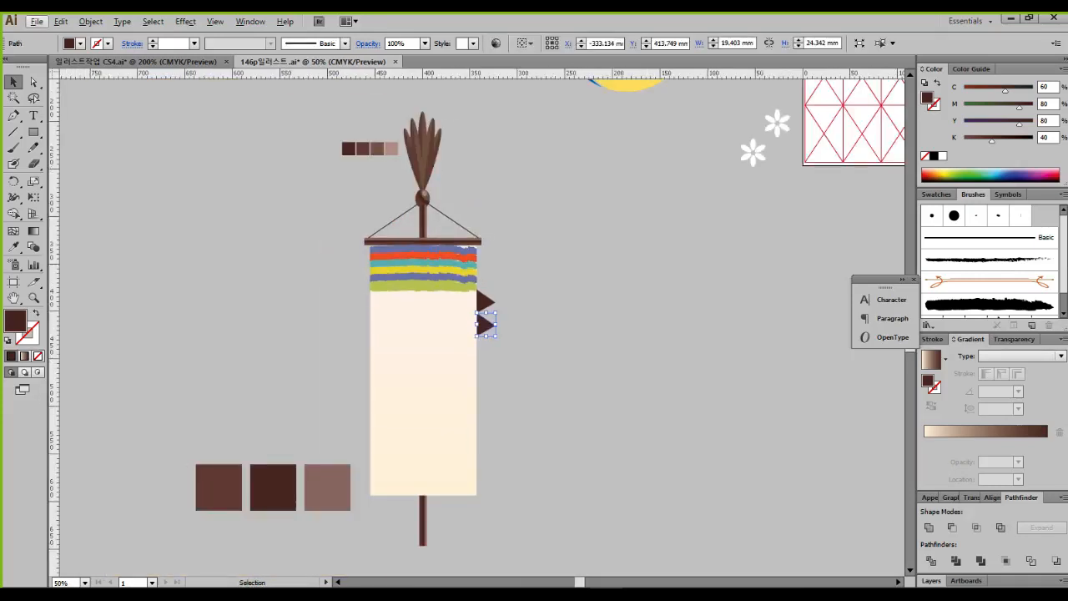
key("ctrl+d")
key("ctrl+d")
key("ctrl+d")
key("ctrl+d")
key("ctrl+d")
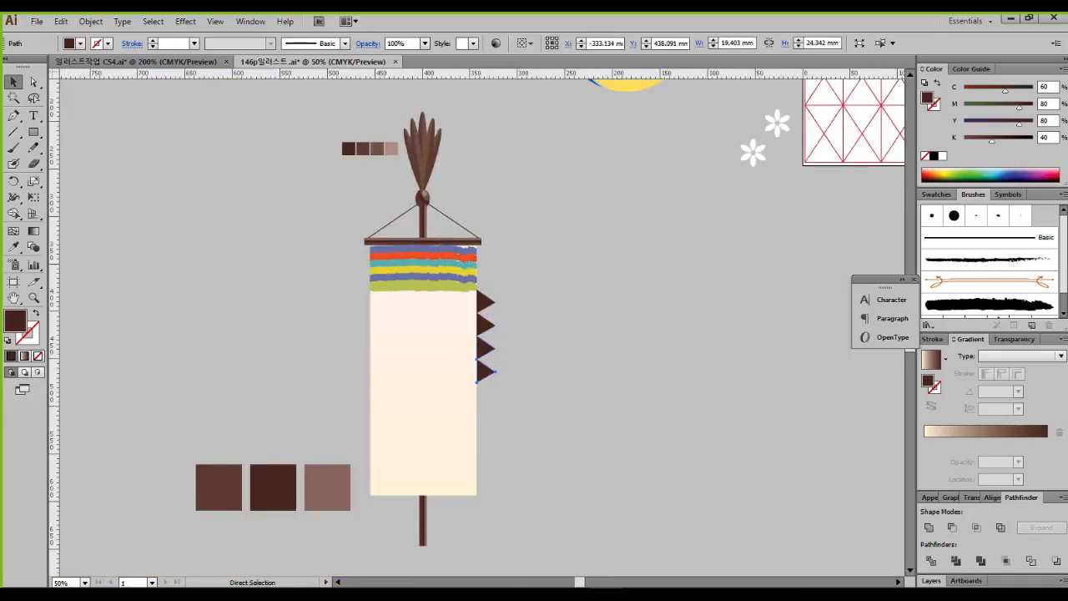
key("ctrl+d")
key("ctrl+d")
key("ctrl+d")
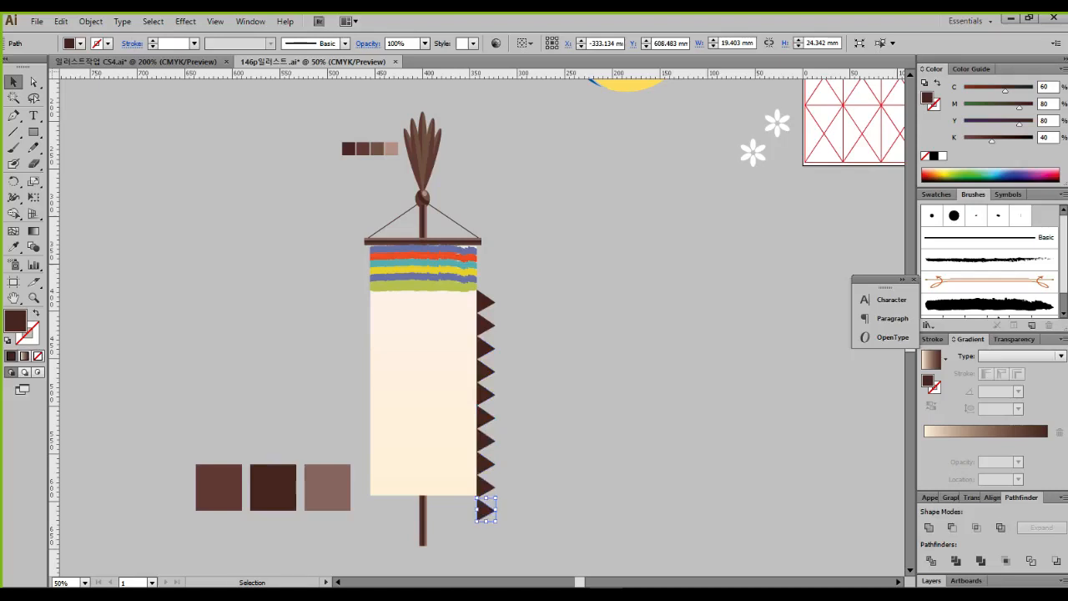
left_click(542, 505)
Step: Select all ten triangles and scale the column to about 216 mm high, ending at the cloth's lower right corner
scroll(542, 504, "up", 1)
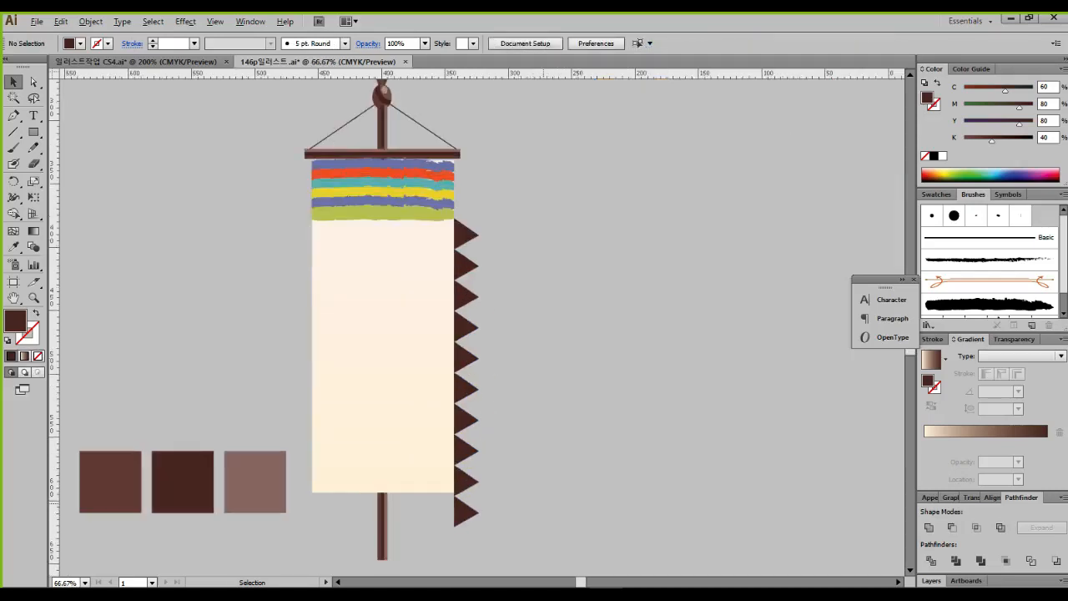
left_click_drag(532, 525, 472, 214)
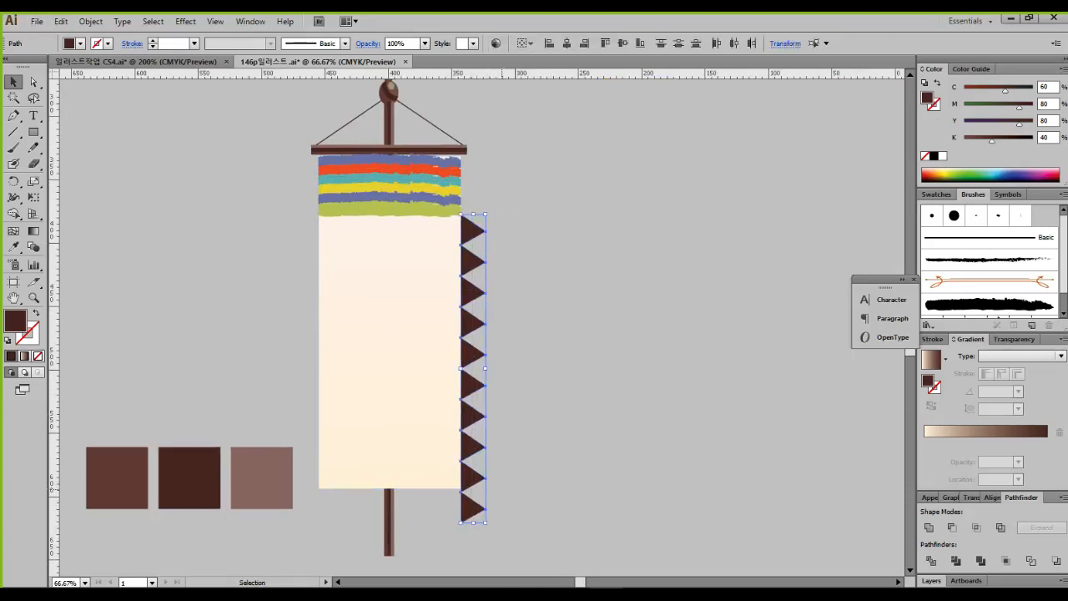
left_click_drag(473, 523, 559, 510)
scroll(481, 494, "up", 3)
scroll(482, 494, "up", 2)
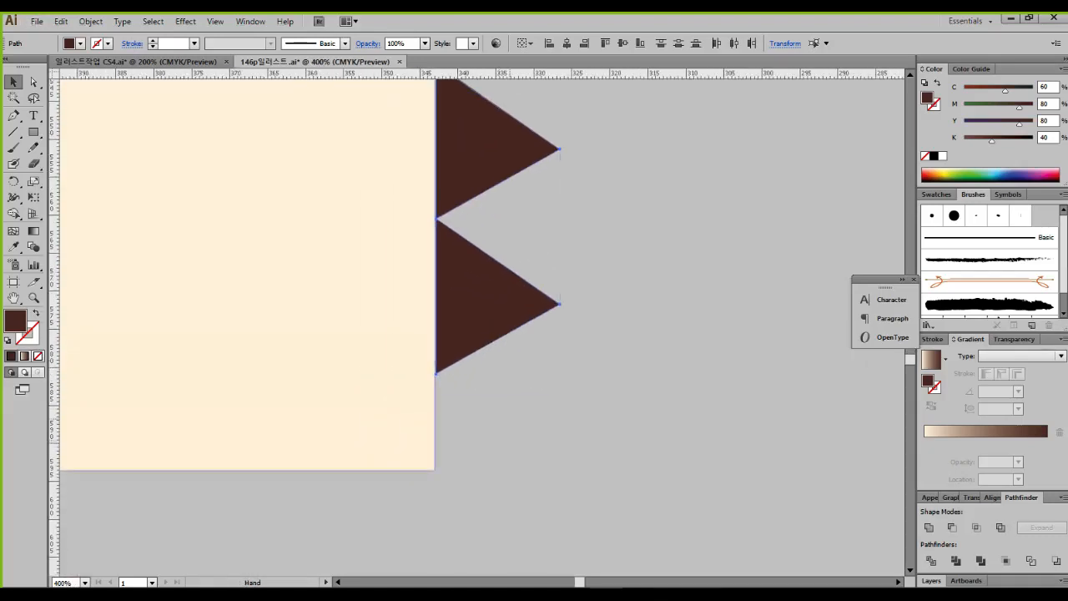
left_click_drag(559, 373, 594, 470)
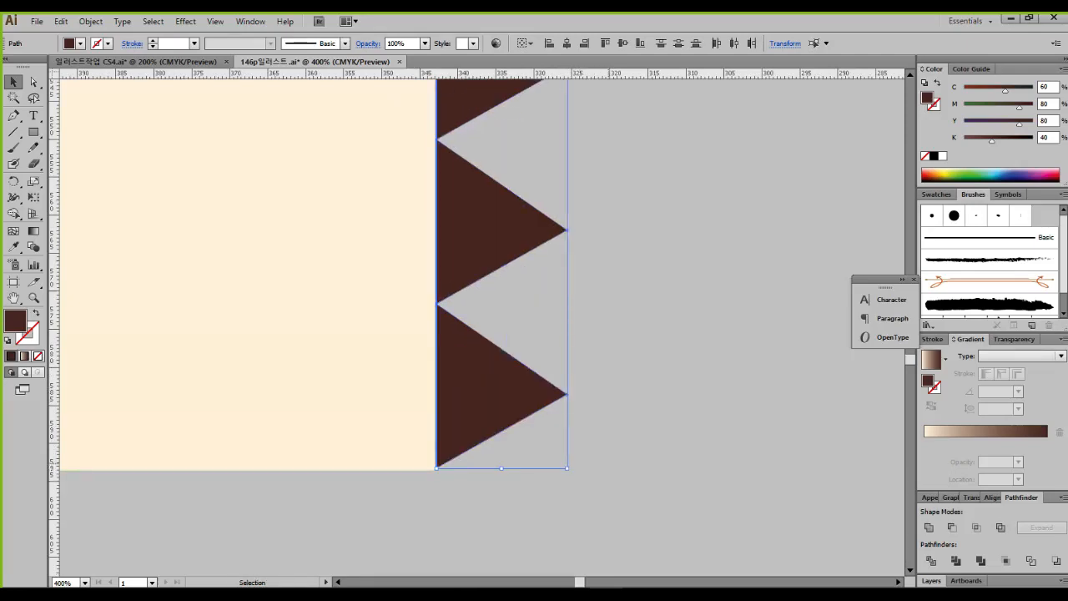
Step: Group the ten triangles along the cloth's right edge into one object
scroll(594, 471, "down", 4)
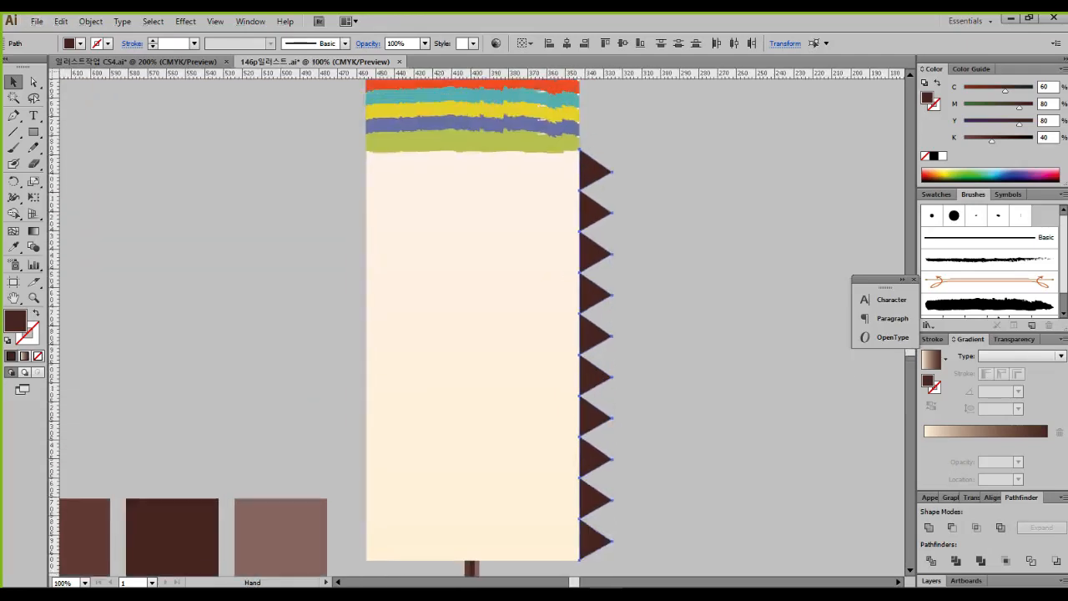
left_click_drag(587, 276, 585, 229)
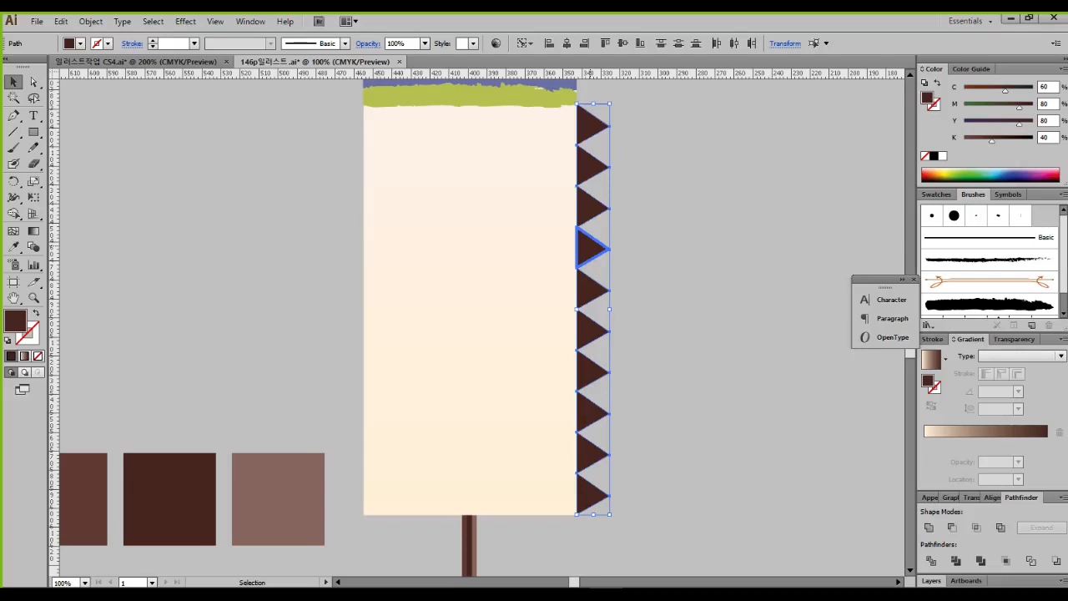
left_click(651, 285)
left_click_drag(631, 524, 599, 106)
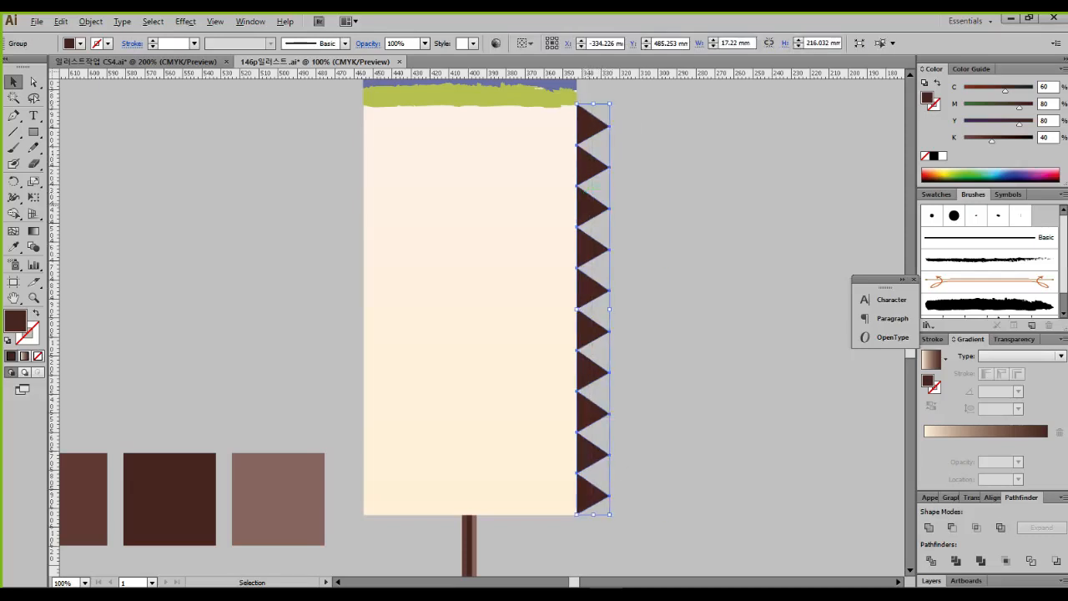
Step: Try copying the triangle group to the cloth's left side and mirroring it, and remove the copy
left_click_drag(593, 202, 382, 206)
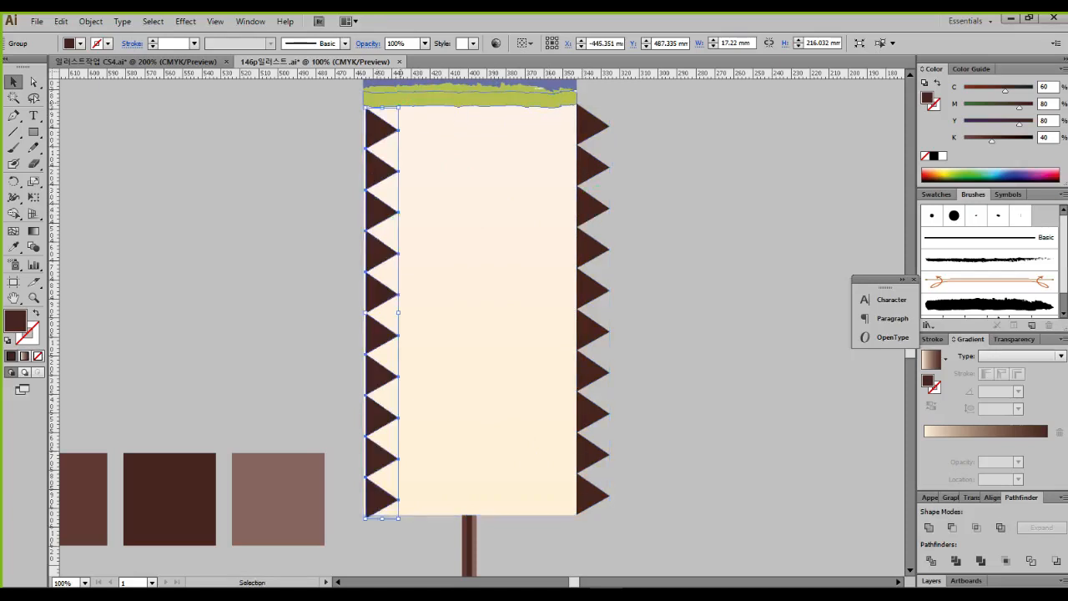
left_click_drag(403, 103, 453, 530)
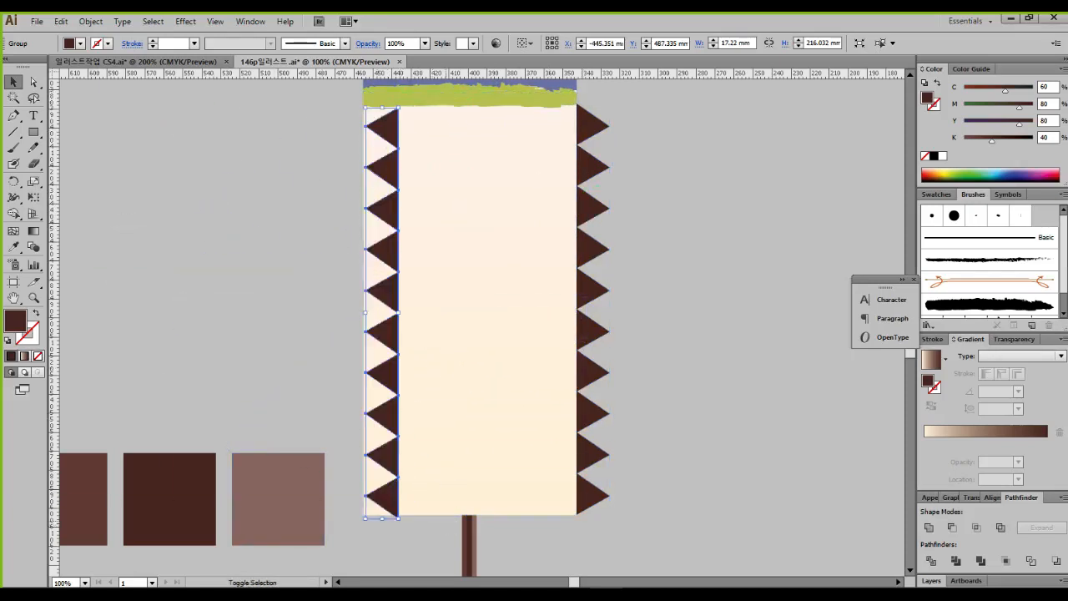
key("ctrl+z")
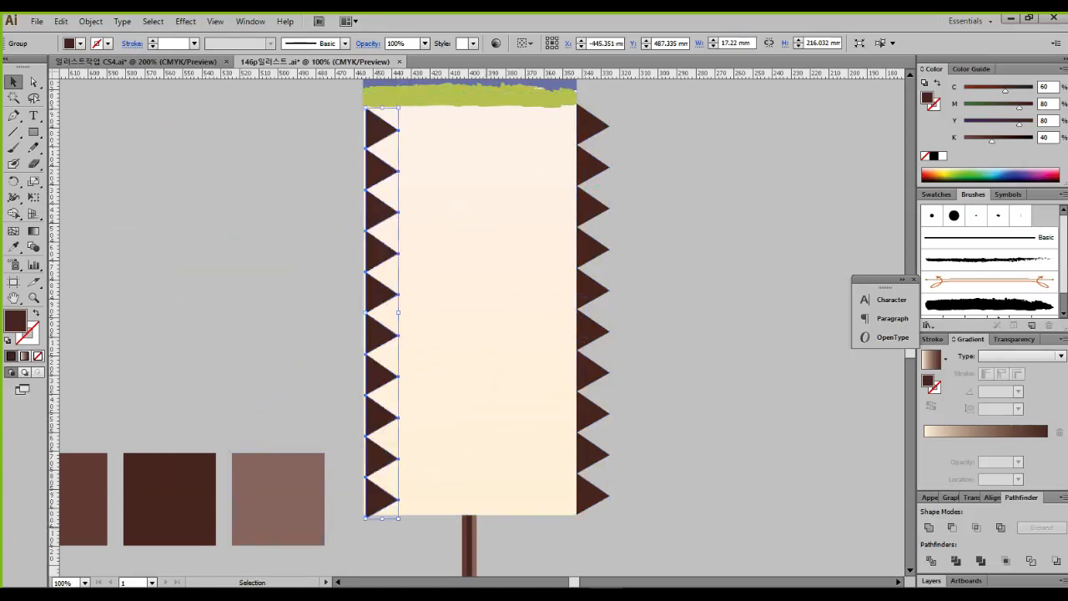
key("Delete")
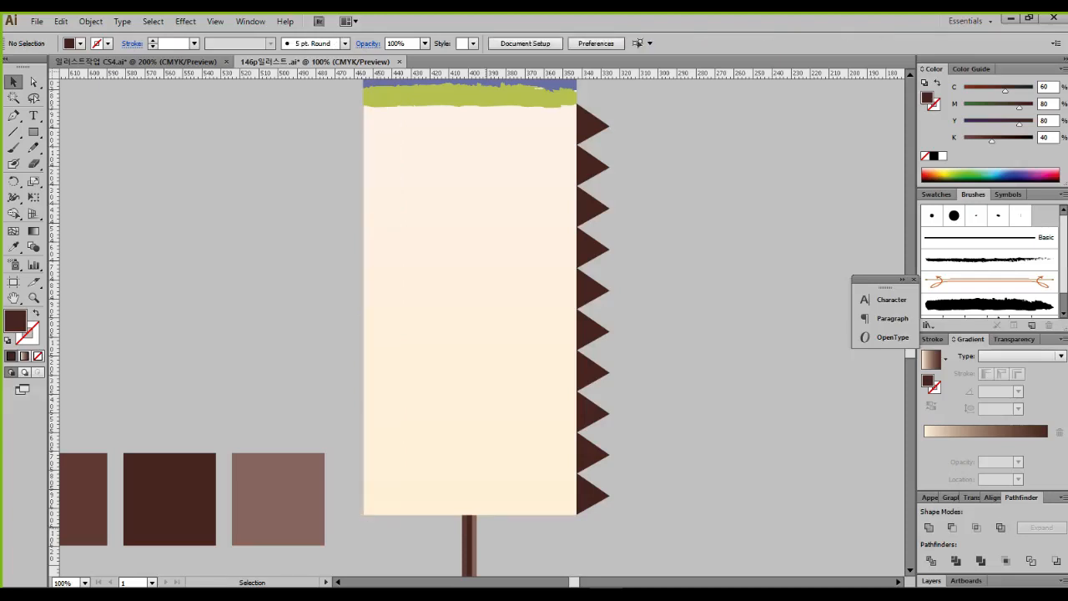
Step: Reflect a copy of the right-hand triangle group across a vertical axis through the middle of the cloth
left_click(591, 332)
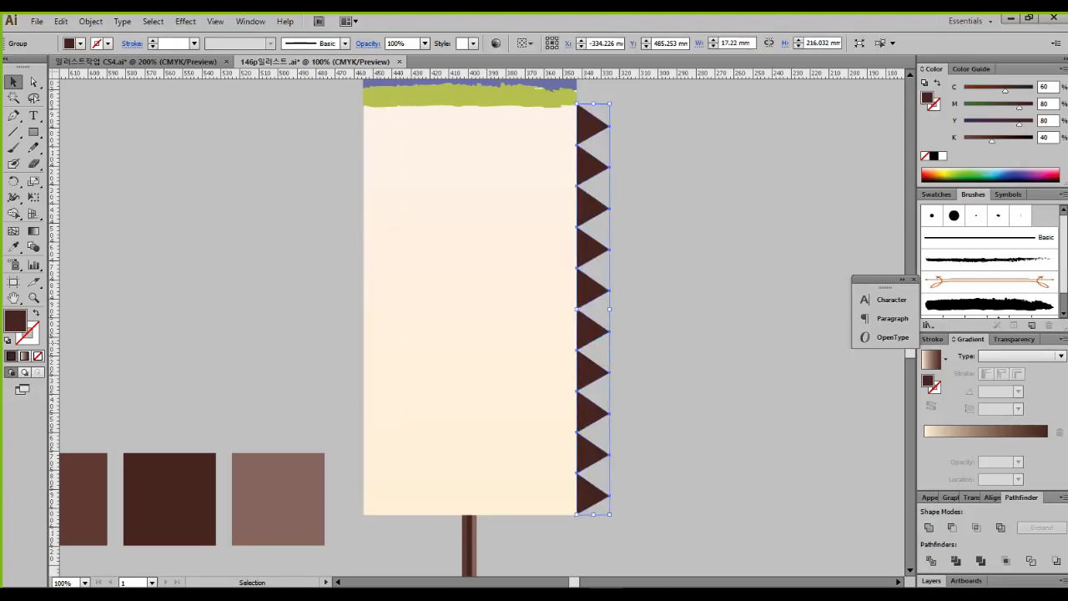
left_click(14, 181)
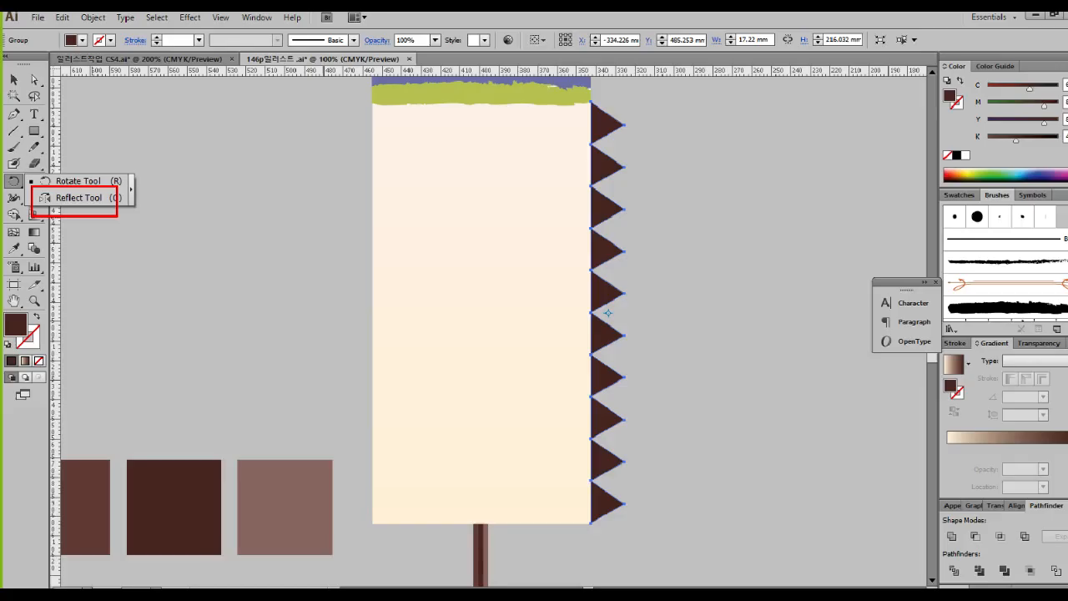
left_click(115, 216)
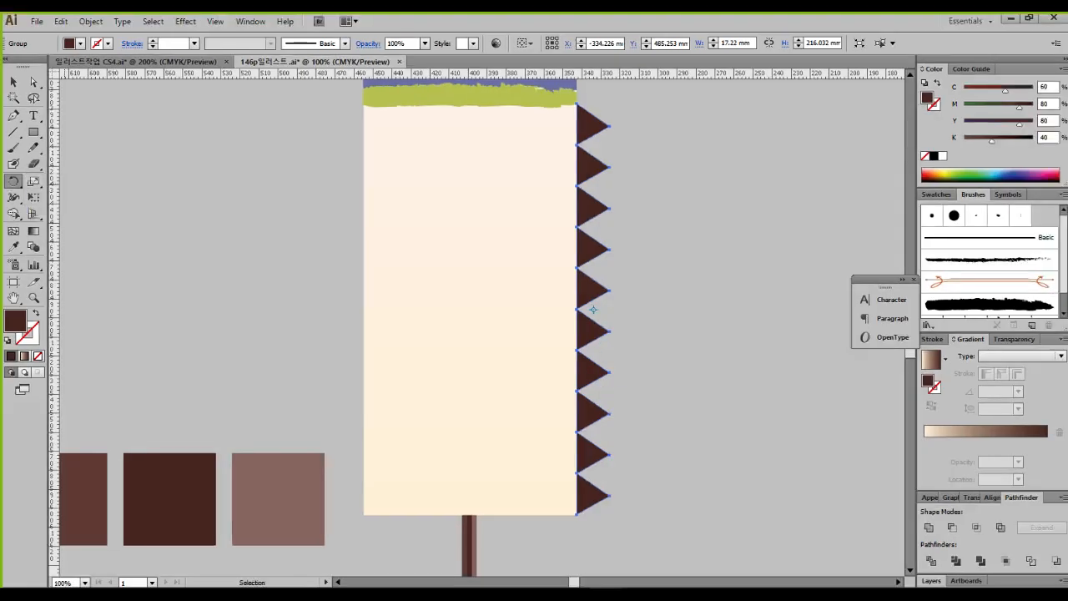
left_click(14, 181)
left_click(85, 197)
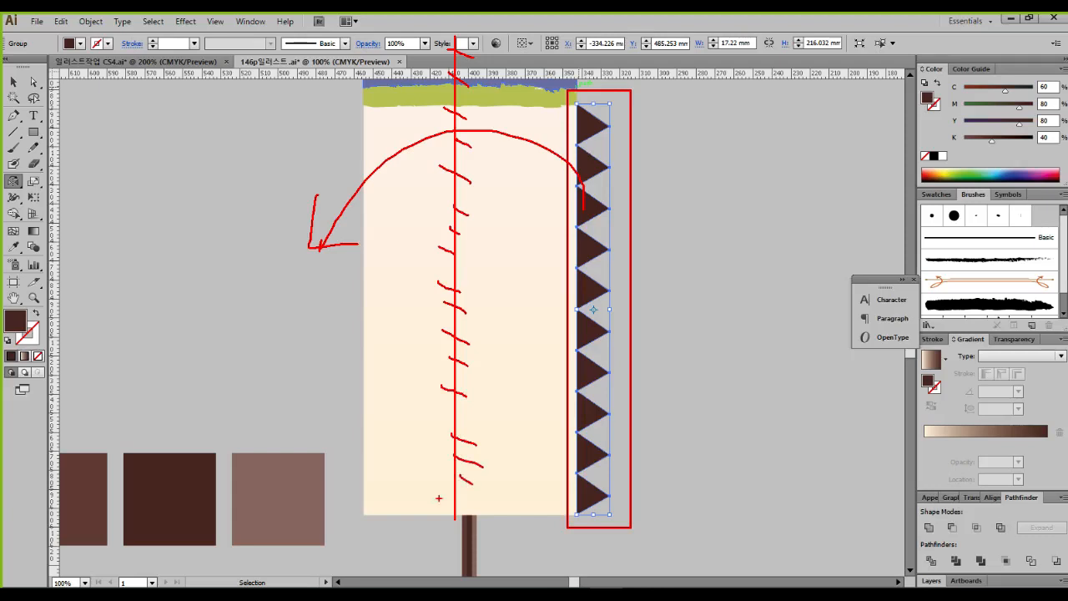
key("Escape")
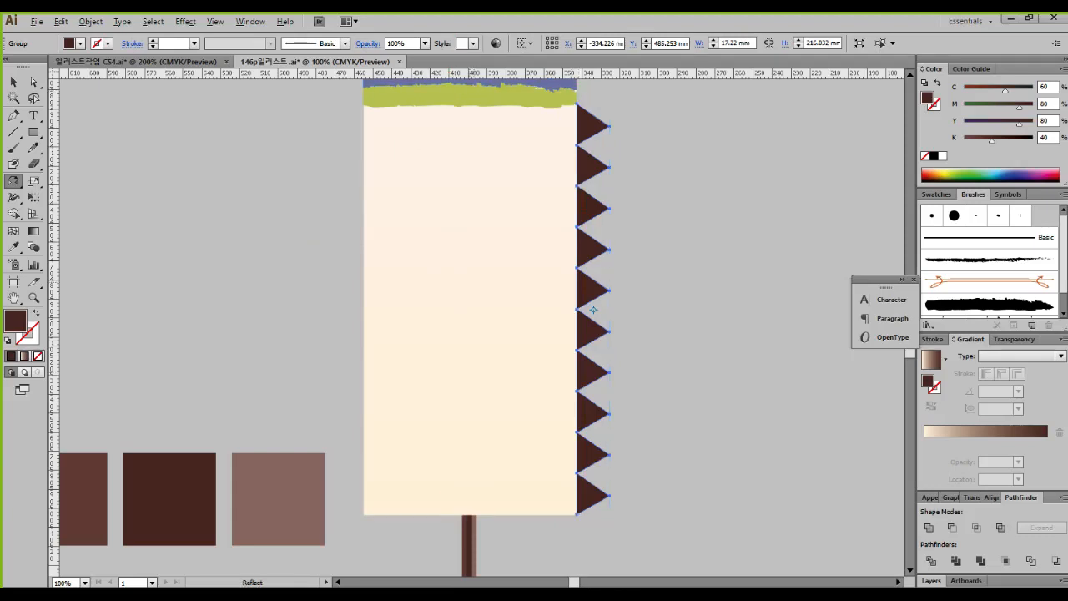
left_click(467, 273, "alt")
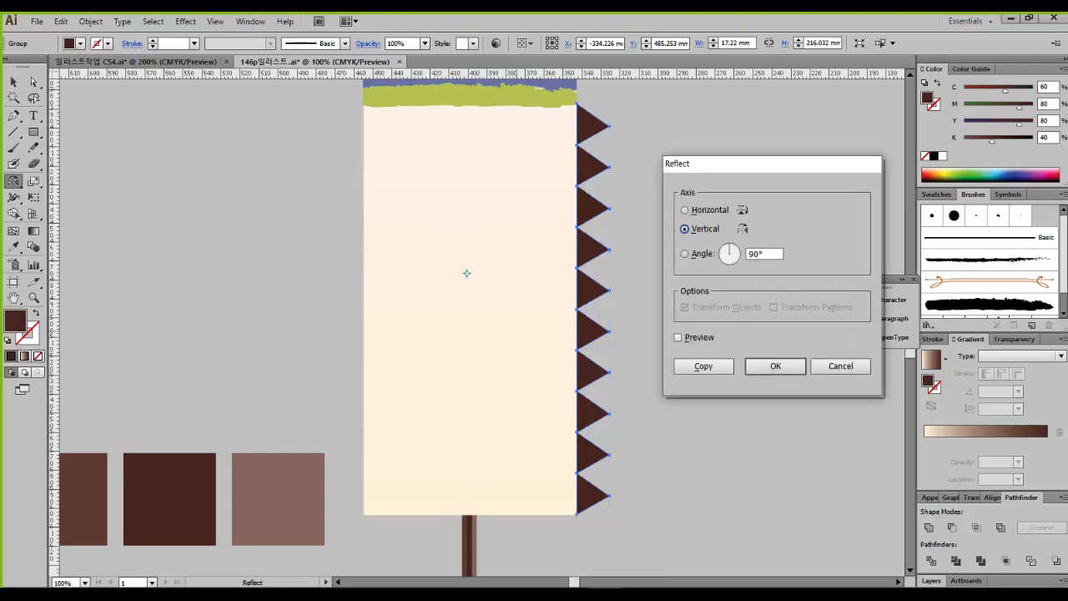
key("alt+p")
key("alt+p")
key("alt+p")
key("alt+p")
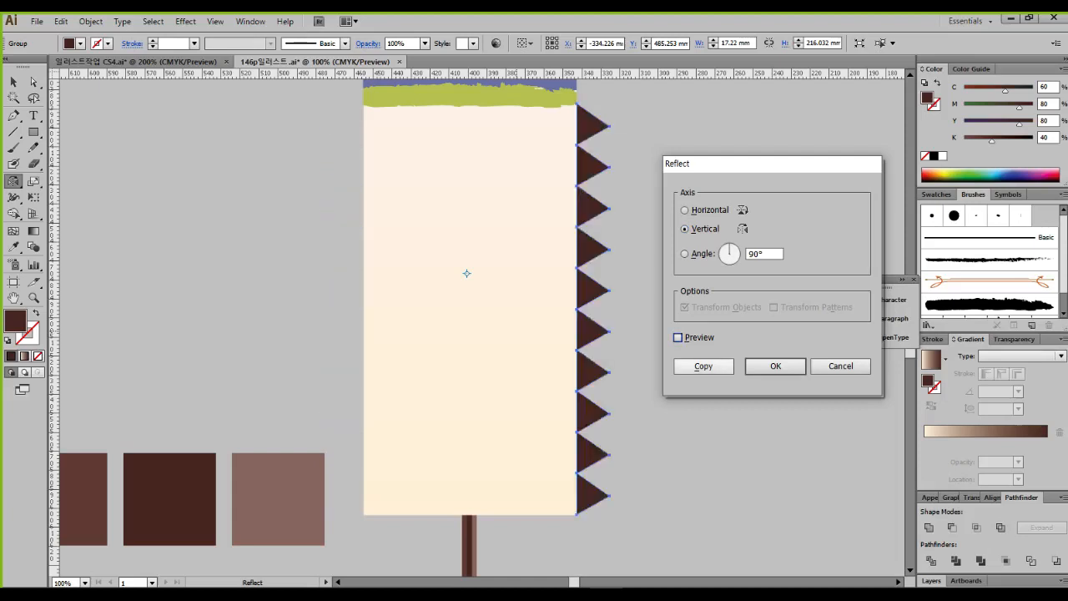
key("alt+c")
key("v")
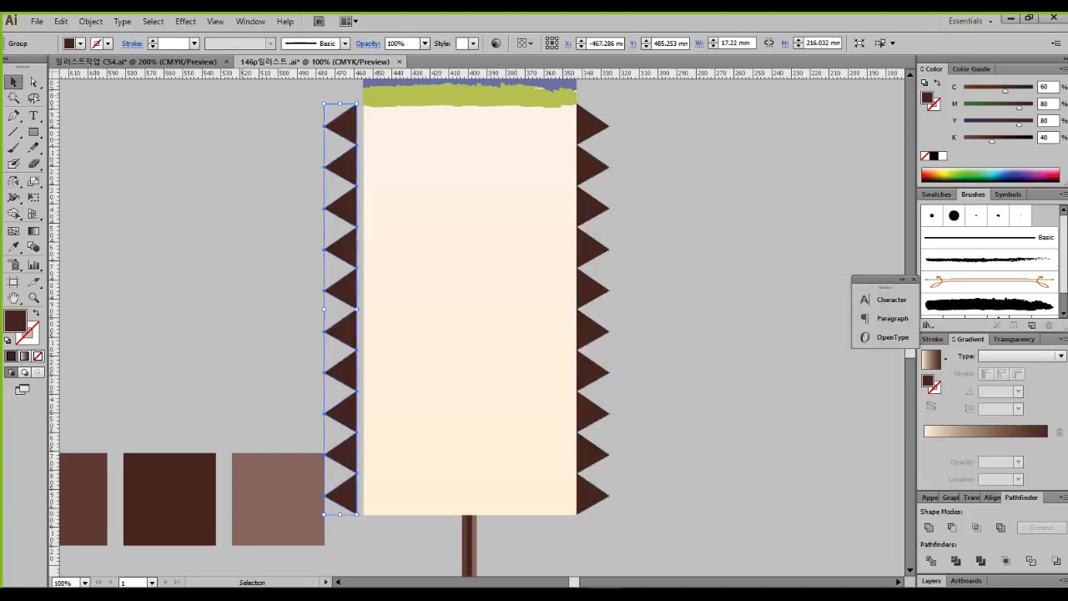
Step: Nudge the mirrored triangle group right until it meets the cloth's left edge, and deselect it
key("Right")
key("Right")
key("Right")
key("Right")
key("Right")
key("Right")
key("Right")
key("Right")
key("Right")
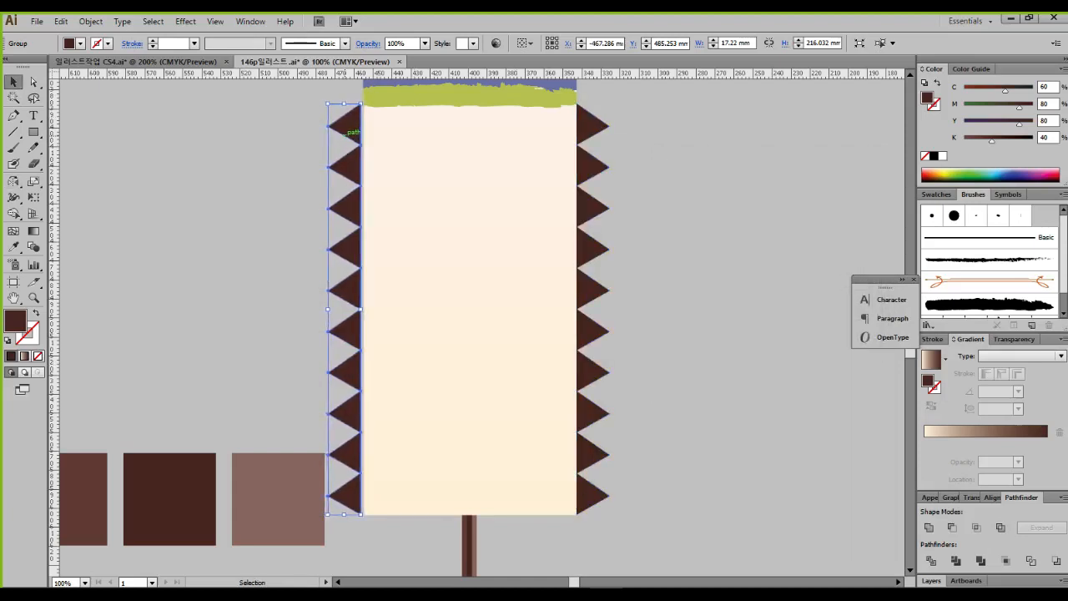
left_click(643, 199)
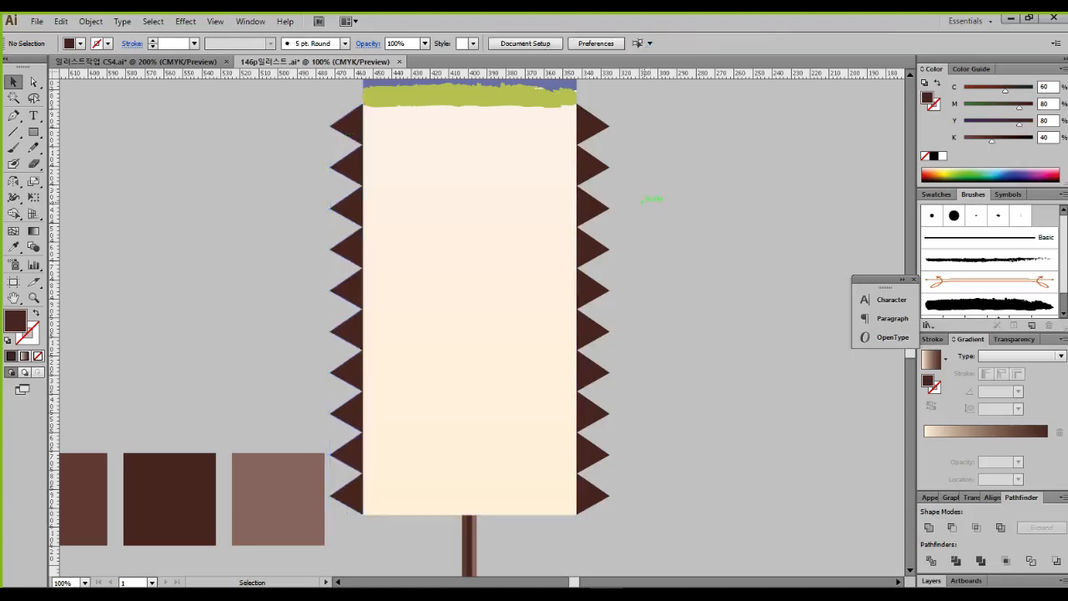
Step: Examine the green arc border at the foot of the reference banner in 일러스트작업 CS4.ai, and return to 146p일러스트.ai
scroll(643, 198, "down", 1, "alt")
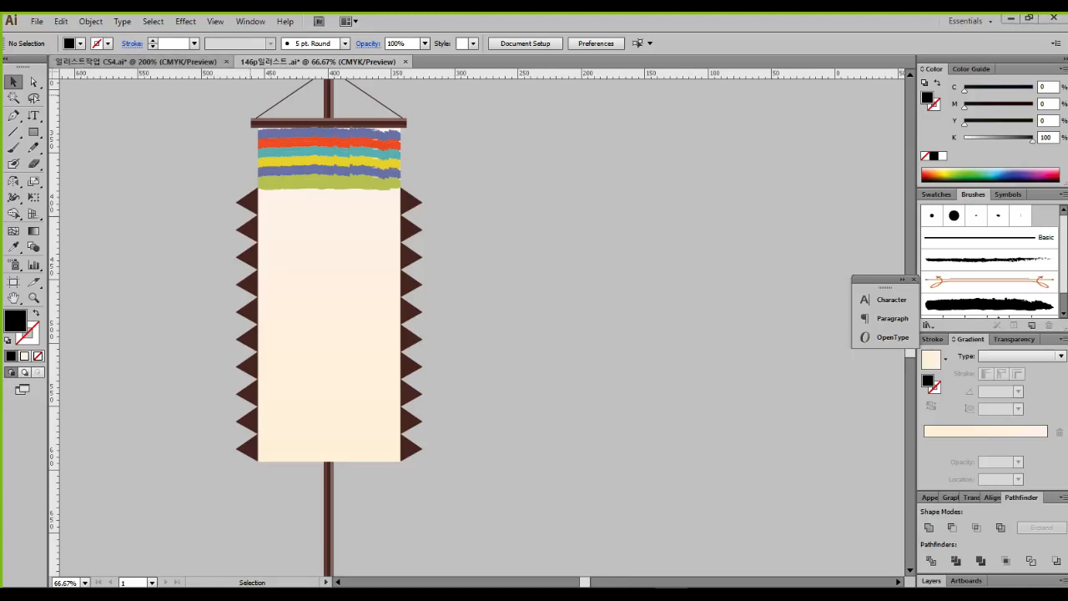
left_click(134, 61)
scroll(361, 328, "up", 3)
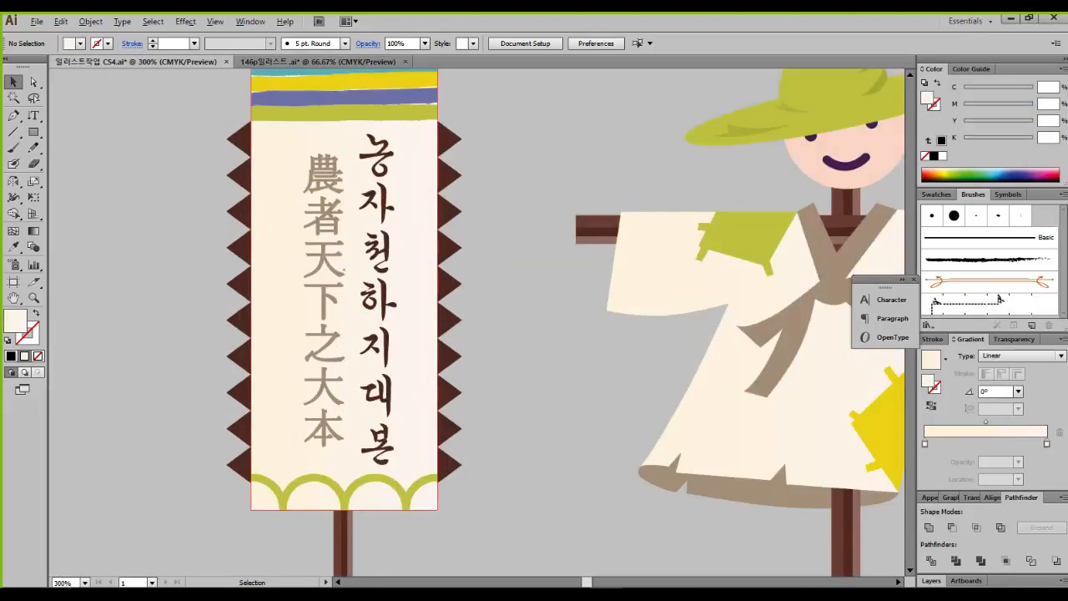
scroll(361, 328, "down", 1)
scroll(355, 334, "down", 3)
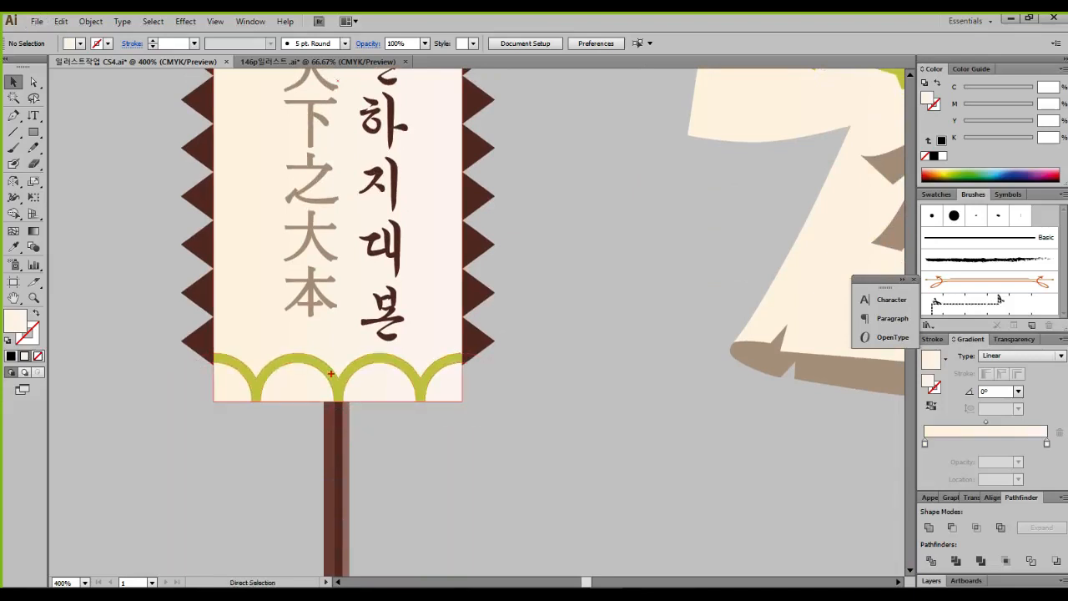
mouse_move(259, 397)
left_mouse_down()
mouse_move(274, 368)
mouse_move(312, 364)
mouse_move(334, 393)
mouse_move(387, 360)
mouse_move(429, 401)
mouse_move(456, 359)
left_mouse_up()
left_click_drag(261, 402, 200, 361)
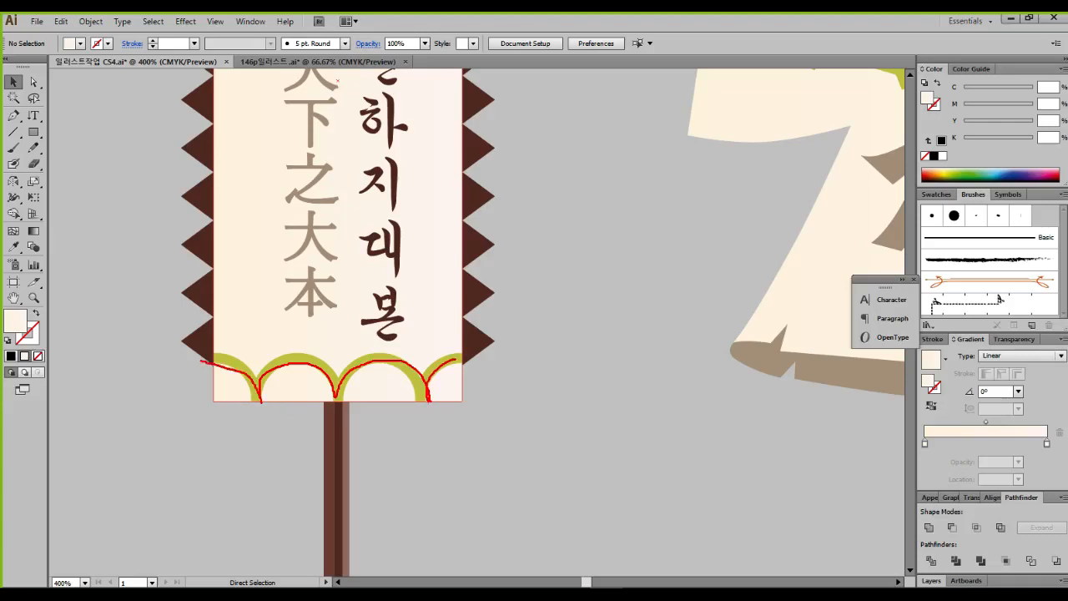
key("Escape")
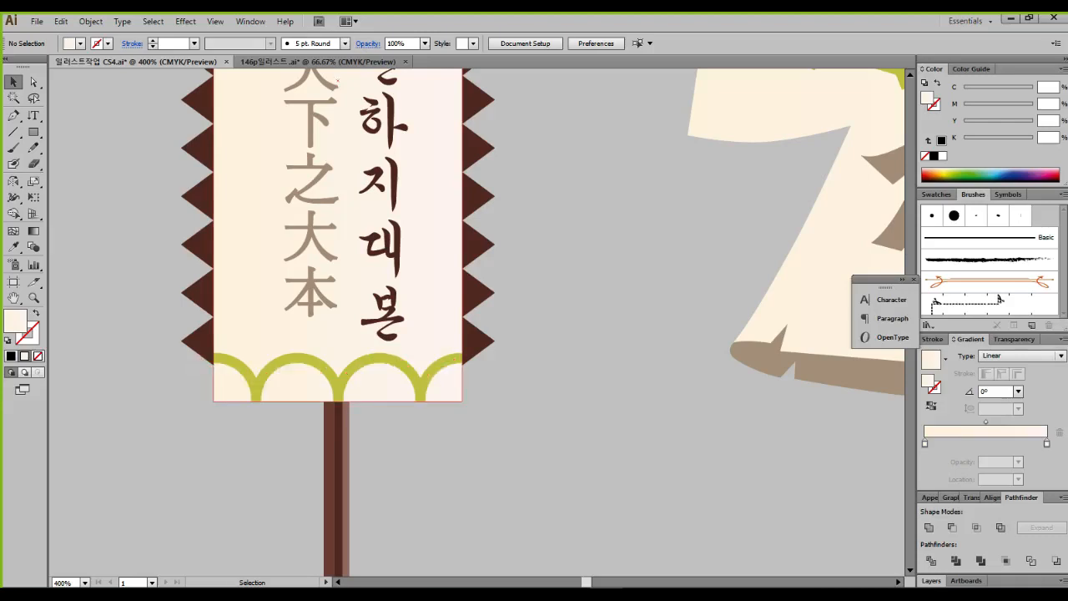
left_click(317, 61)
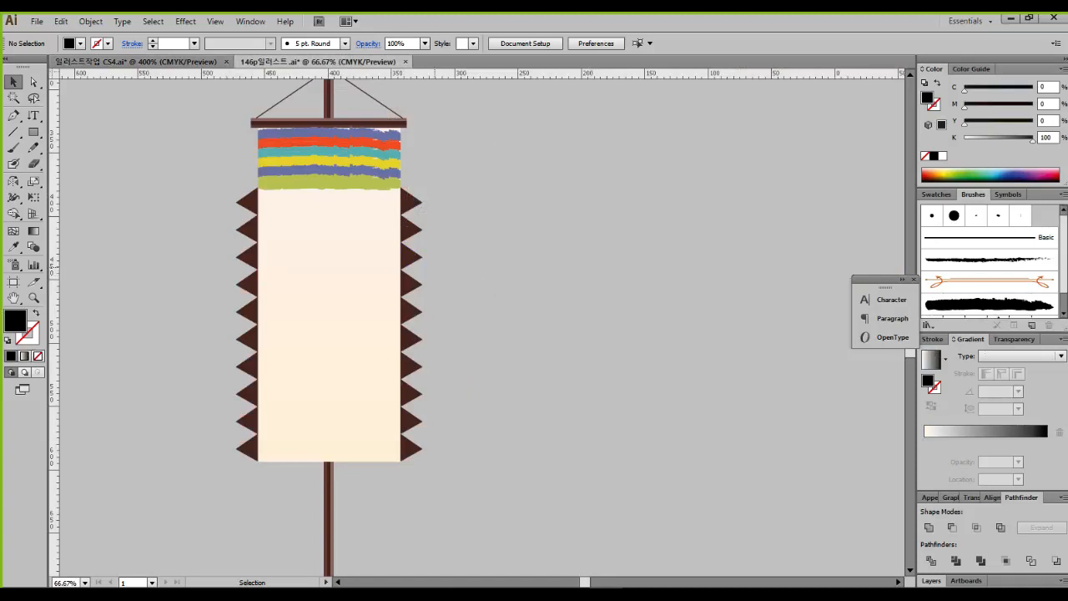
scroll(452, 346, "up", 2)
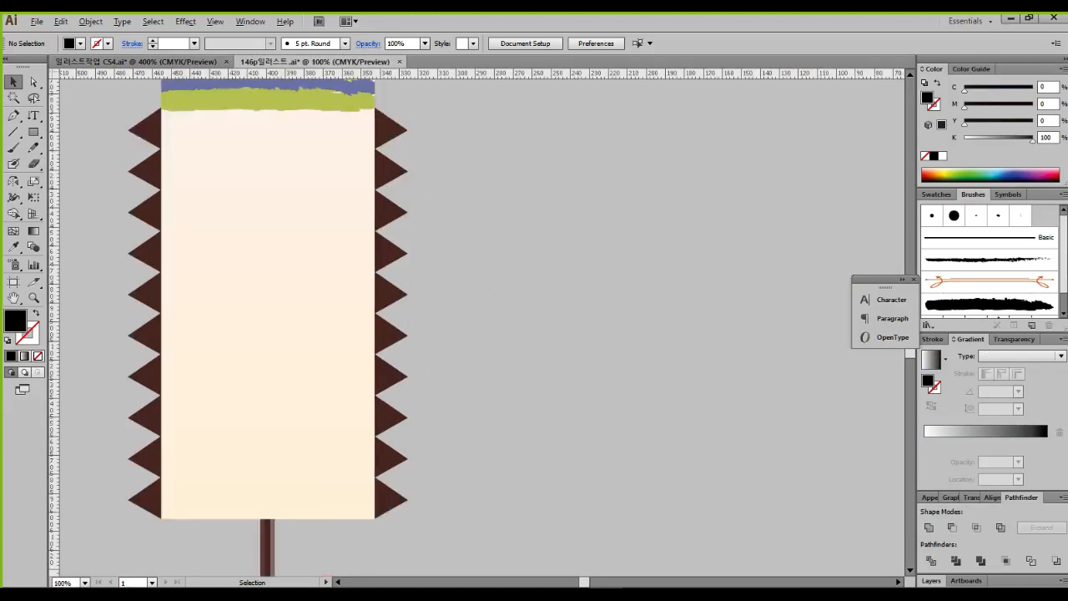
key("space")
left_click_drag(367, 472, 615, 236)
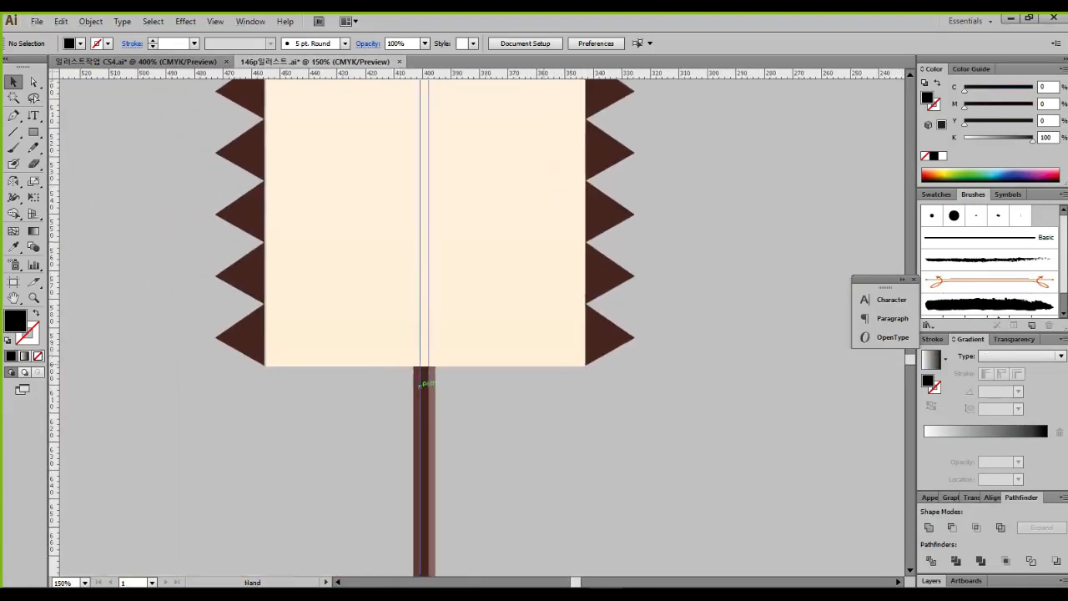
left_click(492, 265)
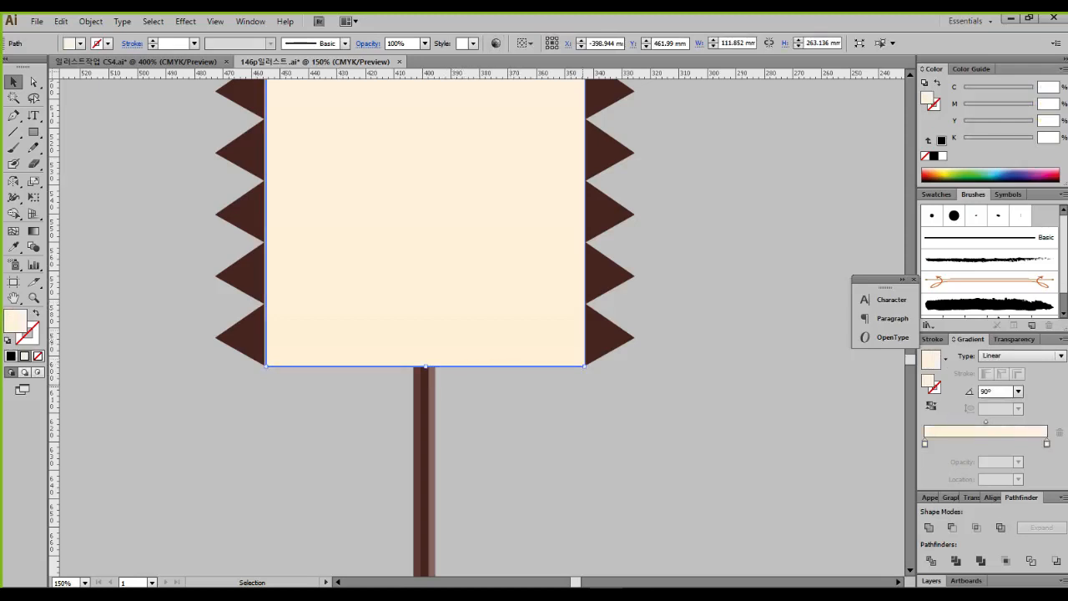
key("a")
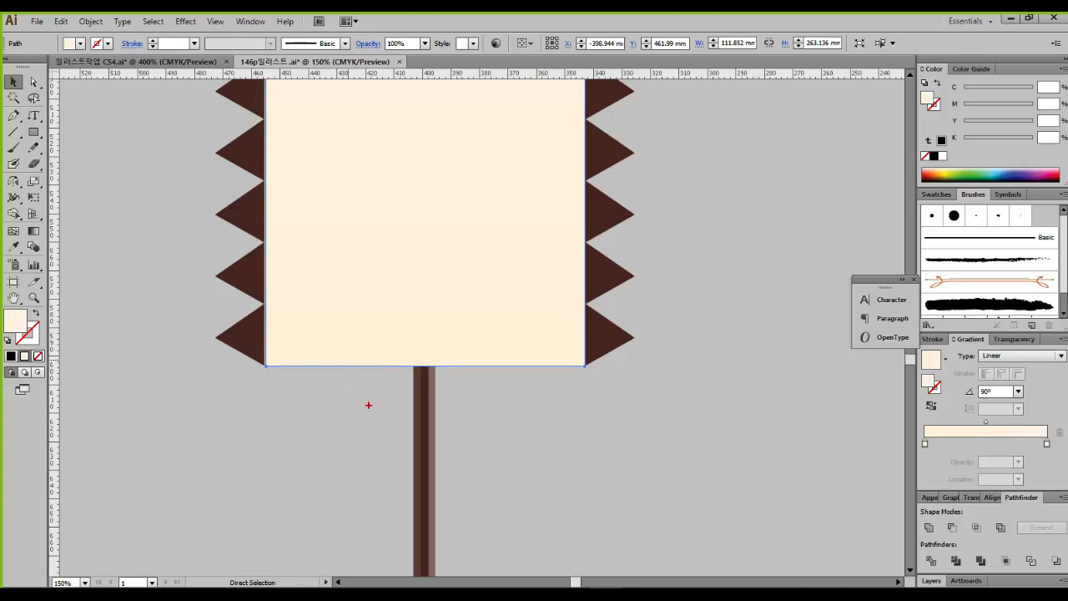
mouse_move(359, 414)
left_mouse_down()
mouse_move(315, 335)
mouse_move(355, 317)
mouse_move(403, 331)
mouse_move(419, 362)
mouse_move(375, 408)
left_mouse_up()
mouse_move(524, 402)
left_mouse_down()
mouse_move(441, 395)
mouse_move(431, 355)
mouse_move(461, 317)
mouse_move(525, 326)
mouse_move(507, 426)
left_mouse_up()
mouse_move(619, 406)
left_mouse_down()
mouse_move(561, 400)
mouse_move(605, 317)
mouse_move(611, 424)
left_mouse_up()
mouse_move(314, 387)
left_mouse_down()
mouse_move(196, 423)
mouse_move(197, 343)
mouse_move(268, 319)
mouse_move(305, 365)
left_mouse_up()
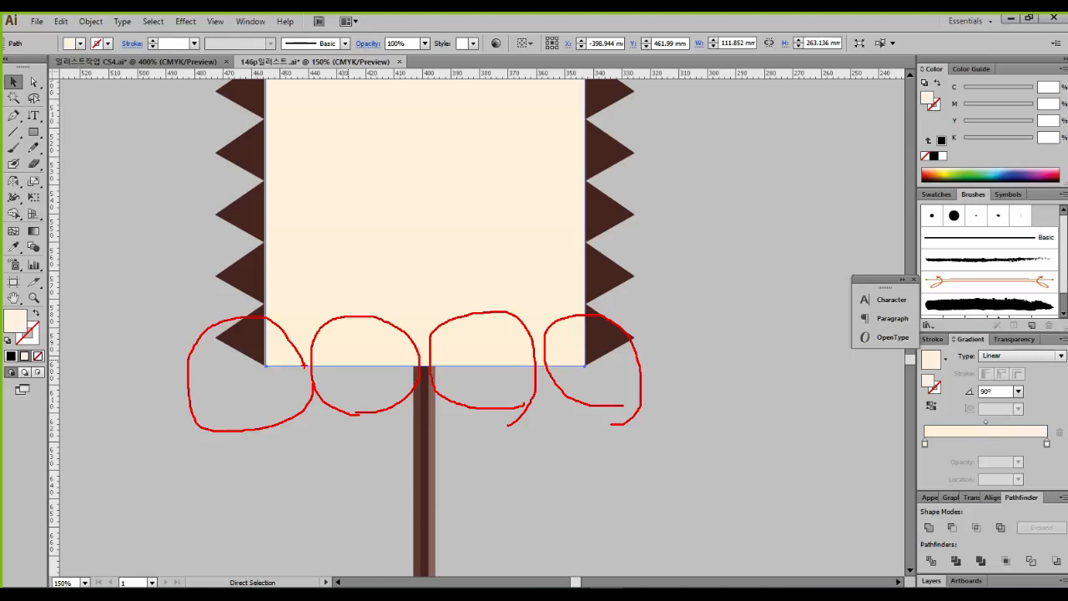
key("Escape")
Step: Select the pole and both side triangle groups together and lock them
left_click(604, 335)
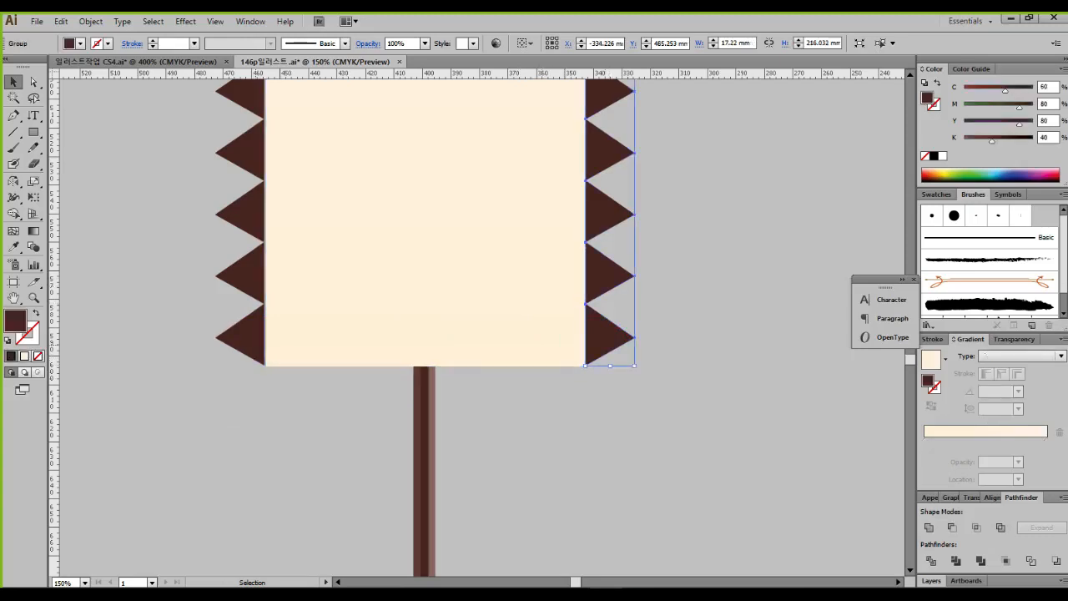
left_click(244, 277)
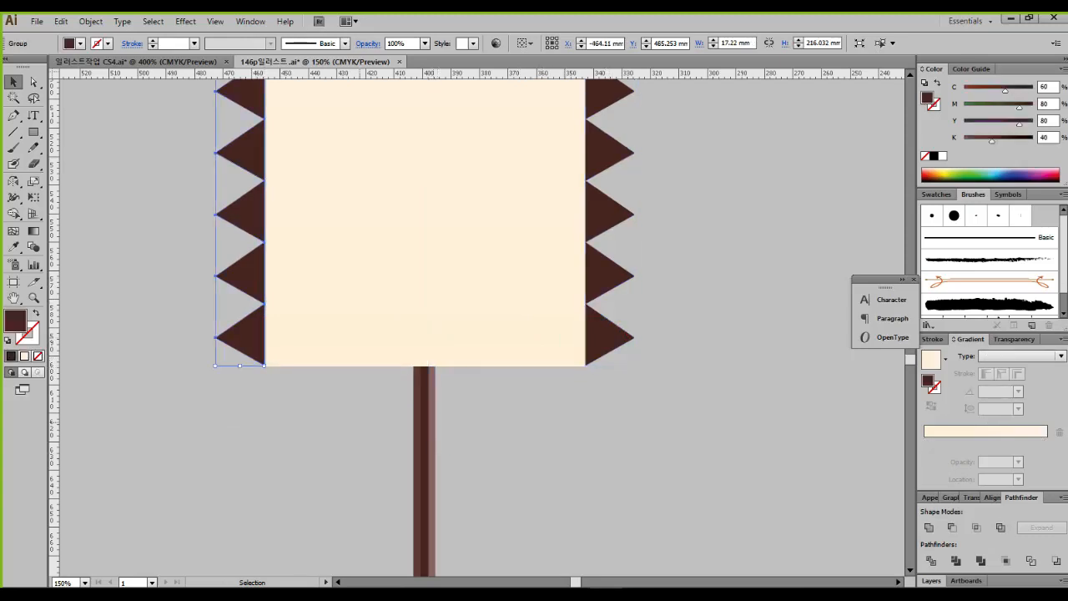
left_click(426, 466)
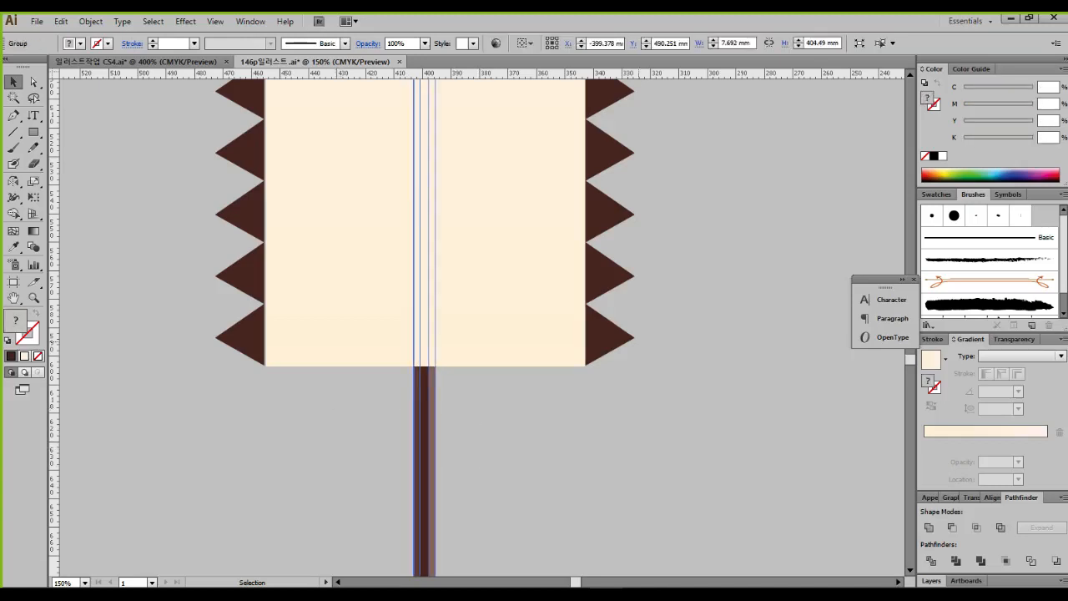
left_click(612, 340, "shift")
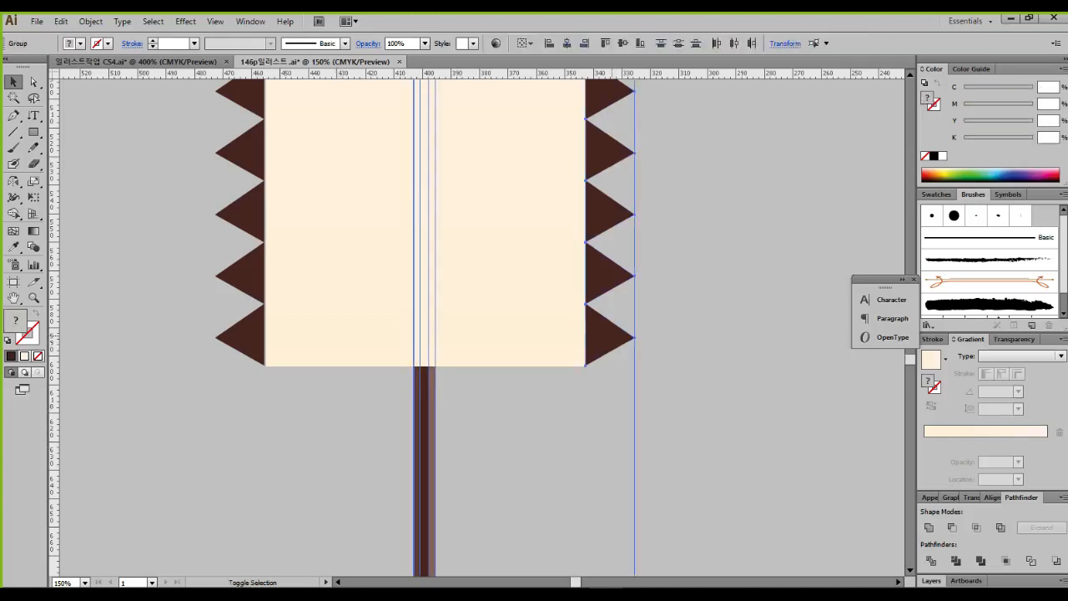
left_click(237, 338, "shift")
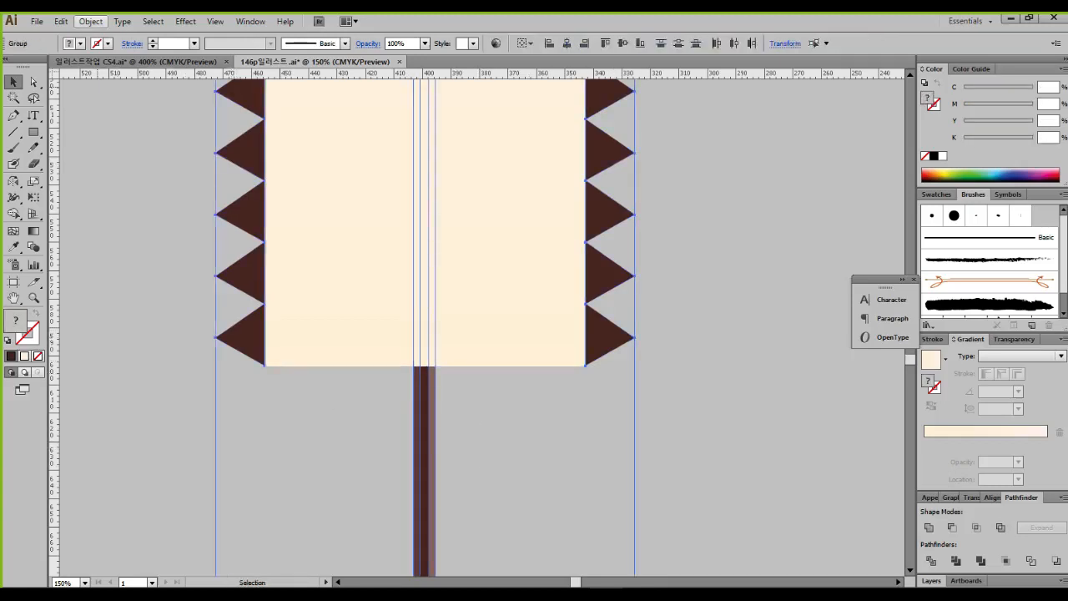
left_click(90, 20)
mouse_move(167, 100)
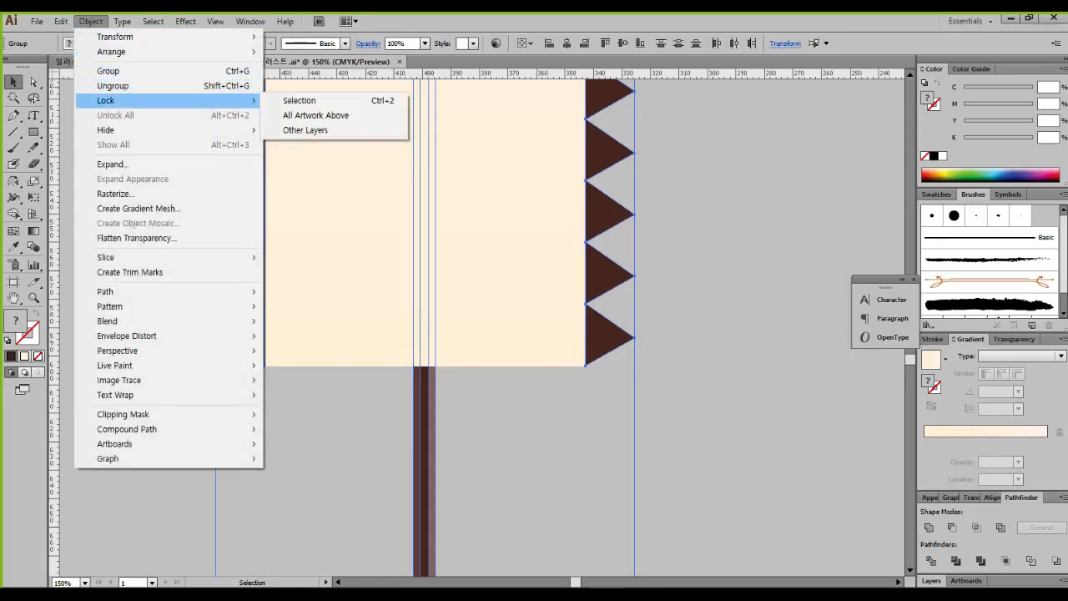
left_click(299, 101)
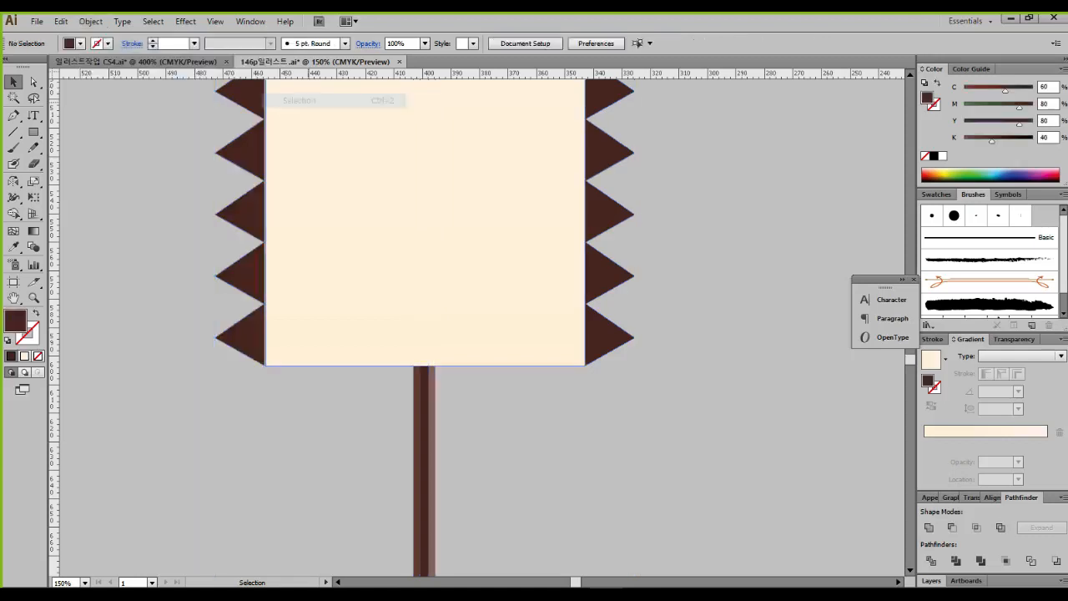
left_click_drag(634, 365, 620, 250)
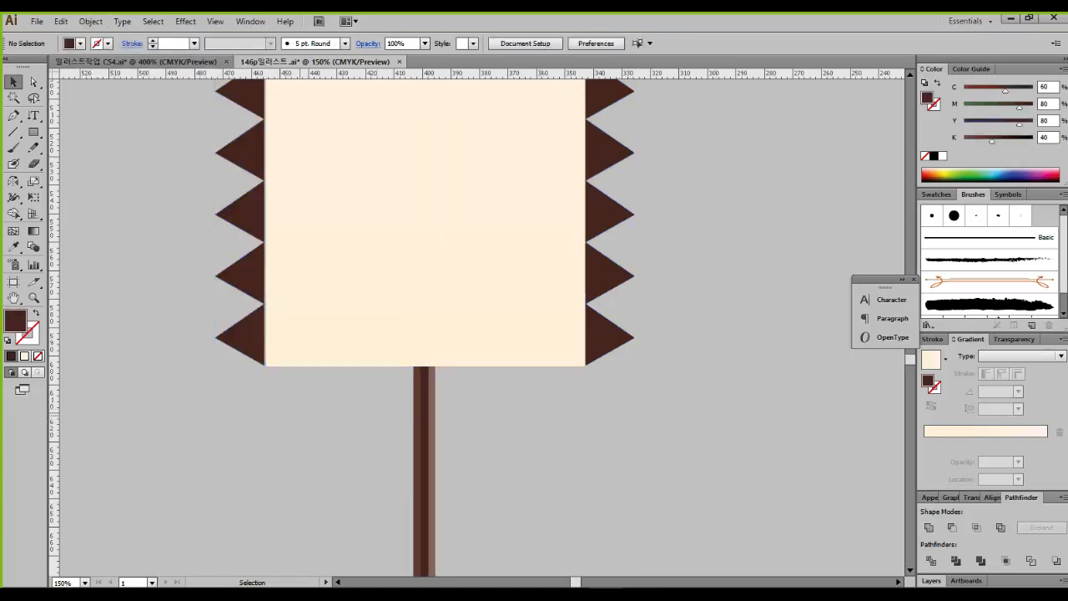
Step: Draw a circle about 38 mm in diameter with the Ellipse tool, straddling the cloth's bottom edge beside the pole
key("shift+e")
left_click_drag(33, 132, 96, 163)
left_click_drag(321, 326, 431, 417)
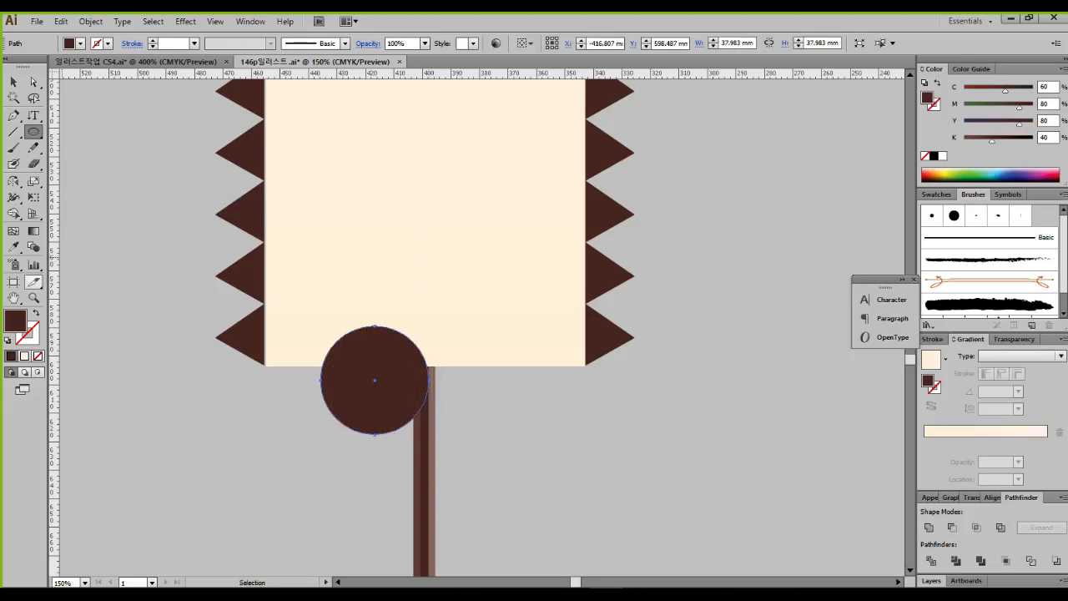
Step: Turn the circle's brown fill into an outline with a 12 pt stroke, and make the stroke the active colour
left_click(35, 313)
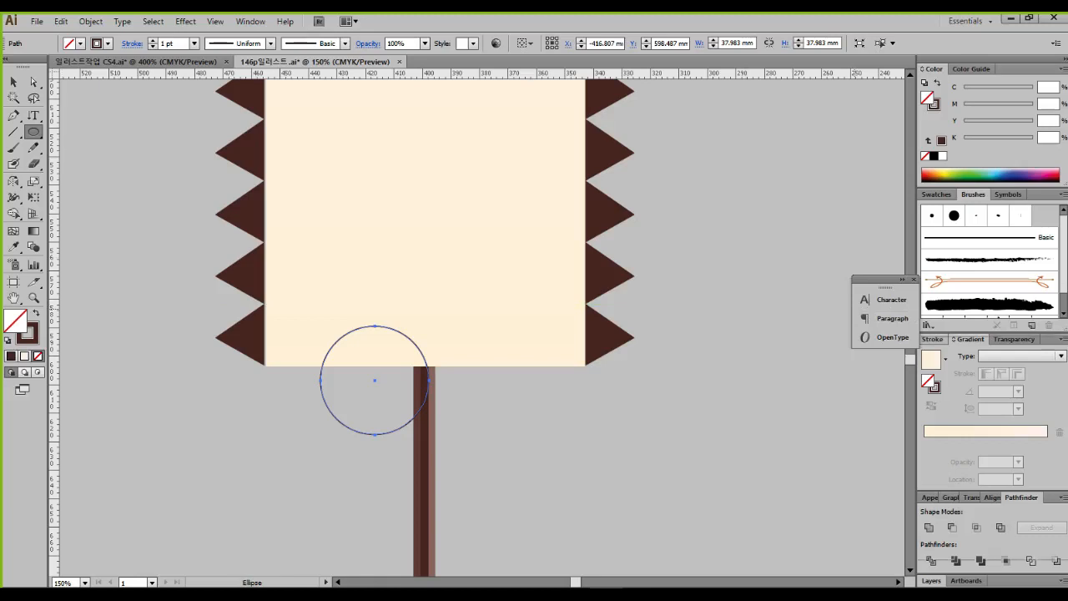
left_click(934, 339)
left_click(967, 356)
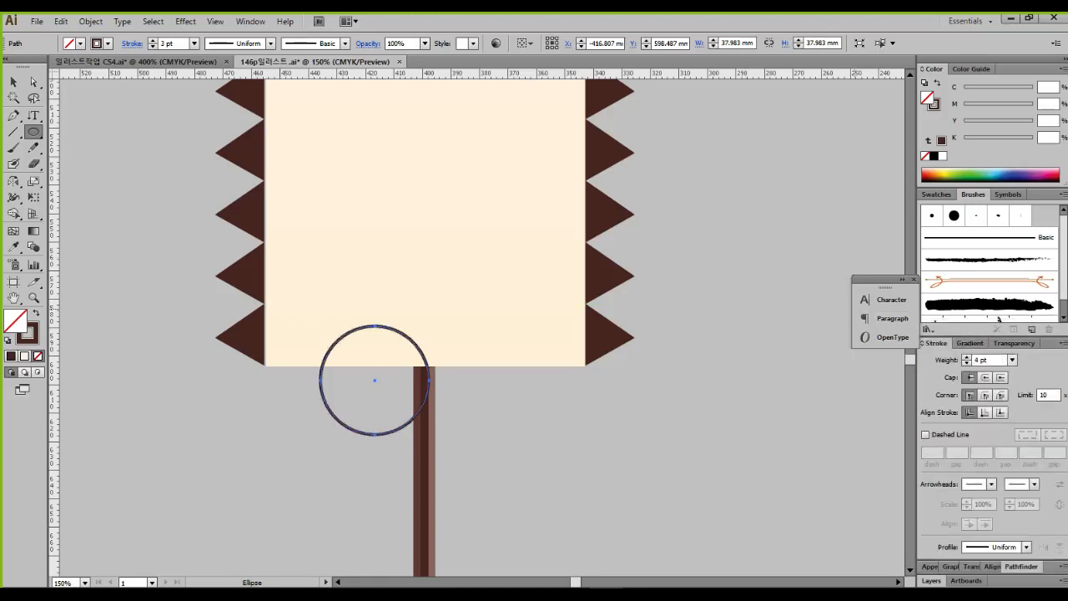
left_click(967, 357)
left_click(967, 357)
left_click(966, 356)
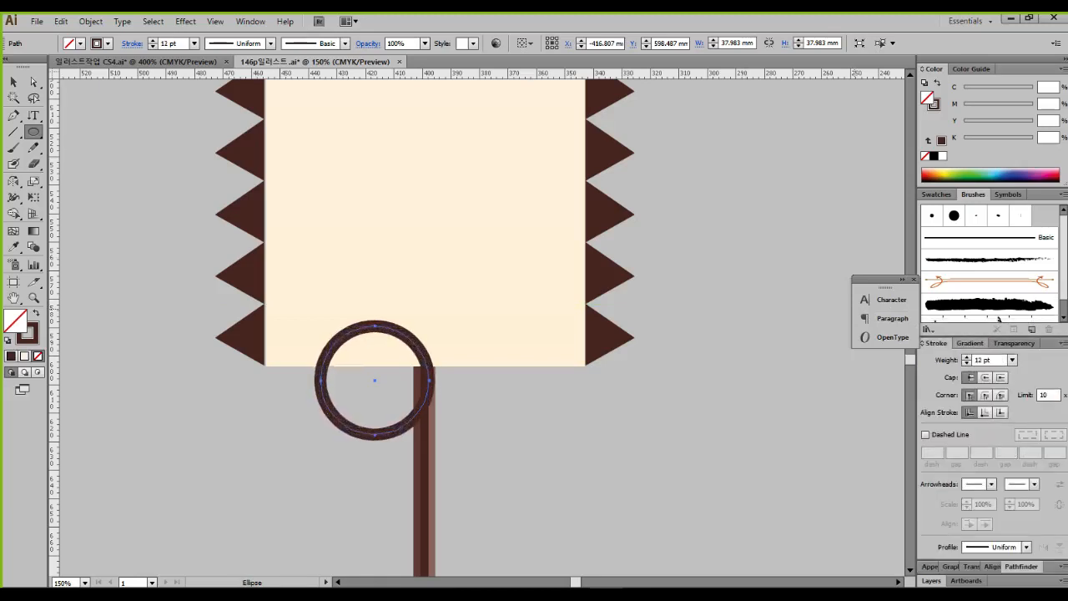
key("v")
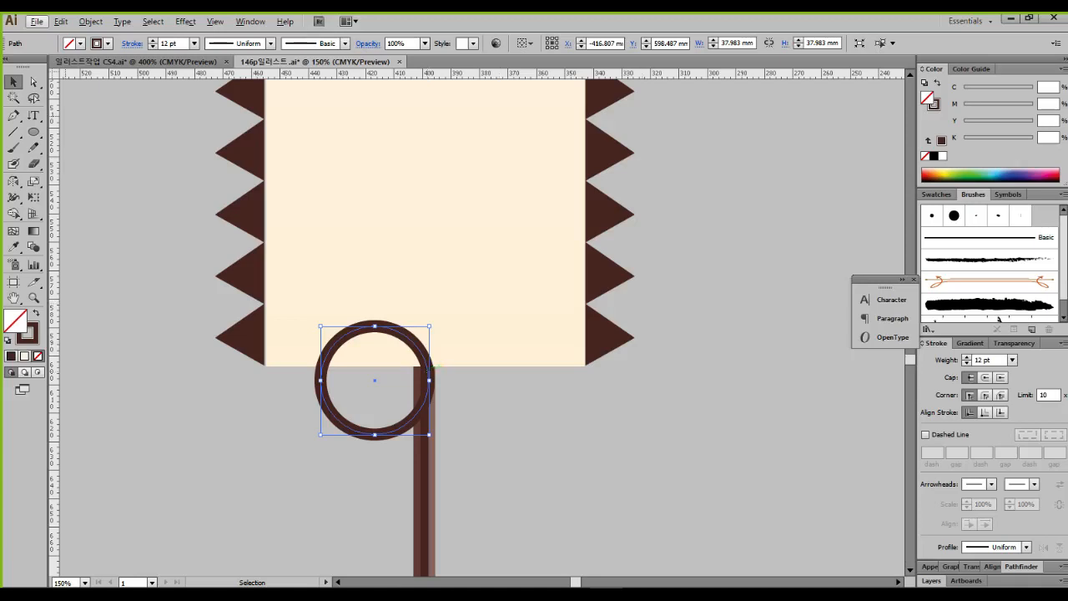
key("x")
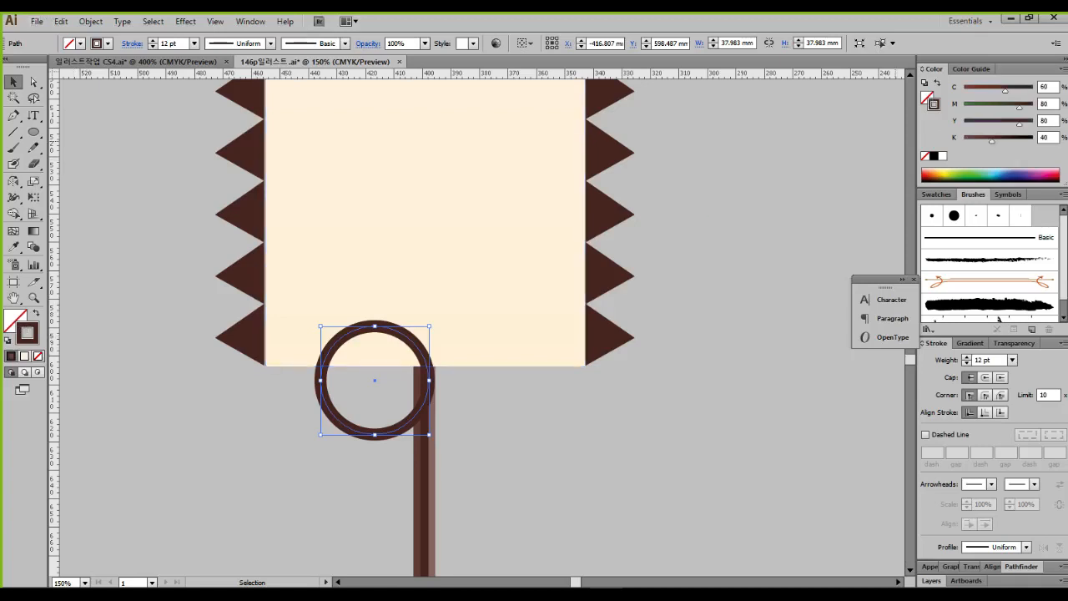
Step: Set the circle's stroke colour to a yellow-green with C 30, M 10, Y 80 and K 0
double_click(1046, 87)
type("30")
key("Tab")
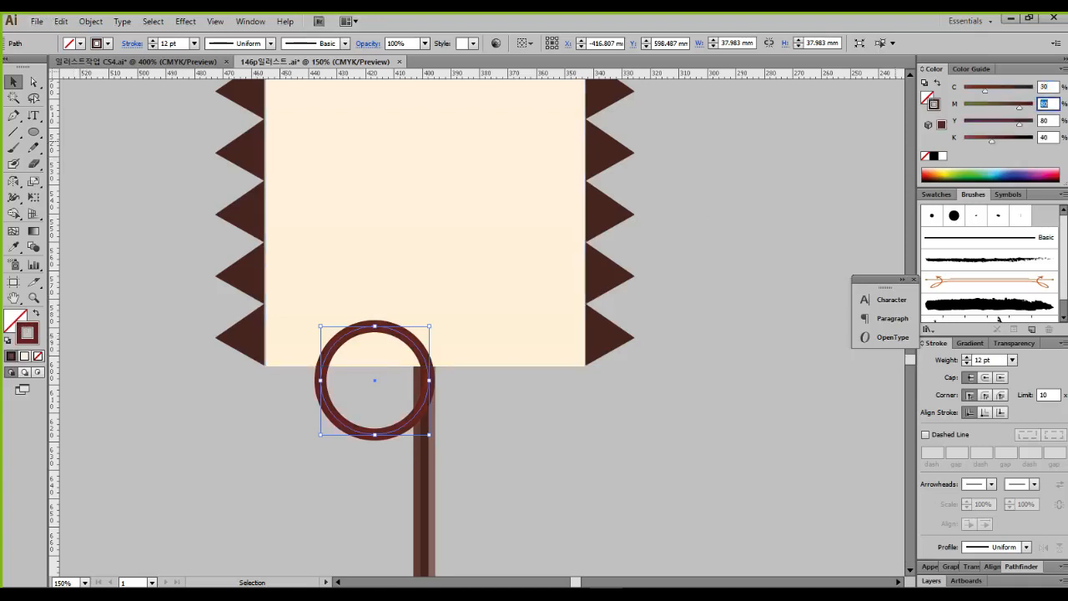
type("10")
key("Tab")
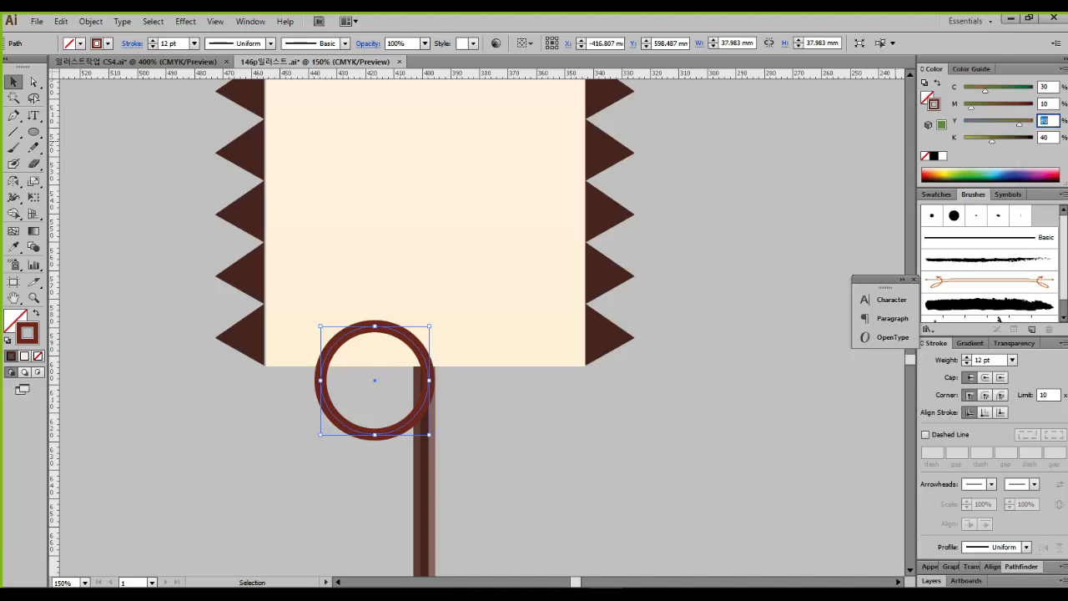
type("8")
key("Tab")
key("shift+Tab")
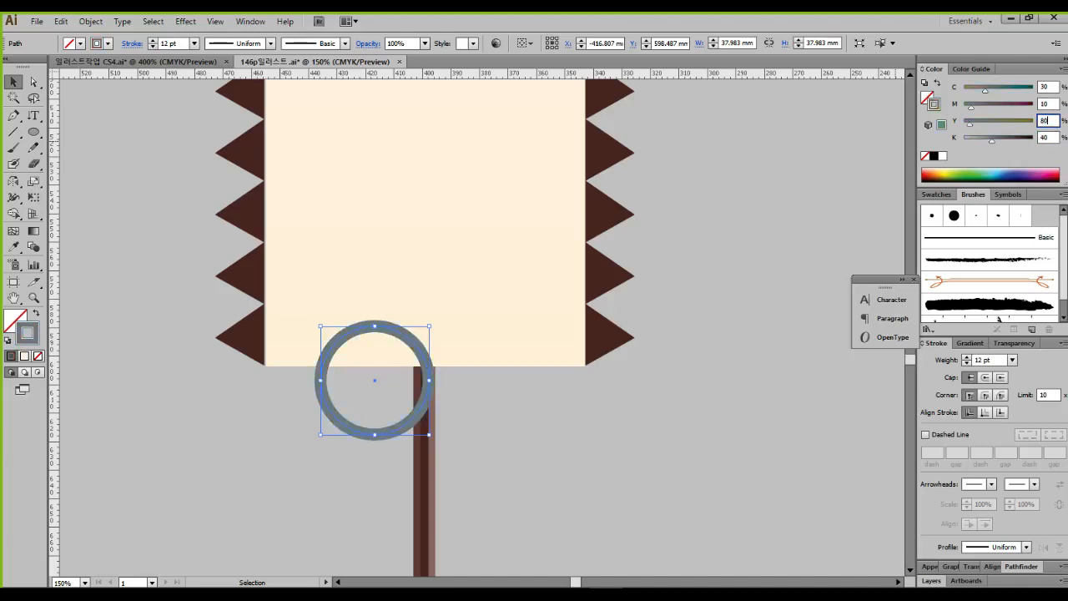
type("80")
key("Tab")
type("0")
key("Return")
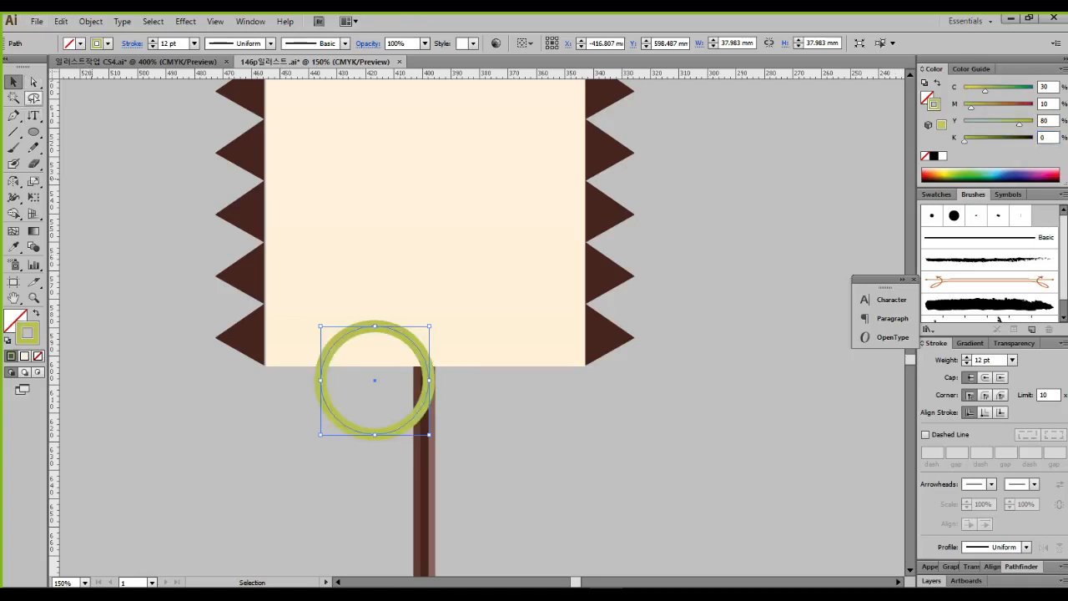
Step: Duplicate the green circle into a row of four touching circles and raise the row until its centres lie on the cloth's bottom edge
left_click_drag(431, 381, 330, 397)
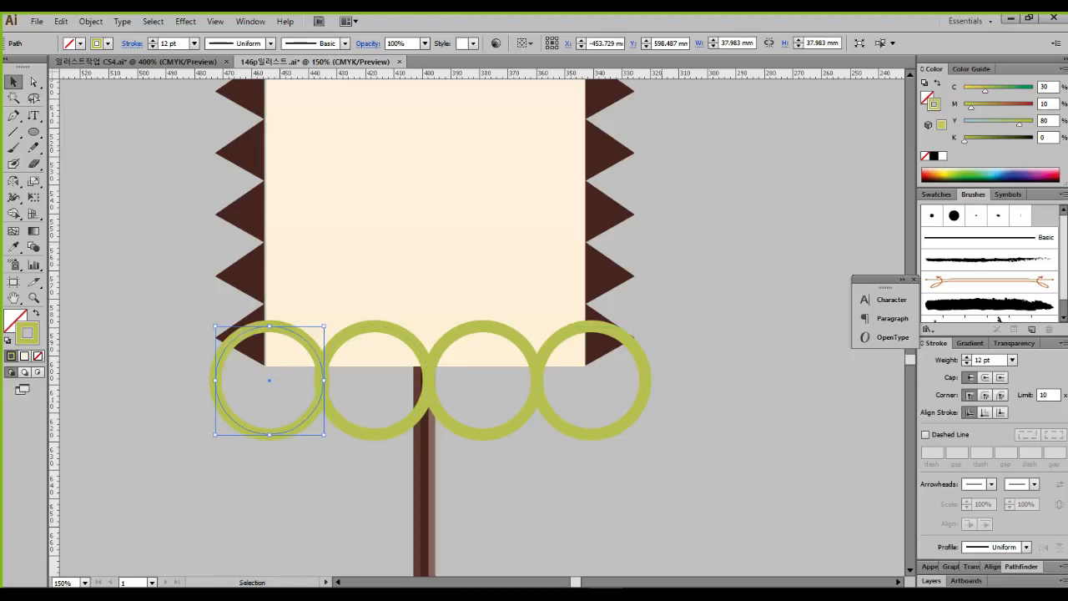
left_click_drag(707, 479, 168, 385)
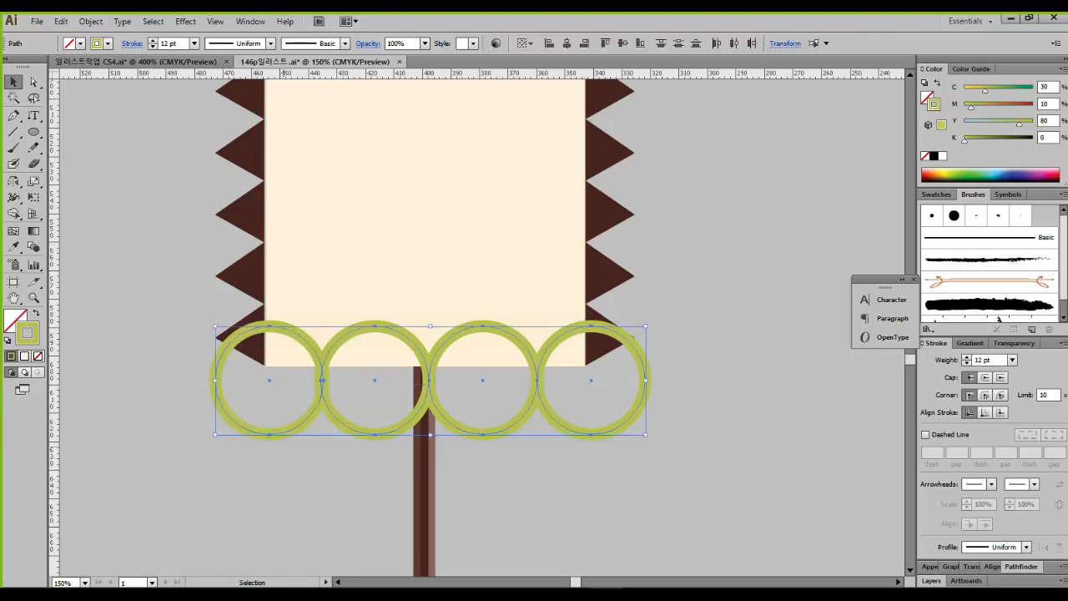
key("Up")
key("Up")
key("Up")
key("Up")
key("Up")
key("Up")
key("Up")
key("Up")
key("Up")
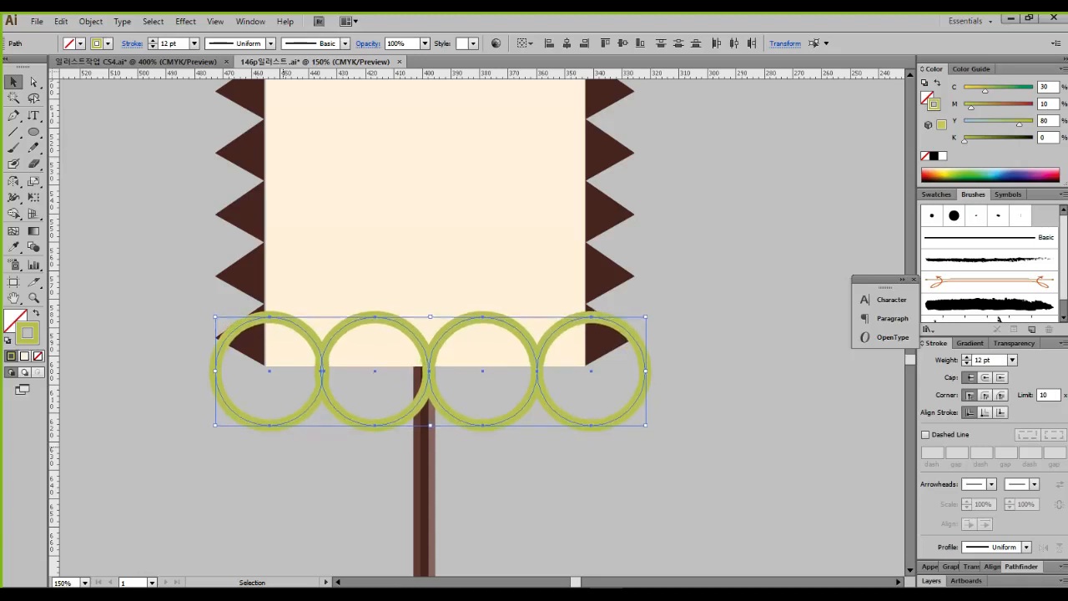
key("Up")
Step: Nudge the four circles sideways so the outer circles are centred on the cloth's side edges
key("ctrl+a")
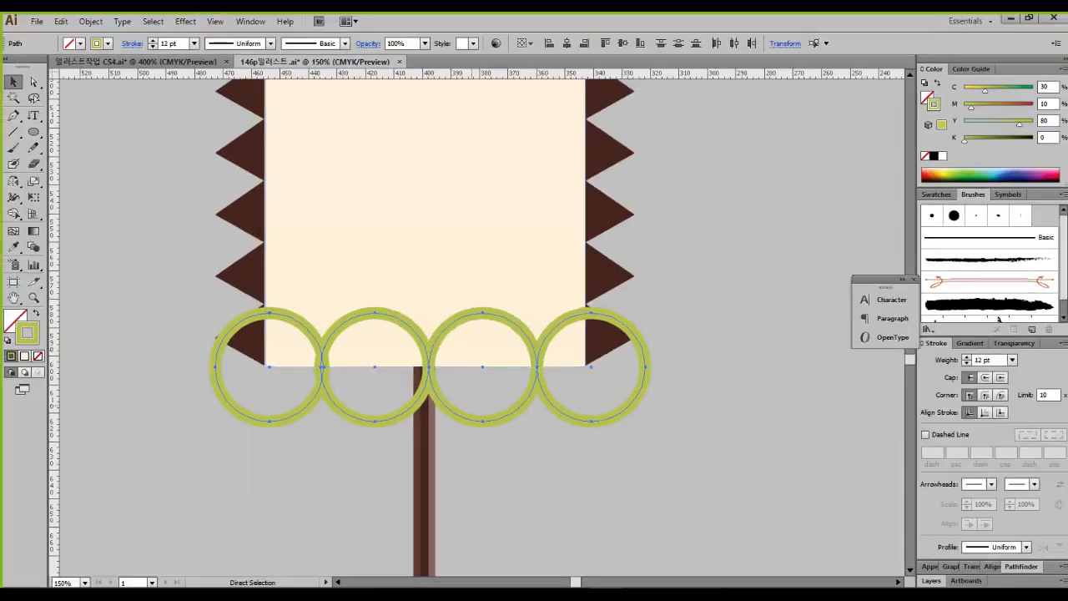
key("Left")
key("Left")
key("Left")
key("Left")
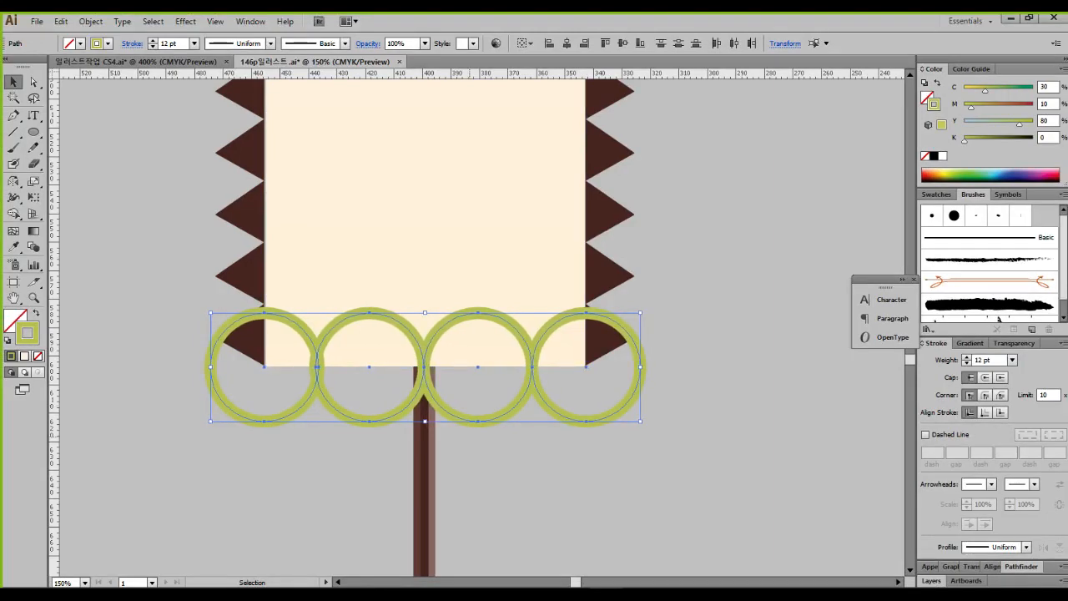
key("a")
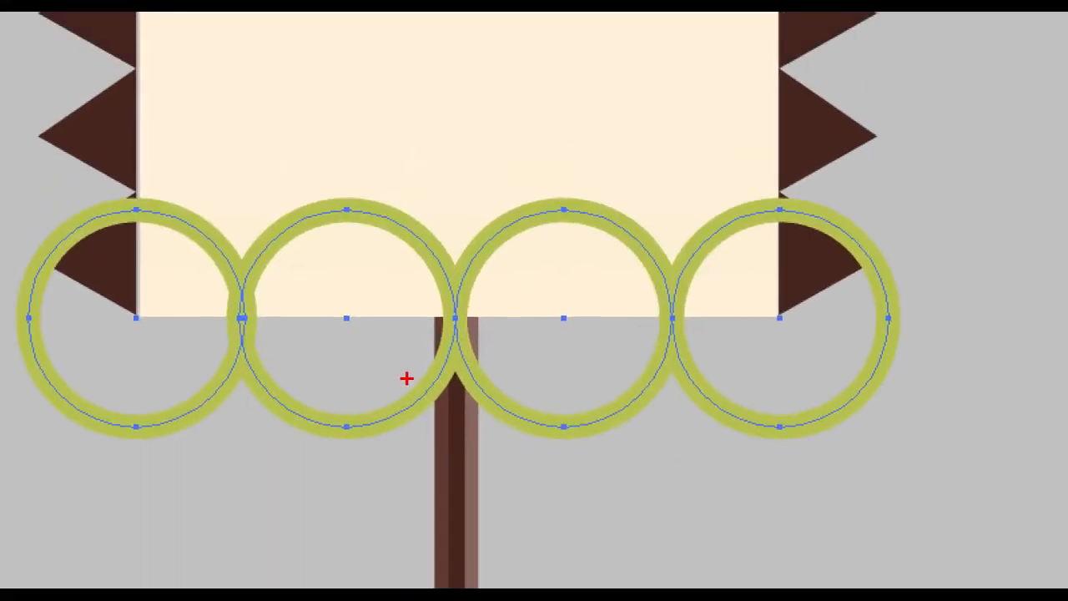
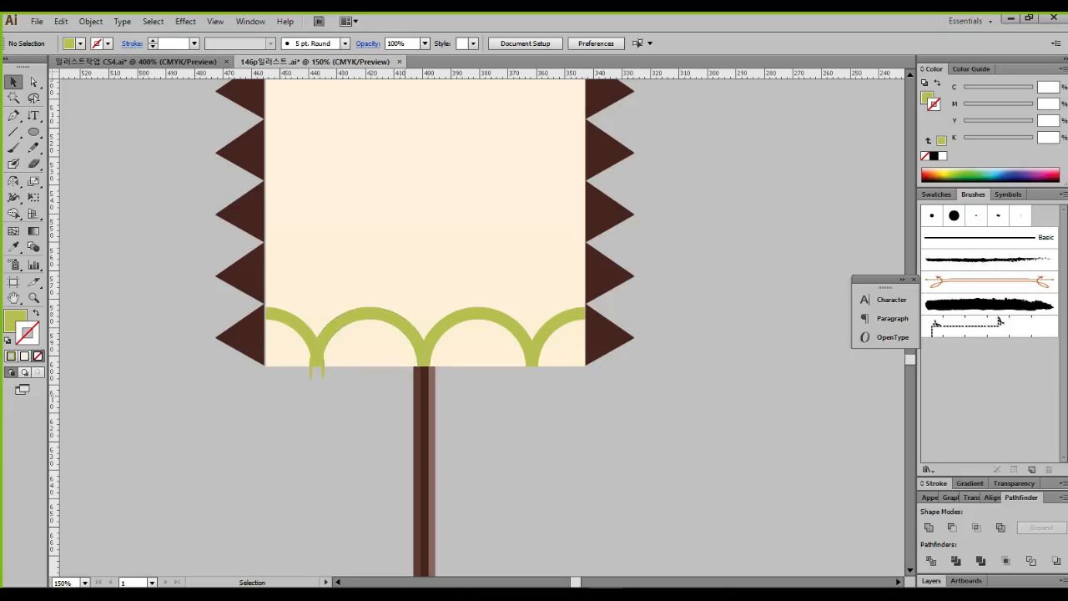
Step: Delete the two green stubs hanging below the cloth's bottom edge under the leftmost arc joint
left_click(501, 234)
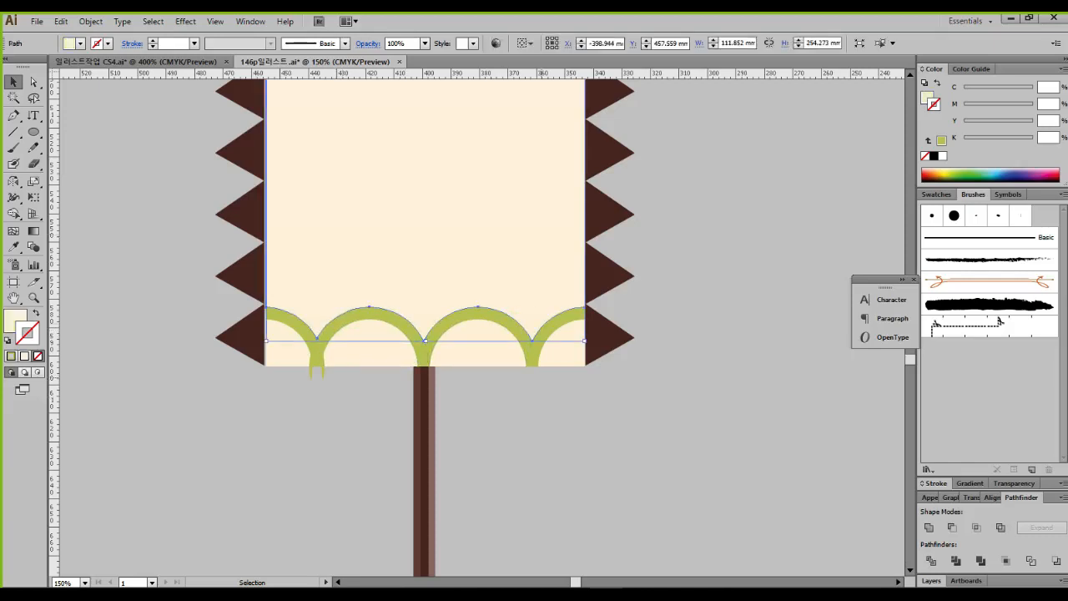
key("ctrl+2")
left_click_drag(609, 407, 221, 255)
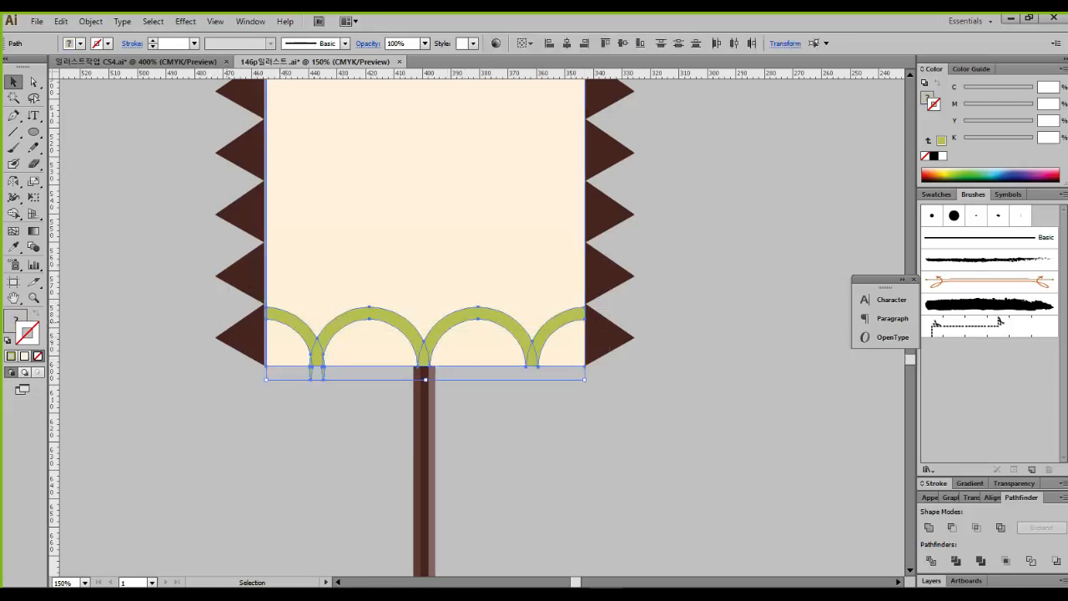
left_click(323, 412)
scroll(323, 412, "up", 2)
left_click_drag(323, 412, 361, 461)
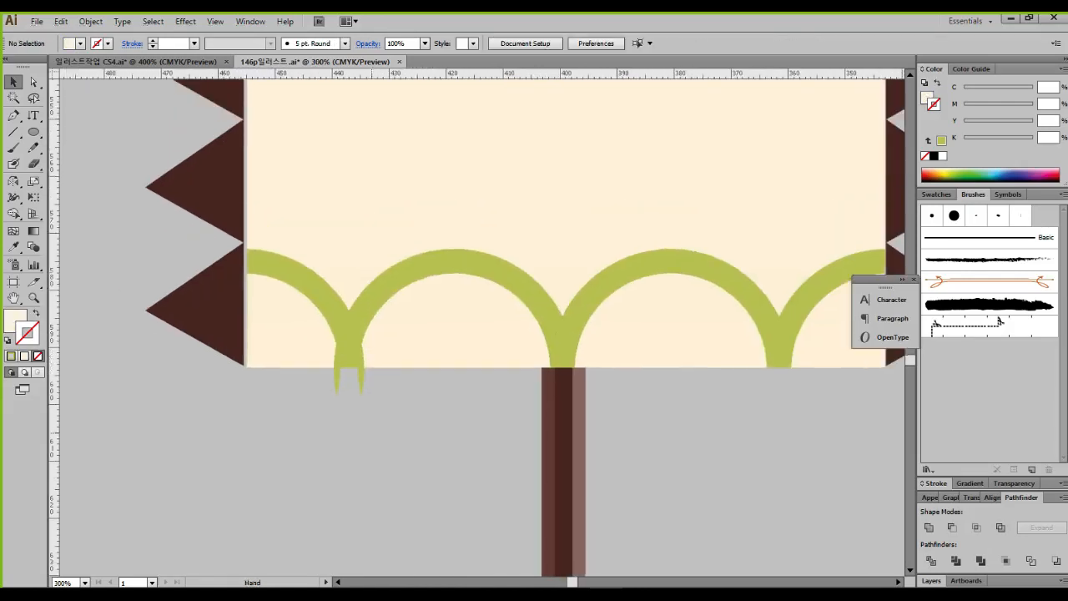
left_click_drag(394, 423, 331, 386)
key("Delete")
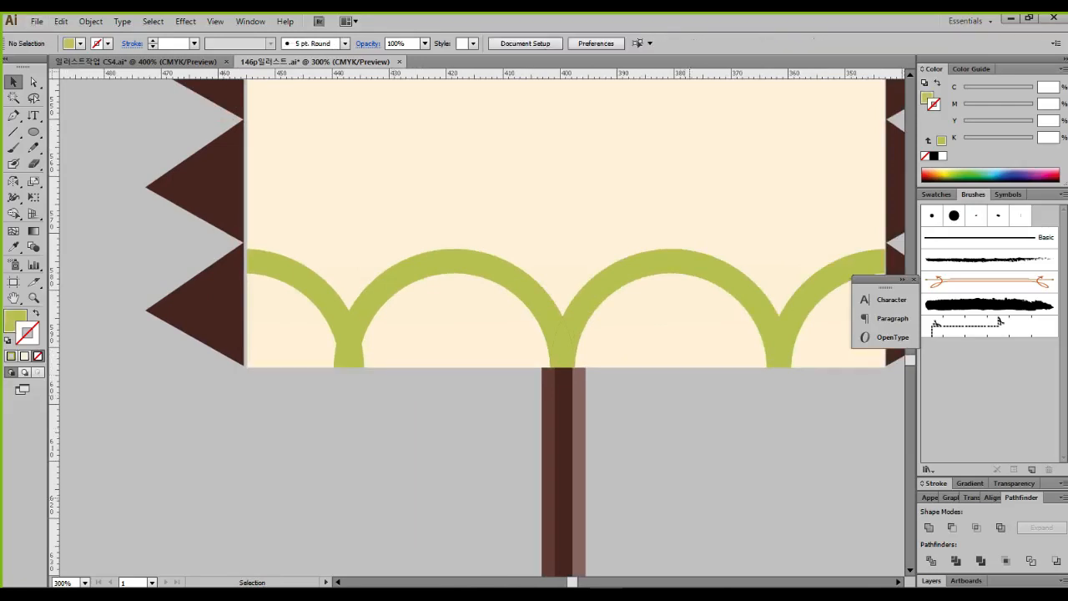
Step: Select the cloth together with all the green arc pieces and group them
scroll(691, 495, "down", 1)
left_click_drag(692, 493, 604, 492)
left_click_drag(787, 489, 167, 182)
key("a")
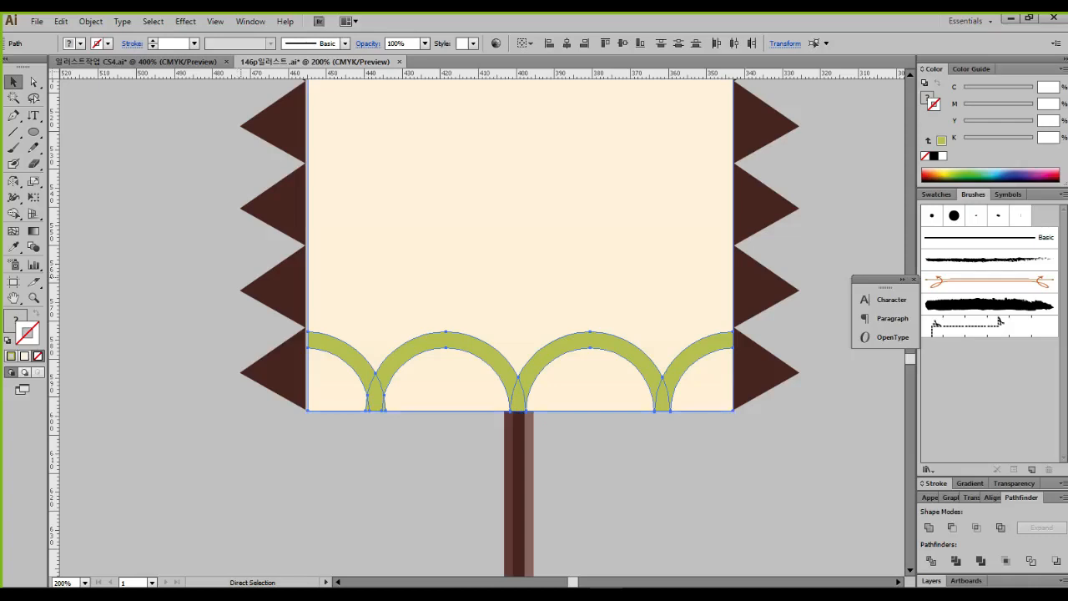
key("v")
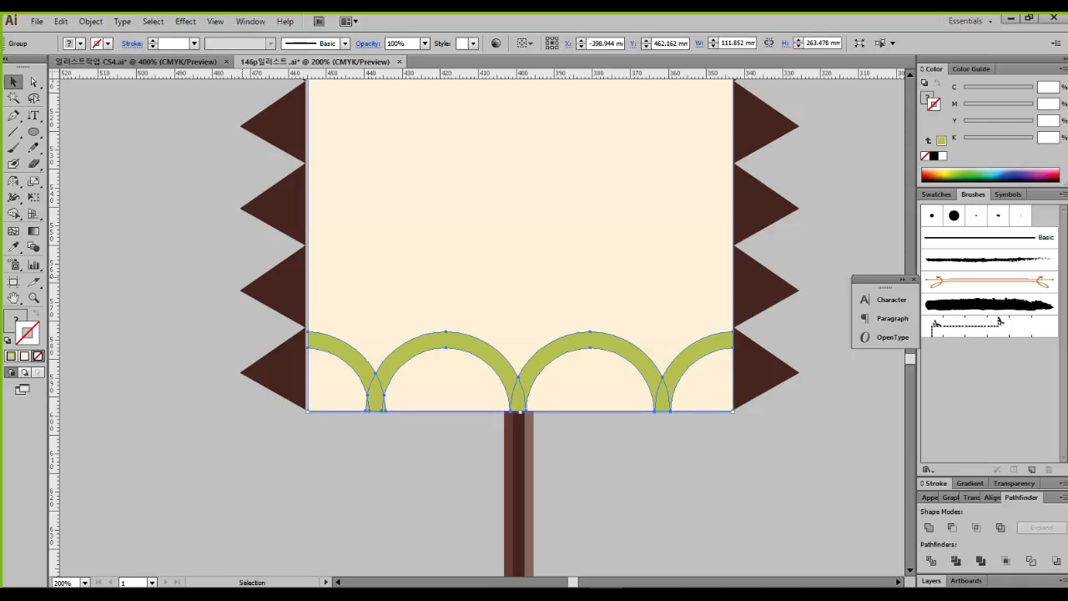
Step: Add the text 농자천하지대본 beside the cloth with the Vertical Type tool and enlarge it to about 81 pt
scroll(241, 276, "down", 2)
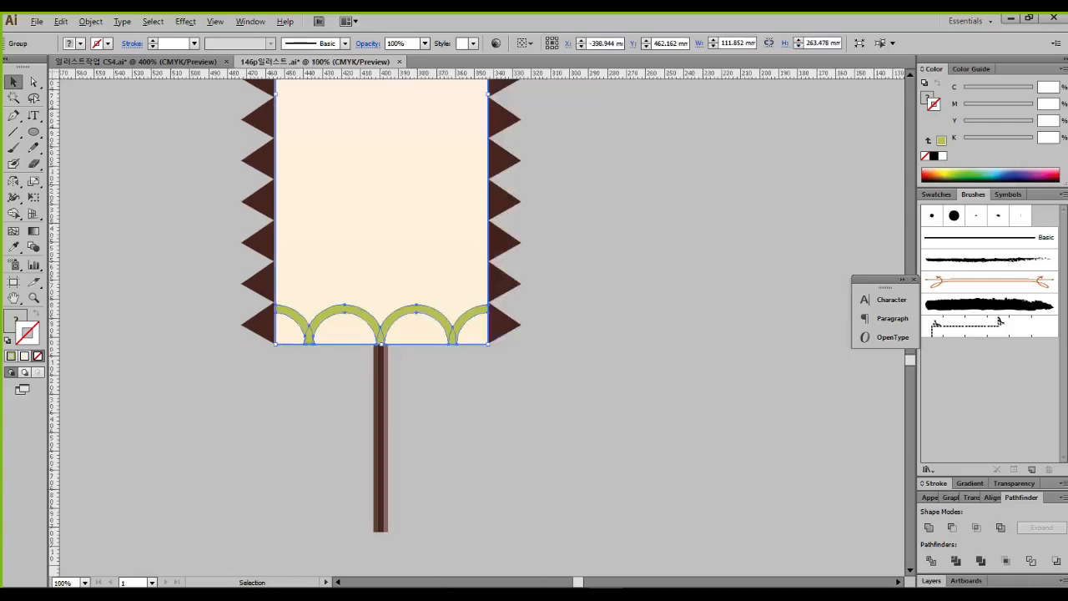
left_click_drag(414, 183, 392, 379)
scroll(405, 330, "down", 1)
scroll(395, 286, "up", 1)
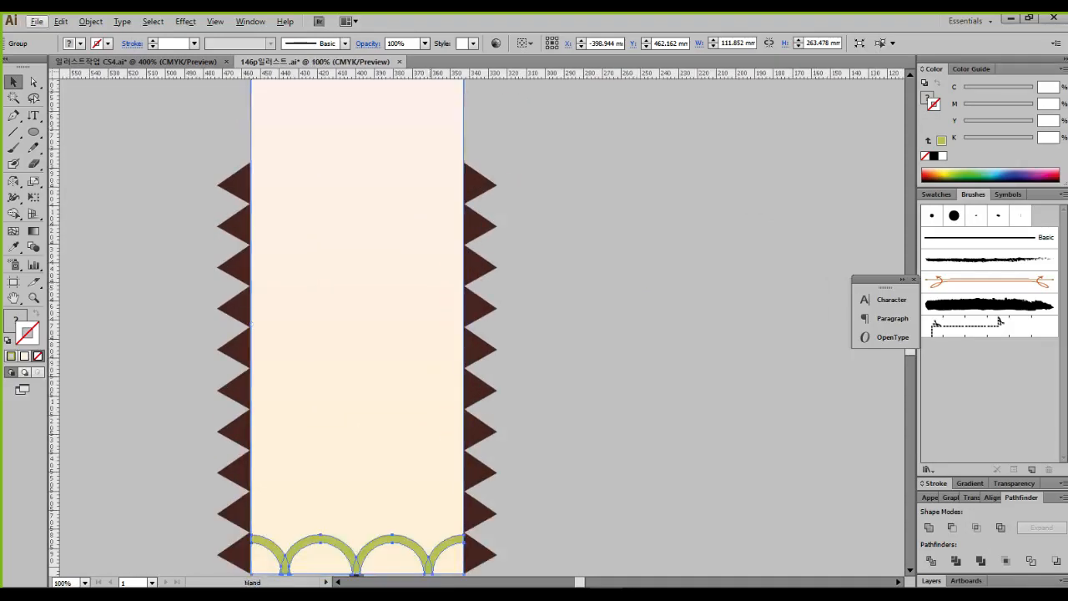
left_click_drag(395, 286, 454, 318)
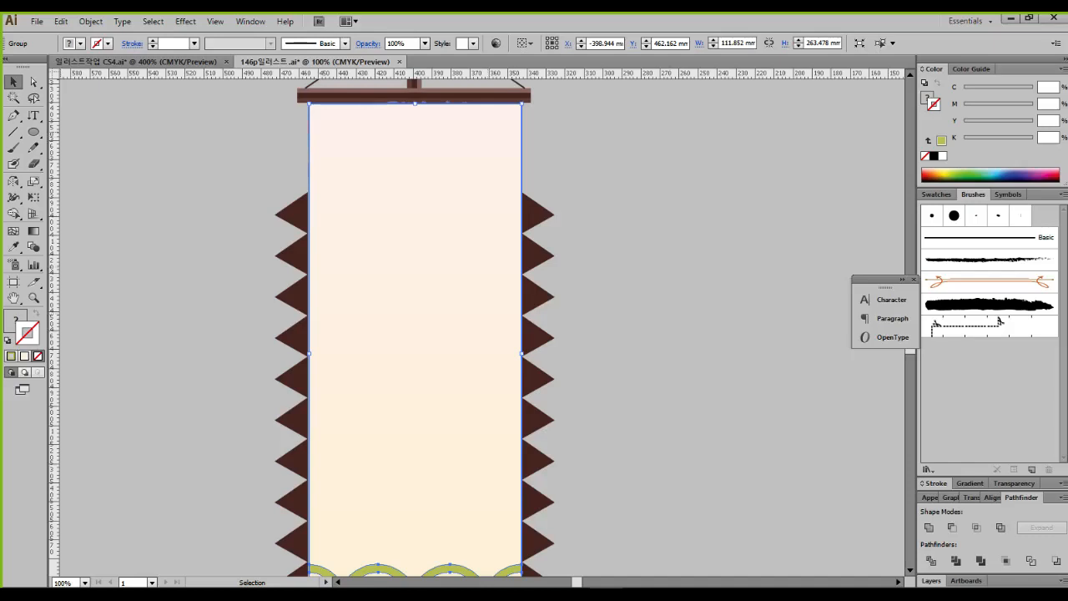
left_click(34, 115)
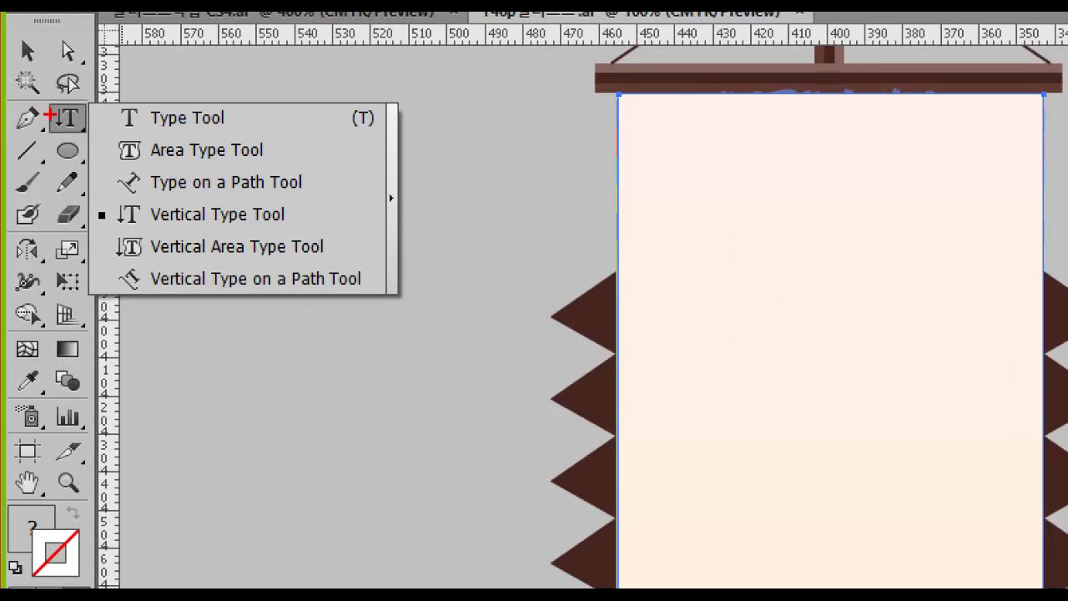
mouse_move(112, 99)
left_mouse_down()
mouse_move(208, 145)
mouse_move(236, 139)
mouse_move(271, 102)
left_mouse_up()
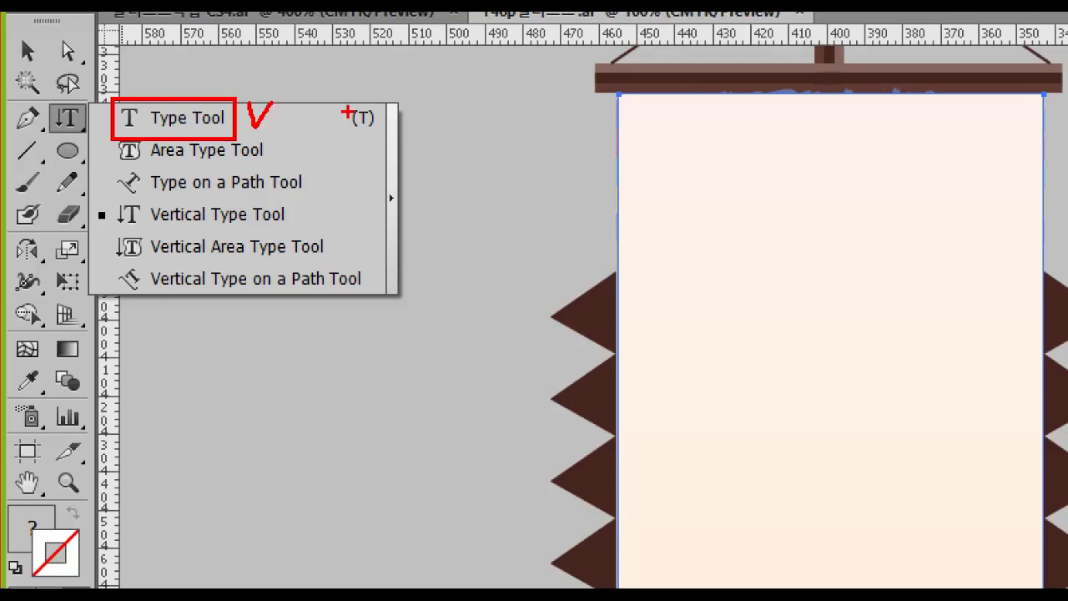
mouse_move(102, 192)
left_mouse_down()
mouse_move(202, 232)
mouse_move(300, 235)
mouse_move(342, 197)
left_mouse_up()
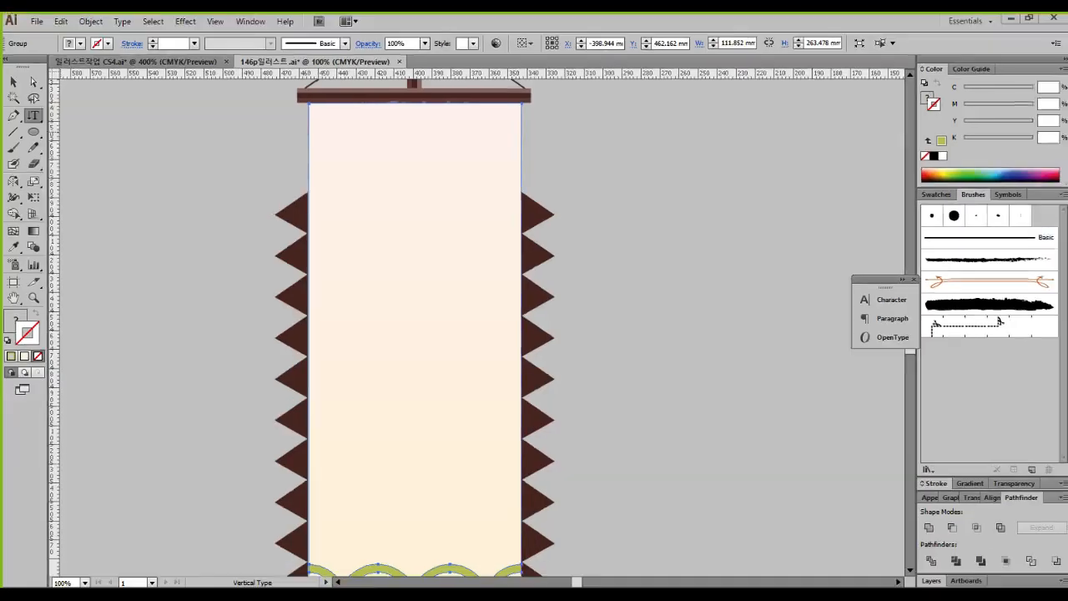
left_click(625, 151)
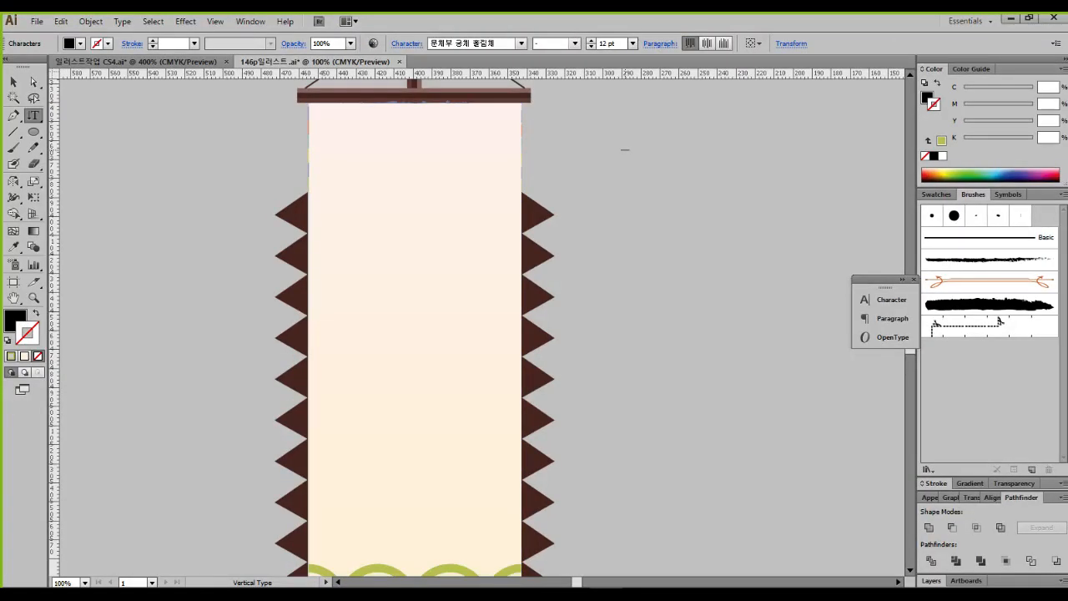
type("하")
type("자")
type("천하지대본")
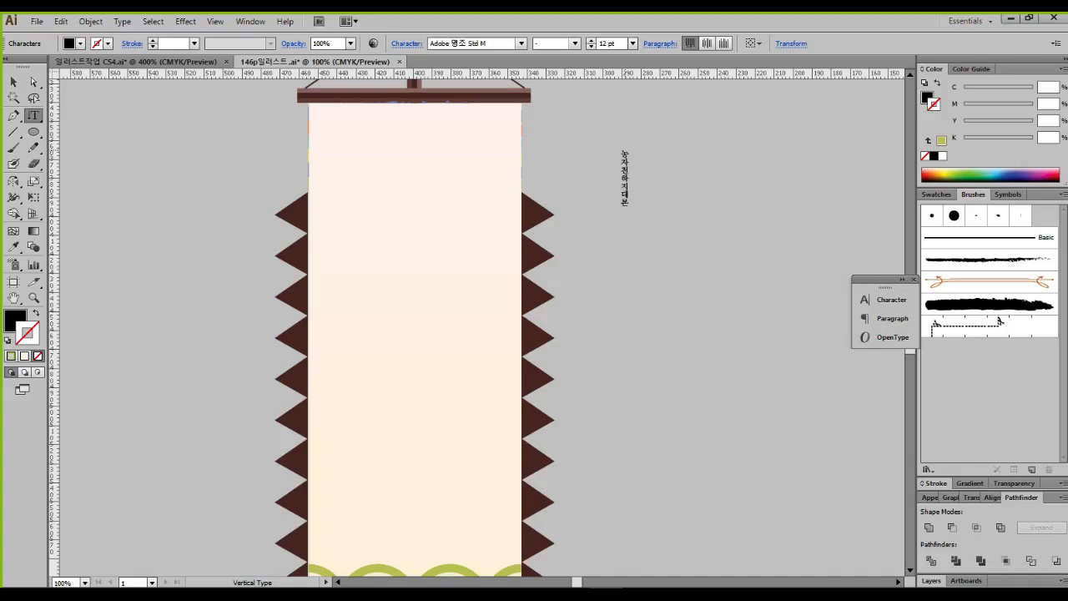
key("Escape")
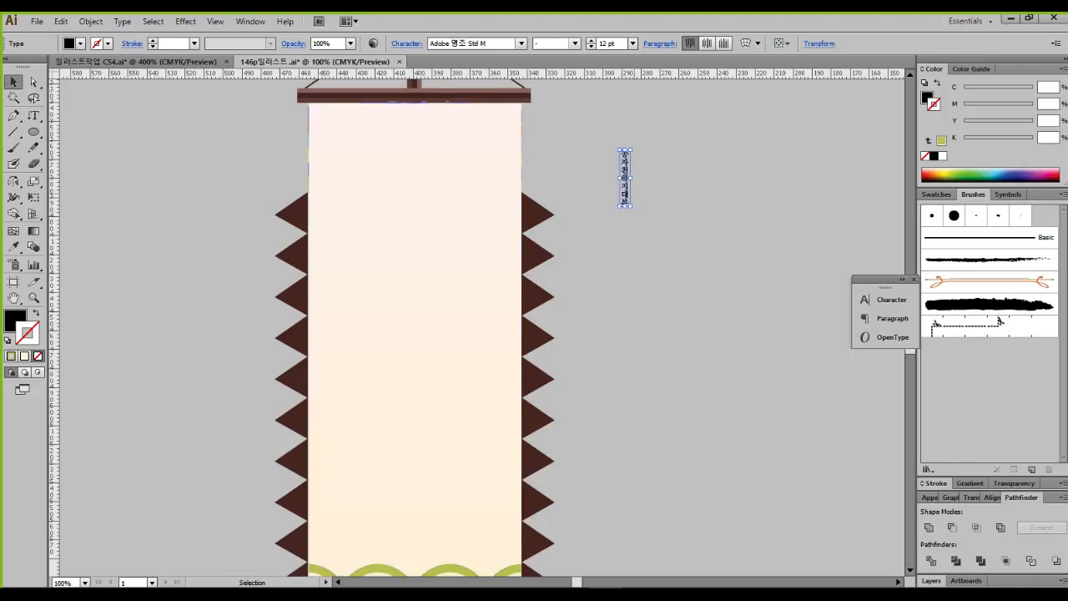
left_click_drag(630, 206, 765, 526)
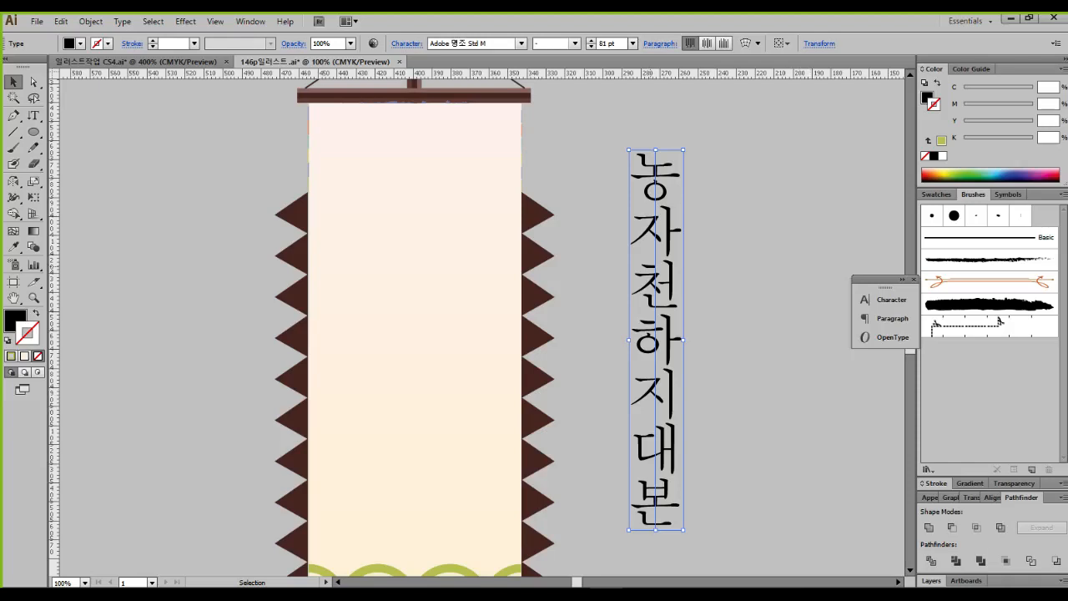
Step: Try the fonts HY강M and HY그래픽M on the vertical text
left_click(886, 299)
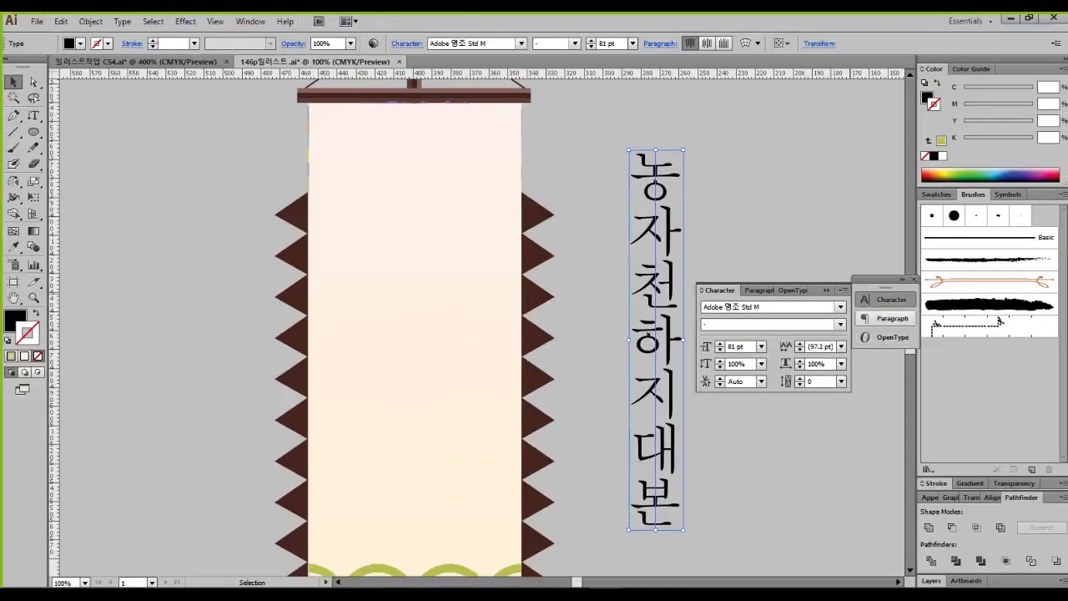
left_click_drag(852, 320, 889, 320)
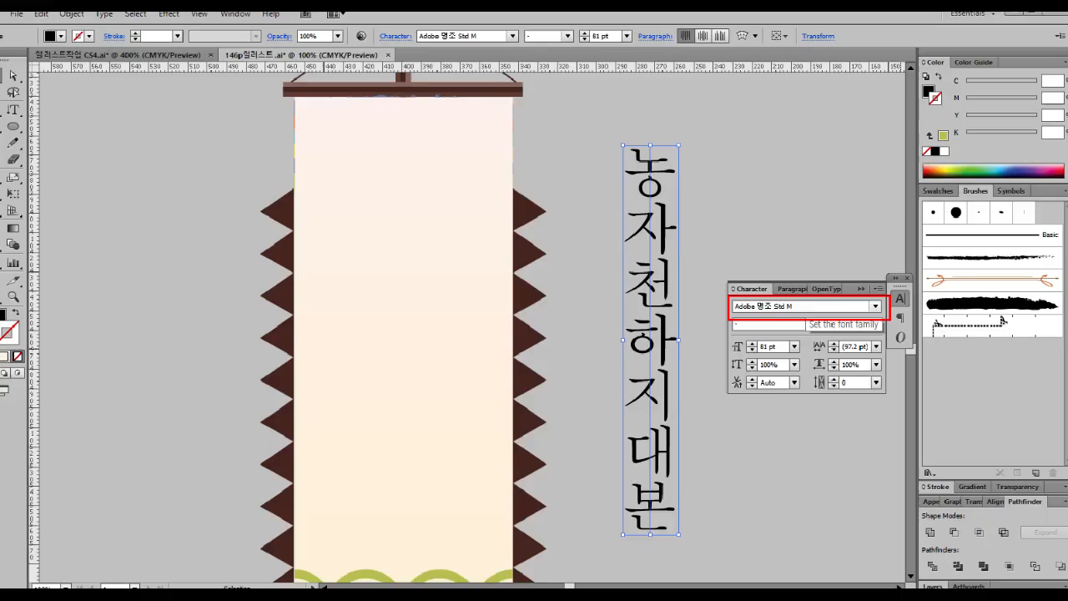
left_click(875, 306)
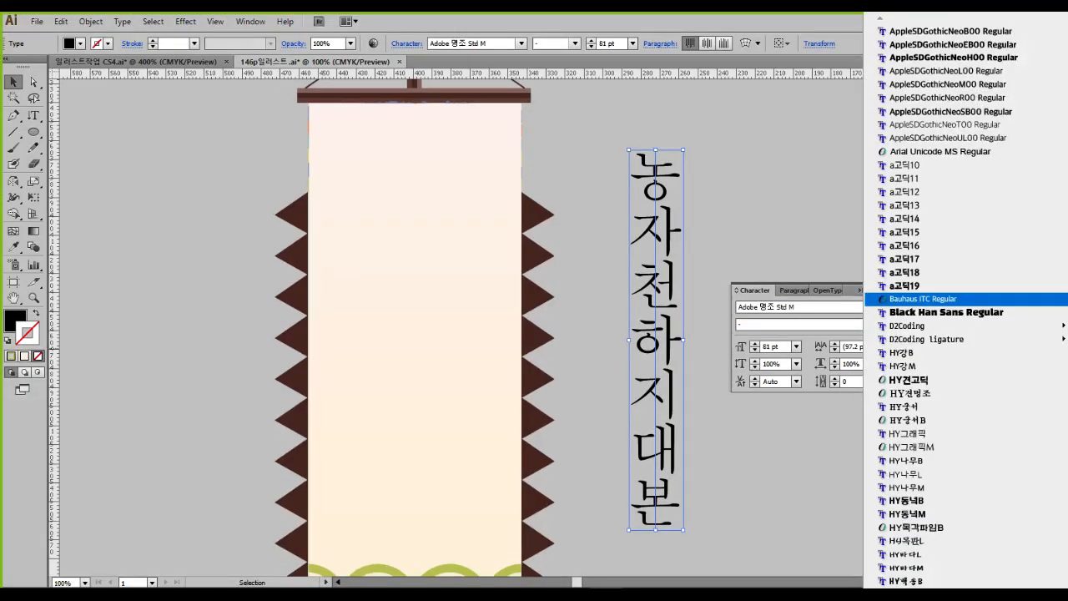
left_click(903, 366)
left_click(876, 307)
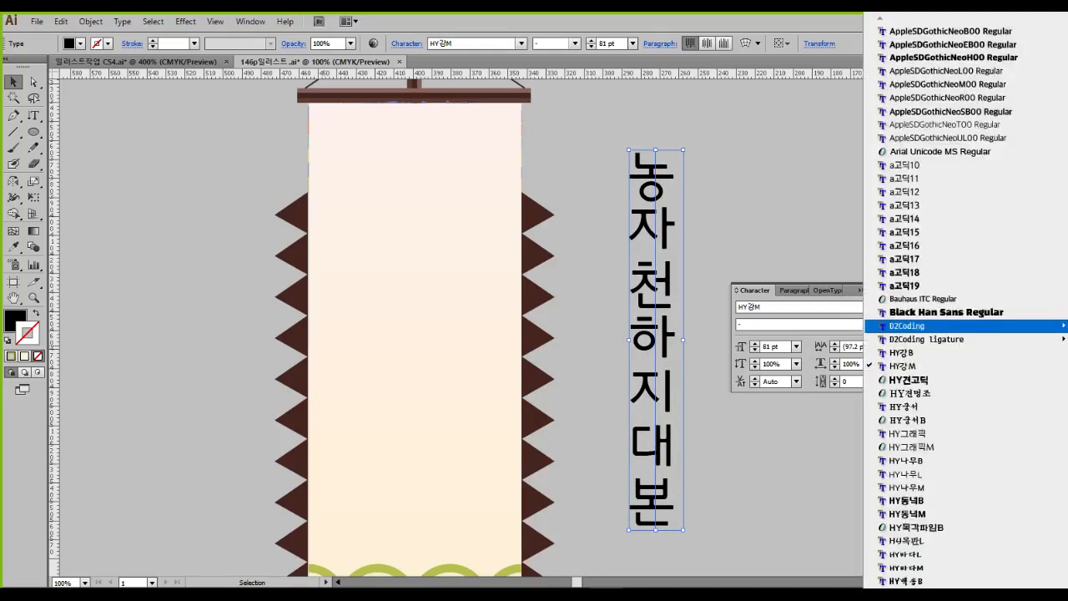
left_click(903, 366)
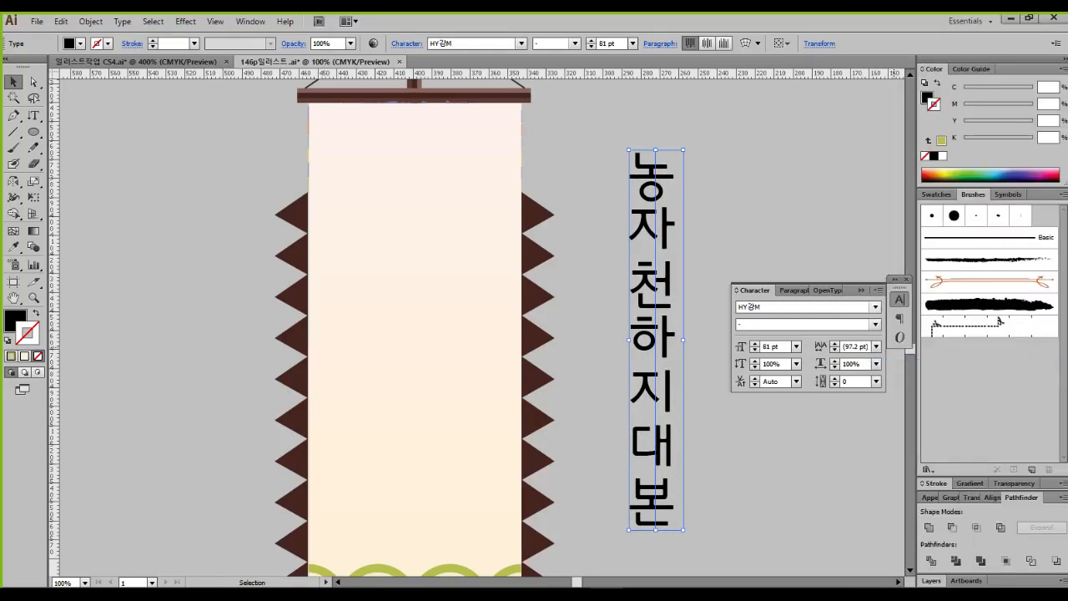
left_click(875, 306)
left_click(905, 447)
Step: Set the vertical text's font to HY나무B
left_click(876, 306)
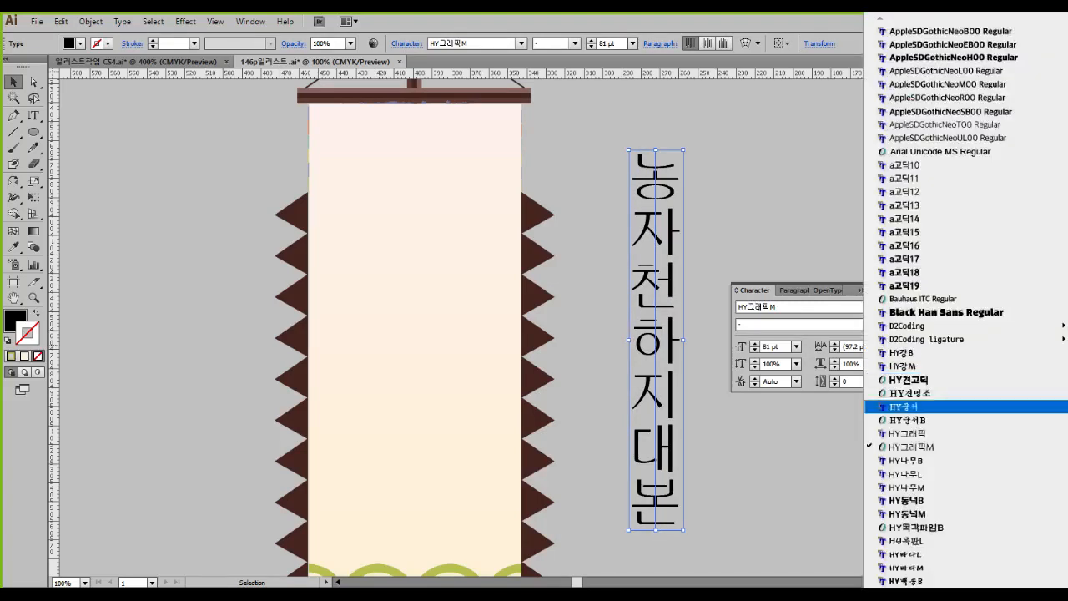
left_click(905, 459)
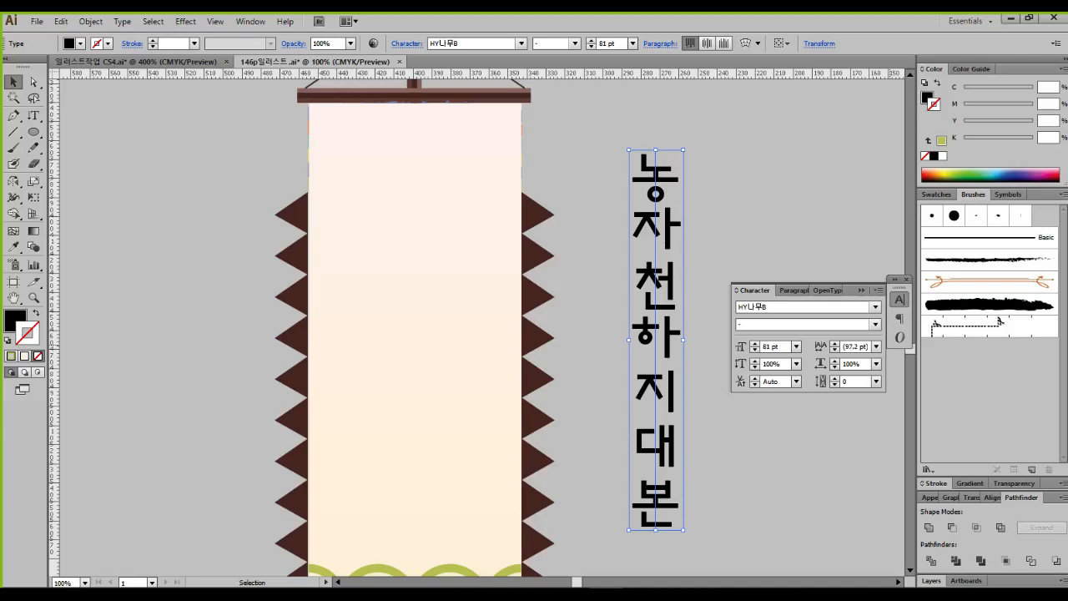
left_click_drag(609, 138, 688, 282)
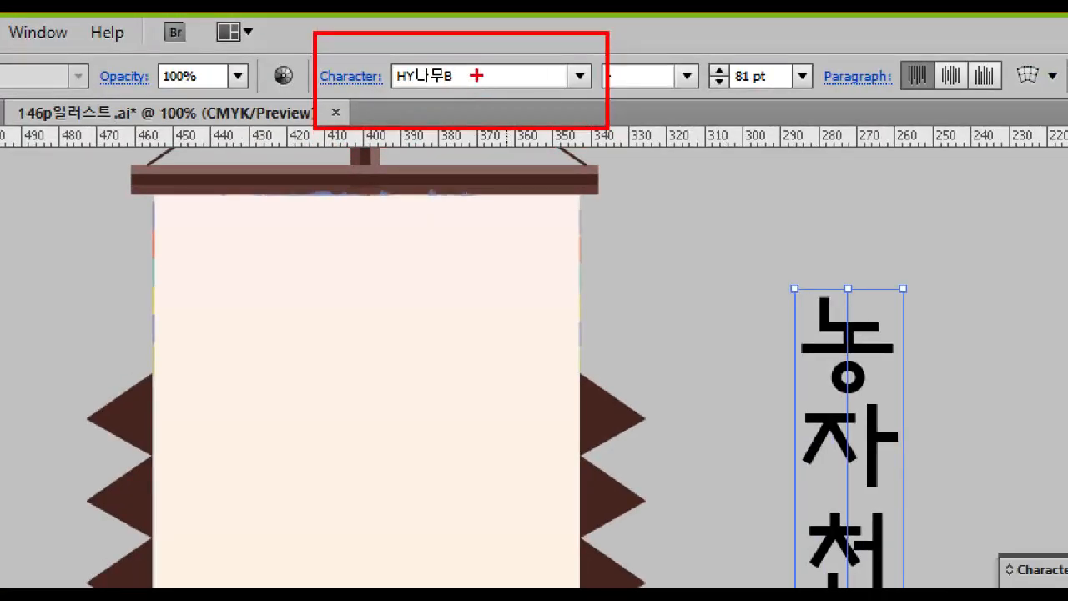
Step: Try the font a고딕10 on the vertical text
mouse_move(477, 75)
left_mouse_down()
mouse_move(392, 82)
mouse_move(394, 63)
mouse_move(449, 61)
mouse_move(491, 92)
left_mouse_up()
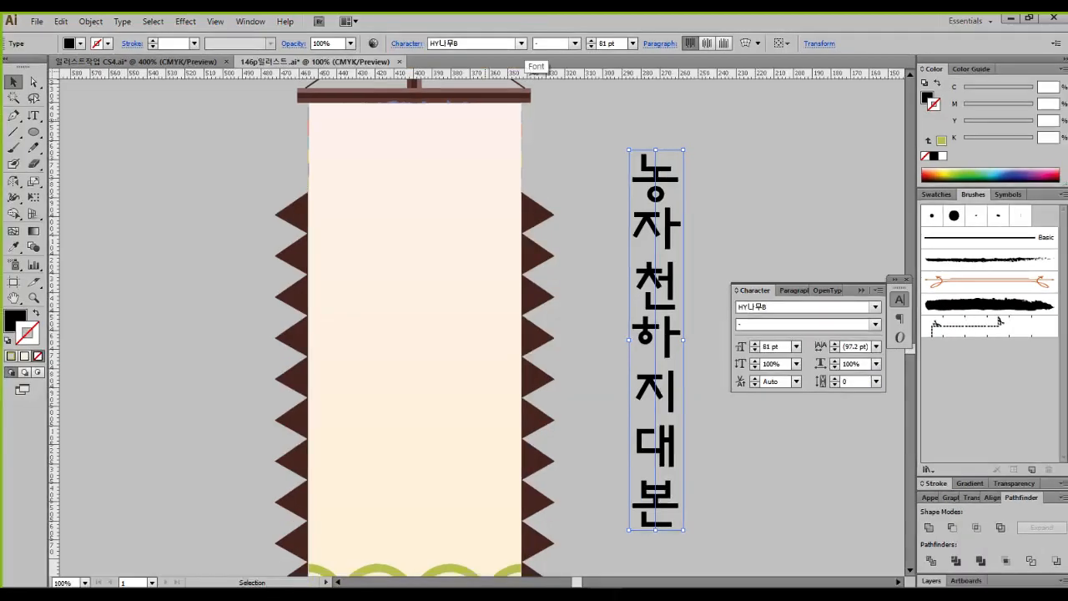
left_click(521, 43)
scroll(490, 234, "up", 15)
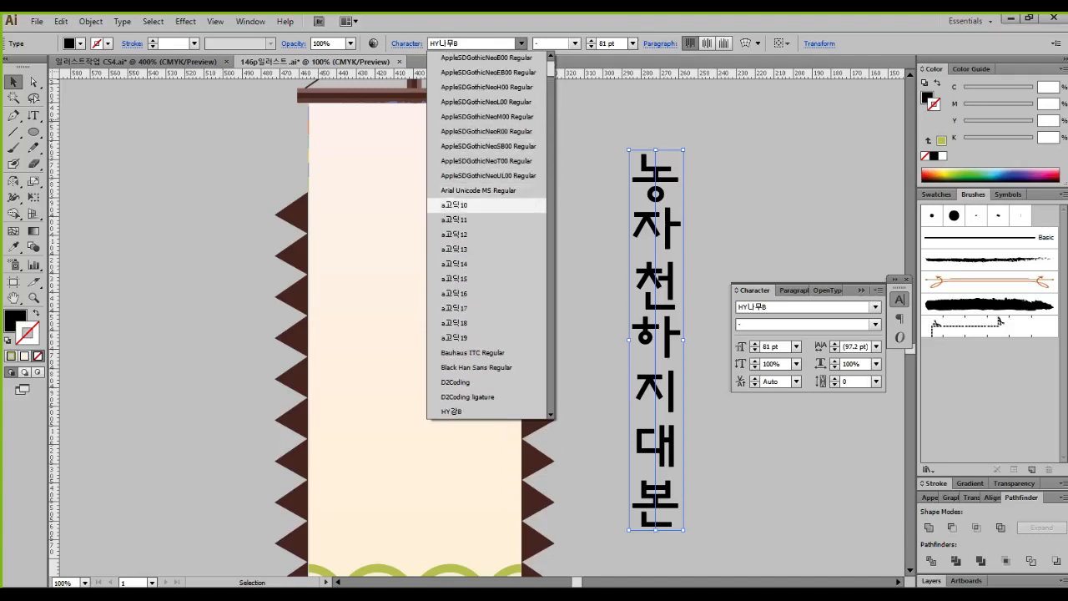
left_click(455, 204)
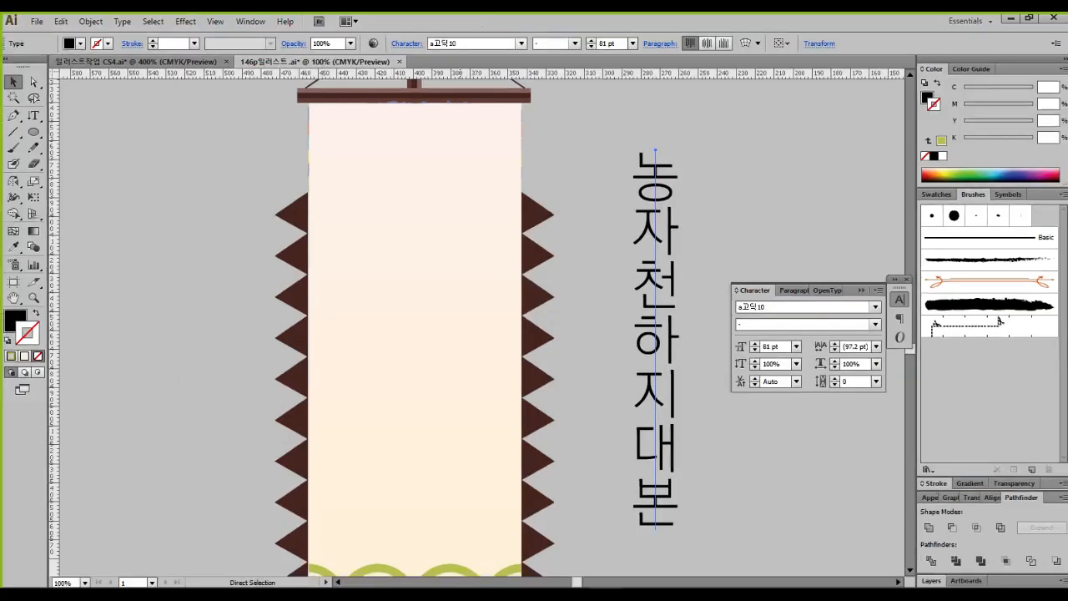
Step: Preview the vertical text in the successive fonts from a고딕11 through Bauhaus ITC, HY강M and HY궁서B
left_click(477, 64)
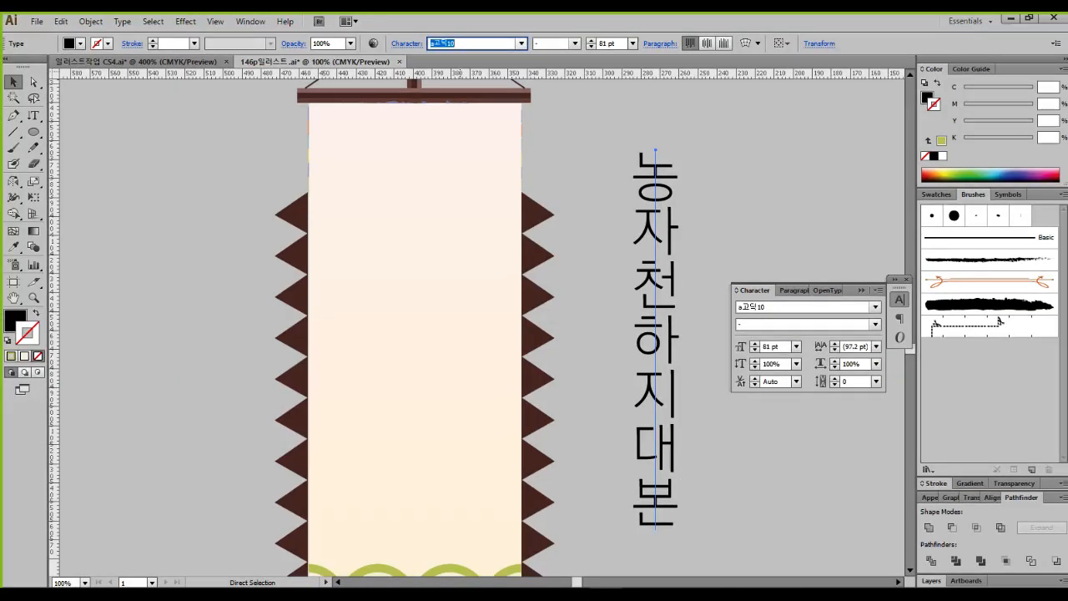
key("Down")
key("Down")
key("Down")
key("Down")
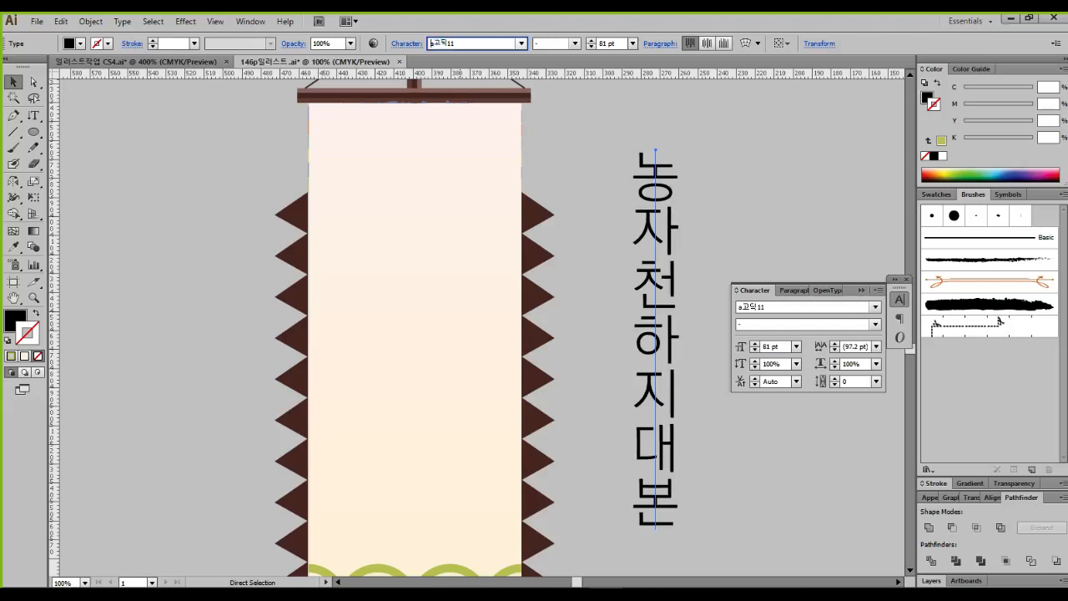
key("Down")
key("Down")
key("Down")
key("Down")
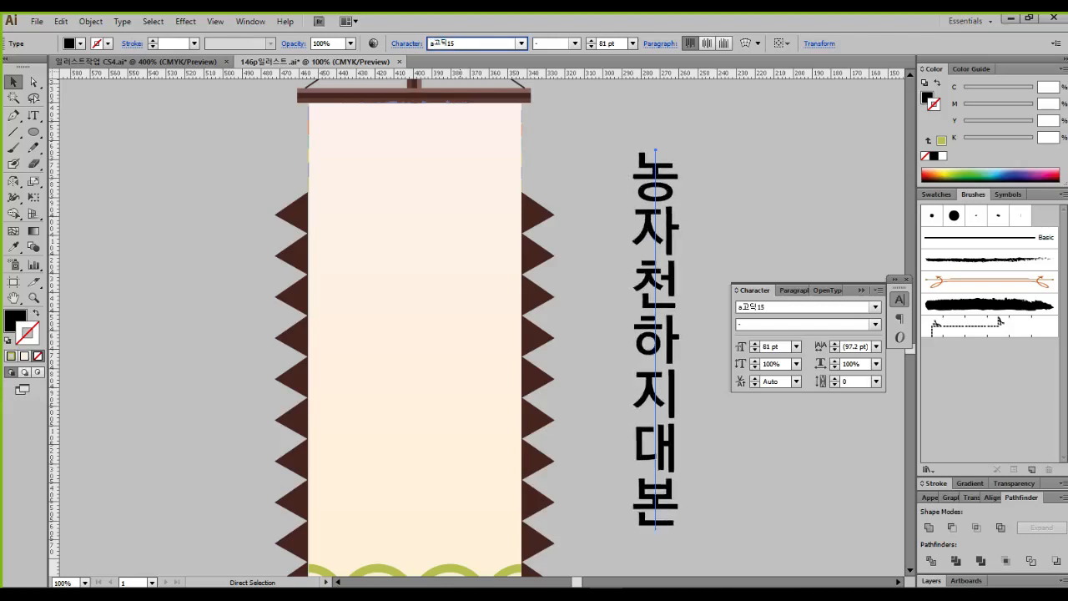
key("Down")
key("Down")
key("Down")
key("Down")
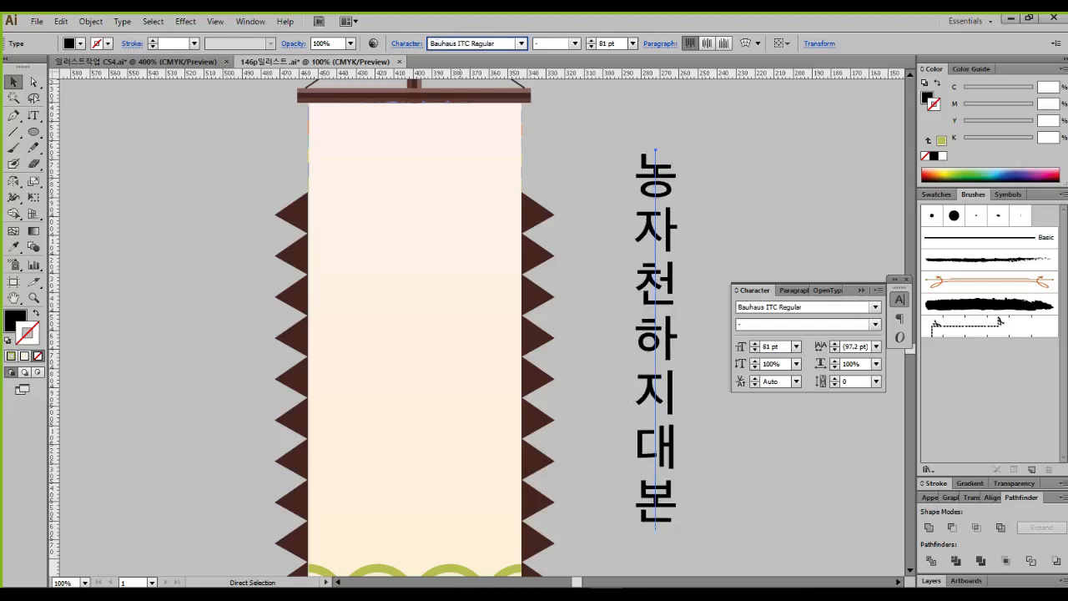
key("Down")
key("Down")
key("Down")
key("Down")
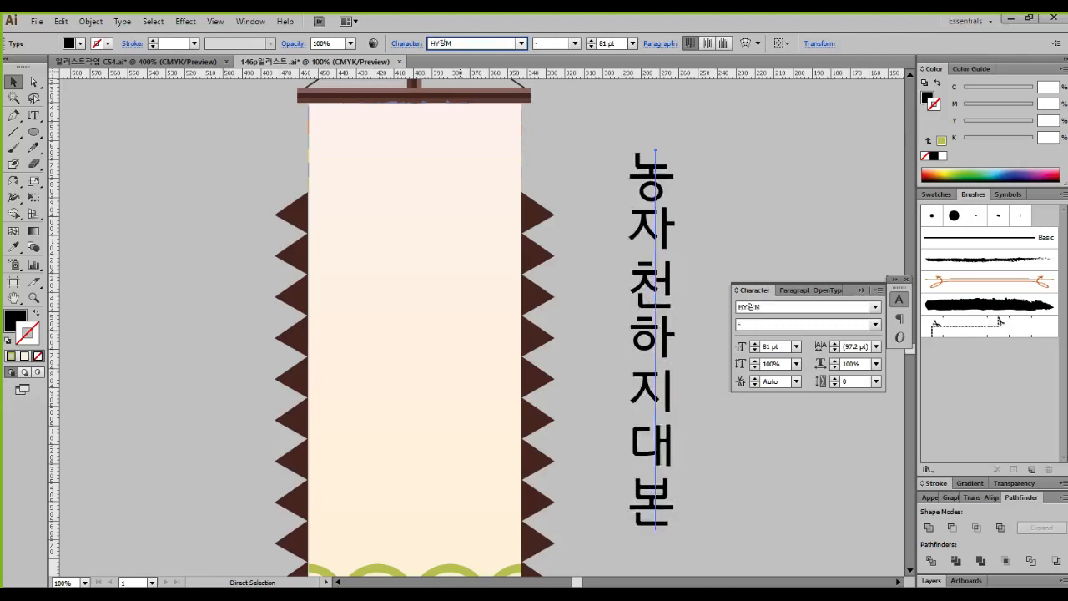
key("Down")
key("Down")
key("Down")
key("Down")
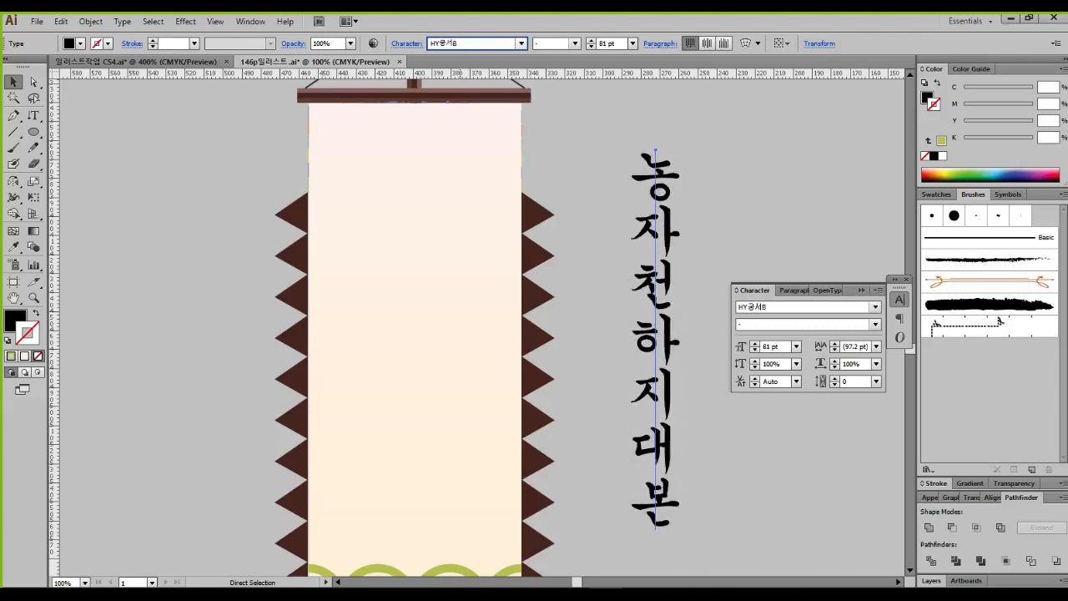
key("Down")
key("Down")
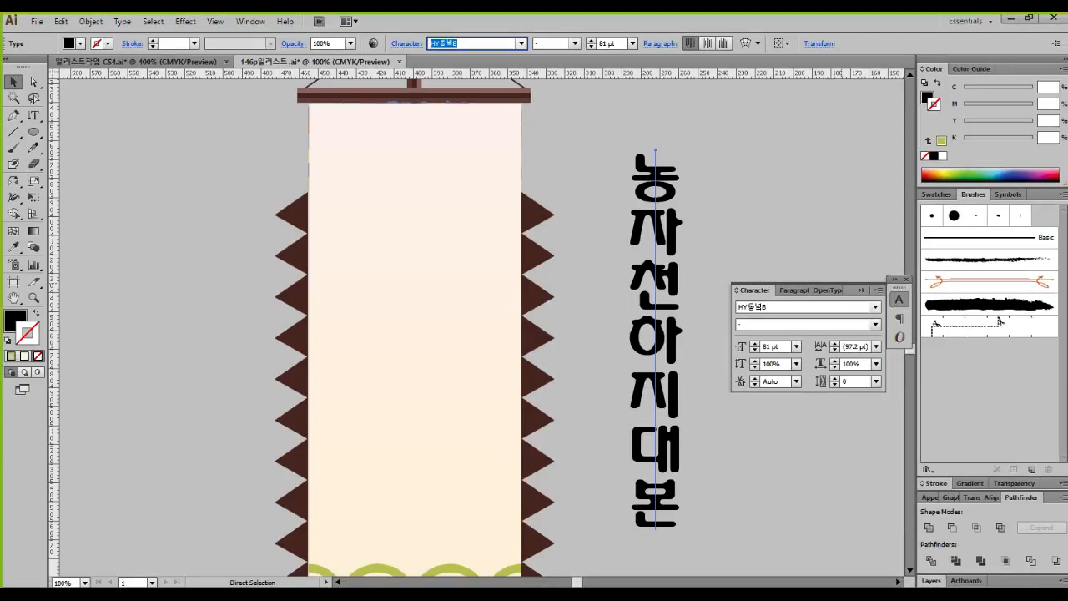
Step: Browse the remaining fonts on the vertical text, from HY목판L onward, and settle on 문체부 궁체 흘림체
left_click(767, 307)
key("Down")
key("Down")
key("Down")
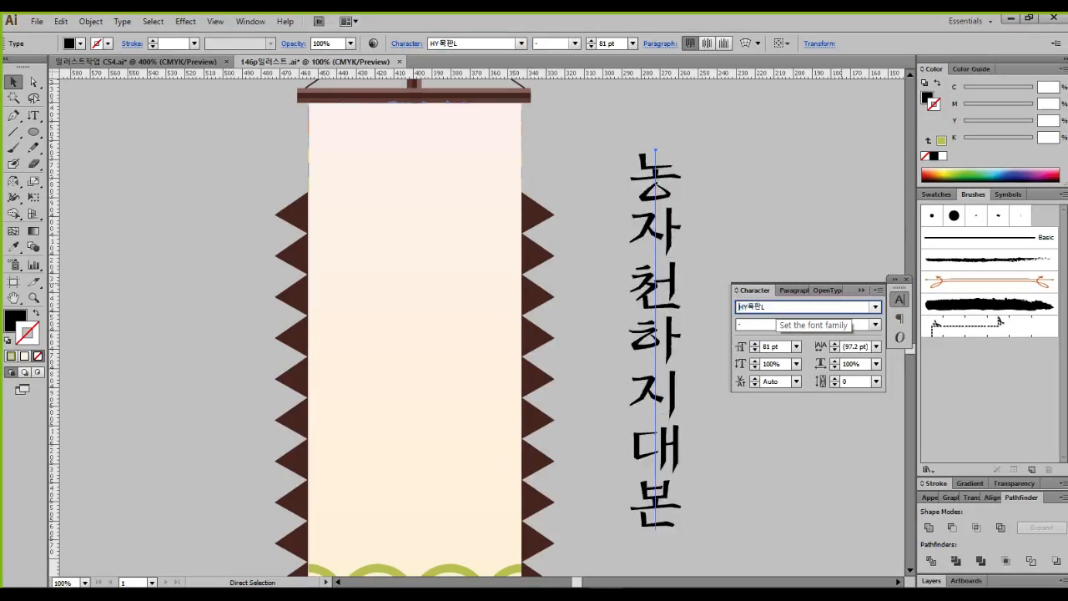
key("Down")
key("Down")
key("Down")
key("Down")
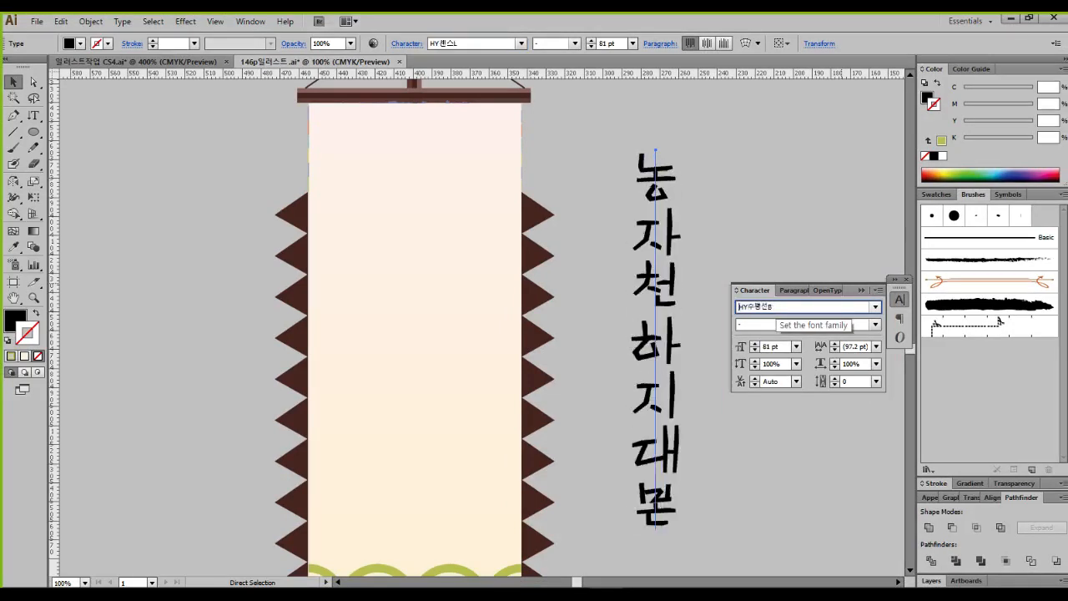
key("Down")
key("Down")
key("Down")
key("Down")
key("Down")
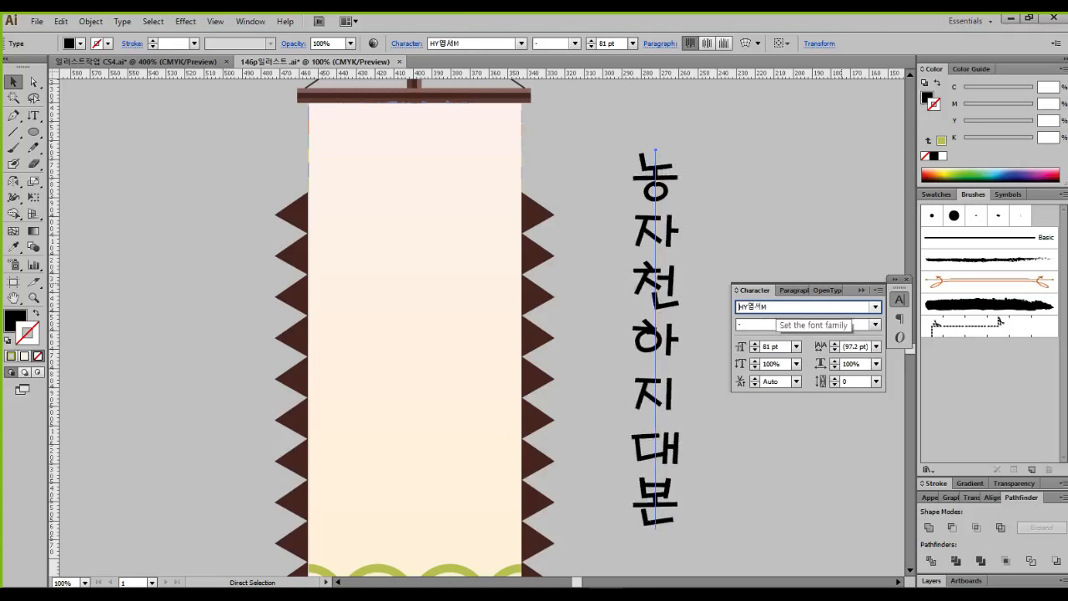
key("Down")
key("Down")
key("Down")
key("Down")
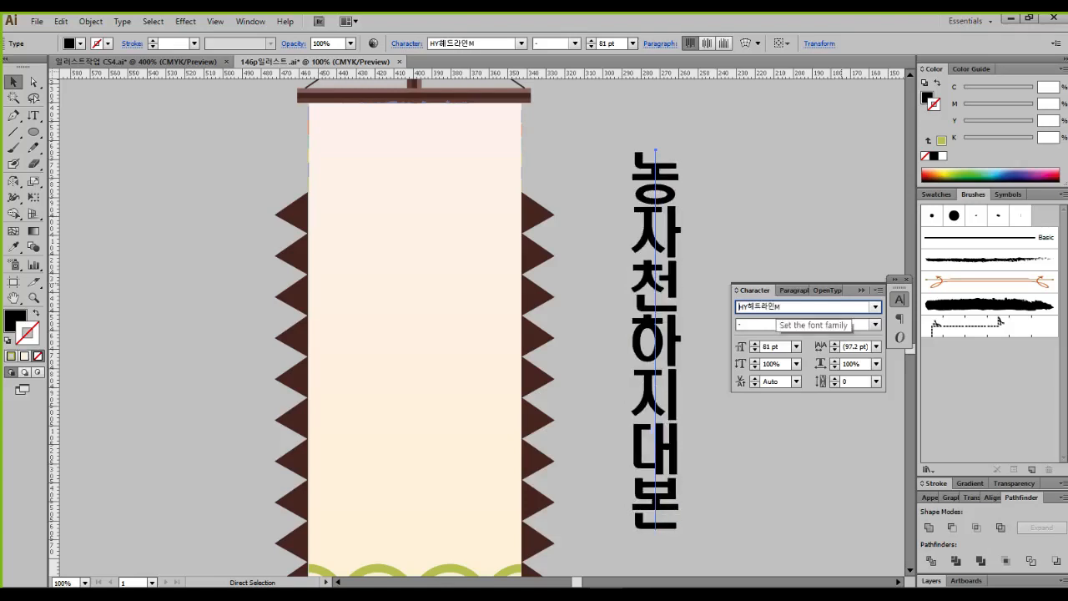
key("Down")
key("Down")
key("Down")
key("Down")
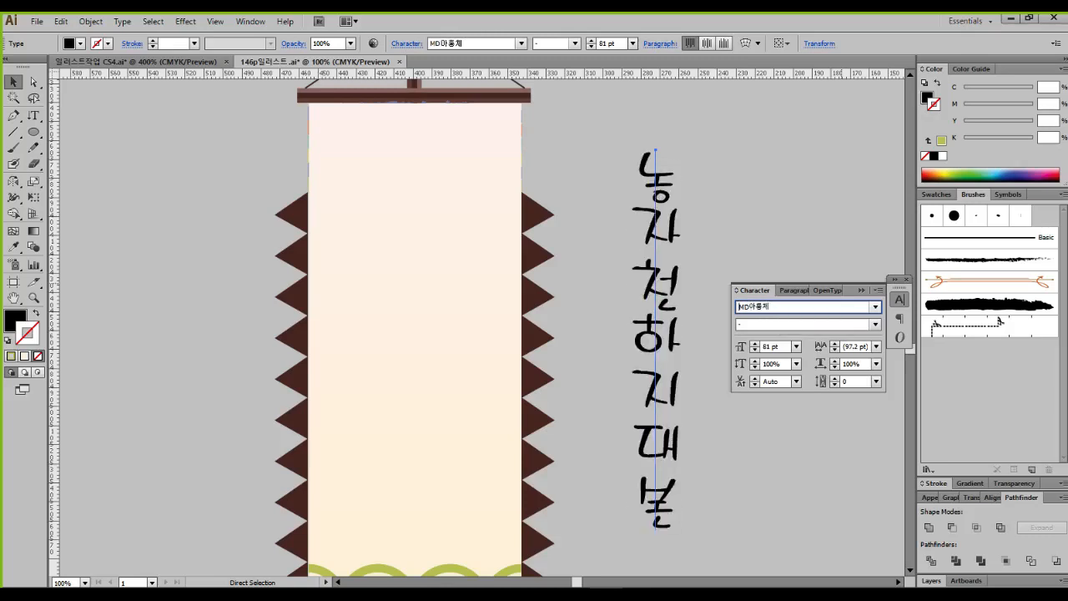
key("Down")
key("Down")
key("Down")
key("Down")
key("Down")
key("Down")
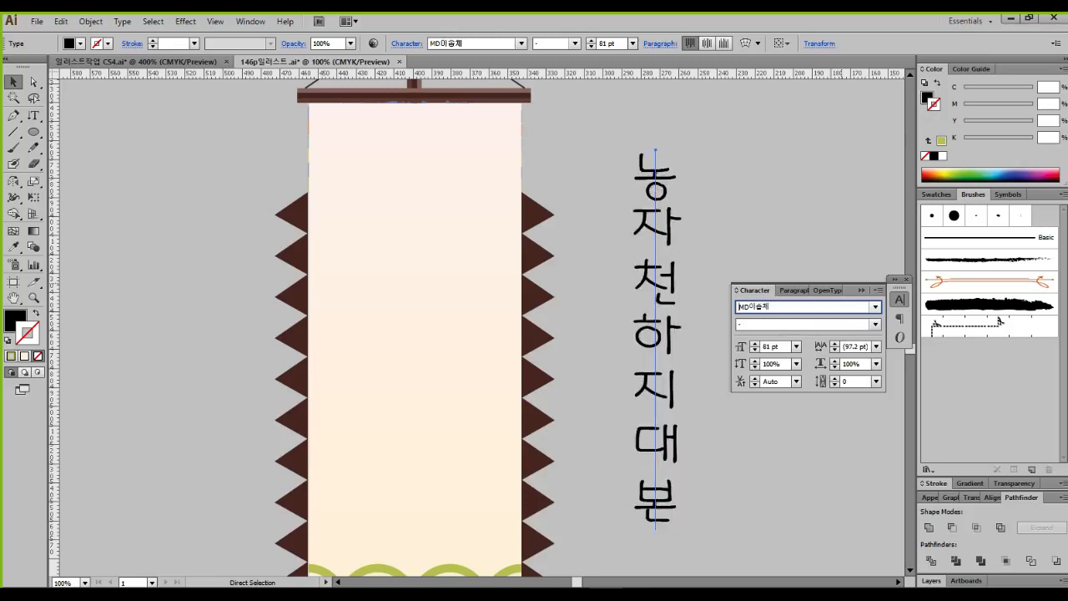
key("Down")
key("Down")
key("Down")
key("Down")
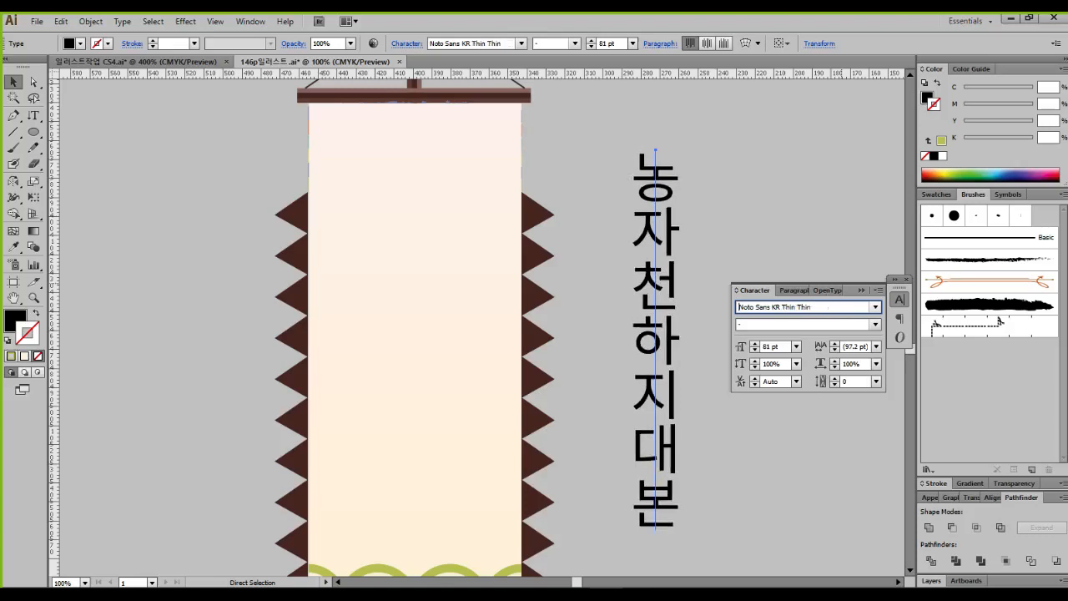
key("Down")
key("Down")
key("Down")
key("Down")
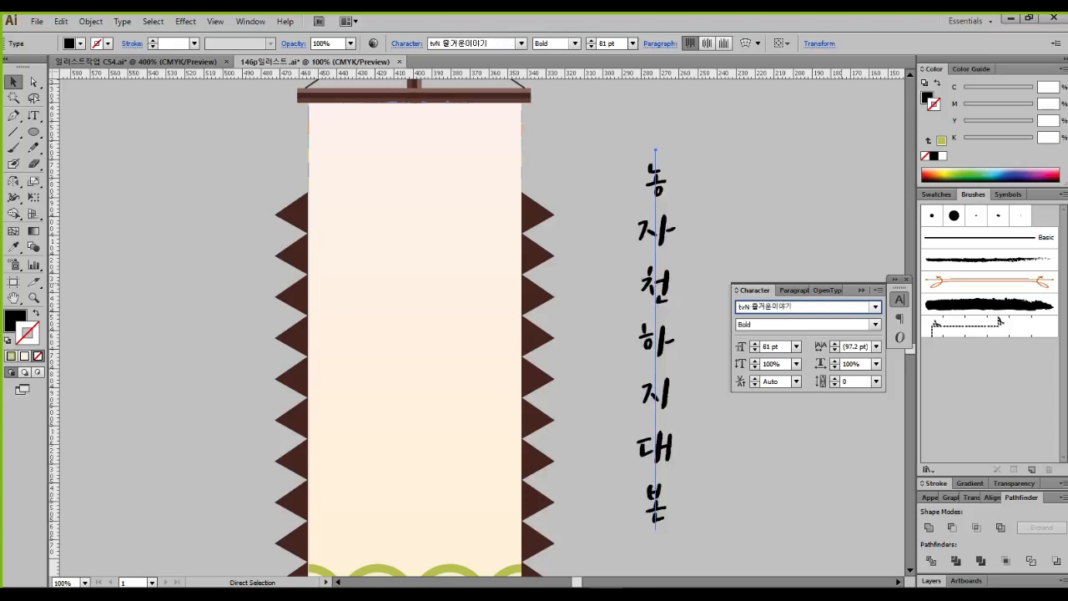
key("Down")
key("Down")
key("Down")
key("Down")
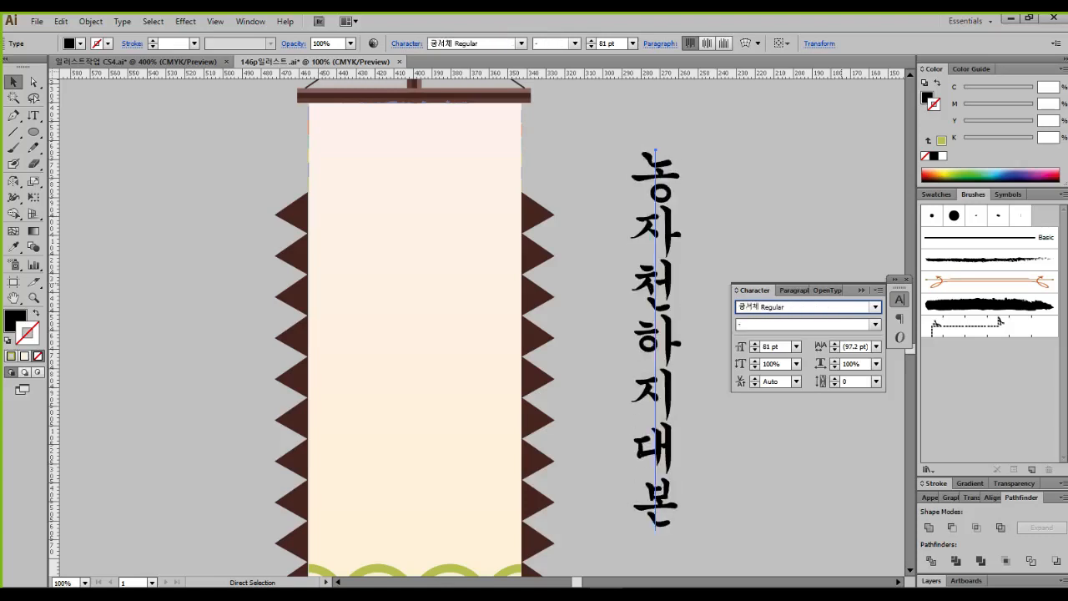
key("Down")
key("Down")
key("Down")
key("Down")
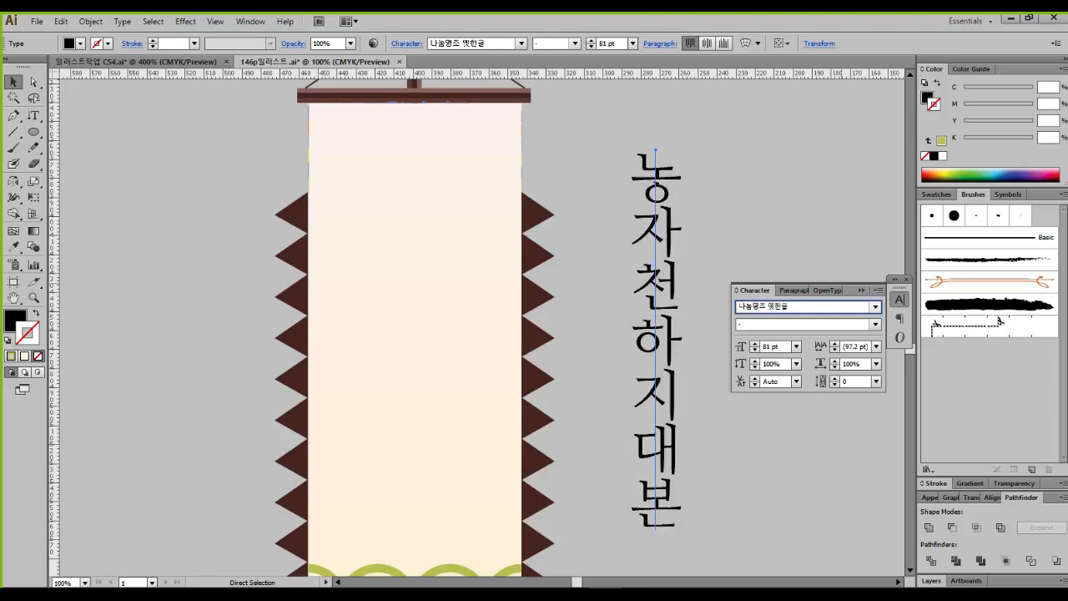
key("Down")
key("Down")
key("Down")
key("Down")
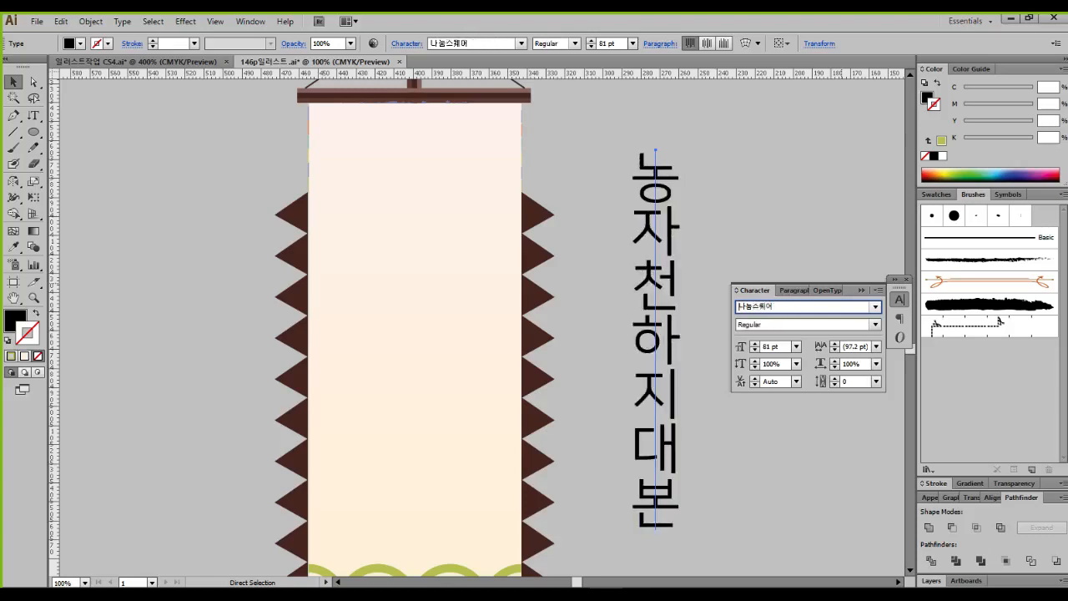
key("Down")
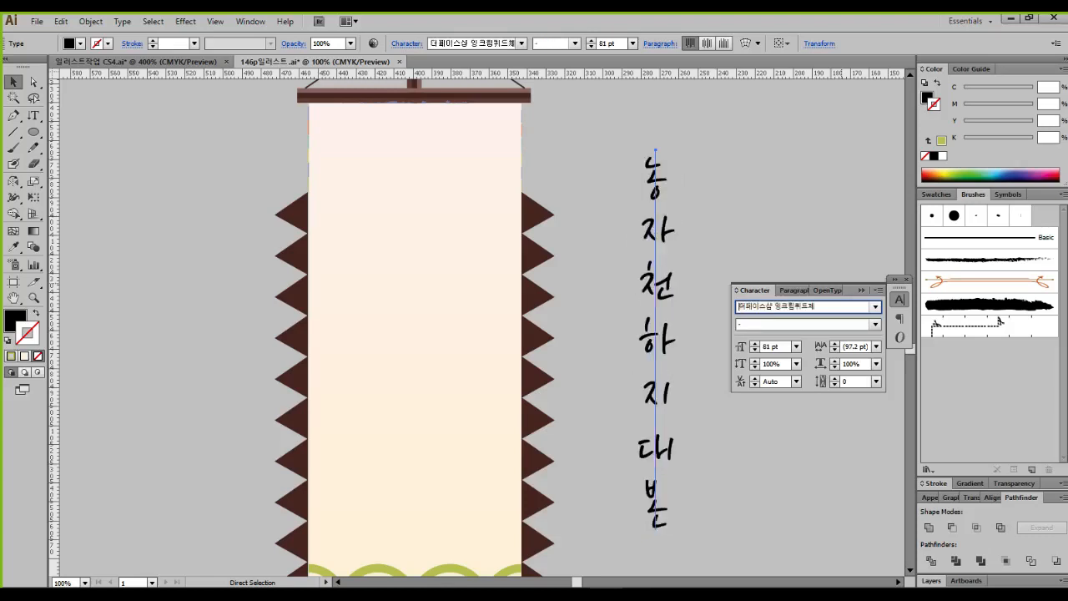
key("Down")
key("Down")
key("Down")
key("Down")
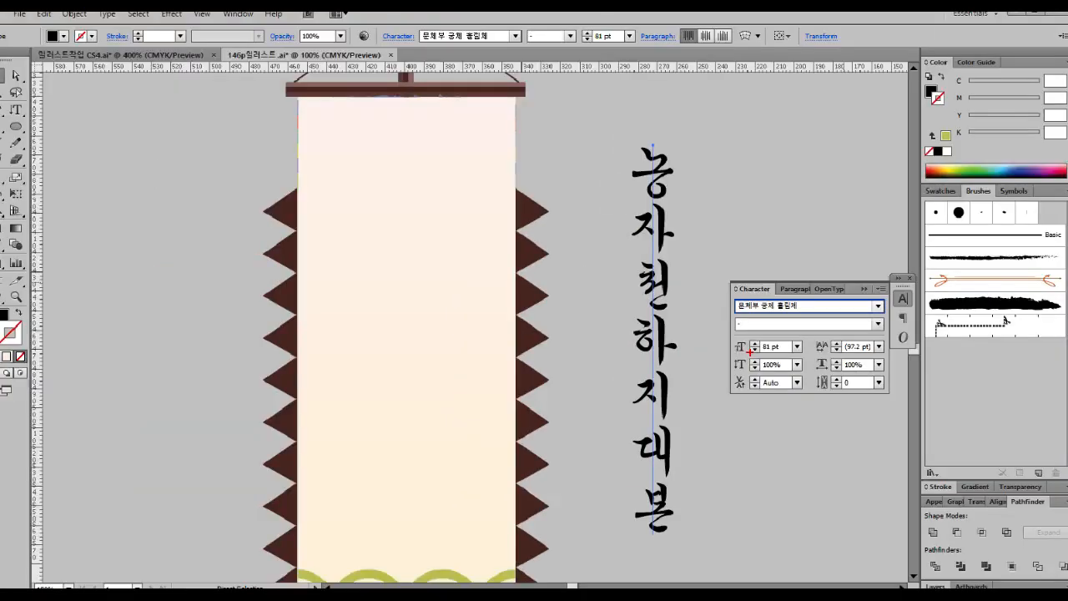
key("Return")
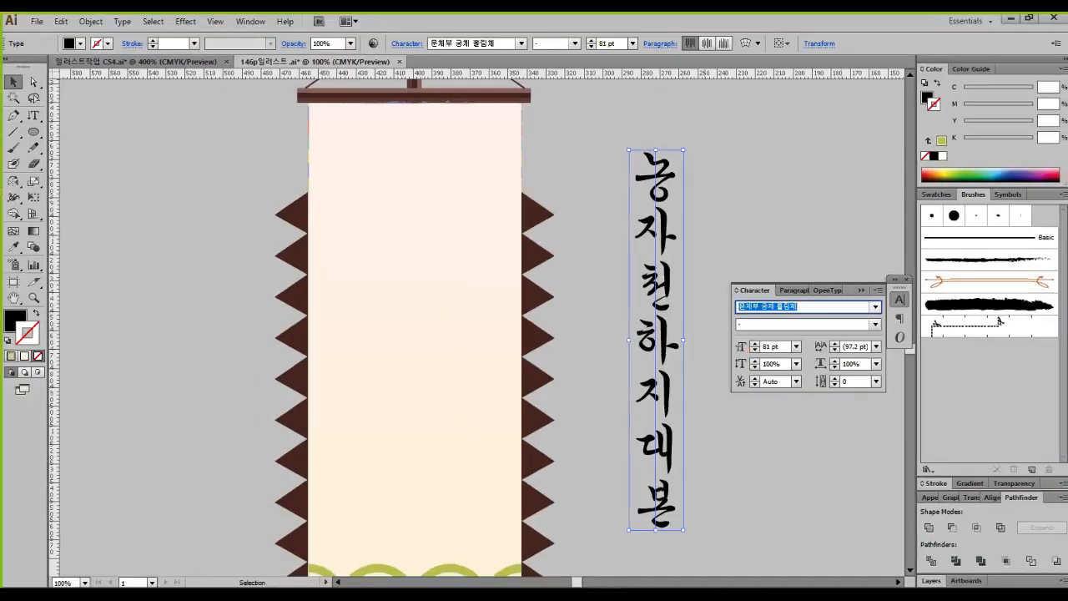
left_click(702, 259)
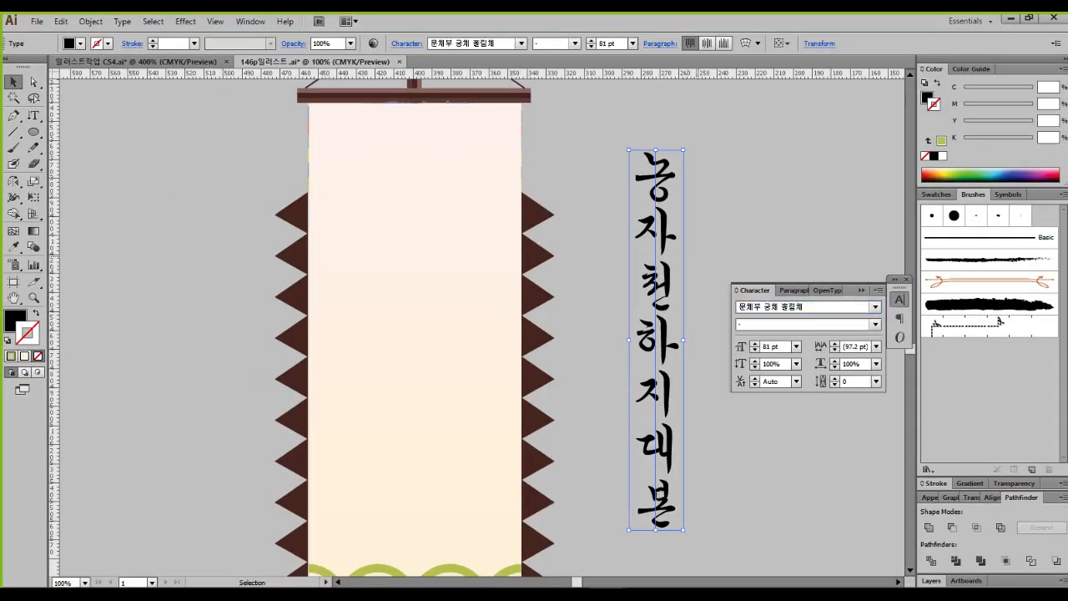
Step: Move the vertical text onto the right half of the cloth and enlarge it to about 89.3 pt
left_click_drag(665, 272, 473, 272)
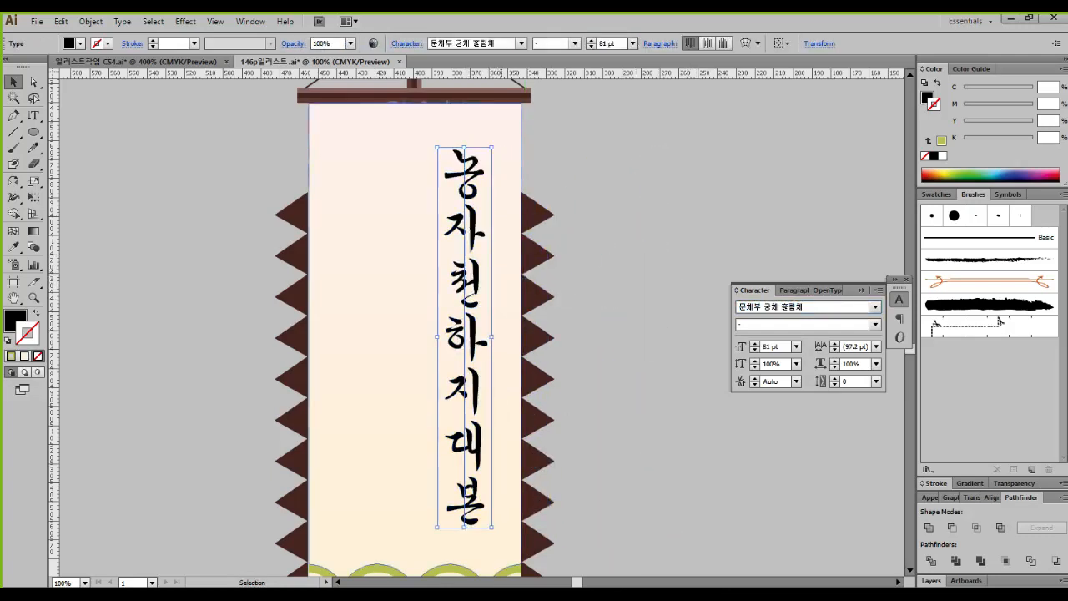
left_click(464, 147, "shift")
left_click_drag(465, 148, 468, 108)
Step: Nudge the vertical text slightly down the cloth and deselect it
key("Down")
key("Down")
key("Down")
key("Down")
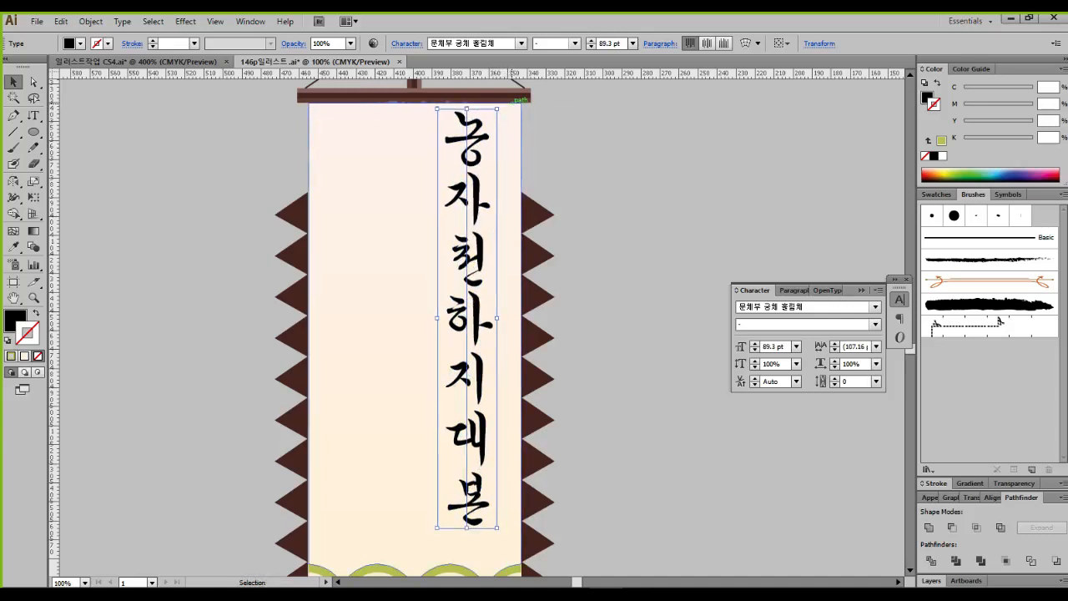
key("Down")
key("Down")
key("Down")
key("Down")
key("Down")
key("Down")
key("Down")
key("Down")
key("Down")
key("Down")
key("Down")
key("Down")
key("Down")
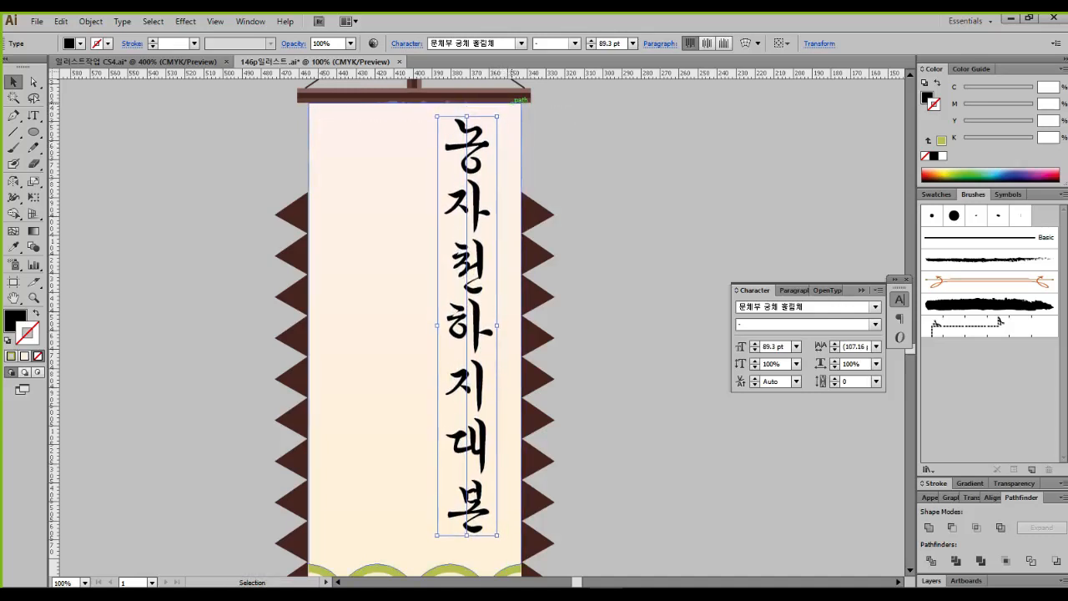
left_click(585, 141)
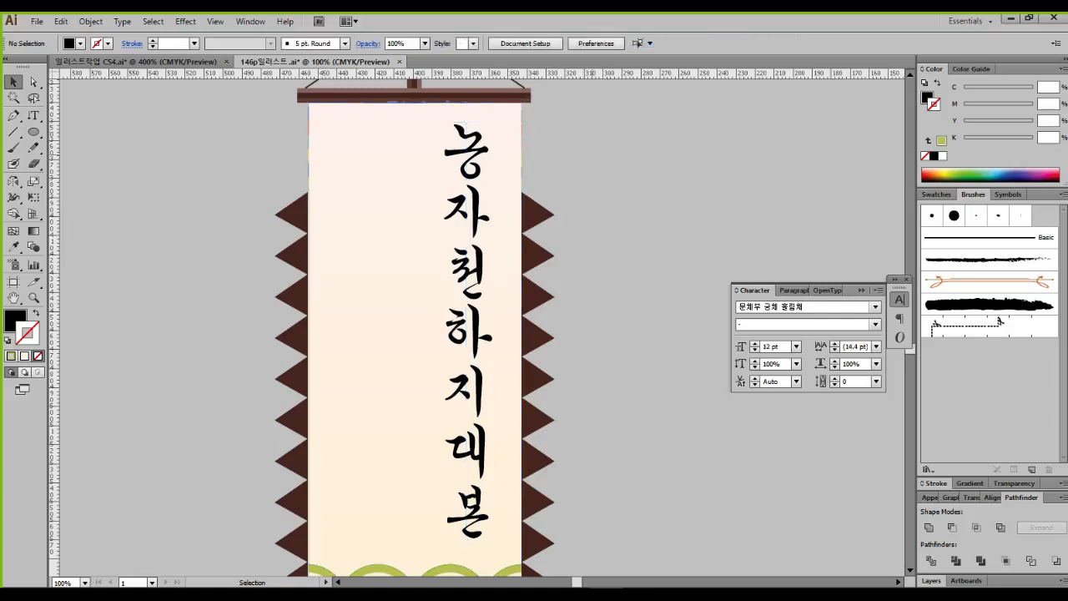
Step: Send the cloth group backward, behind the coloured stripes beneath the crossbar
left_click(506, 158)
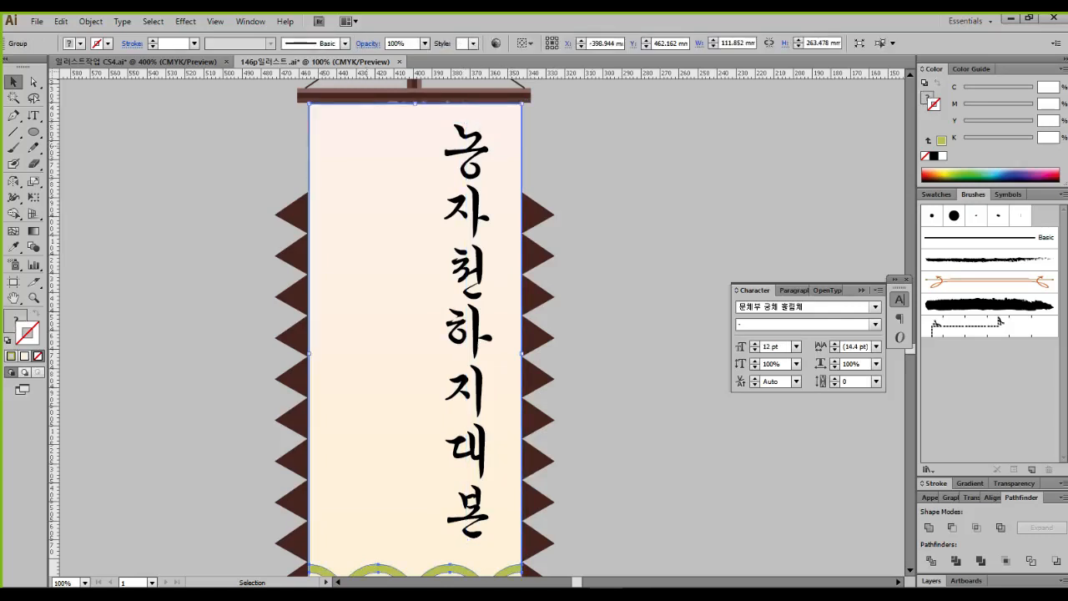
key("a")
key("ctrl+[")
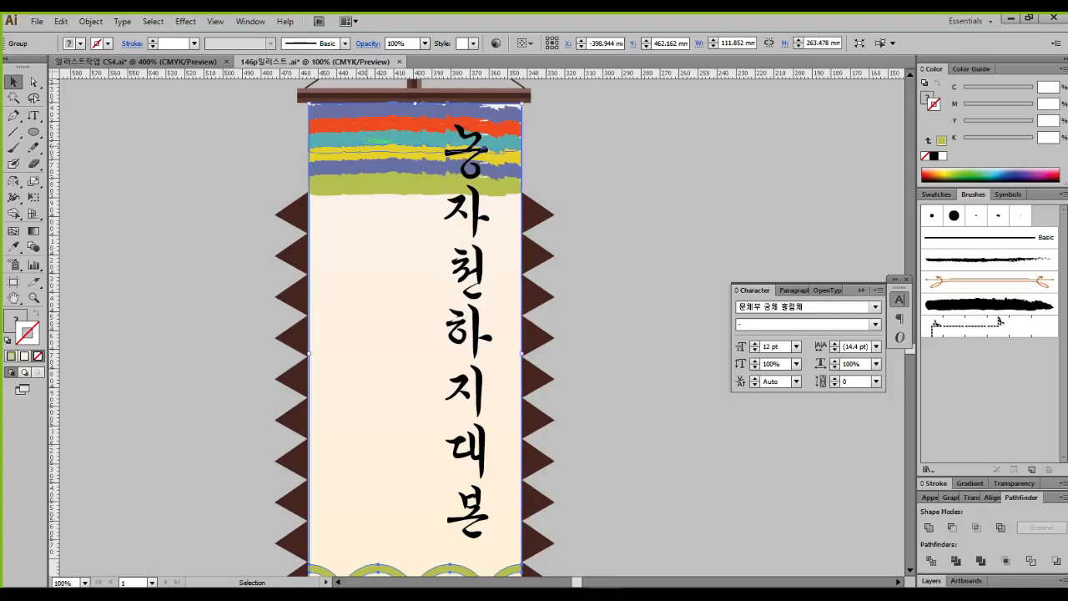
left_click(618, 219)
Step: Shrink the vertical text to about 72.41 pt so that it fits below the coloured stripes
left_click(479, 218)
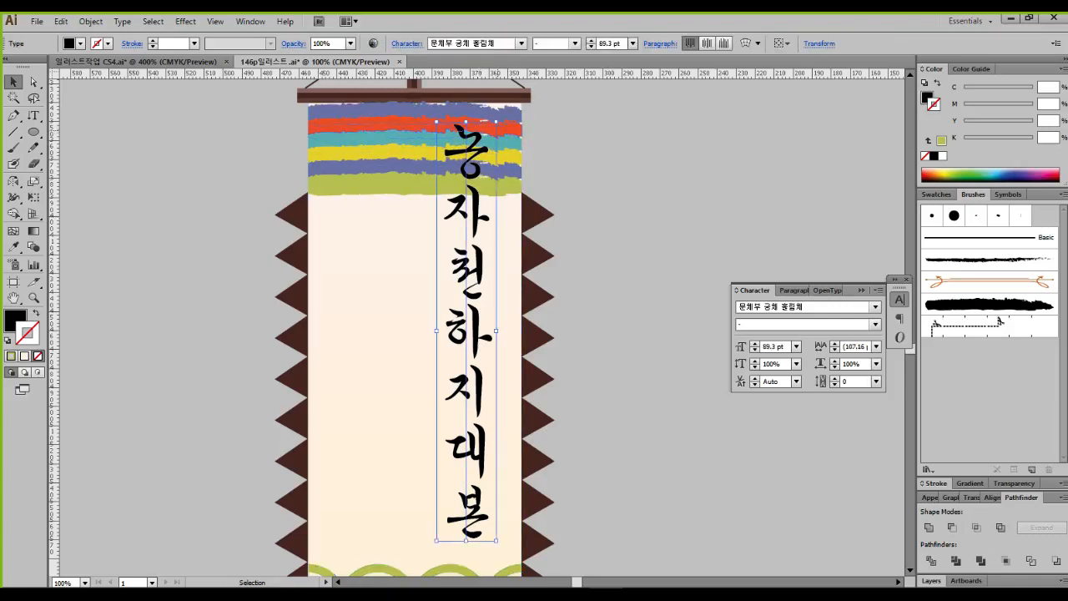
left_click_drag(496, 122, 490, 155)
key("Down")
key("Down")
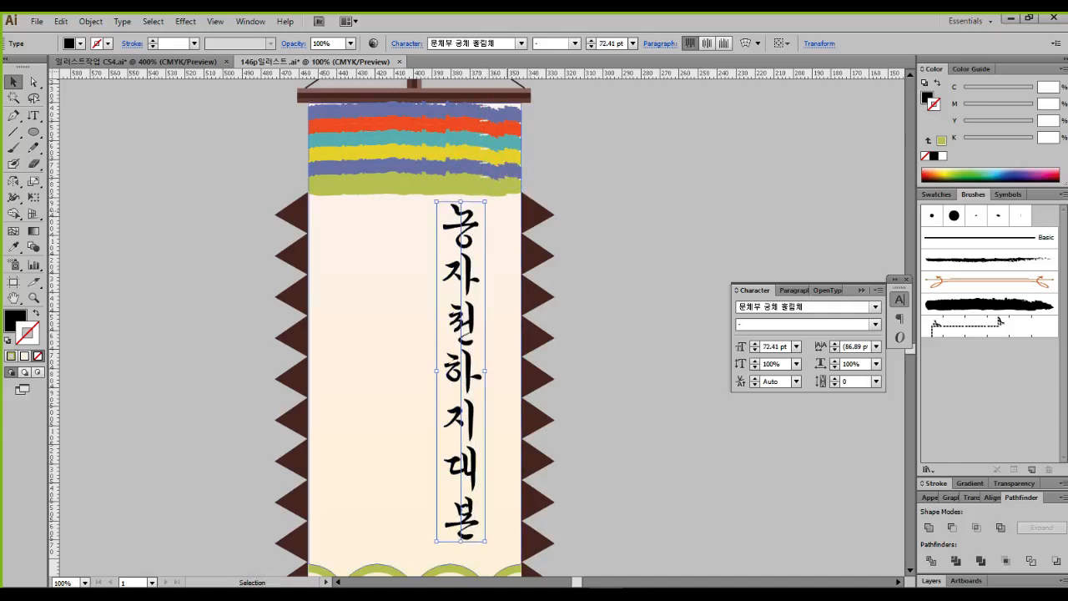
Step: Fine-tune the vertical text's position on the cloth by nudging it slightly left and down
key("Right")
key("Right")
key("Right")
key("Left")
key("Left")
key("Left")
key("Left")
key("Left")
key("Left")
key("Left")
key("Left")
key("Left")
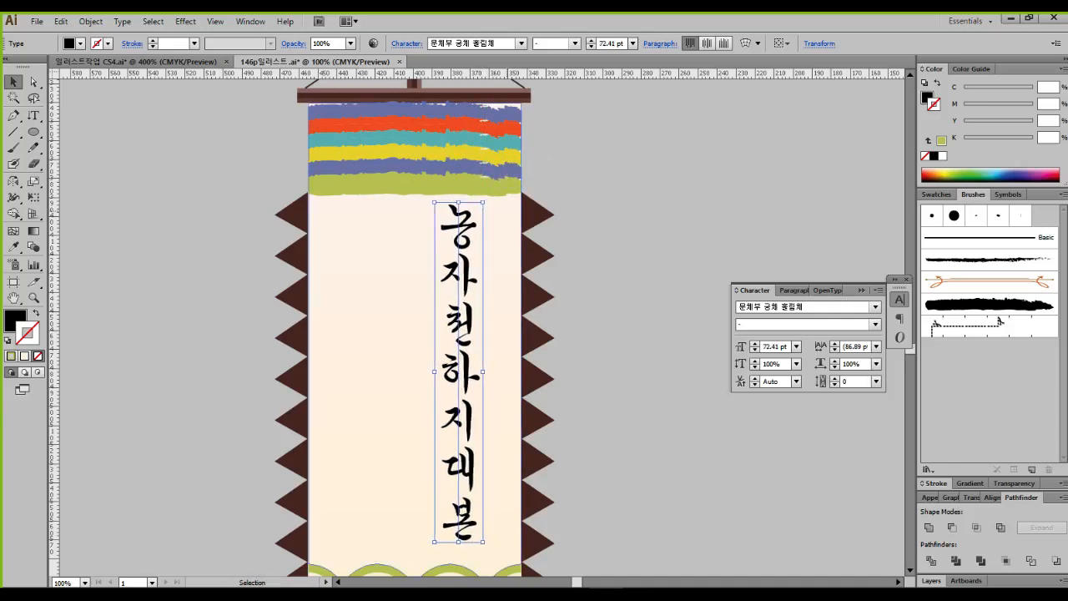
key("Down")
key("Down")
key("Down")
key("Down")
key("Left")
key("Left")
key("Left")
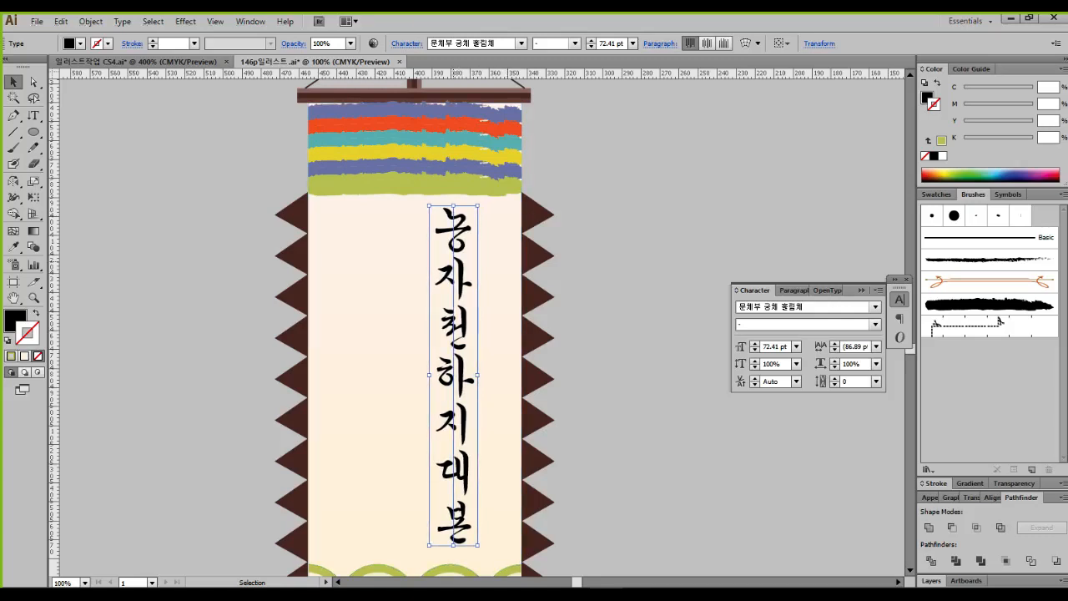
Step: Duplicate the vertical 농자천하지대본 text onto the cloth's left half and shrink the copy to about 60.41 pt
left_click_drag(455, 250, 379, 251)
left_click_drag(403, 204, 394, 261)
Step: Replace the copied vertical text with the Hanja 農, converted from 농
double_click(375, 275)
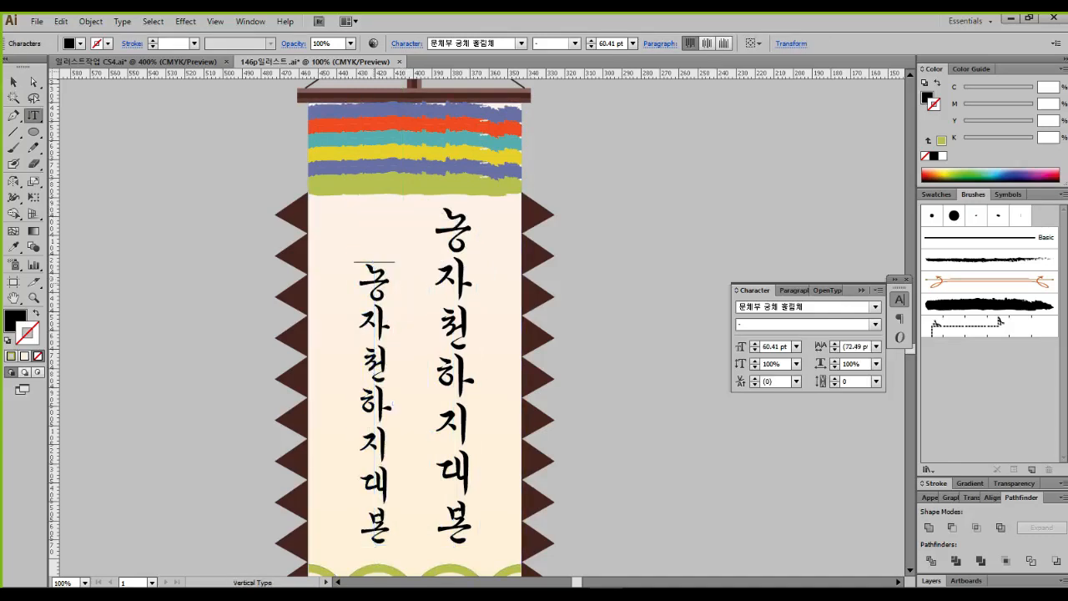
left_click_drag(374, 301, 373, 269)
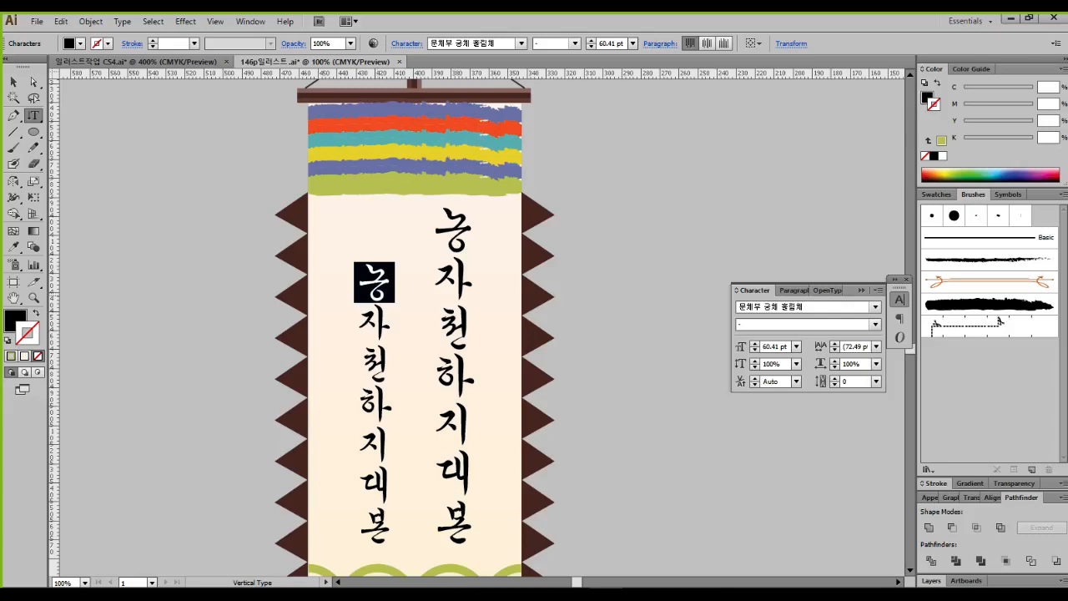
left_click(375, 301)
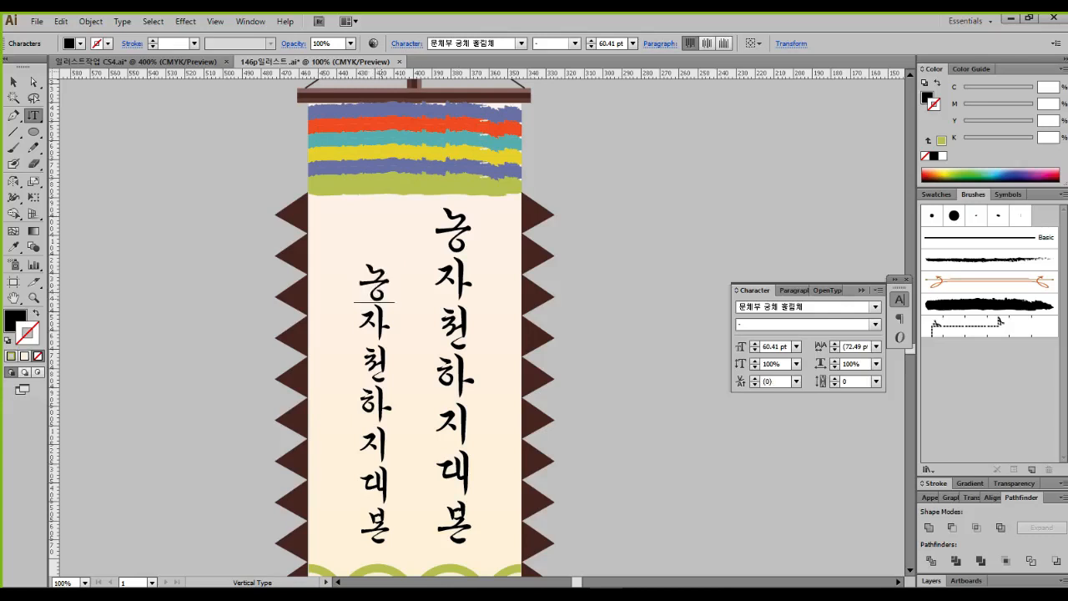
left_click_drag(375, 301, 374, 542)
left_click(374, 299)
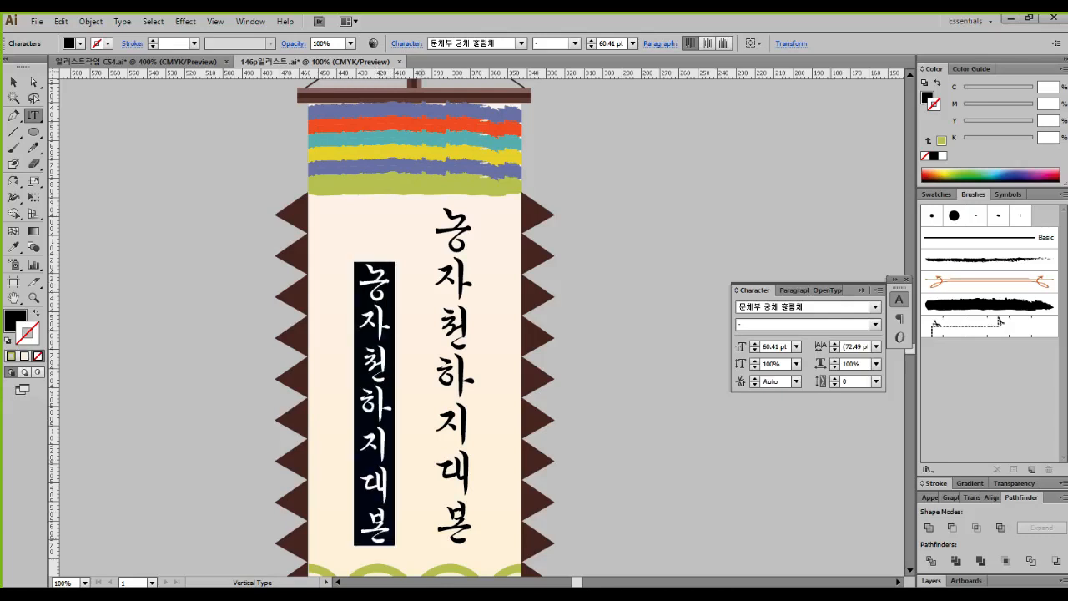
type("노ㅇ")
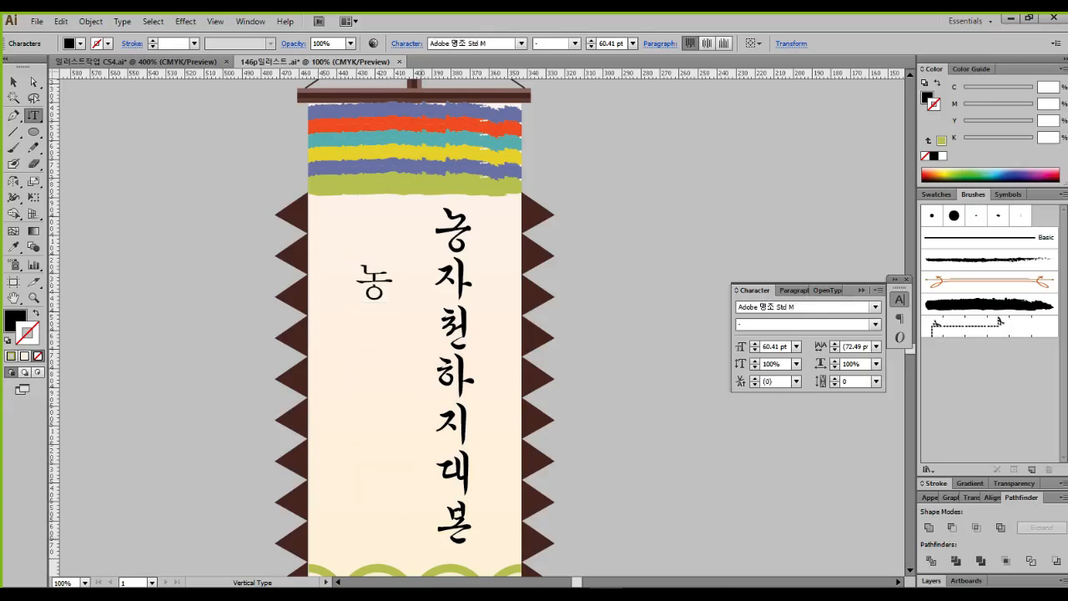
key("Hangul_Hanja")
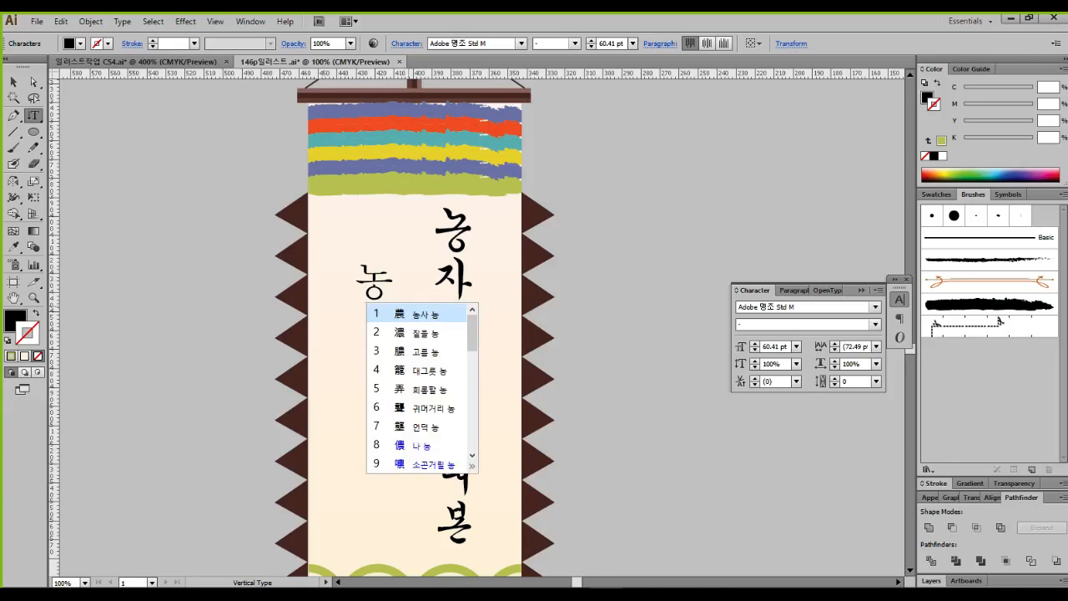
key("Return")
Step: Append the Hanja 者 and 天 below 農, converting them from 자 and 천
type("자")
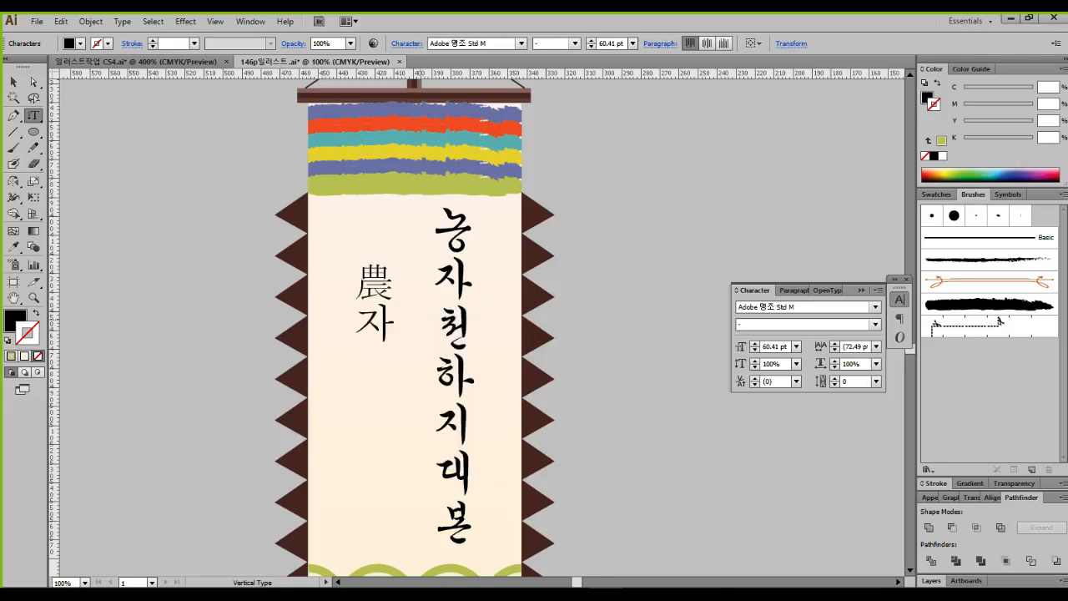
key("Hangul_Hanja")
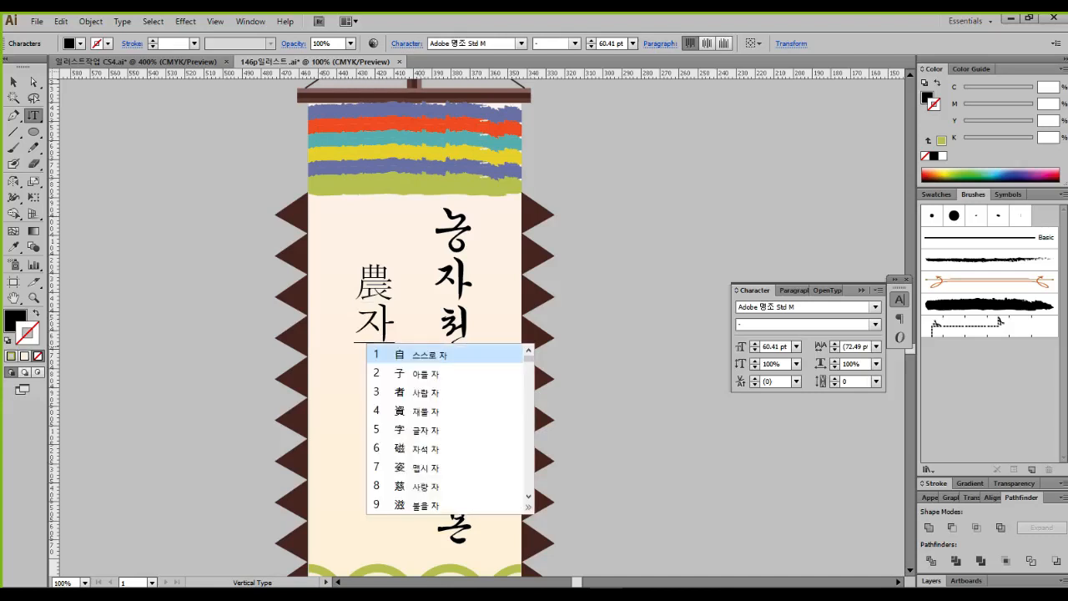
key("3")
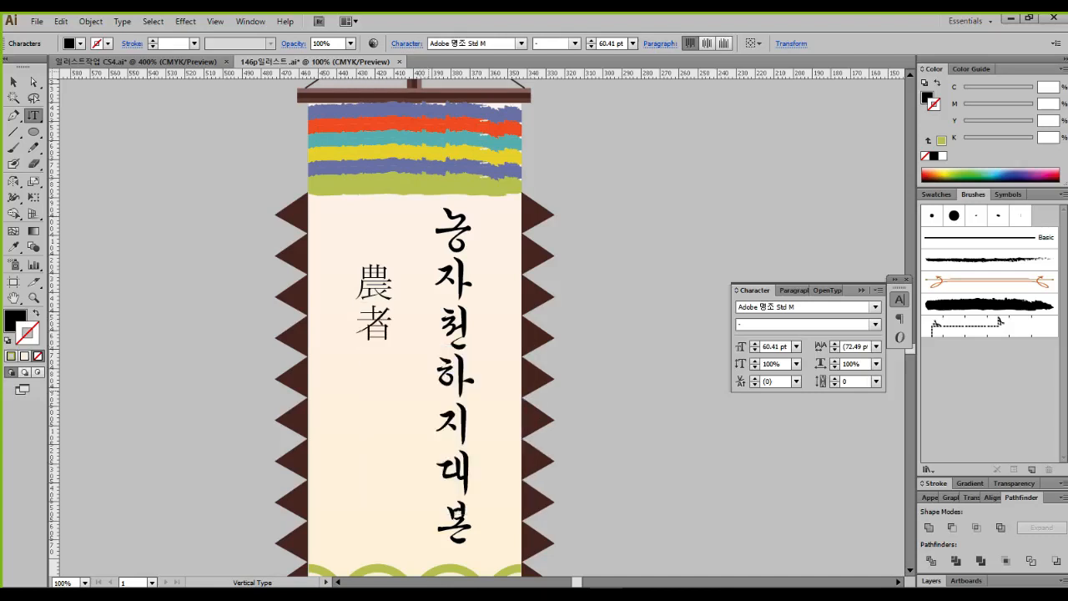
type("천")
key("Hangul_Hanja")
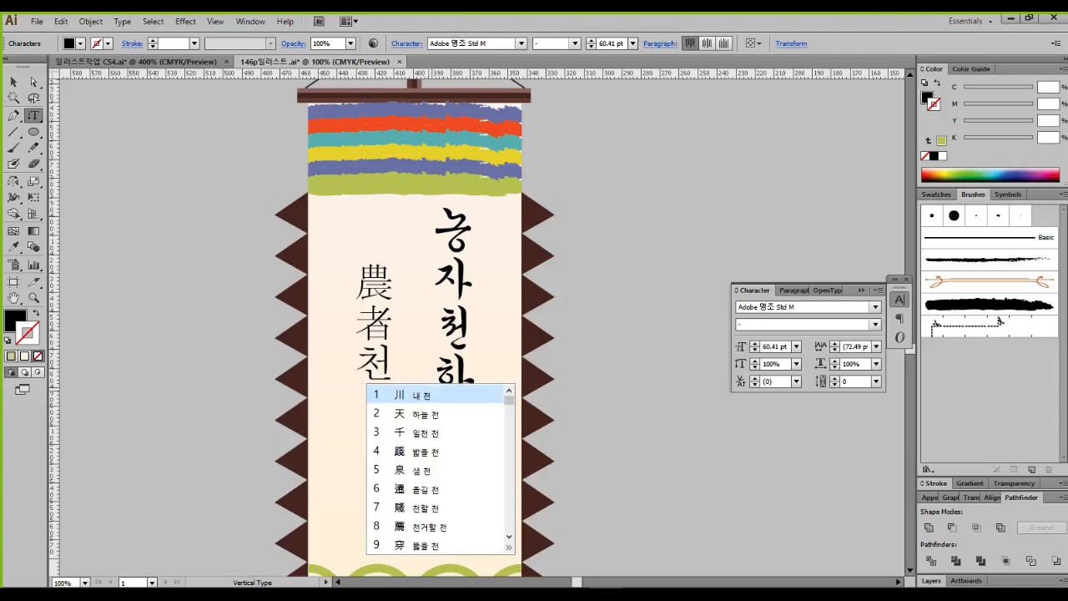
key("2")
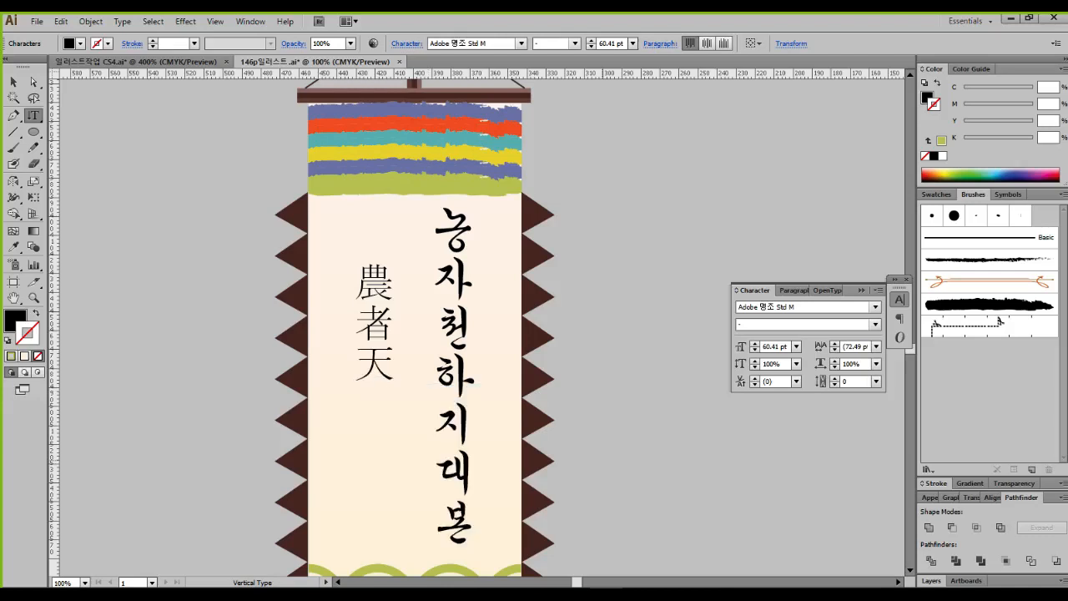
Step: Append the Hanja 下, meaning "below", to the vertical text, converting it from 하
type("하")
key("alt")
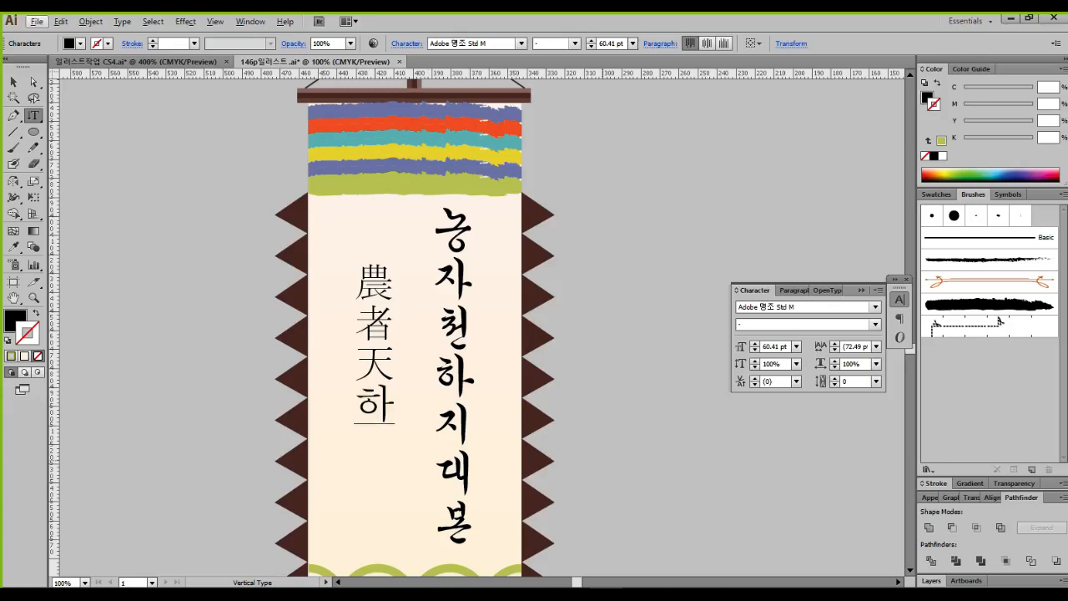
key("BackSpace")
type("하")
key("Hangul_Hanja")
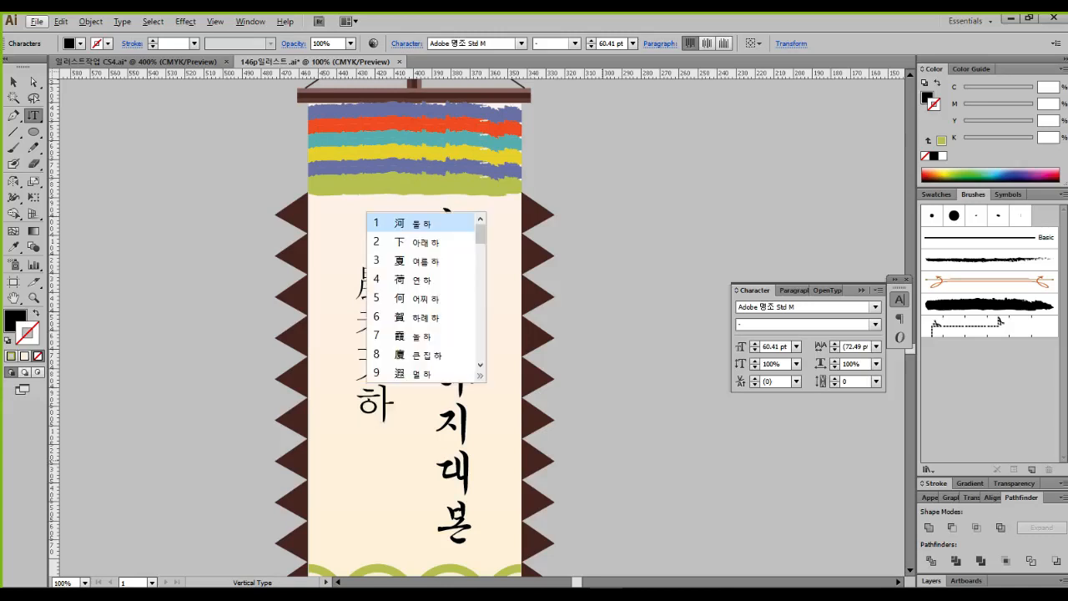
type("2")
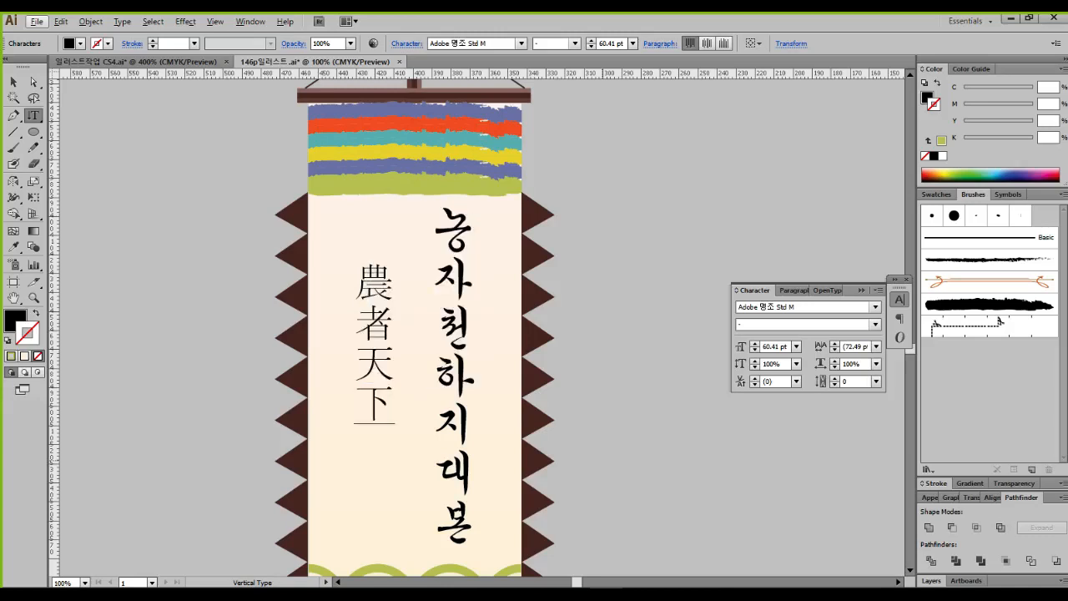
Step: Append the Hanja 之 (갈 지) to the vertical text, converting it from 지
type("지")
key("Hangul_Hanja")
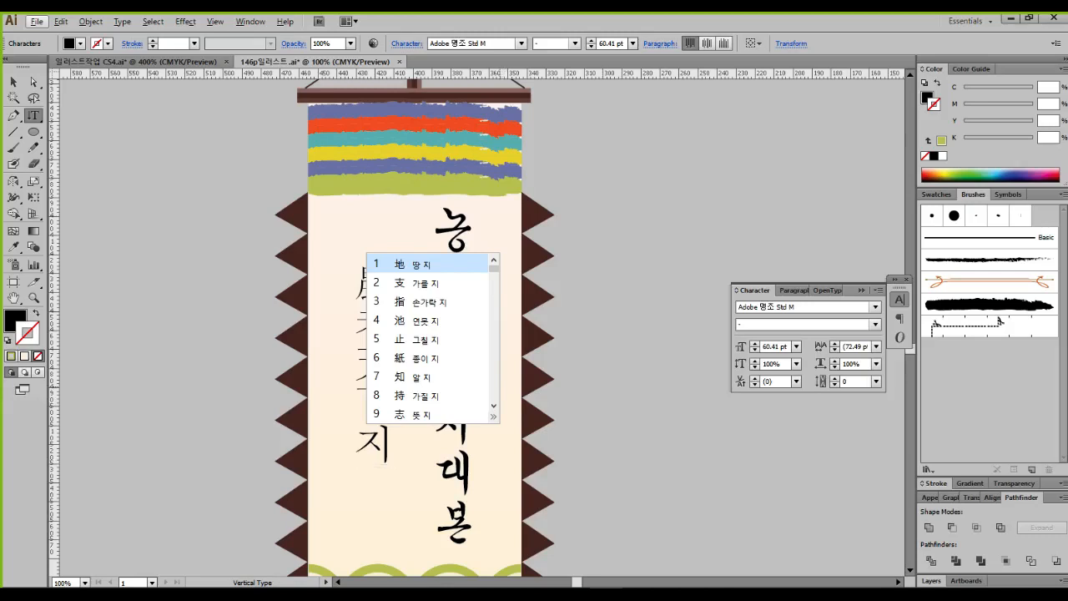
key("Page_Down")
key("Page_Down")
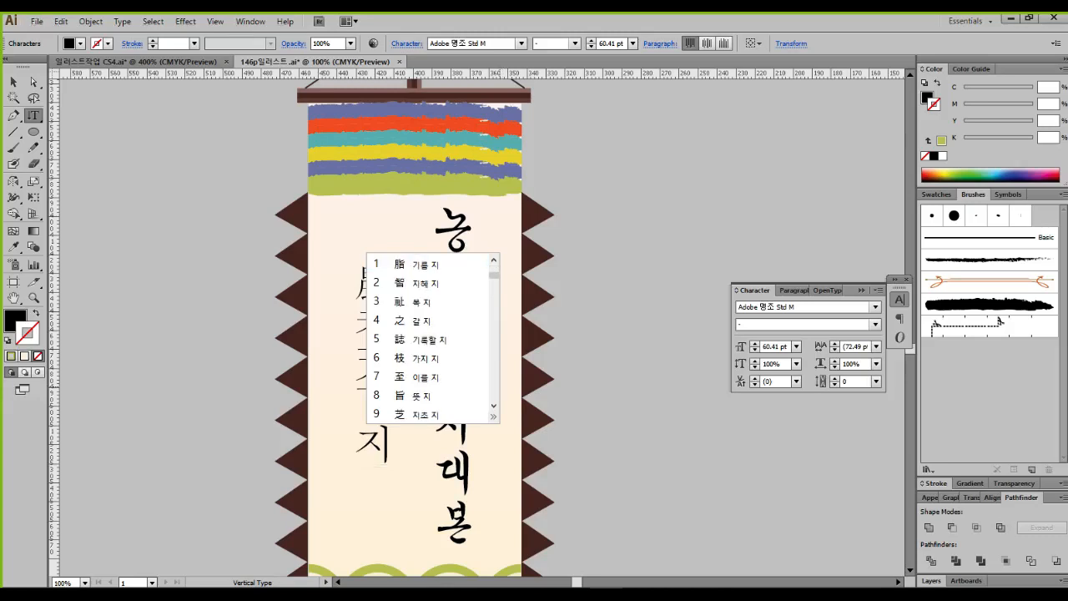
left_click(493, 259)
type("4")
Step: Complete the Hanja line with 大 and 本, converted from 대 and 본, and deselect the text
type("대")
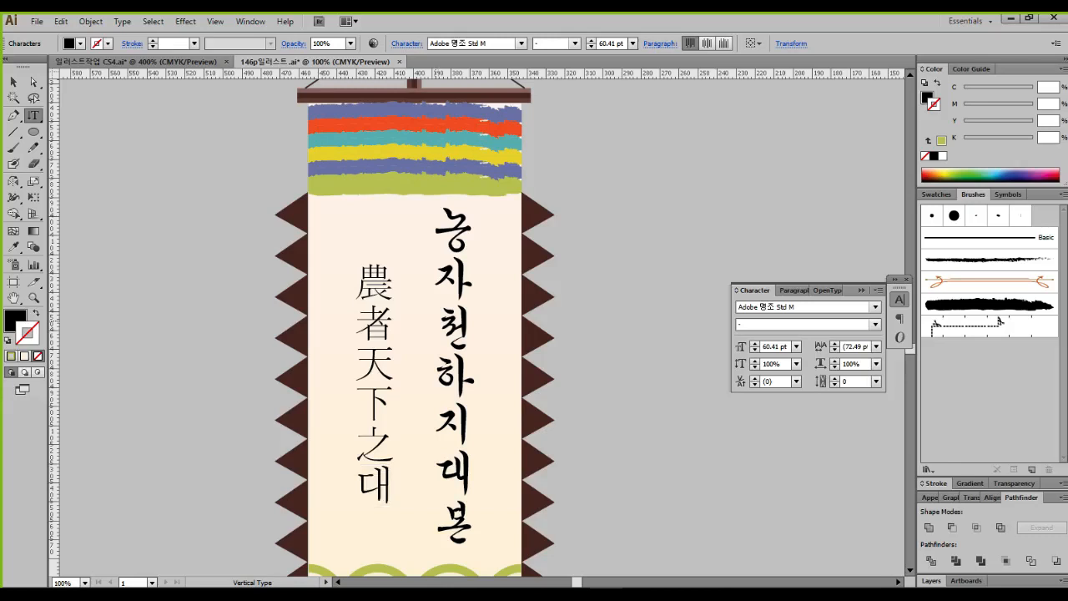
key("Hangul_Hanja")
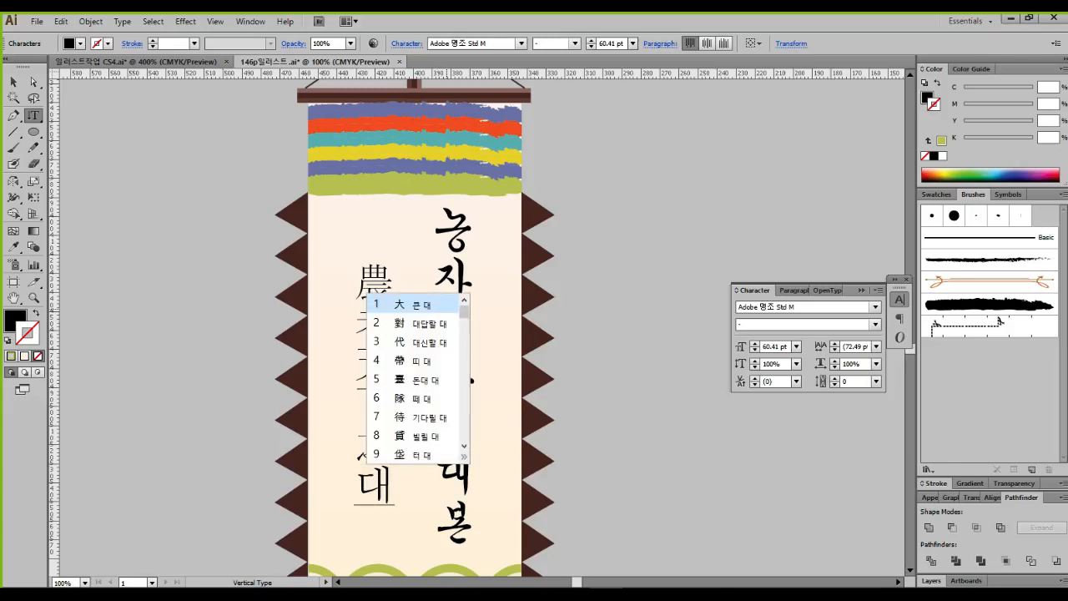
type("1본")
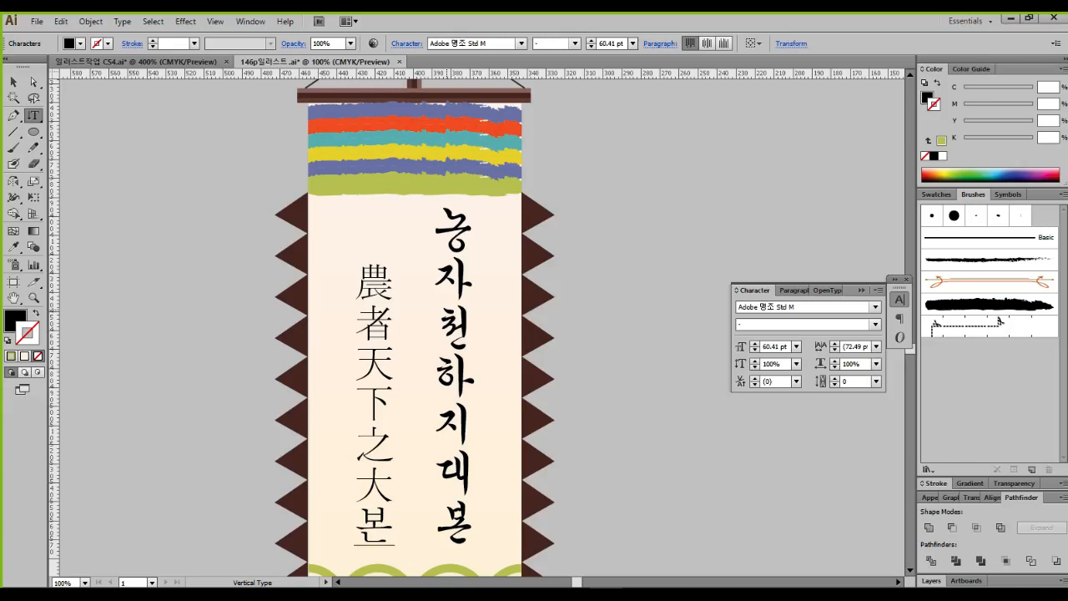
key("Hangul_Hanja")
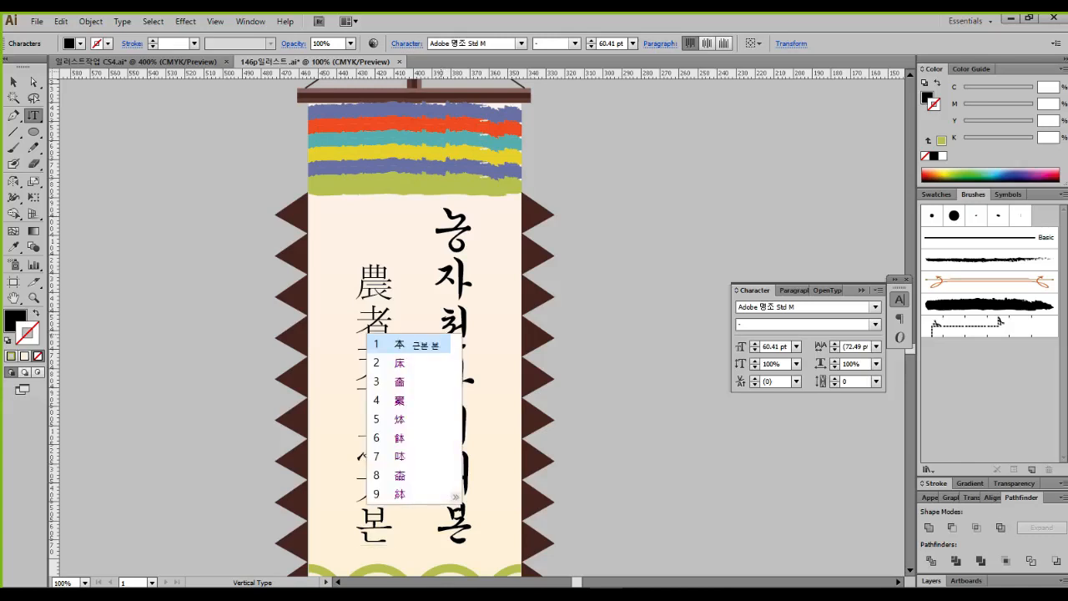
key("1")
key("Escape")
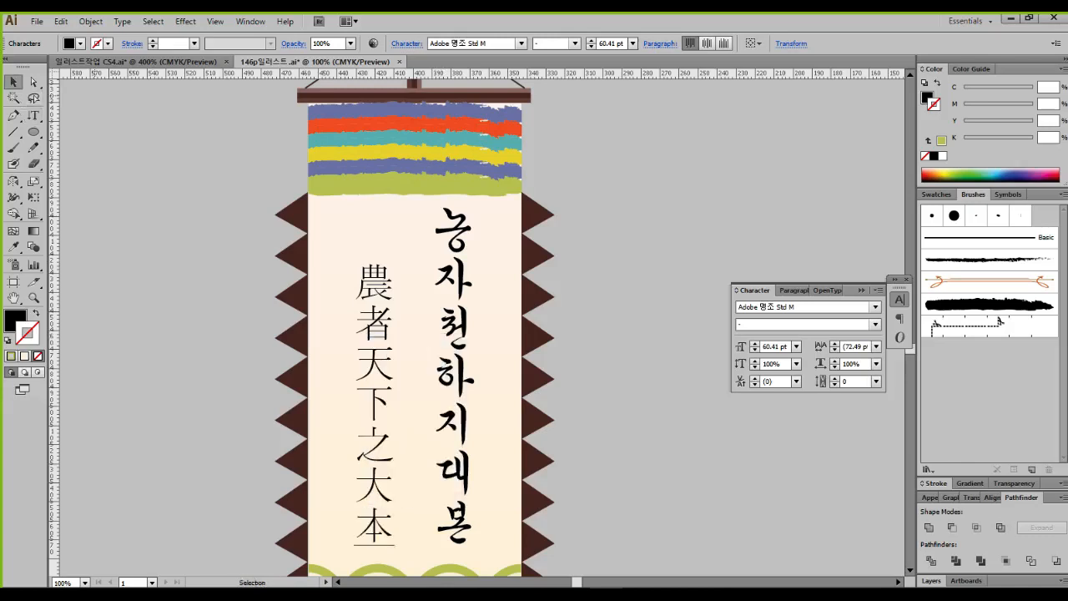
left_click(597, 253)
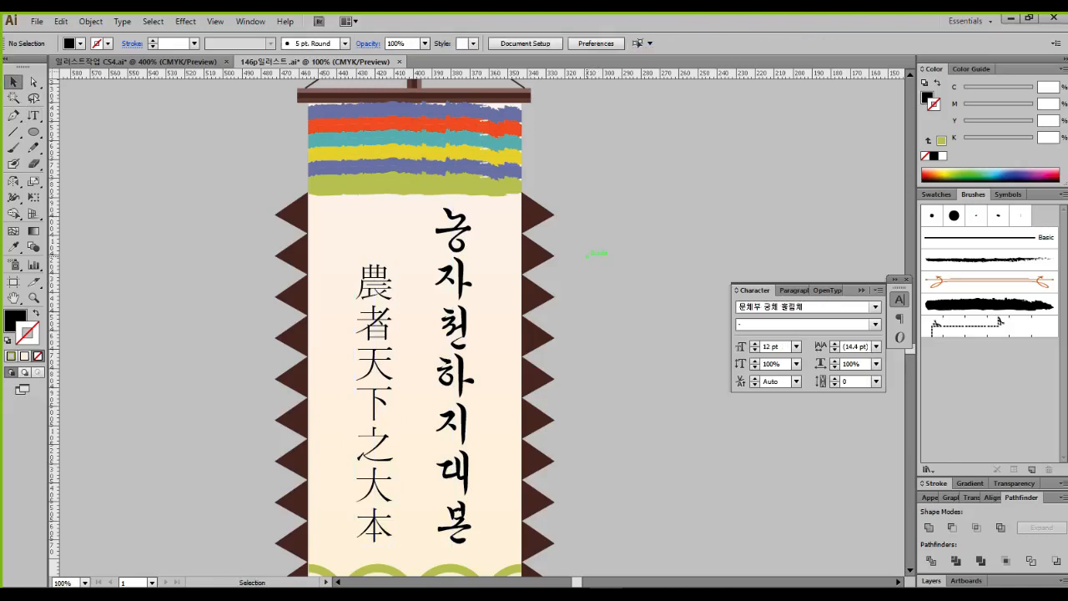
Step: Recolour the Korean vertical text with the dark brown sampled from the triangular edging, and deselect it
left_click(456, 271)
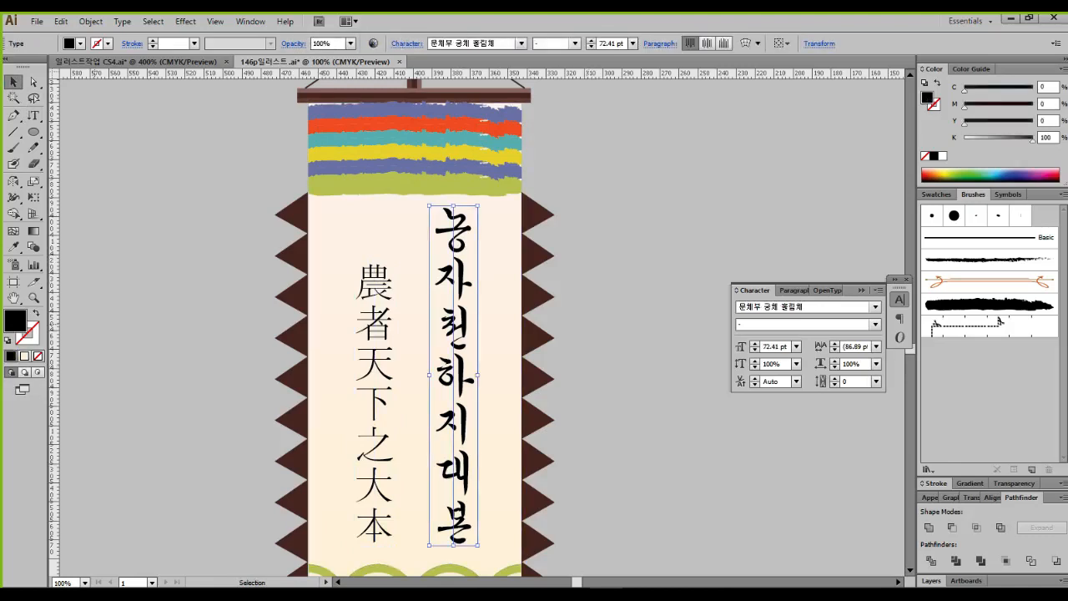
key("i")
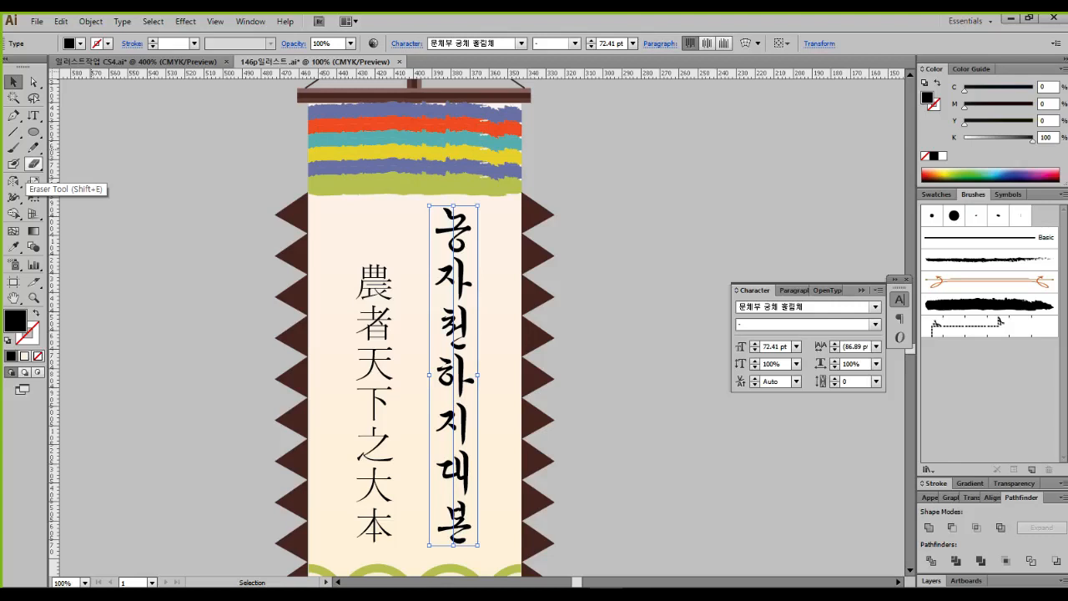
left_click(14, 247)
left_click(296, 256)
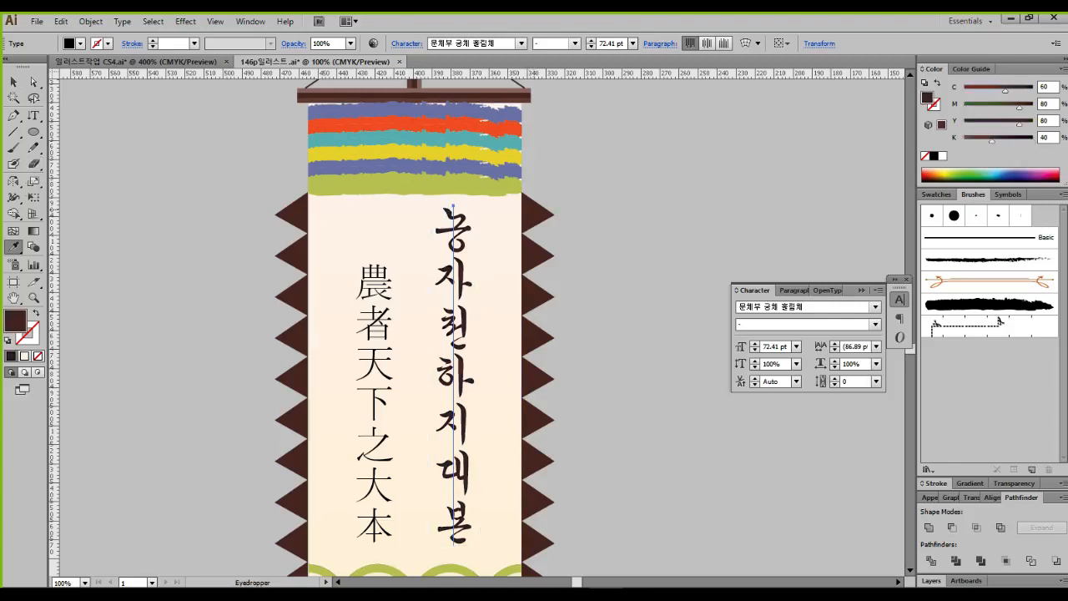
left_click(13, 81)
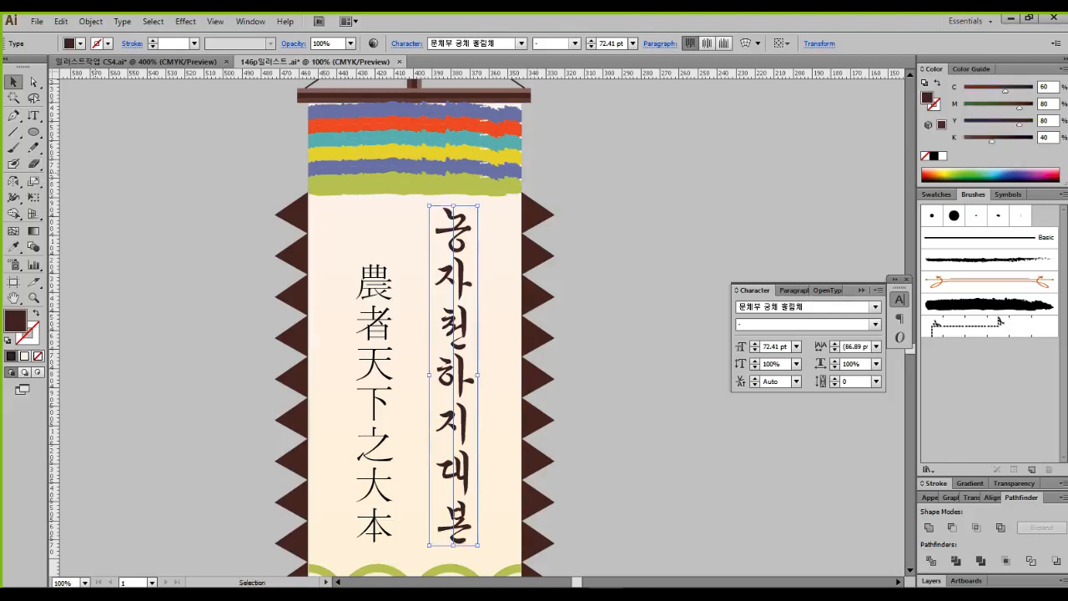
left_click(151, 242)
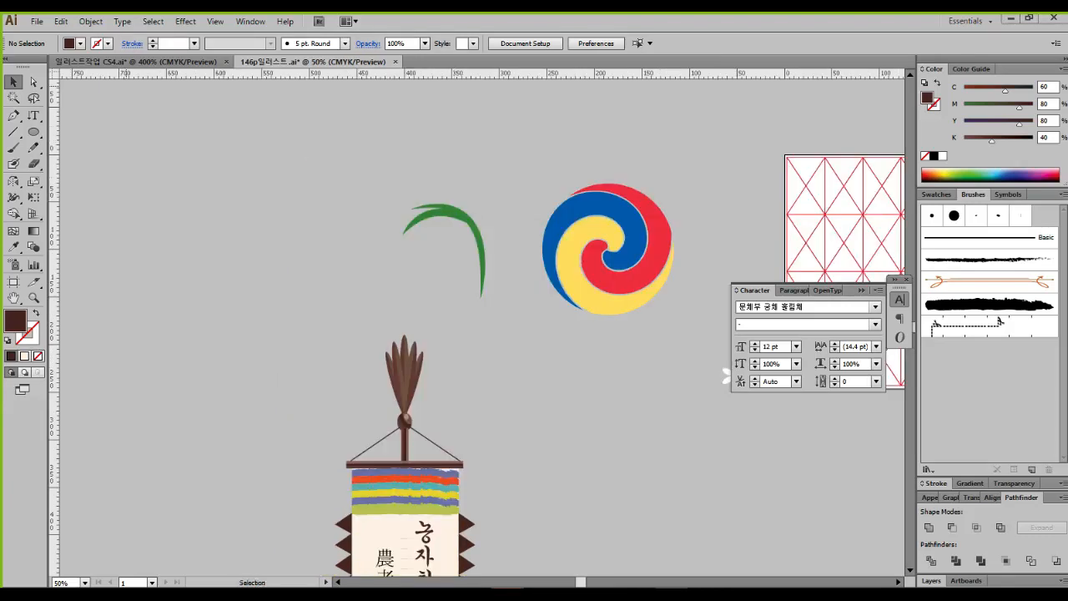
Step: Switch to the 일러스트작업 CS4.ai document and examine the navy and red taegeuk swirl
left_click(134, 61)
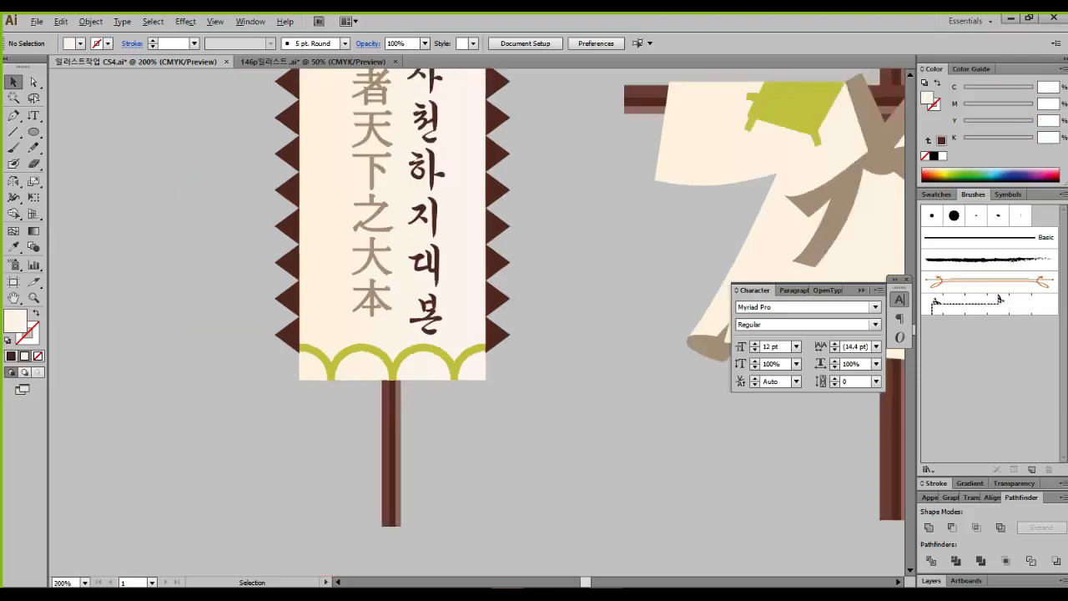
key("ctrl+minus")
left_click_drag(670, 138, 821, 580)
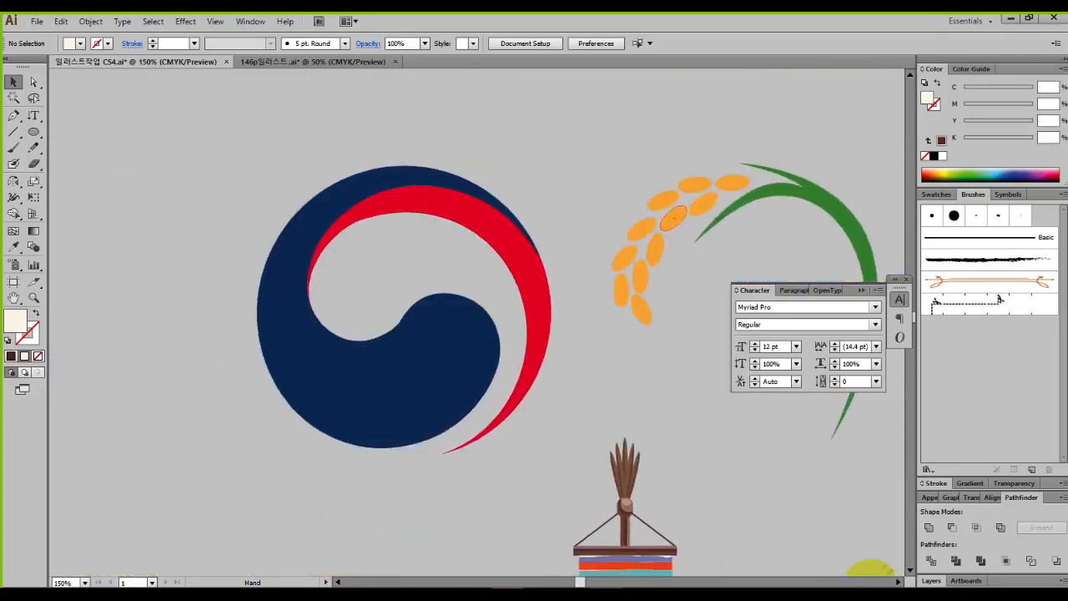
left_click_drag(673, 218, 724, 224)
key("ctrl+2")
mouse_move(622, 413)
left_mouse_down()
mouse_move(510, 498)
mouse_move(339, 186)
mouse_move(602, 252)
mouse_move(612, 445)
left_mouse_up()
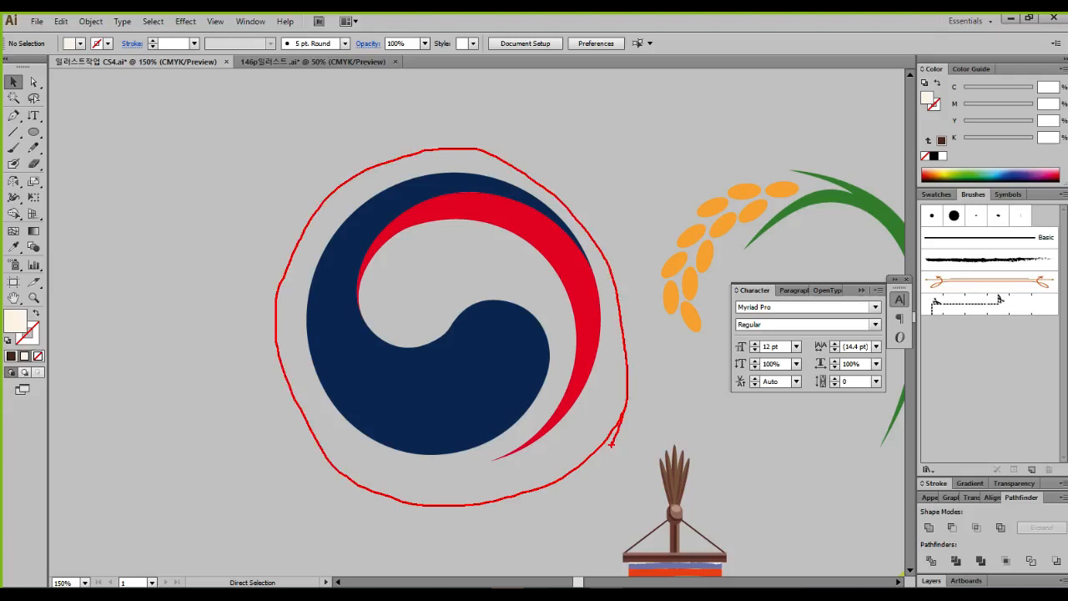
key("Escape")
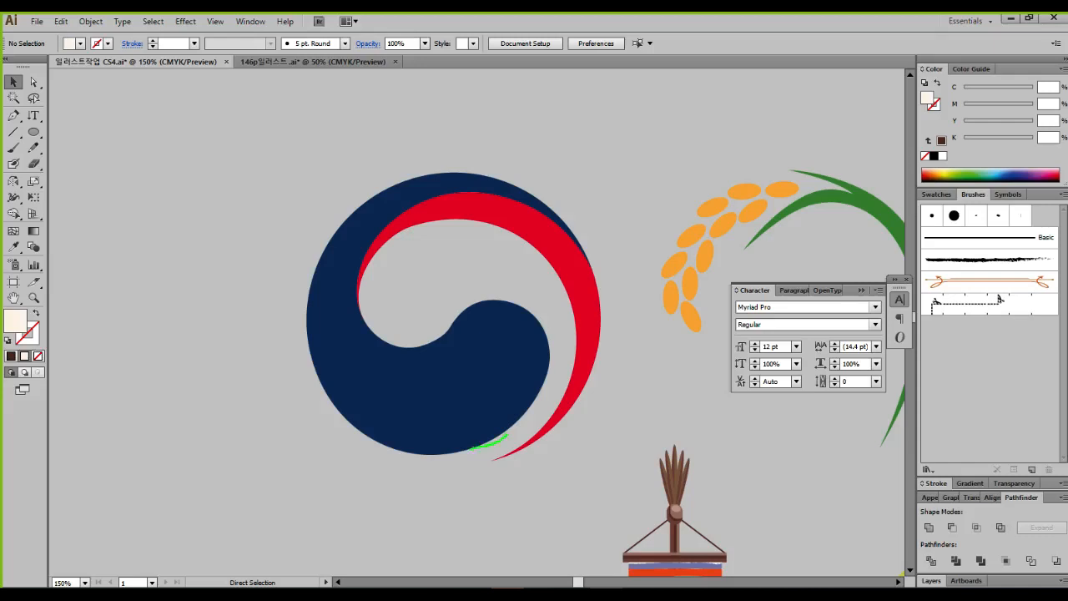
mouse_move(471, 448)
left_mouse_down()
mouse_move(427, 454)
mouse_move(354, 429)
left_mouse_up()
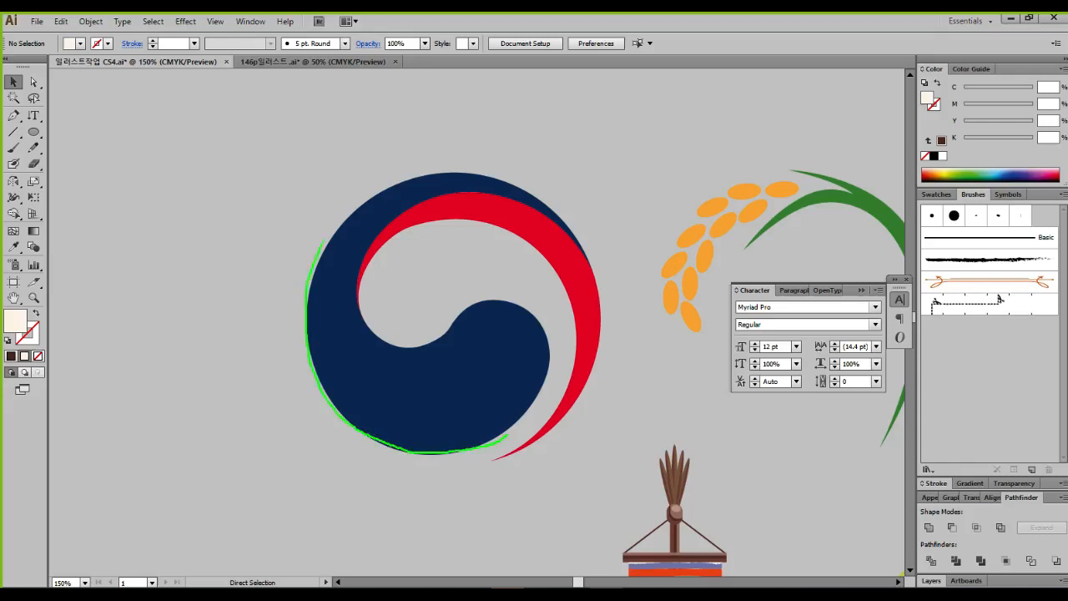
mouse_move(322, 242)
left_mouse_down()
mouse_move(352, 202)
mouse_move(424, 175)
mouse_move(472, 179)
mouse_move(528, 222)
mouse_move(552, 267)
mouse_move(560, 335)
mouse_move(548, 384)
mouse_move(514, 429)
left_mouse_up()
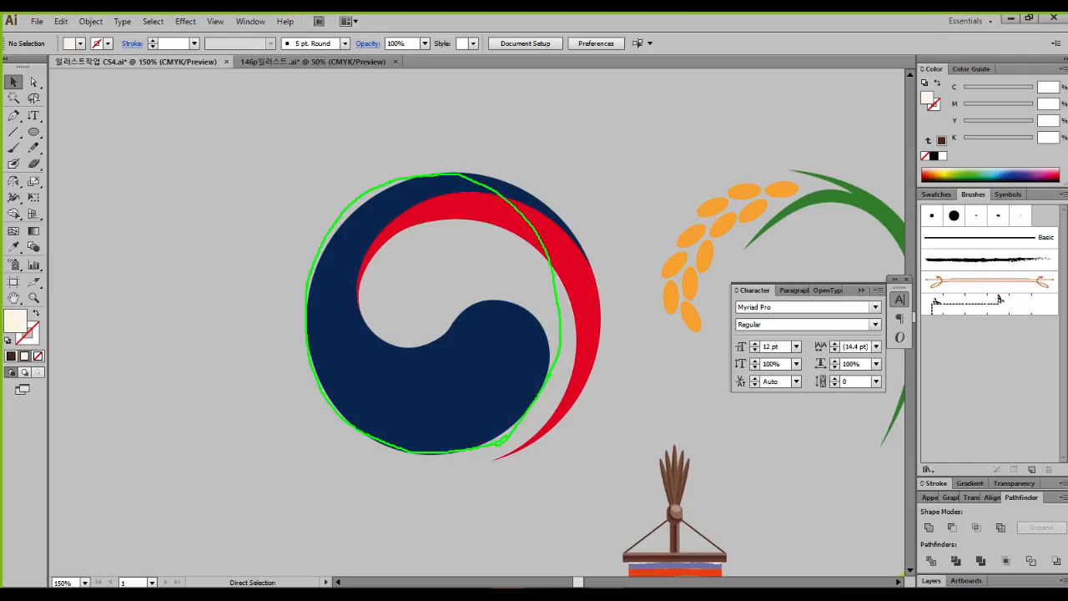
mouse_move(549, 351)
left_mouse_down()
mouse_move(532, 307)
mouse_move(458, 308)
mouse_move(444, 357)
mouse_move(464, 394)
left_mouse_up()
left_click_drag(504, 398, 550, 360)
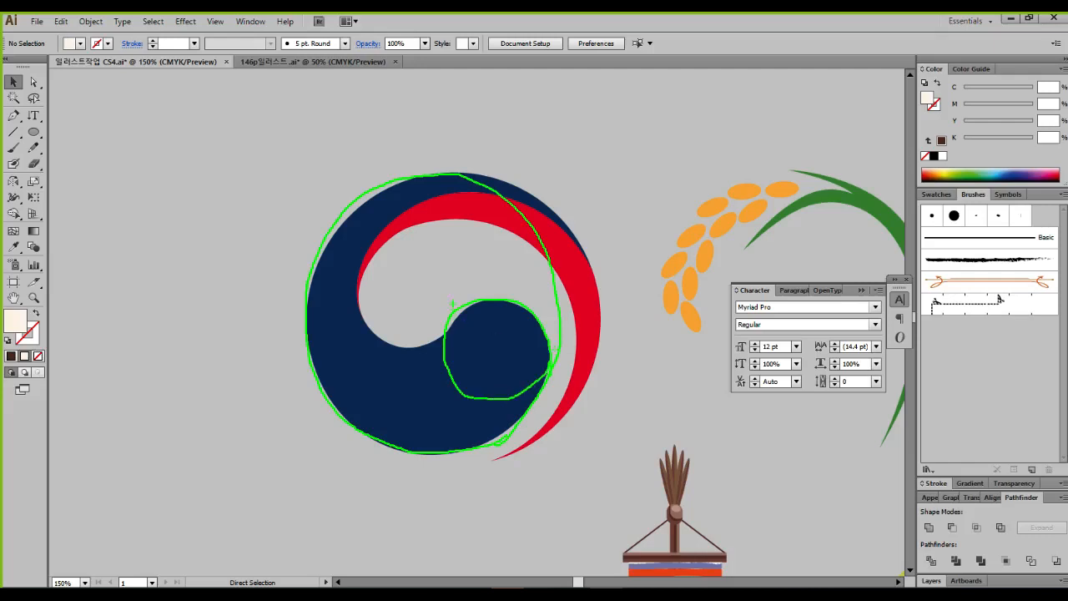
mouse_move(473, 304)
left_mouse_down()
mouse_move(442, 333)
mouse_move(385, 342)
mouse_move(371, 333)
mouse_move(358, 267)
mouse_move(373, 253)
mouse_move(437, 247)
mouse_move(469, 273)
mouse_move(465, 320)
left_mouse_up()
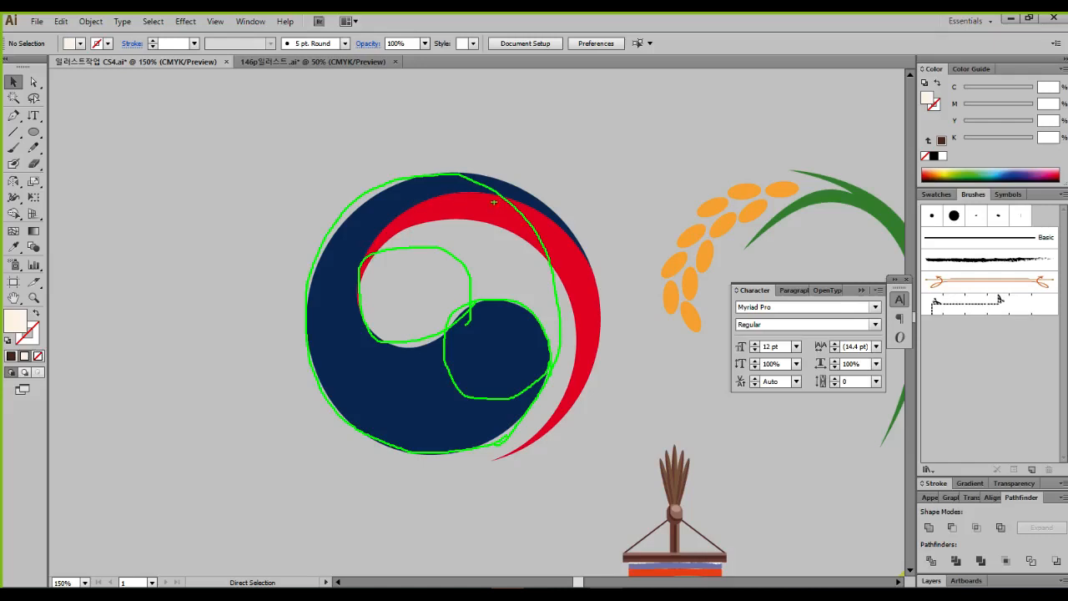
mouse_move(459, 192)
left_mouse_down()
mouse_move(385, 227)
mouse_move(361, 276)
mouse_move(364, 382)
mouse_move(403, 422)
mouse_move(502, 439)
mouse_move(539, 427)
mouse_move(569, 403)
mouse_move(598, 292)
left_mouse_up()
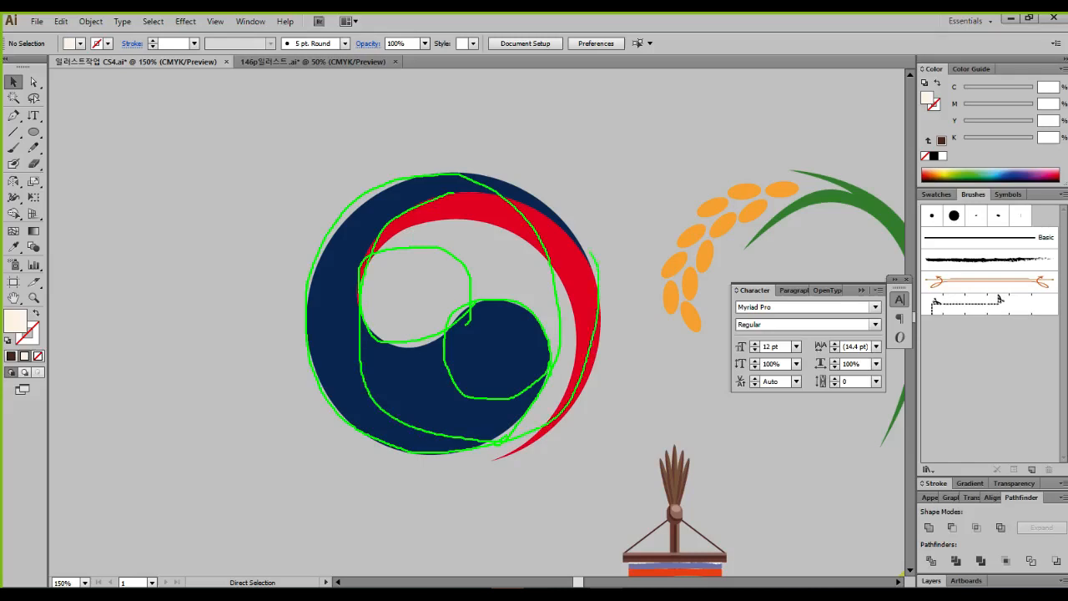
mouse_move(594, 254)
left_mouse_down()
mouse_move(524, 202)
mouse_move(468, 193)
mouse_move(453, 206)
left_mouse_up()
key("Escape")
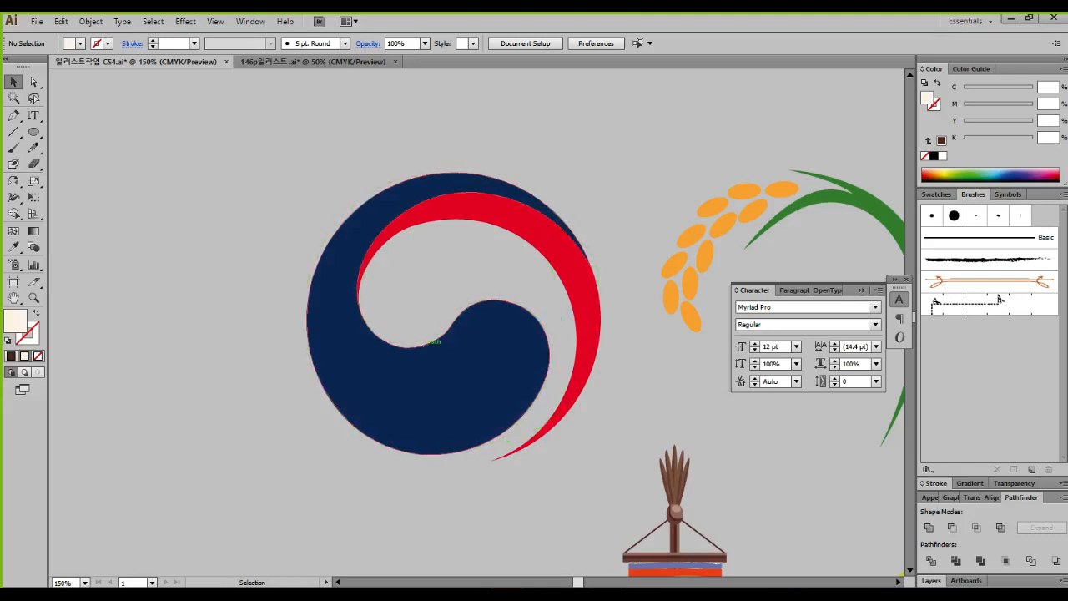
Step: Select the navy and red taegeuk swirl group
left_click_drag(243, 169, 605, 507)
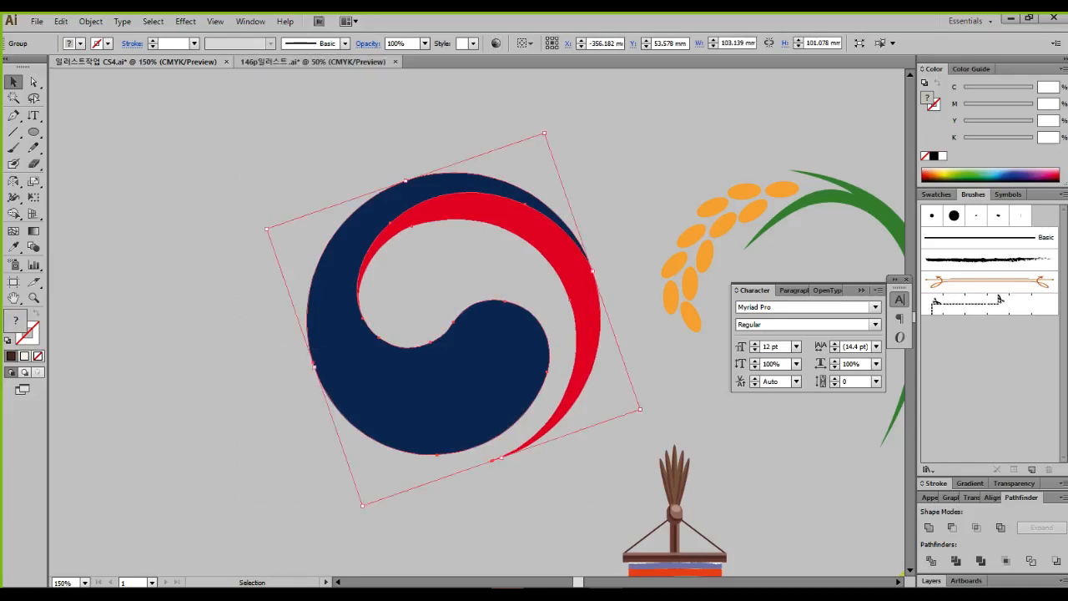
Step: Paste the red and navy taegeuk emblem into the 146p일러스트.ai document, placing it in the empty area beside the existing artwork
left_click(313, 62)
left_click_drag(212, 238, 515, 297)
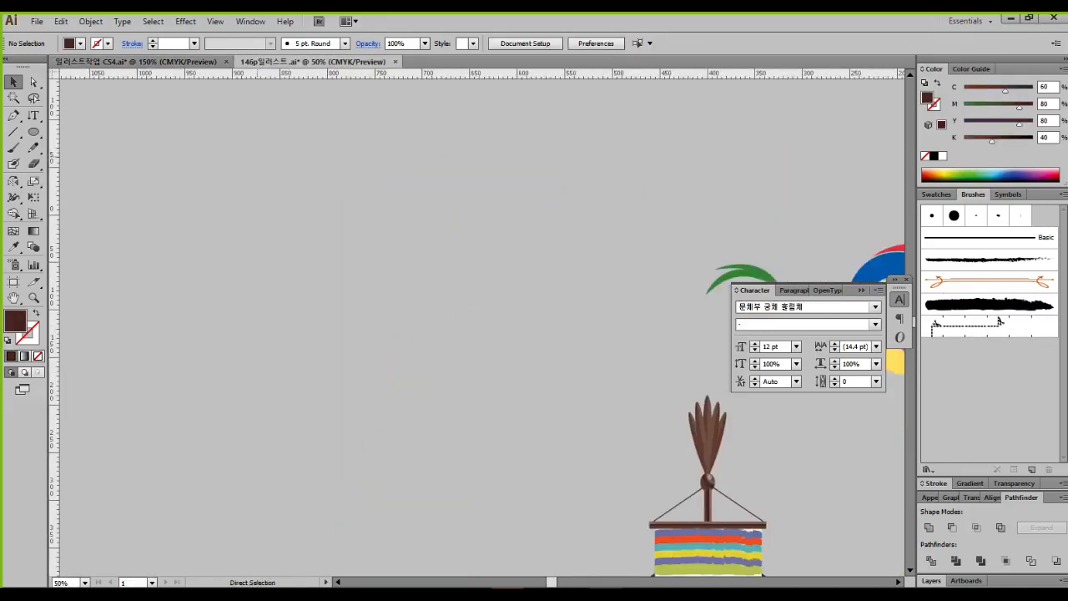
key("ctrl+v")
left_click_drag(501, 354, 151, 173)
left_click(178, 127)
left_click_drag(178, 127, 191, 135)
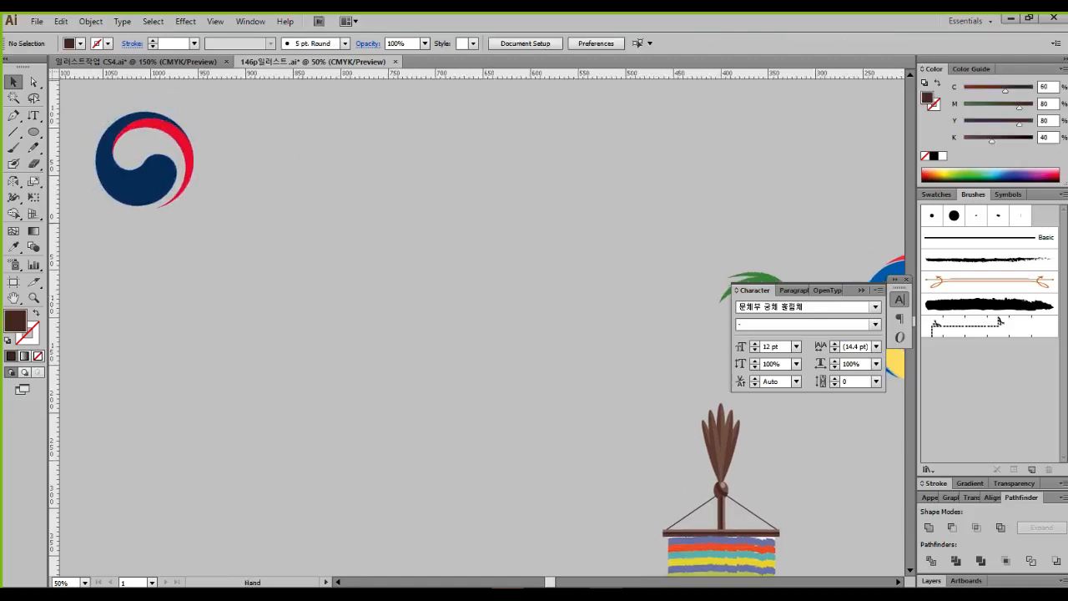
Step: Draw a circle about 316 mm in diameter beside the emblem, with no fill and a 1 pt black stroke
left_click(34, 132)
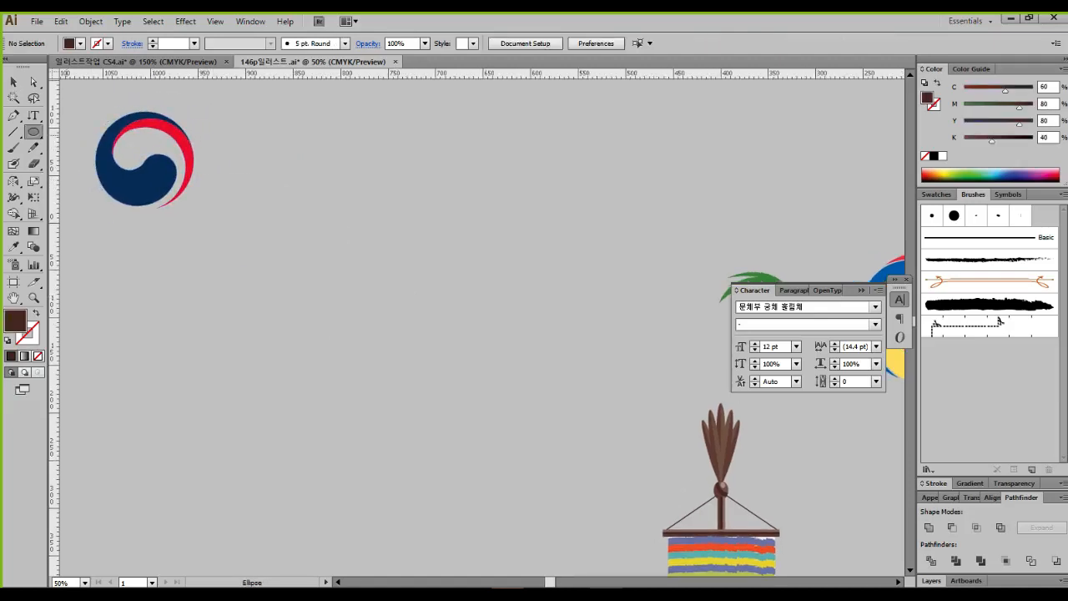
left_click_drag(291, 186, 592, 451)
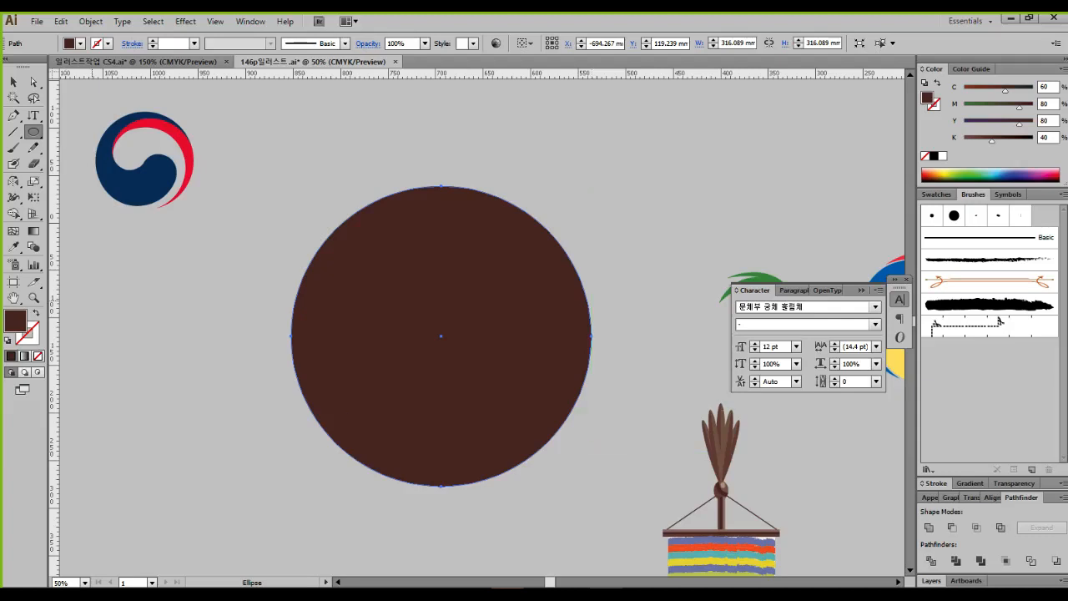
key("d")
key("slash")
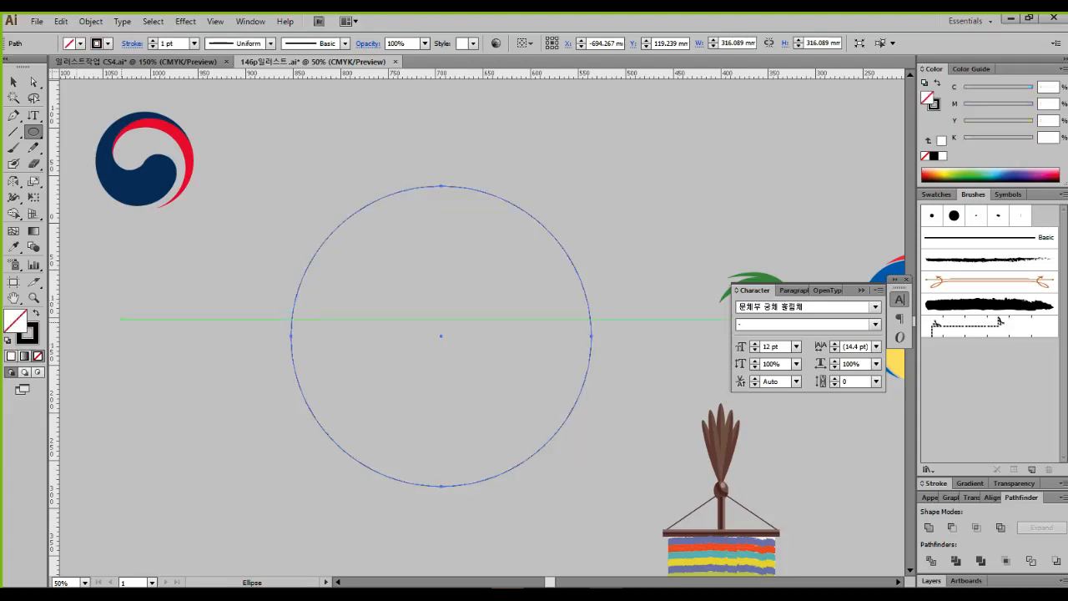
key("v")
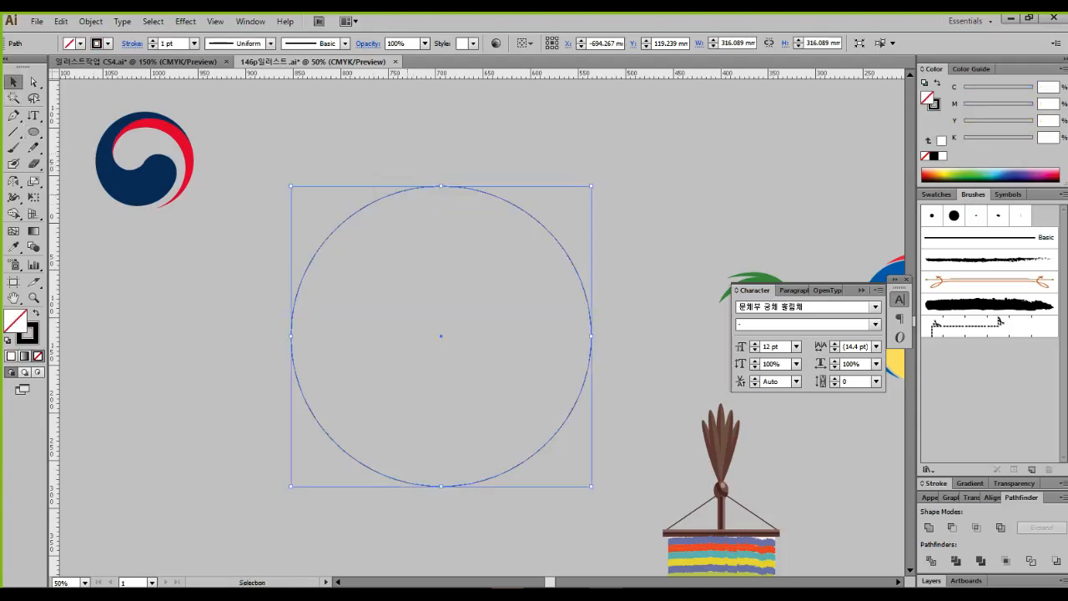
left_click_drag(409, 187, 385, 136)
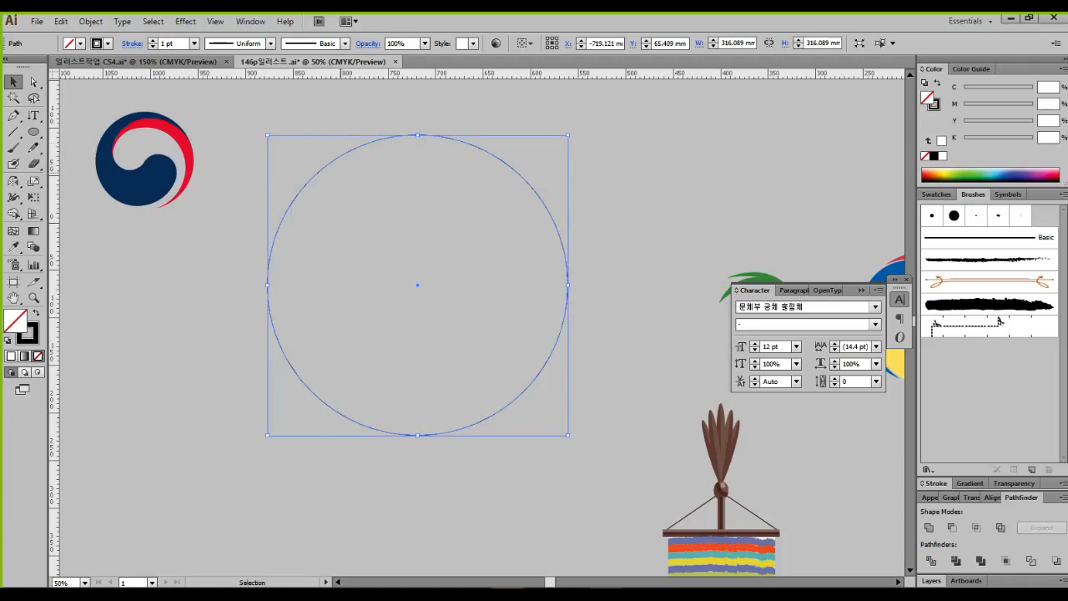
key("a")
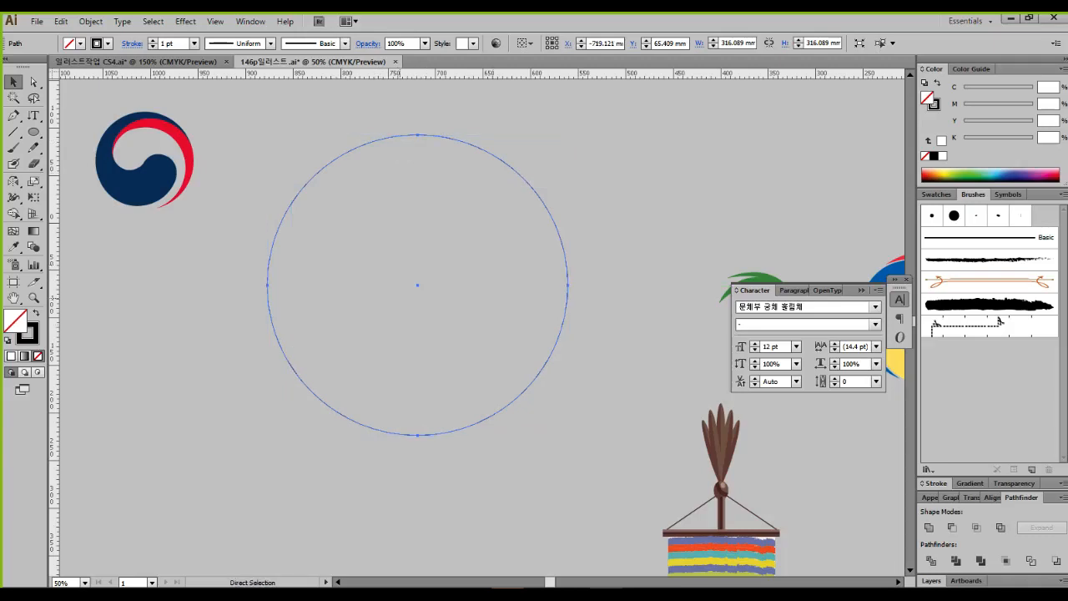
left_click_drag(568, 310, 543, 269)
mouse_move(561, 326)
left_mouse_down()
mouse_move(493, 250)
mouse_move(445, 294)
mouse_move(475, 358)
mouse_move(531, 359)
mouse_move(552, 322)
left_mouse_up()
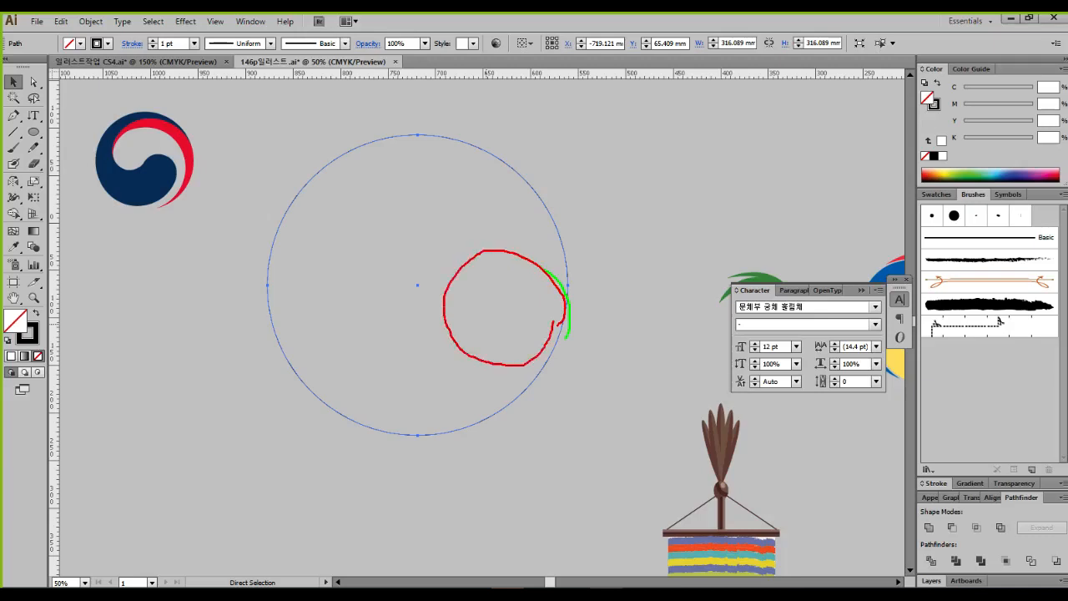
mouse_move(456, 271)
left_mouse_down()
mouse_move(434, 220)
mouse_move(370, 227)
mouse_move(353, 280)
mouse_move(399, 309)
mouse_move(436, 294)
mouse_move(451, 269)
left_mouse_up()
key("Escape")
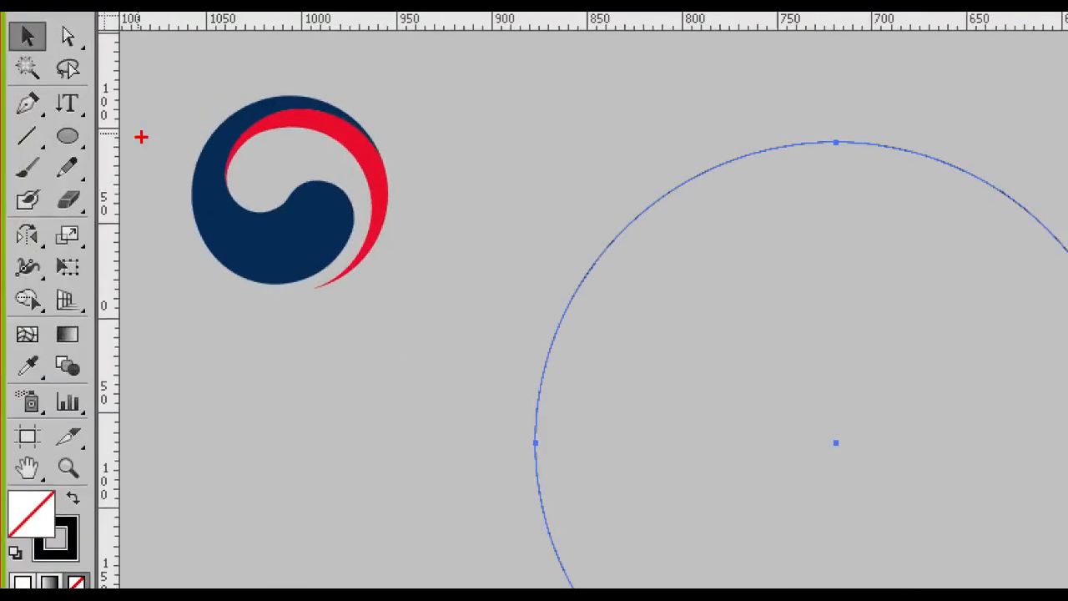
left_click_drag(353, 227, 353, 162)
left_click_drag(192, 216, 195, 172)
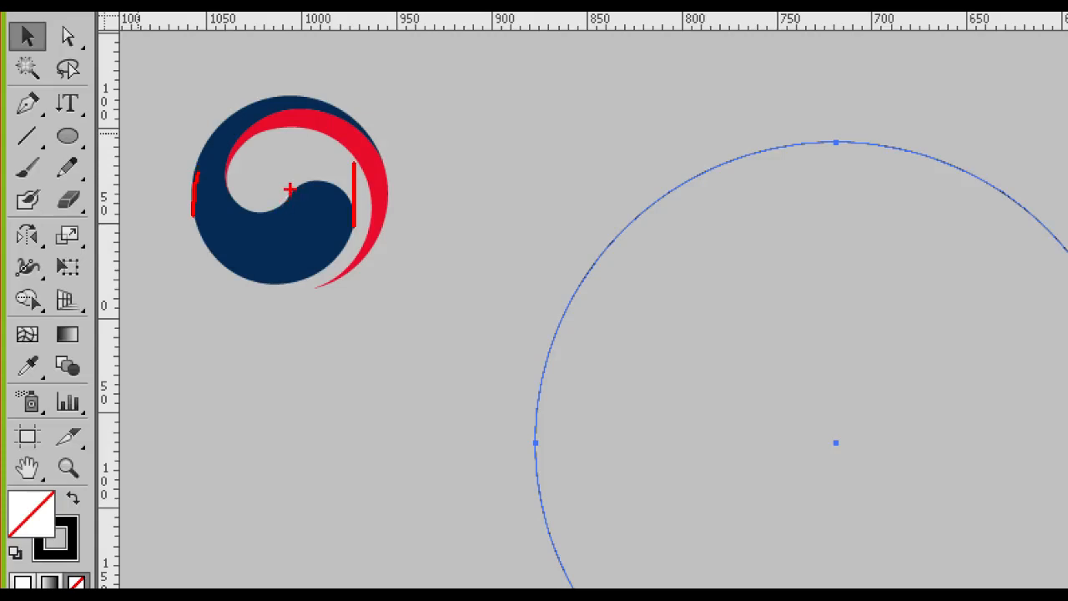
left_click_drag(289, 188, 290, 215)
left_click_drag(226, 172, 226, 212)
mouse_move(343, 226)
left_mouse_down()
mouse_move(192, 226)
mouse_move(338, 220)
mouse_move(323, 241)
left_mouse_up()
mouse_move(207, 219)
left_mouse_down()
mouse_move(195, 227)
mouse_move(214, 241)
left_mouse_up()
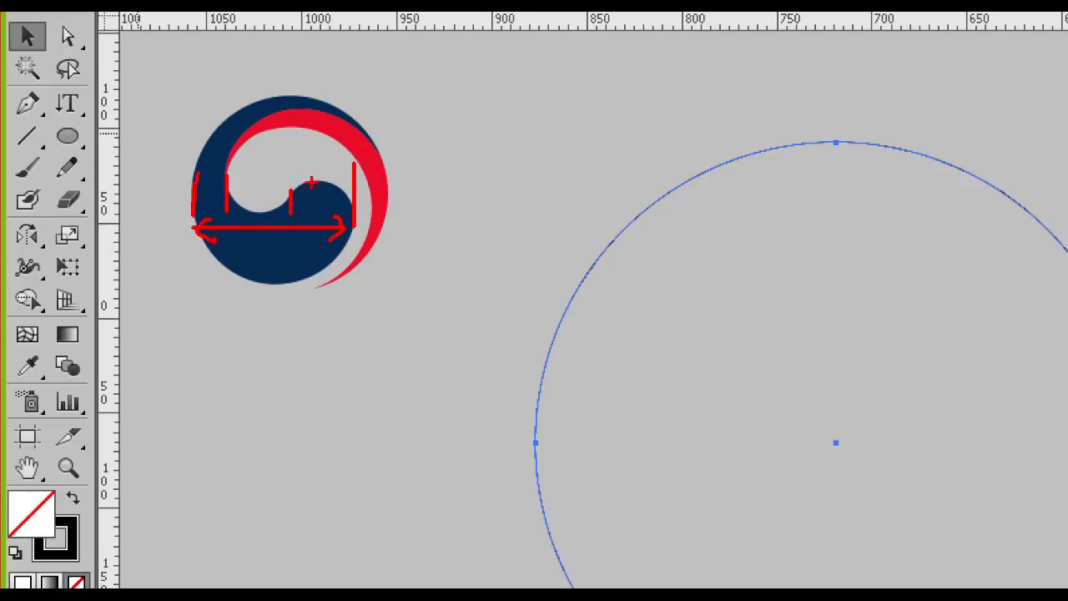
left_click_drag(315, 185, 314, 212)
mouse_move(258, 189)
left_mouse_down()
mouse_move(282, 198)
mouse_move(264, 219)
left_mouse_up()
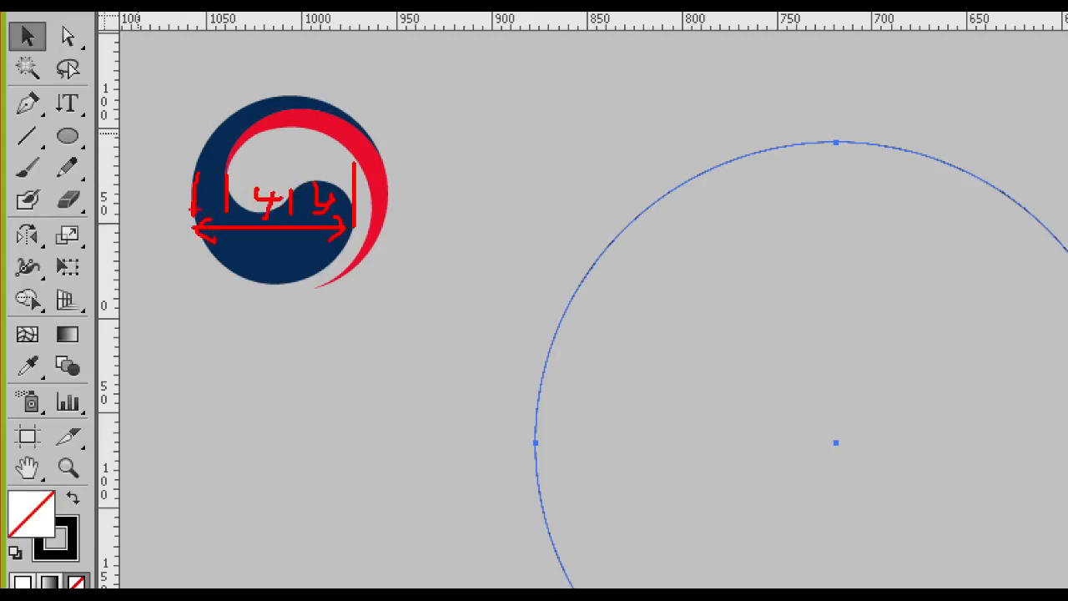
mouse_move(214, 188)
left_mouse_down()
mouse_move(201, 194)
mouse_move(226, 210)
left_mouse_up()
key("e")
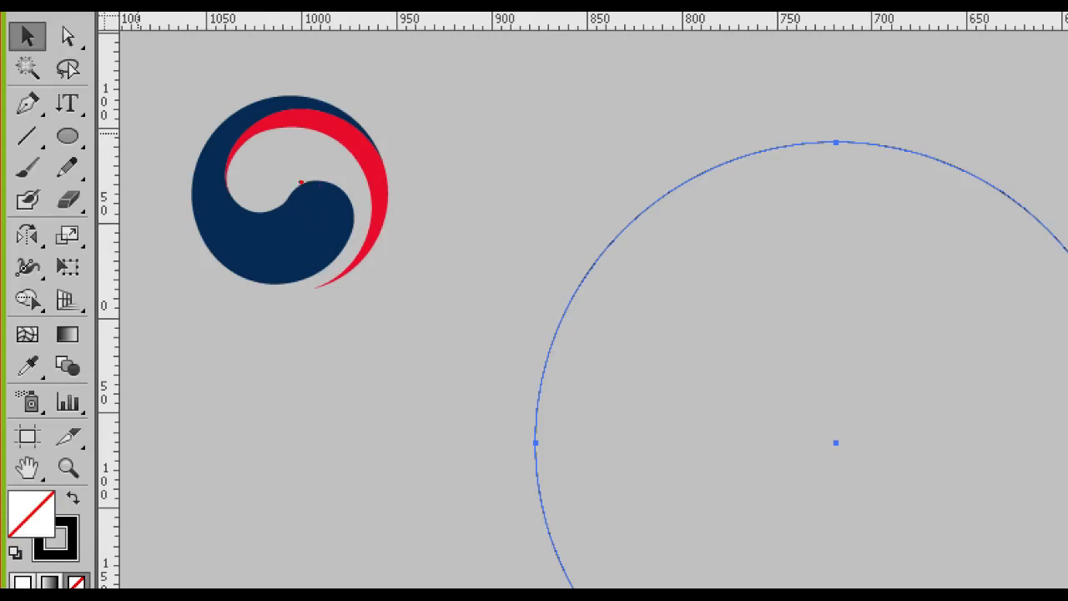
mouse_move(302, 181)
left_mouse_down()
mouse_move(297, 241)
mouse_move(336, 237)
mouse_move(344, 210)
mouse_move(335, 188)
mouse_move(284, 185)
left_mouse_up()
key("Escape")
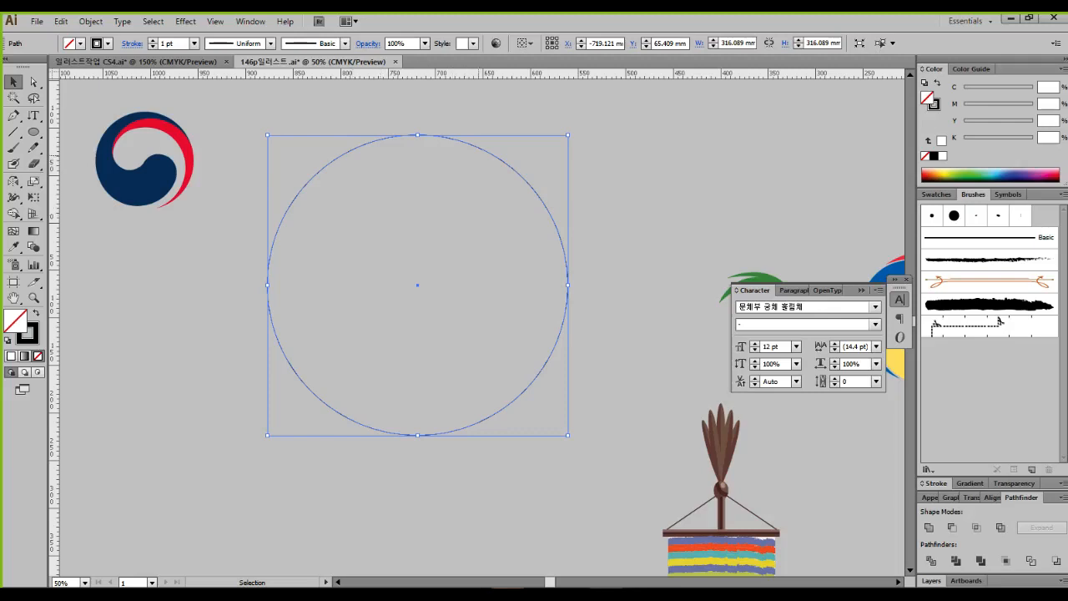
Step: Duplicate the large circle, shrink the copy to about 124 mm, and place two such small circles touching side by side inside the large one
left_click_drag(492, 154, 426, 214)
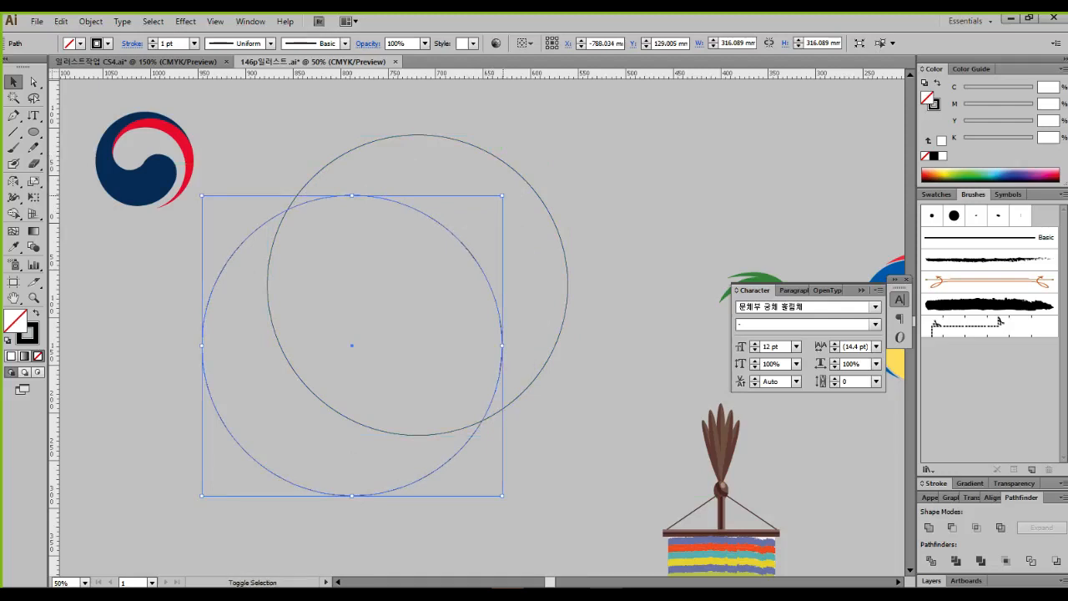
left_click_drag(502, 195, 320, 378)
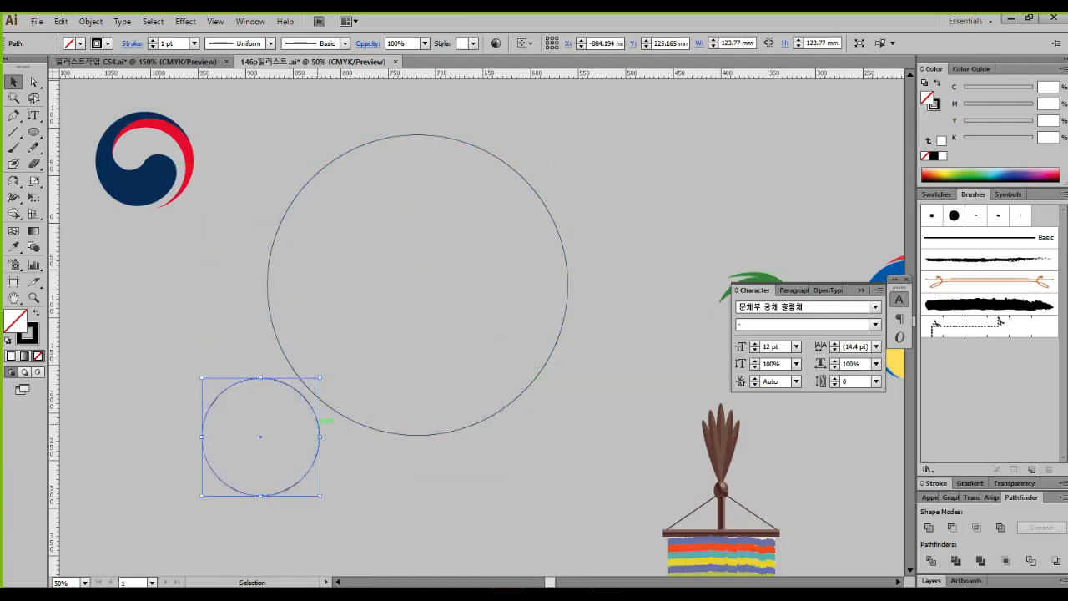
left_click_drag(320, 421, 458, 258)
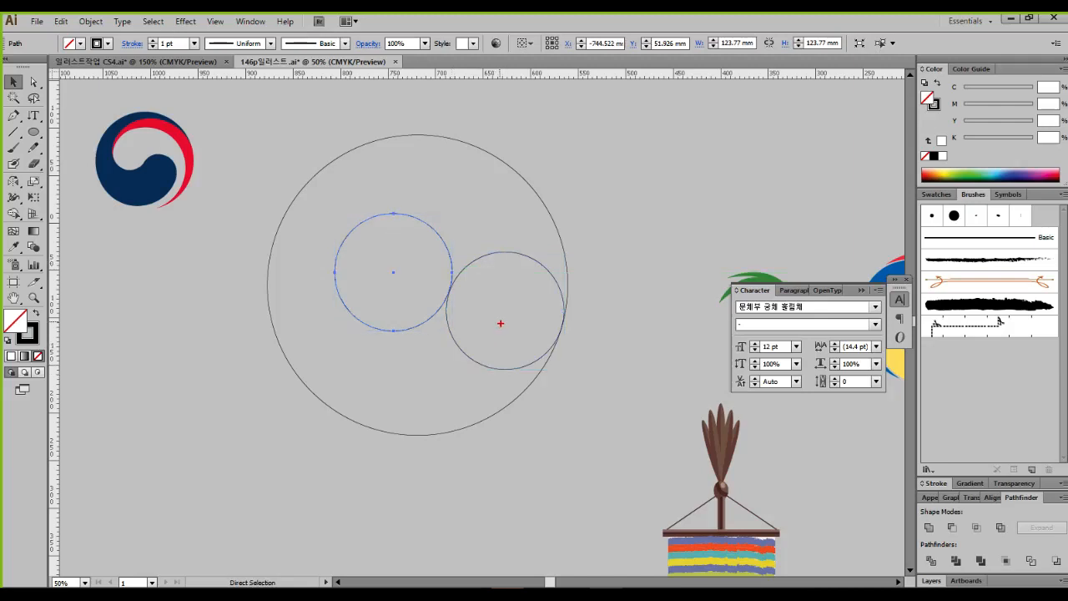
mouse_move(451, 431)
left_mouse_down()
mouse_move(527, 387)
mouse_move(560, 334)
mouse_move(567, 303)
mouse_move(550, 266)
mouse_move(509, 251)
mouse_move(465, 265)
mouse_move(405, 330)
mouse_move(360, 324)
mouse_move(334, 271)
mouse_move(427, 435)
mouse_move(384, 433)
mouse_move(329, 407)
mouse_move(280, 324)
mouse_move(285, 219)
mouse_move(342, 155)
mouse_move(433, 134)
left_mouse_up()
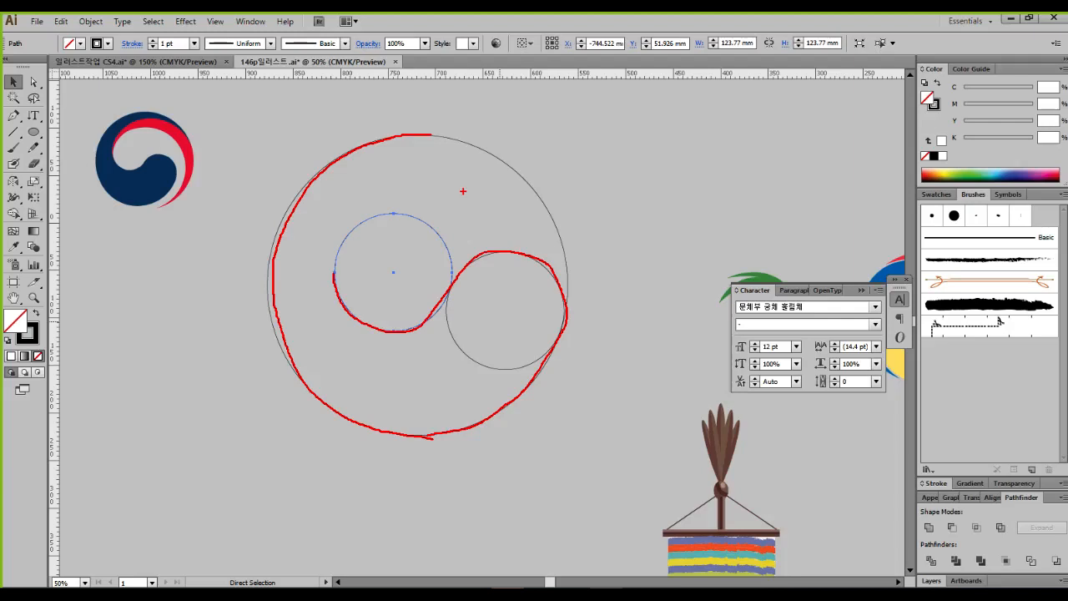
left_click_drag(315, 269, 369, 290)
mouse_move(197, 151)
left_mouse_down()
mouse_move(162, 111)
mouse_move(121, 111)
mouse_move(92, 139)
left_mouse_up()
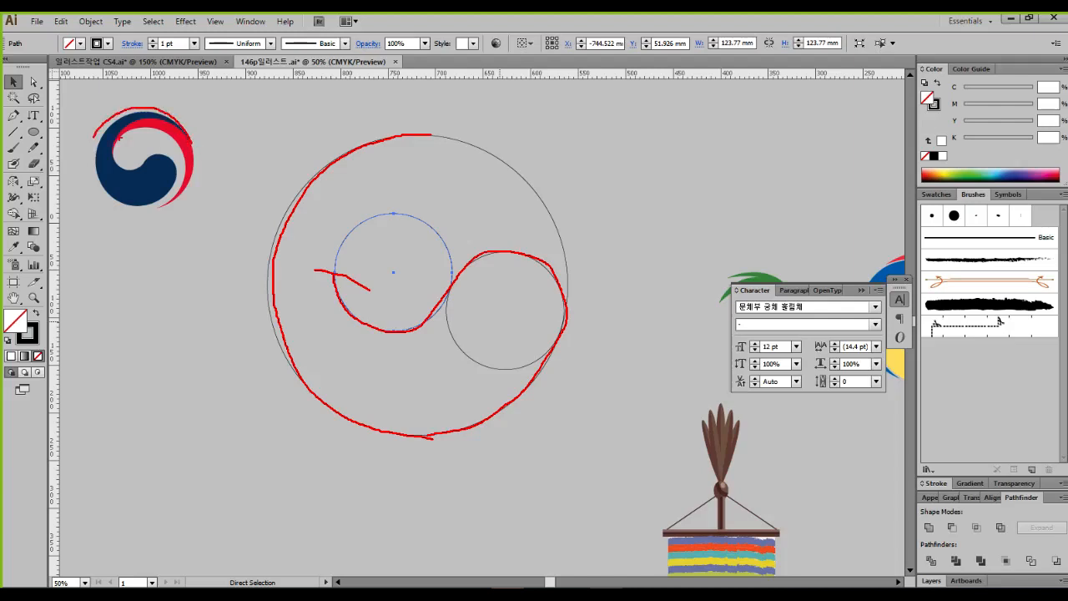
mouse_move(401, 115)
left_mouse_down()
mouse_move(419, 122)
mouse_move(349, 155)
mouse_move(471, 136)
left_mouse_up()
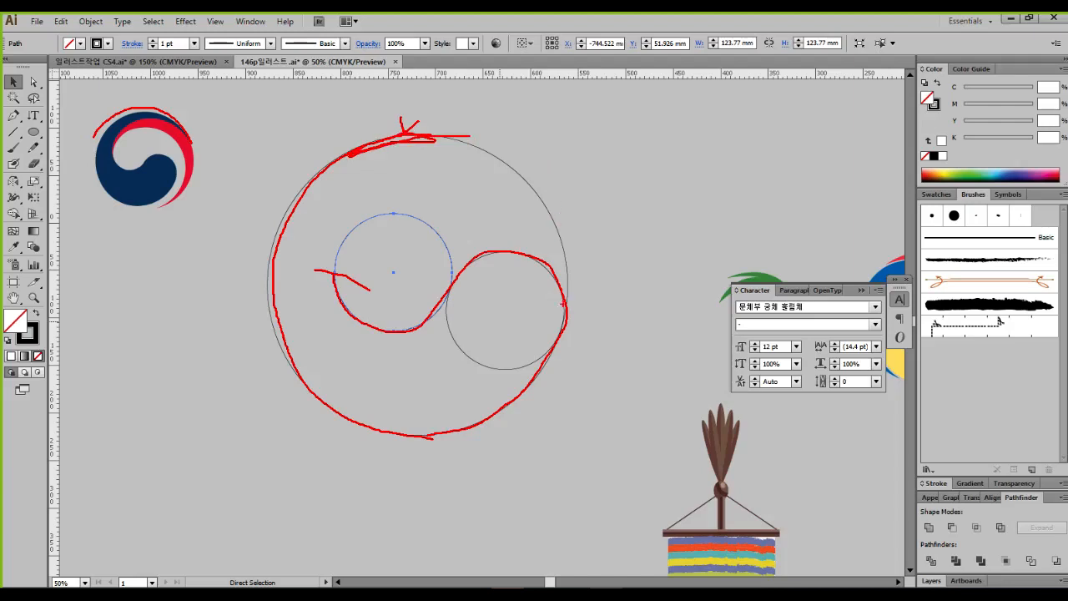
mouse_move(399, 143)
left_mouse_down()
mouse_move(455, 142)
mouse_move(571, 182)
mouse_move(601, 248)
left_mouse_up()
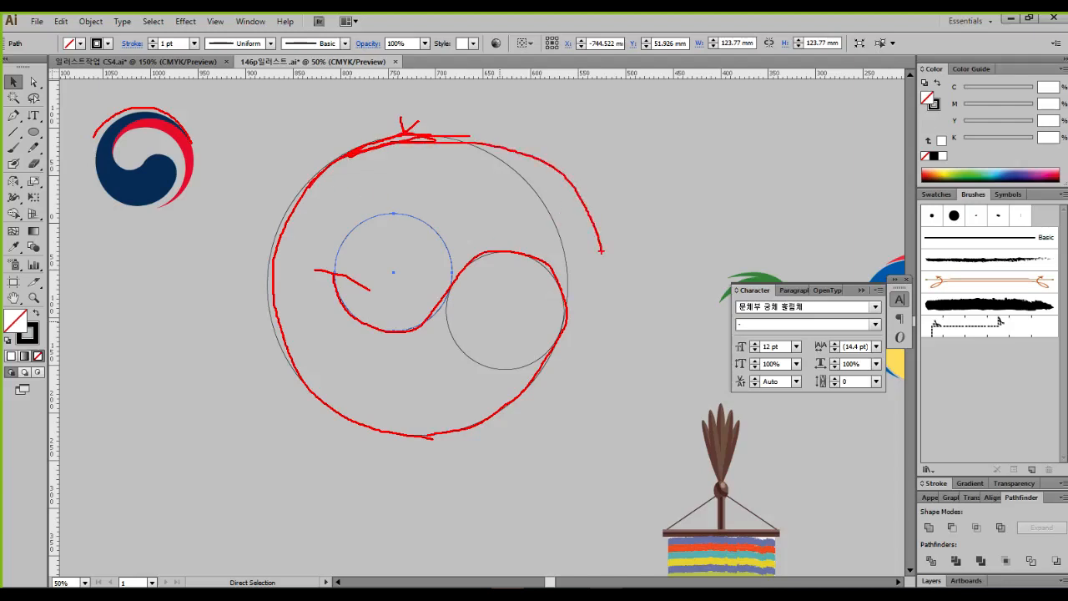
mouse_move(600, 249)
left_mouse_down()
mouse_move(604, 292)
mouse_move(595, 263)
mouse_move(556, 223)
mouse_move(461, 180)
mouse_move(417, 175)
mouse_move(374, 196)
mouse_move(329, 268)
left_mouse_up()
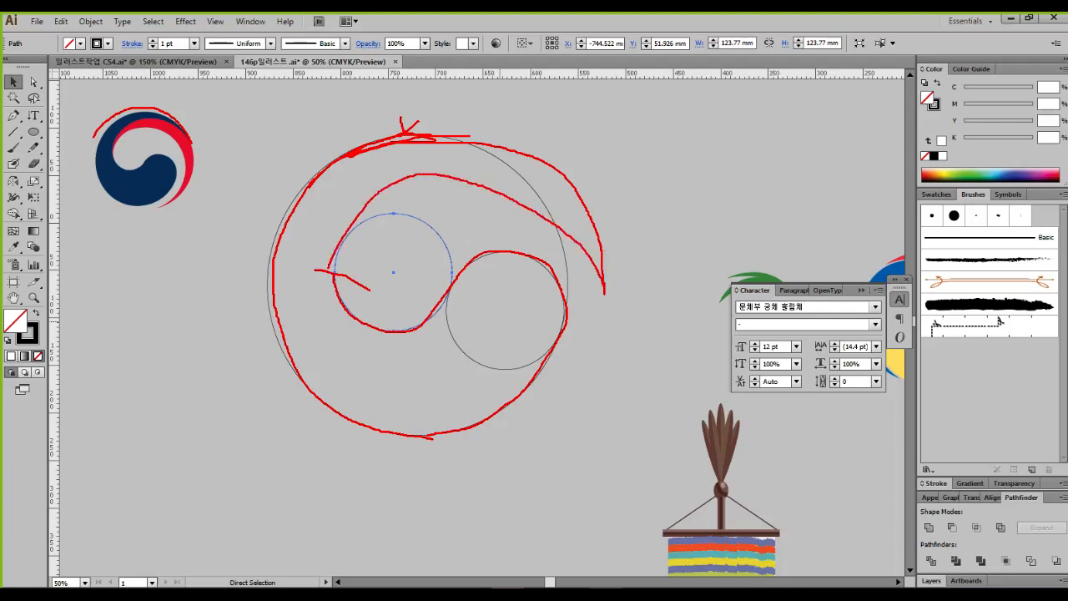
key("ctrl+z")
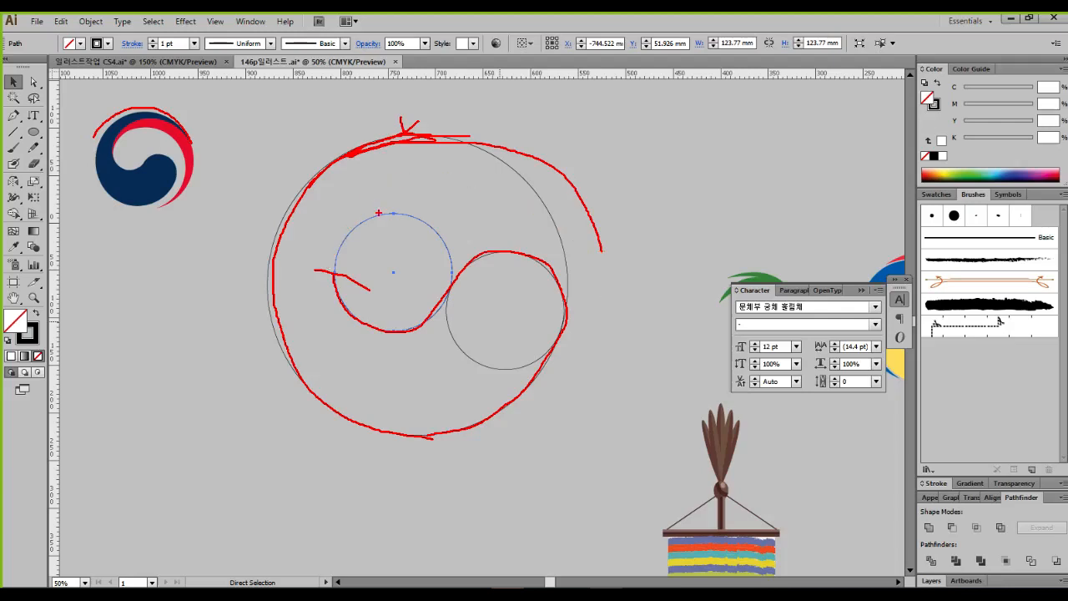
key("ctrl+z")
mouse_move(330, 162)
left_mouse_down()
mouse_move(500, 149)
mouse_move(627, 310)
mouse_move(426, 459)
mouse_move(327, 163)
mouse_move(553, 159)
mouse_move(621, 271)
left_mouse_up()
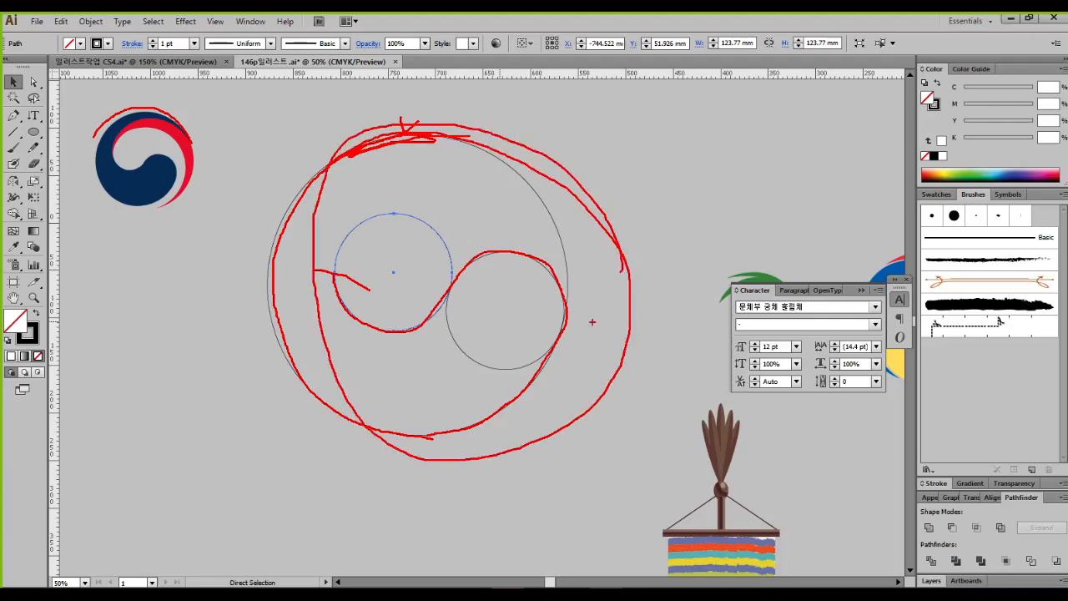
mouse_move(568, 344)
left_mouse_down()
mouse_move(580, 299)
mouse_move(548, 215)
mouse_move(422, 153)
mouse_move(357, 188)
mouse_move(332, 256)
mouse_move(355, 322)
mouse_move(480, 364)
mouse_move(572, 341)
mouse_move(589, 218)
left_mouse_up()
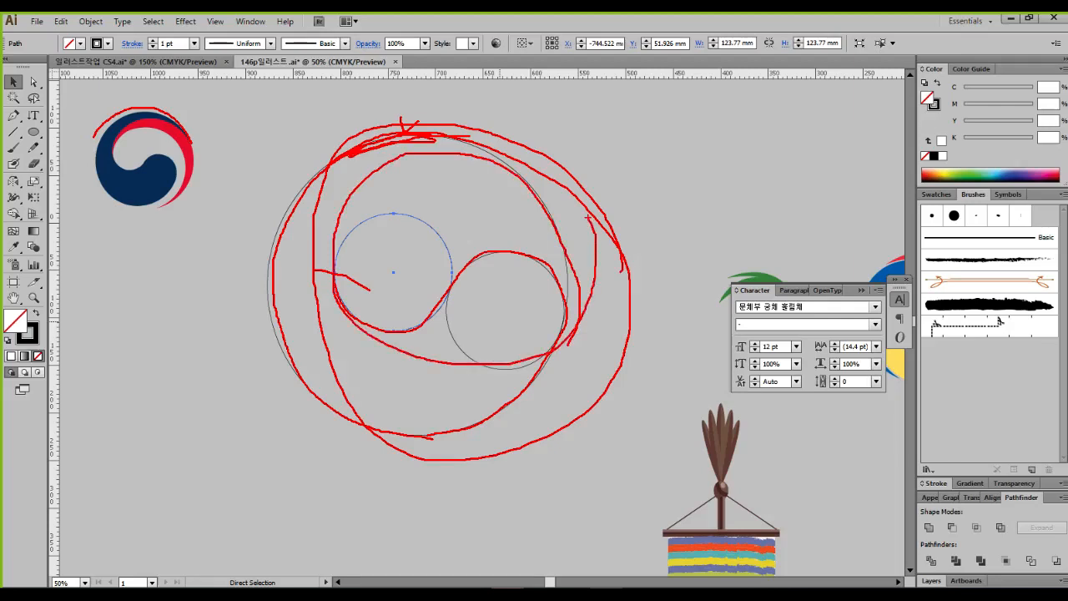
key("Escape")
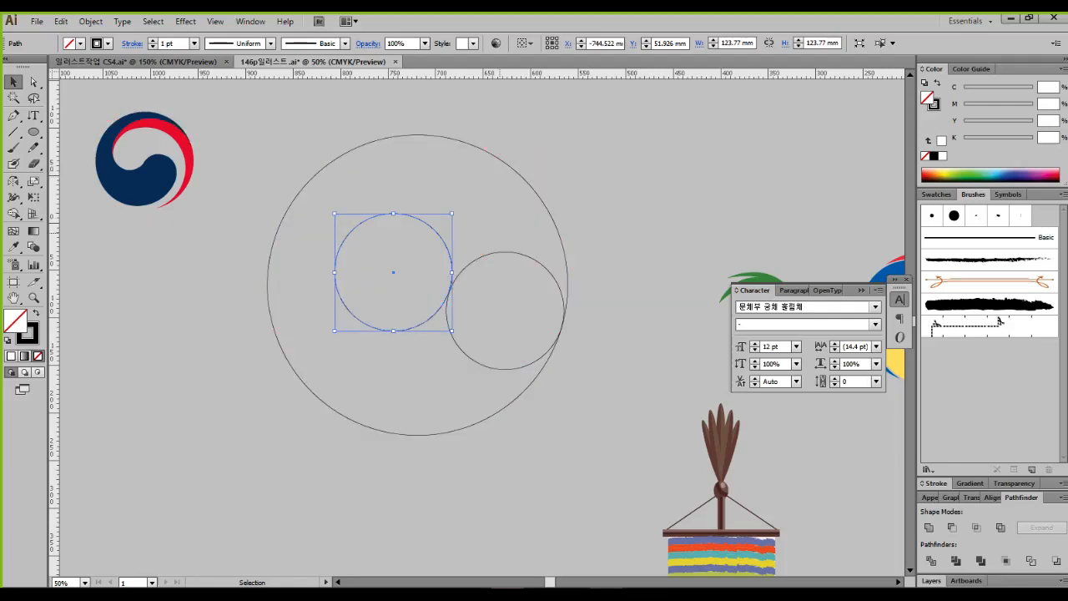
Step: Deselect the small circle and activate the Pen tool for adding anchor points to the circles
key("ctrl+shift+a")
key("b")
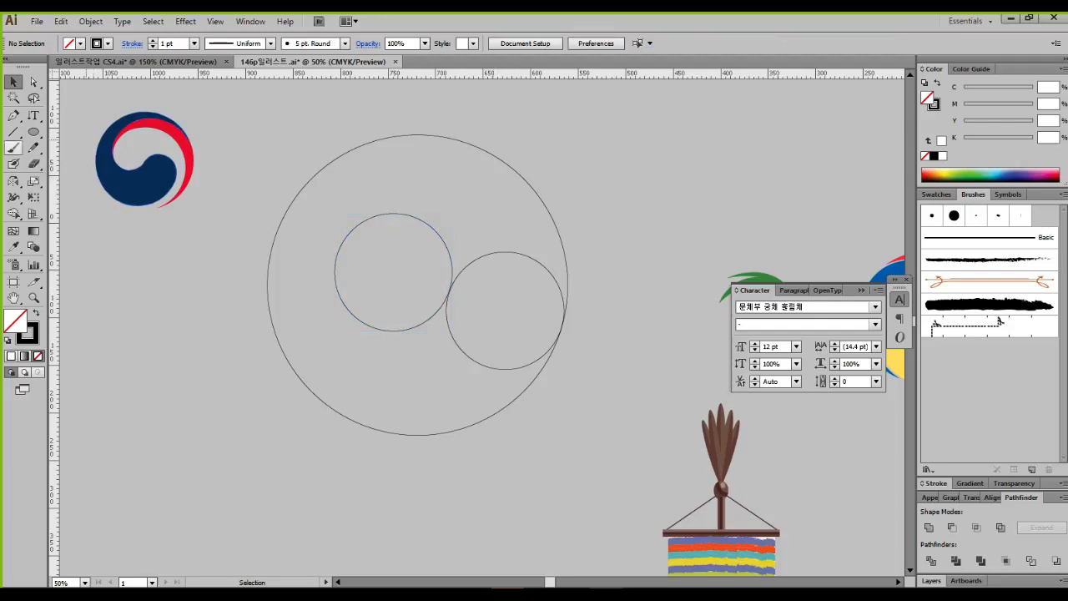
key("p")
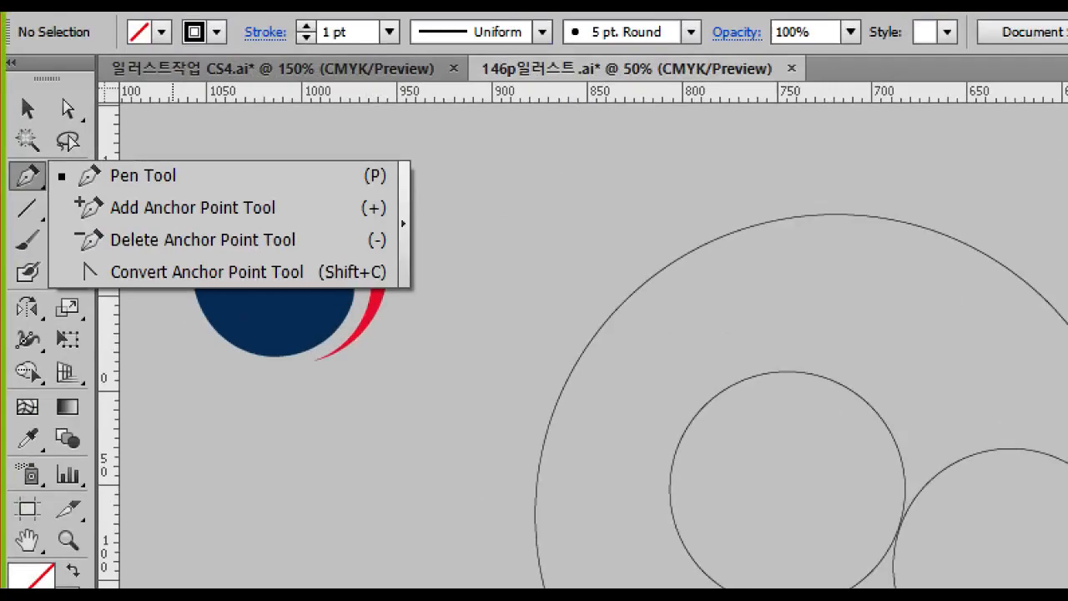
mouse_move(30, 120)
left_mouse_down()
mouse_move(34, 139)
mouse_move(153, 151)
left_mouse_up()
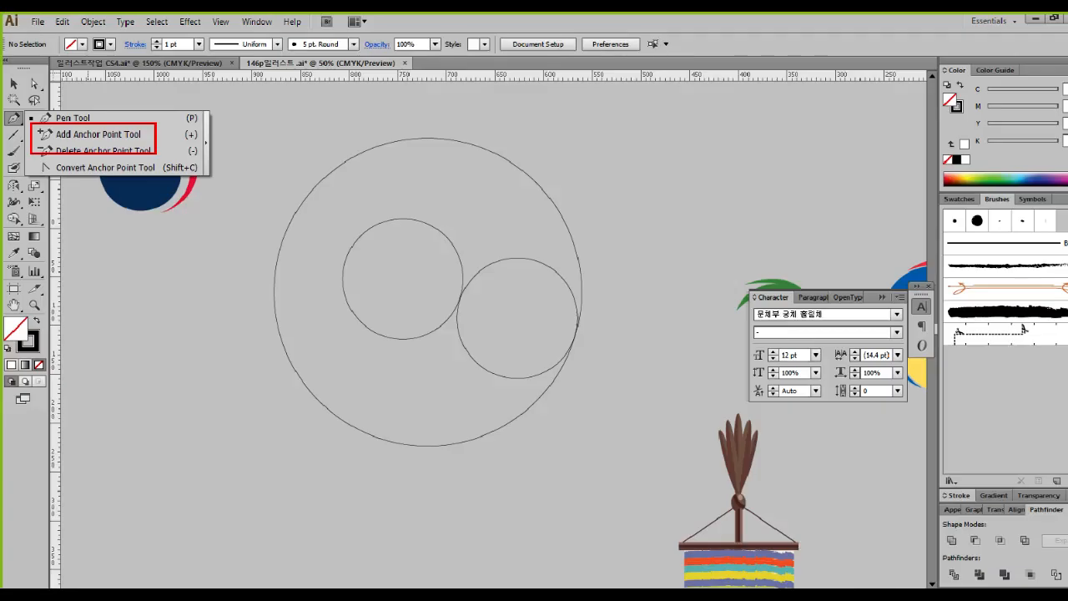
key("Escape")
left_click_drag(443, 292, 465, 308)
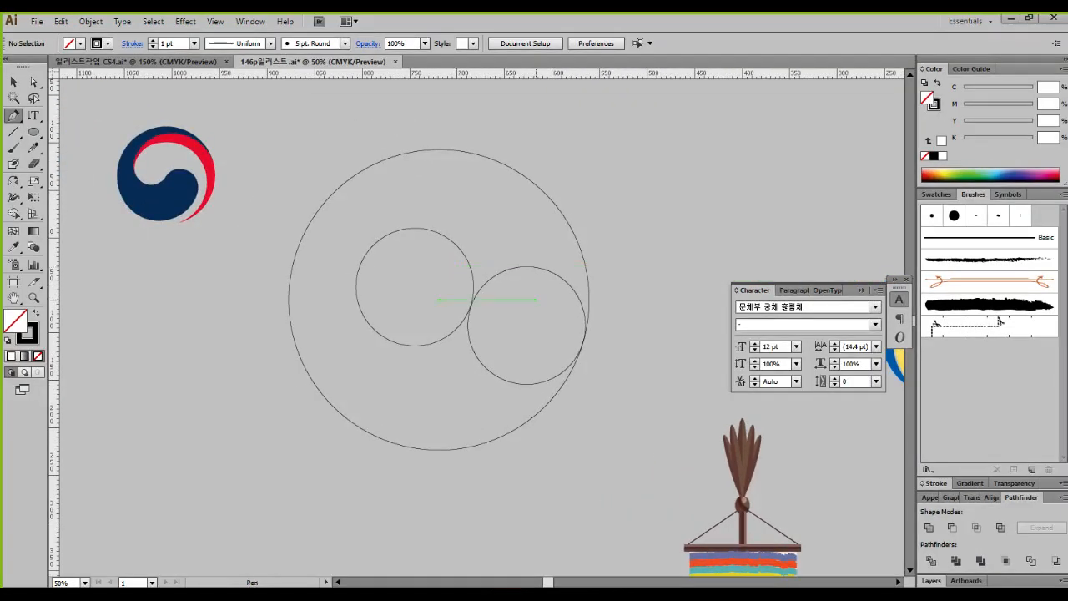
key("ctrl")
mouse_move(475, 302)
left_mouse_down()
mouse_move(517, 269)
mouse_move(549, 275)
mouse_move(568, 298)
mouse_move(580, 353)
mouse_move(552, 409)
left_mouse_up()
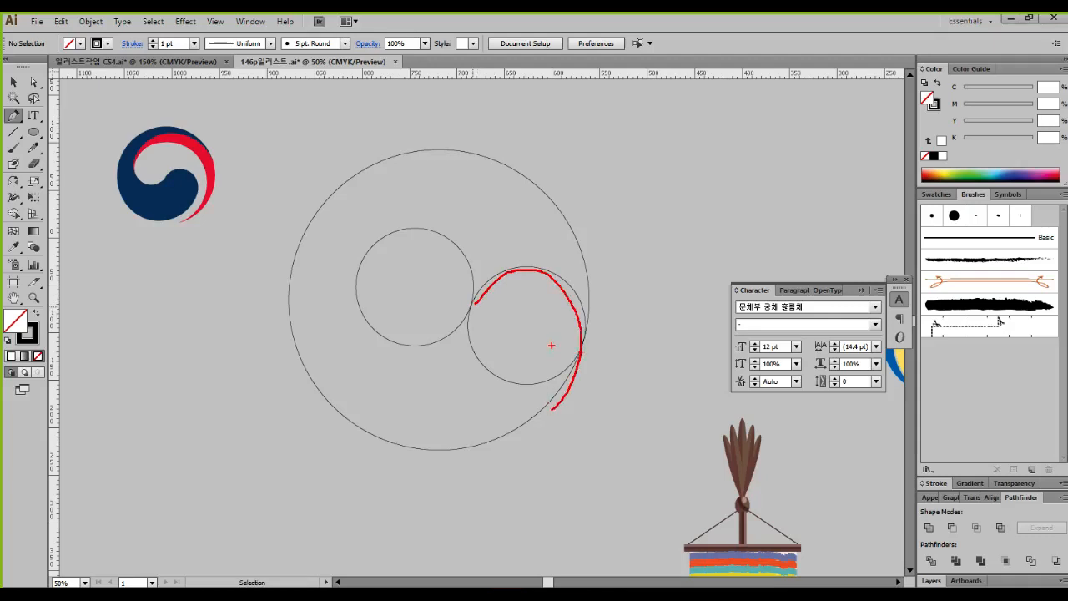
left_click_drag(328, 180, 368, 209)
mouse_move(583, 303)
left_mouse_down()
mouse_move(579, 247)
mouse_move(542, 181)
mouse_move(481, 160)
mouse_move(418, 158)
mouse_move(349, 179)
mouse_move(436, 140)
mouse_move(522, 160)
mouse_move(580, 222)
mouse_move(601, 293)
mouse_move(574, 205)
mouse_move(468, 163)
left_mouse_up()
key("Escape")
left_click_drag(365, 147, 384, 185)
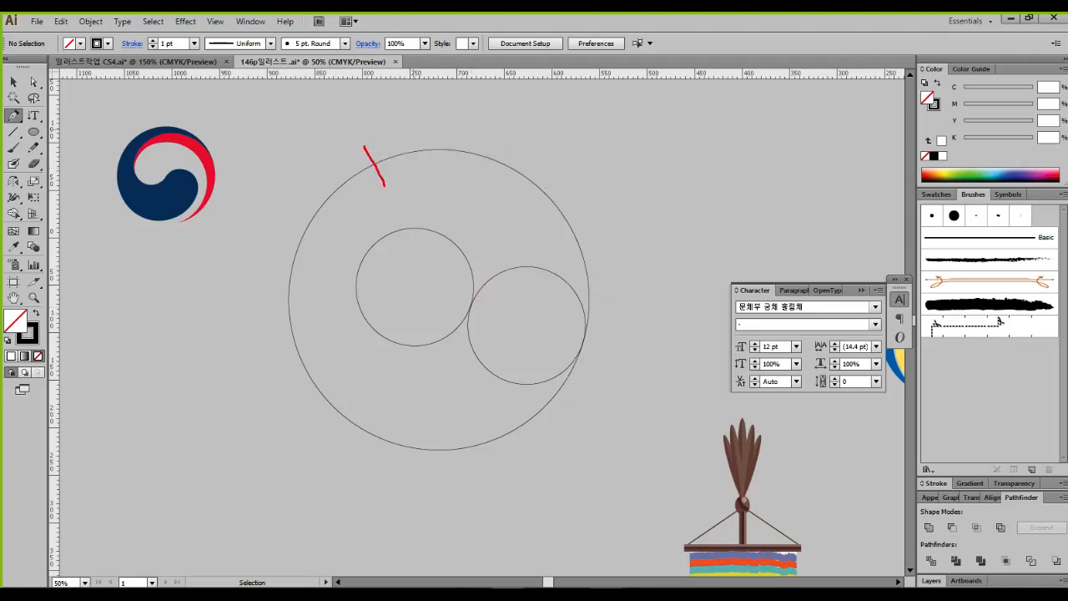
mouse_move(578, 348)
left_mouse_down()
mouse_move(593, 356)
mouse_move(606, 287)
mouse_move(417, 131)
mouse_move(389, 145)
left_mouse_up()
left_click_drag(597, 135, 559, 161)
left_click_drag(563, 133, 608, 166)
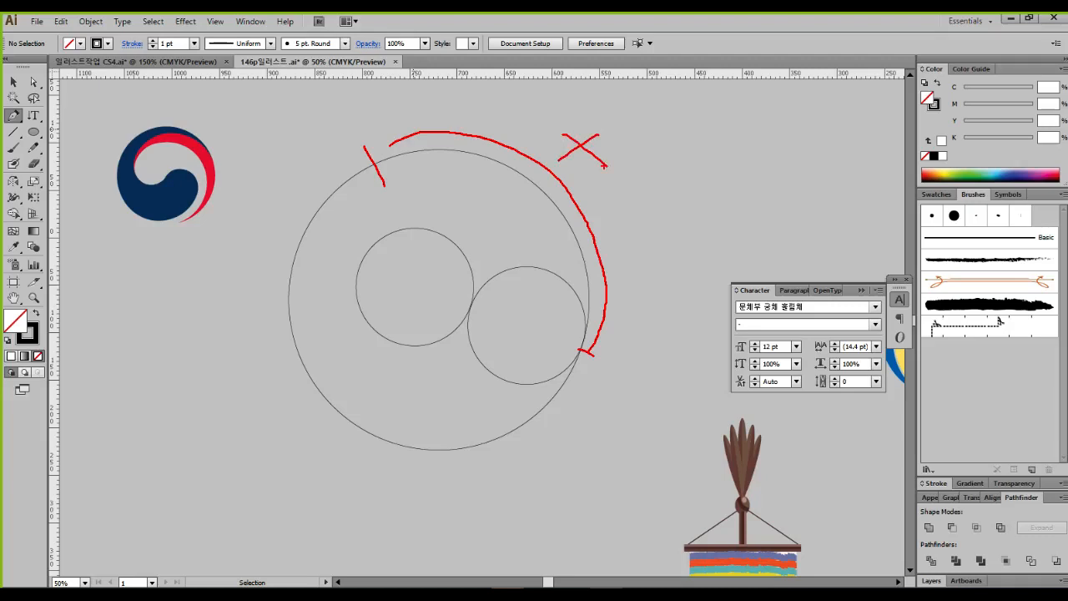
key("Escape")
scroll(379, 168, "up", 5)
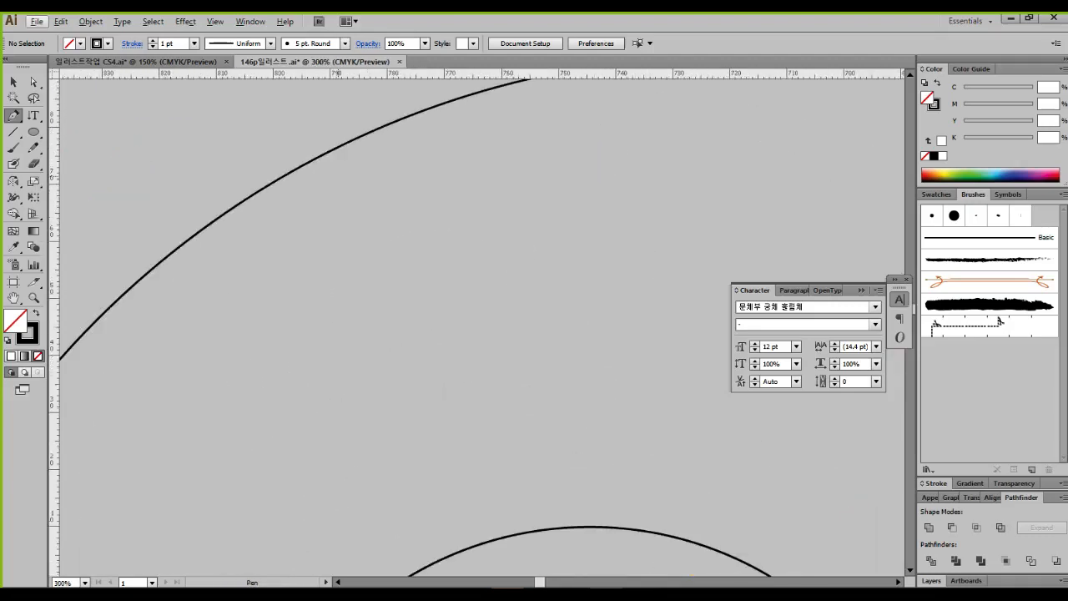
Step: Try to add anchor points along the upper arc of the unselected large circle with the Pen tool
scroll(479, 154, "up", 2)
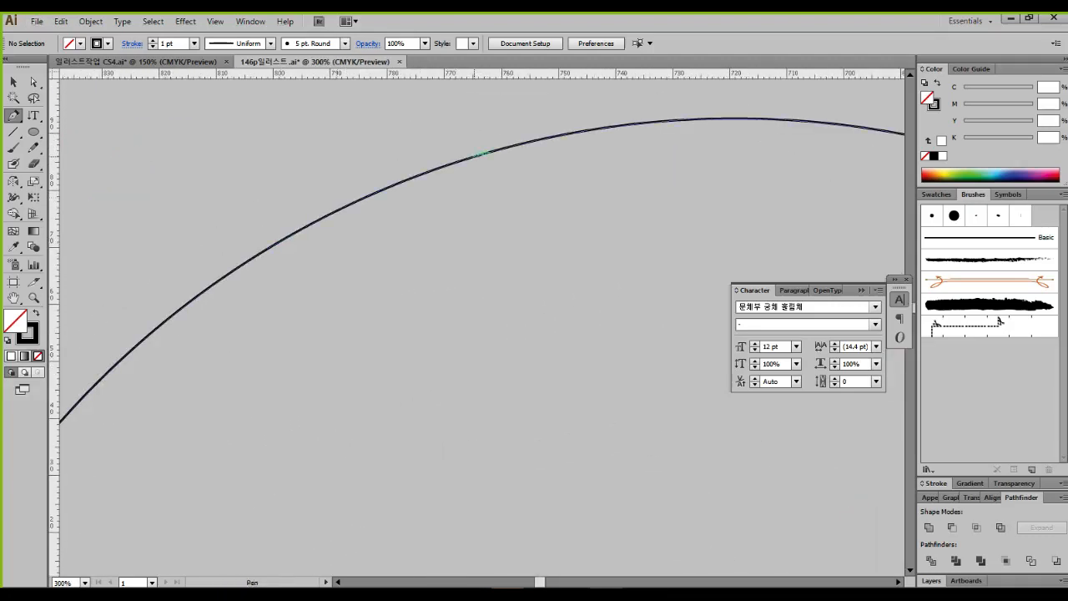
left_click(475, 156)
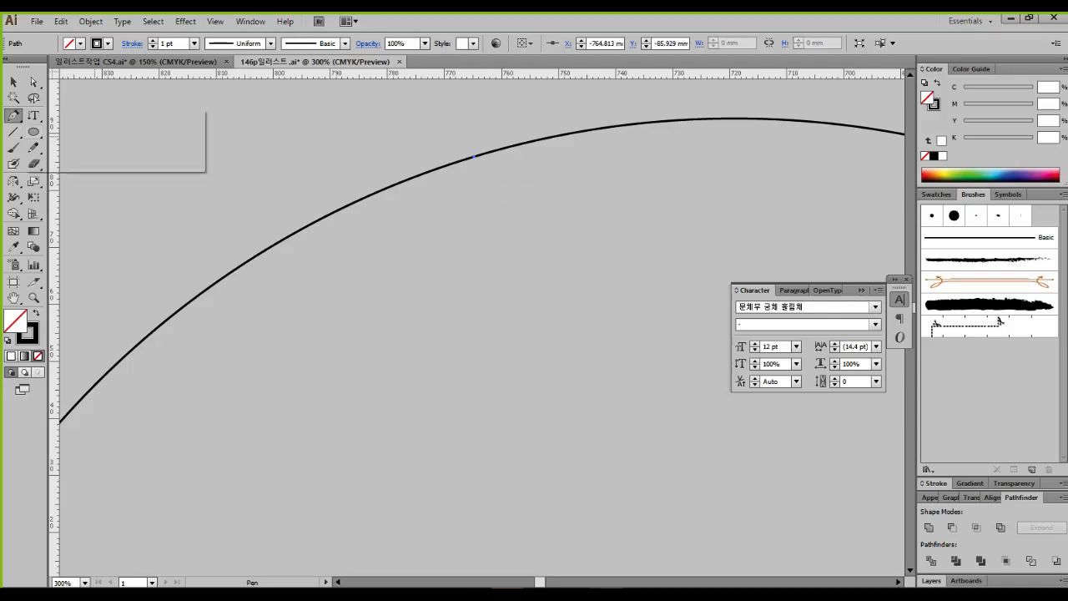
left_click_drag(14, 115, 46, 131)
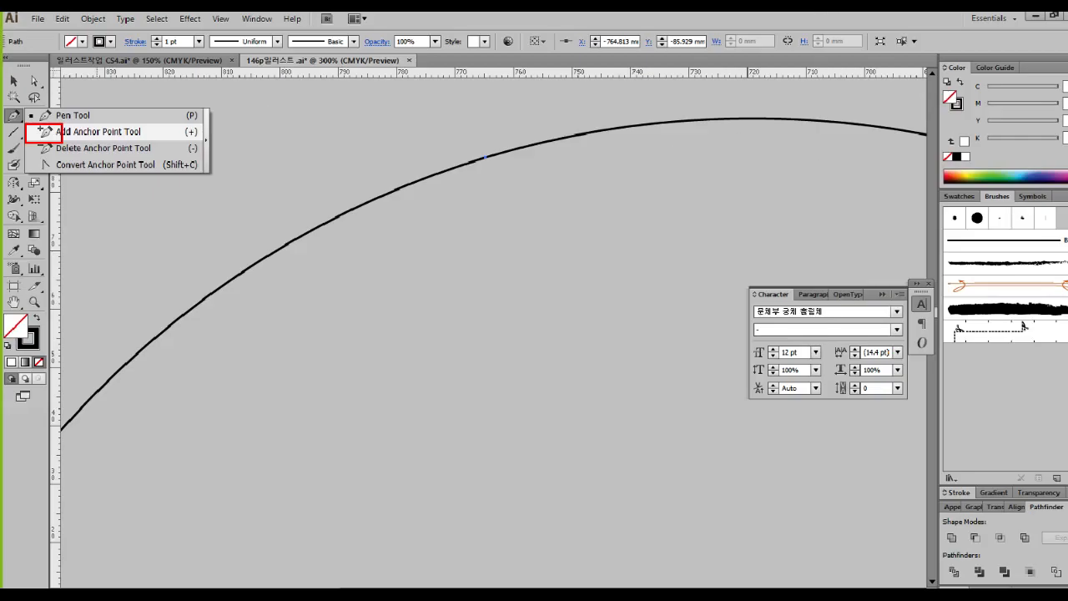
left_click(190, 150)
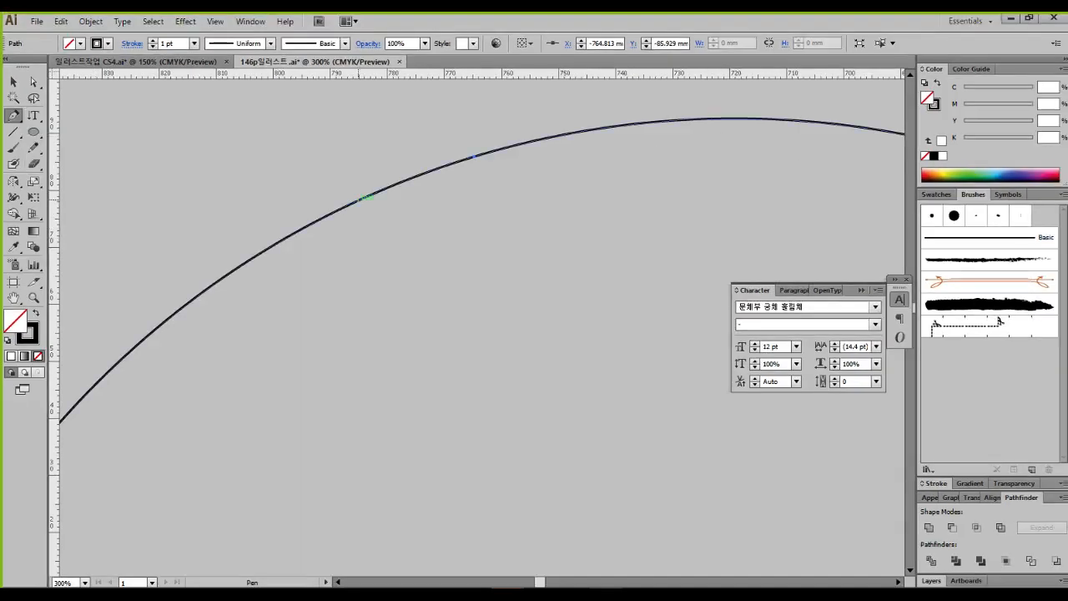
left_click(358, 201)
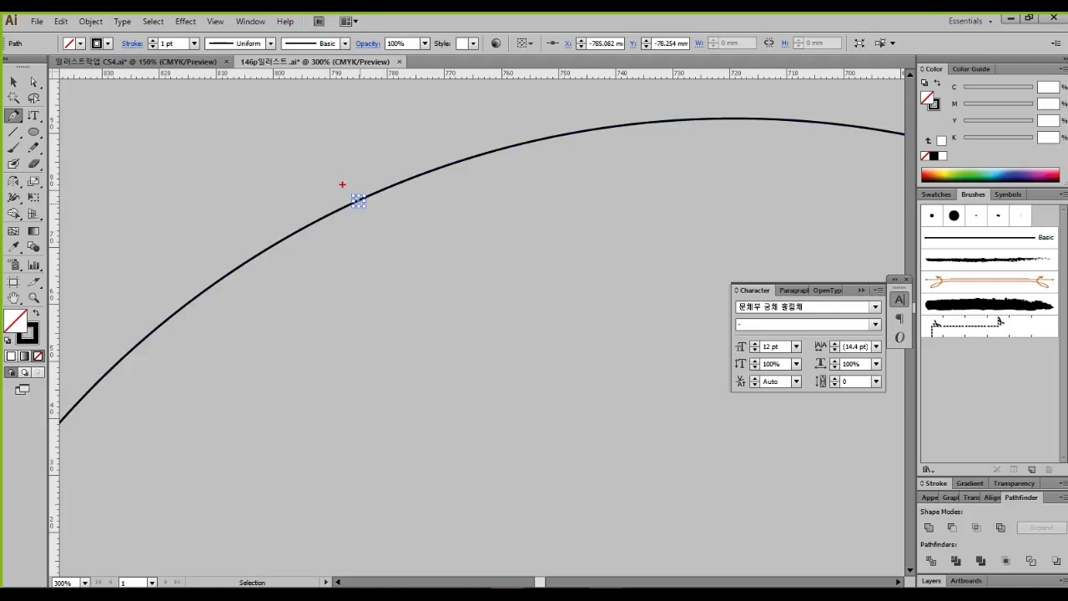
Step: Select the large circle and add an anchor point to it where it touches the right small circle
key("space")
left_click_drag(692, 551, 236, 91)
left_click_drag(667, 518, 117, 126)
mouse_move(441, 203)
left_mouse_down()
mouse_move(384, 278)
mouse_move(401, 326)
mouse_move(461, 348)
left_mouse_up()
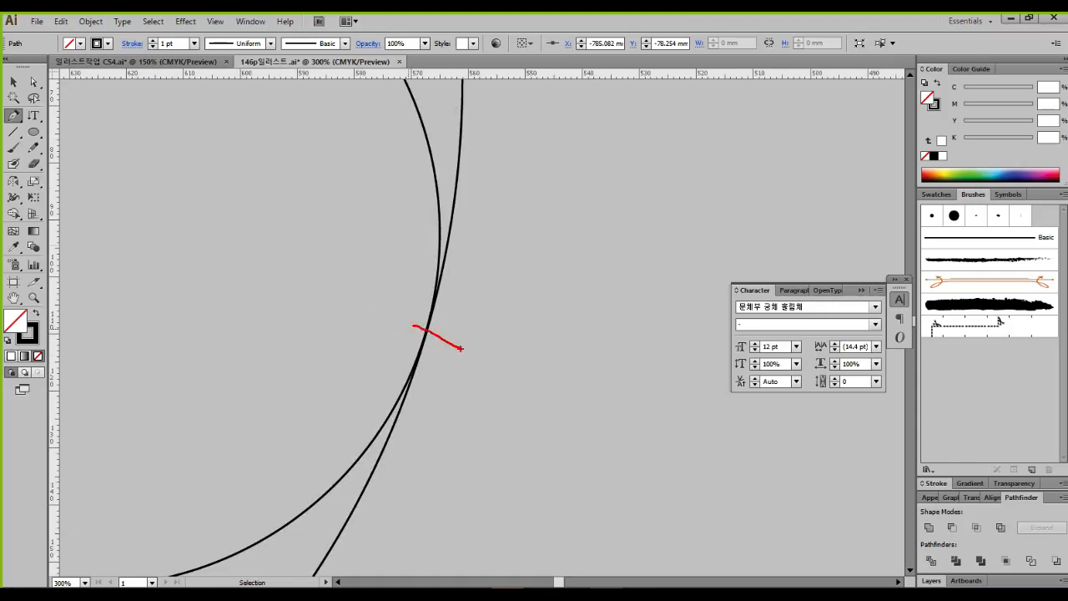
key("Escape")
left_click(13, 82)
left_click_drag(438, 114, 489, 151)
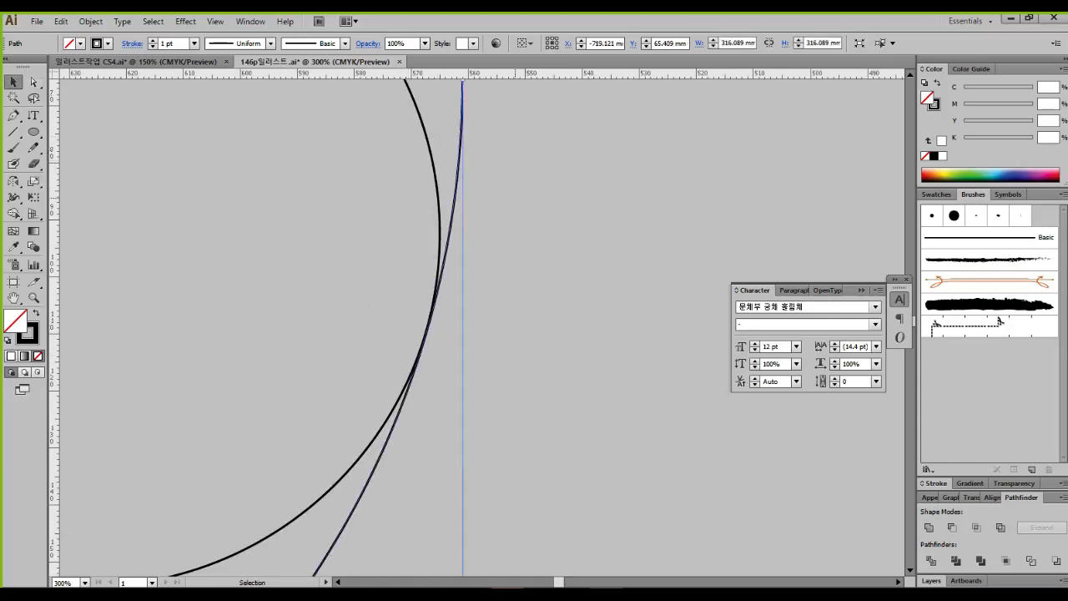
key("a")
left_click_drag(439, 121, 502, 161)
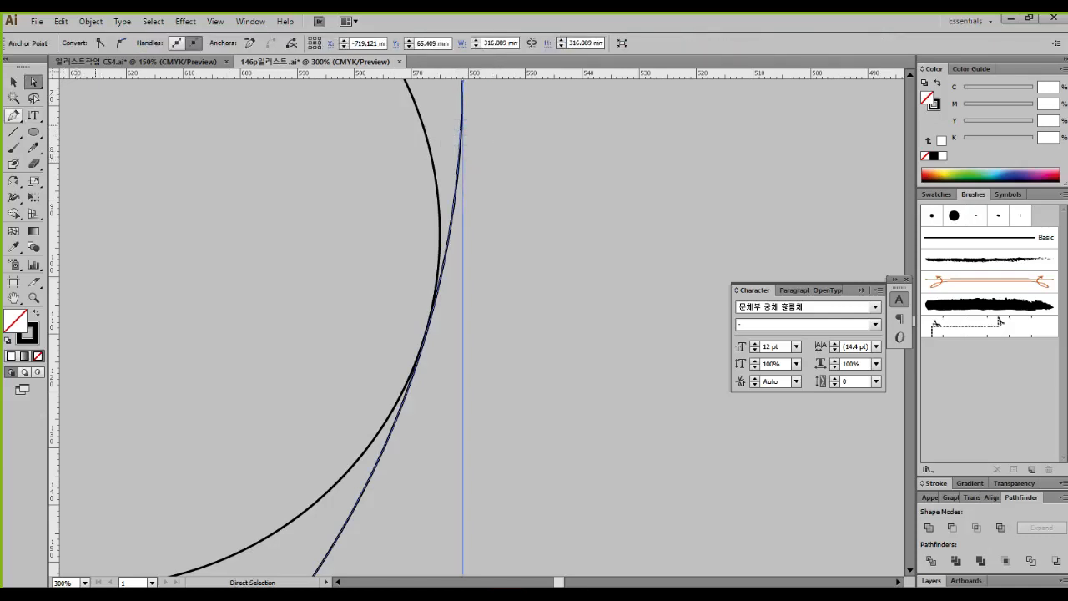
left_click(13, 115)
left_click(92, 131)
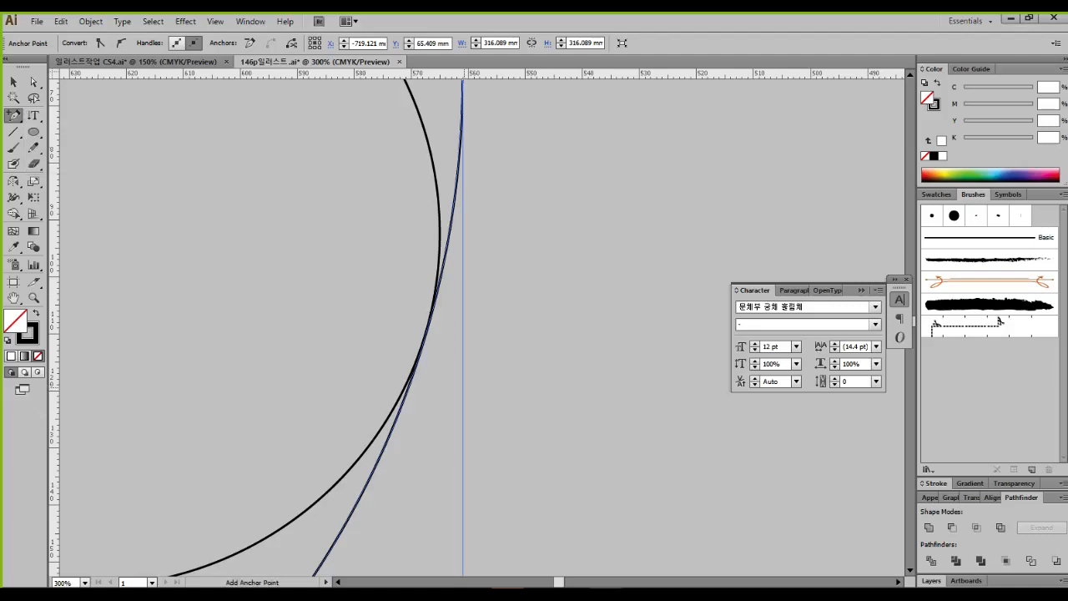
left_click(424, 338)
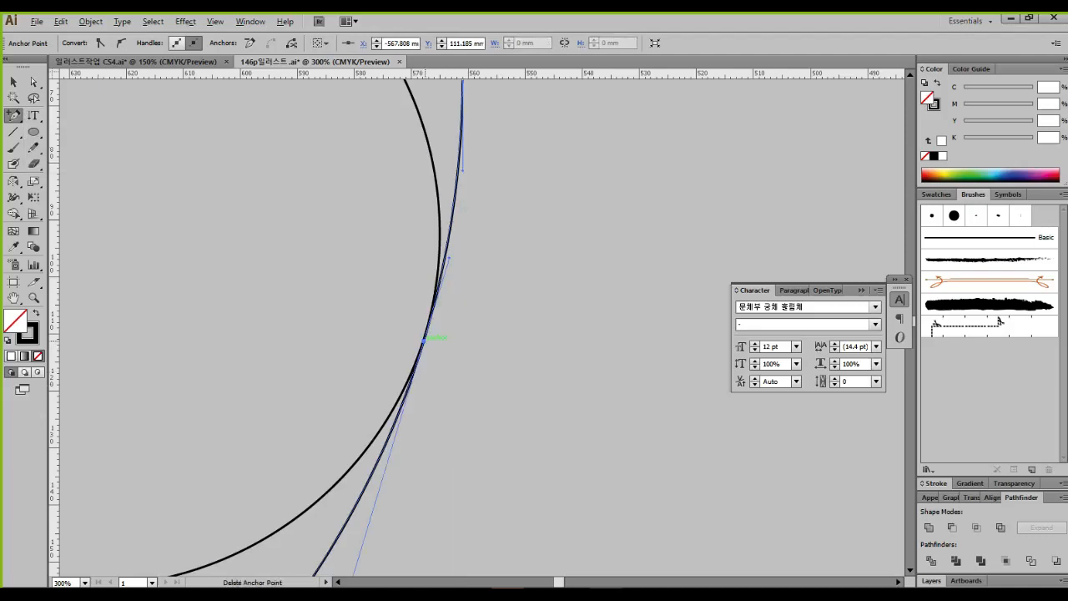
Step: Delete the large circle's upper-right segment between its topmost and rightmost anchor points
scroll(424, 340, "down", 3)
left_click_drag(424, 340, 586, 473)
left_click_drag(518, 359, 566, 395)
key("a")
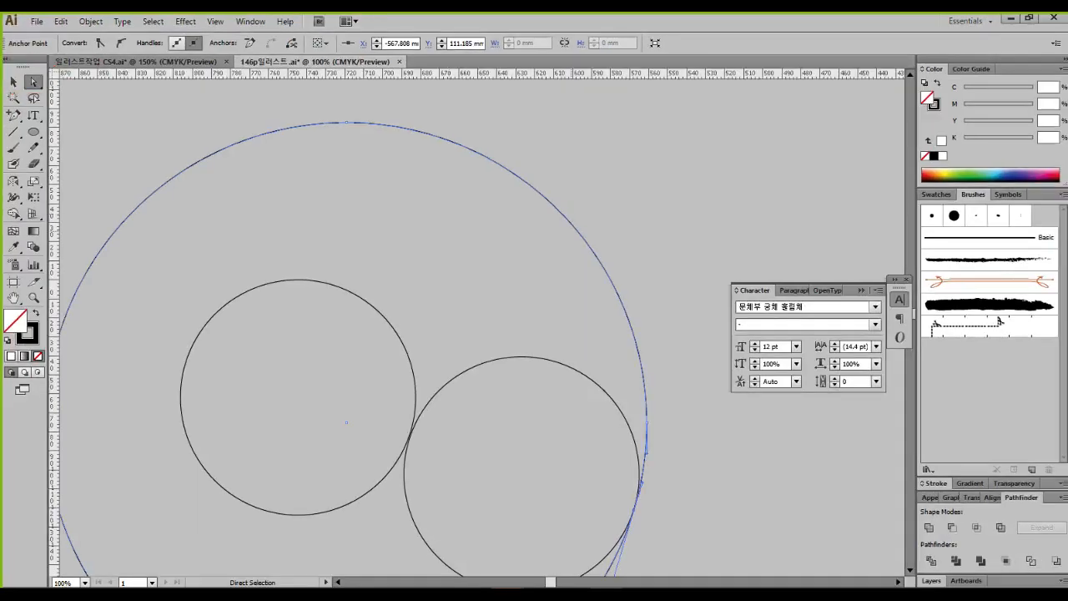
left_click_drag(568, 163, 448, 200)
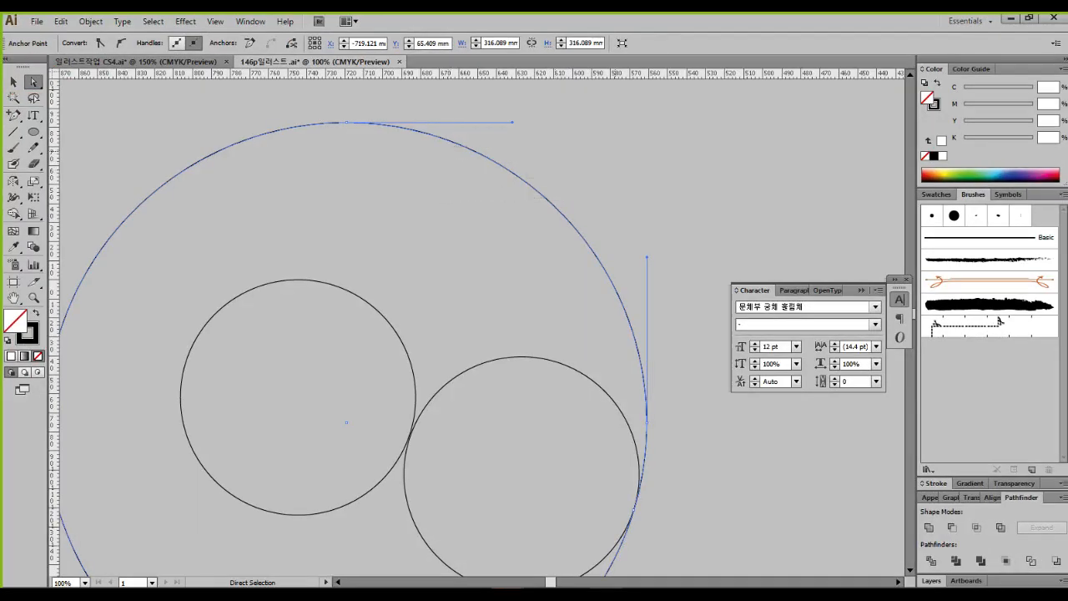
left_click_drag(616, 151, 472, 204)
key("Delete")
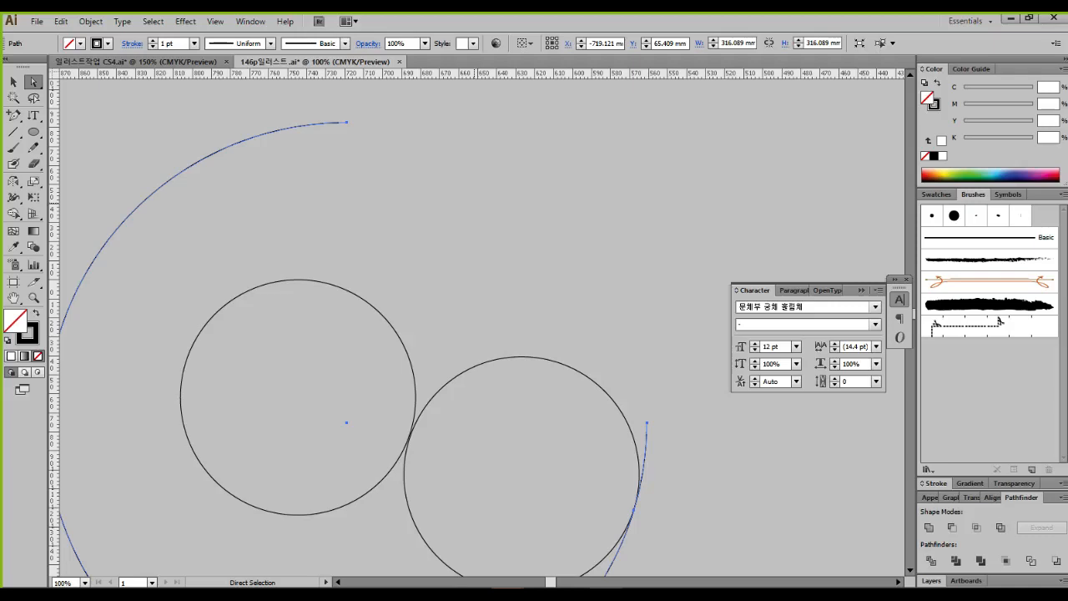
Step: Delete the short leftover segment of the large circle between its rightmost anchor and the point touching the right small circle
left_click_drag(584, 251, 584, 299)
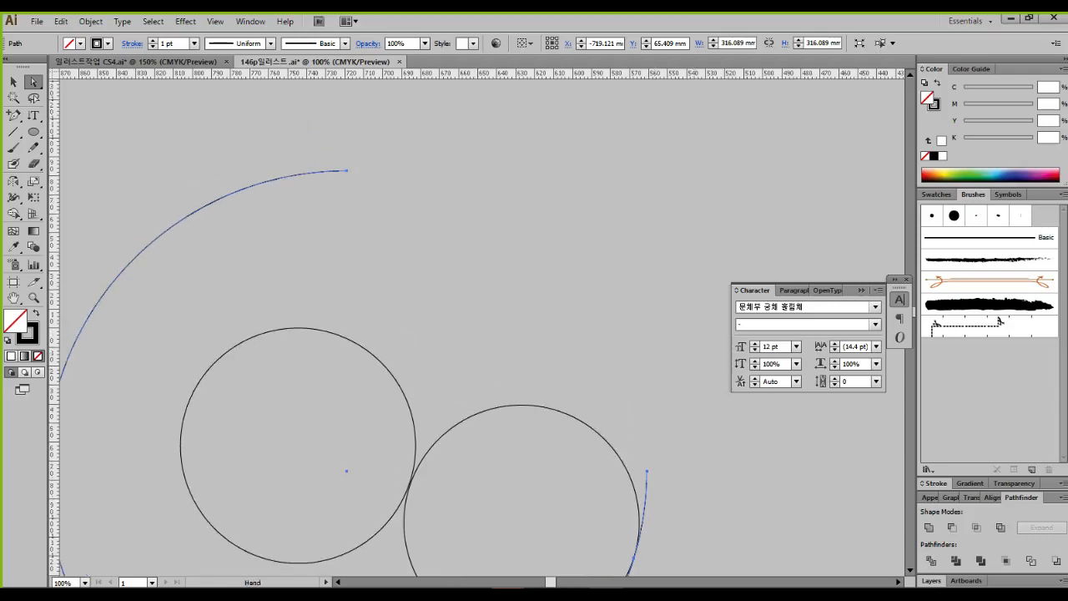
left_click_drag(701, 287, 442, 311)
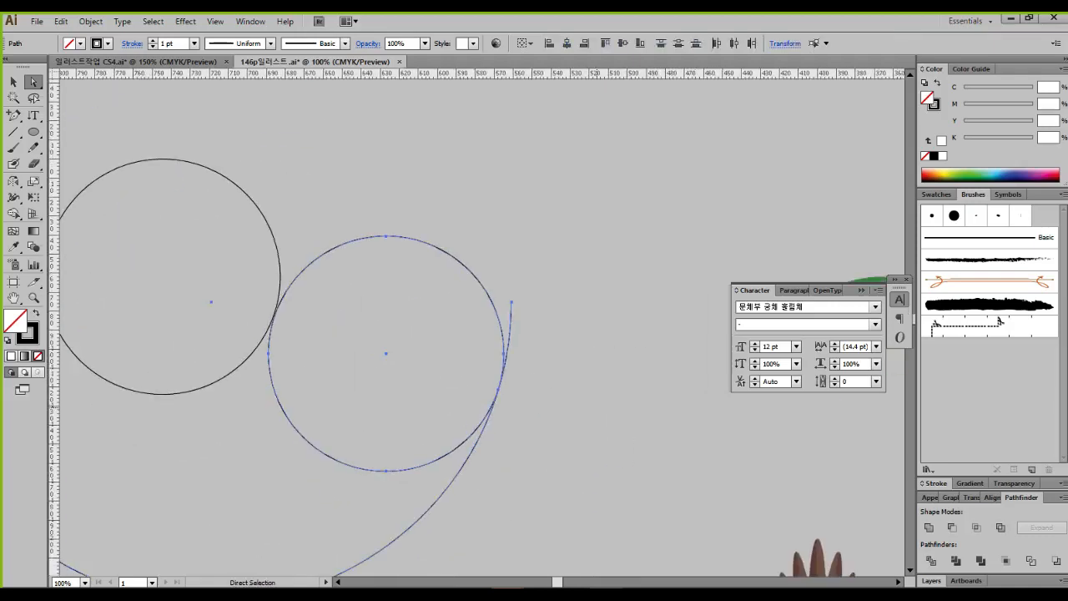
scroll(555, 395, "up", 2)
left_click_drag(537, 302, 596, 320)
left_click_drag(554, 257, 511, 214)
key("Delete")
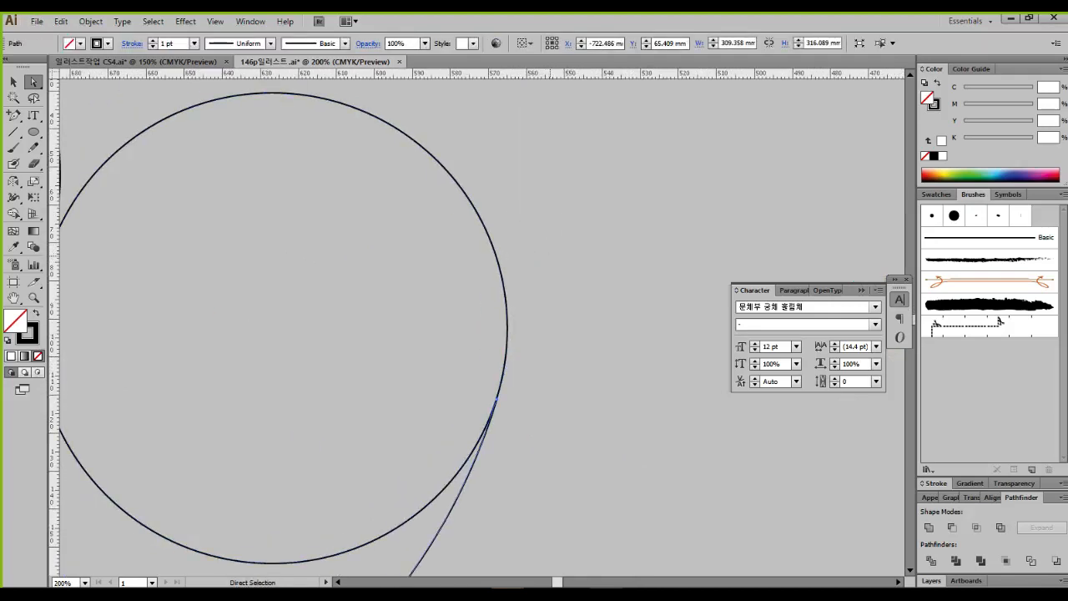
Step: Examine which arcs of the large and small circles form the S-shaped outline and which lower arc is surplus
left_click_drag(550, 260, 705, 181)
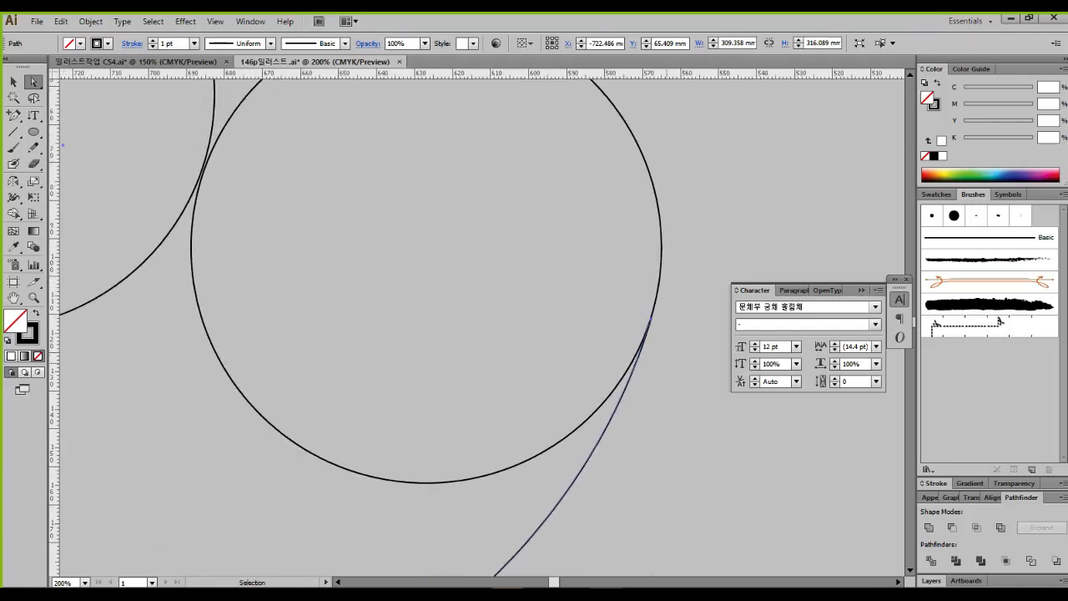
left_click_drag(641, 334, 286, 398)
key("Escape")
scroll(391, 352, "down", 3)
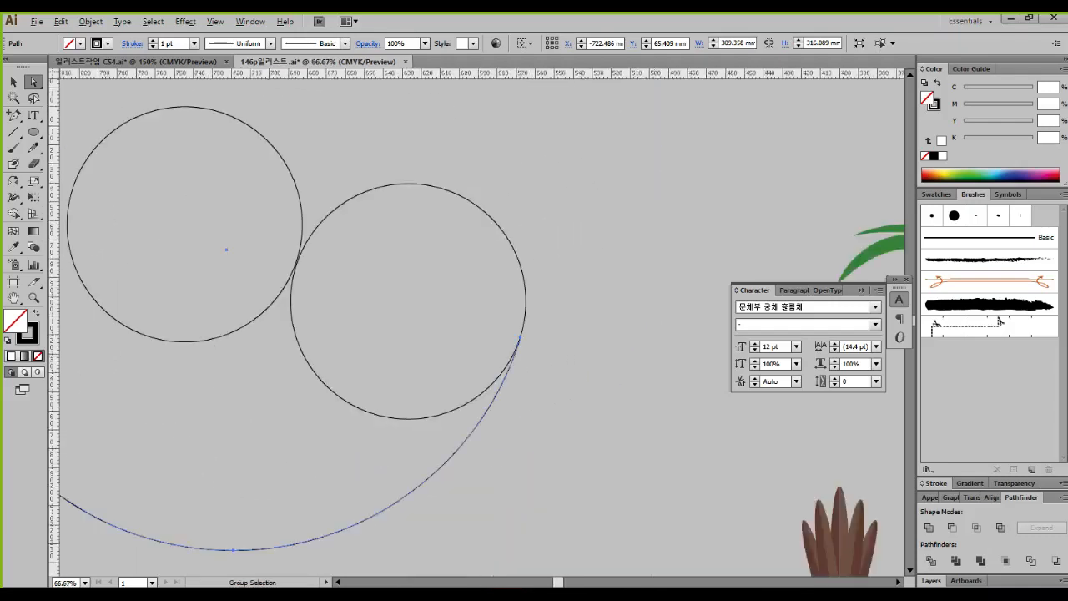
left_click_drag(391, 352, 506, 371)
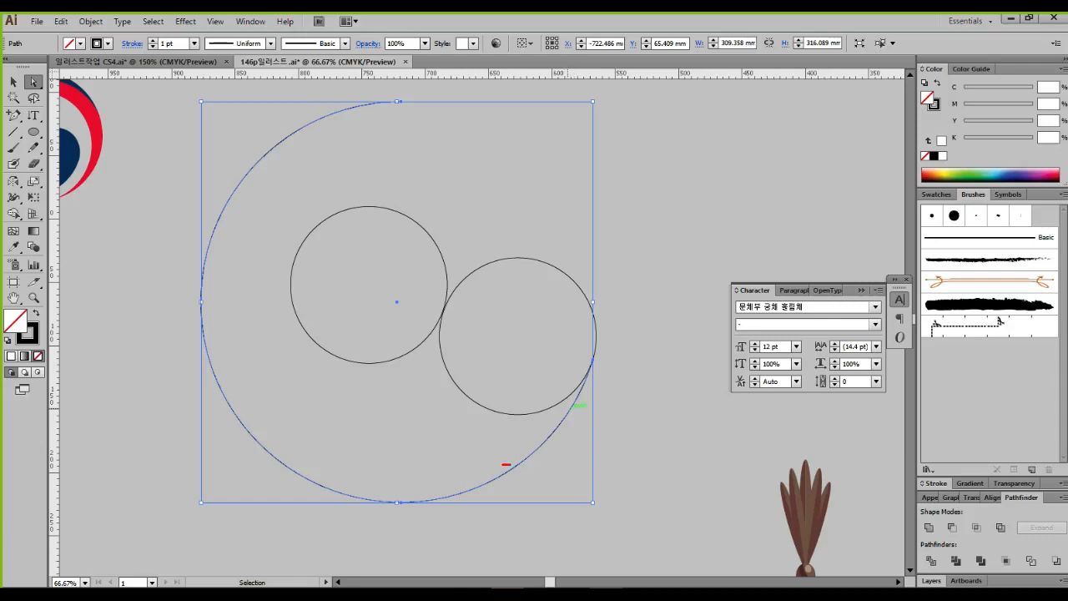
mouse_move(505, 464)
left_mouse_down()
mouse_move(609, 340)
mouse_move(599, 270)
mouse_move(495, 244)
mouse_move(450, 278)
mouse_move(413, 348)
mouse_move(341, 351)
mouse_move(296, 292)
mouse_move(310, 232)
left_mouse_up()
mouse_move(512, 378)
left_mouse_down()
mouse_move(464, 409)
mouse_move(502, 426)
left_mouse_up()
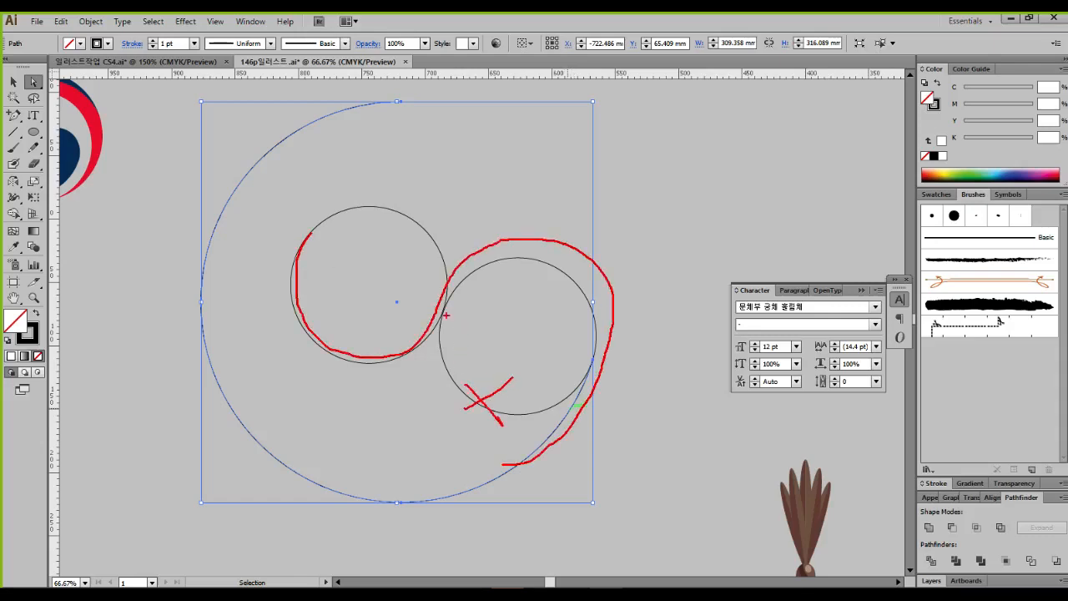
mouse_move(446, 315)
left_mouse_down()
mouse_move(447, 372)
mouse_move(503, 422)
mouse_move(556, 406)
mouse_move(576, 386)
left_mouse_up()
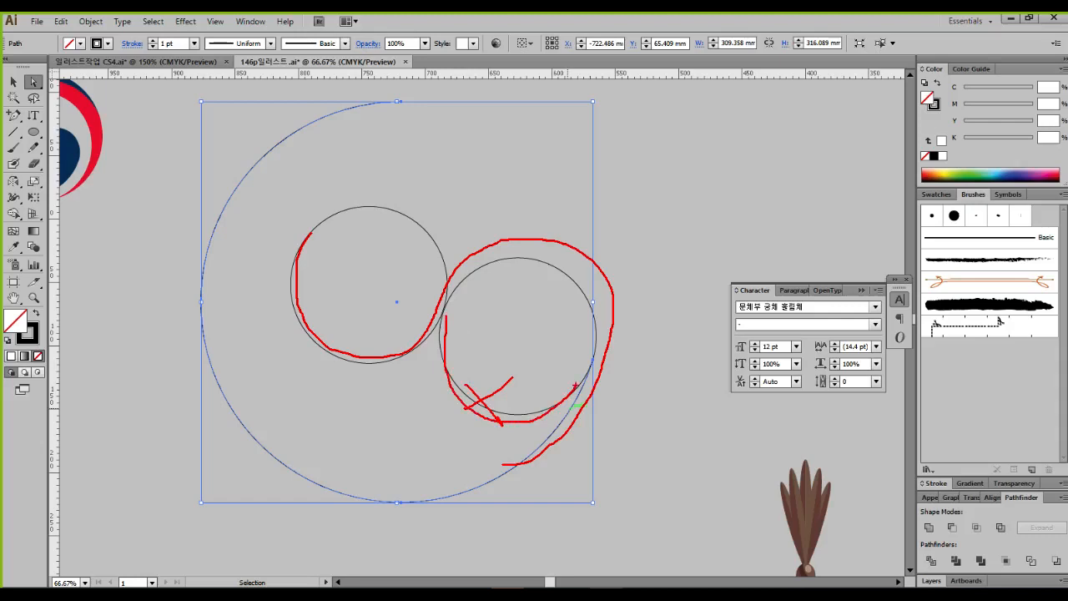
key("Escape")
Step: Move the left small circle slightly toward the right one so their outlines meet at the contact point
scroll(468, 372, "up", 4)
left_click_drag(467, 372, 438, 467)
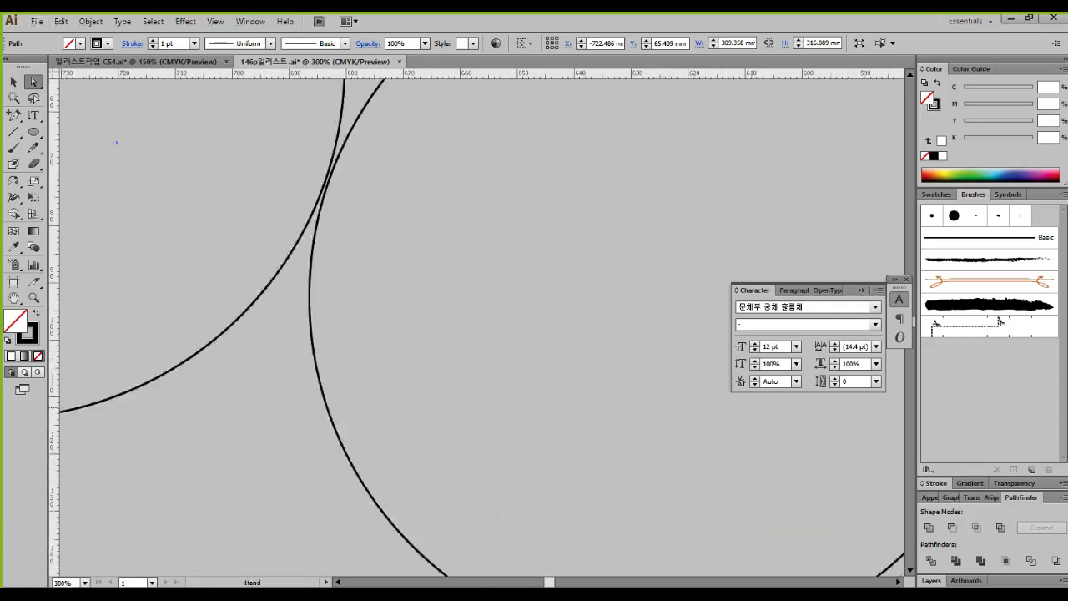
left_click_drag(342, 222, 373, 359)
scroll(321, 292, "up", 1)
left_click(14, 81)
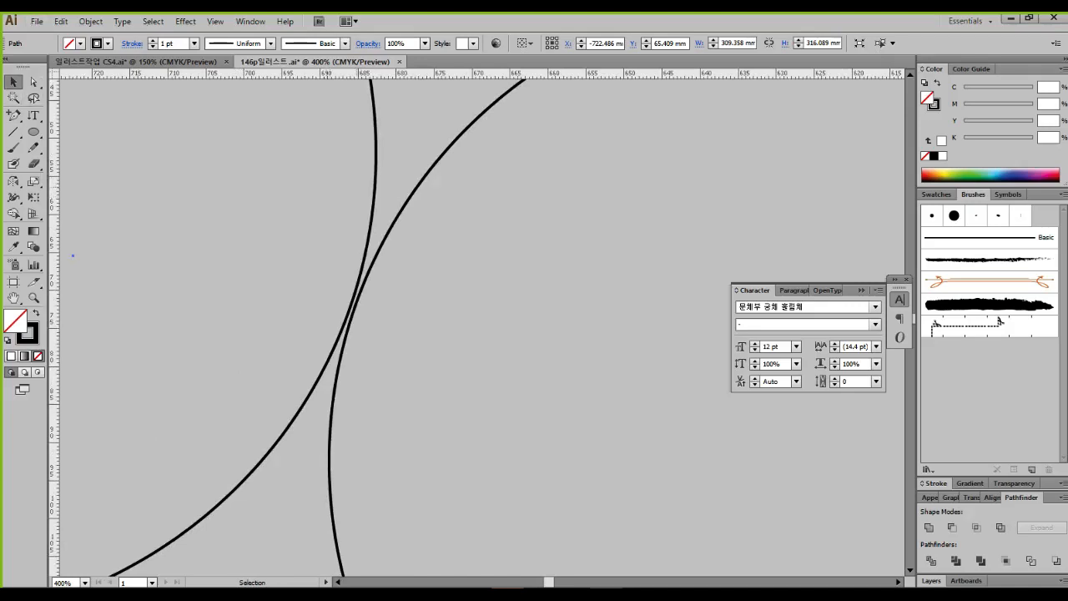
left_click_drag(375, 181, 378, 181)
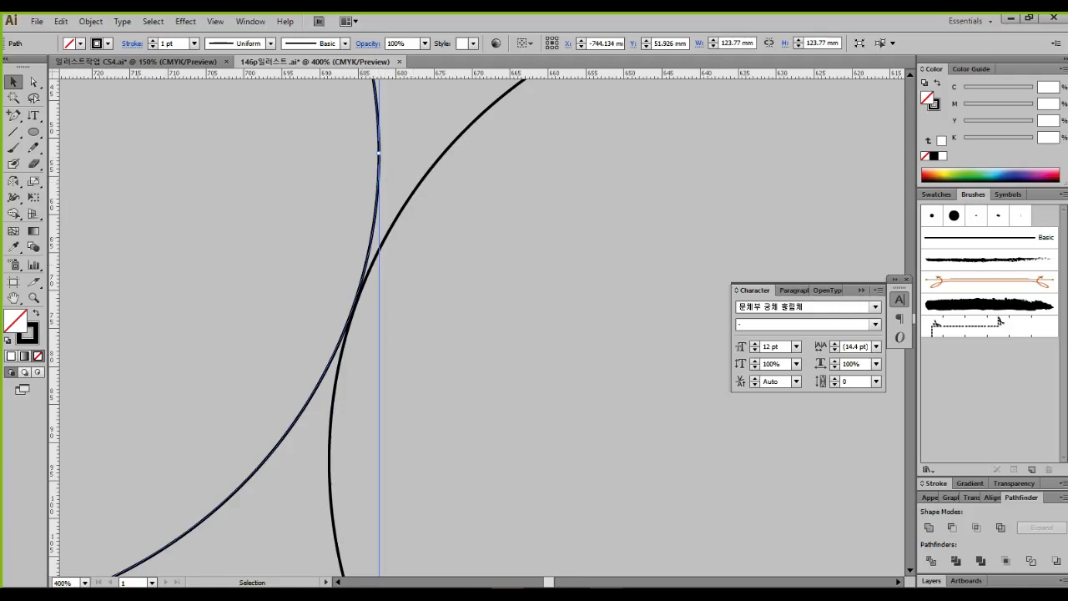
Step: Select the right small circle and add an anchor point to it where it touches the left small circle
left_click_drag(432, 124, 496, 201)
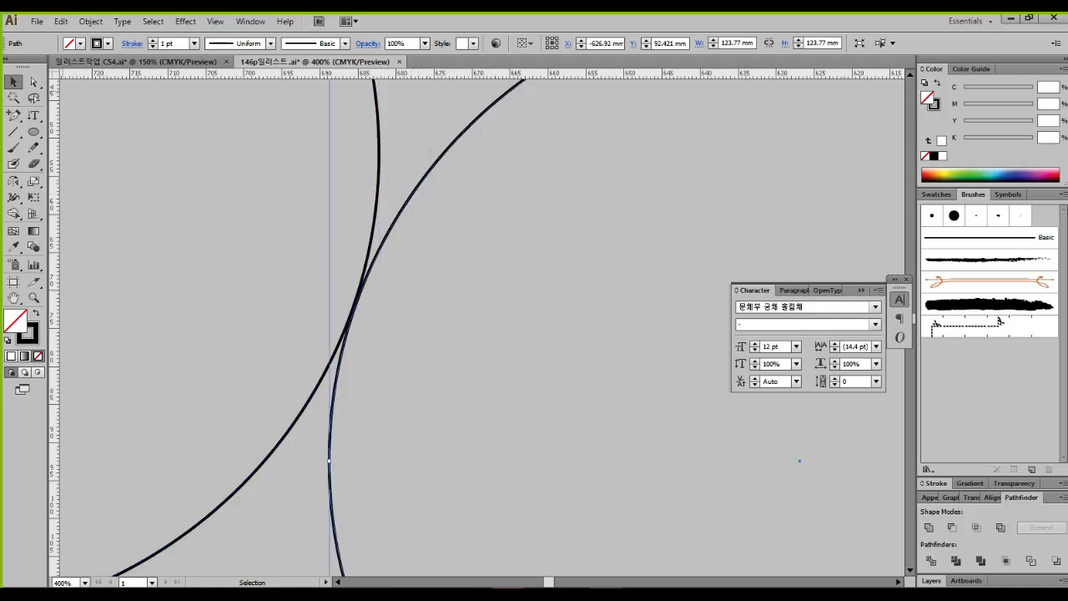
left_click(34, 81)
left_click_drag(420, 172, 465, 230)
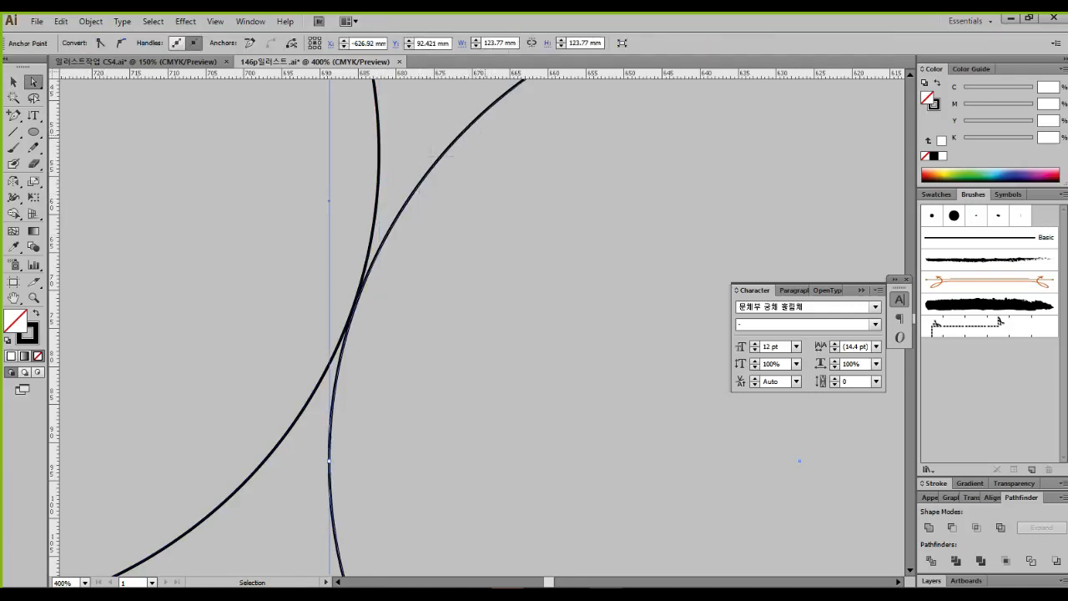
mouse_move(501, 101)
left_mouse_down()
mouse_move(383, 235)
mouse_move(334, 337)
mouse_move(319, 449)
left_mouse_up()
key("Escape")
mouse_move(344, 301)
left_mouse_down()
mouse_move(392, 327)
mouse_move(338, 369)
mouse_move(329, 460)
mouse_move(340, 554)
left_mouse_up()
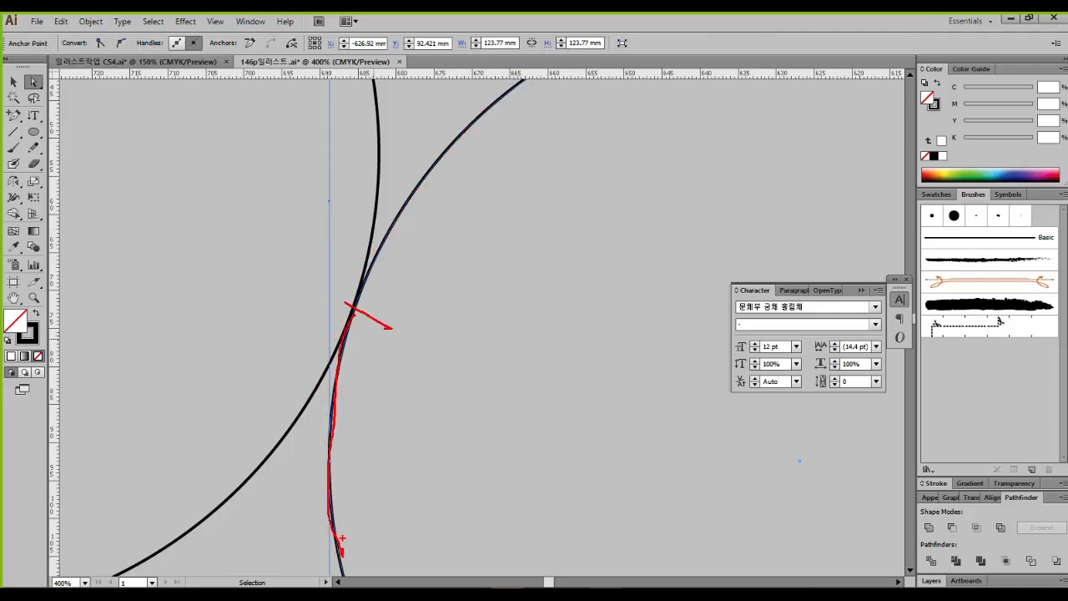
key("Escape")
left_click(13, 114)
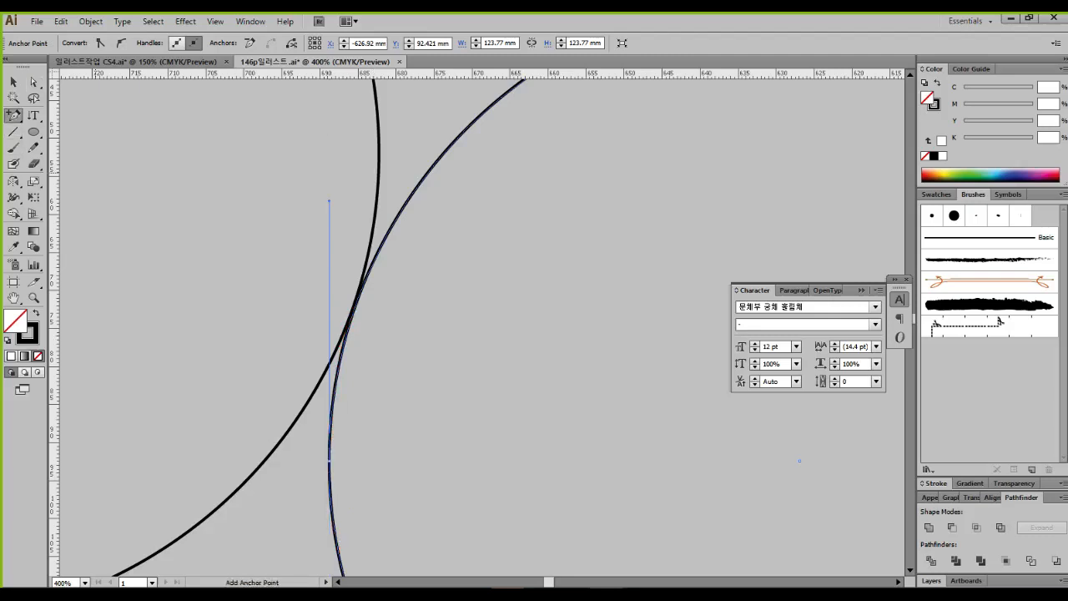
left_click_drag(9, 101, 67, 156)
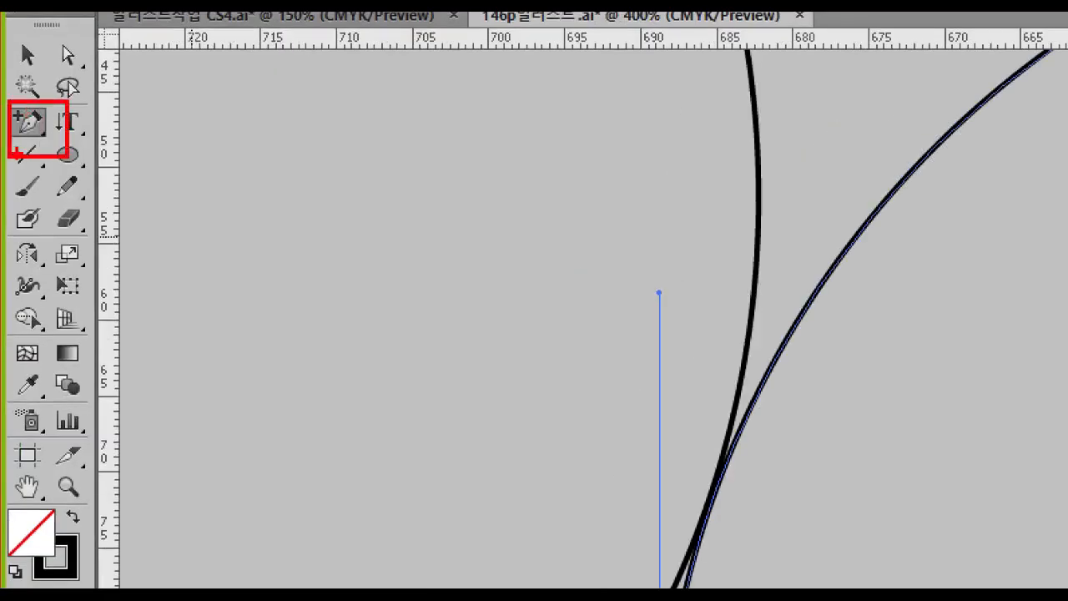
key("Escape")
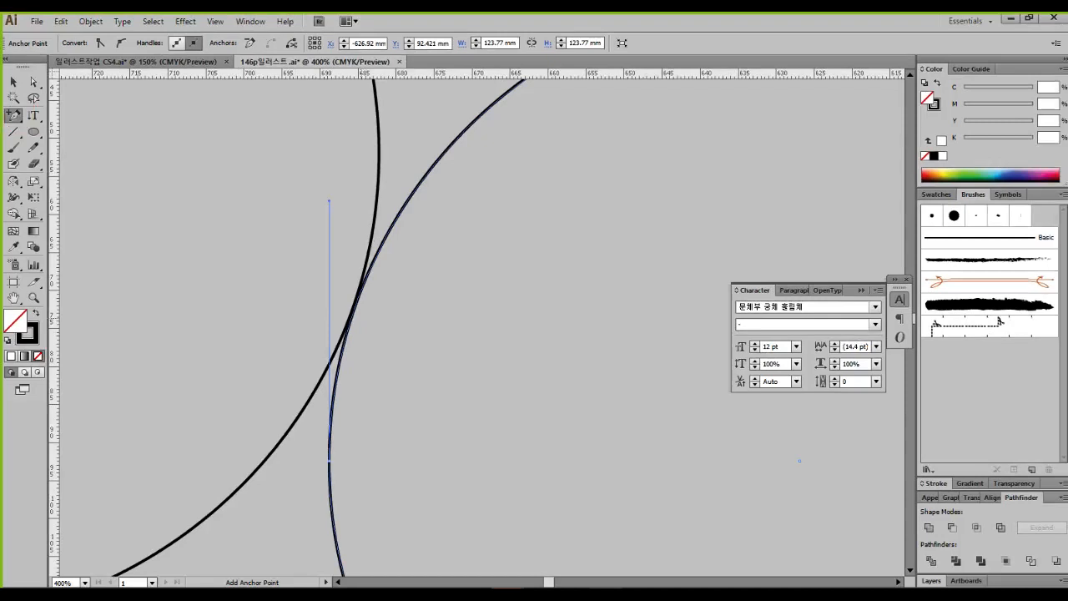
left_click(354, 310)
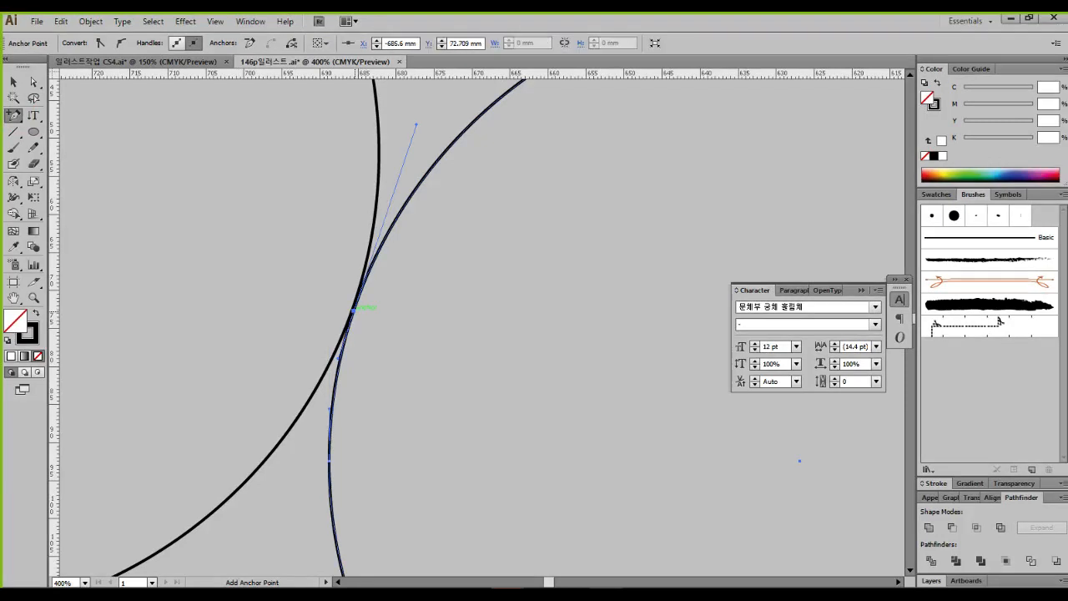
Step: Examine the right small circle's two contact points and the lower arc running between them
left_click_drag(517, 397, 200, 378)
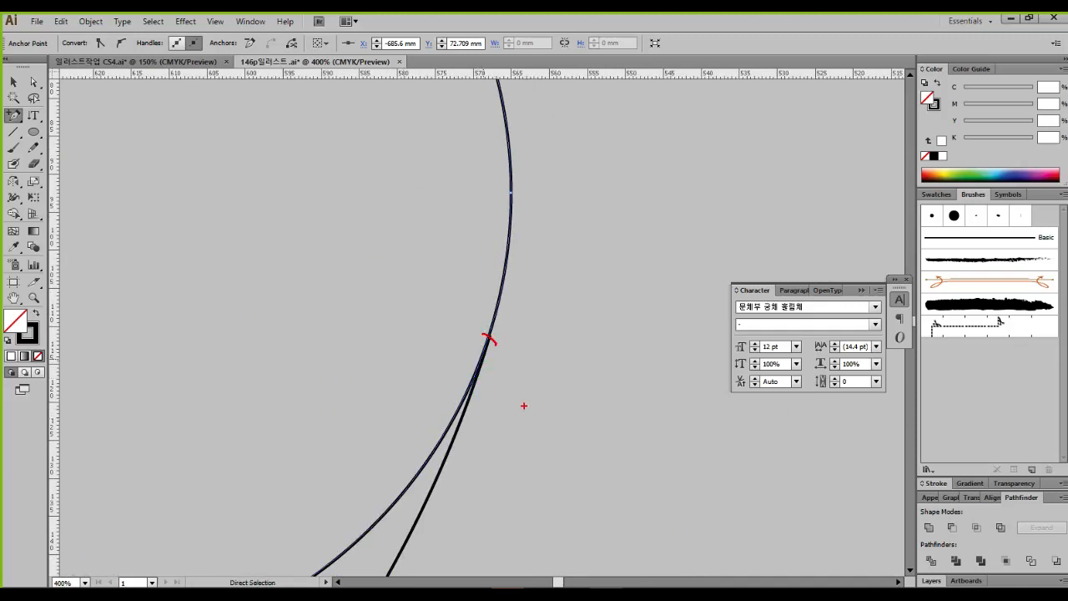
mouse_move(491, 350)
left_mouse_down()
mouse_move(427, 452)
mouse_move(298, 556)
left_mouse_up()
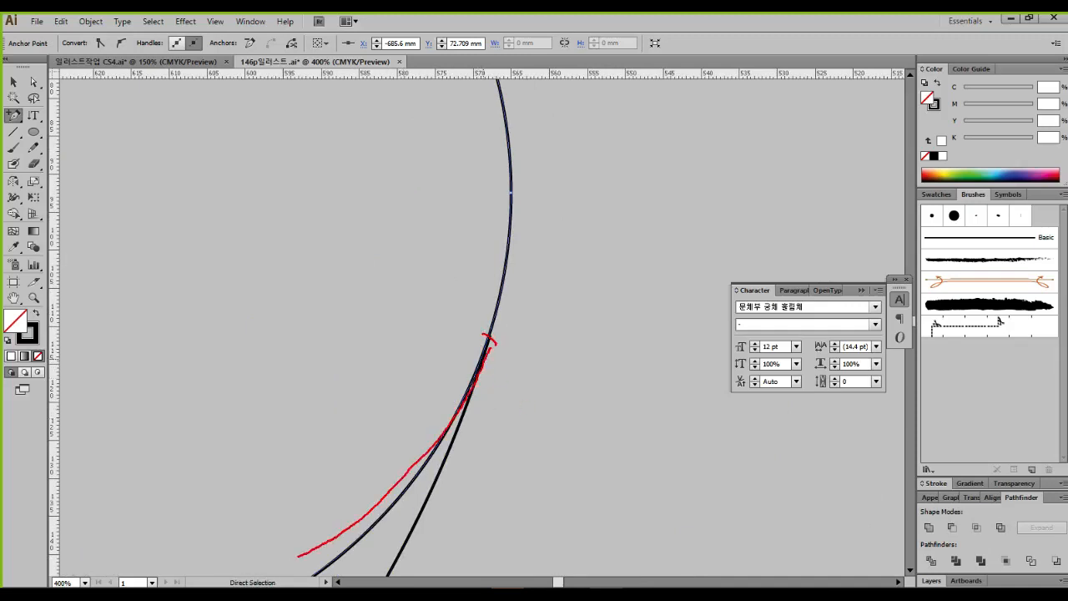
key("Escape")
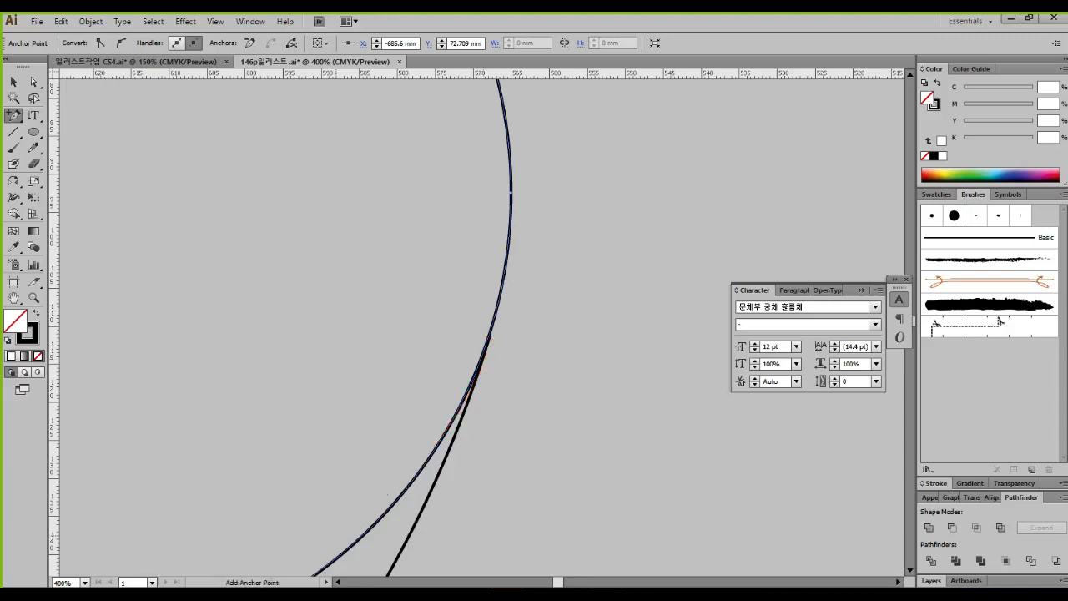
scroll(336, 524, "down", 2)
left_click_drag(335, 524, 510, 431)
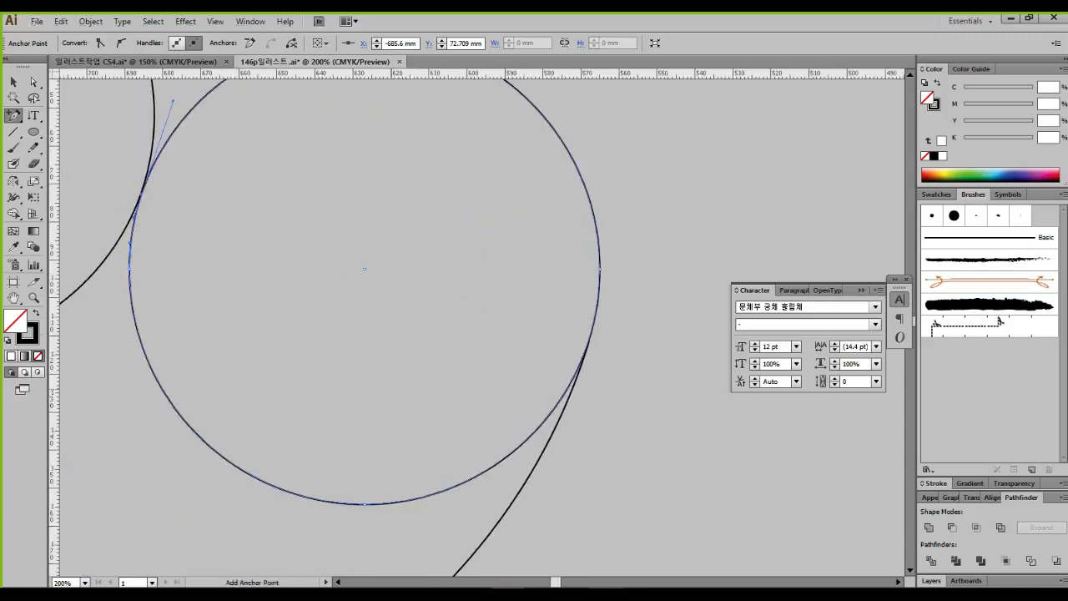
key("ctrl+2")
left_click_drag(140, 192, 114, 178)
mouse_move(575, 343)
left_mouse_down()
mouse_move(554, 418)
mouse_move(520, 451)
mouse_move(413, 494)
mouse_move(311, 493)
mouse_move(158, 393)
mouse_move(138, 317)
mouse_move(137, 211)
left_mouse_up()
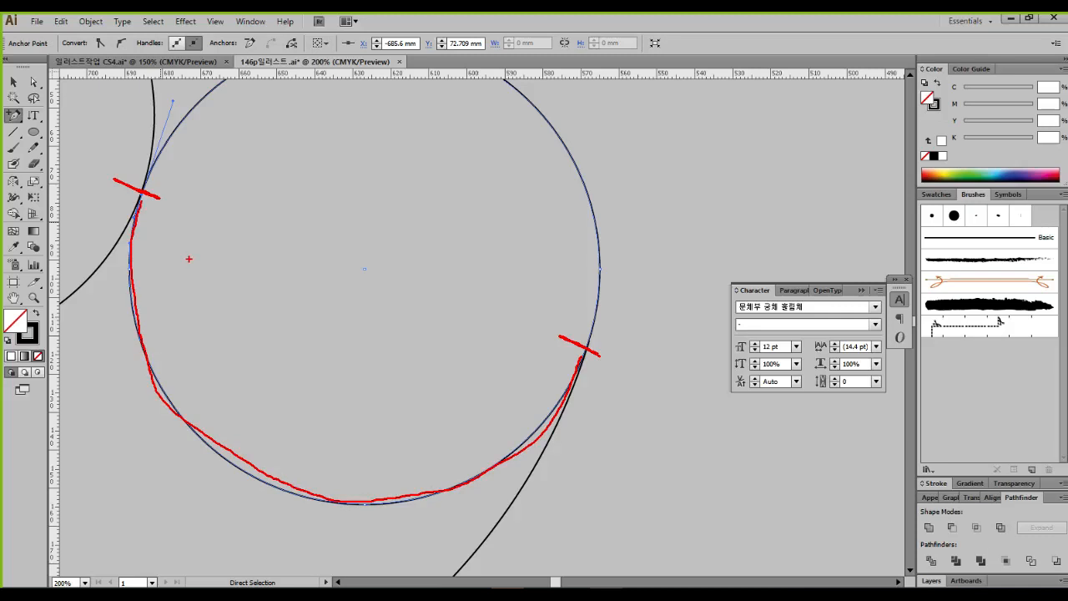
key("Escape")
Step: Add an anchor point to the right small circle where it touches the large circle's outline
scroll(586, 398, "up", 4)
left_click_drag(618, 249, 571, 403)
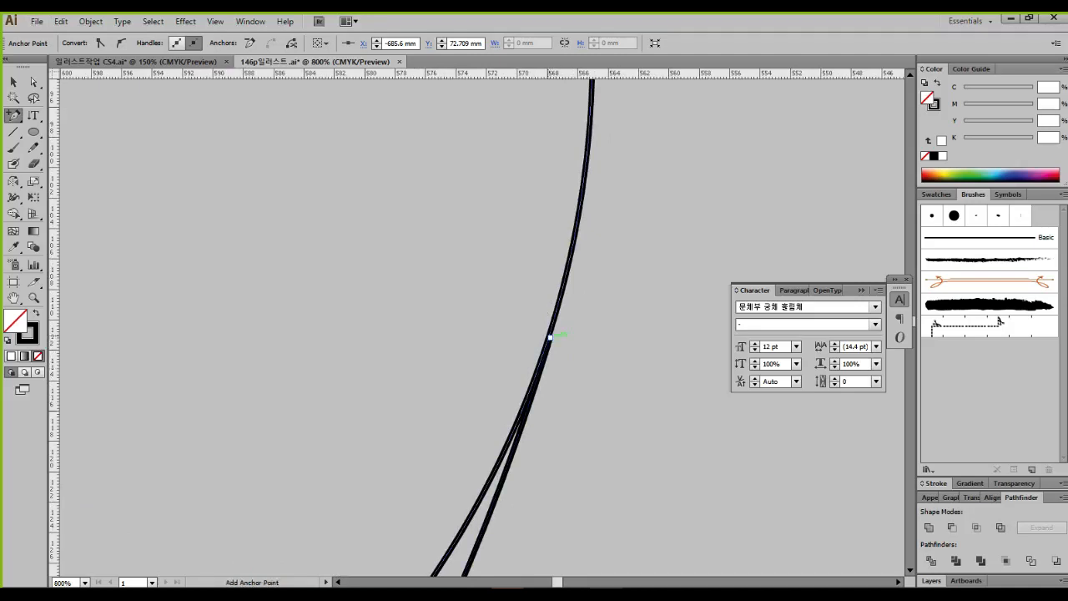
left_click(549, 337)
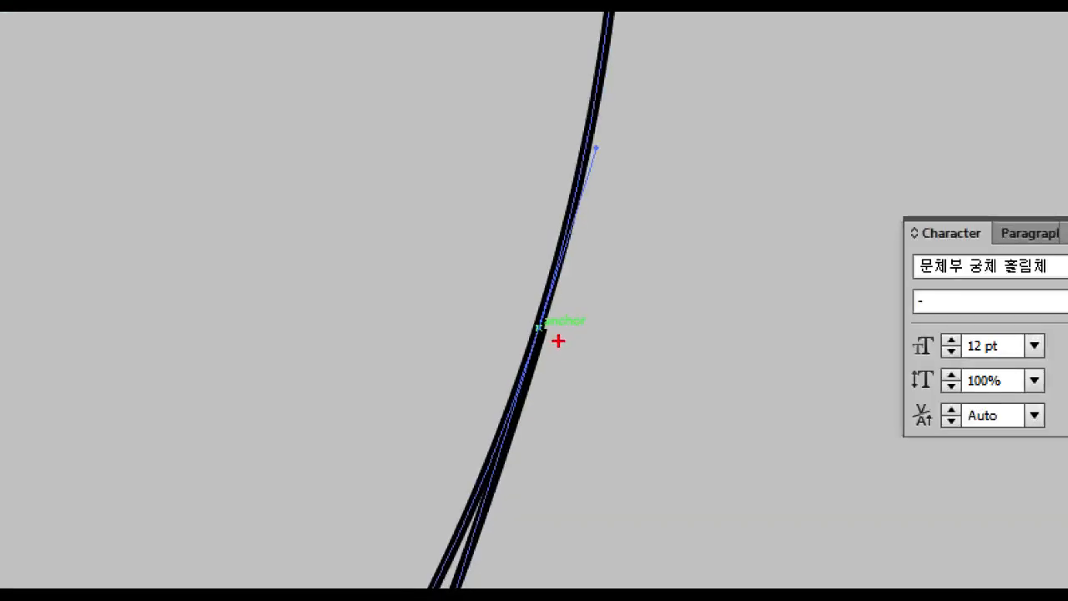
mouse_move(558, 341)
left_mouse_down()
mouse_move(561, 314)
mouse_move(570, 357)
left_mouse_up()
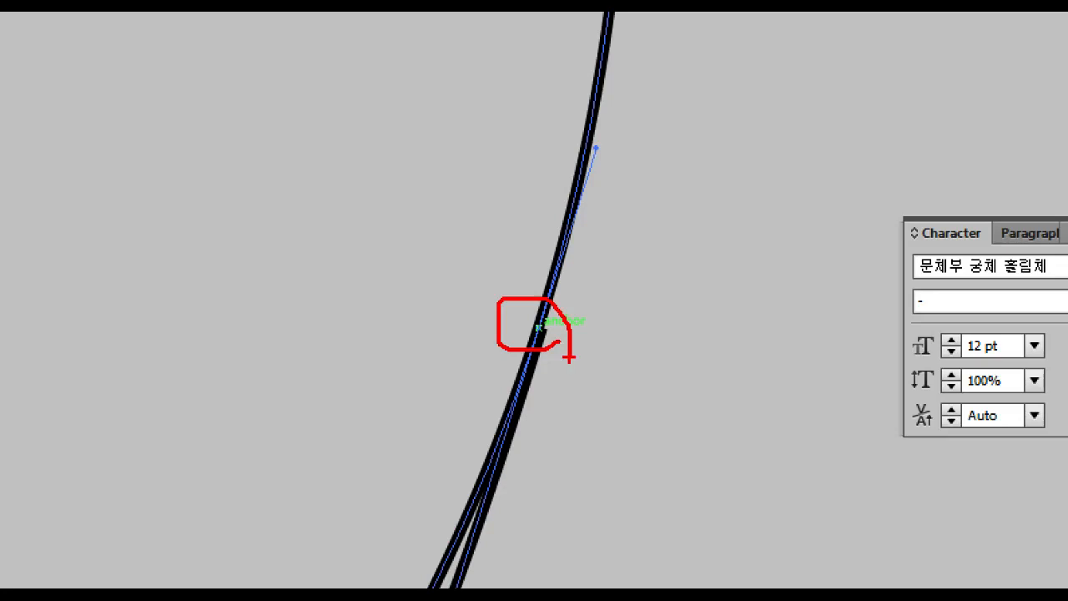
key("Escape")
scroll(565, 362, "down", 5)
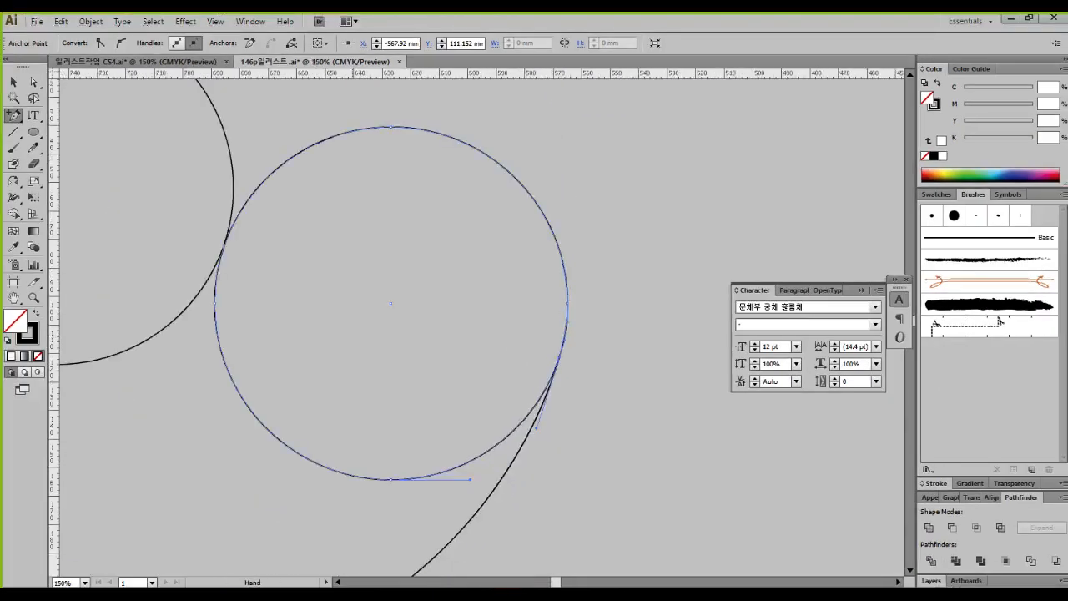
Step: Delete the right small circle's lower segments between its two contact points, keeping only the upper arc
left_click_drag(557, 359, 623, 323)
left_click(33, 82)
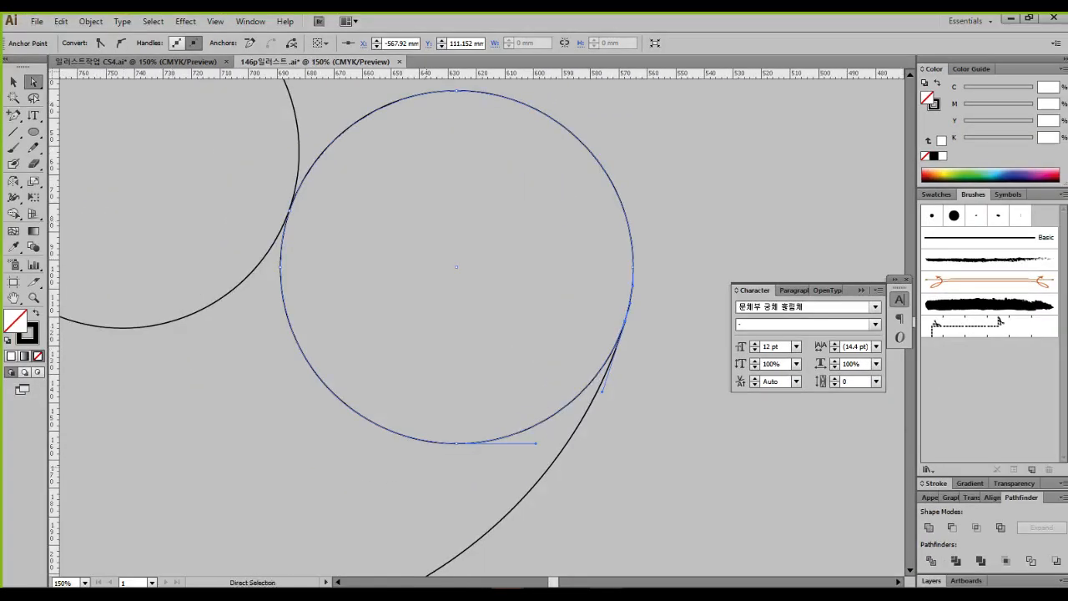
left_click_drag(329, 348, 448, 440)
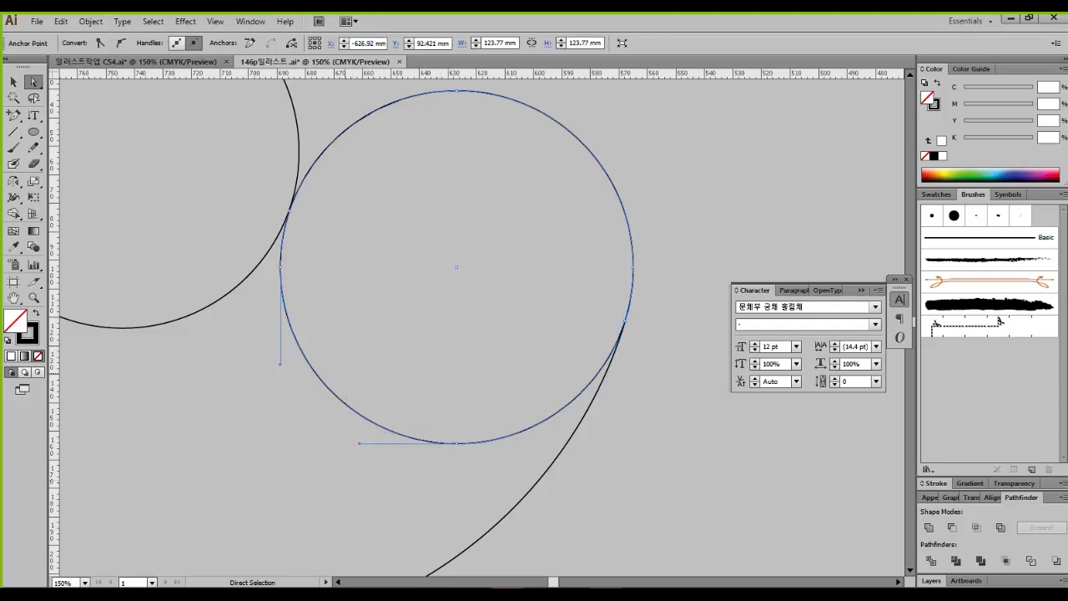
key("Delete")
left_click_drag(414, 415, 487, 466)
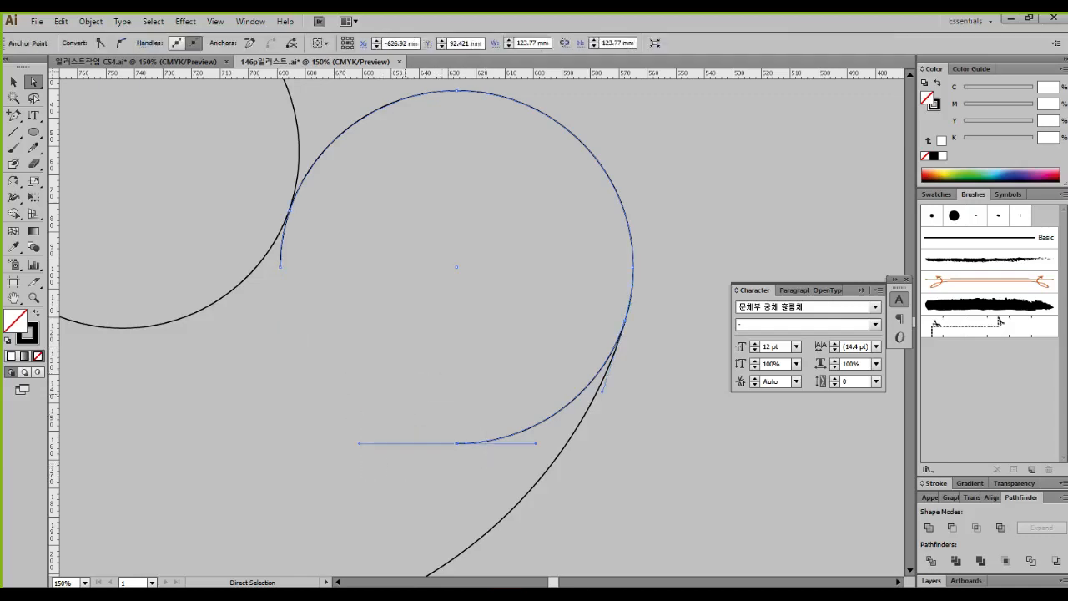
key("Delete")
left_click_drag(319, 275, 267, 261)
key("Delete")
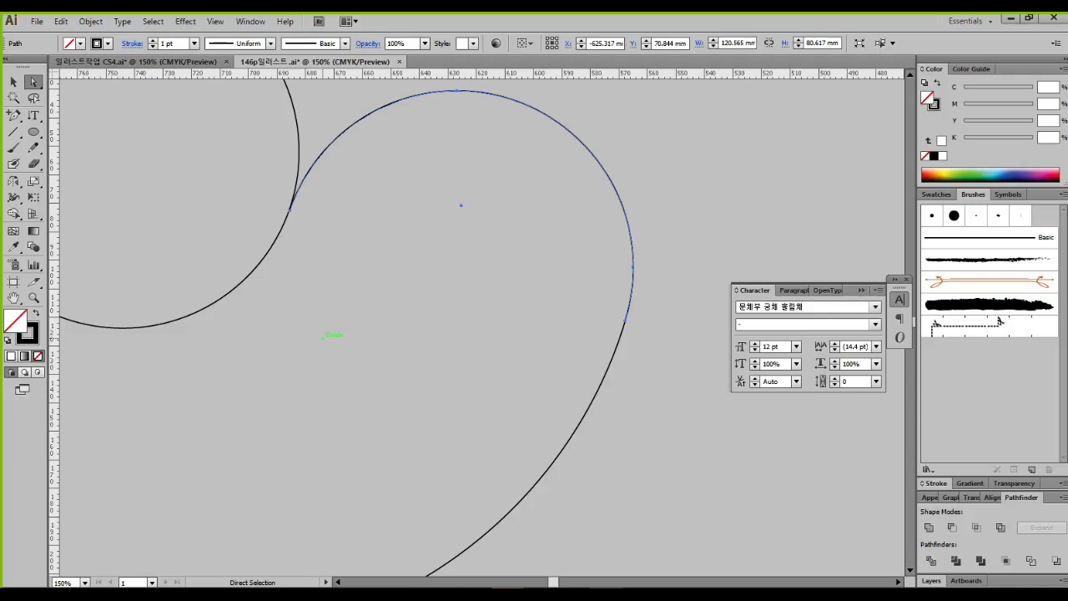
Step: Compare the outline with the inner curves of the reference emblem and examine which arc of the left small circle is surplus
scroll(310, 347, "down", 1)
left_click_drag(310, 348, 447, 419)
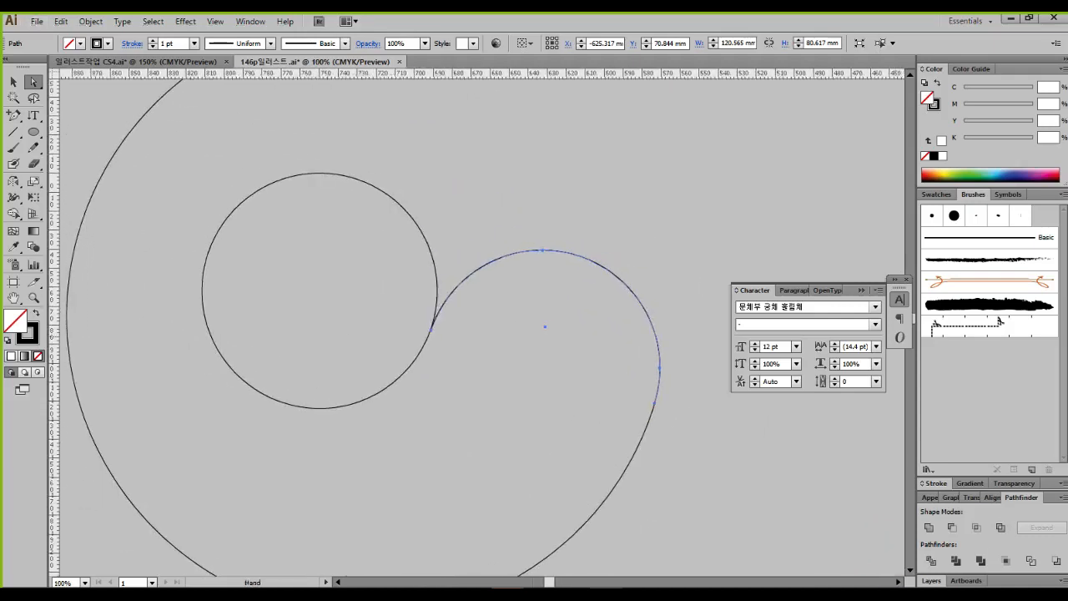
left_click_drag(340, 336, 358, 336)
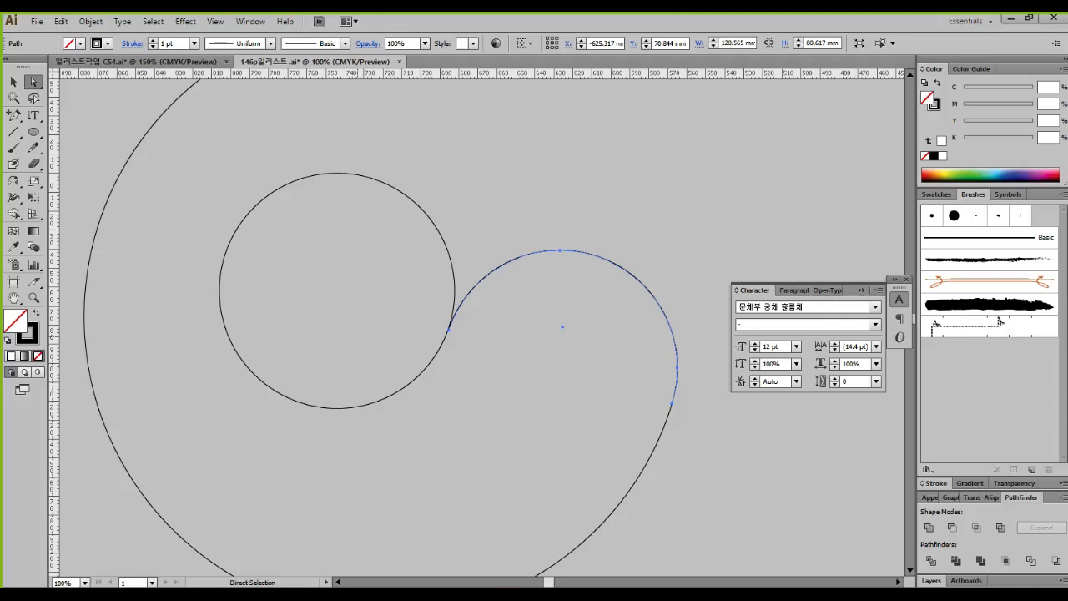
left_click_drag(253, 292, 432, 364)
scroll(433, 364, "down", 1)
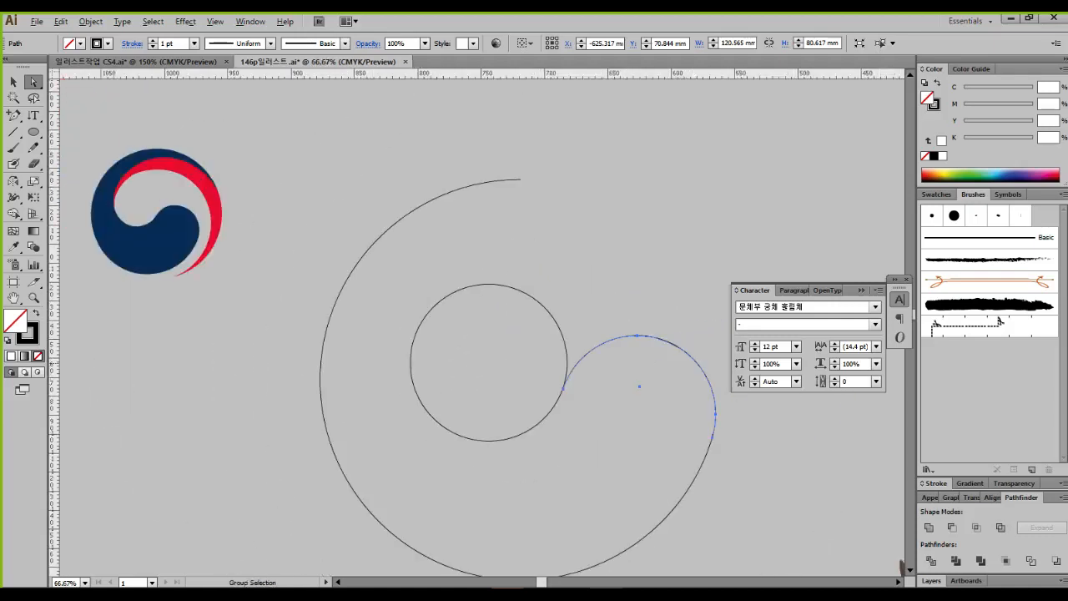
mouse_move(584, 333)
left_mouse_down()
mouse_move(426, 372)
mouse_move(539, 269)
mouse_move(588, 395)
left_mouse_up()
key("Escape")
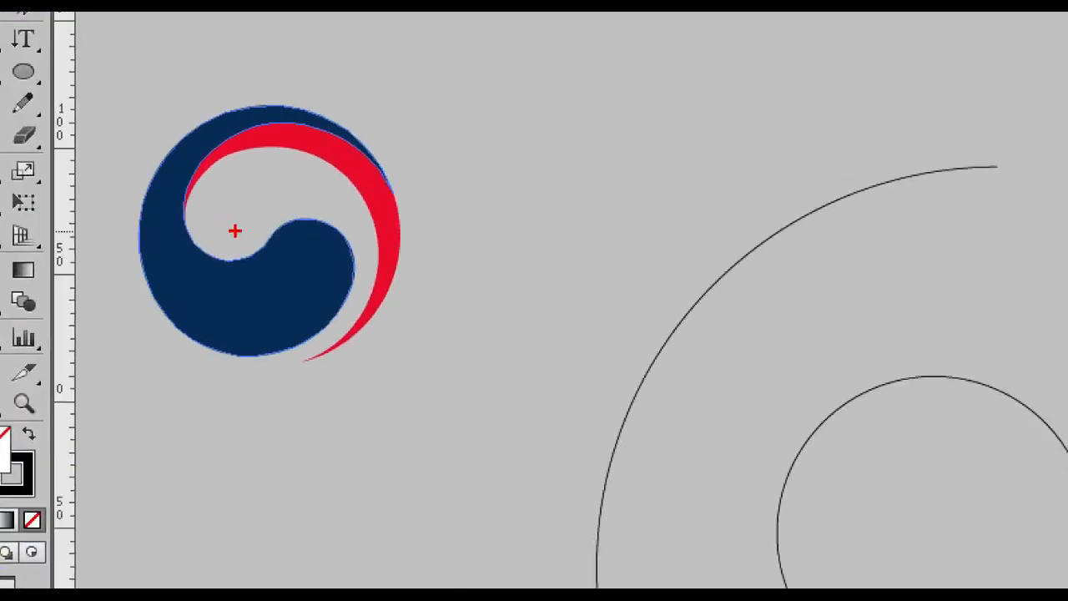
left_click_drag(154, 215, 156, 197)
mouse_move(271, 202)
left_mouse_down()
mouse_move(194, 187)
mouse_move(194, 250)
mouse_move(257, 254)
mouse_move(265, 189)
mouse_move(174, 197)
left_mouse_up()
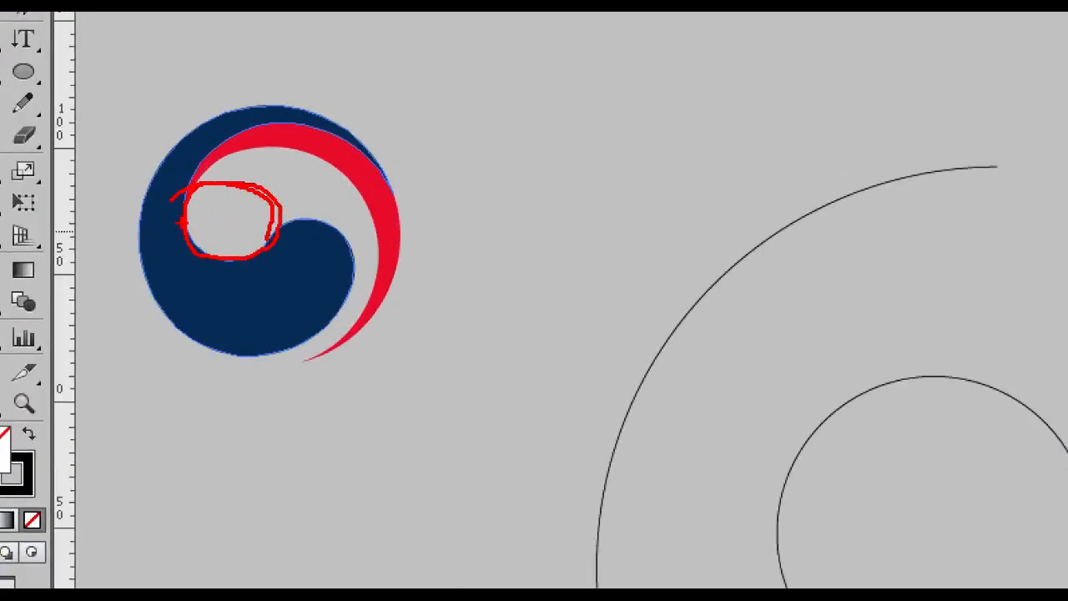
mouse_move(317, 131)
left_mouse_down()
mouse_move(404, 186)
mouse_move(387, 315)
left_mouse_up()
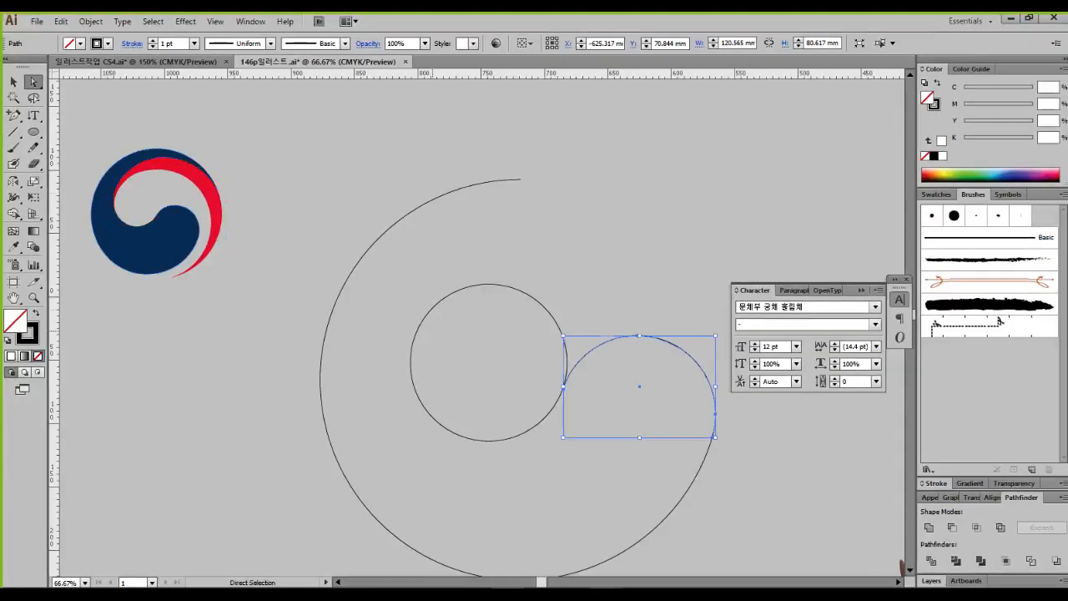
mouse_move(418, 329)
left_mouse_down()
mouse_move(476, 254)
mouse_move(596, 242)
mouse_move(729, 359)
mouse_move(587, 551)
mouse_move(424, 267)
mouse_move(469, 221)
left_mouse_up()
key("Escape")
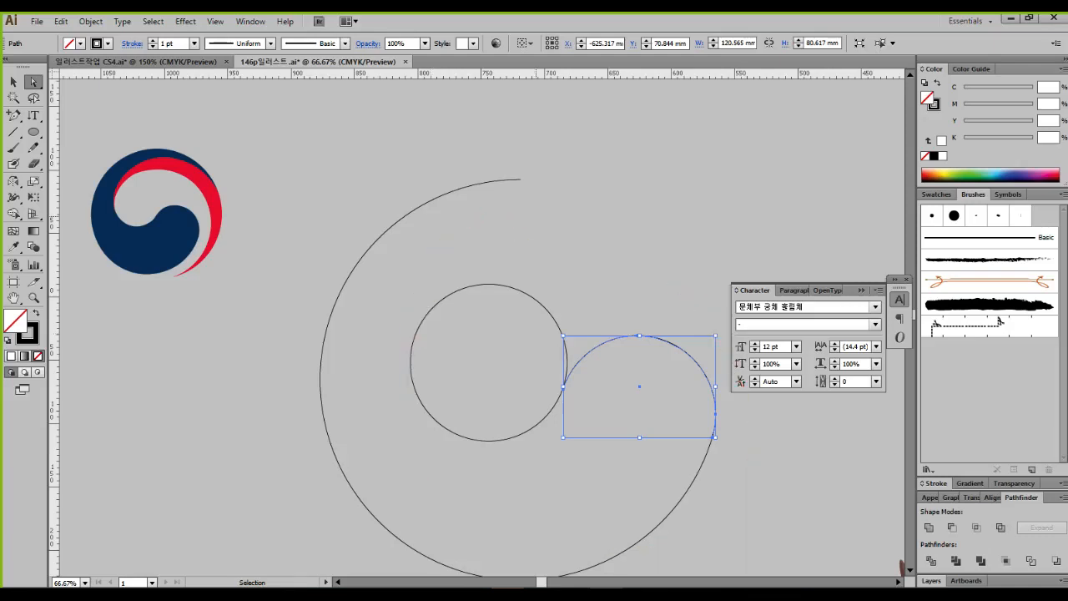
left_click_drag(418, 303, 459, 332)
mouse_move(557, 378)
left_mouse_down()
mouse_move(589, 401)
mouse_move(568, 361)
mouse_move(565, 319)
mouse_move(541, 295)
mouse_move(442, 298)
left_mouse_up()
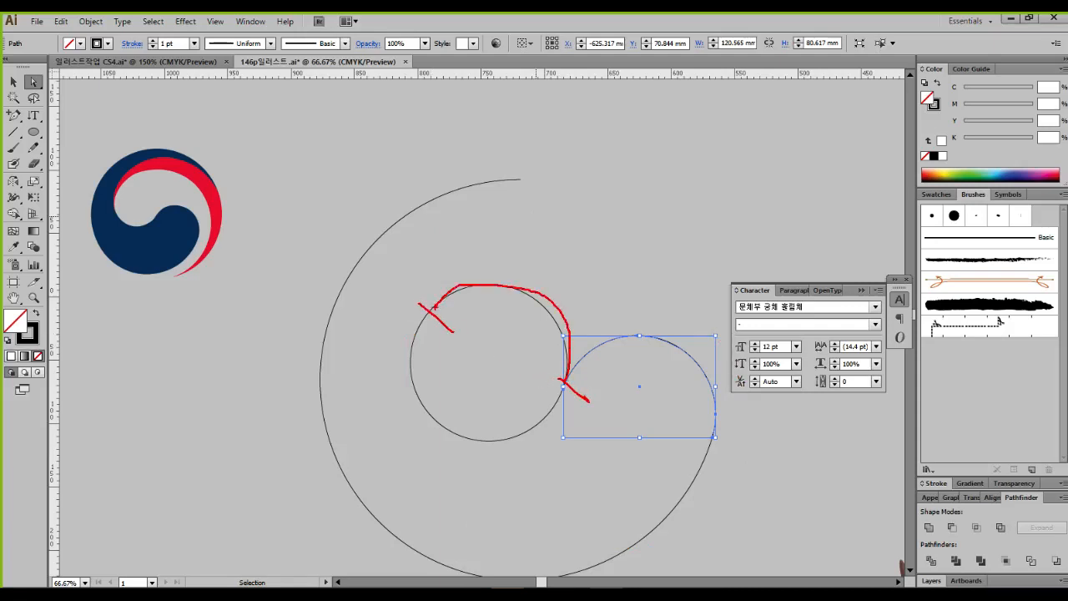
key("Escape")
Step: Select the left small circle and examine its four anchor points and where additional ones are needed to remove its upper arc
scroll(539, 355, "up", 2)
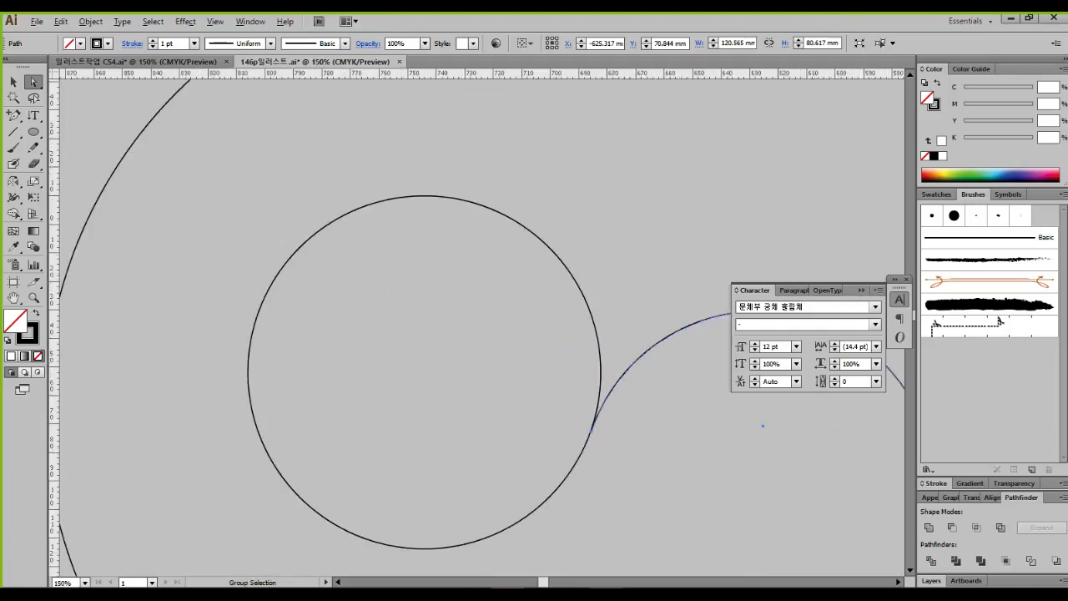
left_click(549, 248)
key("ctrl+c")
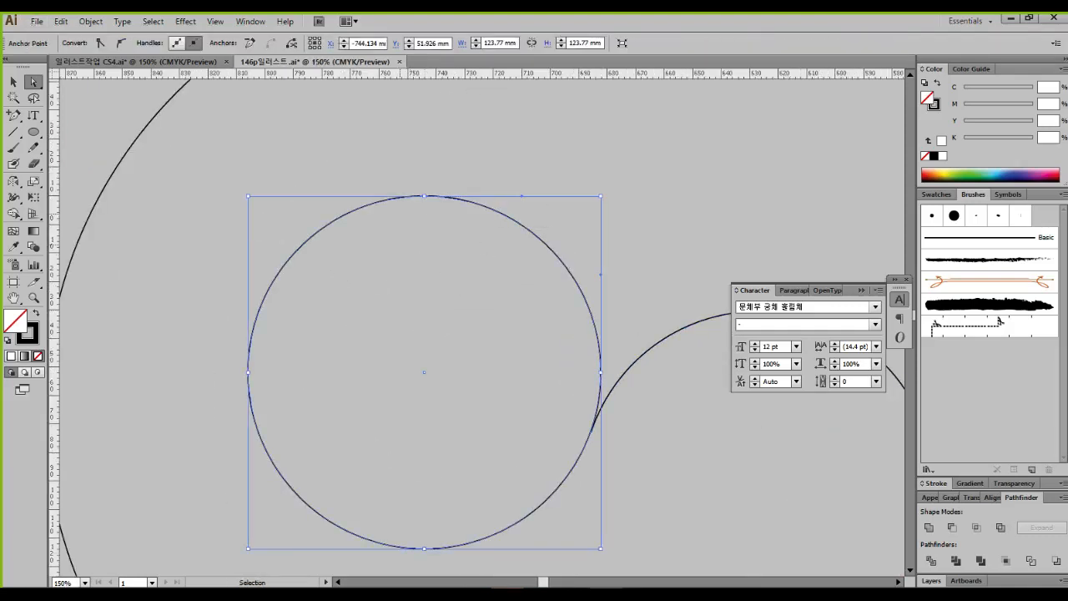
left_click_drag(410, 180, 441, 219)
left_click_drag(588, 366, 610, 389)
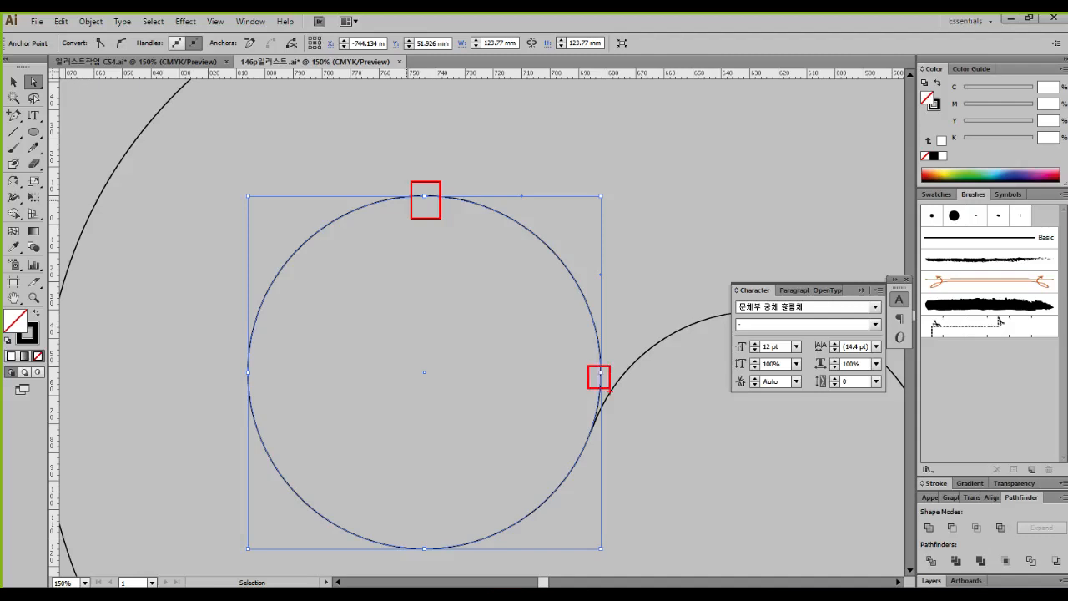
left_click_drag(407, 535, 430, 566)
left_click_drag(235, 364, 267, 377)
mouse_move(473, 205)
left_mouse_down()
mouse_move(545, 251)
mouse_move(591, 332)
left_mouse_up()
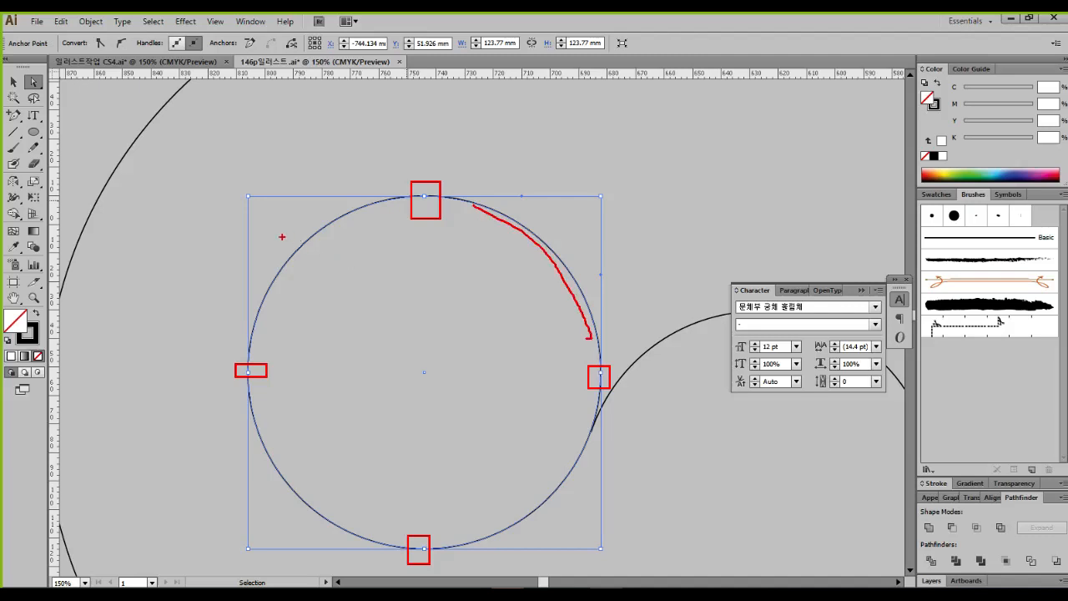
mouse_move(283, 236)
left_mouse_down()
mouse_move(317, 276)
mouse_move(349, 225)
mouse_move(392, 210)
left_mouse_up()
mouse_move(309, 247)
left_mouse_down()
mouse_move(292, 251)
mouse_move(334, 255)
mouse_move(321, 258)
left_mouse_up()
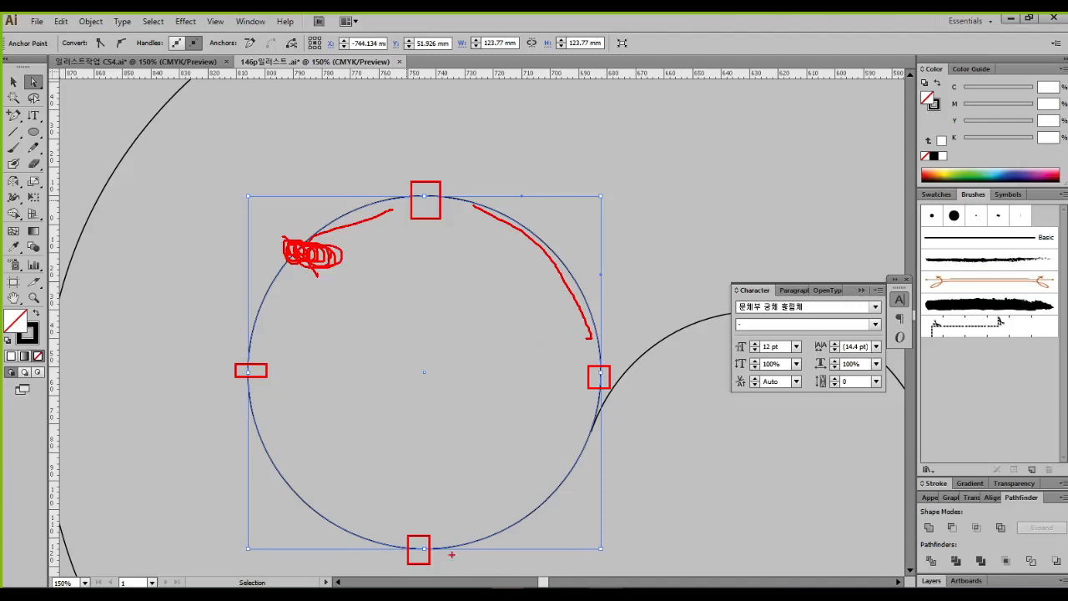
left_click_drag(416, 520, 432, 512)
left_click_drag(576, 361, 599, 369)
mouse_move(590, 432)
left_mouse_down()
mouse_move(561, 419)
mouse_move(616, 444)
mouse_move(585, 434)
mouse_move(593, 444)
mouse_move(601, 376)
mouse_move(603, 424)
left_mouse_up()
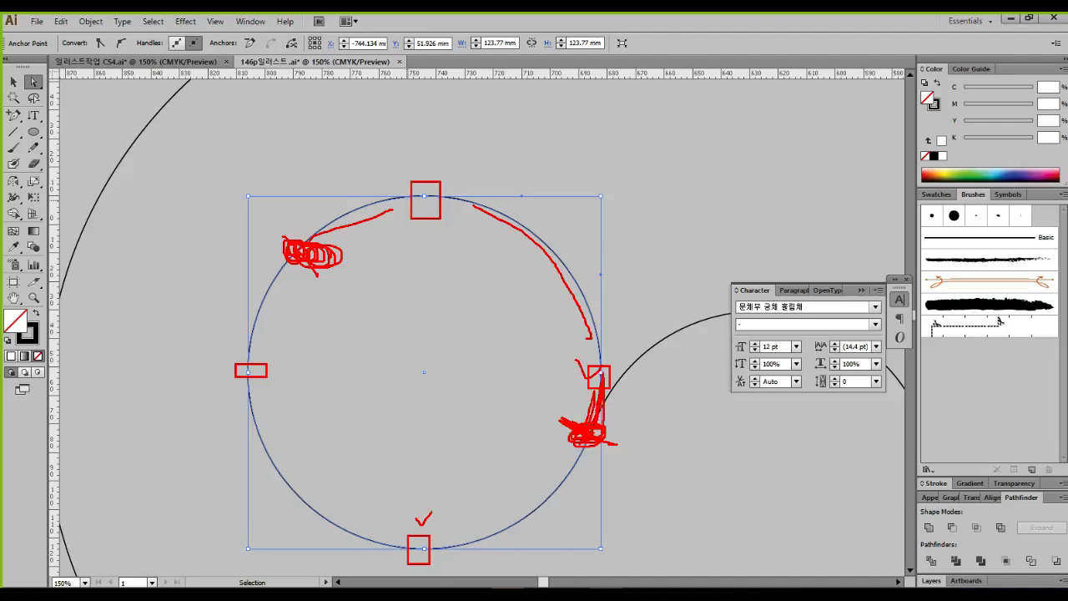
Step: Add an anchor point to the left small circle where it meets the end of the right small arc
key("Escape")
scroll(606, 437, "up", 3)
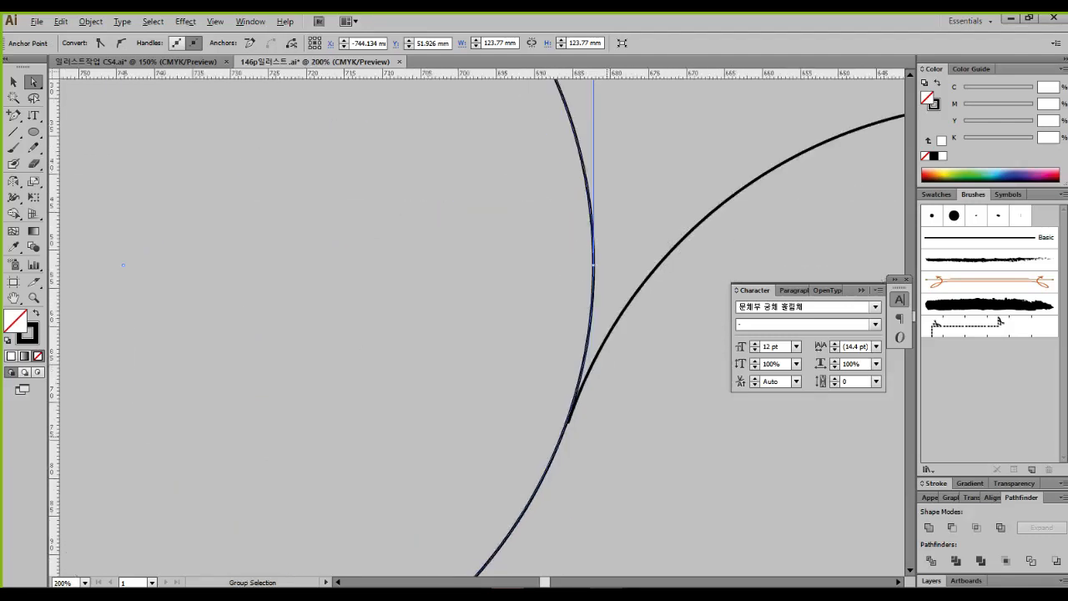
left_click_drag(606, 436, 517, 487)
mouse_move(505, 318)
left_mouse_down()
mouse_move(484, 455)
mouse_move(509, 474)
mouse_move(453, 458)
left_mouse_up()
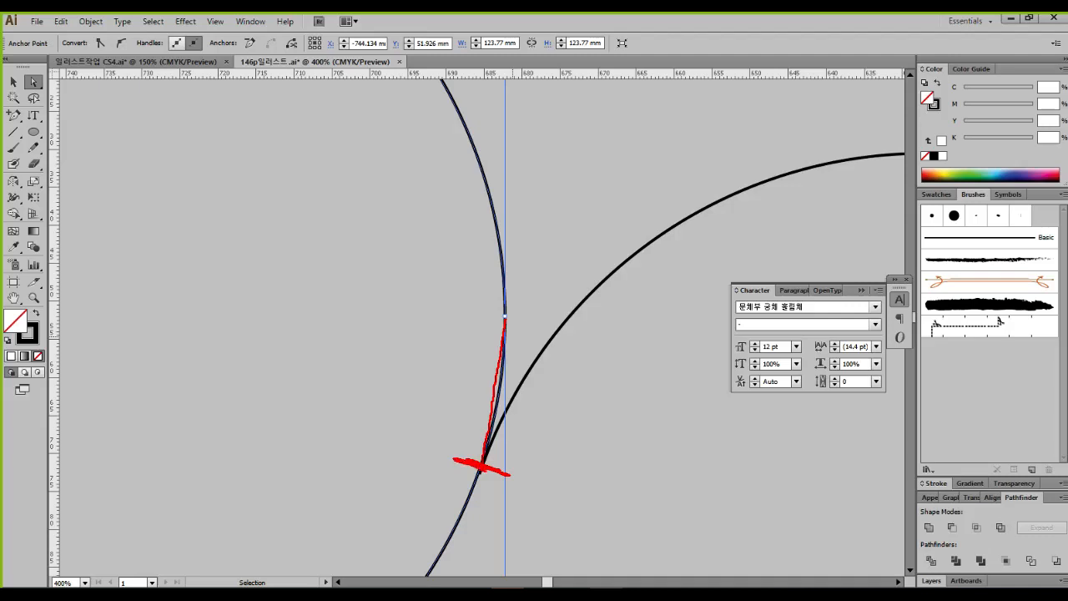
key("Escape")
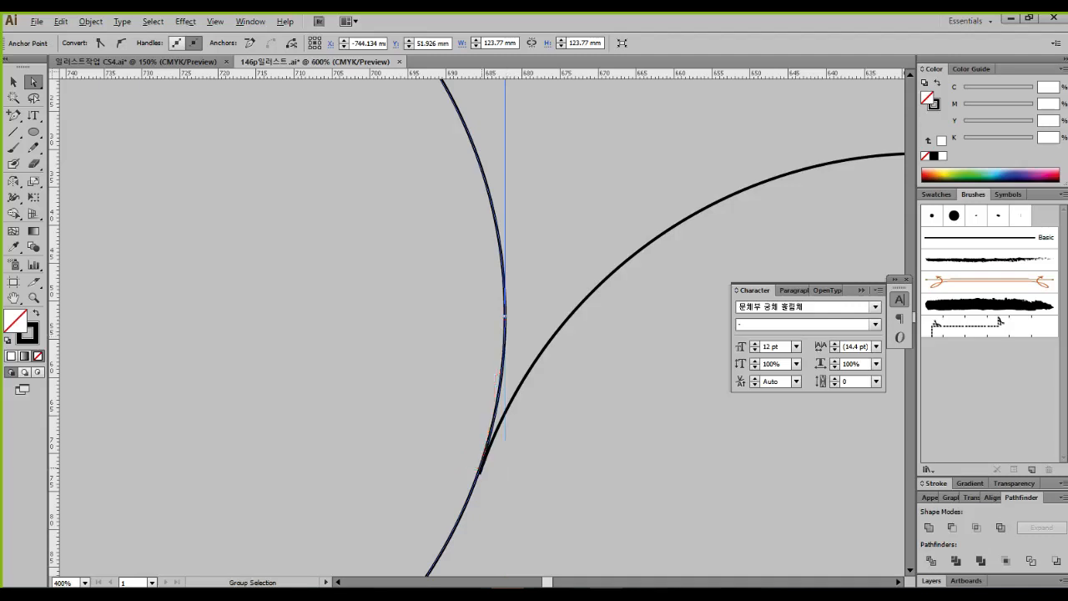
scroll(480, 468, "up", 4)
left_click_drag(481, 465, 475, 378)
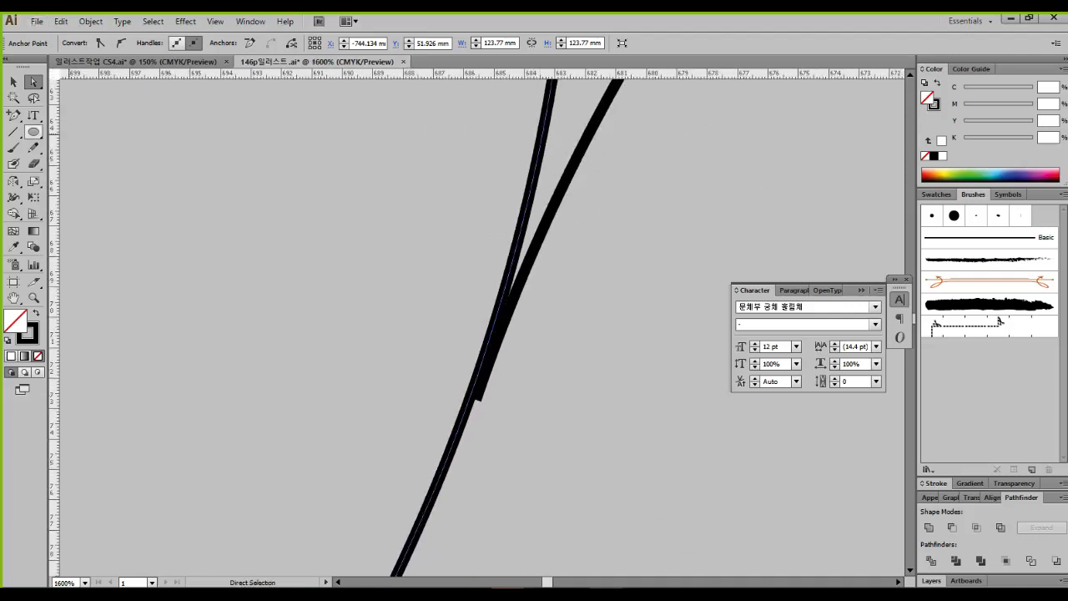
left_click(14, 115)
key("ctrl+1")
left_click(15, 112)
left_click_drag(4, 96, 72, 157)
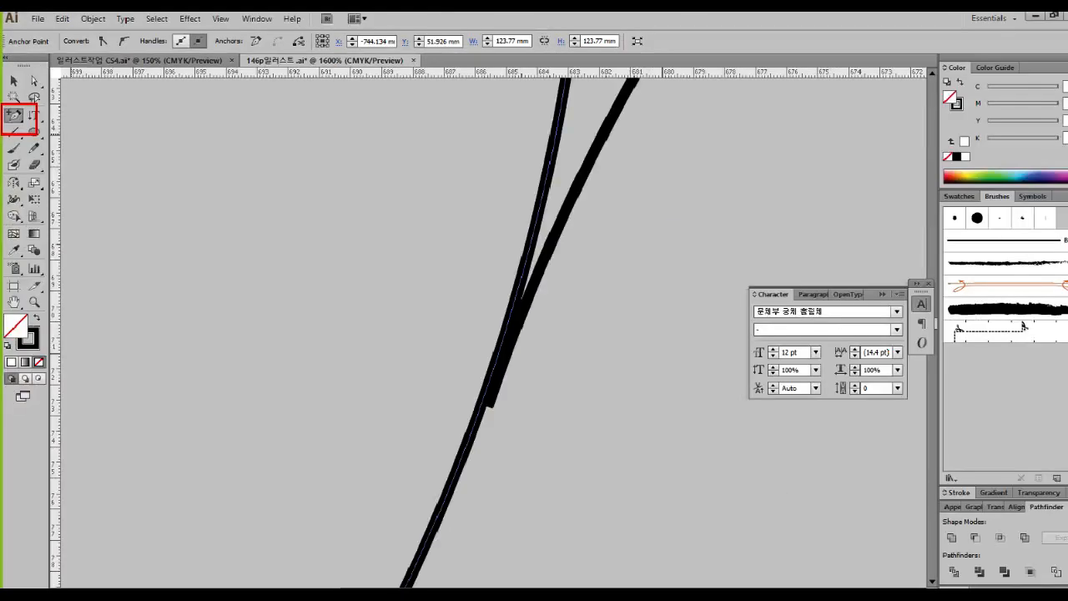
left_click(470, 399)
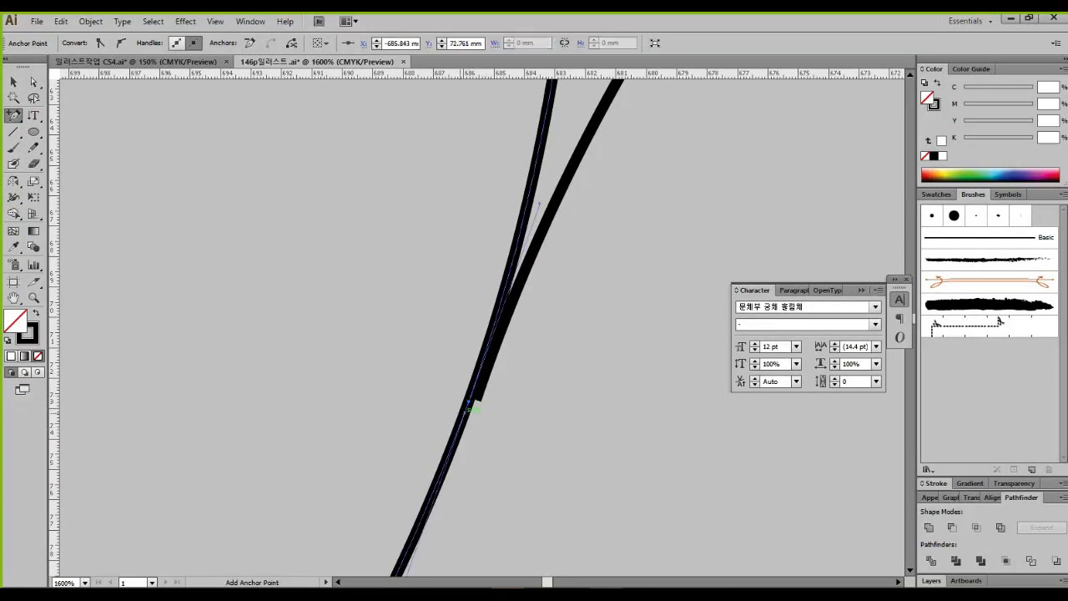
left_click_drag(449, 384, 491, 421)
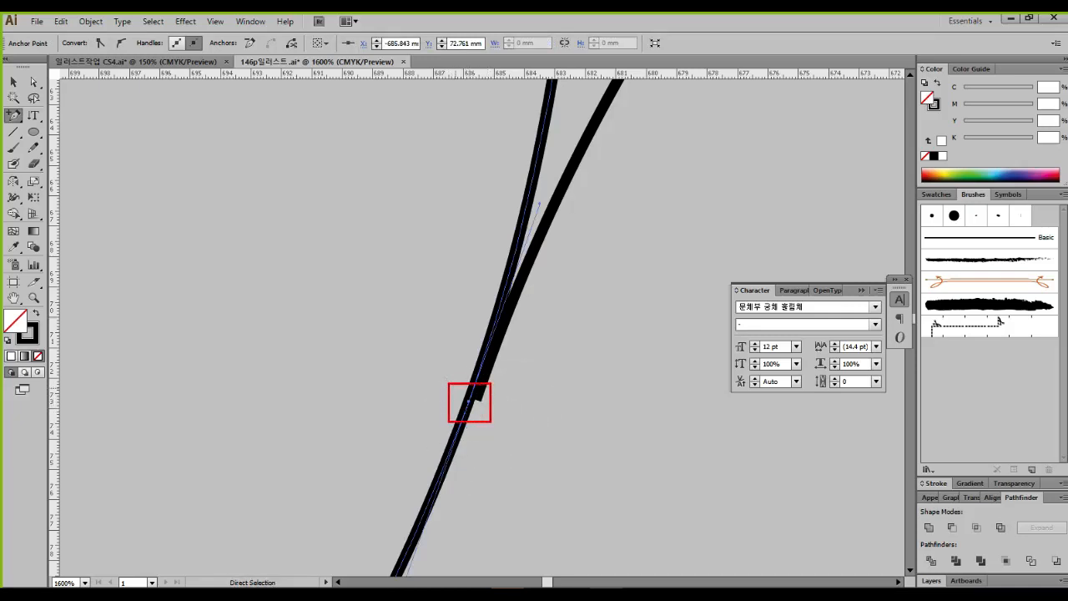
key("Escape")
scroll(496, 414, "down", 4)
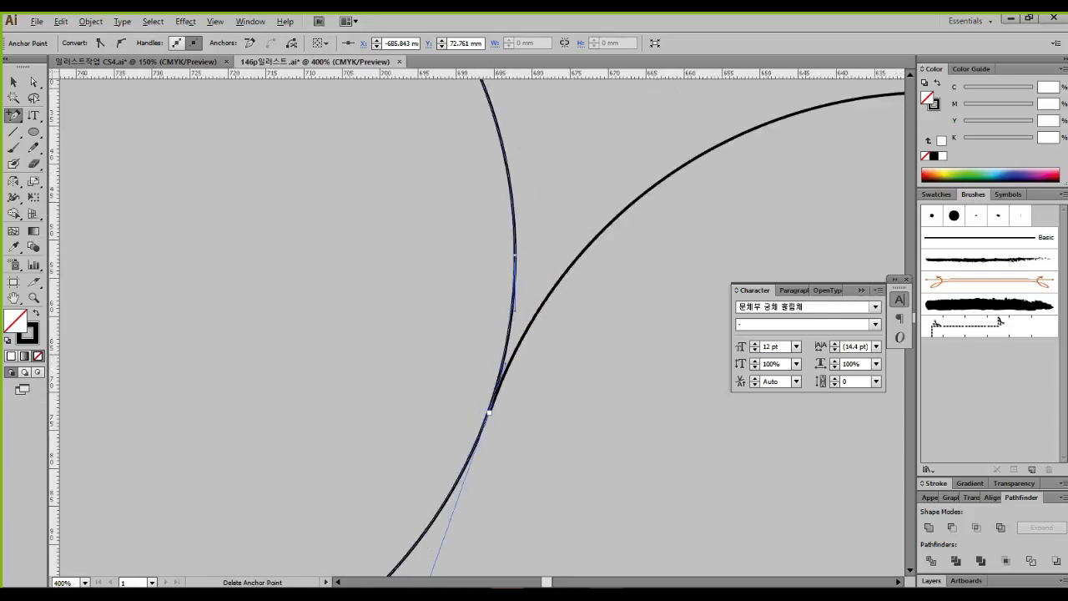
Step: Add an anchor point on the upper-left part of the left small circle, at about X -789 mm, Y 9 mm
left_click_drag(534, 400, 723, 546)
left_click_drag(401, 259, 636, 447)
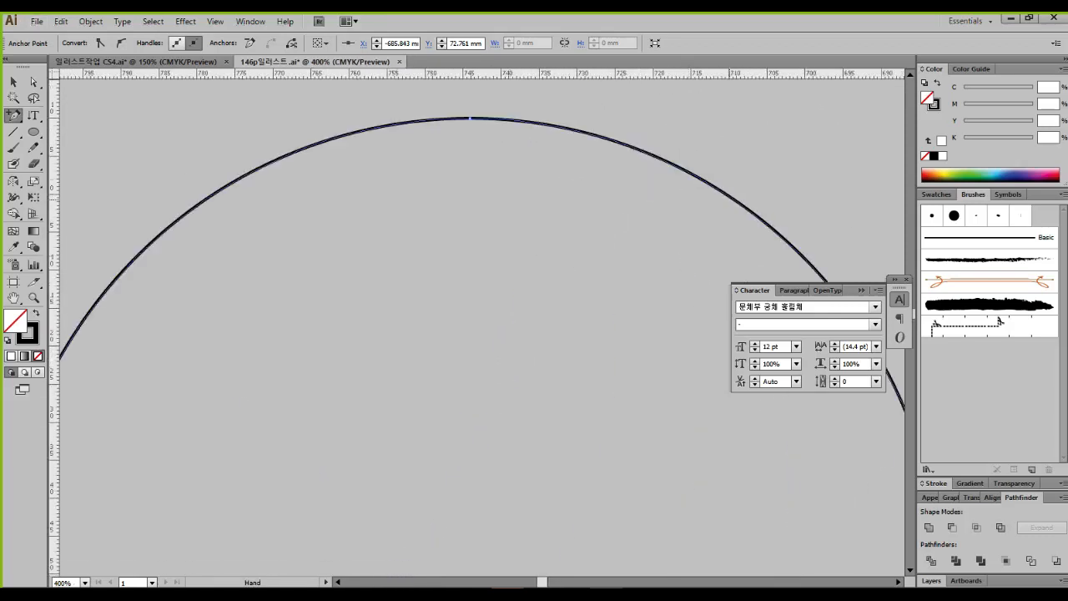
left_click_drag(450, 266, 673, 295)
left_click_drag(359, 233, 424, 303)
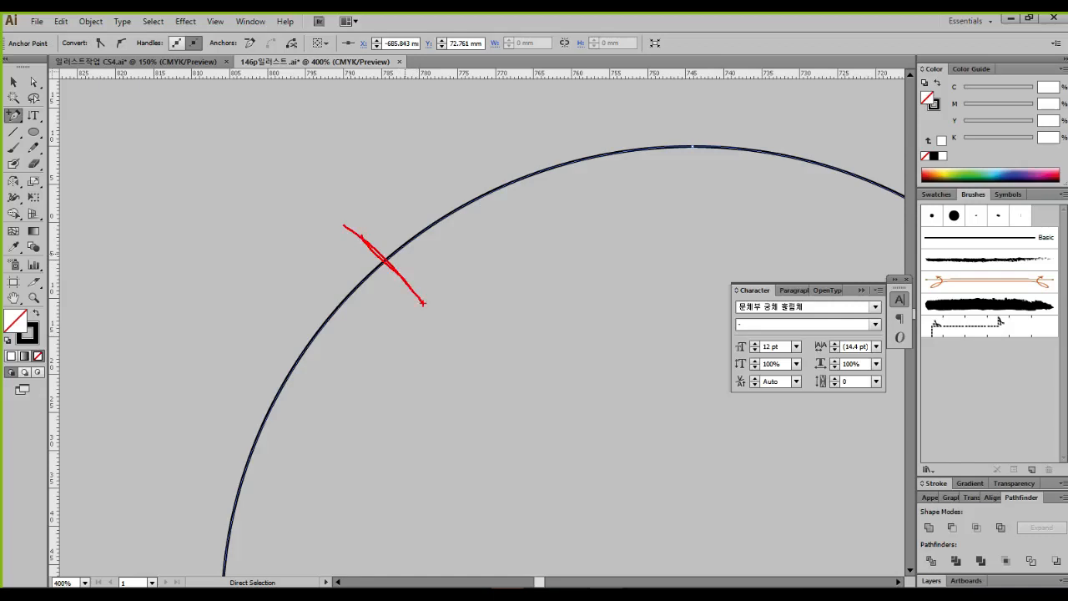
mouse_move(423, 261)
left_mouse_down()
mouse_move(389, 288)
mouse_move(409, 248)
mouse_move(392, 279)
left_mouse_up()
key("Escape")
key("ctrl+1")
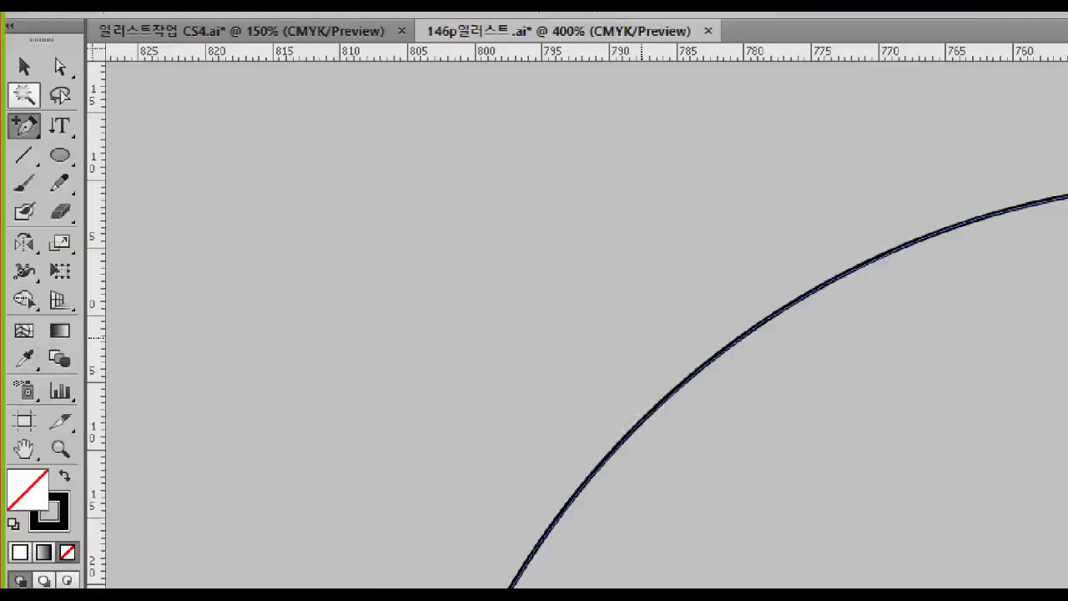
left_click(18, 110)
left_click_drag(18, 110, 55, 137)
key("Escape")
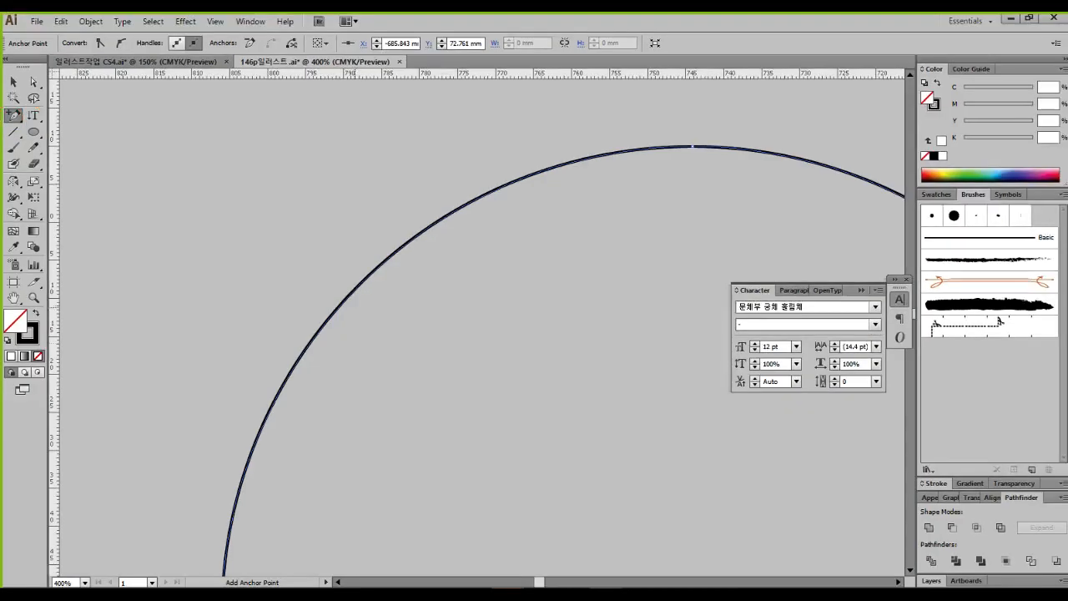
left_click(351, 294)
scroll(355, 296, "up", 5)
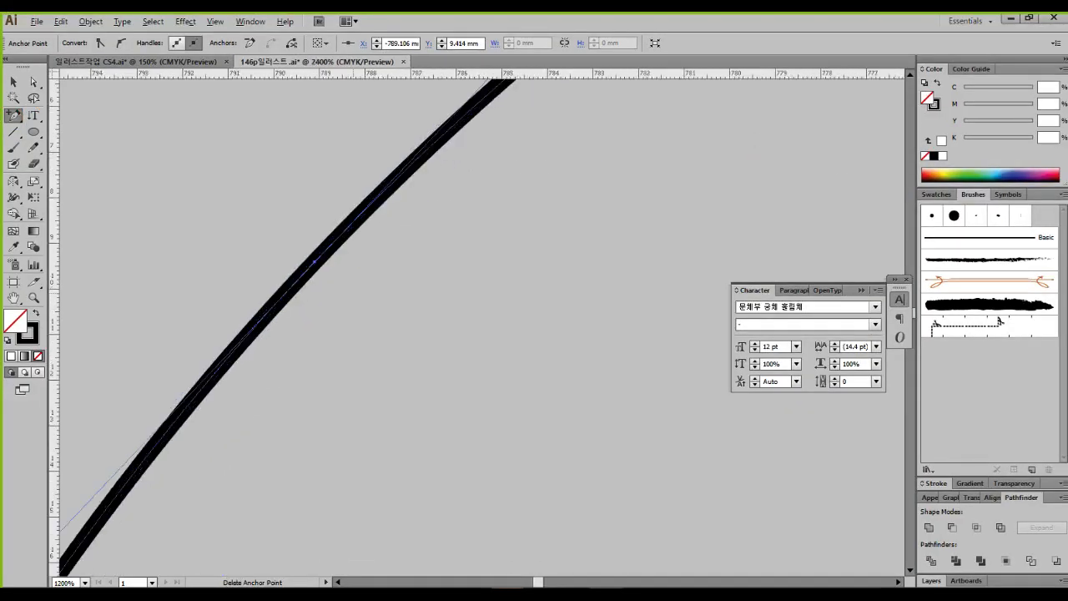
scroll(359, 284, "down", 5)
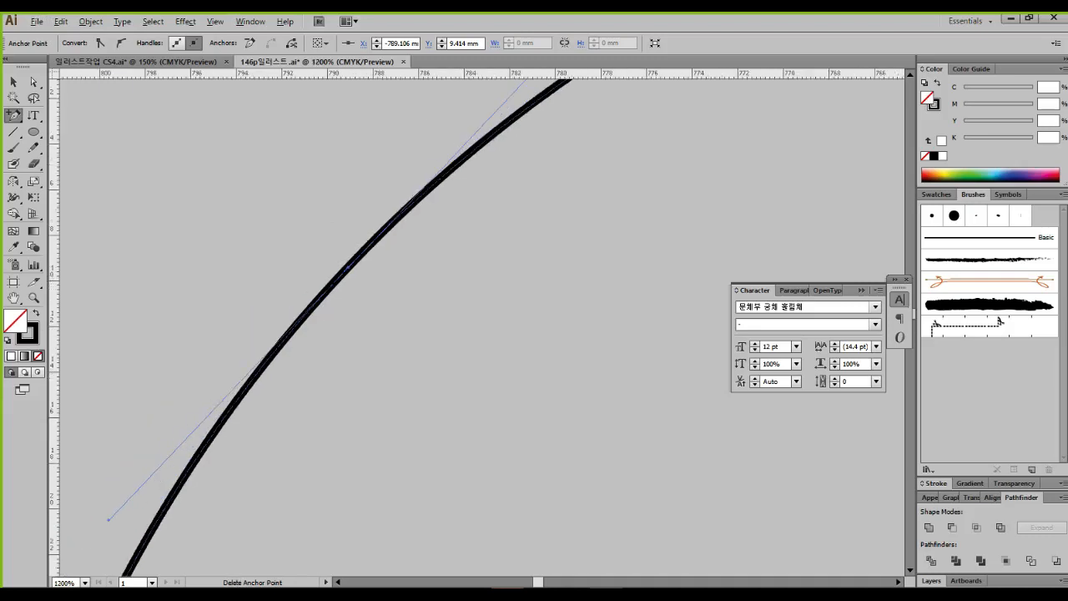
scroll(372, 284, "down", 1)
Step: Collapse the Character panel and delete the left small circle's topmost anchor point together with its two adjoining segments
left_click_drag(371, 285, 147, 249)
left_click(861, 290)
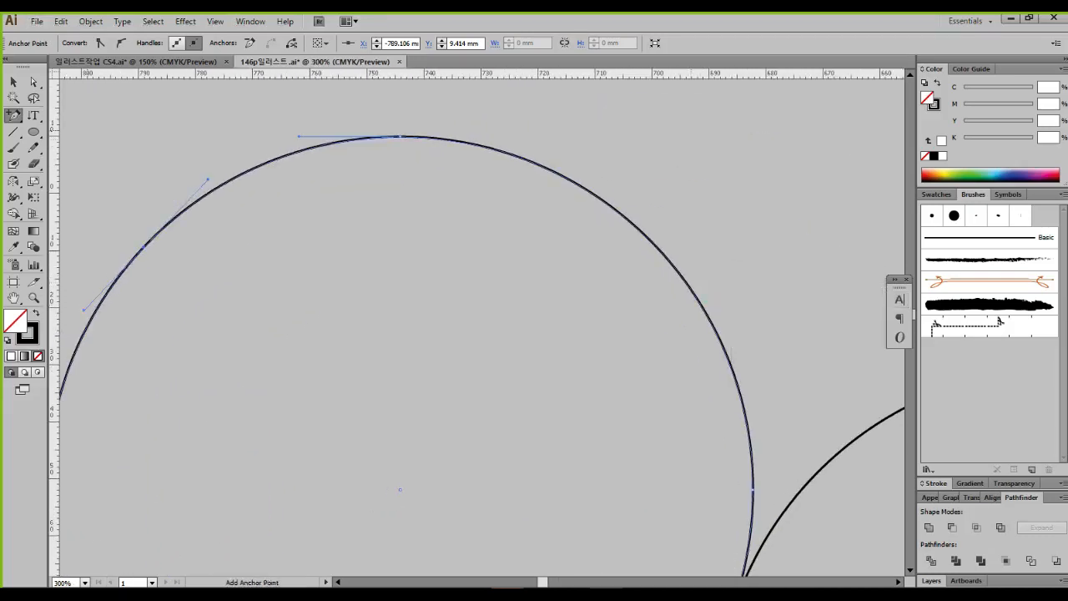
left_click(33, 82)
left_click_drag(187, 270, 261, 269)
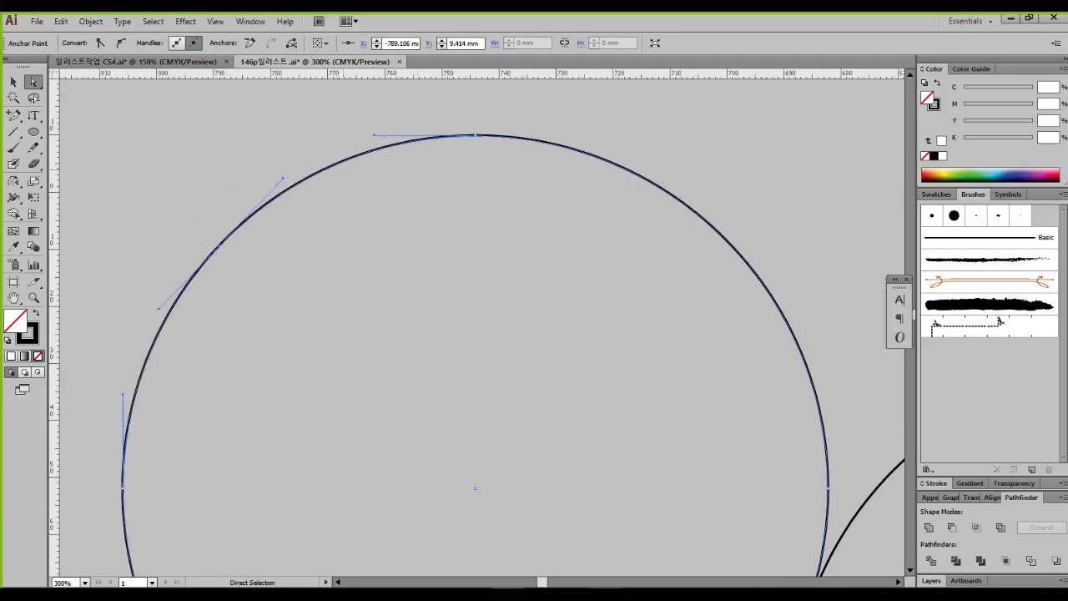
left_click_drag(438, 109, 532, 189)
key("Delete")
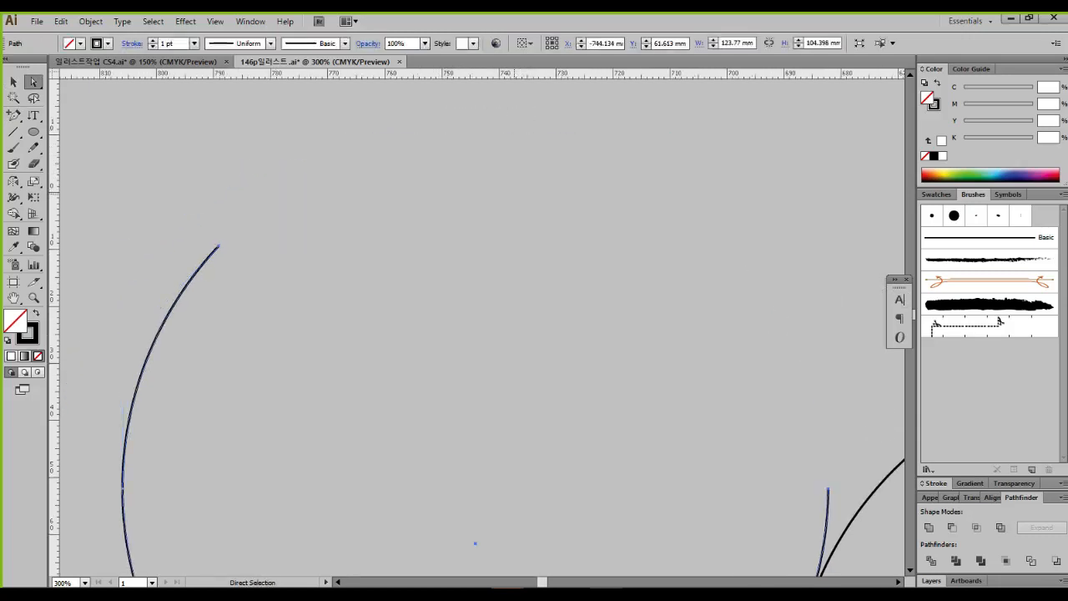
Step: Delete the leftover stub of the left small circle above its contact point with the right small arc
left_click_drag(475, 543, 263, 255)
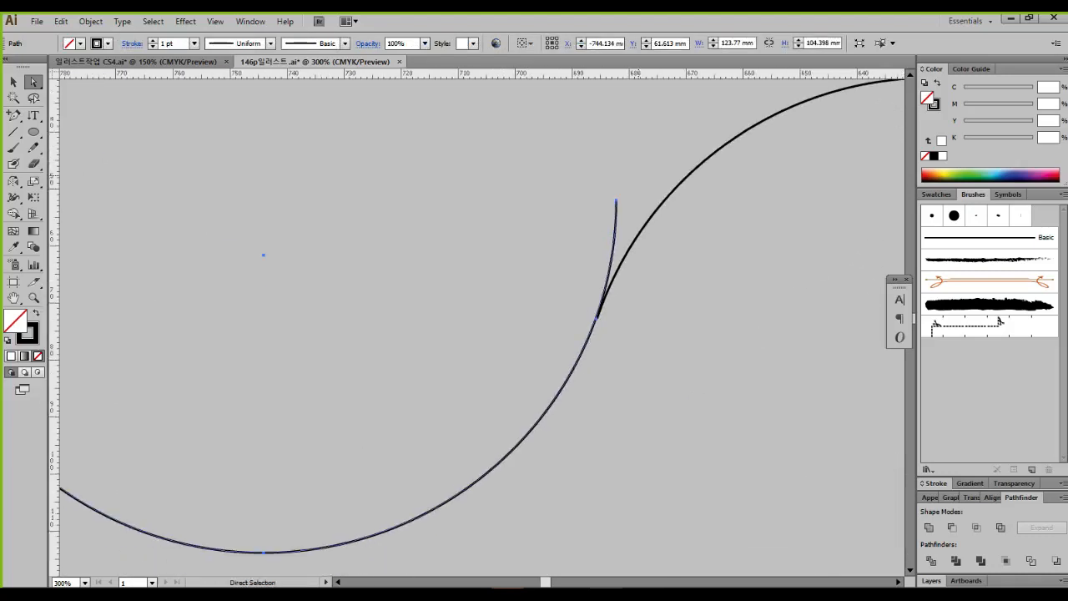
left_click(616, 202)
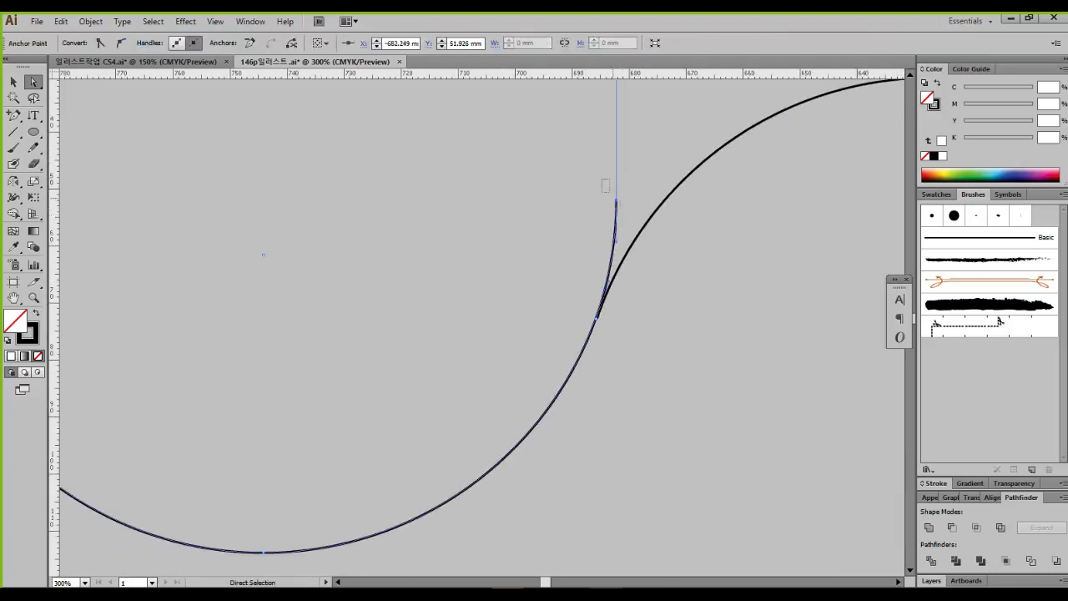
key("Delete")
scroll(509, 263, "down", 4)
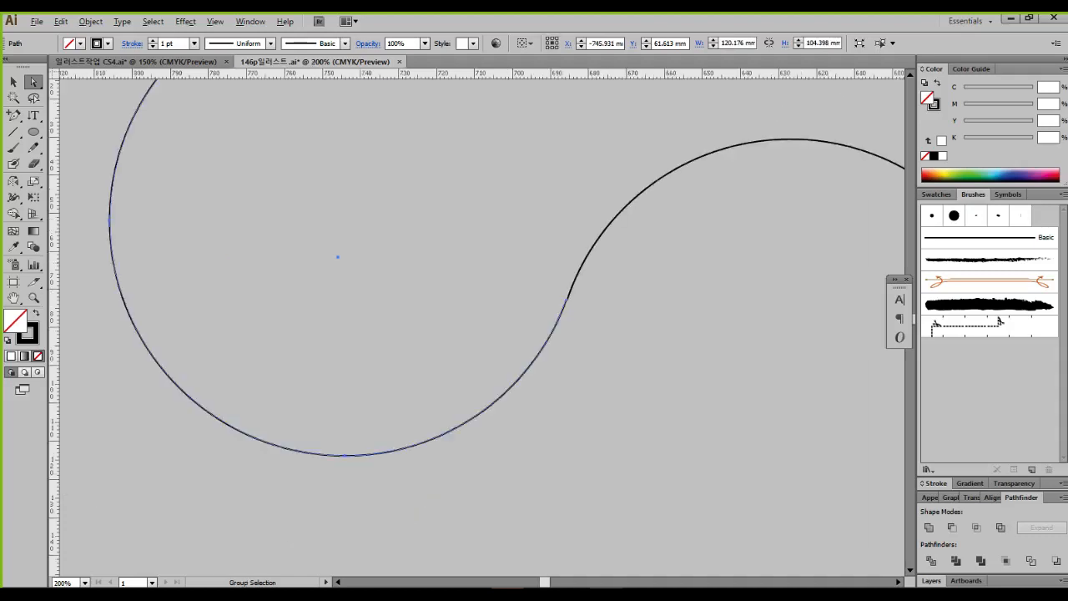
Step: Compare the outline with the reference emblem and examine where the missing upper curves have to run
key("alt")
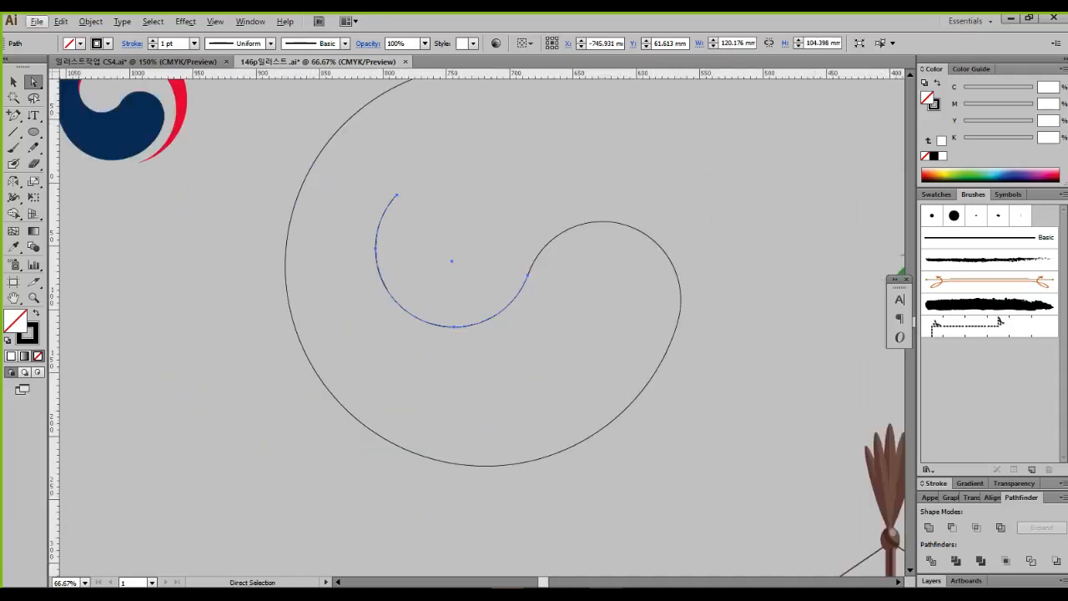
key("space")
left_click_drag(508, 263, 428, 343)
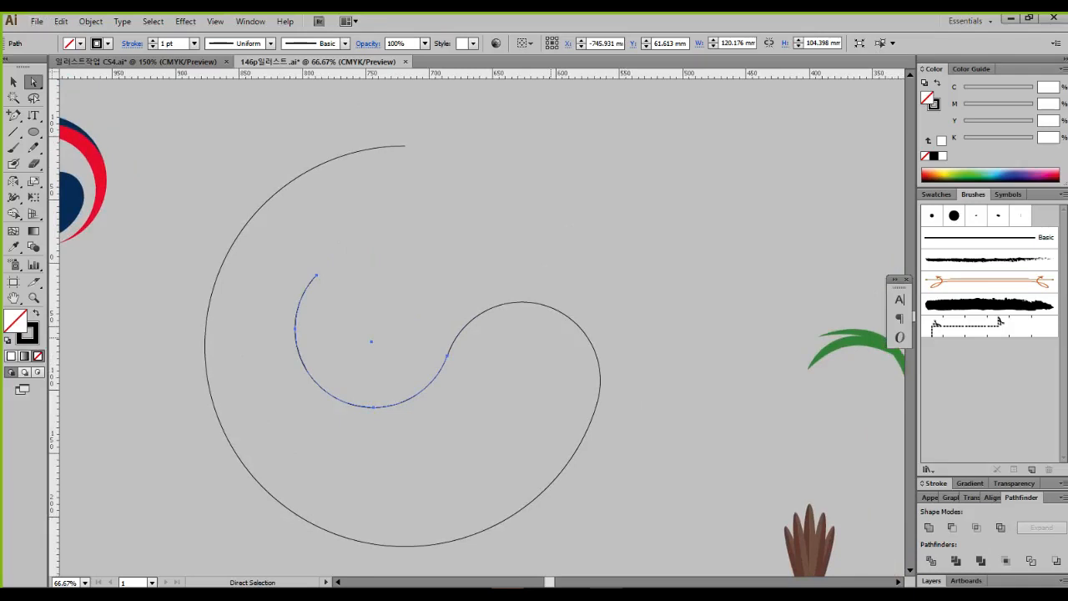
key("ctrl")
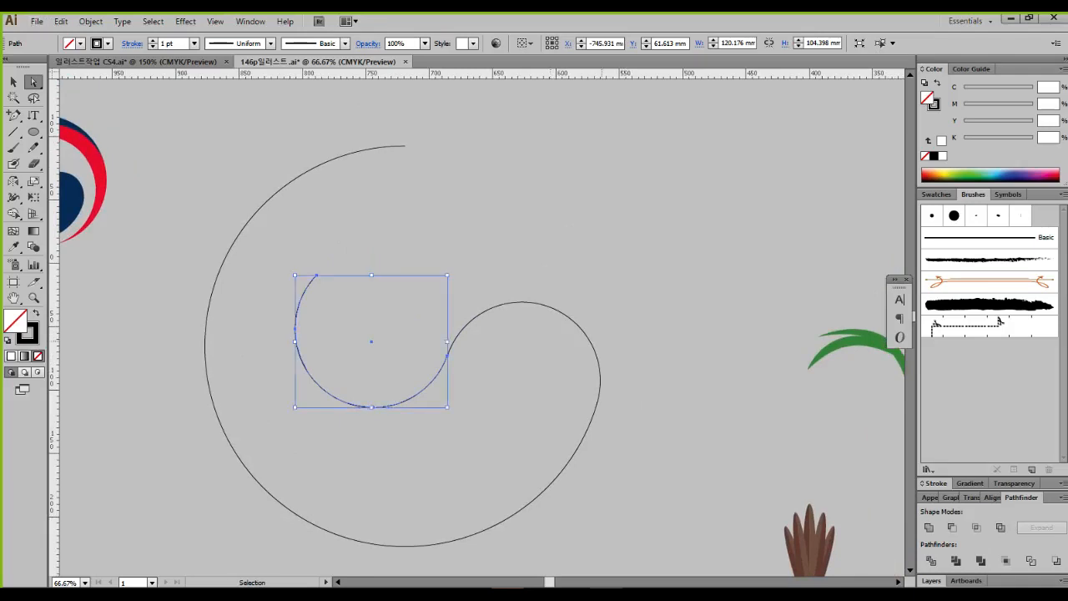
key("space")
left_click_drag(402, 346, 501, 338)
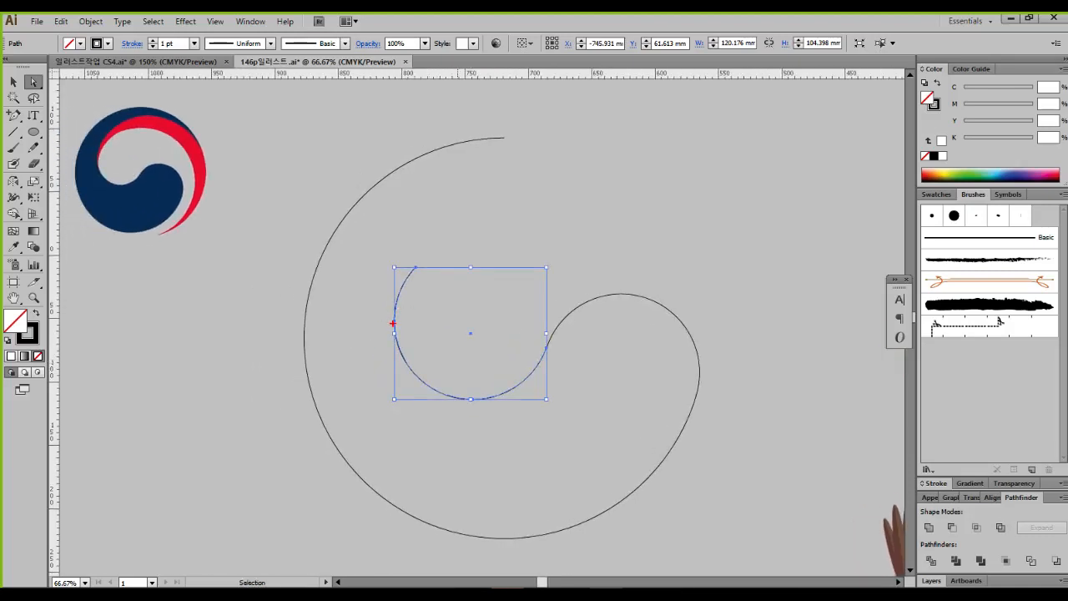
mouse_move(392, 323)
left_mouse_down()
mouse_move(433, 241)
mouse_move(472, 212)
mouse_move(522, 197)
mouse_move(604, 203)
mouse_move(661, 230)
mouse_move(709, 287)
left_mouse_up()
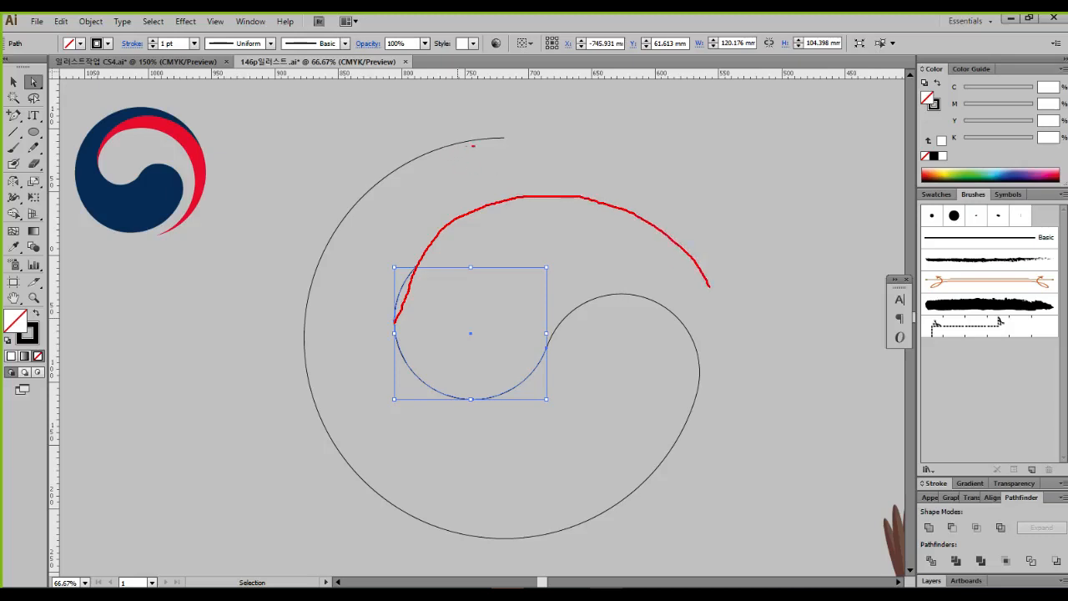
mouse_move(473, 146)
left_mouse_down()
mouse_move(533, 141)
mouse_move(607, 168)
mouse_move(674, 222)
mouse_move(708, 275)
left_mouse_up()
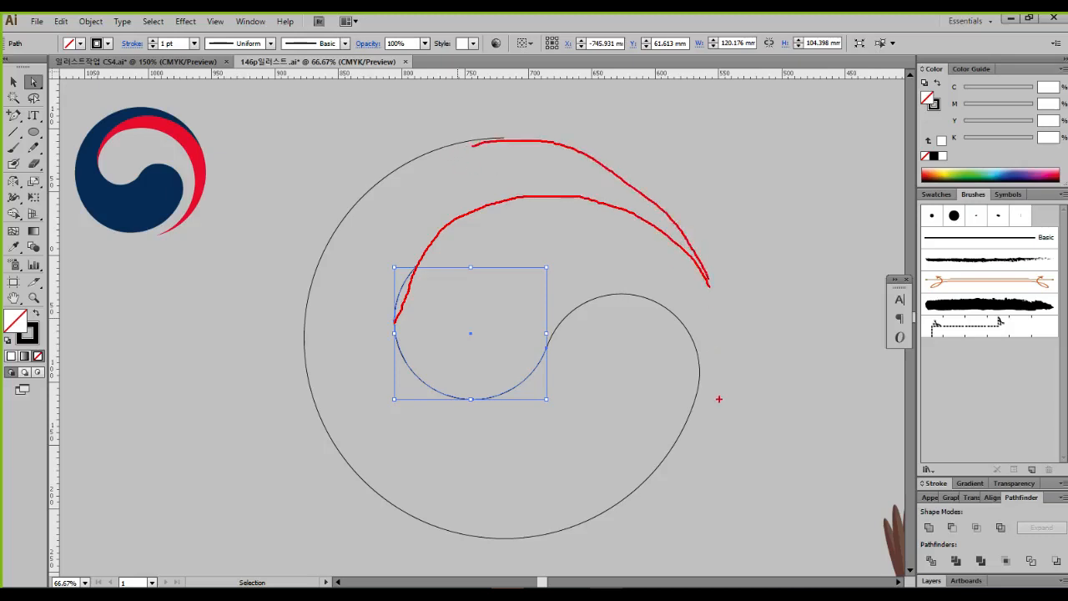
key("Escape")
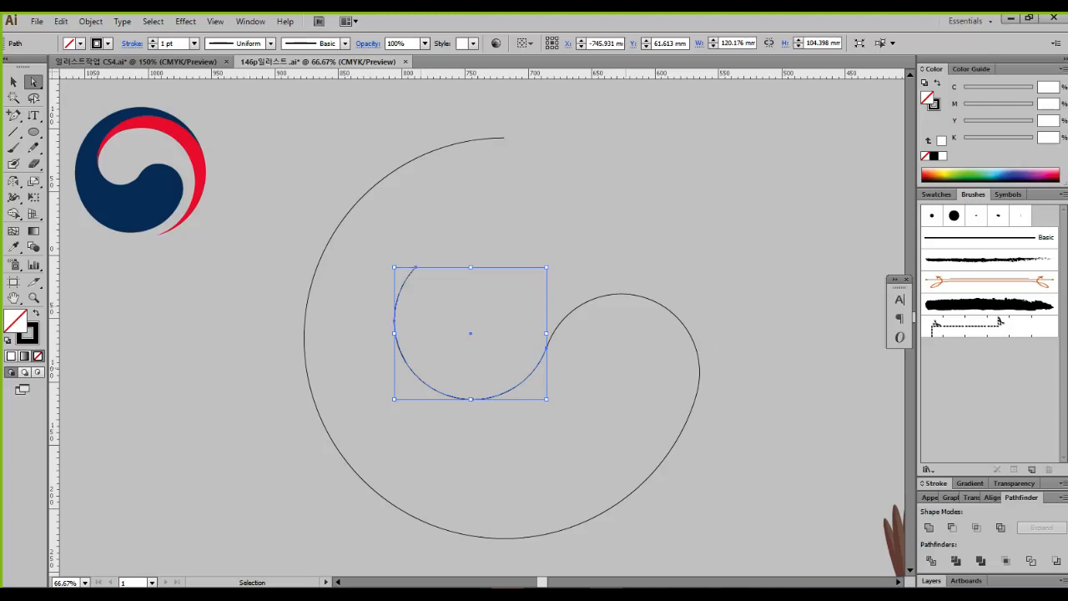
Step: Clear the selection and draw a trial circle about 298 mm in diameter against the open end of the large arc
scroll(622, 367, "down", 2)
scroll(627, 363, "up", 1)
left_click_drag(681, 338, 561, 359)
left_click_drag(712, 295, 625, 292)
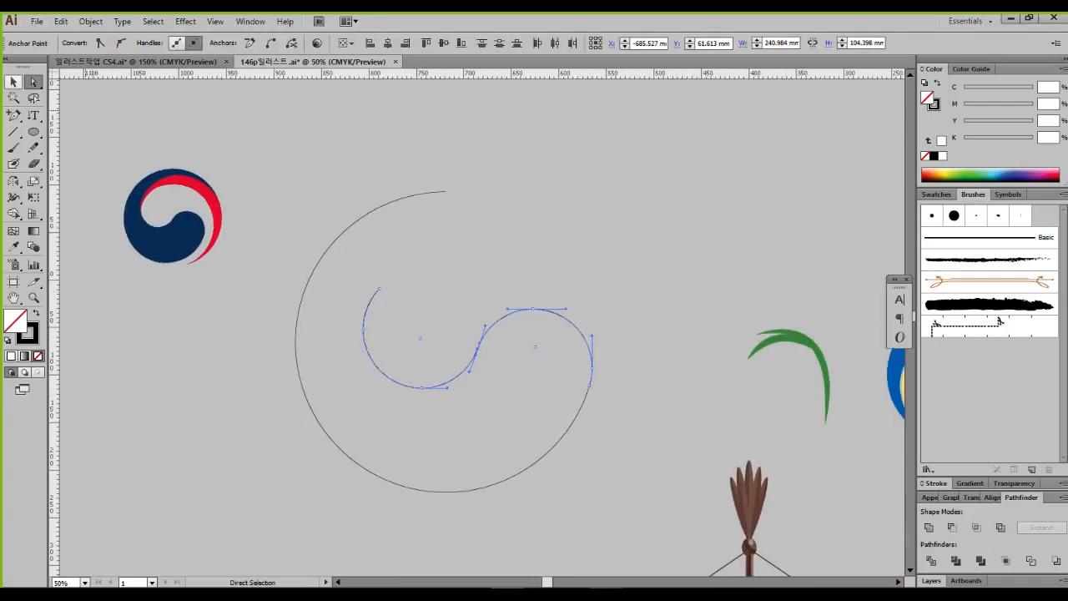
left_click(13, 81)
left_click(96, 275)
left_click(33, 132)
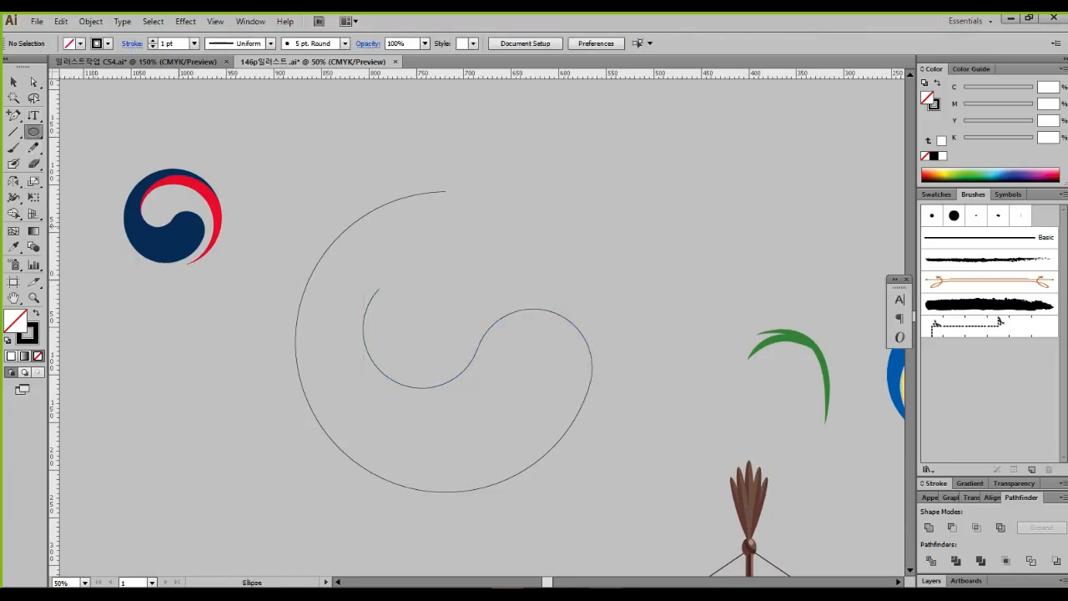
mouse_move(467, 335)
left_mouse_down()
mouse_move(676, 499)
mouse_move(614, 442)
left_mouse_up()
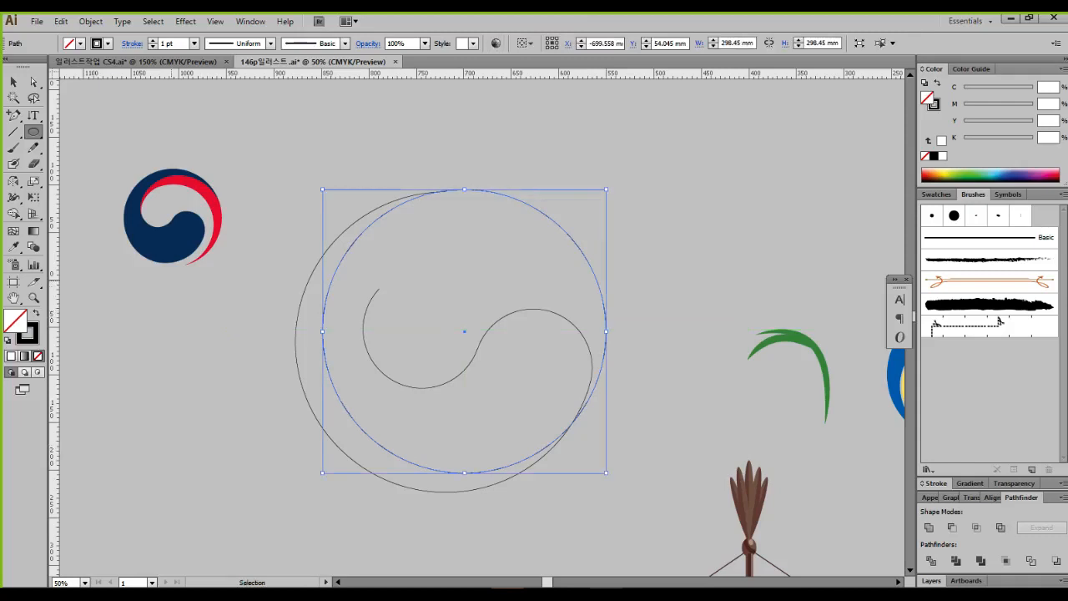
Step: Compare the trial circle with the outer edge of the reference emblem's red band and delete the circle
key("ctrl+1")
left_click(96, 216)
mouse_move(189, 147)
left_mouse_down()
mouse_move(240, 121)
mouse_move(272, 120)
mouse_move(311, 133)
mouse_move(355, 183)
mouse_move(350, 161)
mouse_move(362, 296)
left_mouse_up()
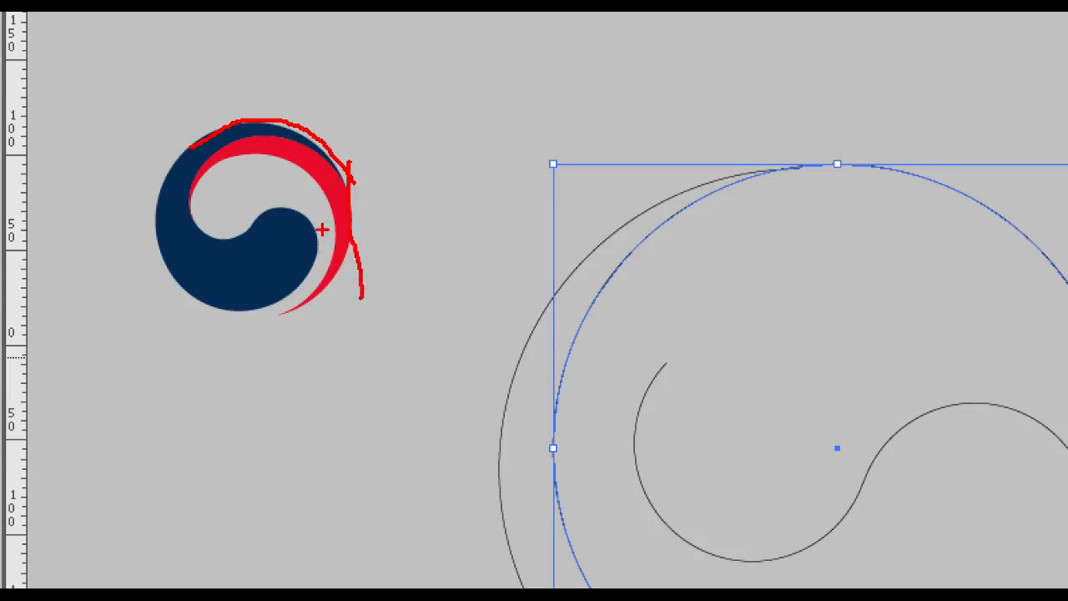
mouse_move(318, 215)
left_mouse_down()
mouse_move(319, 295)
mouse_move(348, 329)
mouse_move(355, 319)
mouse_move(348, 333)
mouse_move(317, 317)
mouse_move(326, 342)
left_mouse_up()
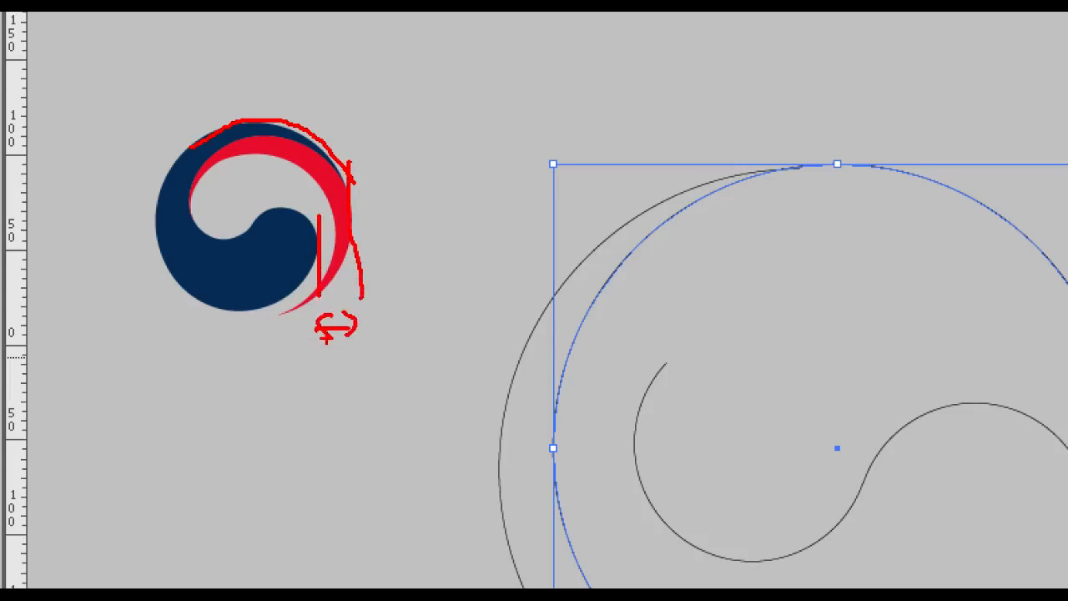
key("Escape")
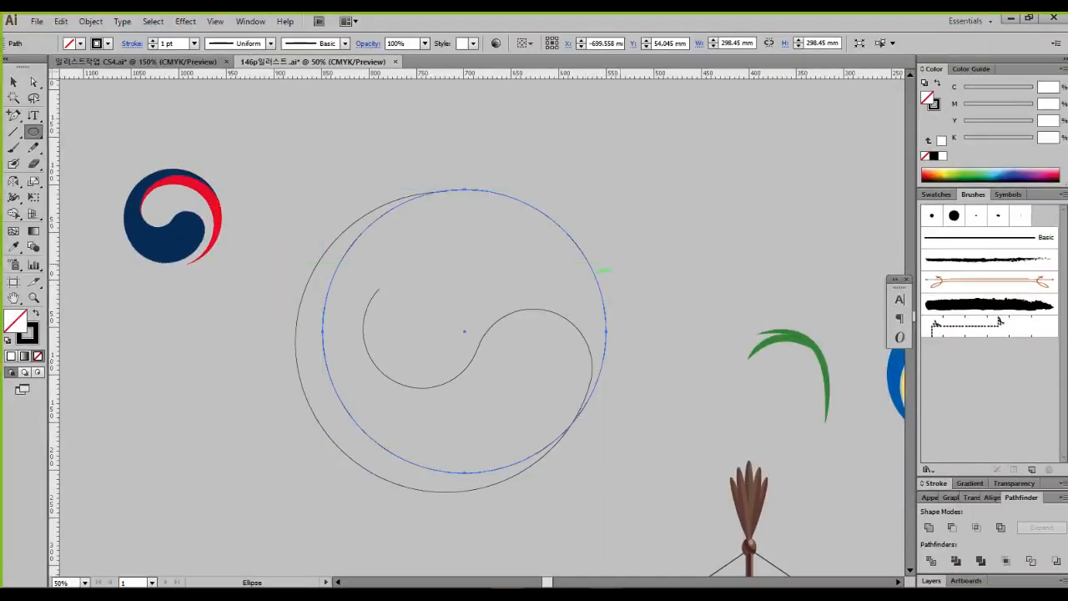
key("Delete")
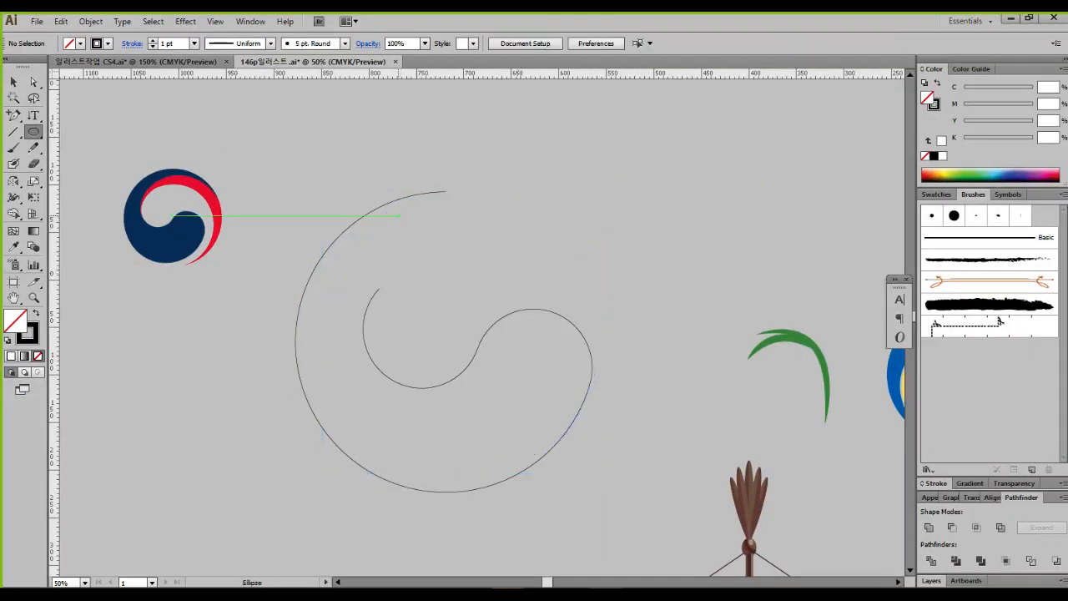
Step: Draw a circle about 377 mm in diameter around the outline, touching the large arc at its leftmost point
left_click_drag(399, 215, 653, 526)
key("ctrl")
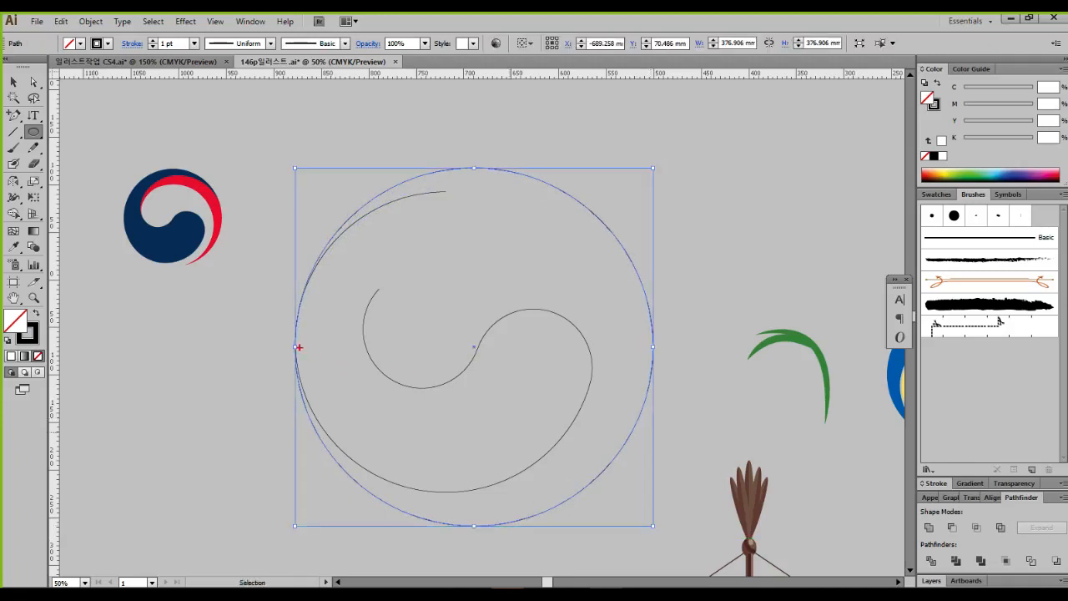
mouse_move(284, 344)
left_mouse_down()
mouse_move(320, 350)
mouse_move(302, 299)
mouse_move(330, 232)
mouse_move(427, 171)
mouse_move(513, 179)
mouse_move(588, 207)
mouse_move(632, 247)
mouse_move(649, 301)
mouse_move(669, 283)
left_mouse_up()
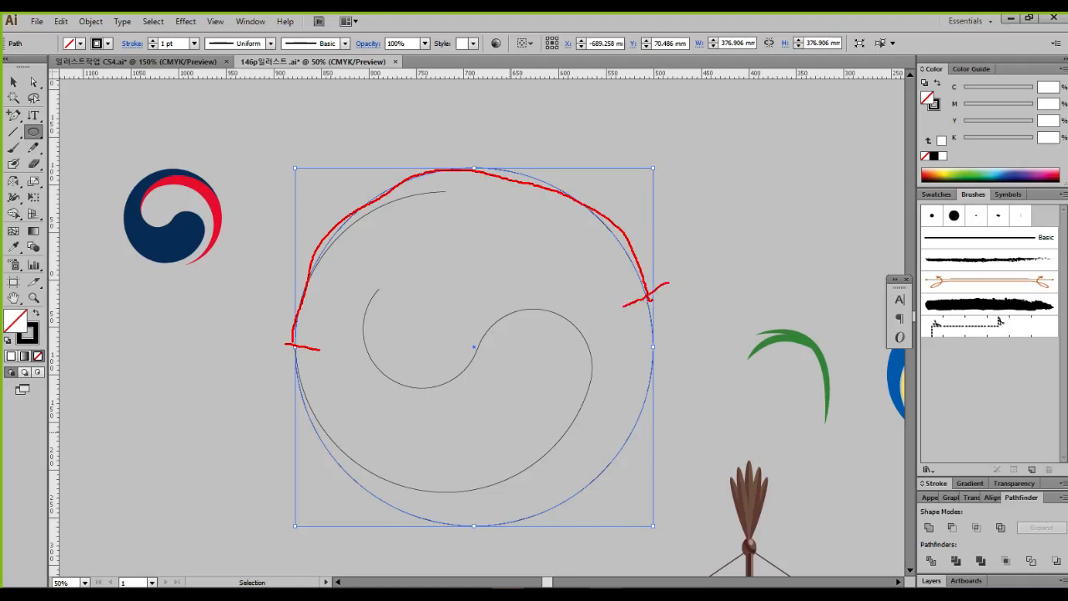
mouse_move(441, 196)
left_mouse_down()
mouse_move(362, 218)
mouse_move(339, 244)
mouse_move(408, 217)
mouse_move(438, 220)
left_mouse_up()
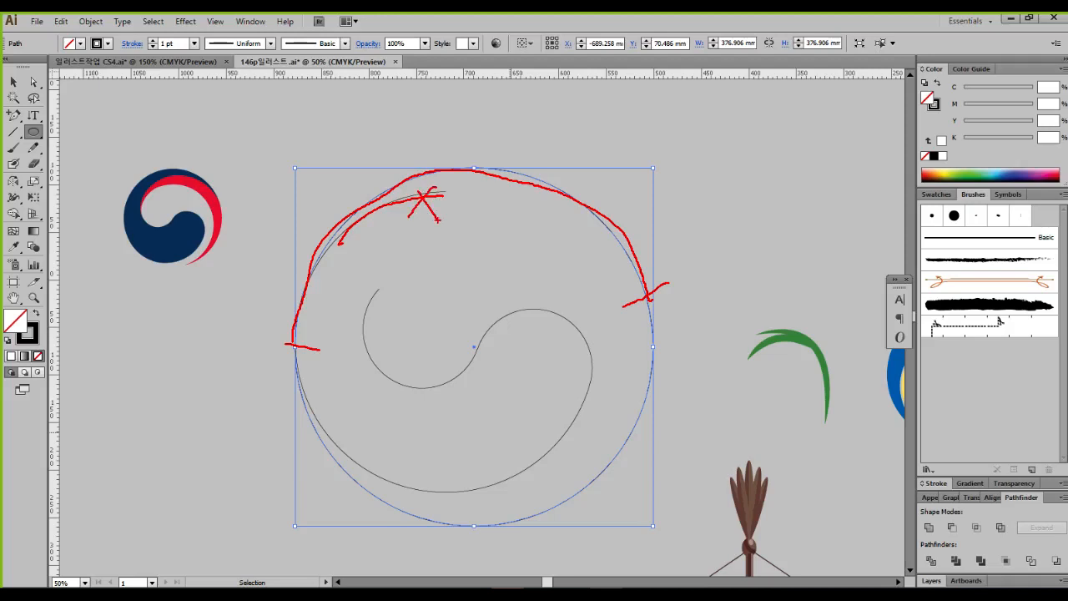
key("Escape")
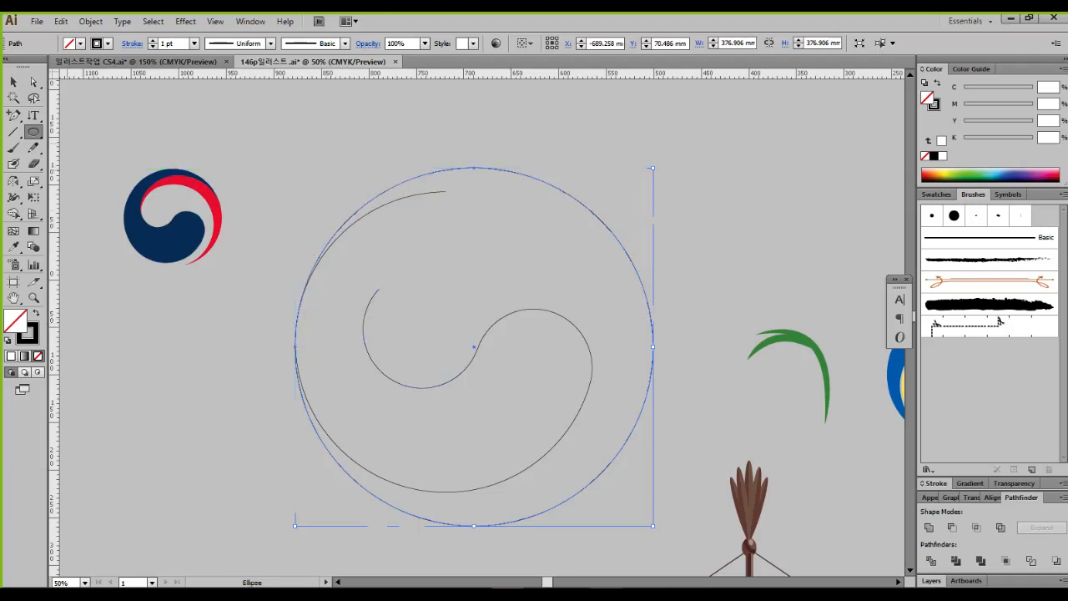
Step: Examine where the new circle and the upper end of the large arc start to run apart
left_click(14, 81)
scroll(372, 261, "up", 3)
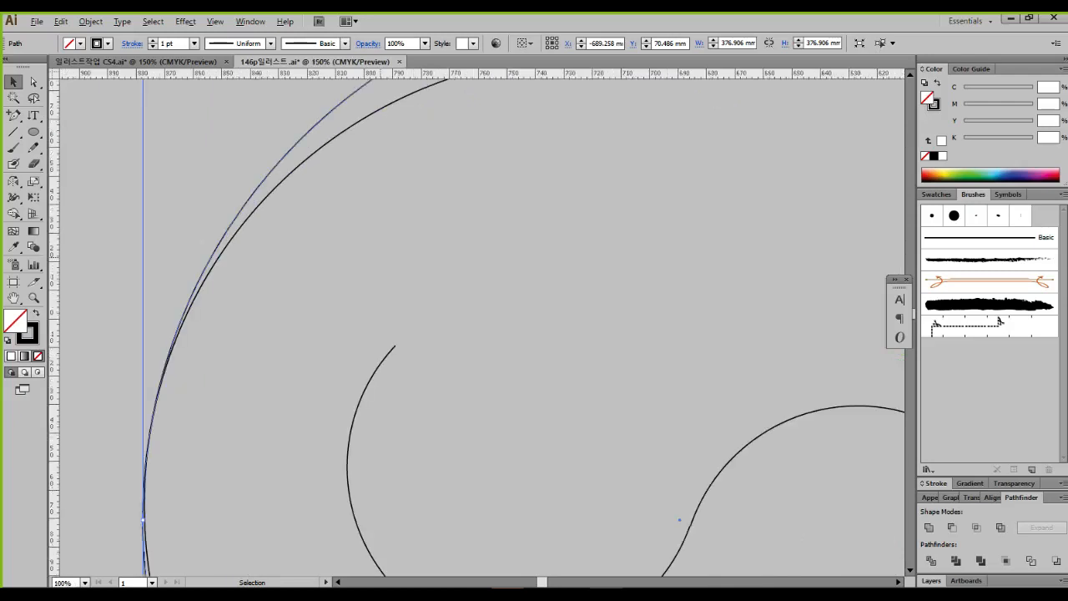
left_click_drag(380, 257, 417, 371)
key("ctrl+2")
mouse_move(609, 169)
left_mouse_down()
mouse_move(478, 200)
mouse_move(332, 294)
mouse_move(307, 324)
mouse_move(360, 215)
left_mouse_up()
key("Escape")
left_click_drag(247, 437, 270, 399)
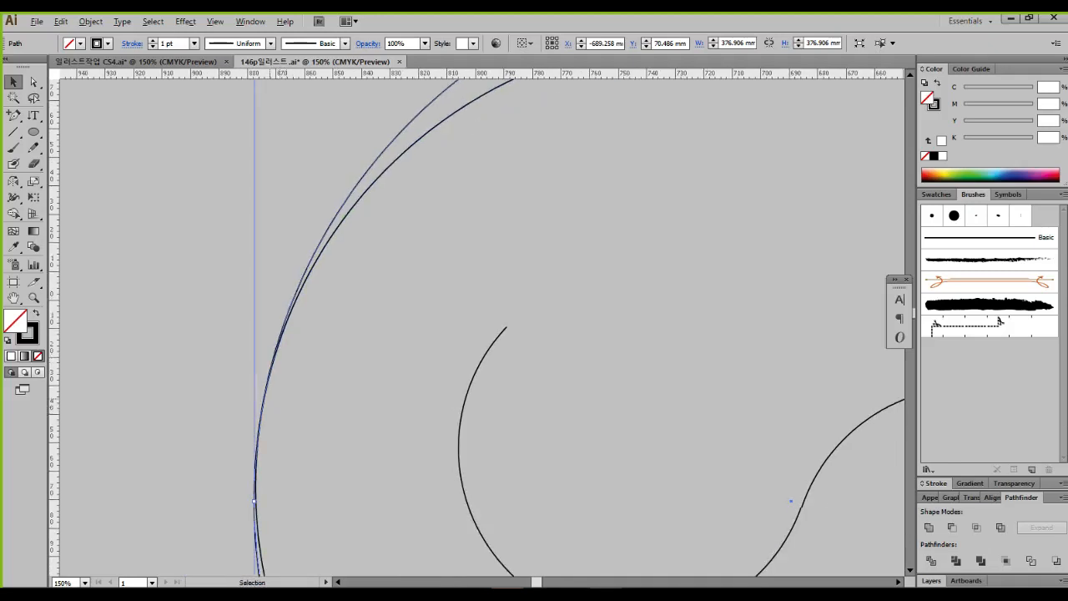
scroll(269, 399, "up", 3)
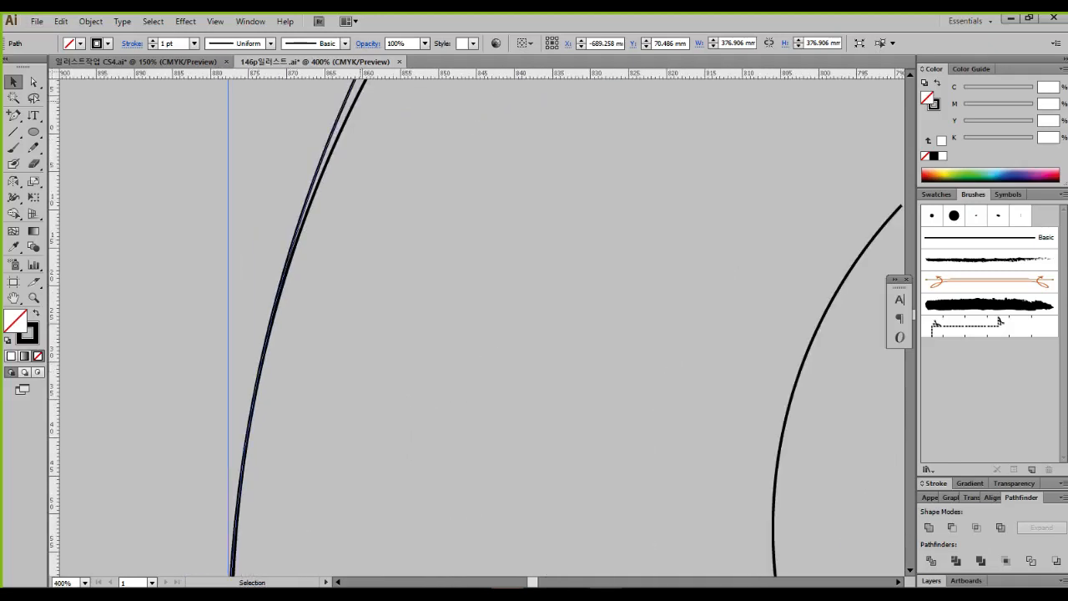
Step: Select the large arc and add an anchor point where it meets the circle, at about X -874 mm, Y 34 mm
left_click(368, 101)
left_click(358, 95)
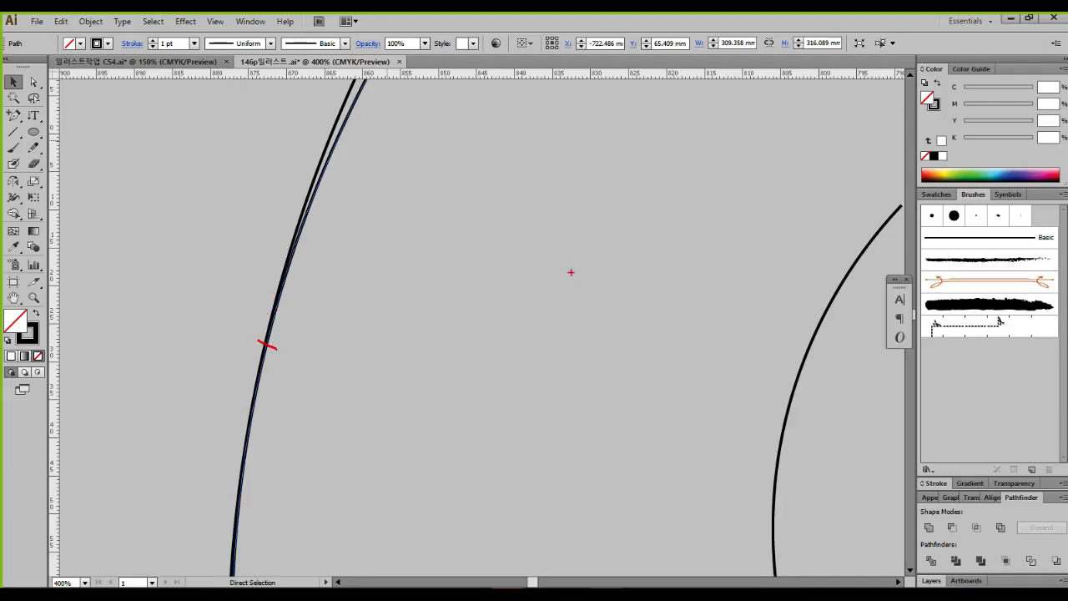
left_click_drag(593, 238, 514, 332)
key("Escape")
left_click_drag(546, 292, 433, 433)
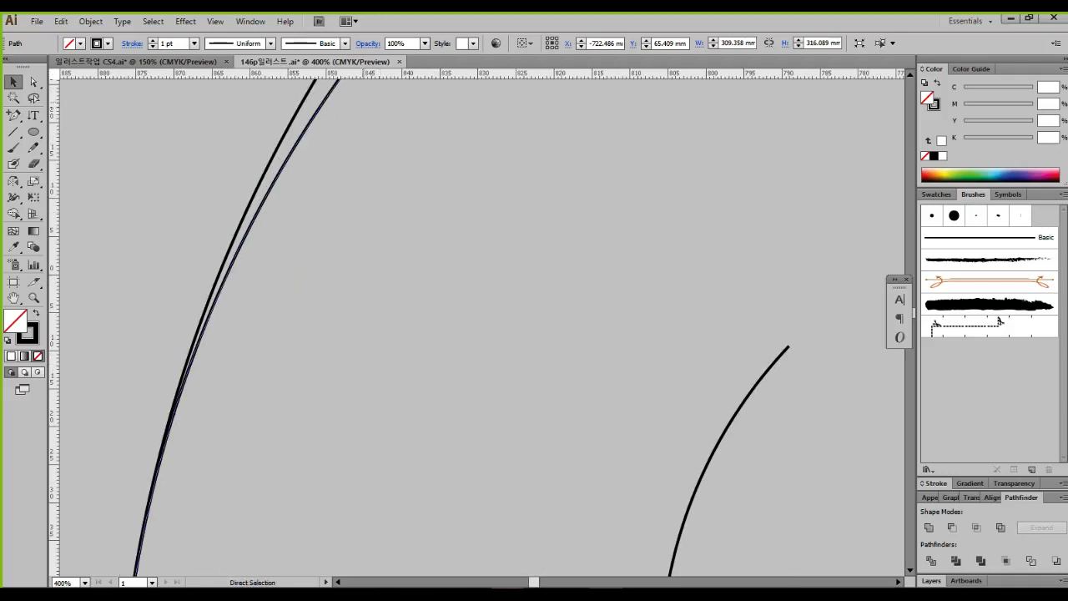
key("ctrl+2")
left_click_drag(338, 82, 251, 247)
key("Escape")
left_click_drag(250, 334, 339, 157)
left_click(14, 115)
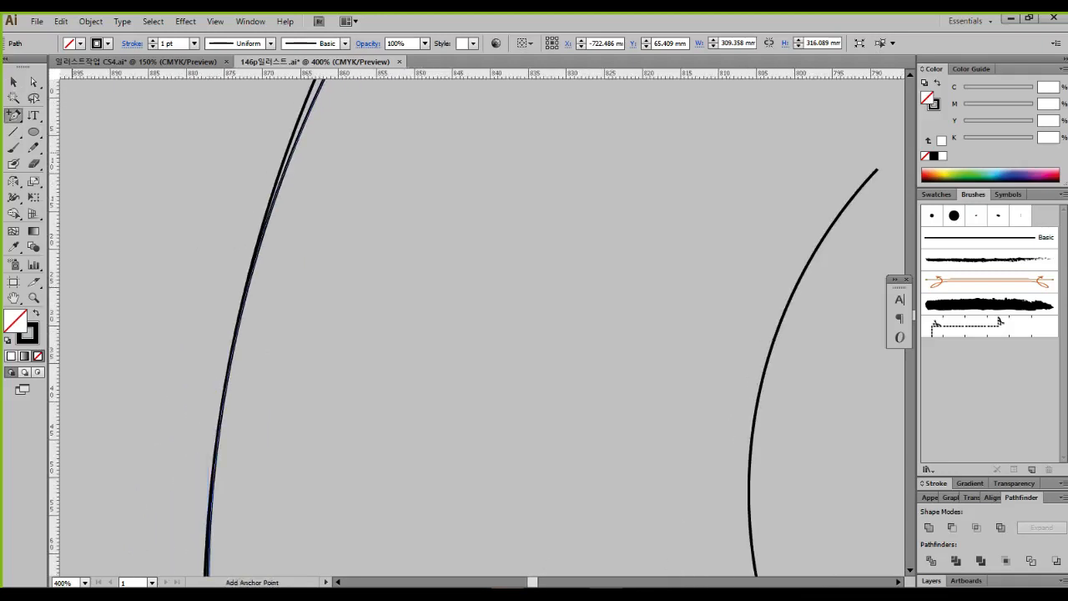
left_click(232, 355)
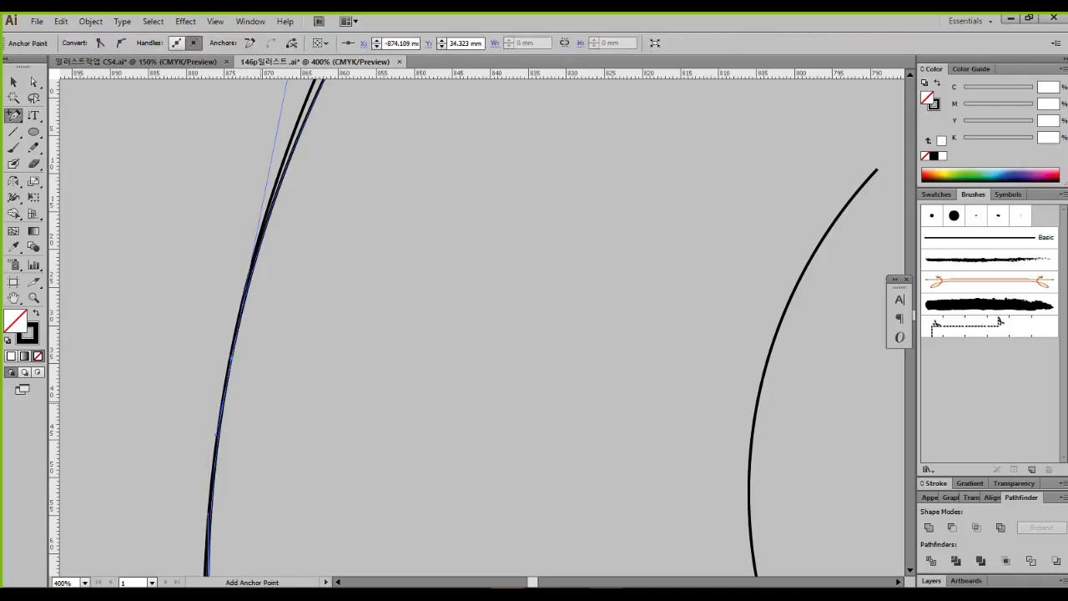
Step: Delete the large arc's topmost end point together with the surplus segment above the added anchor point
scroll(286, 396, "down", 3)
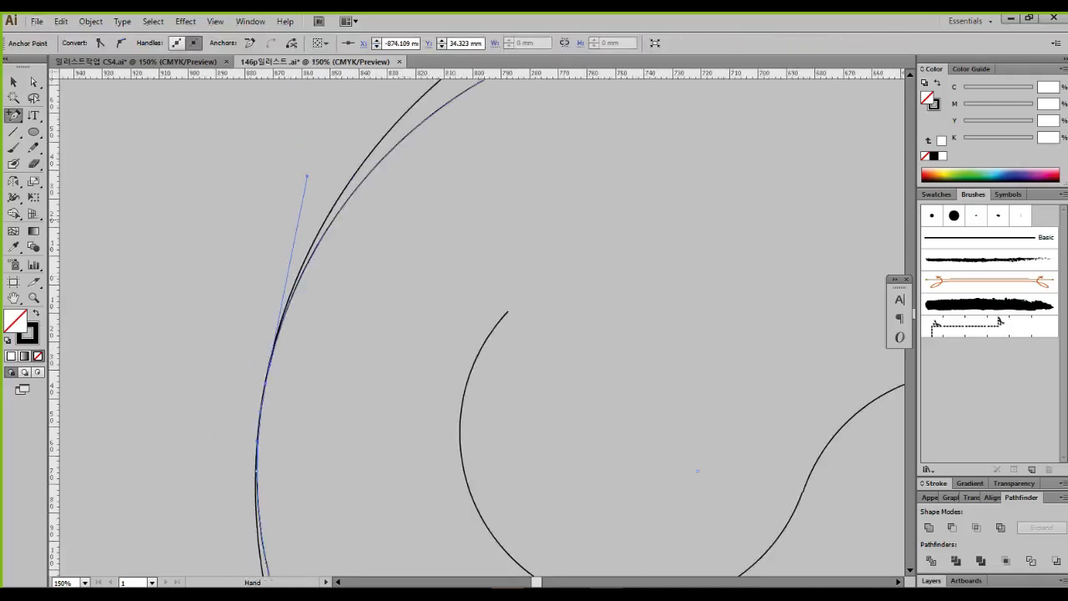
left_click_drag(517, 267, 275, 400)
left_click_drag(402, 200, 570, 157)
left_click(33, 82)
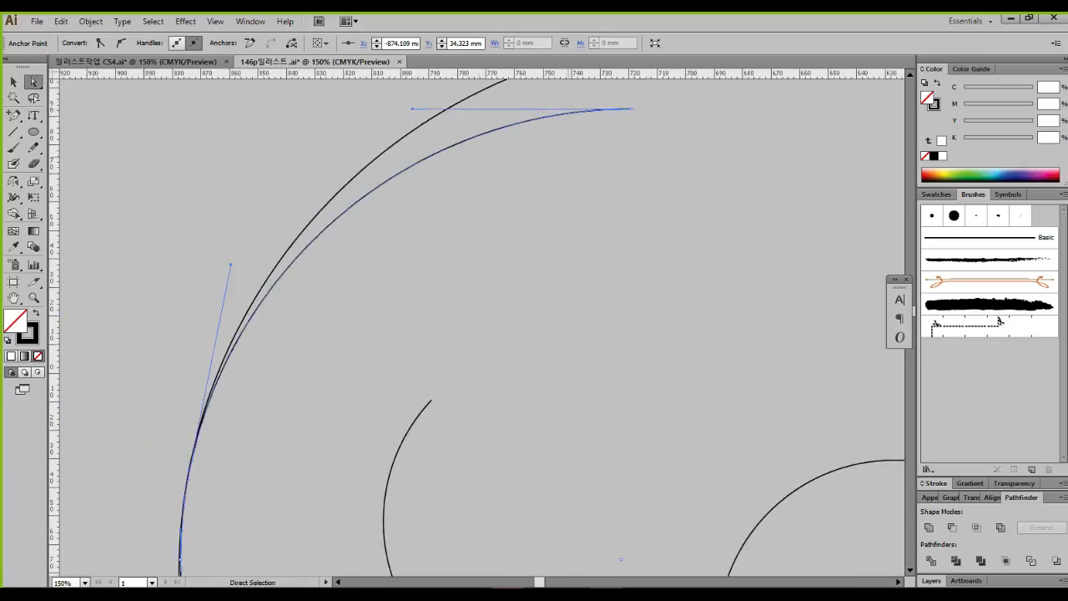
left_click_drag(630, 109, 880, 108)
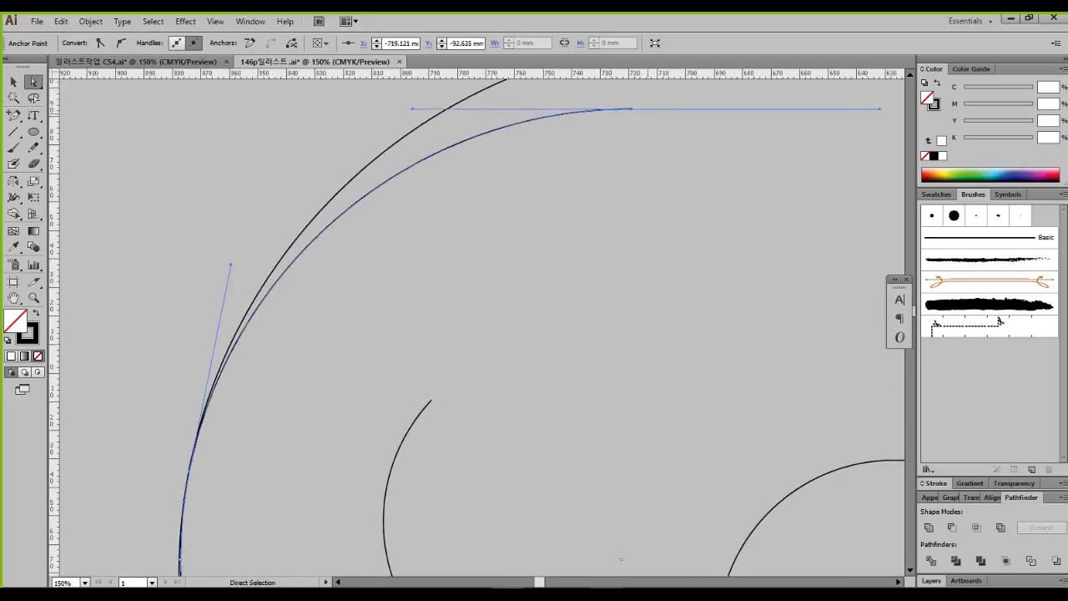
key("Delete")
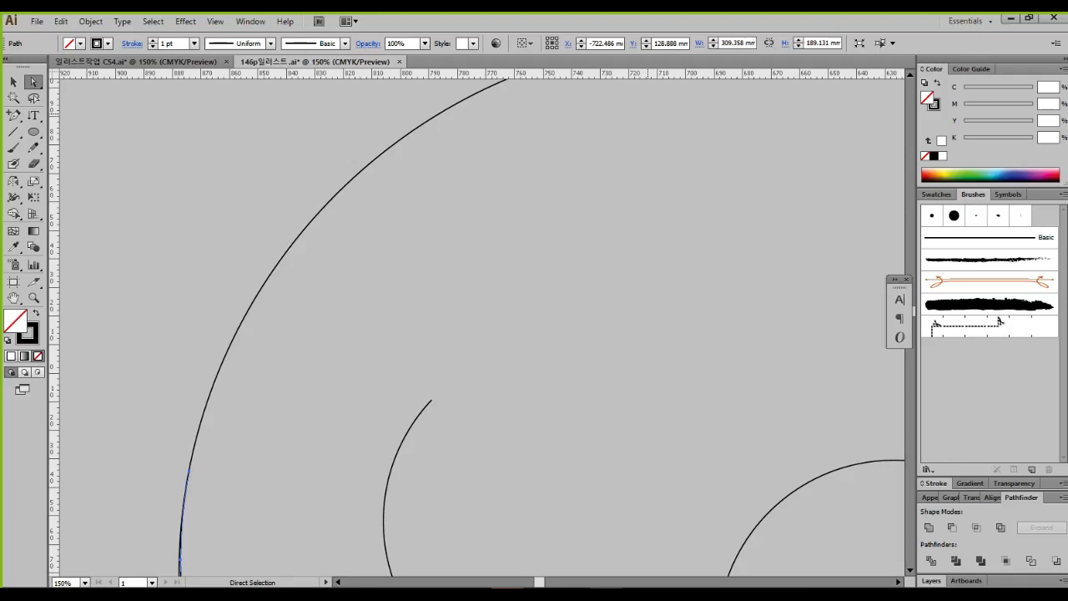
Step: Examine the whole outline to decide which part of the outer circle to keep and which lower parts to remove
scroll(567, 222, "down", 3)
left_click_drag(568, 222, 429, 183)
key("ctrl")
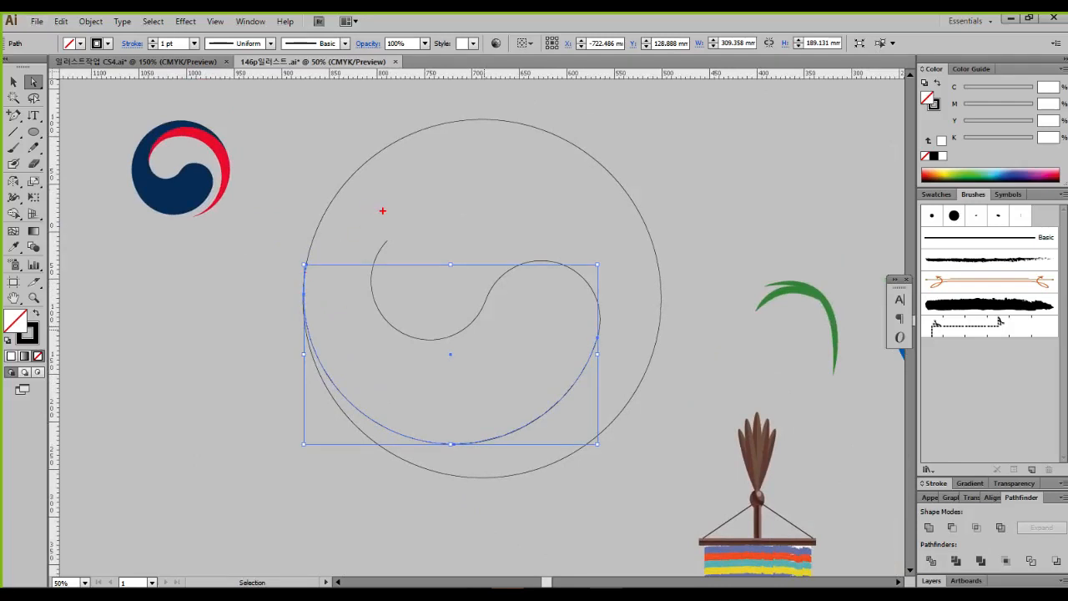
mouse_move(315, 240)
left_mouse_down()
mouse_move(371, 149)
mouse_move(468, 108)
mouse_move(572, 125)
mouse_move(671, 214)
mouse_move(649, 350)
mouse_move(596, 431)
mouse_move(506, 476)
mouse_move(430, 464)
mouse_move(375, 433)
mouse_move(328, 368)
mouse_move(321, 269)
left_mouse_up()
mouse_move(391, 386)
left_mouse_down()
mouse_move(326, 422)
mouse_move(379, 439)
left_mouse_up()
left_click_drag(454, 439, 407, 489)
left_click_drag(411, 453, 474, 503)
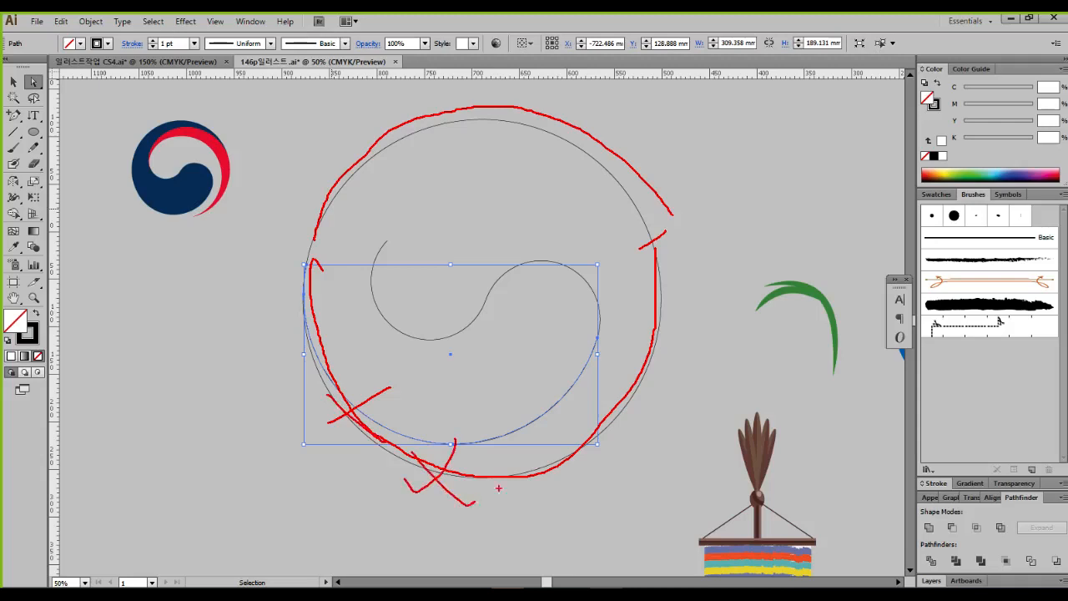
left_click_drag(574, 447, 542, 480)
left_click_drag(584, 455, 630, 486)
key("e")
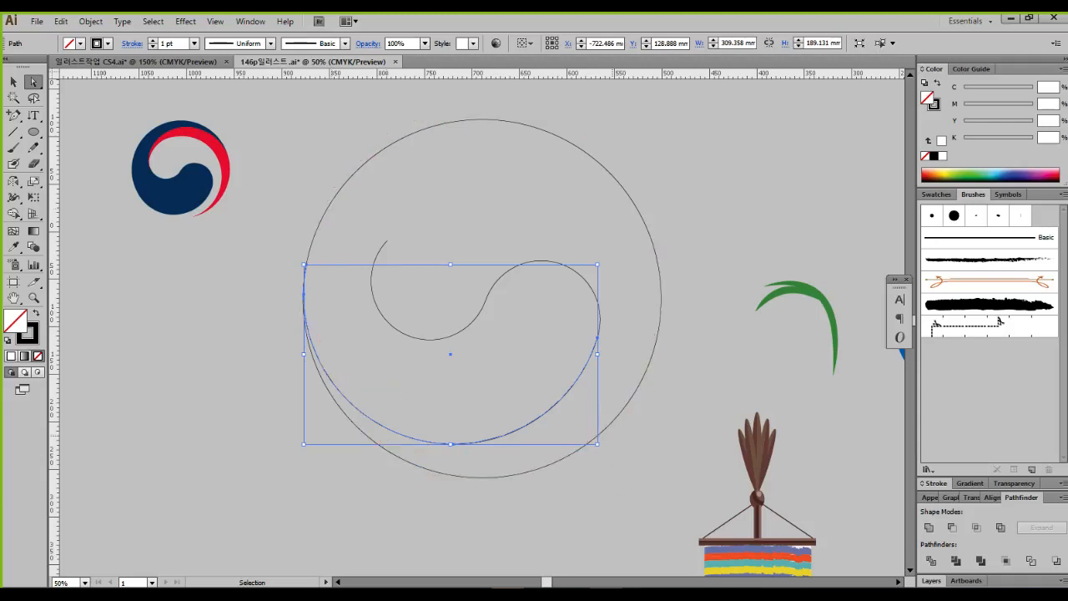
Step: Compare the circle with the reference emblem and examine the two places where its lower part has to be cut off
left_click(13, 82)
left_click(271, 536)
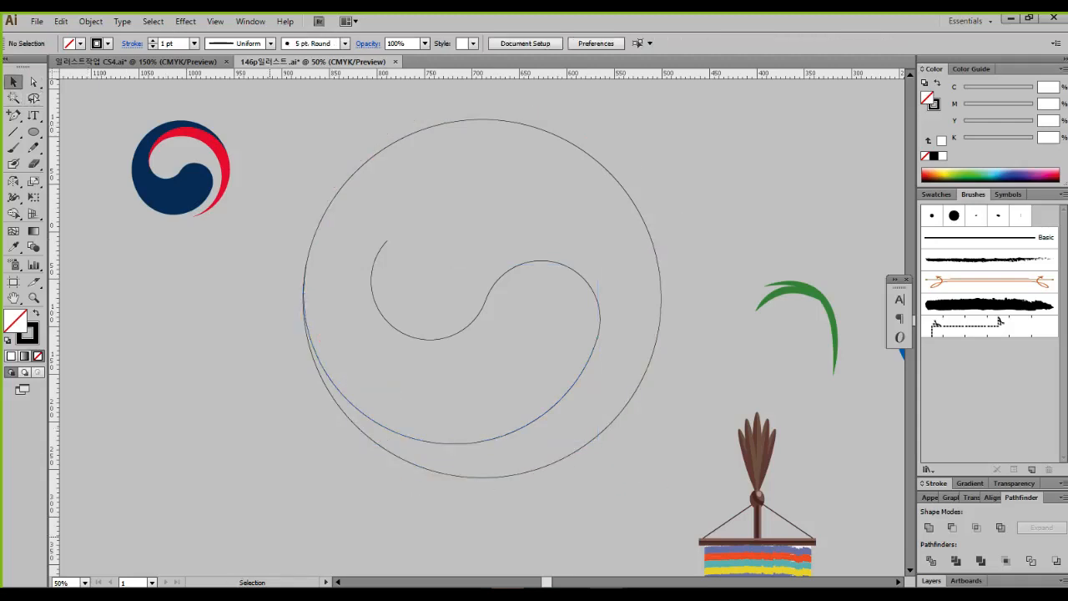
key("a")
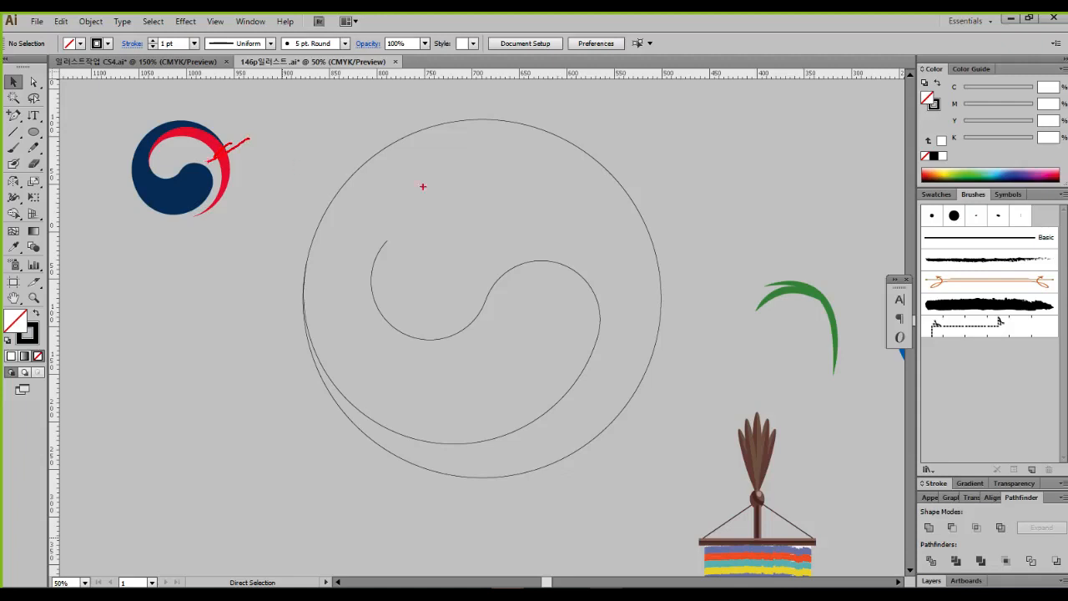
mouse_move(668, 227)
left_mouse_down()
mouse_move(661, 309)
mouse_move(643, 356)
mouse_move(599, 428)
mouse_move(527, 464)
mouse_move(431, 465)
mouse_move(377, 448)
mouse_move(326, 388)
mouse_move(305, 339)
mouse_move(303, 254)
left_mouse_up()
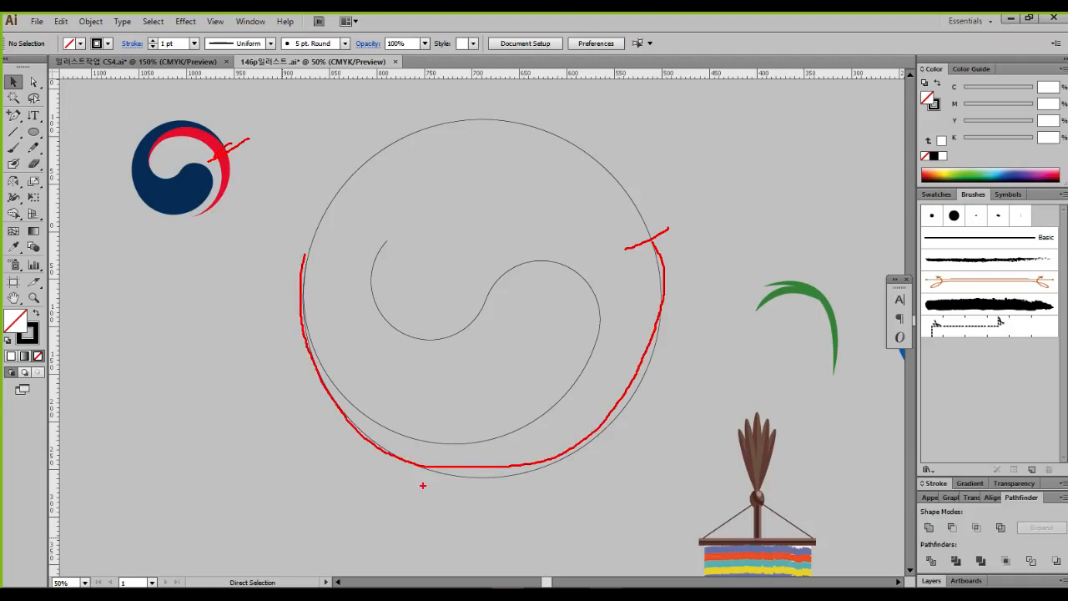
key("Escape")
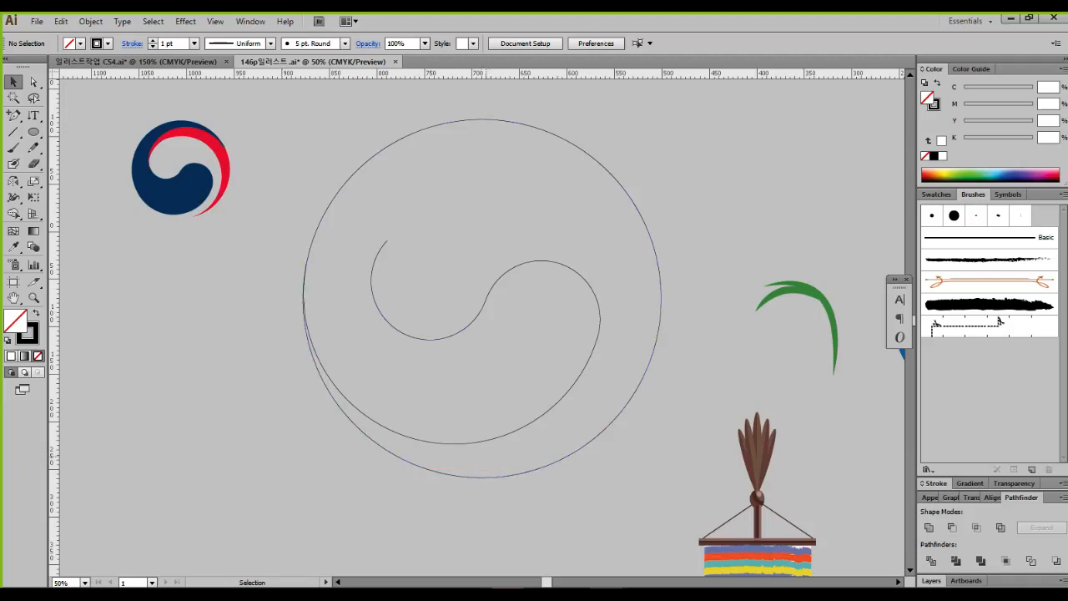
left_click(469, 444)
key("ctrl+1")
left_click(308, 257)
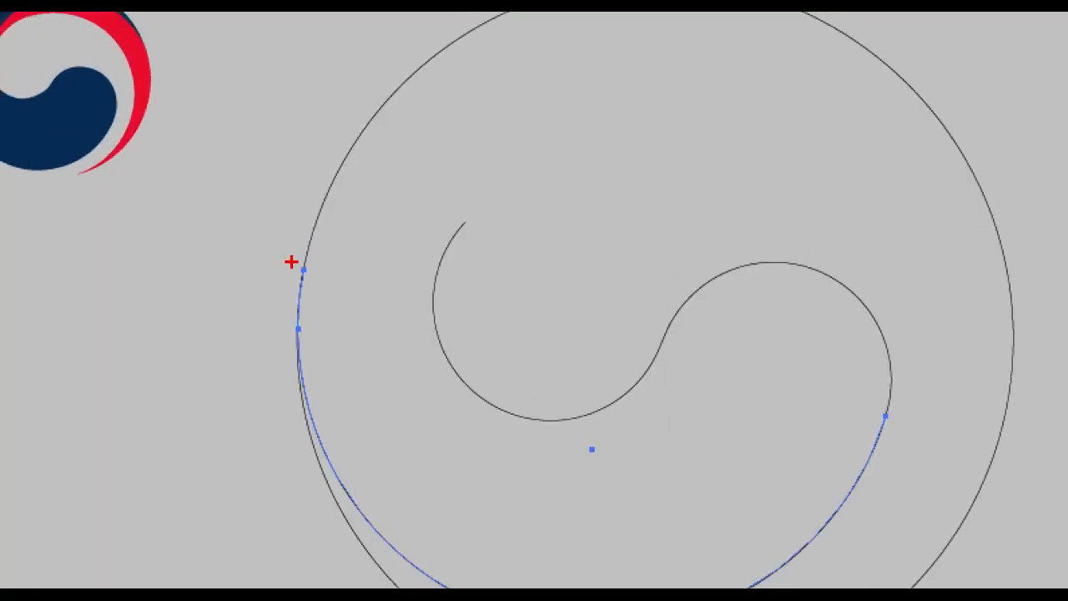
mouse_move(292, 262)
left_mouse_down()
mouse_move(316, 297)
mouse_move(295, 264)
mouse_move(319, 288)
mouse_move(291, 401)
mouse_move(315, 494)
mouse_move(380, 588)
left_mouse_up()
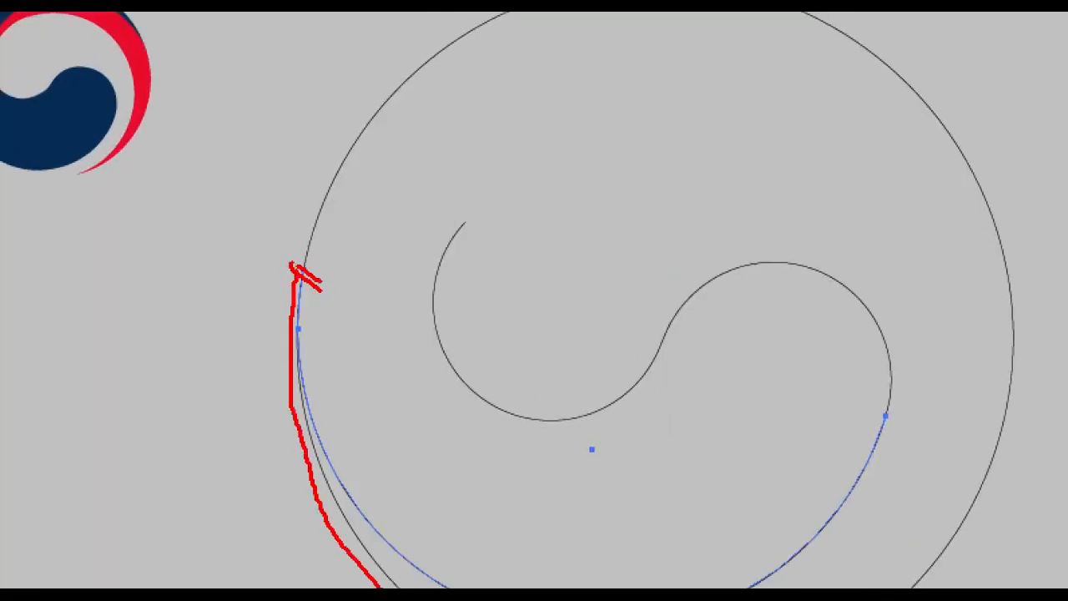
key("Escape")
key("ctrl+2")
mouse_move(310, 269)
left_mouse_down()
mouse_move(312, 339)
mouse_move(354, 436)
mouse_move(465, 482)
mouse_move(547, 475)
mouse_move(594, 424)
mouse_move(645, 337)
mouse_move(658, 264)
mouse_move(657, 229)
mouse_move(603, 245)
left_mouse_up()
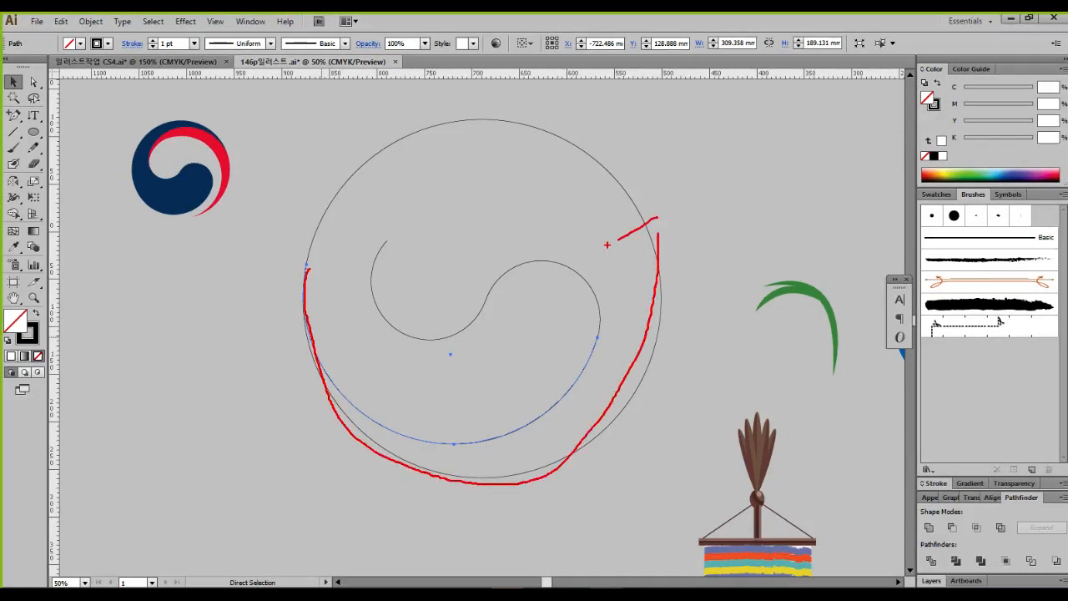
key("Escape")
Step: Select the outer circle and add an anchor point at the large arc's upper end, at about X -874 mm, Y 33 mm
scroll(294, 299, "up", 3)
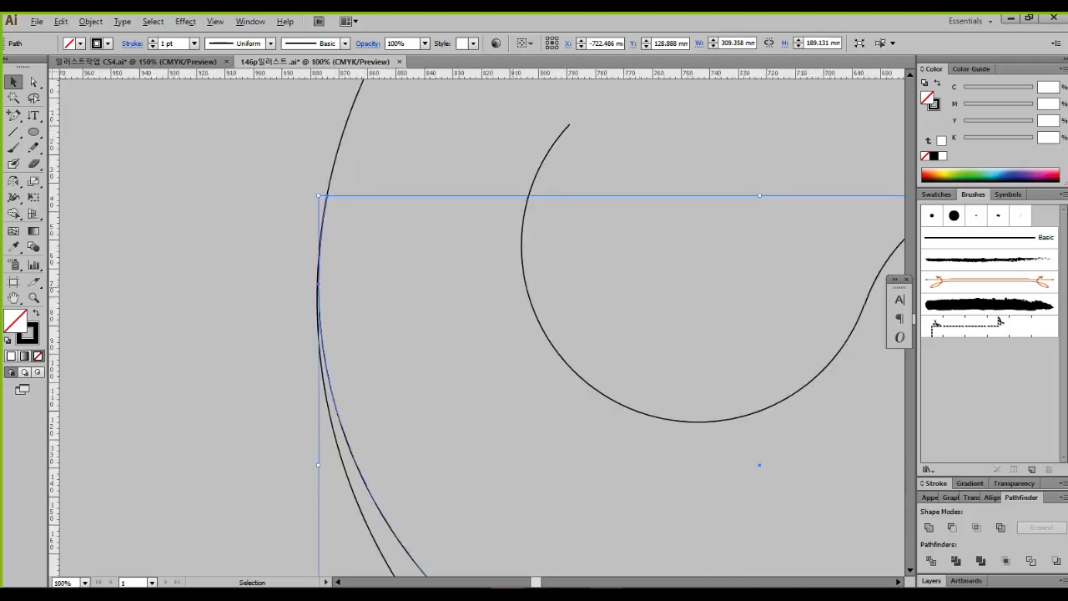
left_click_drag(295, 299, 250, 368)
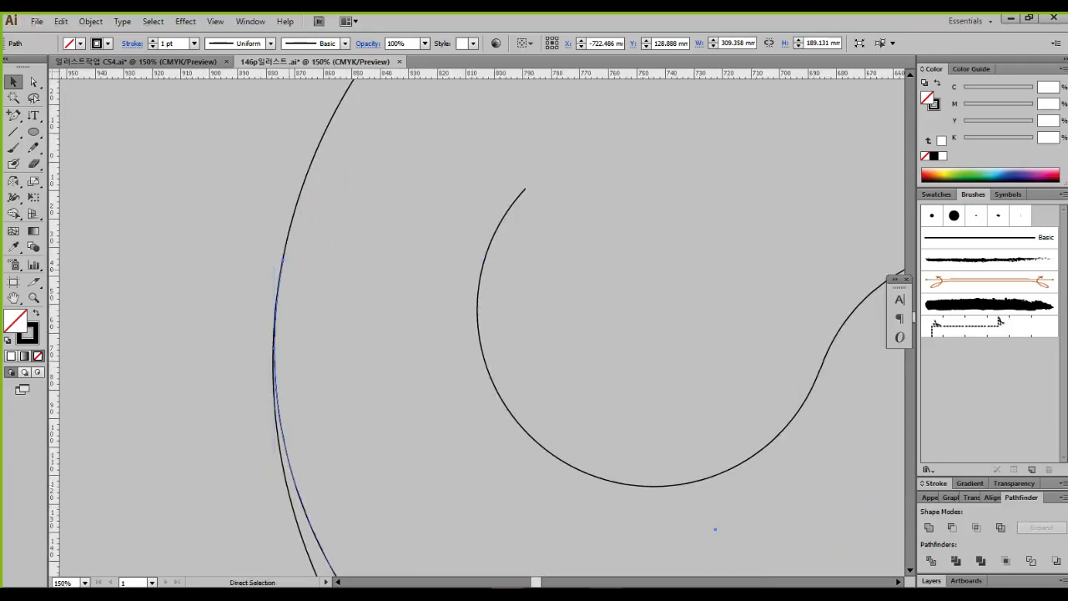
left_click_drag(258, 251, 300, 265)
key("v")
left_click_drag(278, 512, 297, 525)
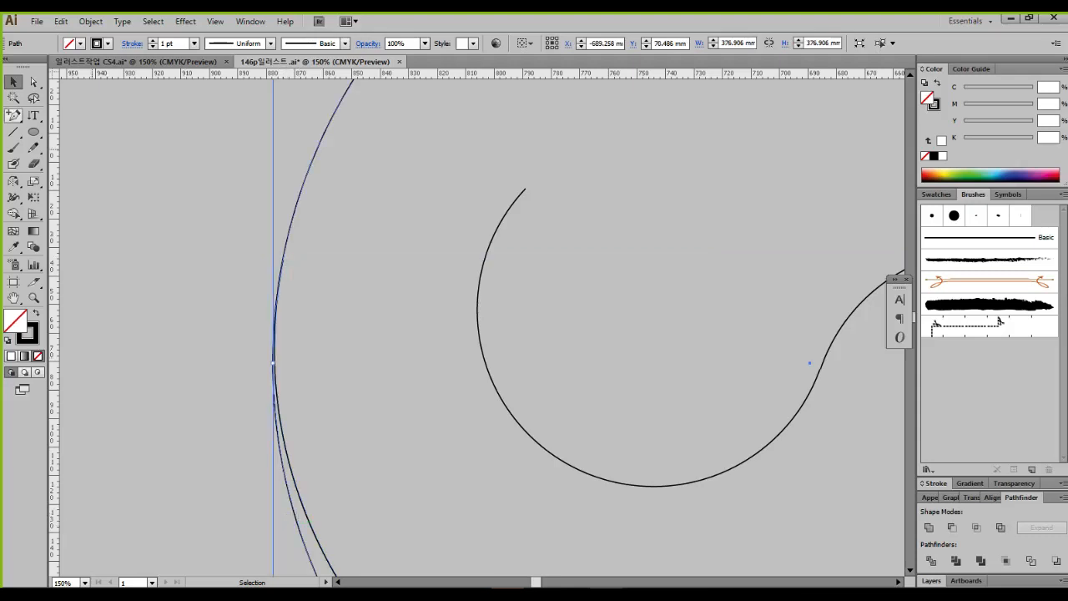
left_click(14, 115)
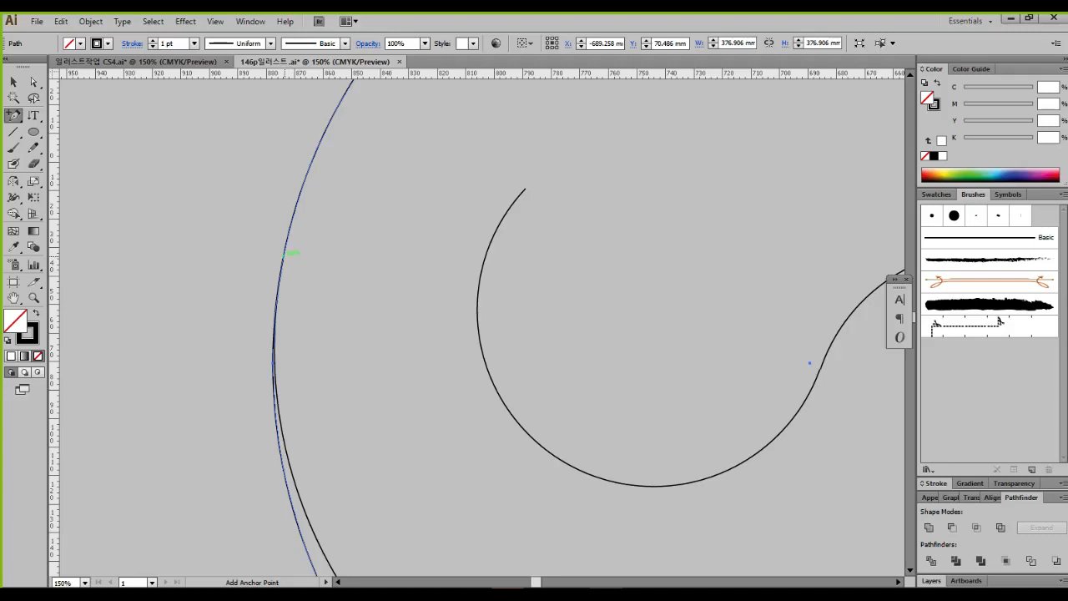
left_click(285, 254)
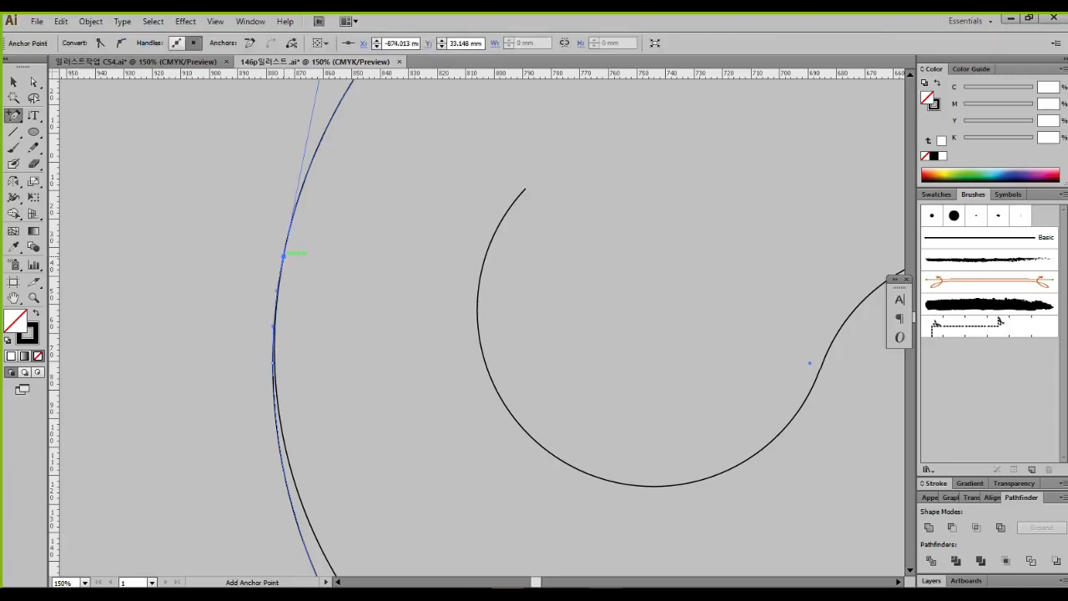
Step: Add a second anchor point on the circle's right side above its rightmost point, at about X -511 mm, Y 10 mm
left_click_drag(809, 363, 80, 316)
left_click_drag(536, 259, 456, 475)
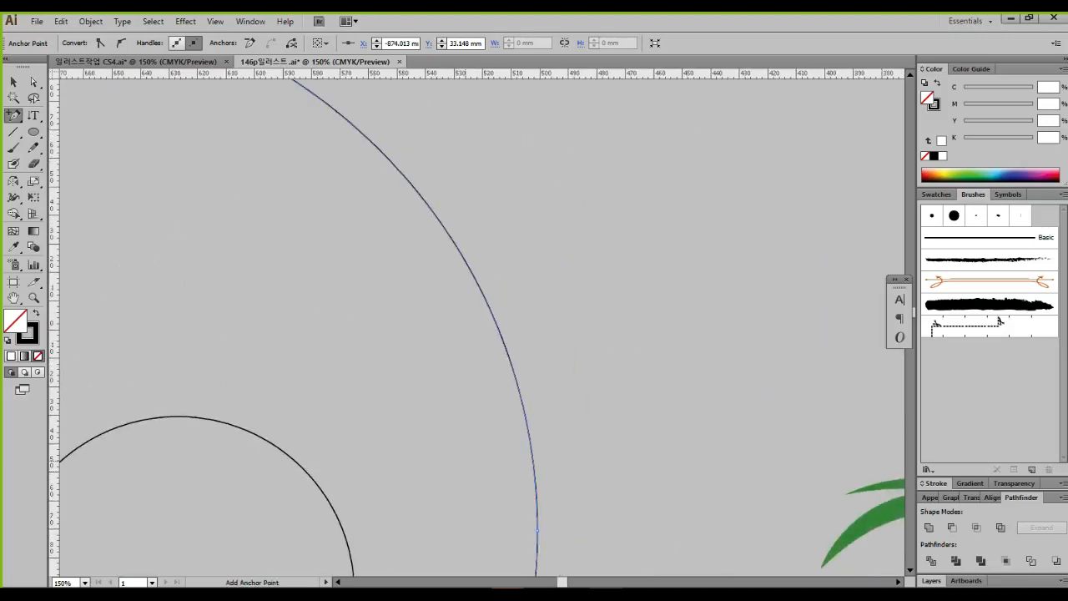
scroll(466, 461, "down", 2)
left_click_drag(387, 456, 570, 399)
key("ctrl+2")
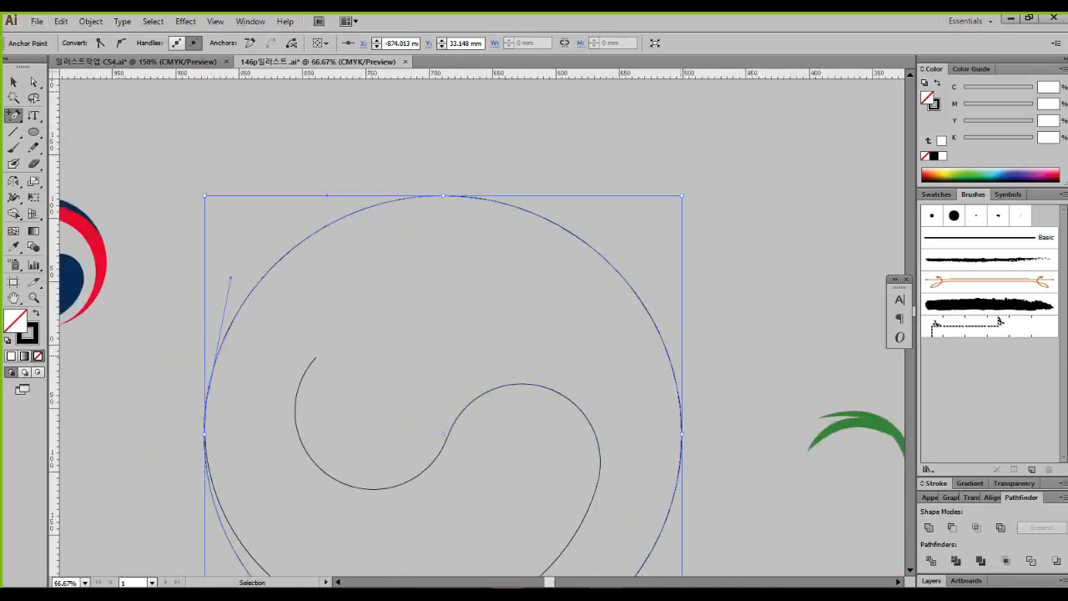
left_click_drag(684, 332, 622, 363)
key("Escape")
left_click(668, 357)
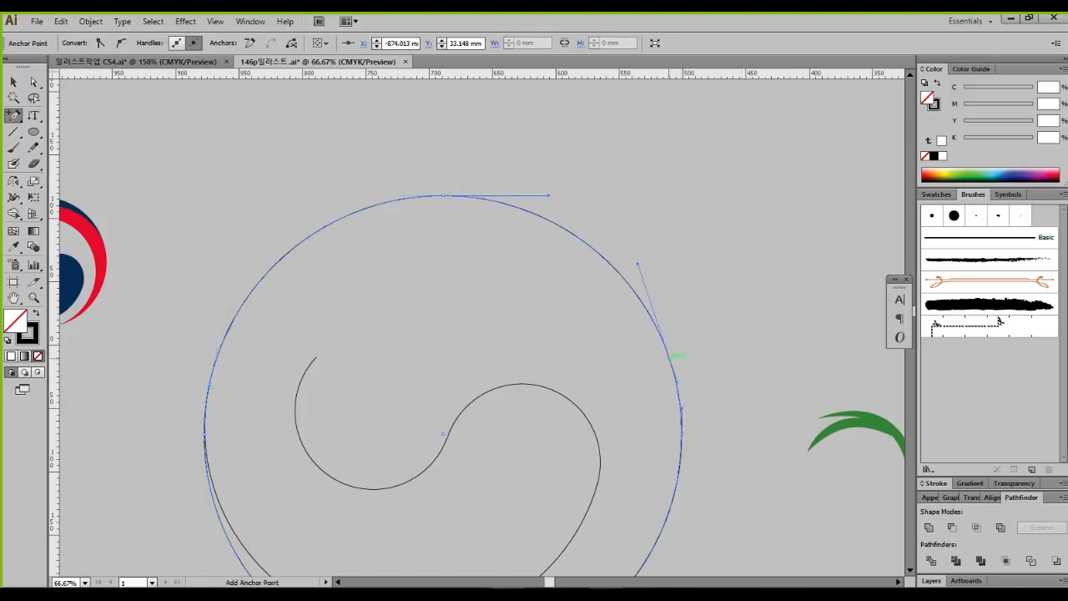
Step: Delete the circle's bottom and rightmost anchor points, cutting it back to the anchor point added on the right side
left_click(34, 80)
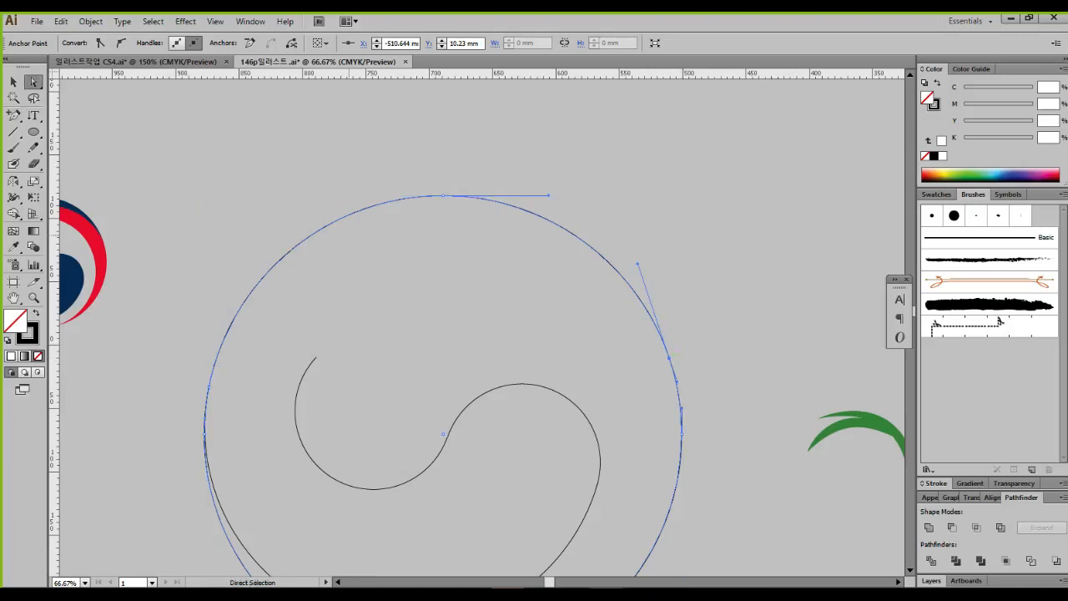
left_click(629, 402)
left_click_drag(629, 402, 651, 258)
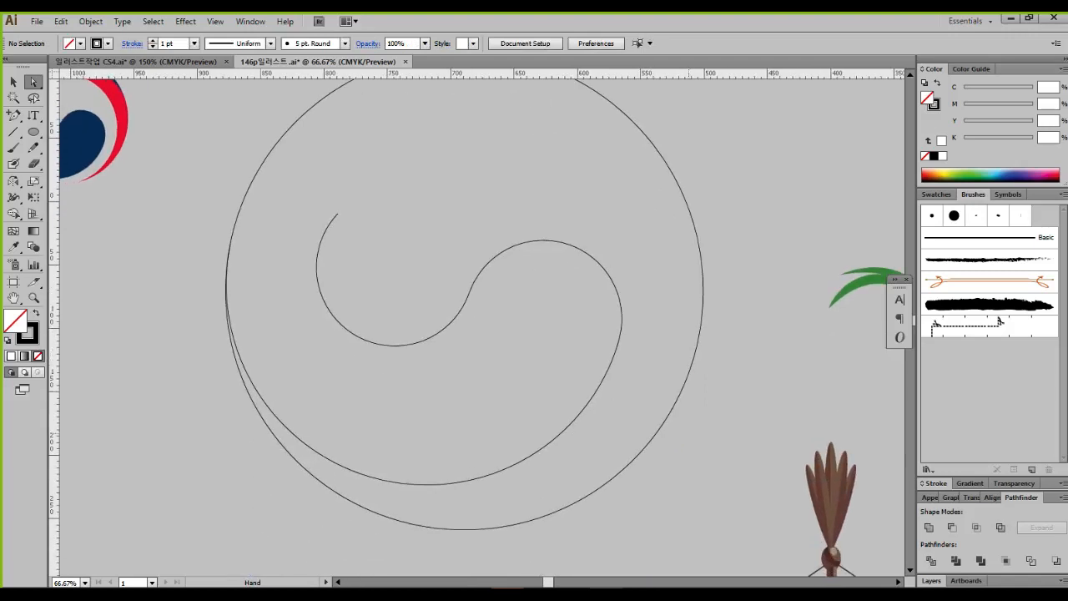
left_click_drag(621, 480, 542, 546)
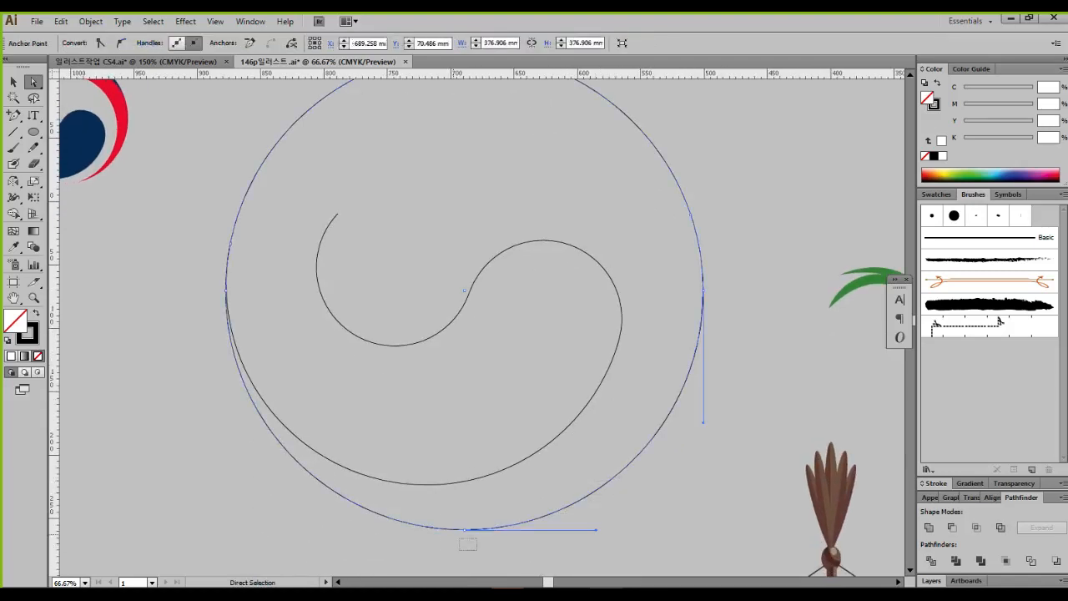
left_click_drag(459, 538, 444, 514)
left_click_drag(504, 563, 445, 507)
key("Delete")
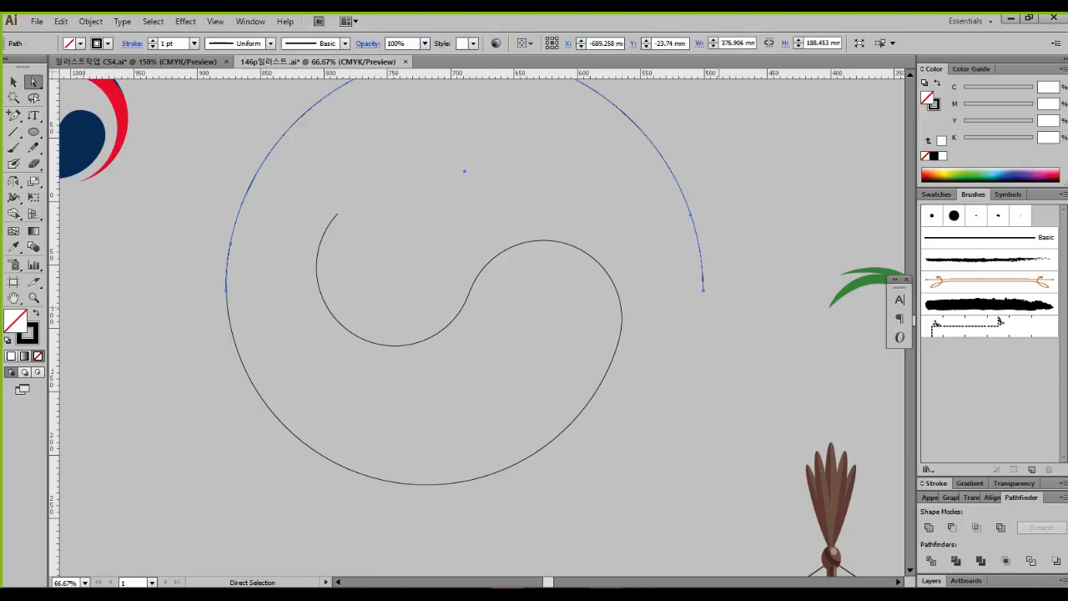
left_click_drag(734, 303, 679, 275)
key("Delete")
Step: Delete the outer circle's leftmost anchor point, at about X -878 mm, Y 70 mm, cutting it back to the point added on the left side
scroll(271, 344, "up", 4)
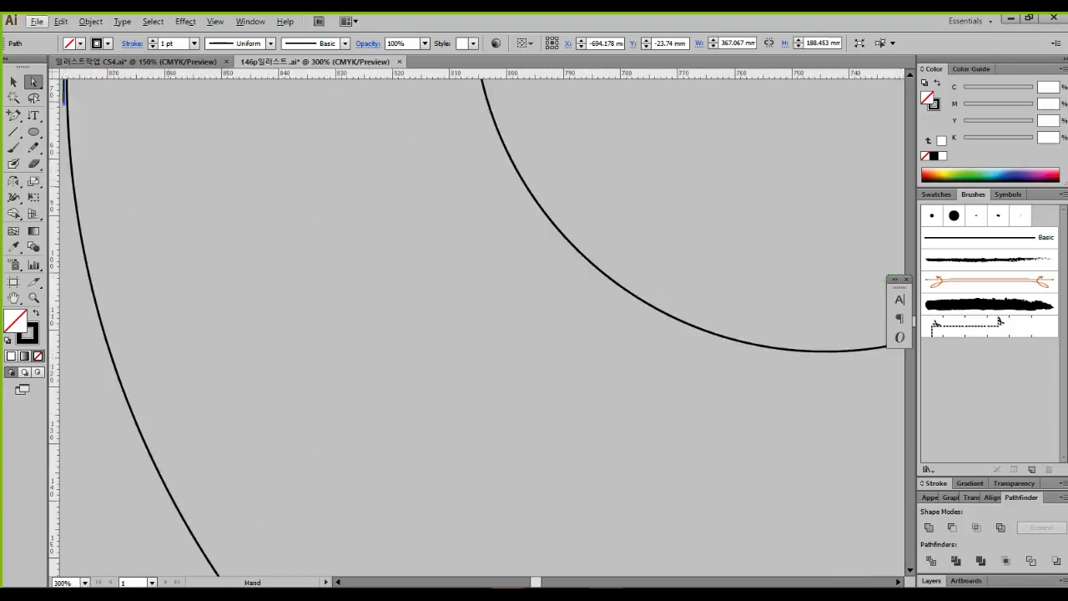
left_click_drag(185, 111, 484, 432)
scroll(434, 402, "up", 3)
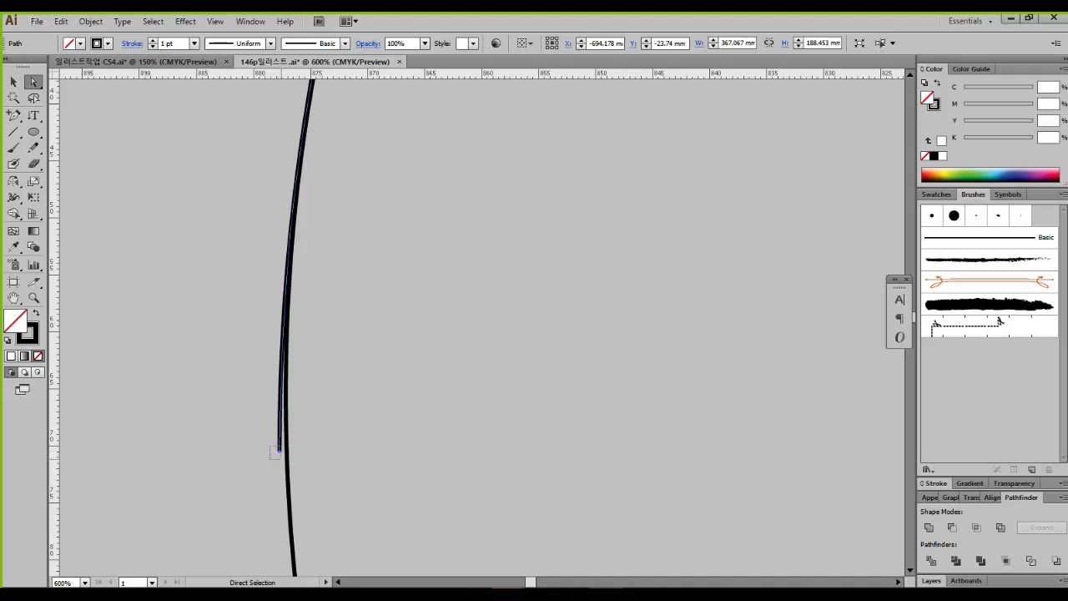
left_click(279, 451)
left_click(280, 449)
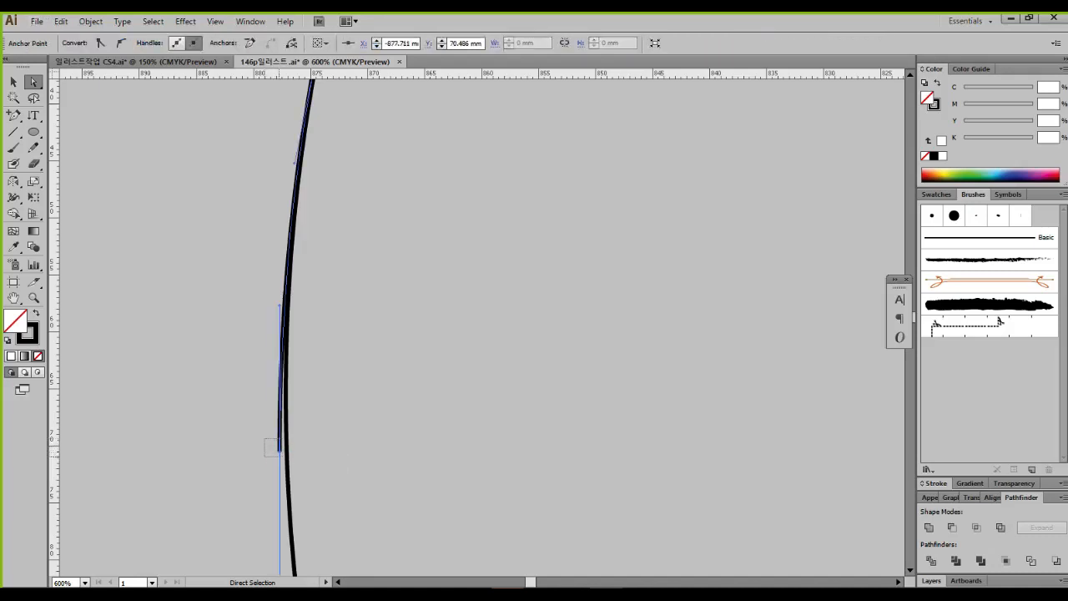
key("Delete")
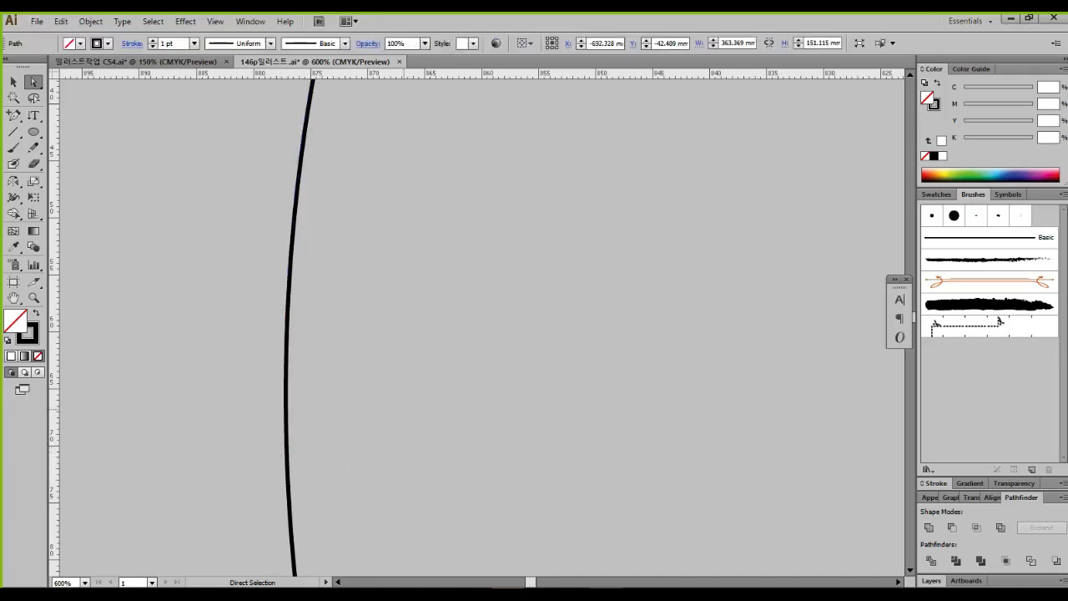
Step: Check where the trimmed outer arc meets the large arc and examine the path the inner curve has to follow to the small arc
left_click_drag(466, 248, 406, 473)
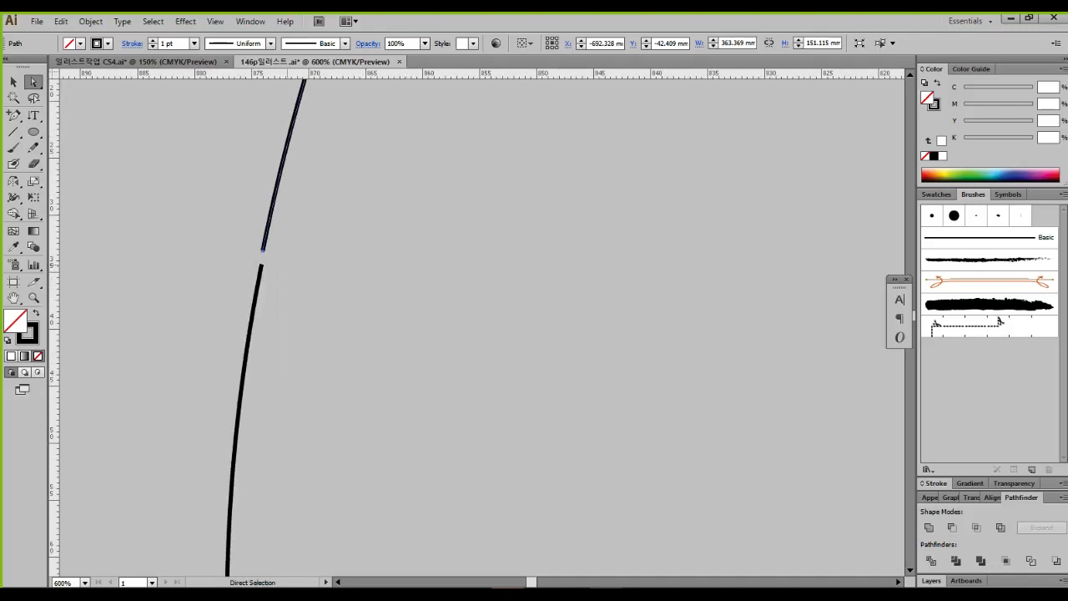
key("ctrl+1")
left_click(220, 246)
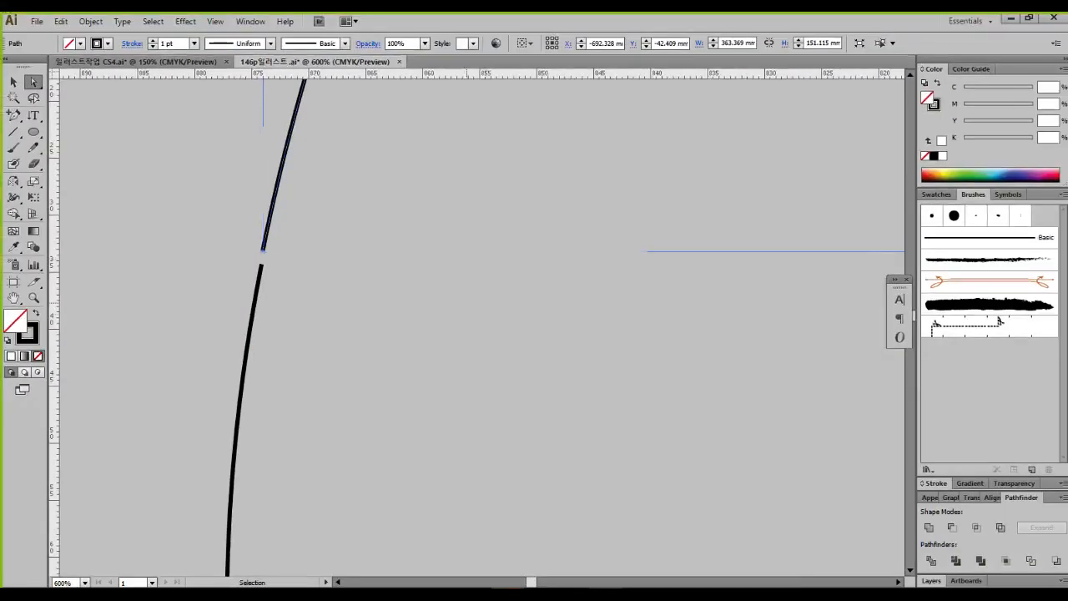
key("ctrl+minus")
key("ctrl+minus")
key("ctrl+minus")
key("ctrl+minus")
key("ctrl+minus")
key("ctrl+minus")
key("ctrl+minus")
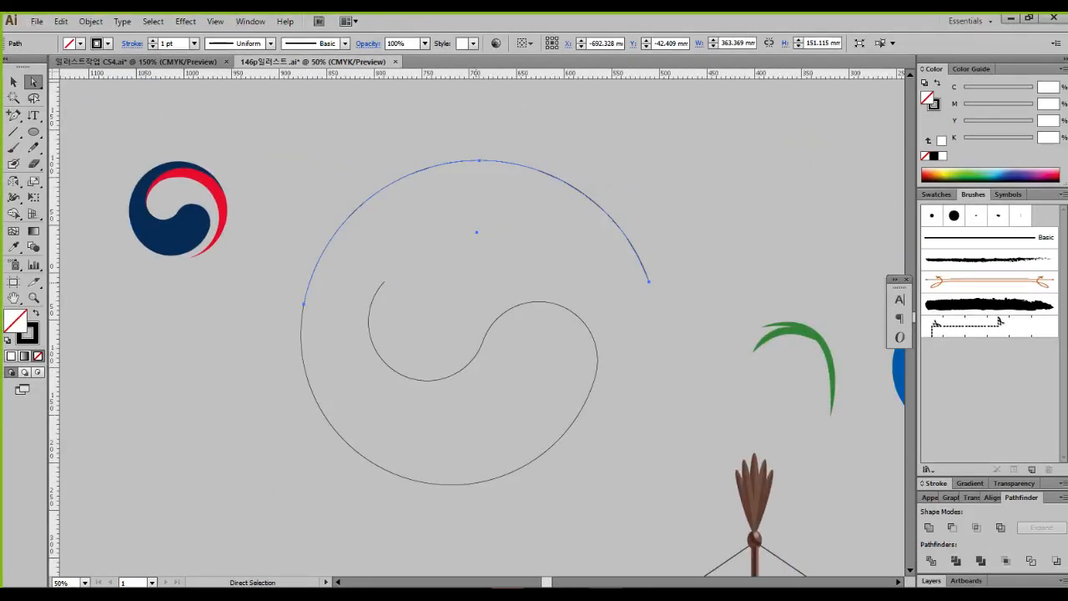
key("v")
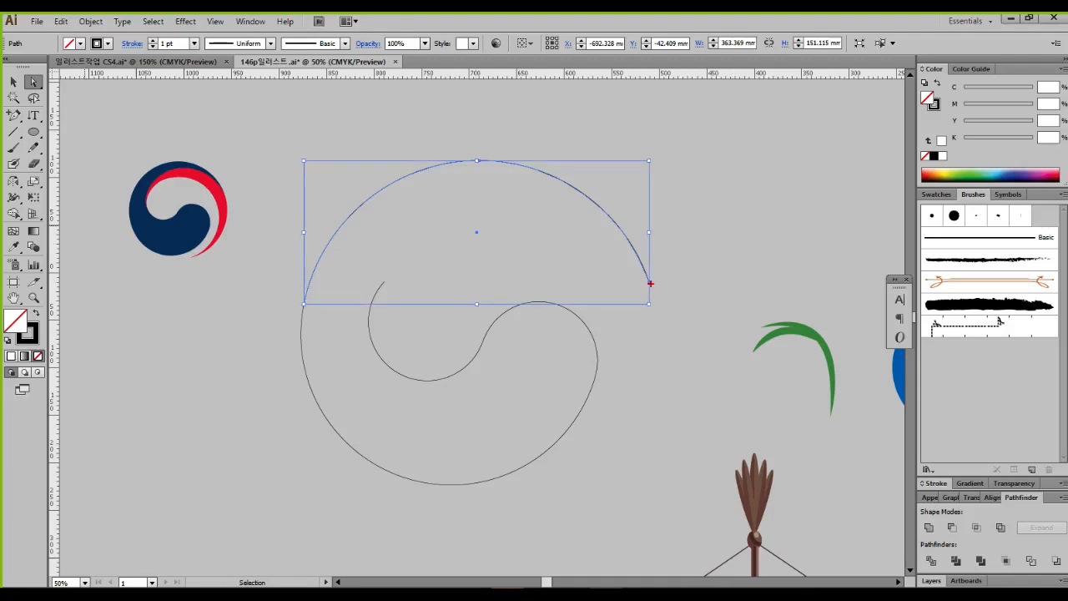
mouse_move(650, 283)
left_mouse_down()
mouse_move(590, 217)
mouse_move(539, 198)
mouse_move(457, 194)
mouse_move(400, 226)
mouse_move(361, 280)
mouse_move(358, 322)
mouse_move(375, 356)
left_mouse_up()
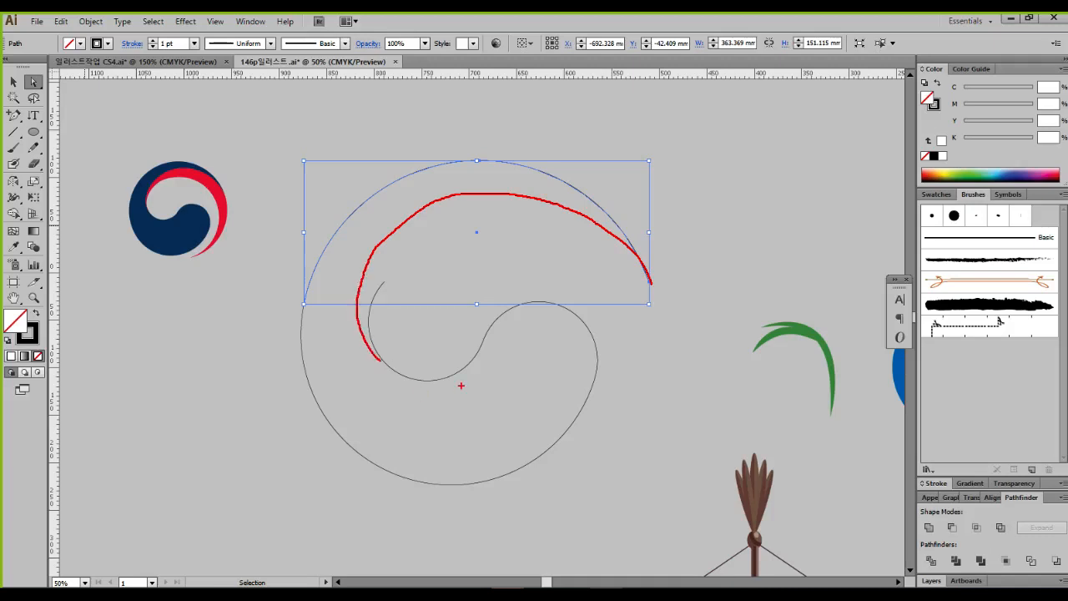
key("Escape")
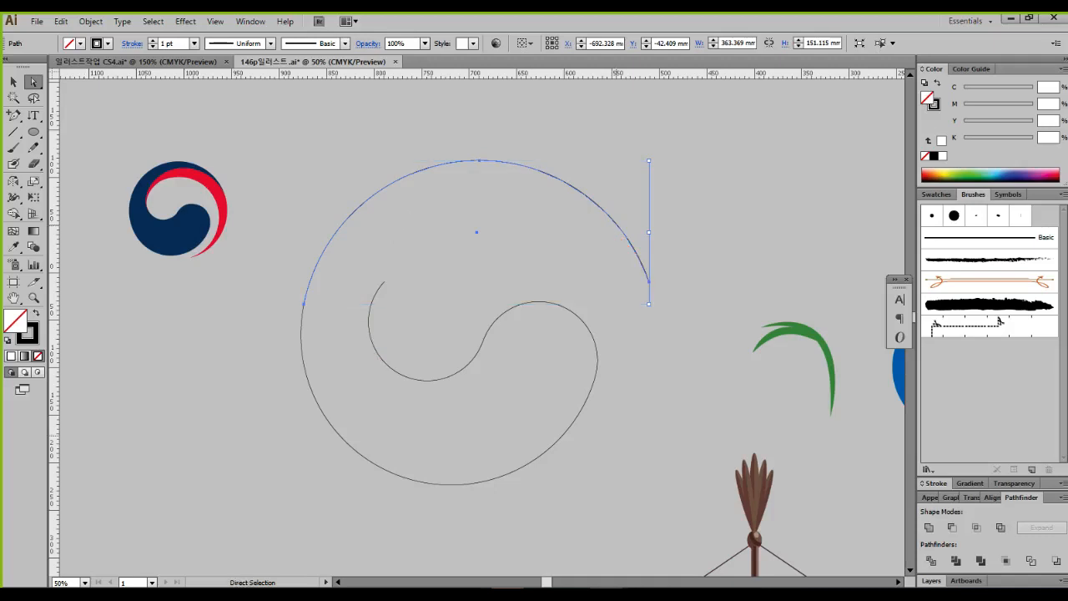
Step: Draw a circle about 307 mm in diameter touching the outer arc's right end and the small arc's left side, and deselect it
left_click(33, 131)
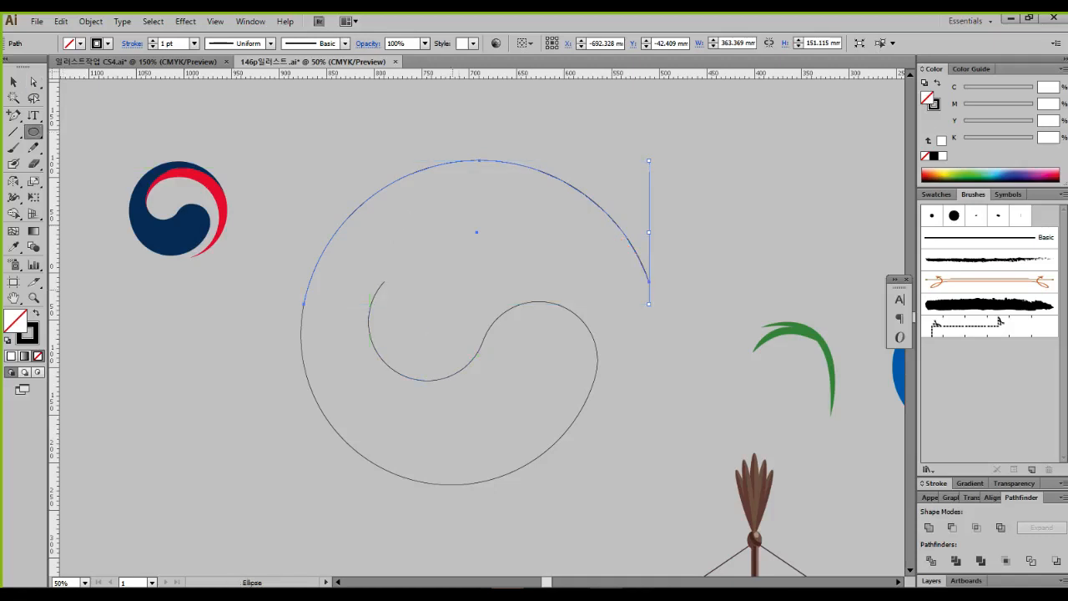
left_click_drag(426, 242, 634, 482)
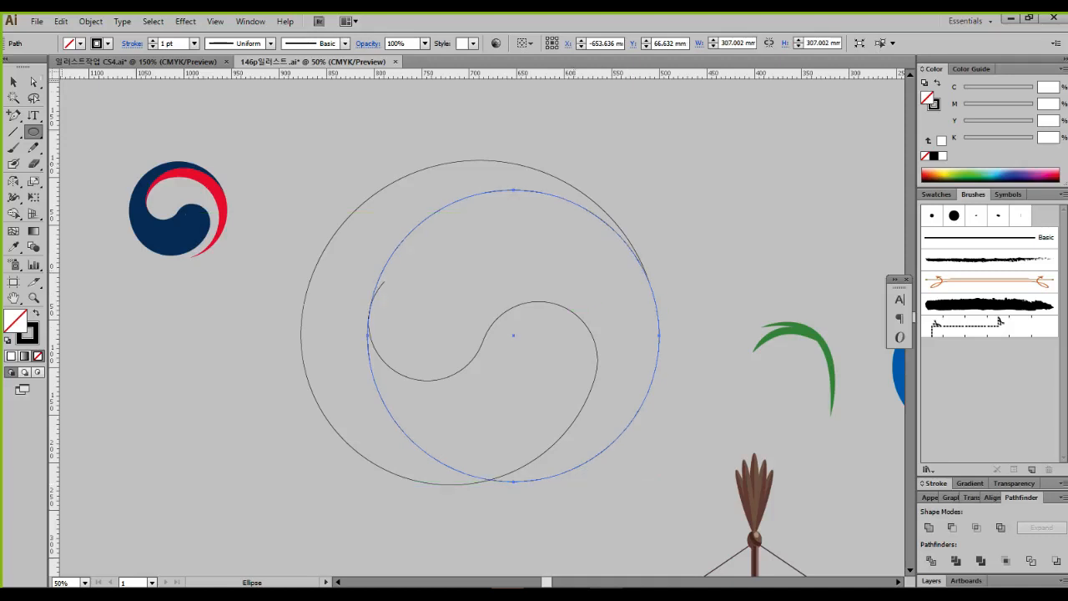
left_click(14, 81)
left_click(600, 150)
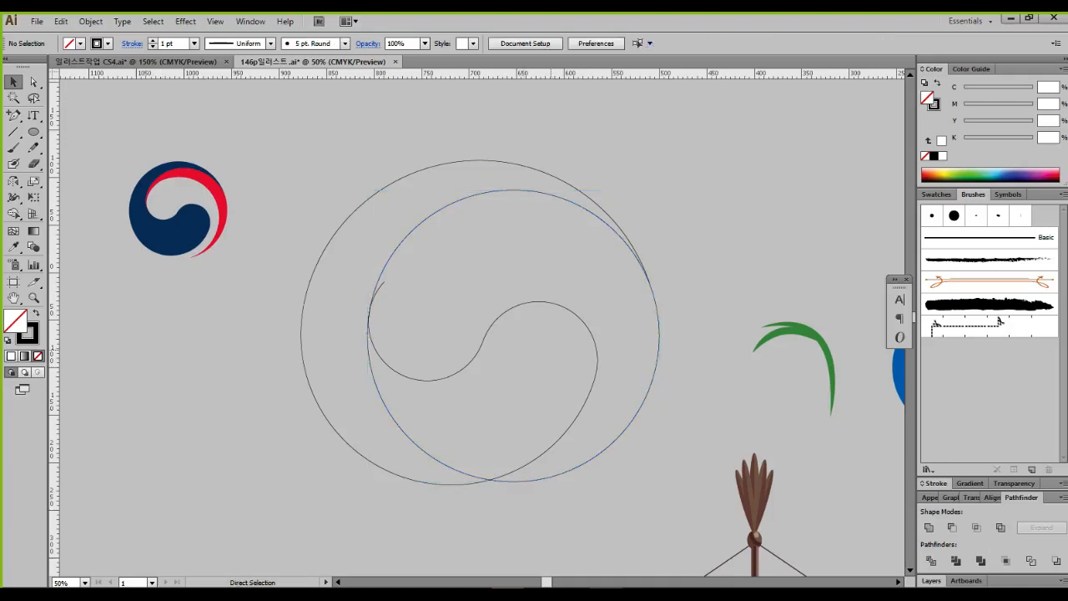
Step: Examine the inner circle's two contact points with the other arcs and the lower part that has to be cut off
scroll(539, 324, "up", 3)
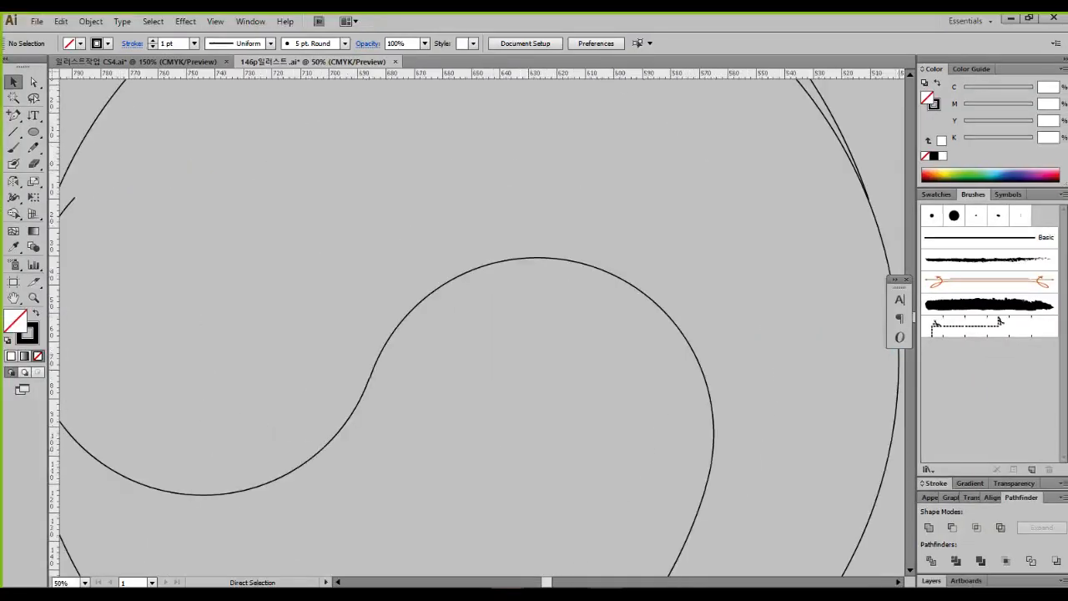
left_click_drag(731, 242, 561, 334)
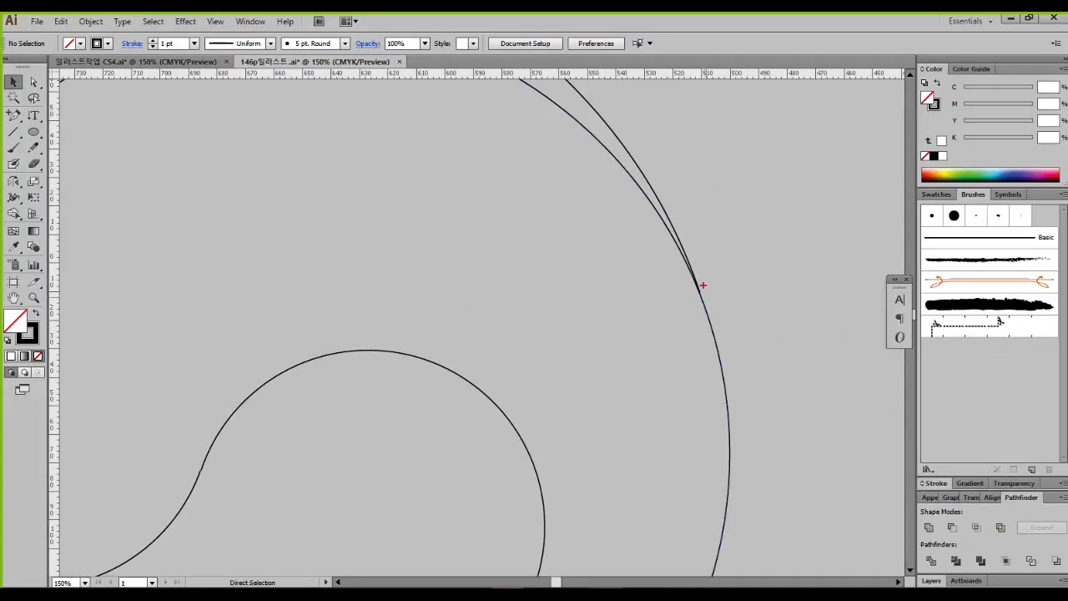
mouse_move(702, 285)
left_mouse_down()
mouse_move(683, 301)
mouse_move(693, 303)
mouse_move(676, 263)
mouse_move(610, 199)
mouse_move(488, 177)
mouse_move(415, 200)
mouse_move(354, 244)
mouse_move(323, 344)
left_mouse_up()
key("Escape")
scroll(683, 302, "down", 2)
key("ctrl+2")
left_click_drag(297, 336, 358, 347)
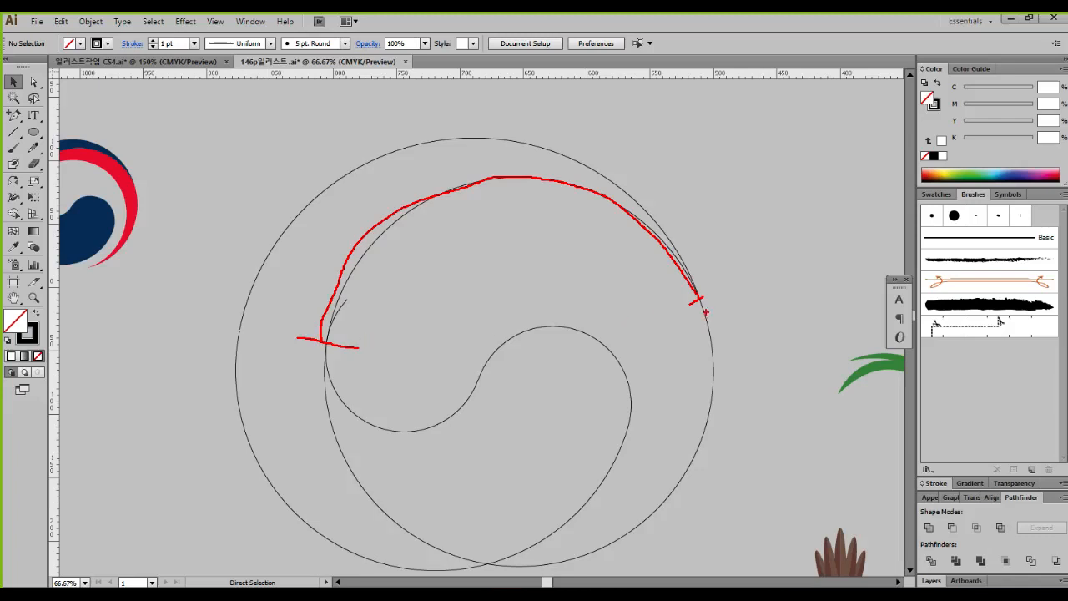
mouse_move(709, 310)
left_mouse_down()
mouse_move(699, 327)
mouse_move(723, 351)
left_mouse_up()
mouse_move(720, 362)
left_mouse_down()
mouse_move(700, 388)
mouse_move(728, 409)
left_mouse_up()
left_click_drag(707, 404, 699, 449)
mouse_move(688, 445)
left_mouse_down()
mouse_move(644, 480)
mouse_move(666, 512)
mouse_move(612, 530)
mouse_move(626, 543)
mouse_move(544, 558)
mouse_move(445, 556)
mouse_move(323, 424)
mouse_move(322, 361)
left_mouse_up()
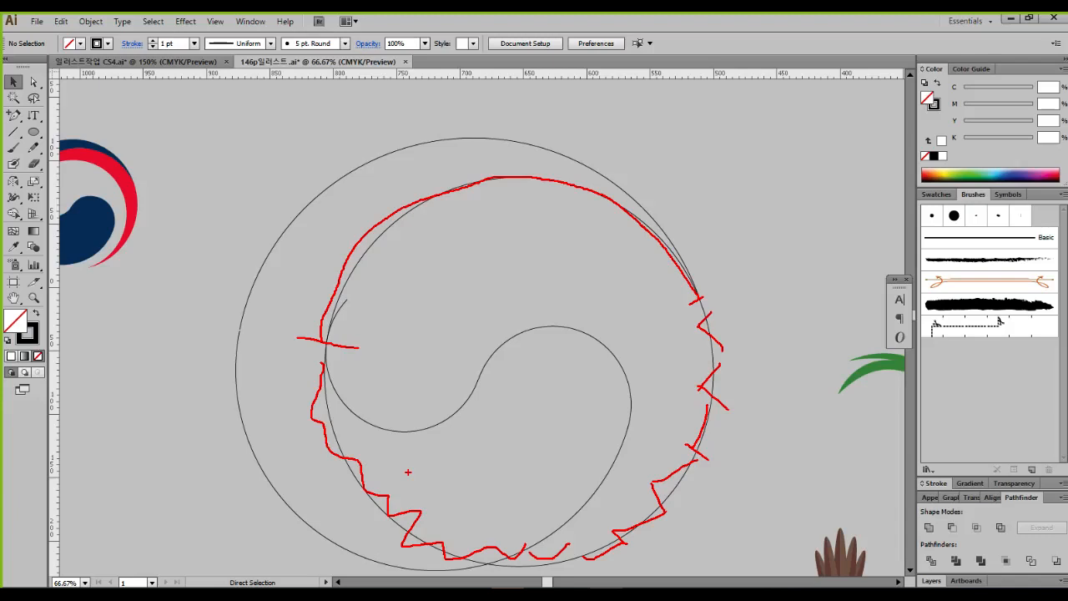
key("Escape")
Step: Select the inner circle and add an anchor point where the outer arc ends, at about X -511 mm, Y 11 mm
left_click_drag(754, 402, 674, 354)
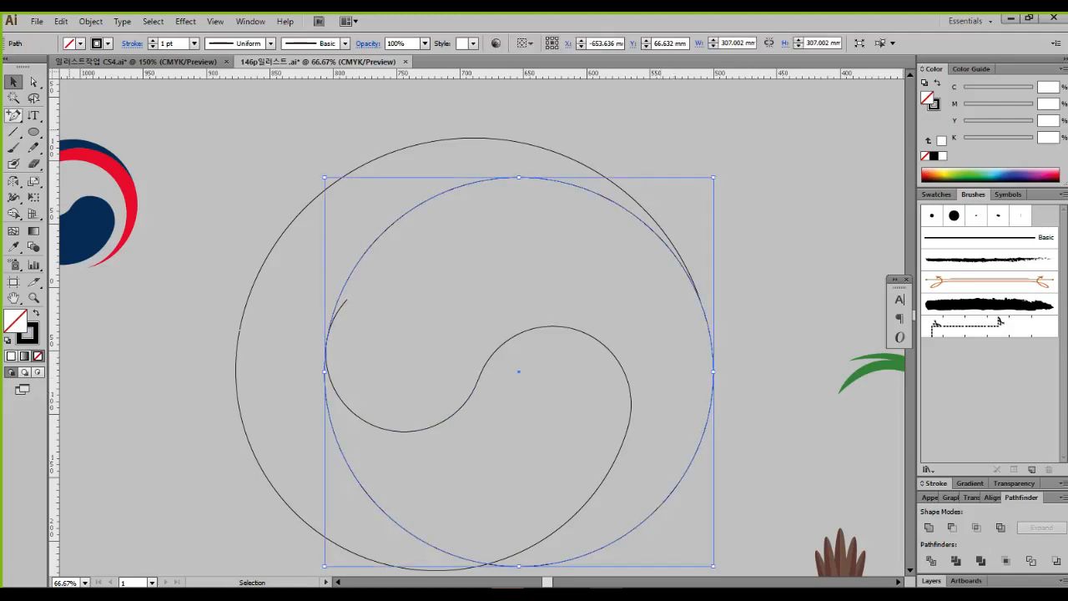
left_click(14, 115)
scroll(745, 346, "up", 4)
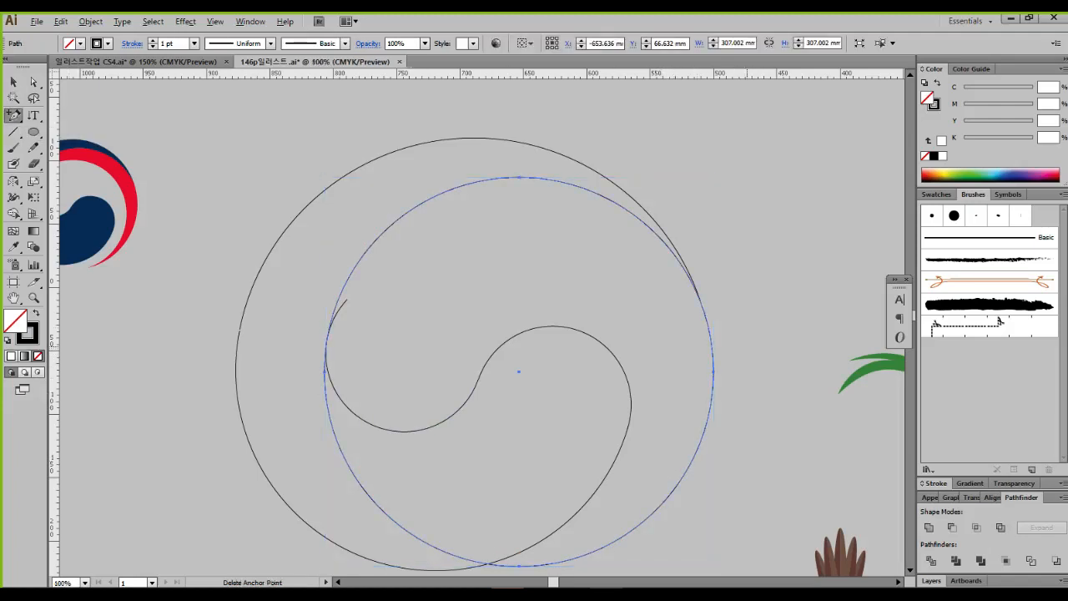
key("space")
scroll(538, 323, "up", 2)
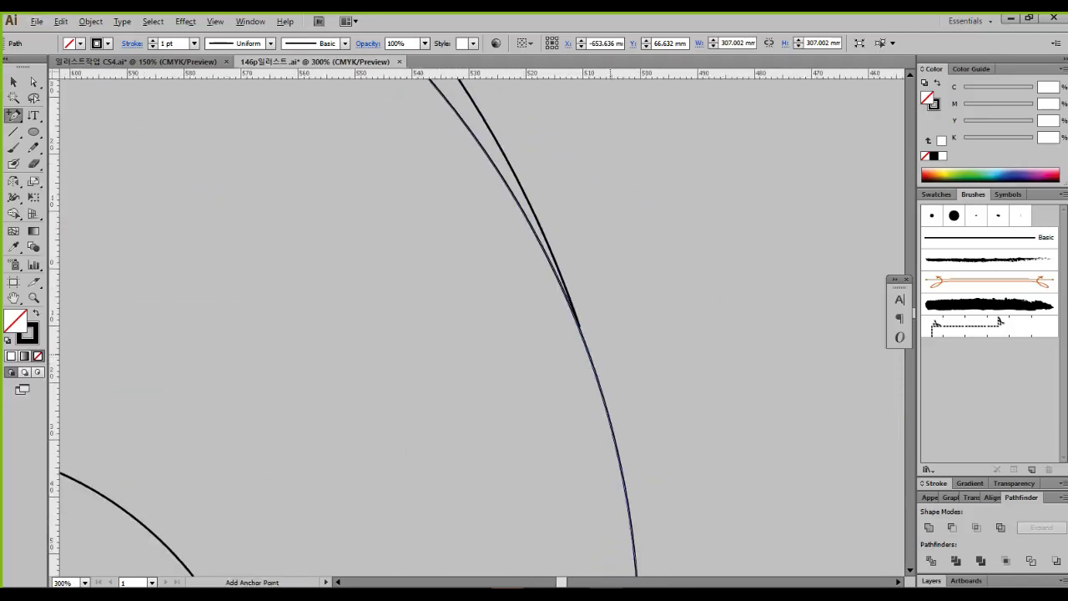
scroll(538, 323, "up", 2)
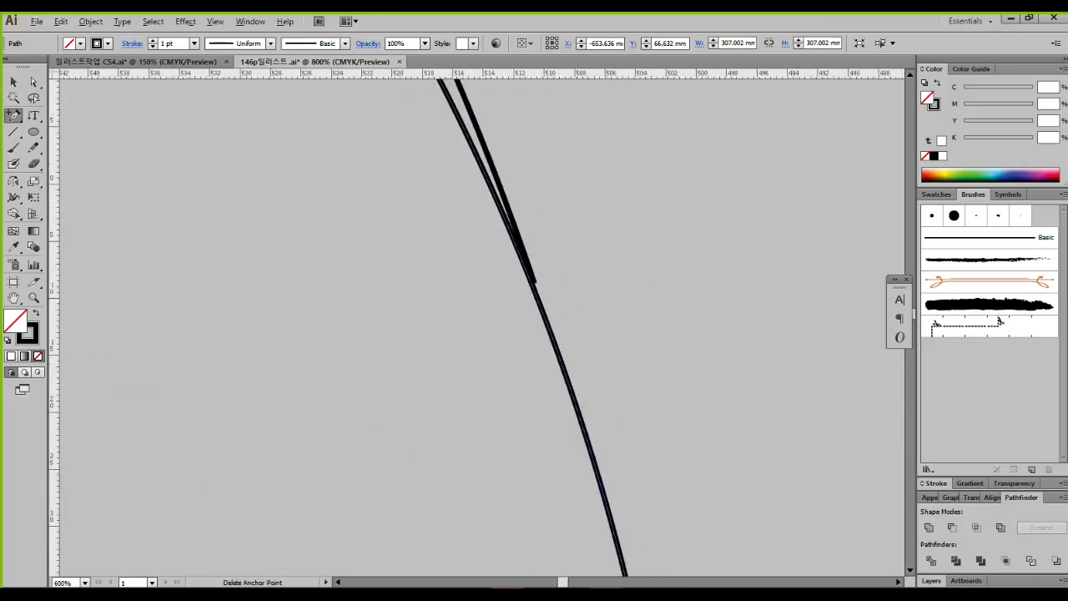
left_click(535, 286)
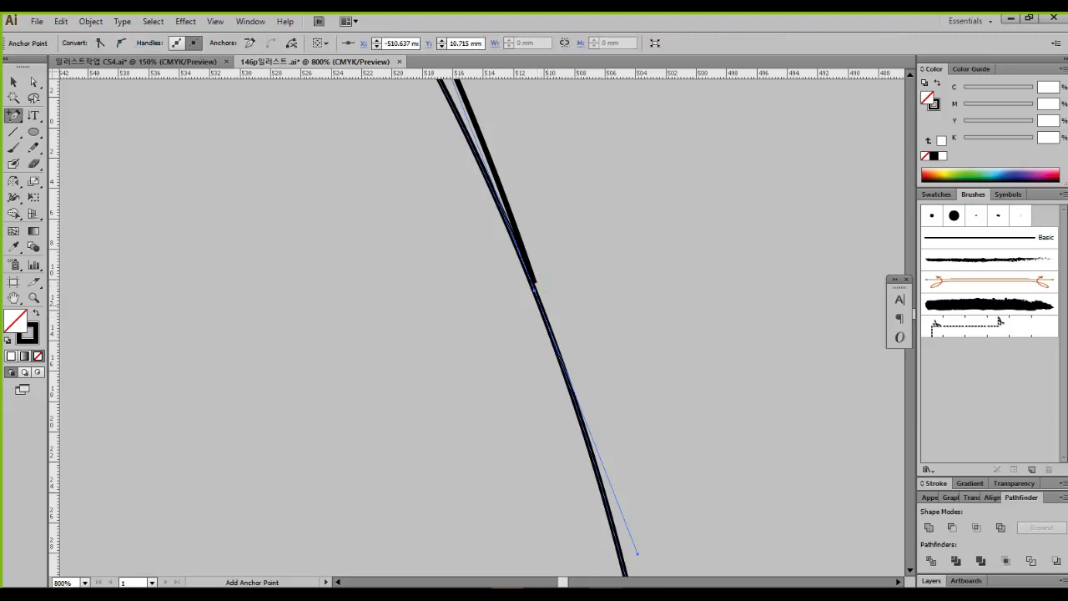
Step: Add a second anchor point on the inner circle's left side where it overlaps the small arc, at about X -805 mm, Y 41 mm
scroll(285, 324, "down", 8)
left_click_drag(284, 329, 605, 301)
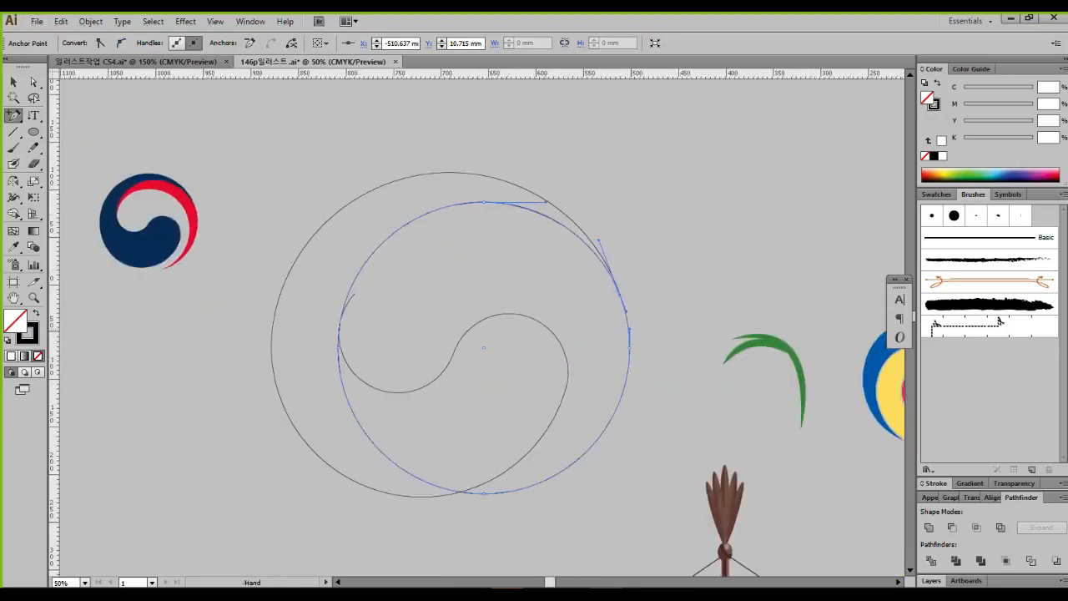
scroll(327, 334, "up", 6)
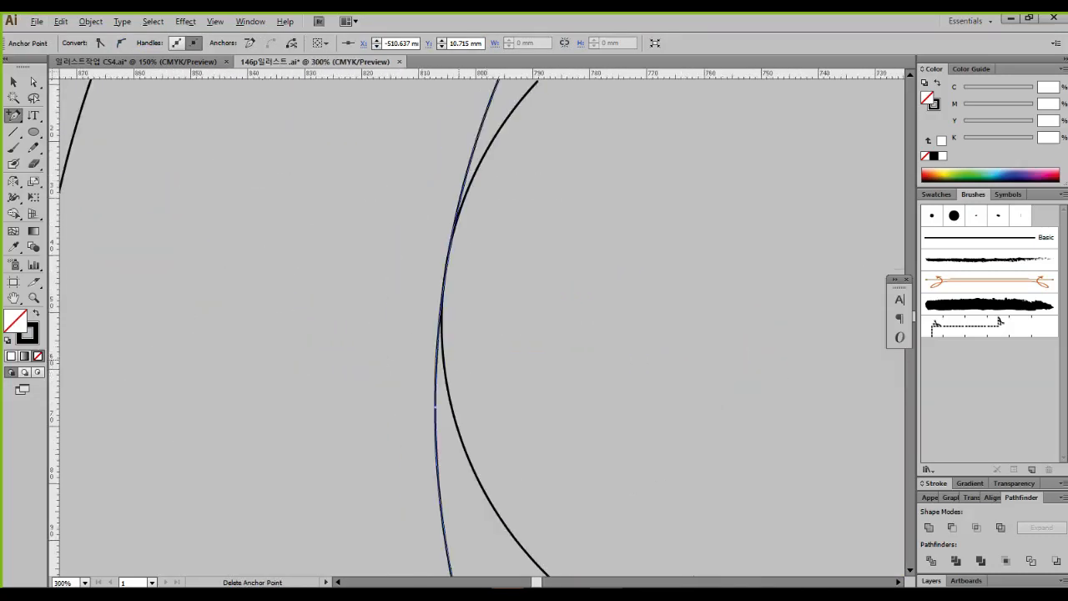
scroll(425, 423, "up", 3)
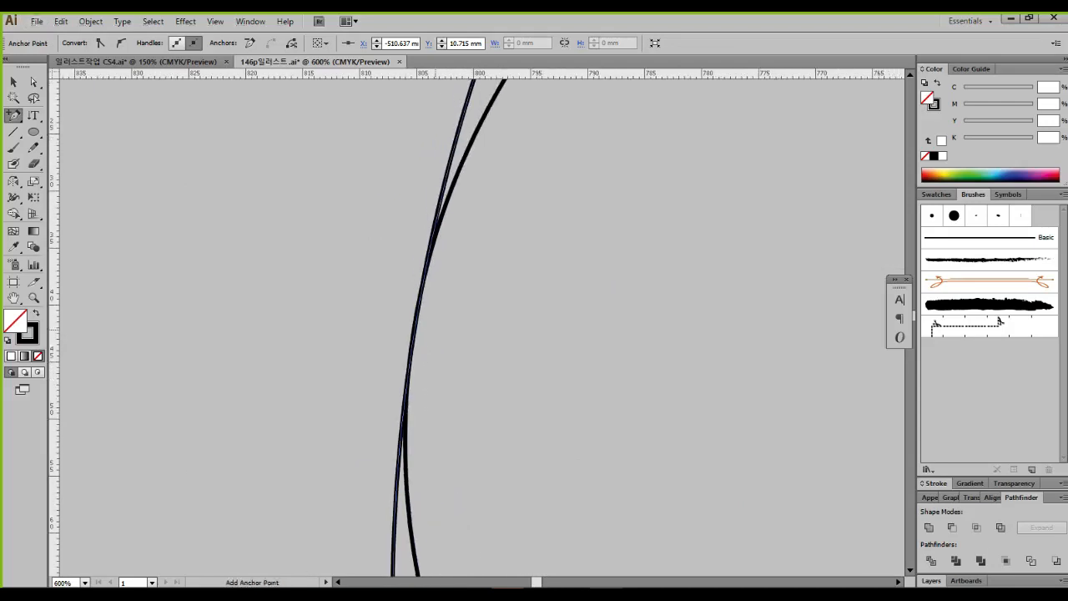
left_click(417, 313)
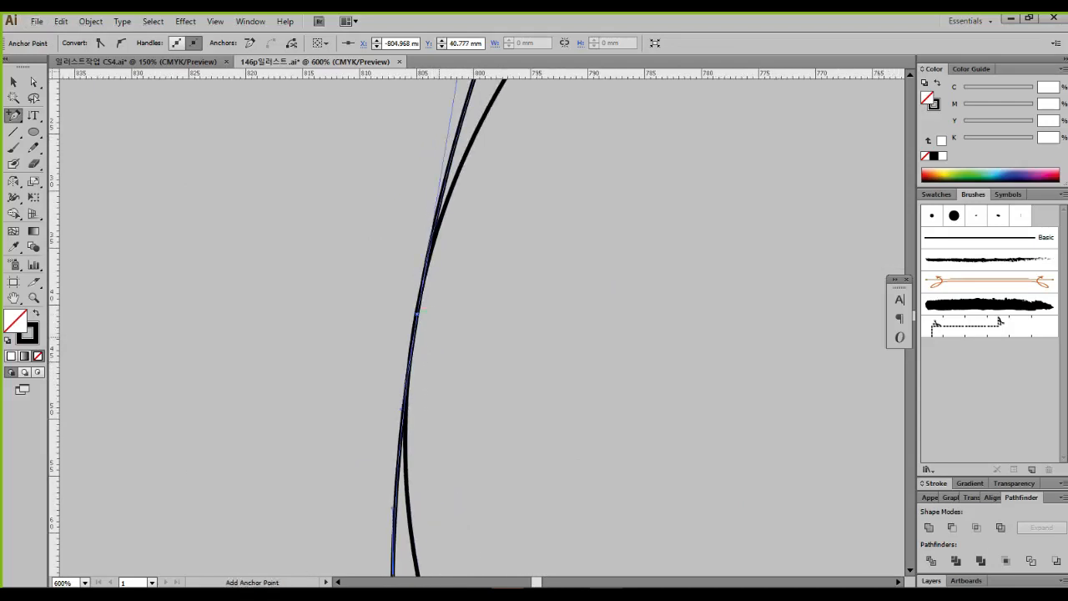
Step: Delete the inner circle's bottom and rightmost anchor points, cutting it back to the outer arc's right end
scroll(358, 317, "down", 7)
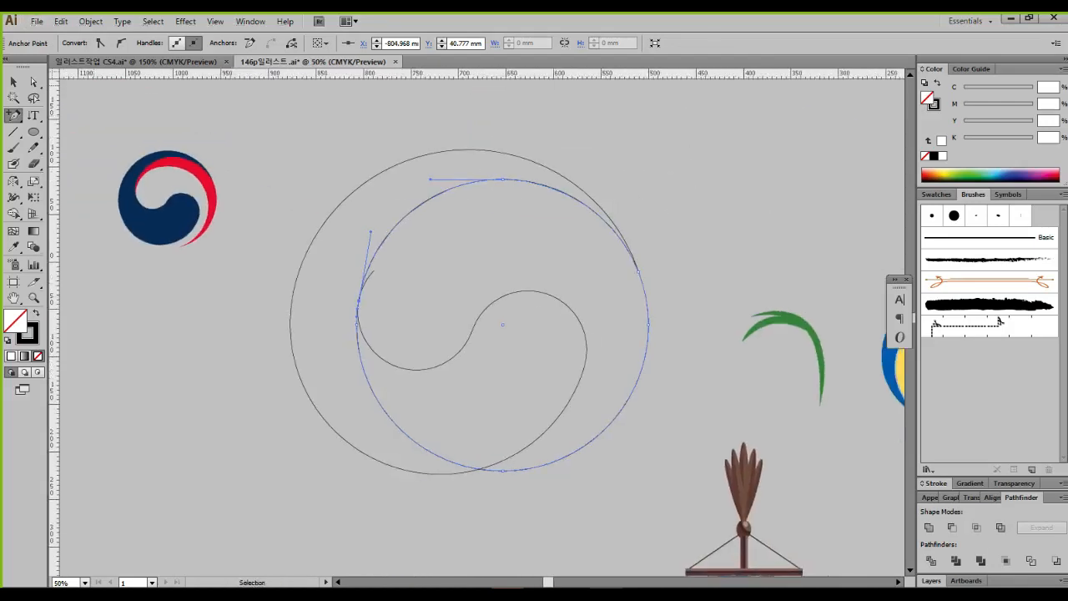
left_click(33, 80)
left_click(503, 471)
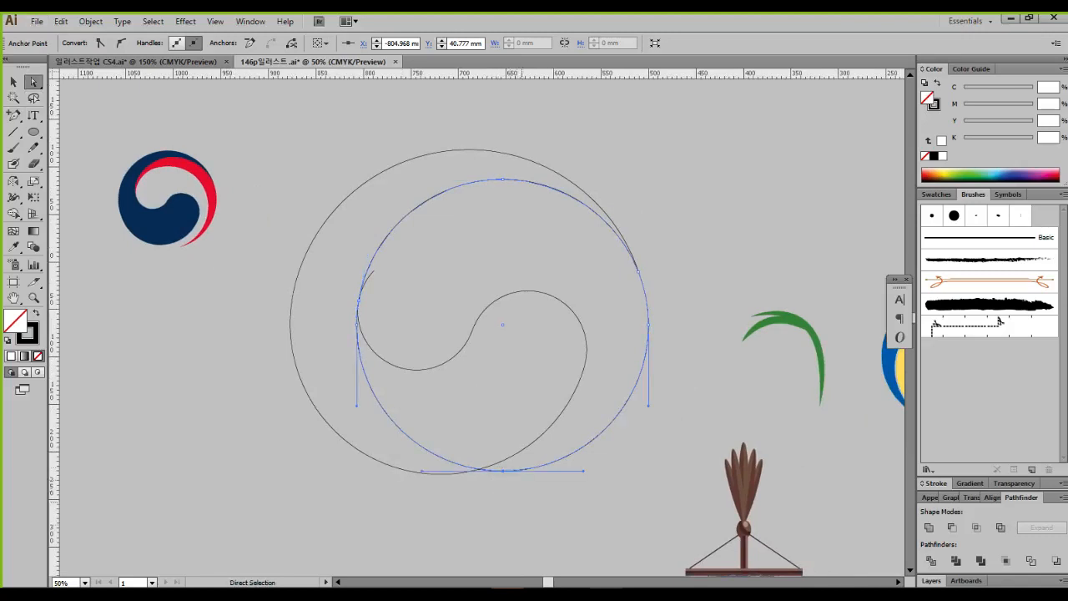
key("Delete")
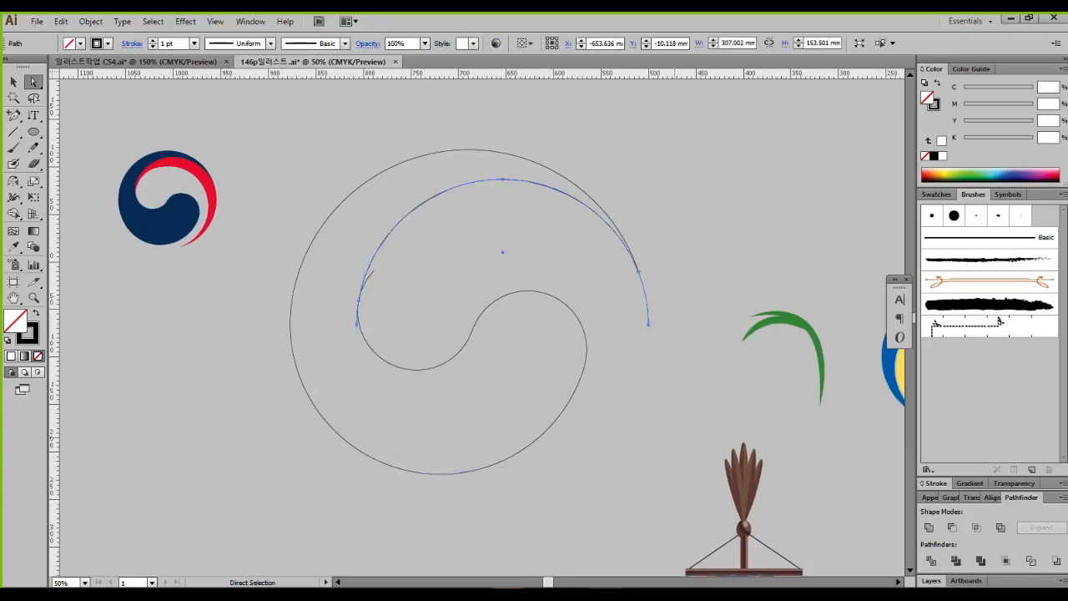
scroll(691, 310, "up", 3)
left_click_drag(394, 334, 501, 357)
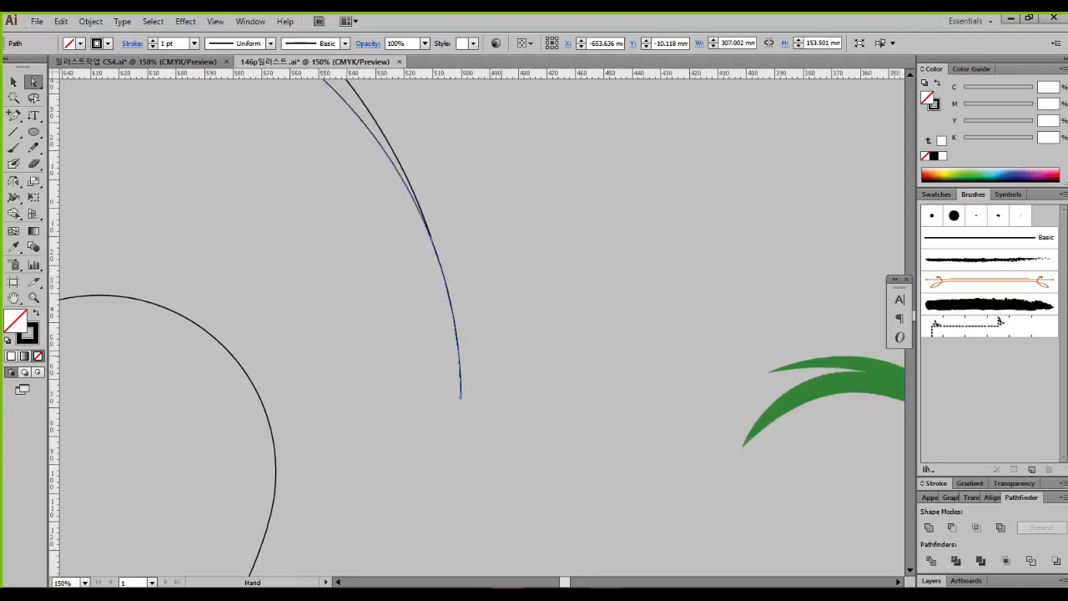
left_click_drag(506, 408, 407, 355)
key("Delete")
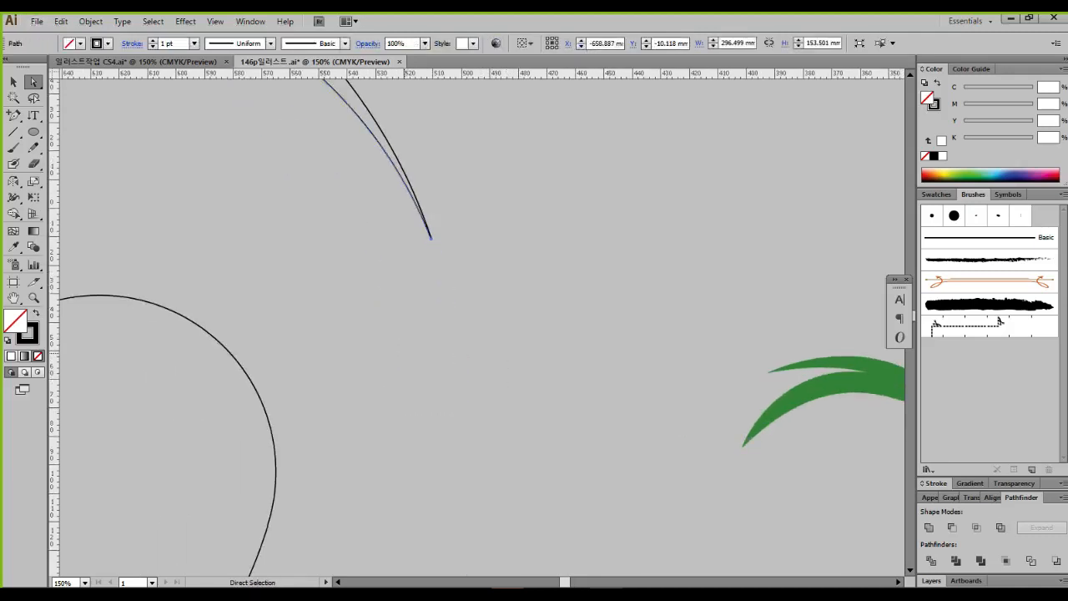
Step: Delete the inner circle's leftmost anchor point, cutting it back to the point added where it overlaps the small arc
left_click_drag(334, 359, 685, 324)
left_click_drag(333, 334, 662, 334)
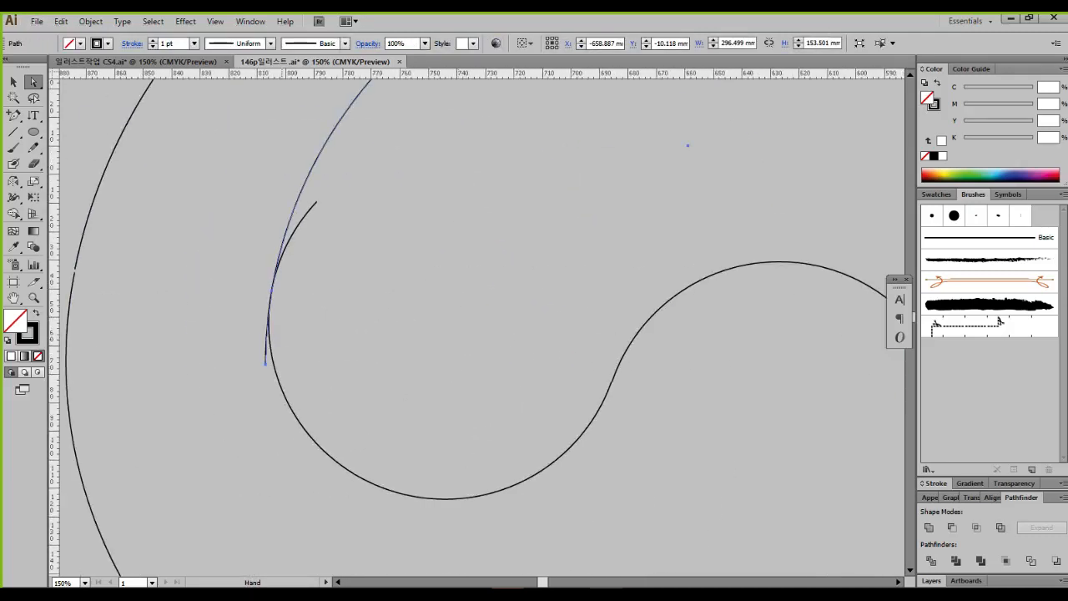
scroll(265, 353, "up", 2)
left_click_drag(264, 353, 279, 410)
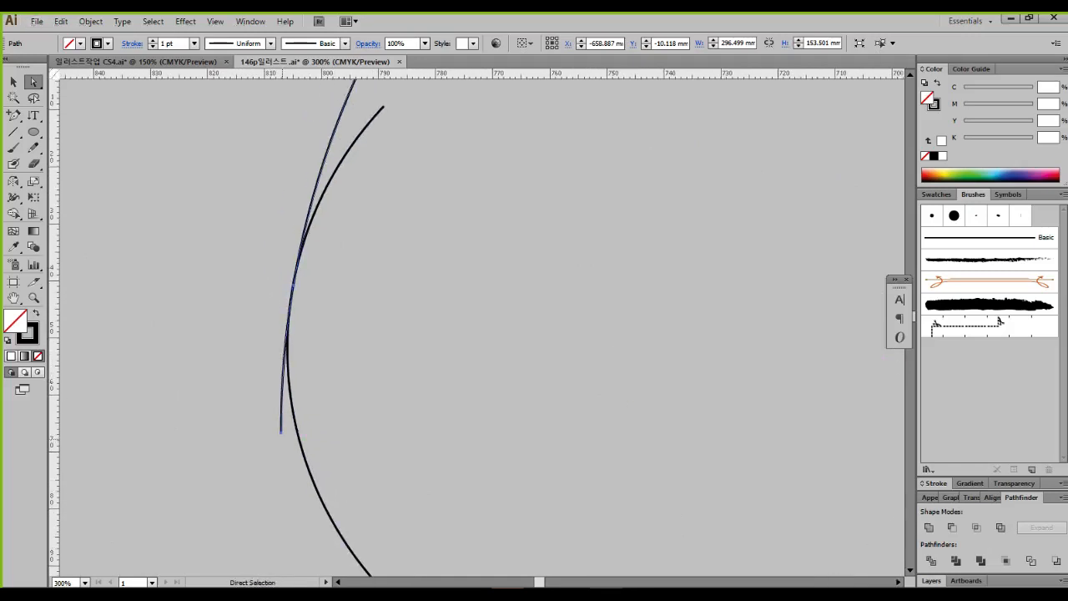
left_click(341, 244)
left_click_drag(288, 446, 256, 419)
key("Delete")
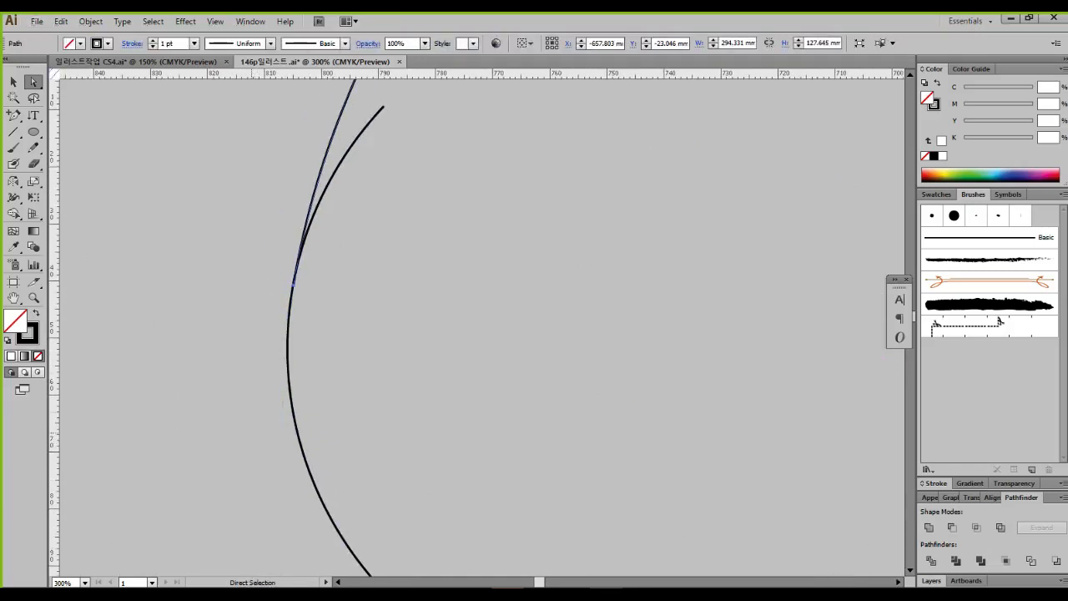
key("ctrl")
mouse_move(384, 108)
left_mouse_down()
mouse_move(306, 233)
mouse_move(283, 319)
mouse_move(280, 426)
mouse_move(324, 523)
left_mouse_up()
key("e")
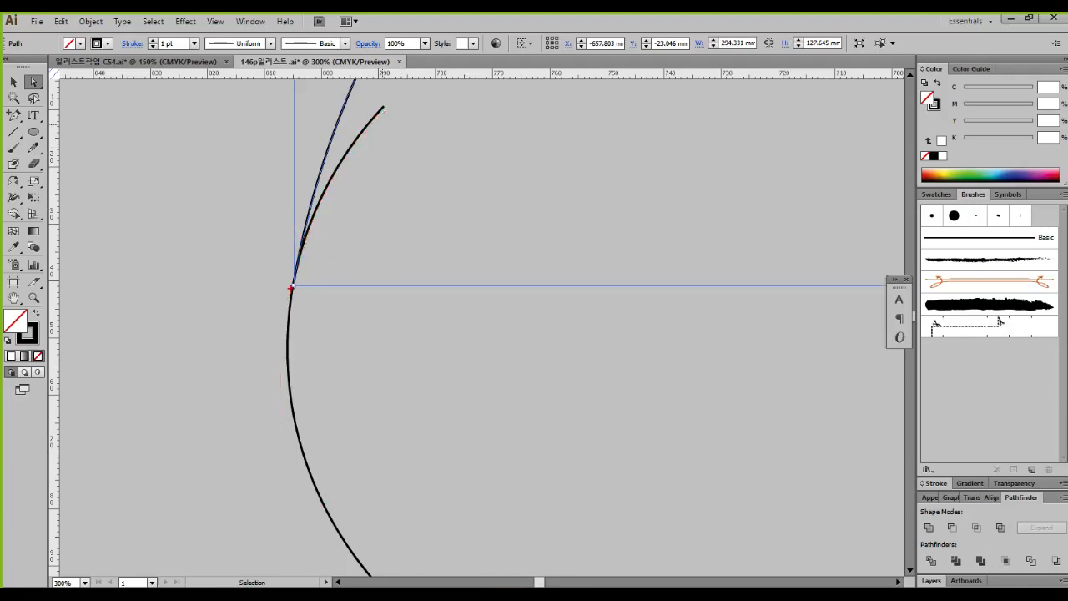
mouse_move(287, 284)
left_mouse_down()
mouse_move(317, 197)
mouse_move(358, 136)
mouse_move(397, 103)
left_mouse_up()
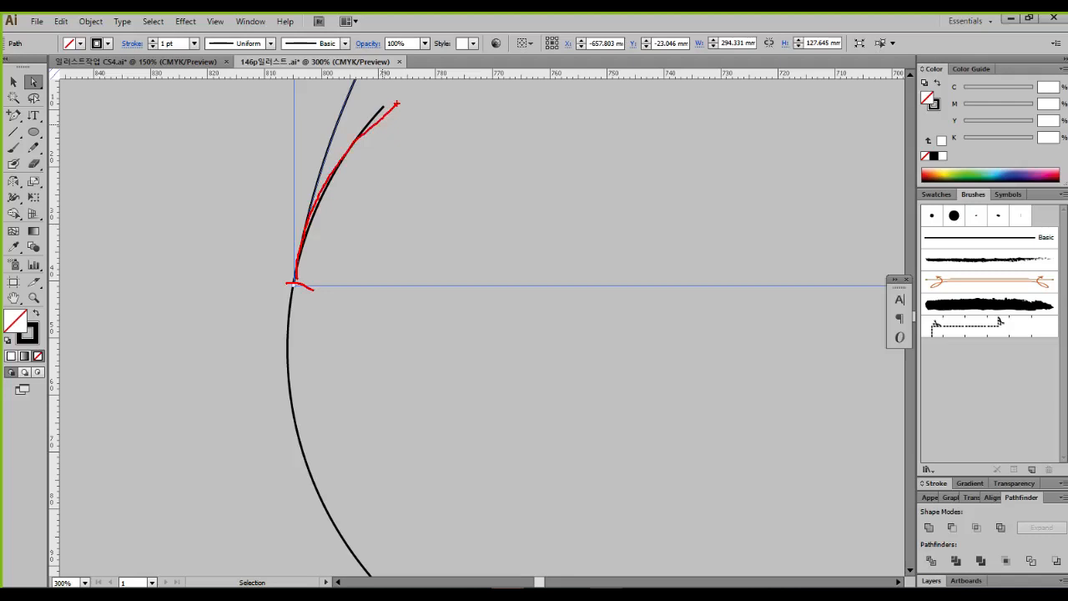
key("e")
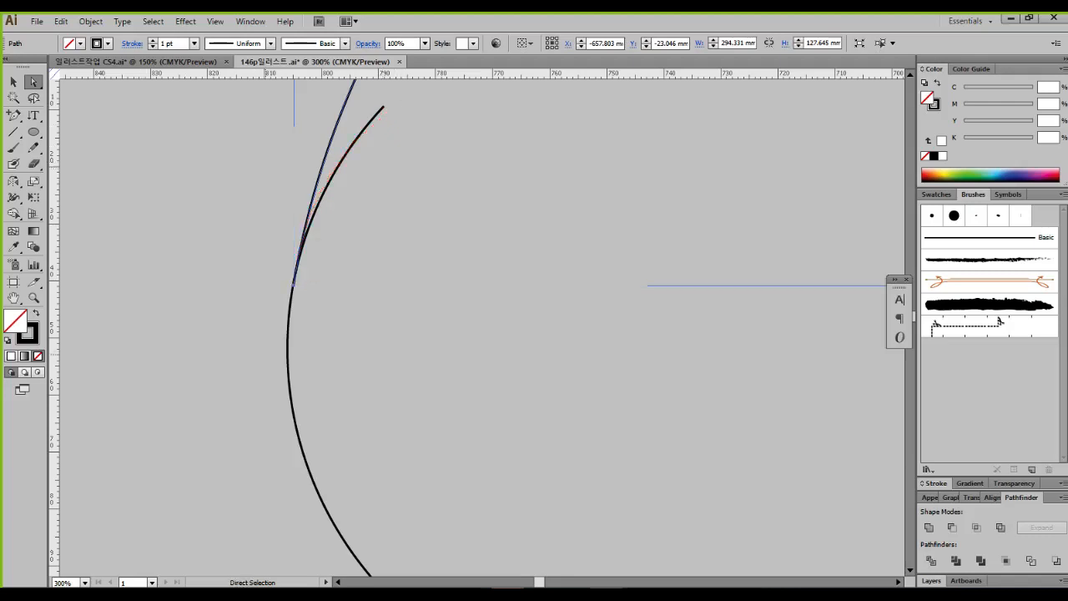
Step: Select the small lower arc and add an anchor point on its left side, at about X -806 mm, Y 51 mm
left_click(288, 350)
key("v")
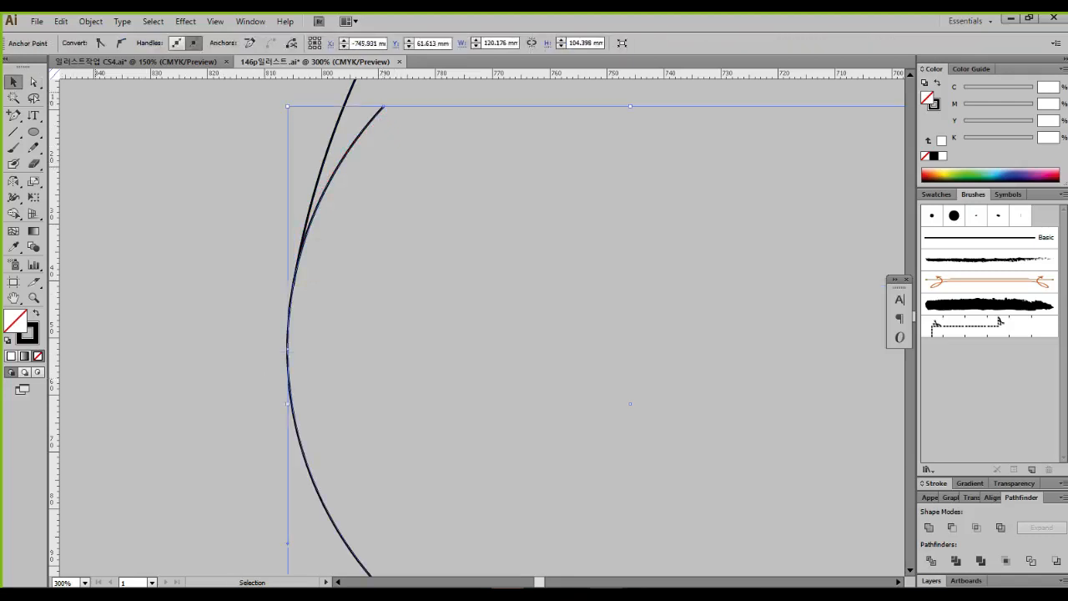
left_click_drag(231, 399, 319, 441)
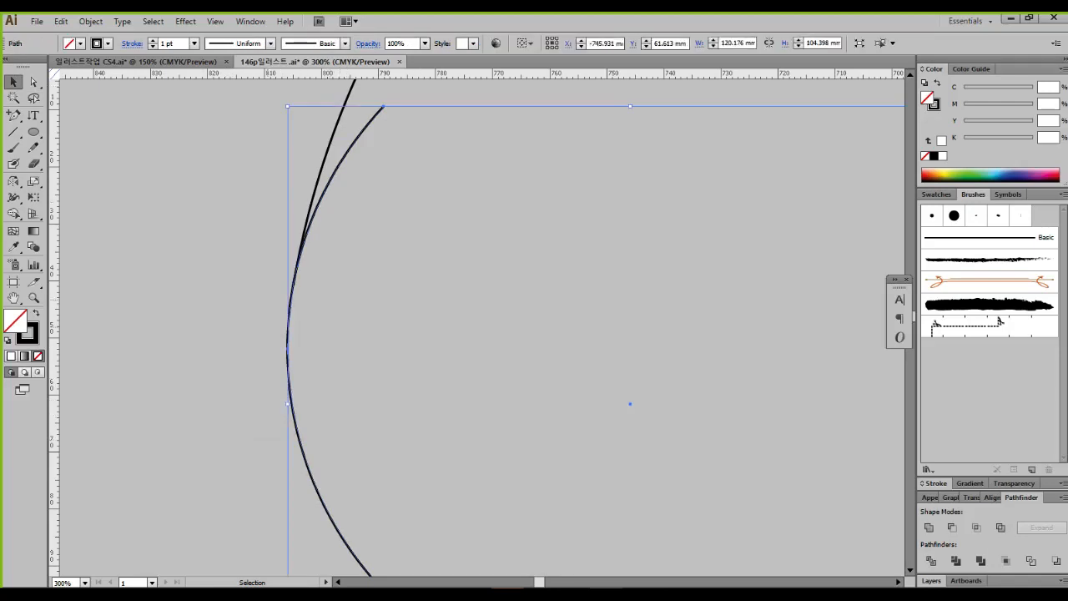
scroll(310, 223, "up", 2)
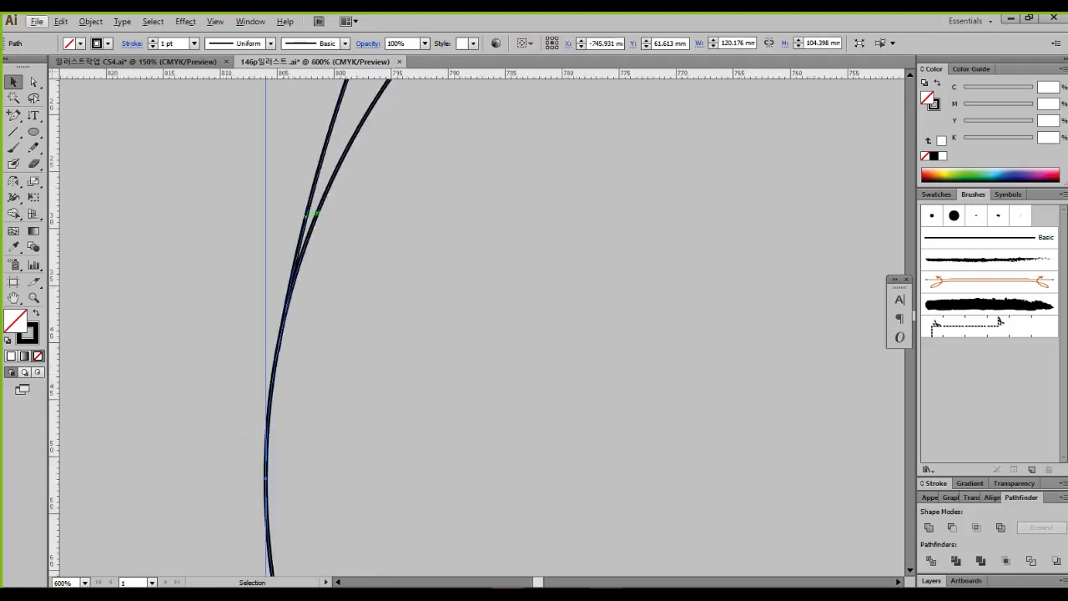
key("plus")
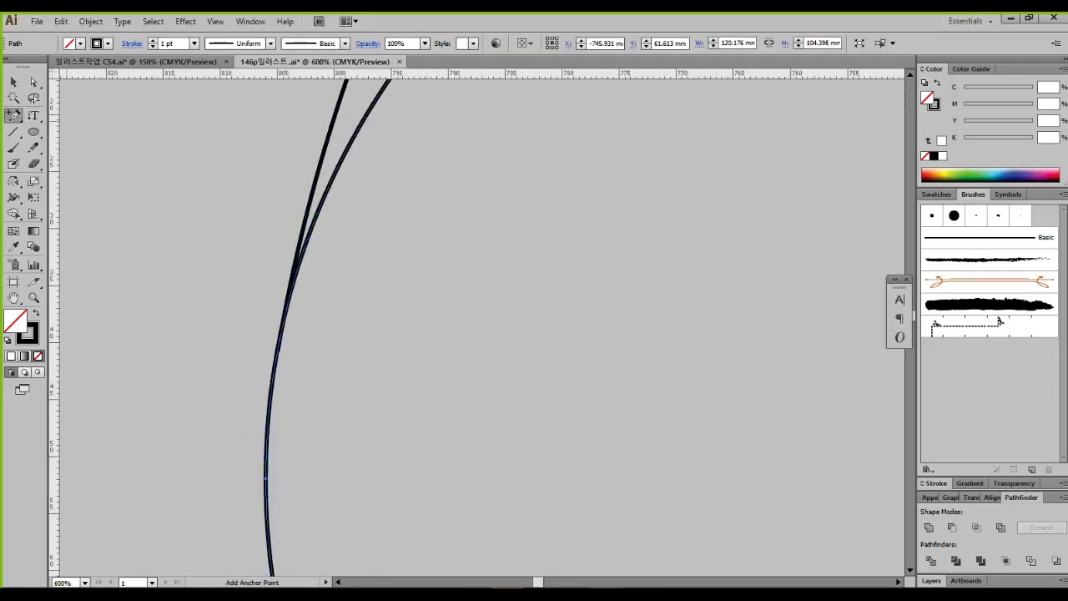
left_click(266, 470)
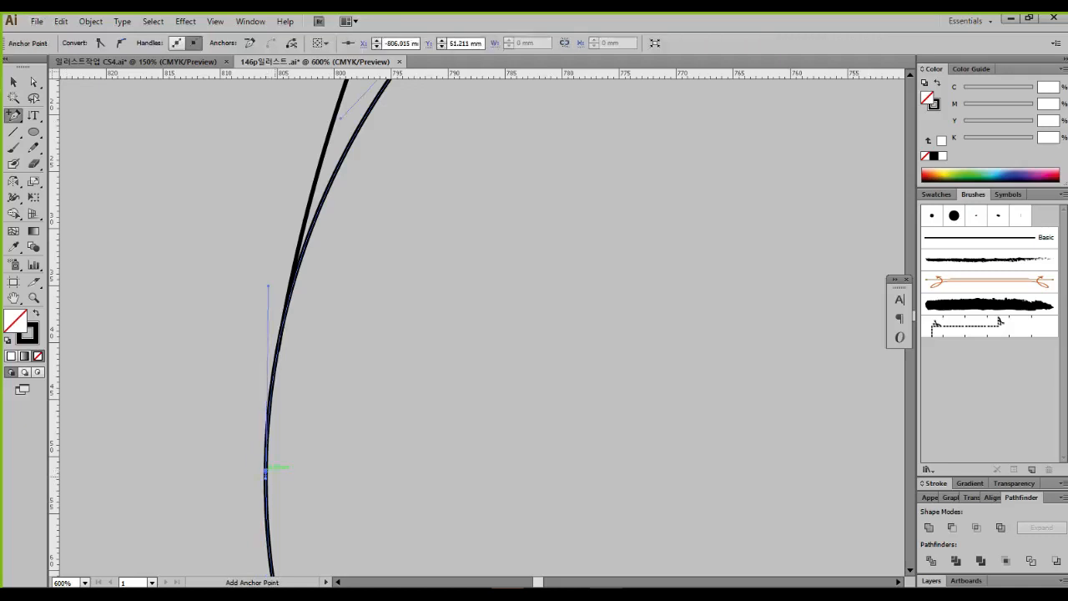
mouse_move(299, 395)
left_mouse_down()
mouse_move(250, 467)
mouse_move(267, 501)
left_mouse_up()
scroll(253, 468, "down", 2)
key("ctrl+2")
left_click_drag(320, 250, 363, 274)
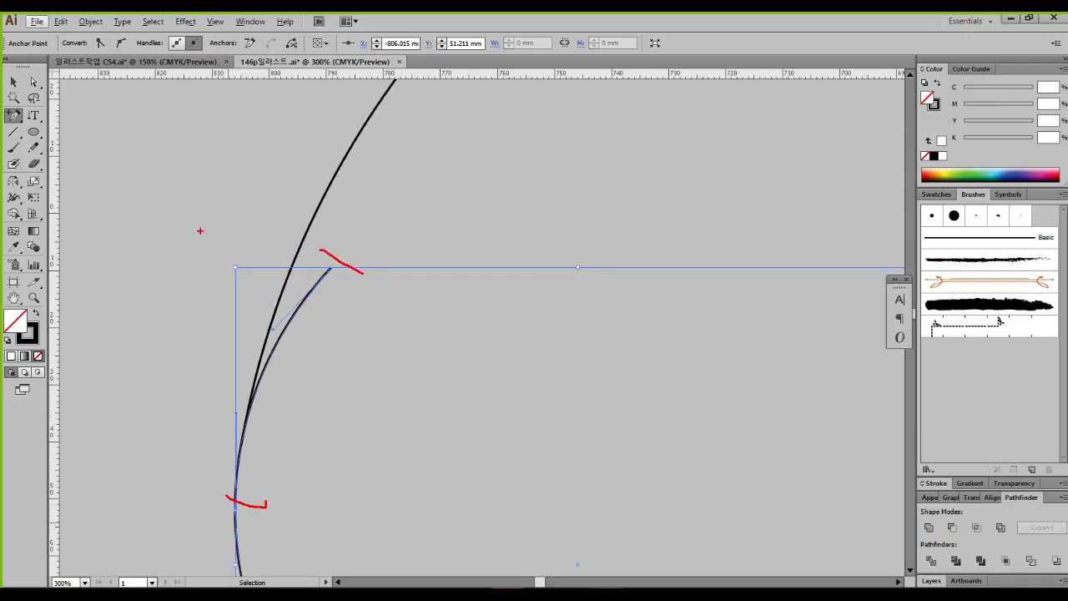
Step: Delete the small arc's upper end anchor point, cutting the arc back to the point added on its left side
key("Escape")
left_click(33, 81)
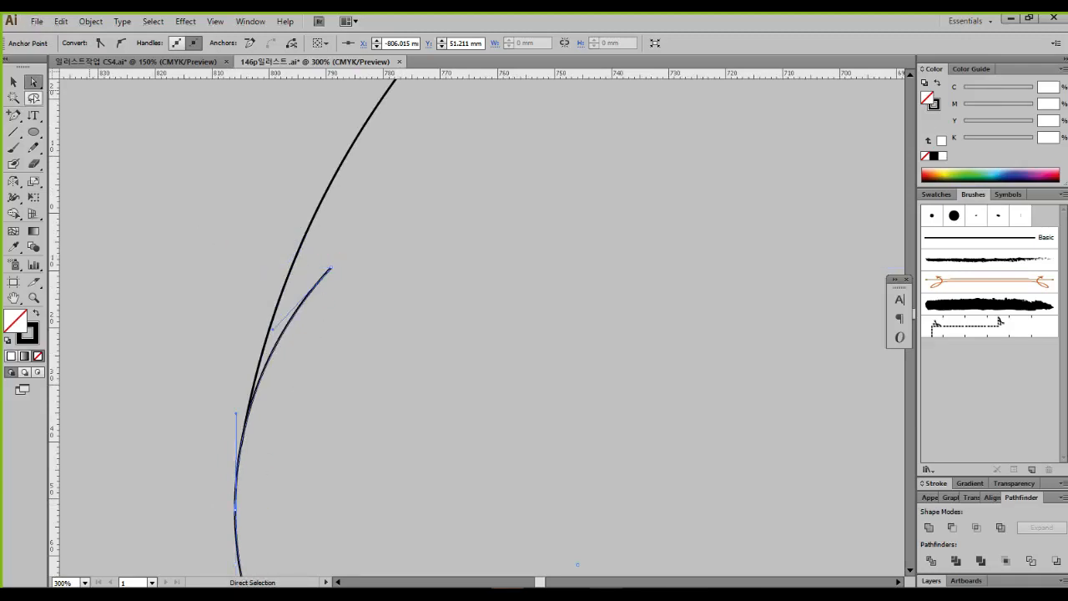
left_click(330, 268)
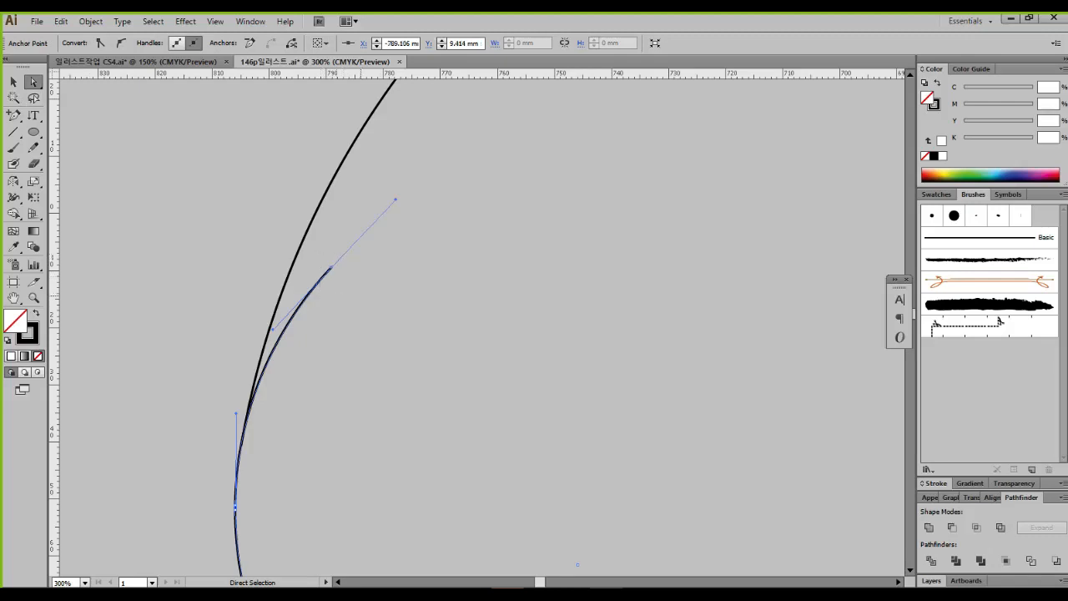
key("Delete")
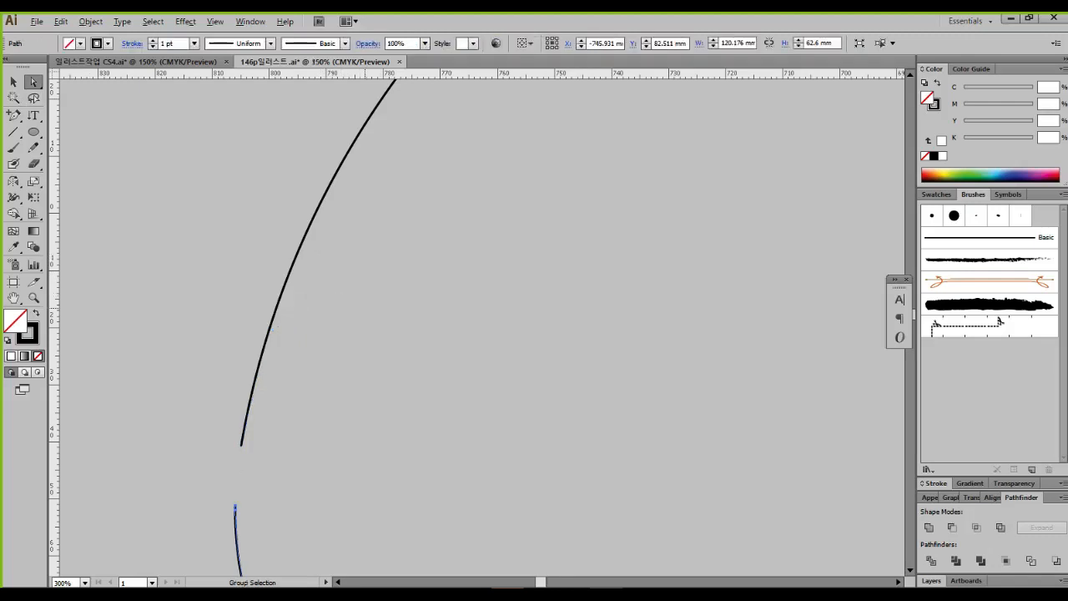
scroll(362, 302, "down", 4)
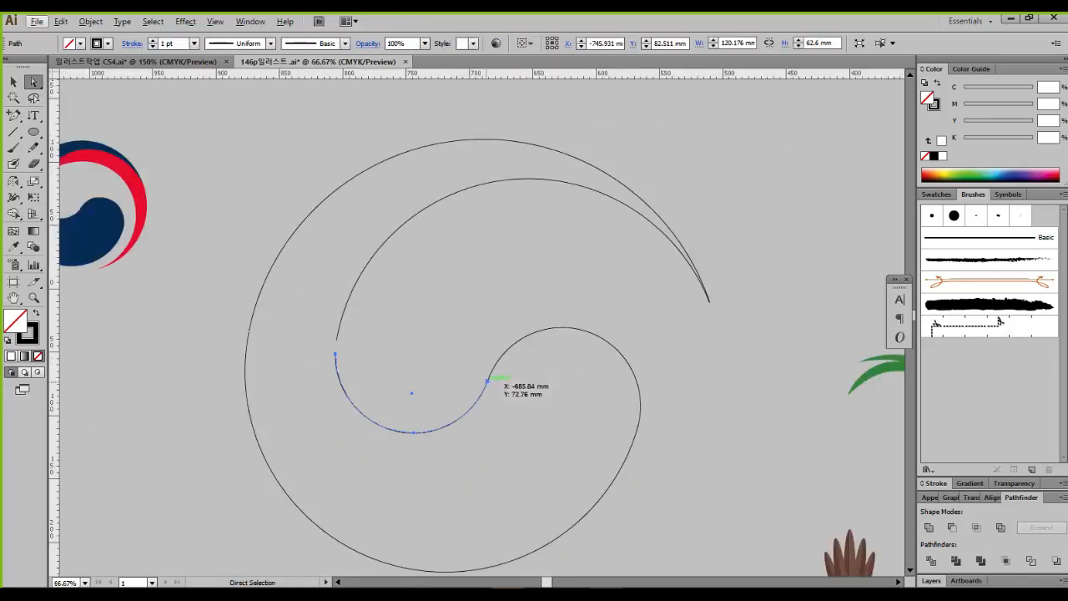
scroll(487, 381, "down", 1)
key("v")
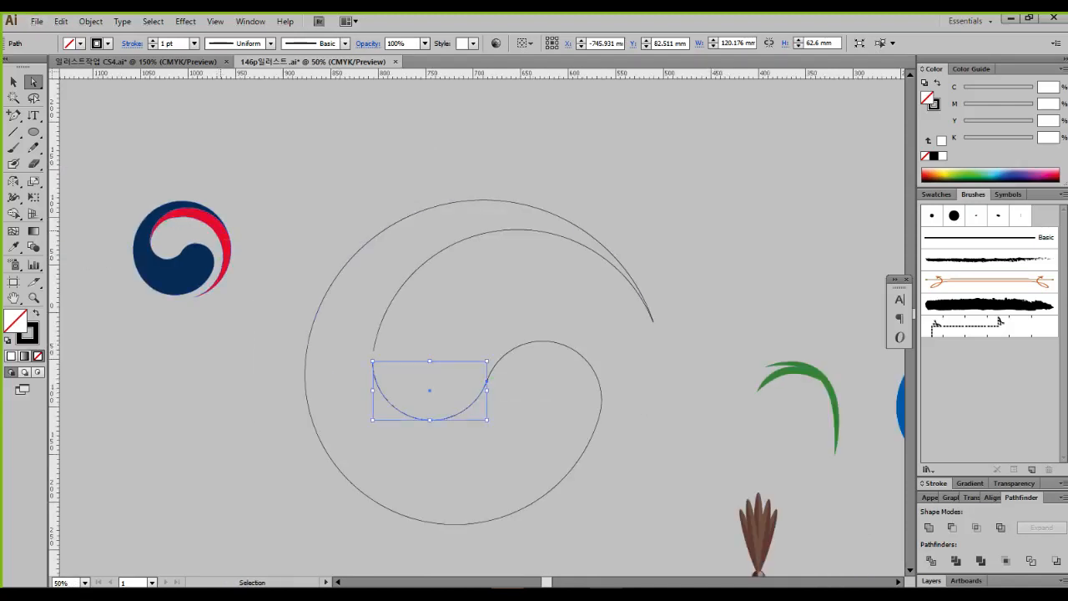
left_click(12, 80)
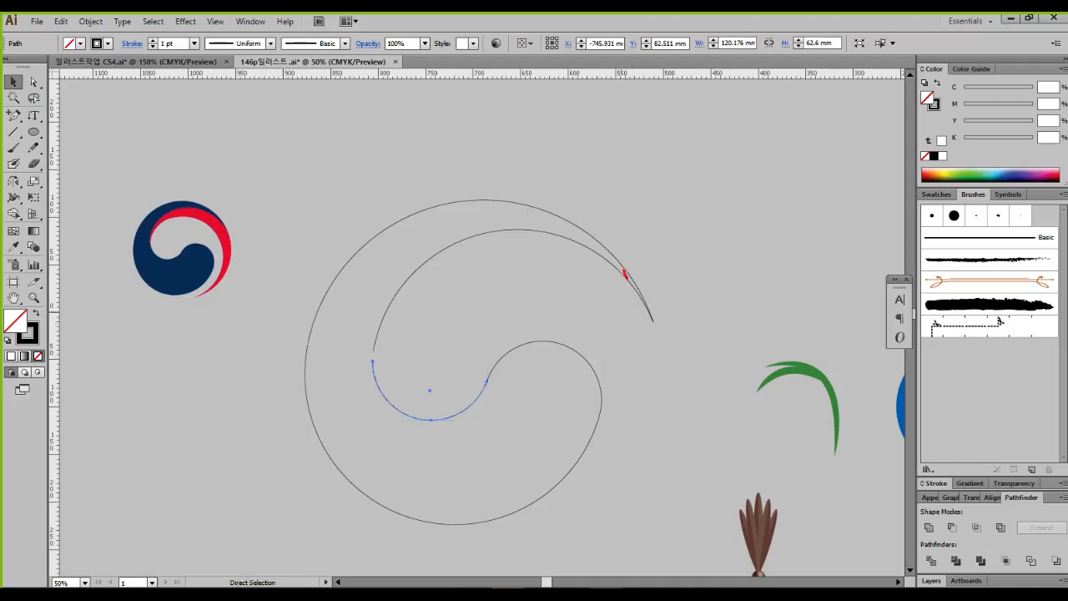
mouse_move(624, 273)
left_mouse_down()
mouse_move(495, 217)
mouse_move(411, 243)
mouse_move(345, 370)
mouse_move(435, 480)
mouse_move(545, 429)
mouse_move(563, 386)
left_mouse_up()
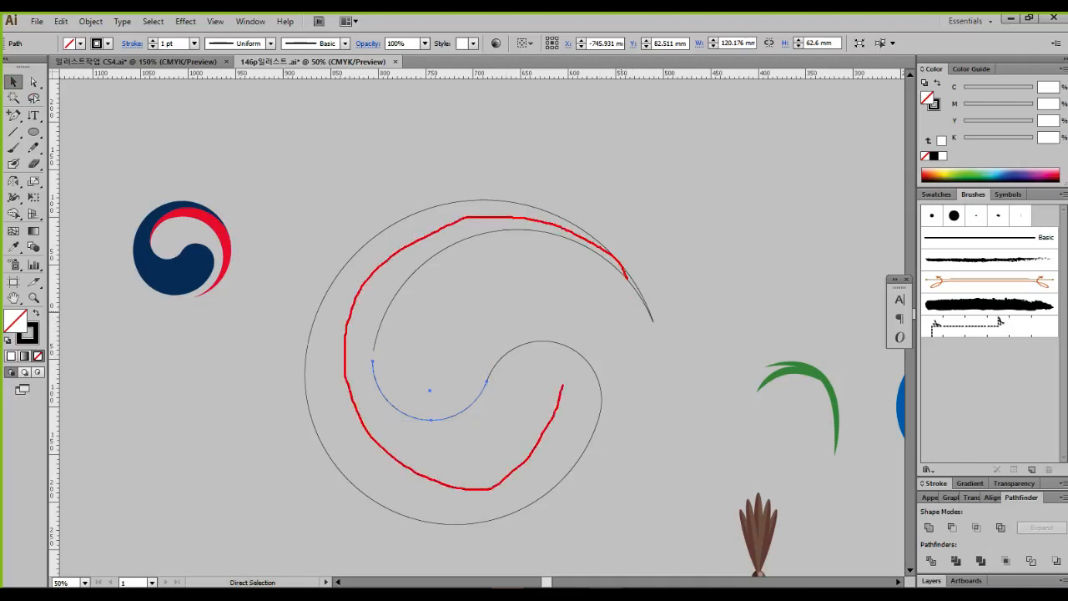
key("Escape")
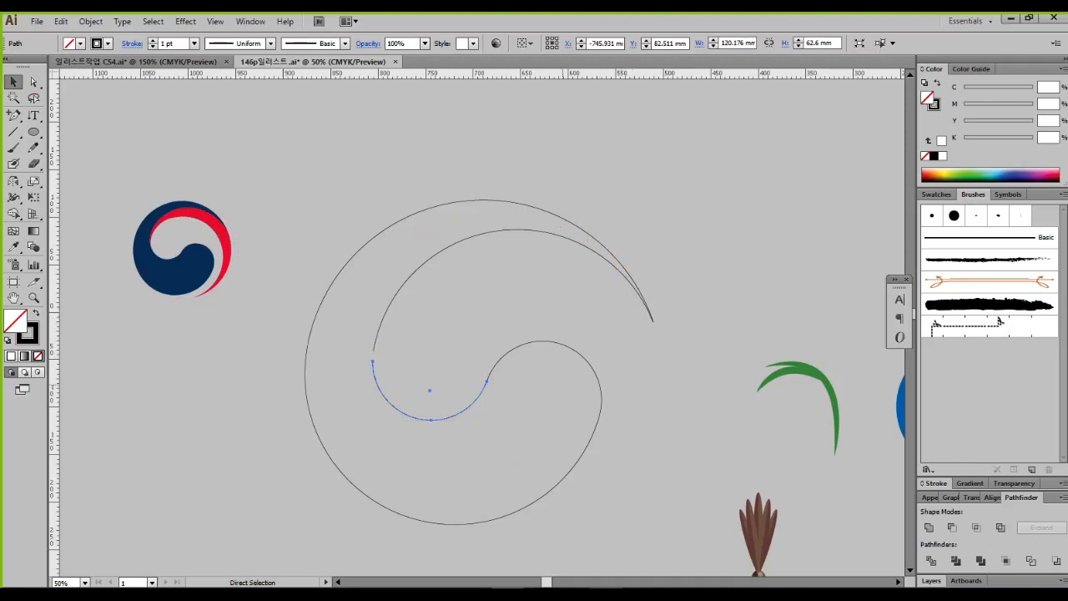
left_click(562, 386)
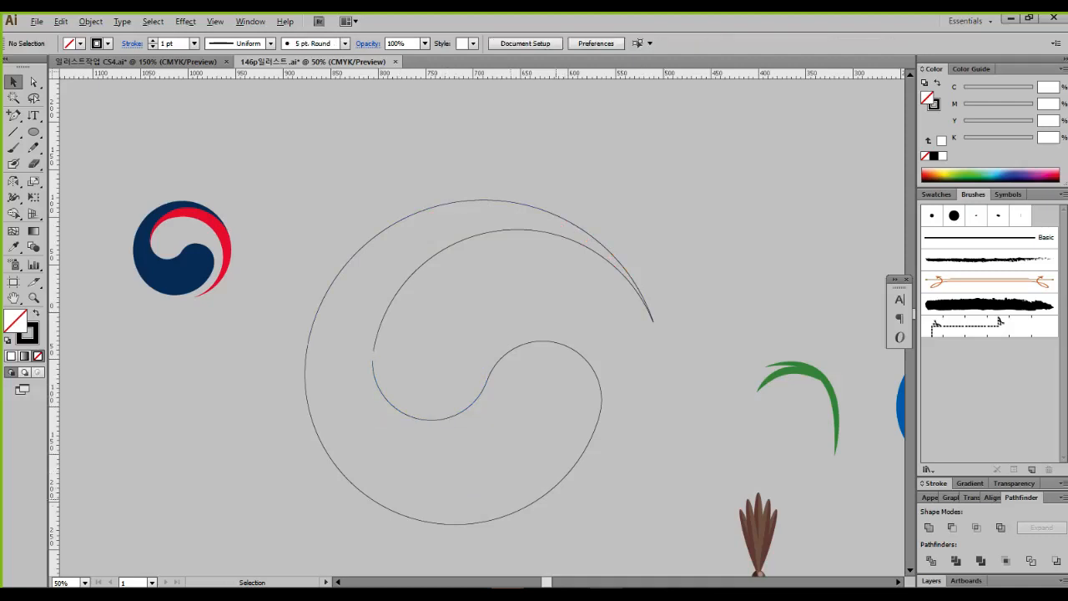
Step: Select the small convex arc on the right and examine where its ends meet the neighbouring arcs
scroll(568, 481, "up", 3)
left_click_drag(611, 114, 621, 210)
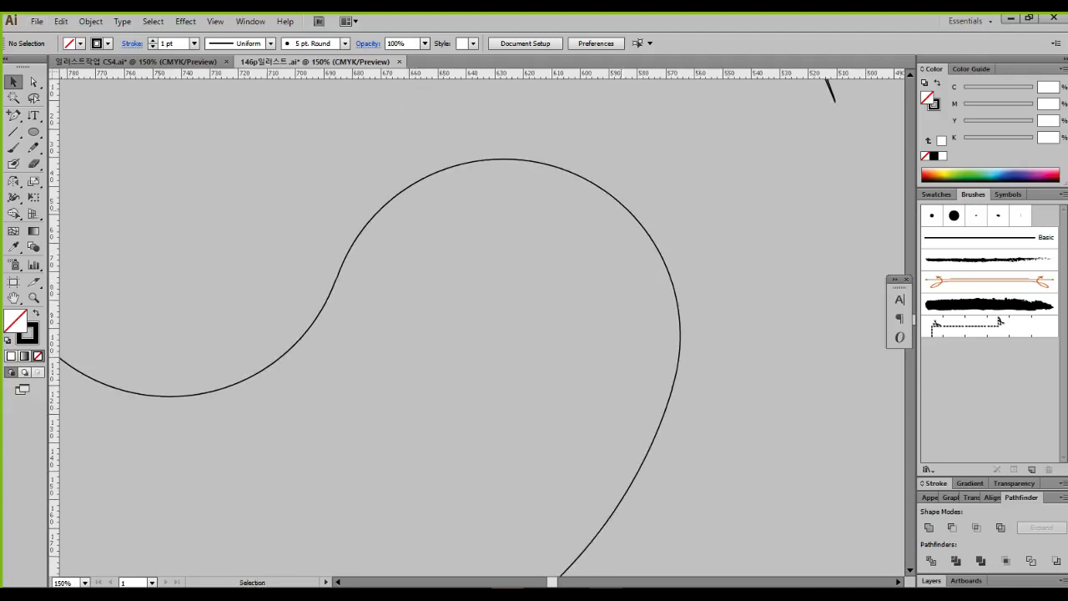
left_click_drag(543, 139, 593, 198)
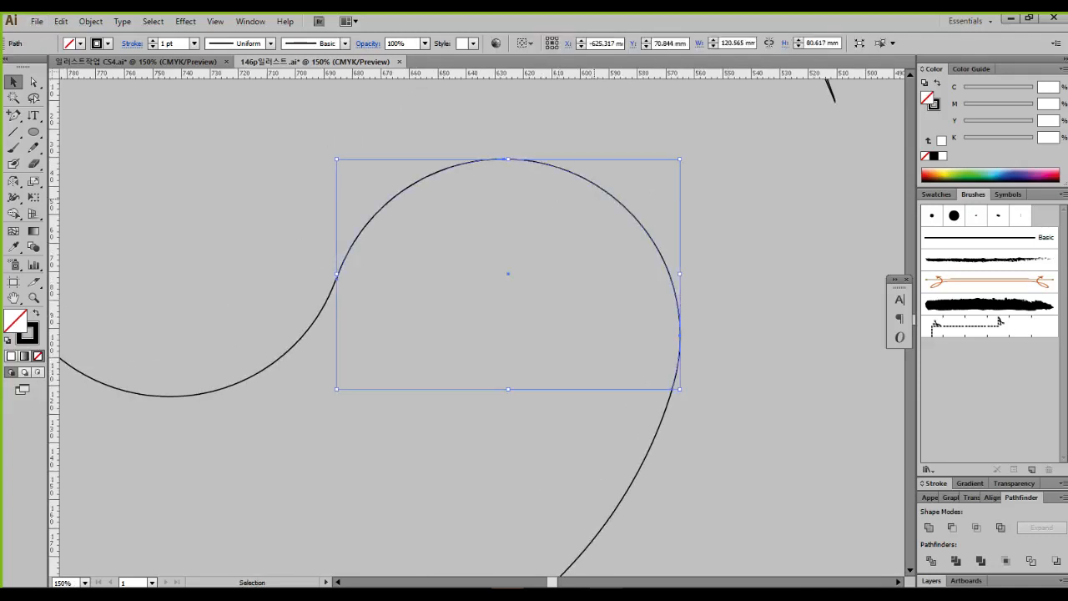
key("a")
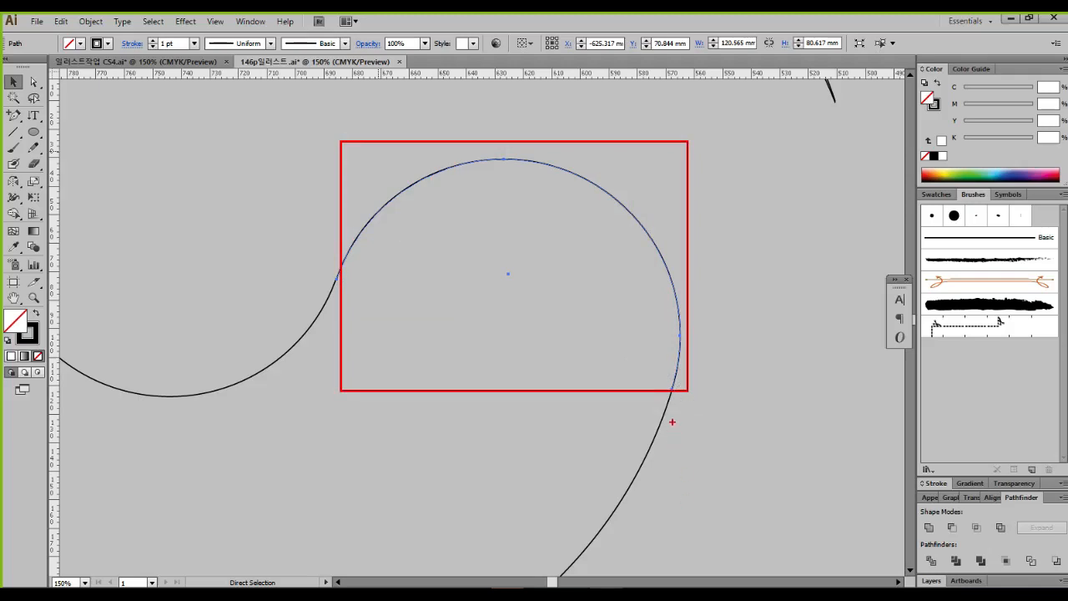
left_click_drag(667, 409, 619, 503)
left_click_drag(334, 288, 264, 367)
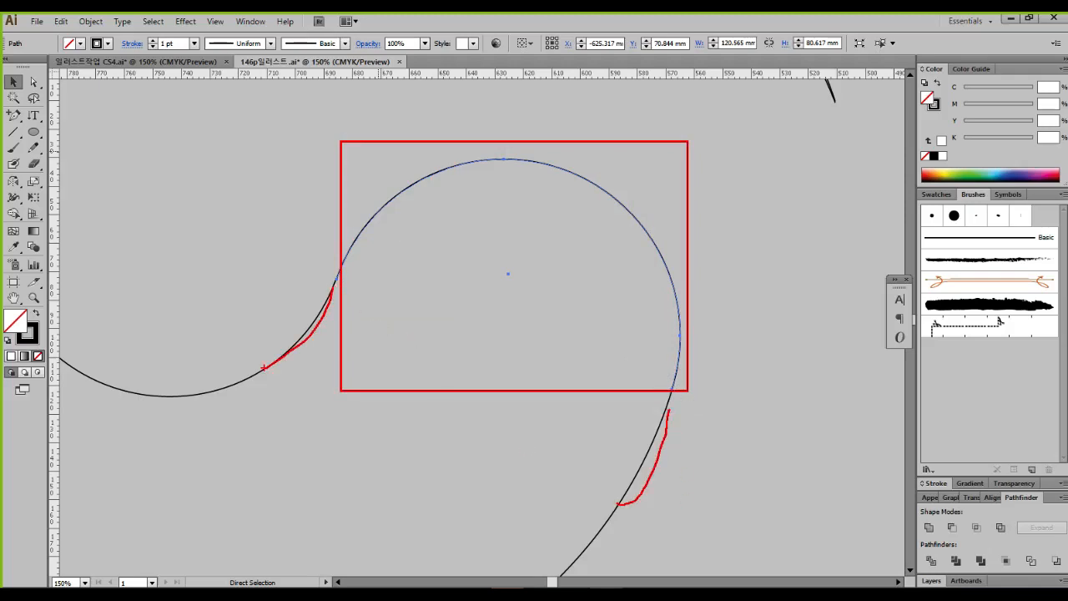
key("Escape")
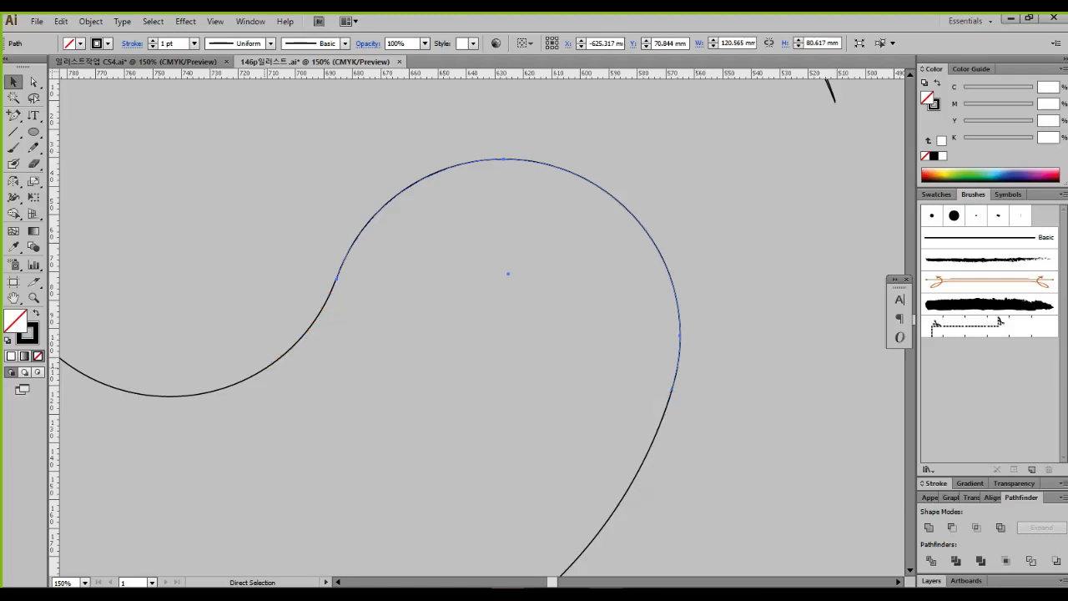
key("v")
scroll(501, 439, "down", 3)
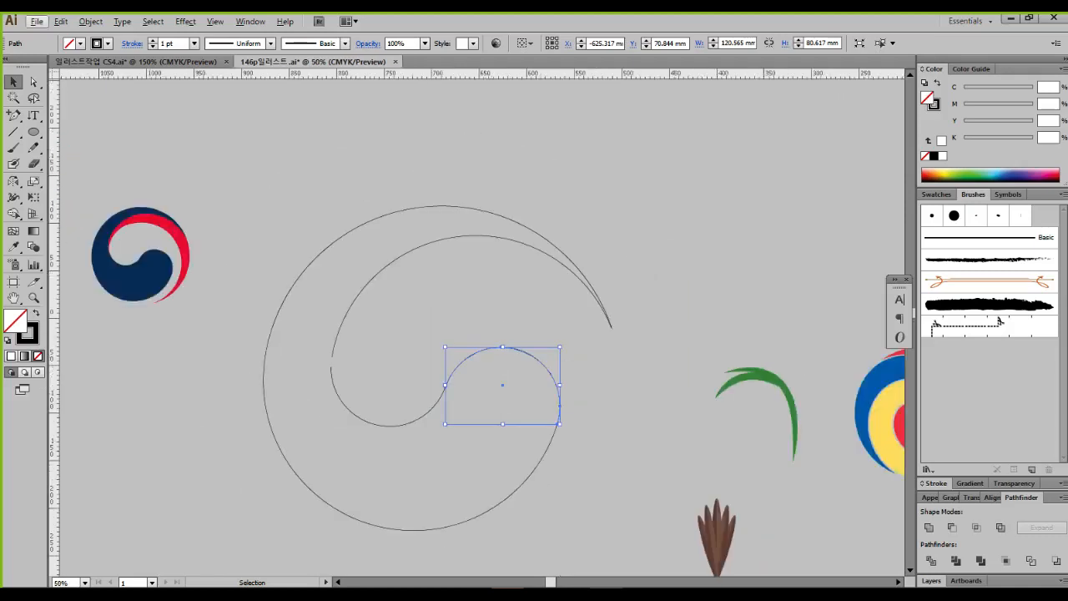
Step: In an empty area beyond the reference emblem, draw a slanted Pen line from about X -1307 mm, Y 23 mm to X -1325 mm, Y 140 mm
left_click_drag(350, 434, 852, 365)
scroll(460, 364, "up", 1)
scroll(469, 357, "up", 1)
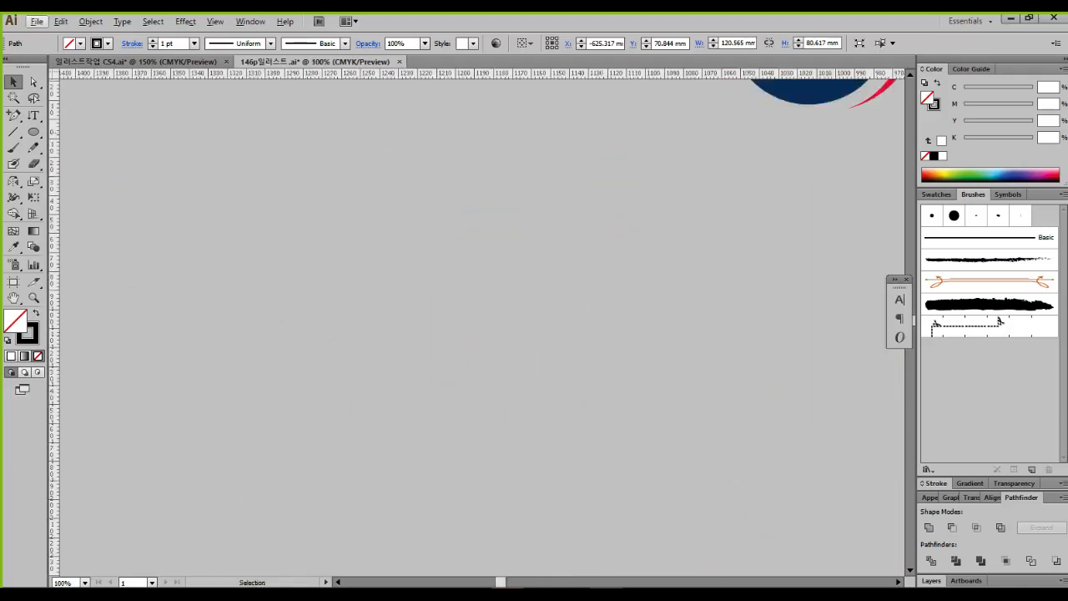
left_click(13, 115)
left_click_drag(13, 115, 62, 112)
left_click(251, 182)
left_click(218, 406)
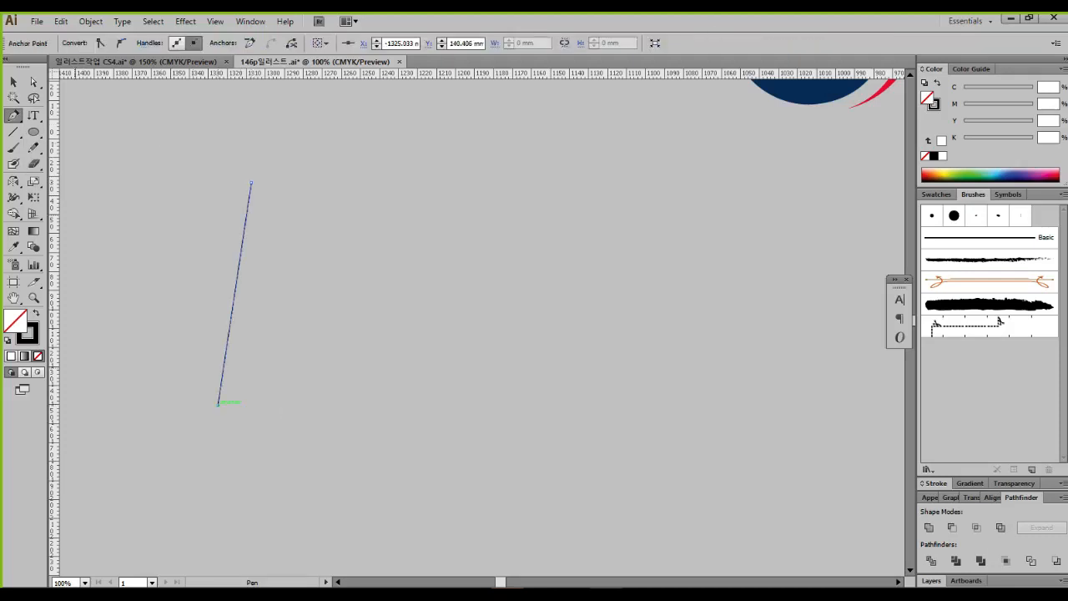
left_click(13, 82)
left_click(442, 240)
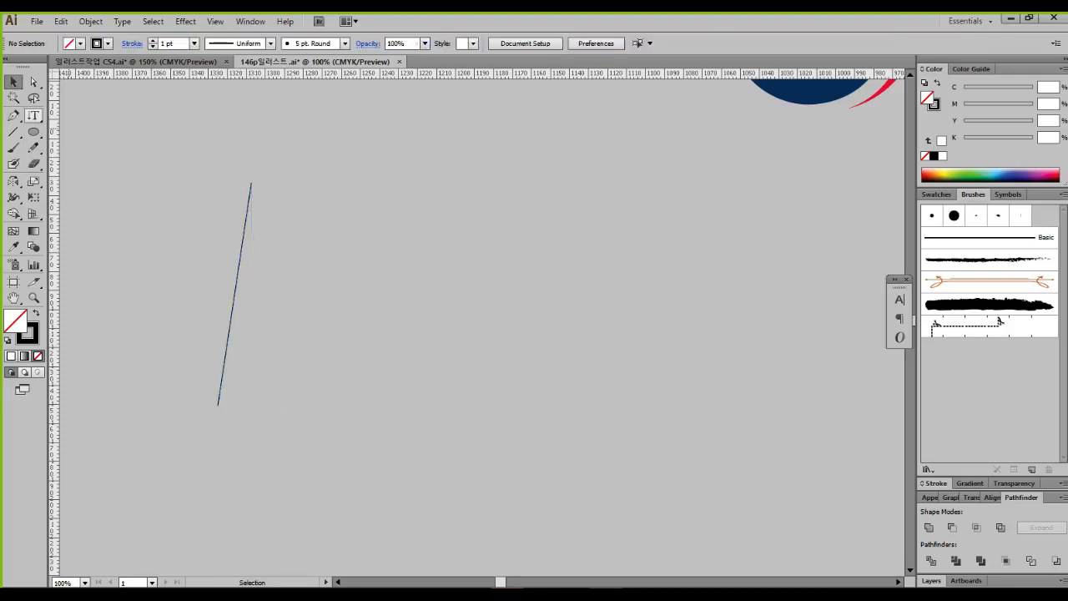
Step: Draw a second, separate Pen line opposite the first, from about X -1198 mm, Y 27 mm to X -1178 mm, Y 120 mm
left_click(14, 115)
left_click(460, 191)
left_click(499, 365)
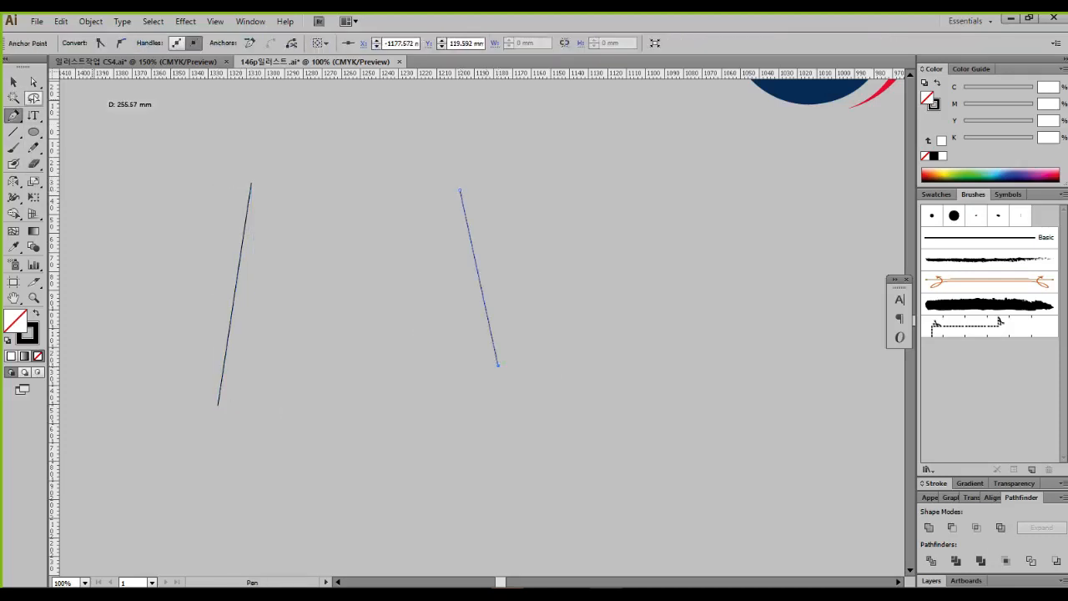
left_click(13, 82)
Step: Select both slanted lines and connect their upper end points with a straight Pen segment
left_click_drag(185, 253, 632, 378)
key("a")
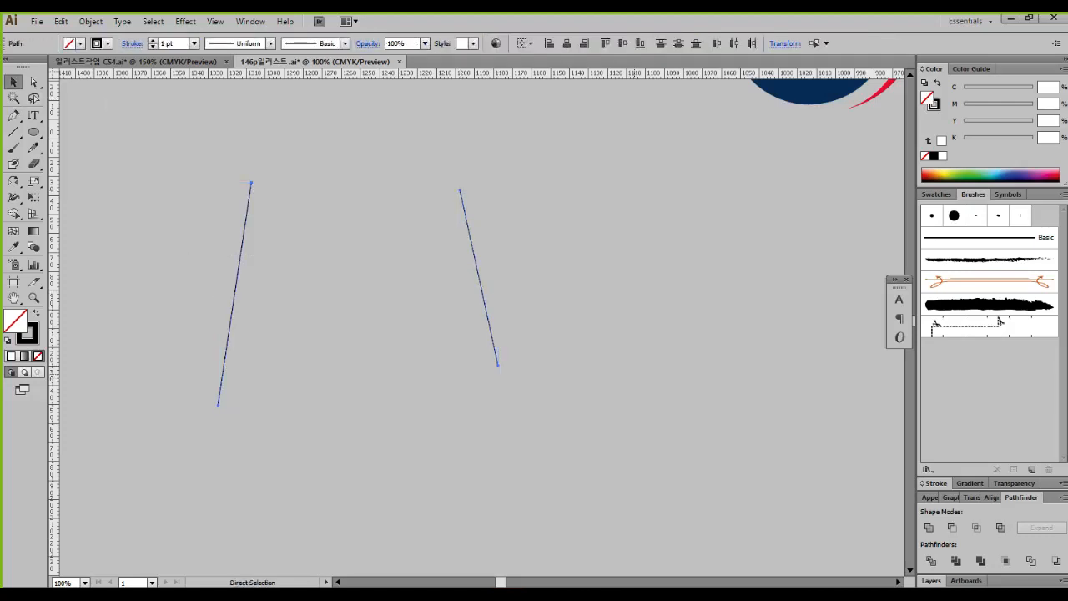
left_click_drag(251, 182, 457, 191)
key("Escape")
scroll(329, 235, "up", 2)
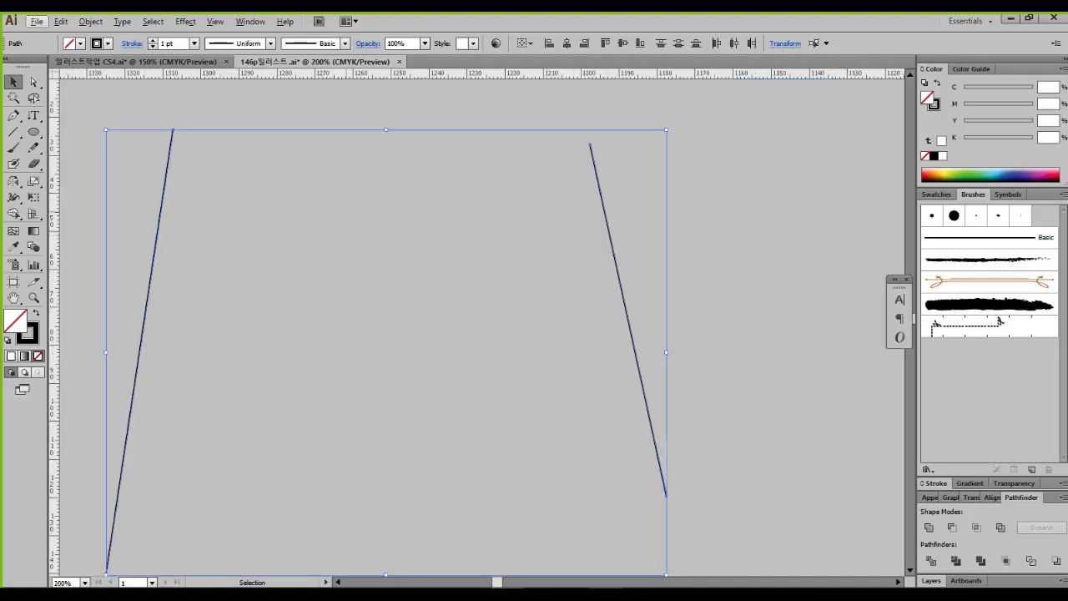
left_click_drag(328, 235, 421, 310)
key("p")
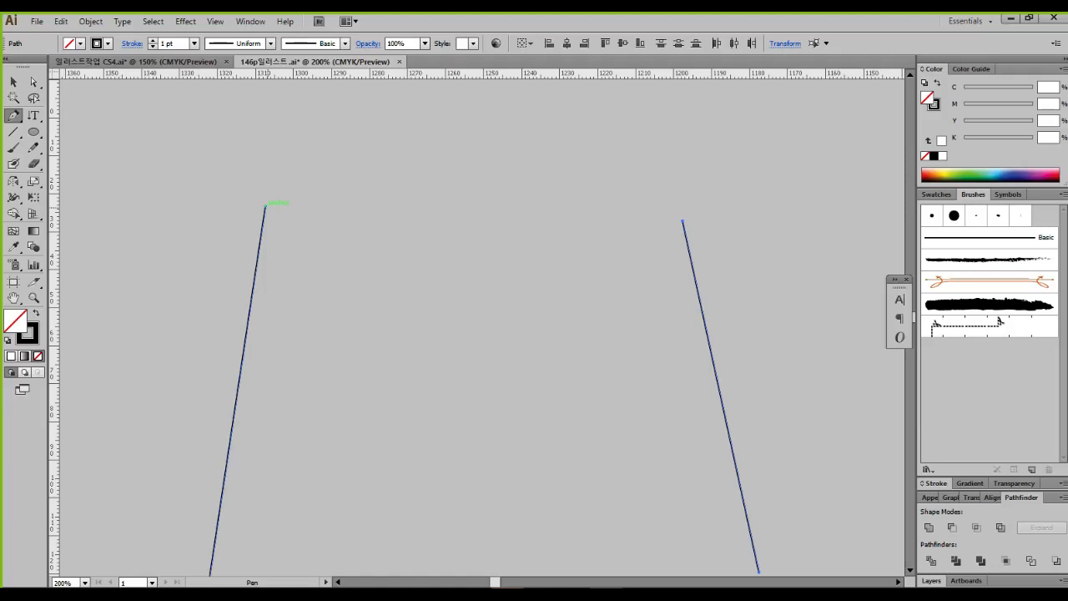
left_click(266, 206)
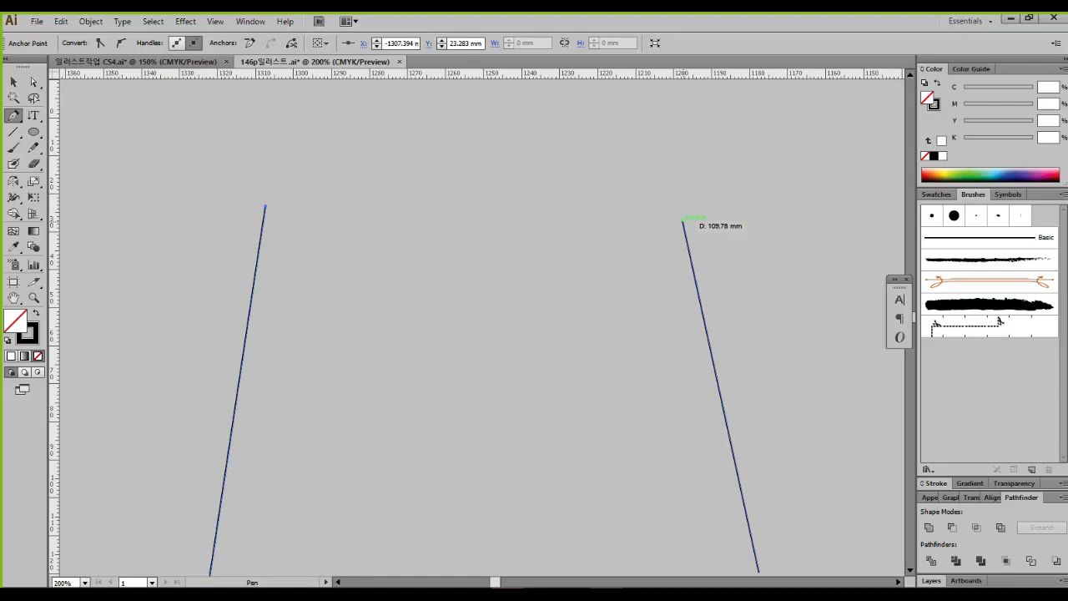
key("ctrl+2")
mouse_move(411, 315)
left_mouse_down()
mouse_move(440, 336)
mouse_move(451, 335)
mouse_move(425, 325)
mouse_move(465, 327)
left_mouse_up()
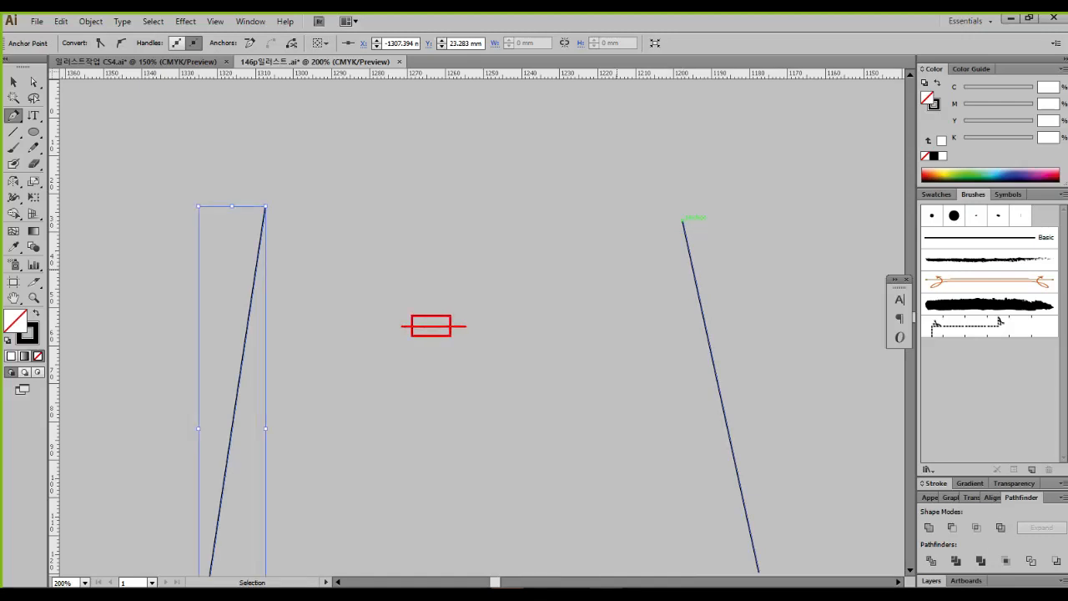
key("Escape")
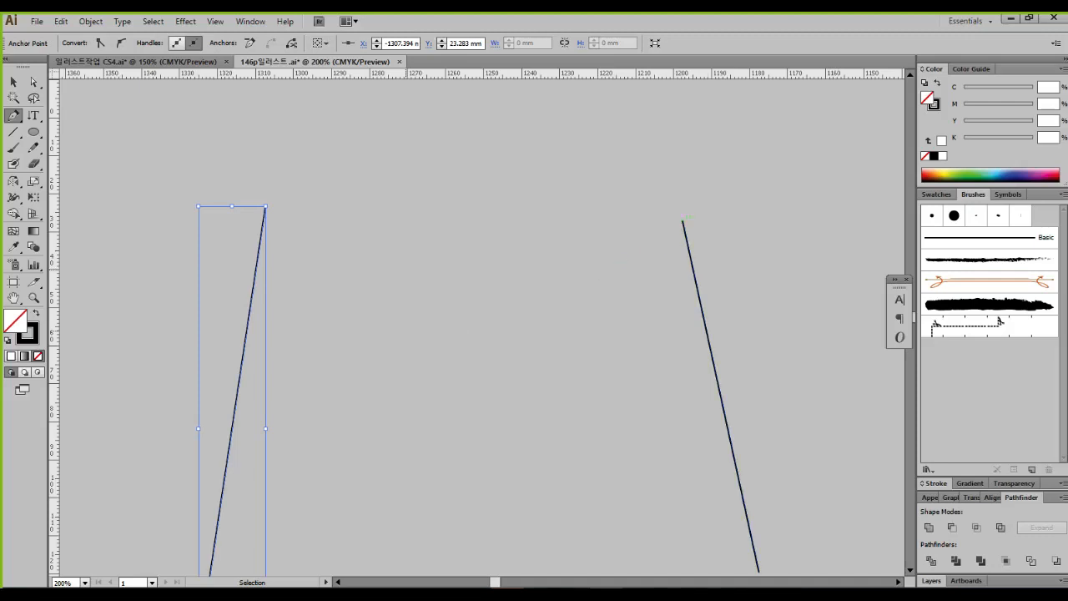
left_click(684, 221)
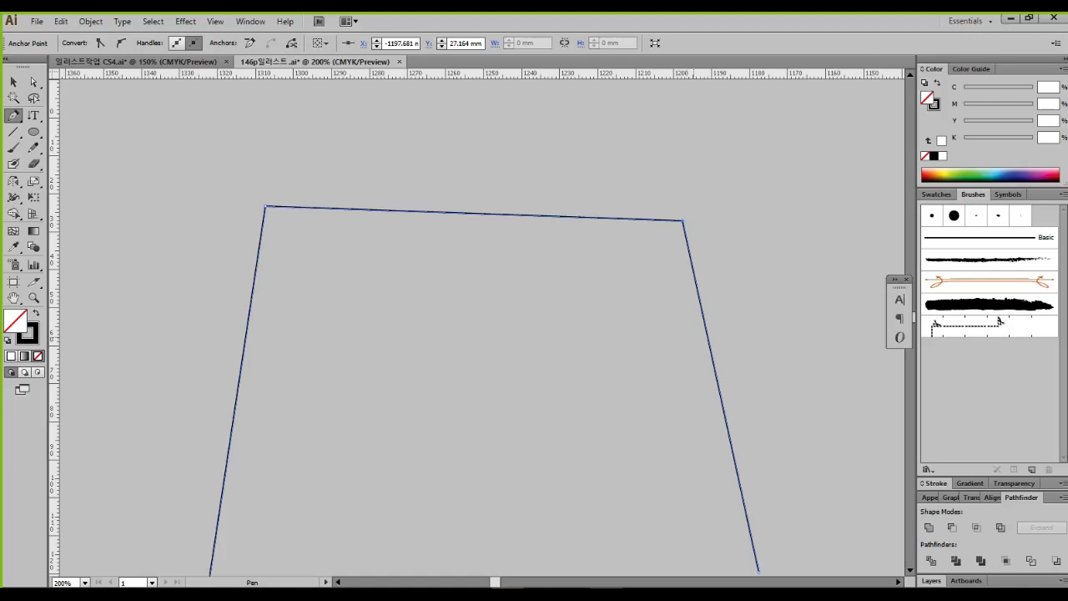
Step: Close the practice shape by connecting the two lower end points with a straight Pen segment, and select the resulting path
left_click_drag(685, 338, 646, 116)
left_click(13, 82)
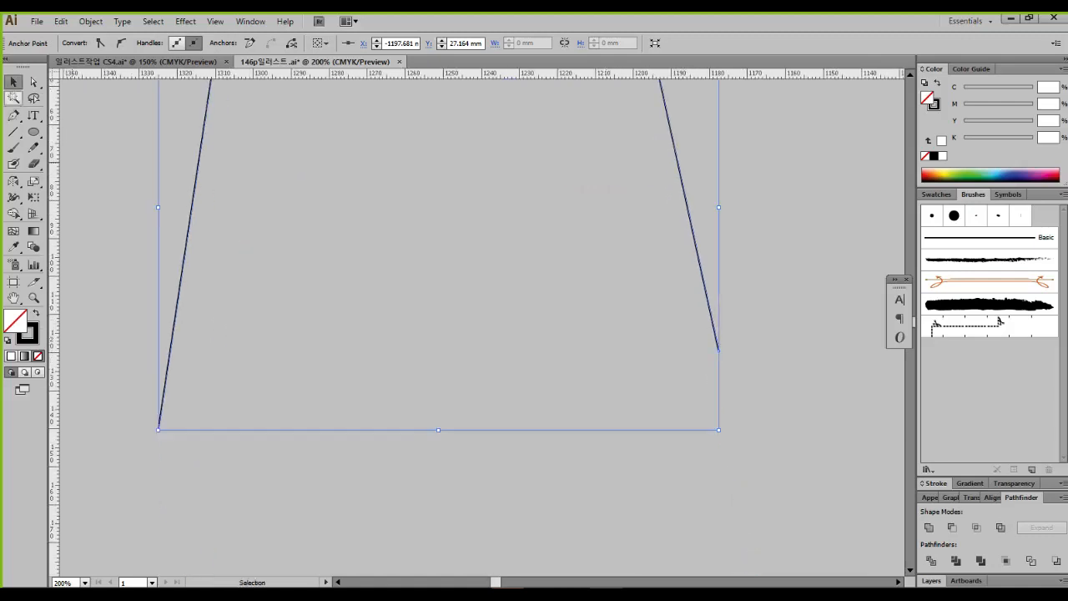
left_click(14, 115)
key("ctrl+2")
left_click_drag(178, 437, 154, 444)
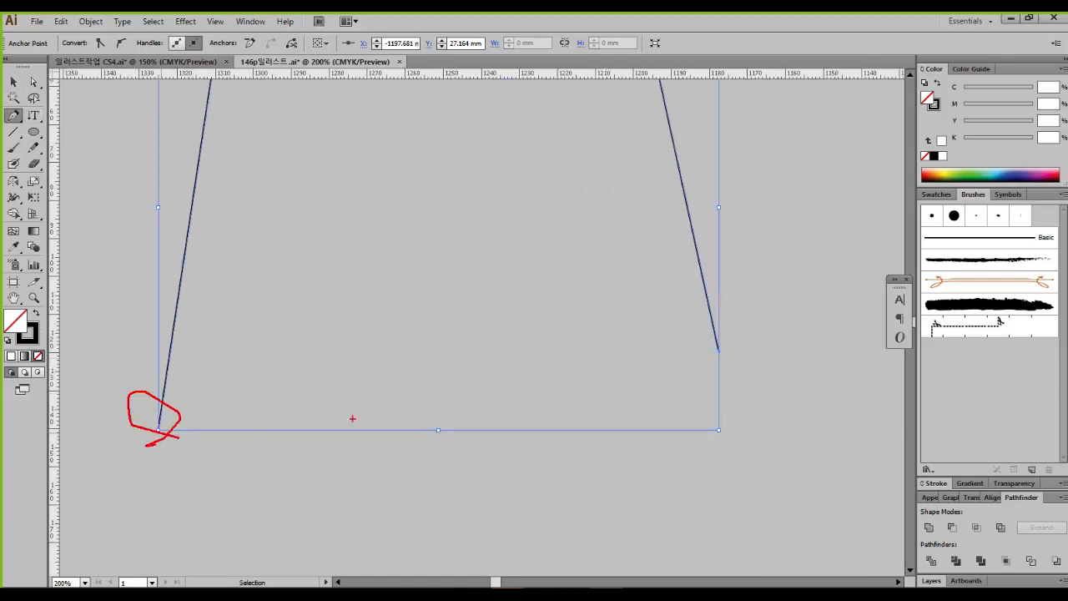
mouse_move(749, 362)
left_mouse_down()
mouse_move(689, 366)
mouse_move(736, 388)
left_mouse_up()
key("Escape")
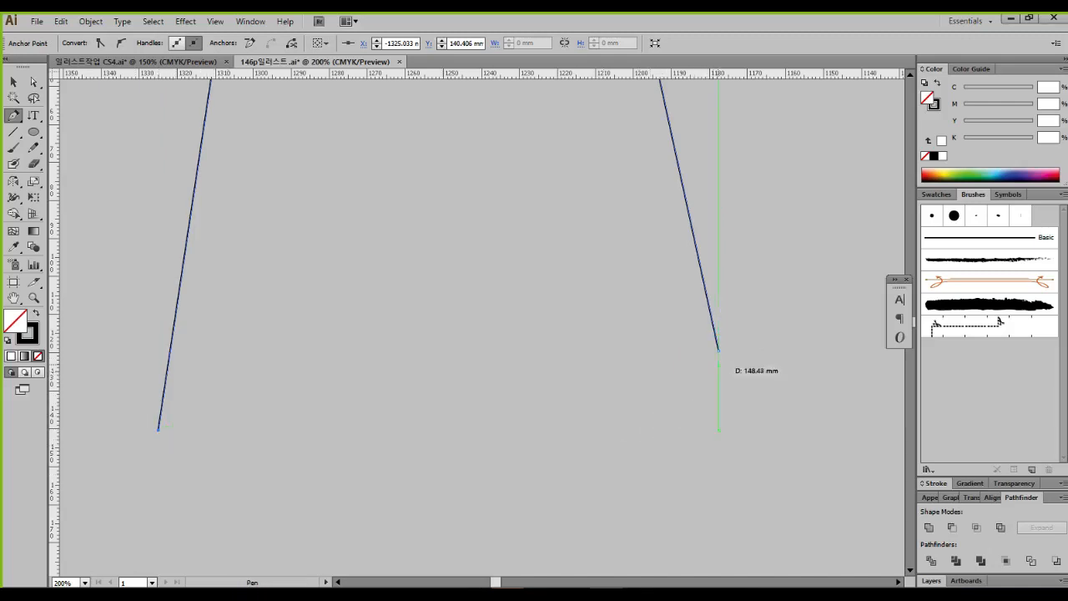
left_click(718, 351)
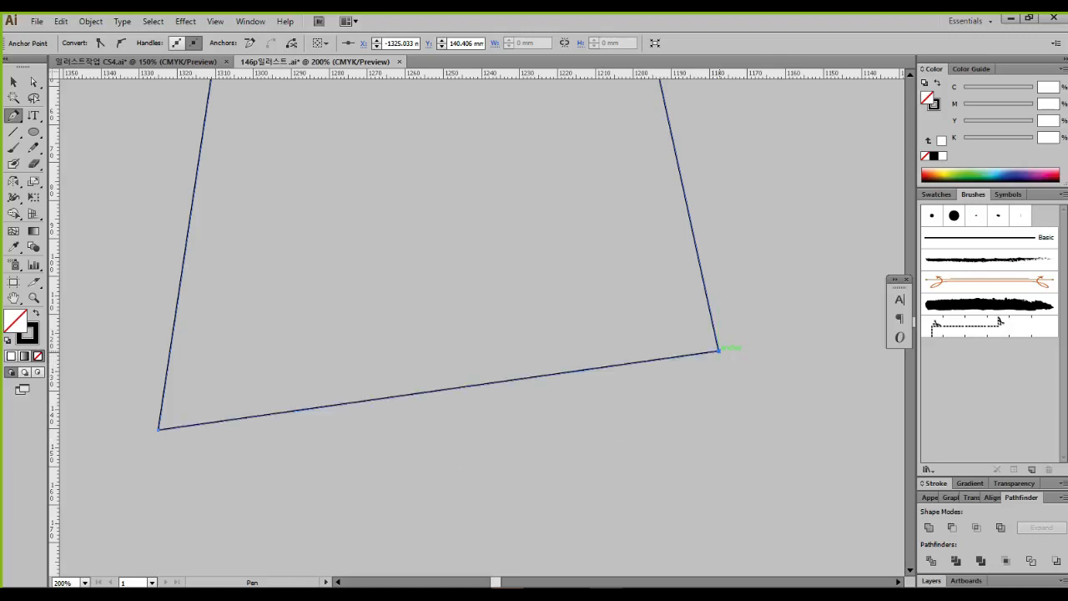
scroll(494, 357, "down", 3)
key("ctrl+plus")
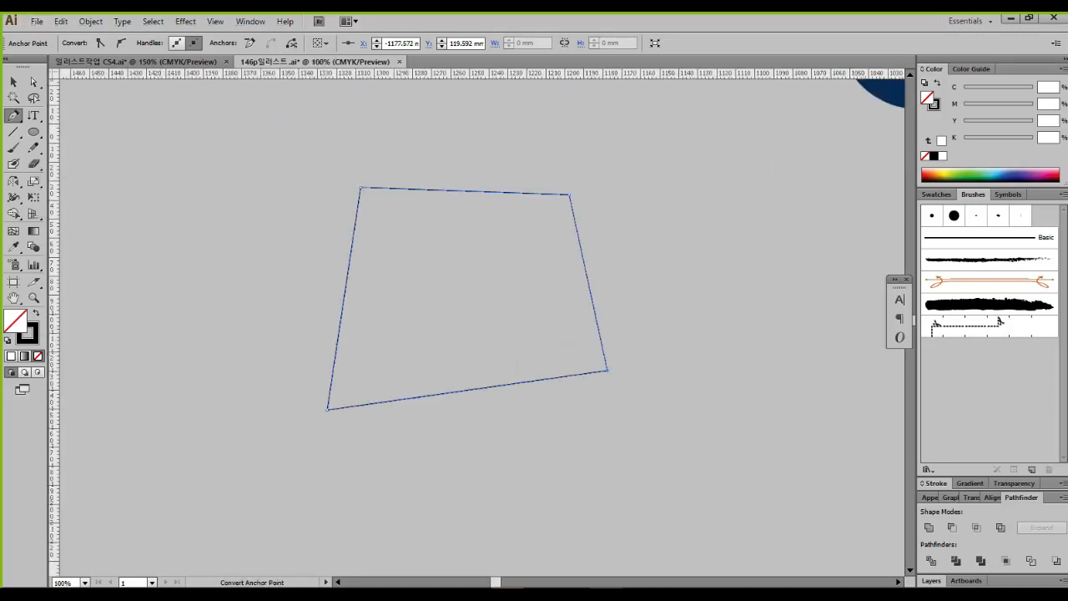
key("v")
mouse_move(365, 272)
left_mouse_down()
mouse_move(319, 230)
mouse_move(358, 285)
left_mouse_up()
left_click_drag(629, 274, 592, 300)
key("Escape")
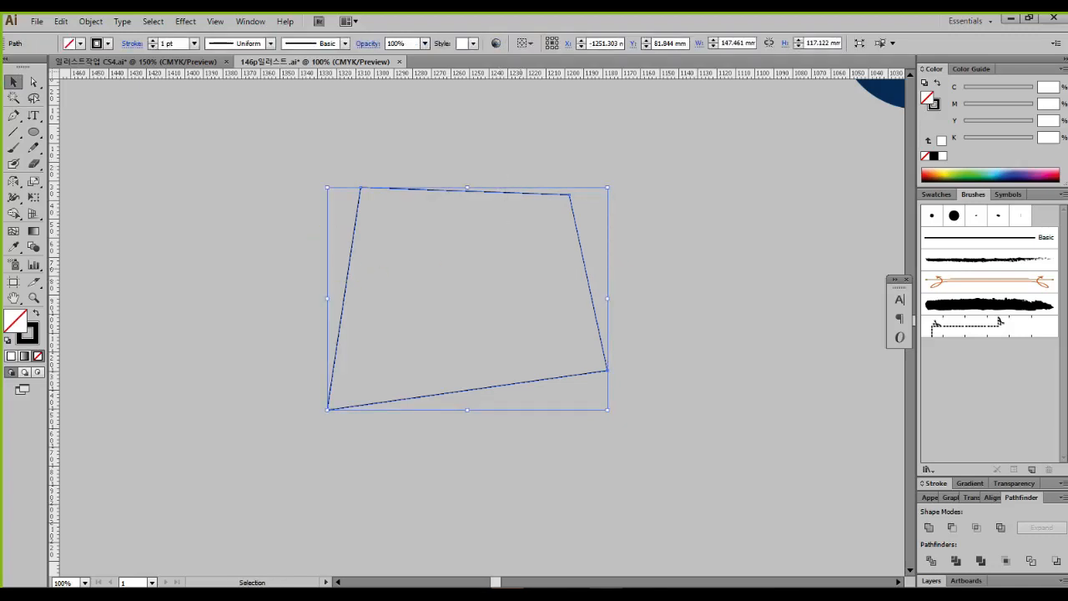
Step: At the gap in the emblem's left outer outline, move the upper arc's end point to about X -873.9 mm, Y 33.2 mm, in line with the lower arc
left_click_drag(734, 184, 121, 420)
left_click_drag(801, 401, 493, 289)
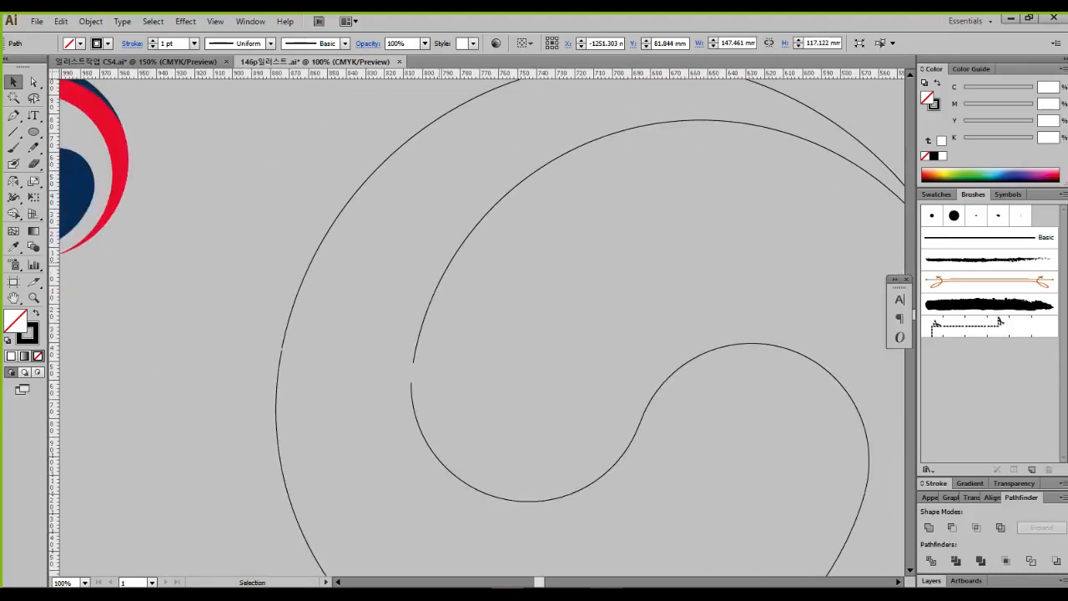
scroll(282, 346, "up", 5)
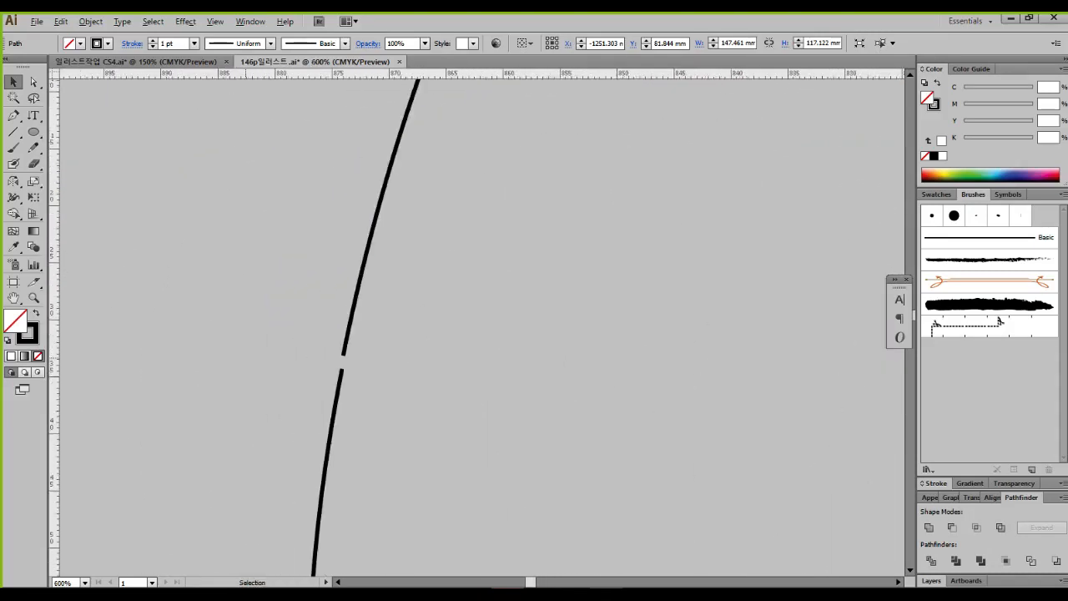
scroll(335, 357, "up", 5)
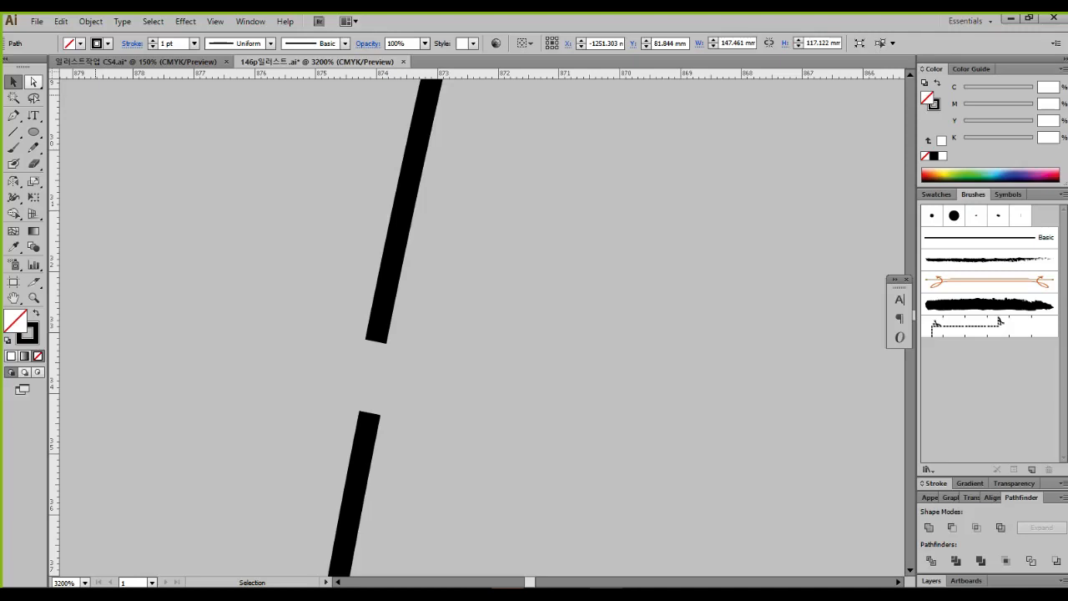
left_click(33, 81)
left_click_drag(362, 433, 398, 297)
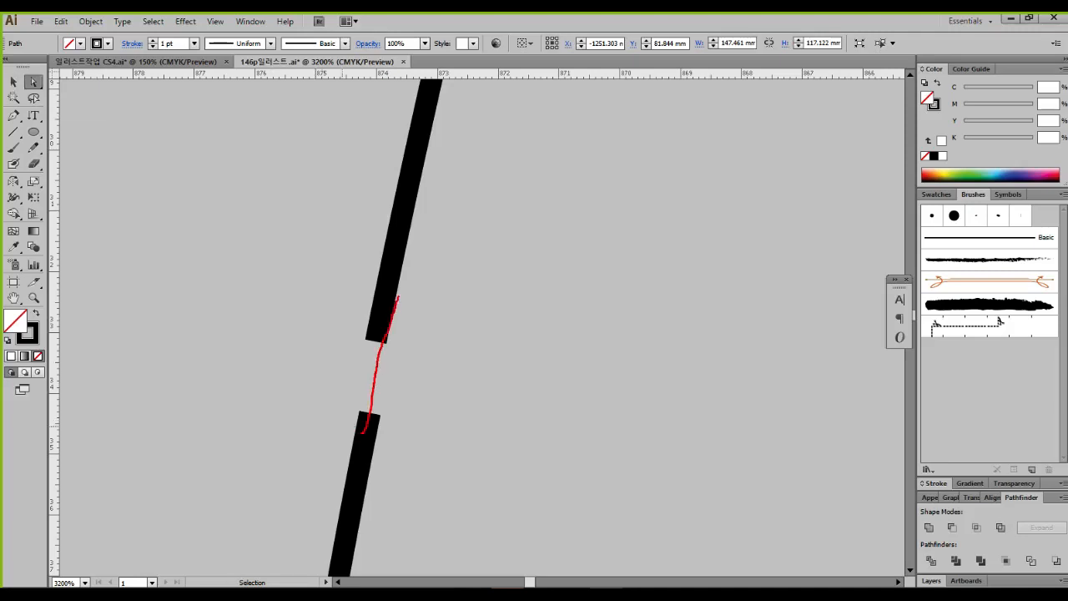
left_click(375, 339)
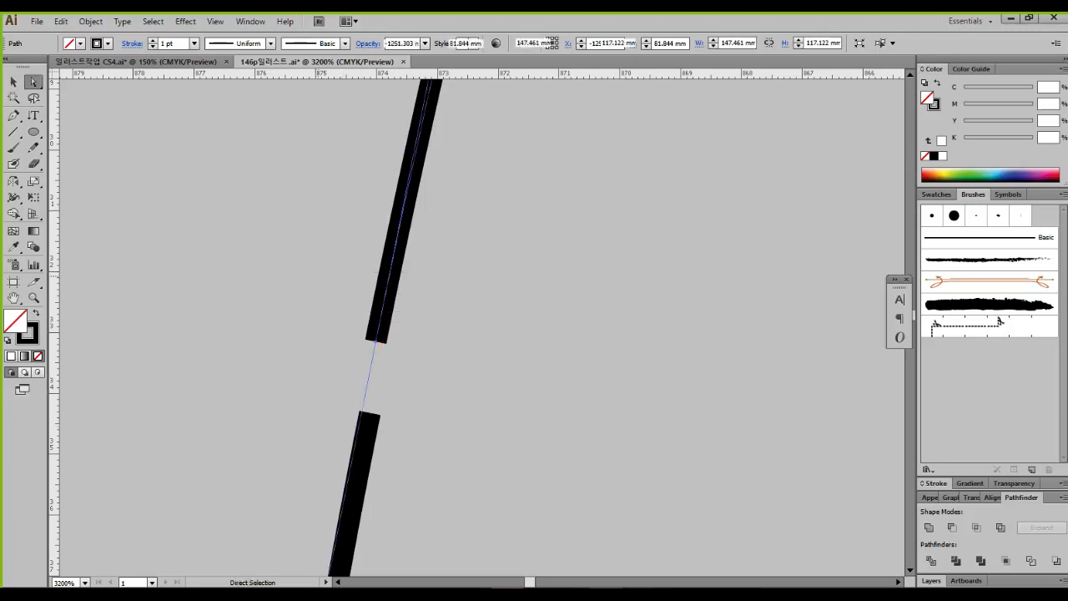
left_click_drag(375, 340, 383, 346)
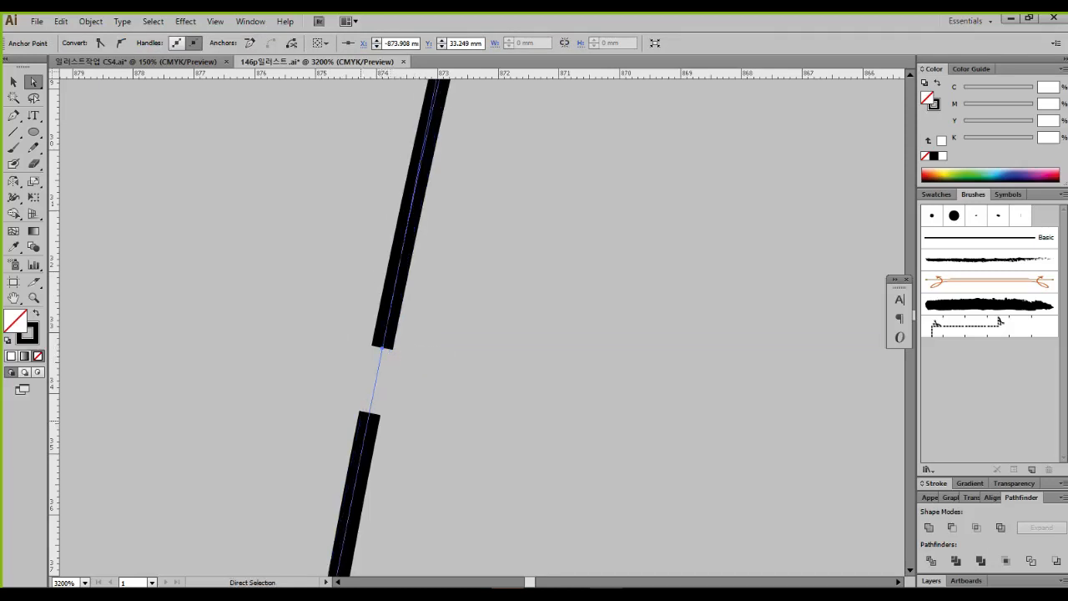
Step: Connect the two aligned end points of the left outer outline with a Pen segment
key("p")
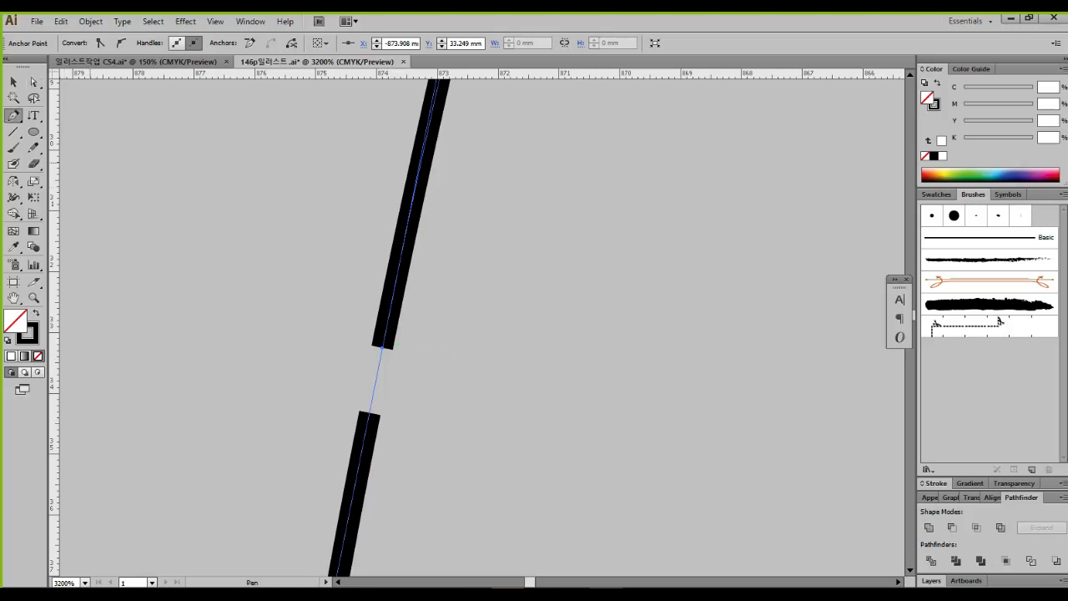
left_click(382, 347)
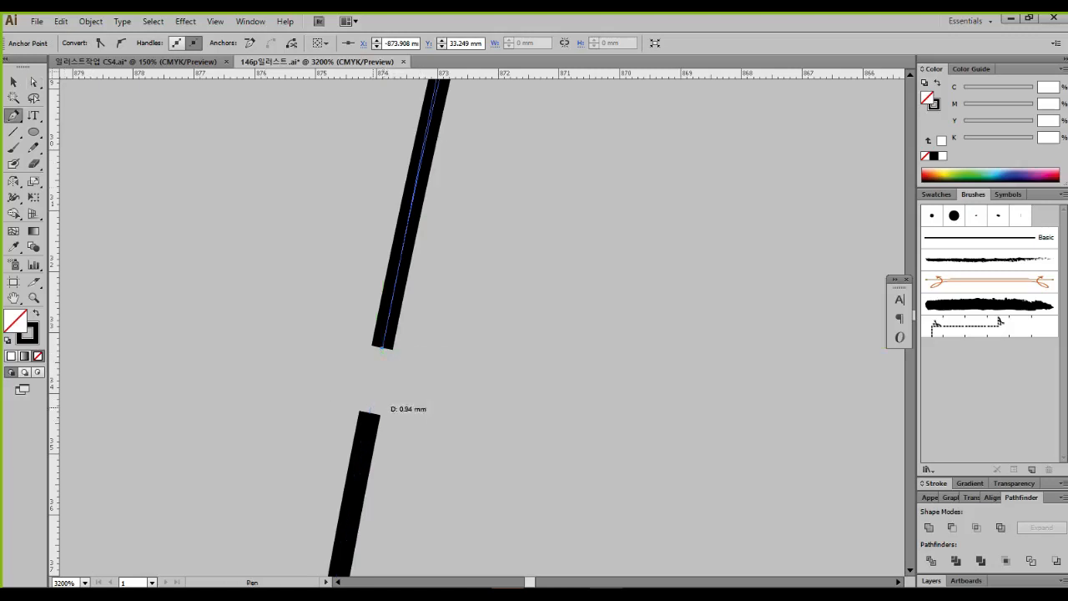
left_click_drag(369, 412, 501, 574)
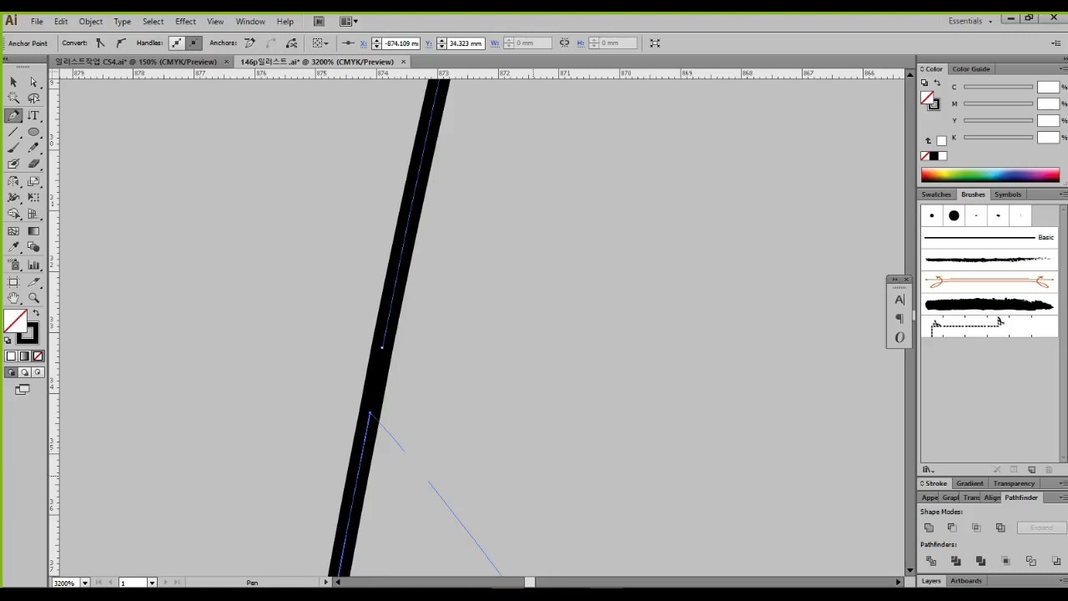
Step: Move the right convex arc's lower end point to about X -567.8 mm, Y 111.1 mm, in line with the outline arc beneath it
scroll(538, 455, "down", 7)
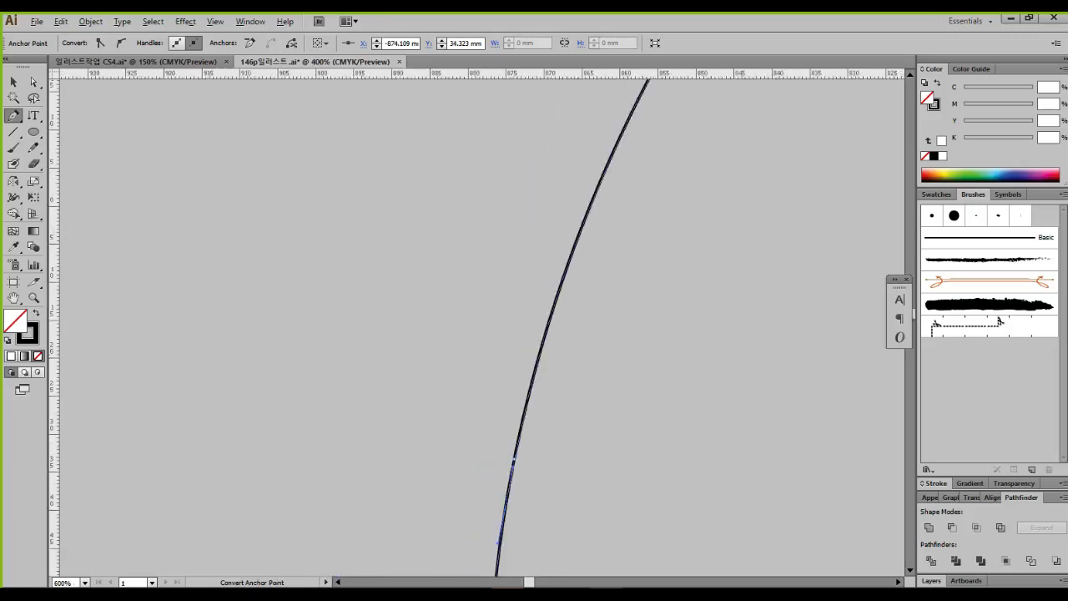
left_click_drag(562, 479, 120, 487)
left_click_drag(470, 230, 360, 361)
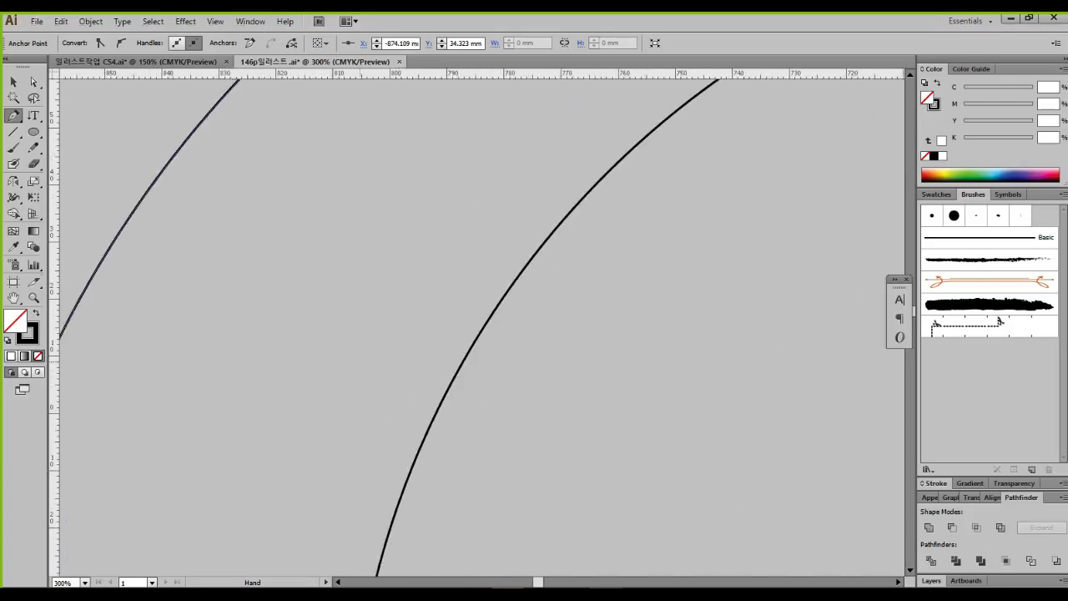
left_click_drag(651, 400, 382, 292)
left_click_drag(693, 534, 431, 251)
scroll(644, 420, "up", 2)
scroll(632, 392, "up", 6)
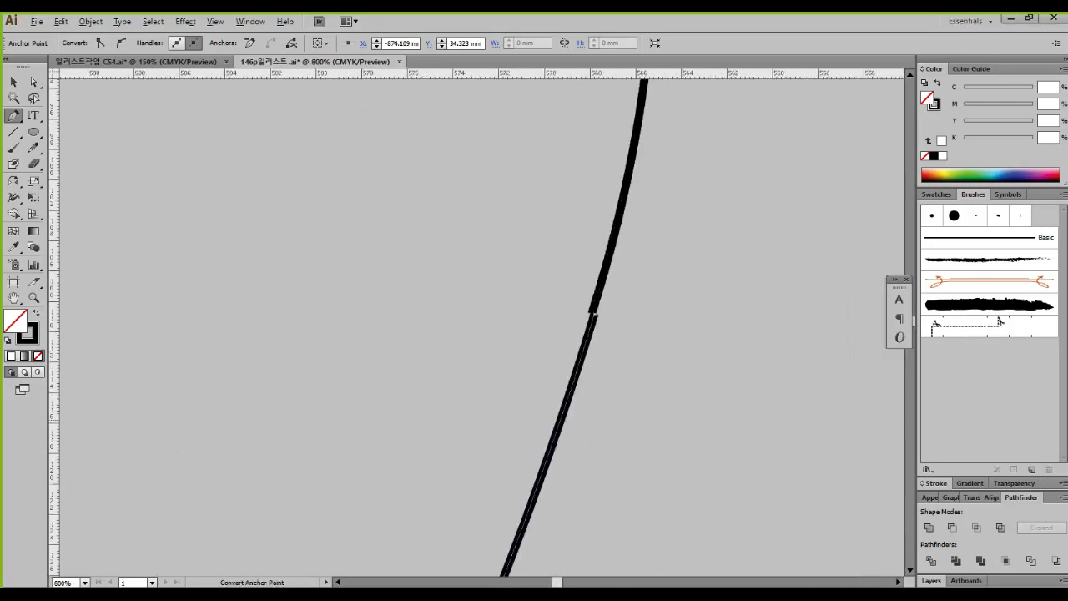
scroll(580, 330, "up", 1)
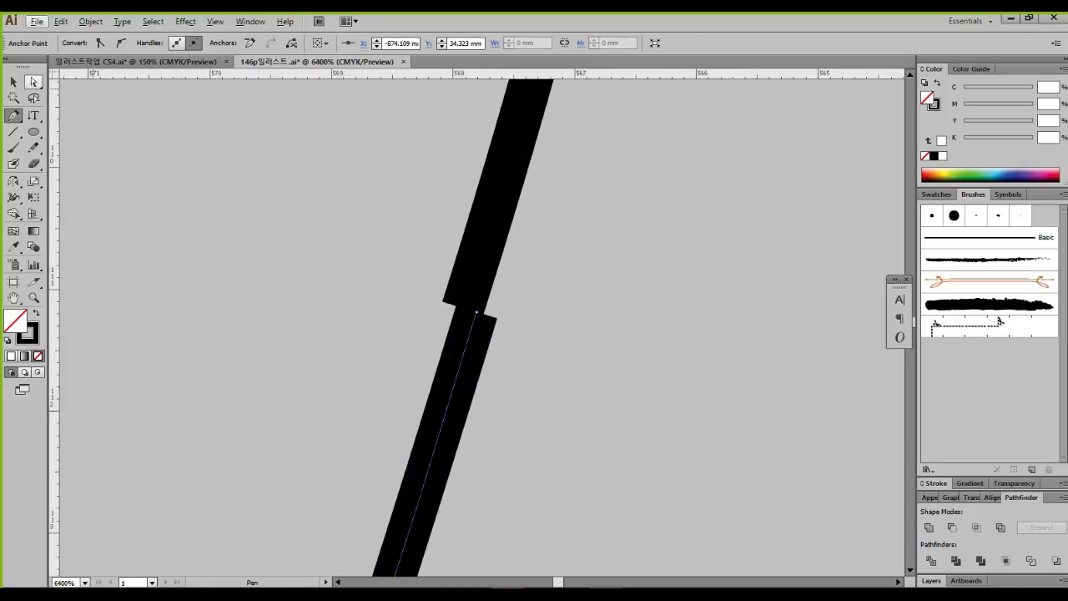
left_click(34, 81)
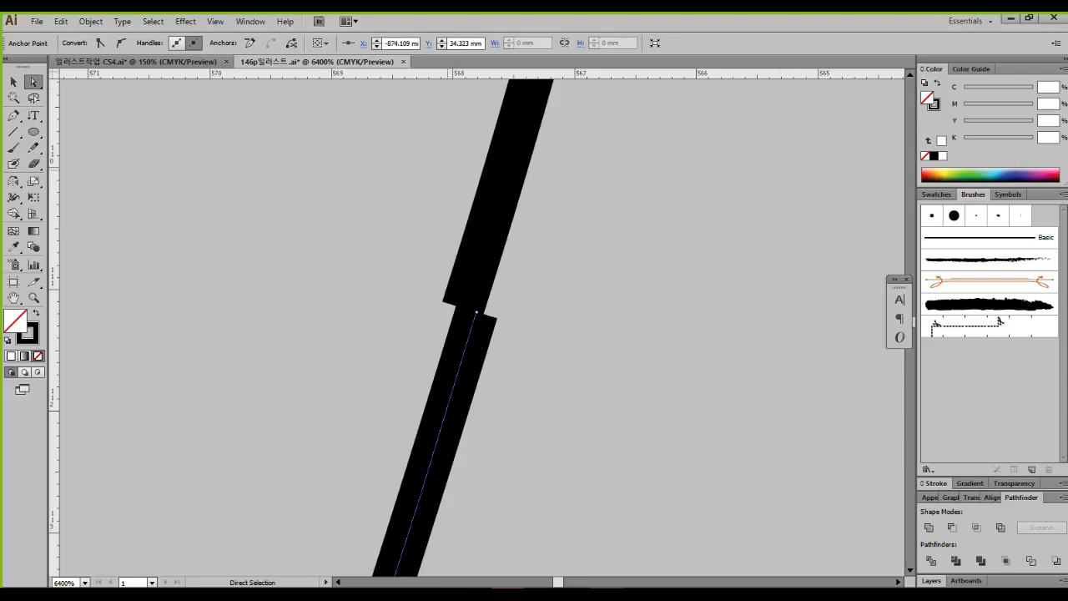
mouse_move(448, 169)
left_mouse_down()
mouse_move(563, 240)
mouse_move(548, 240)
left_mouse_up()
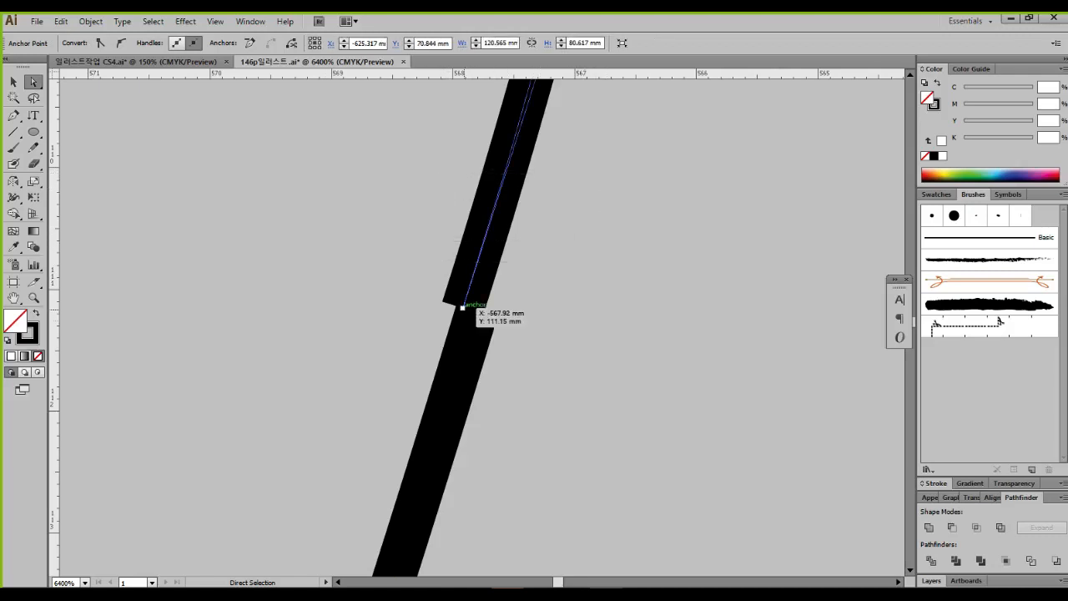
left_click_drag(462, 308, 479, 300)
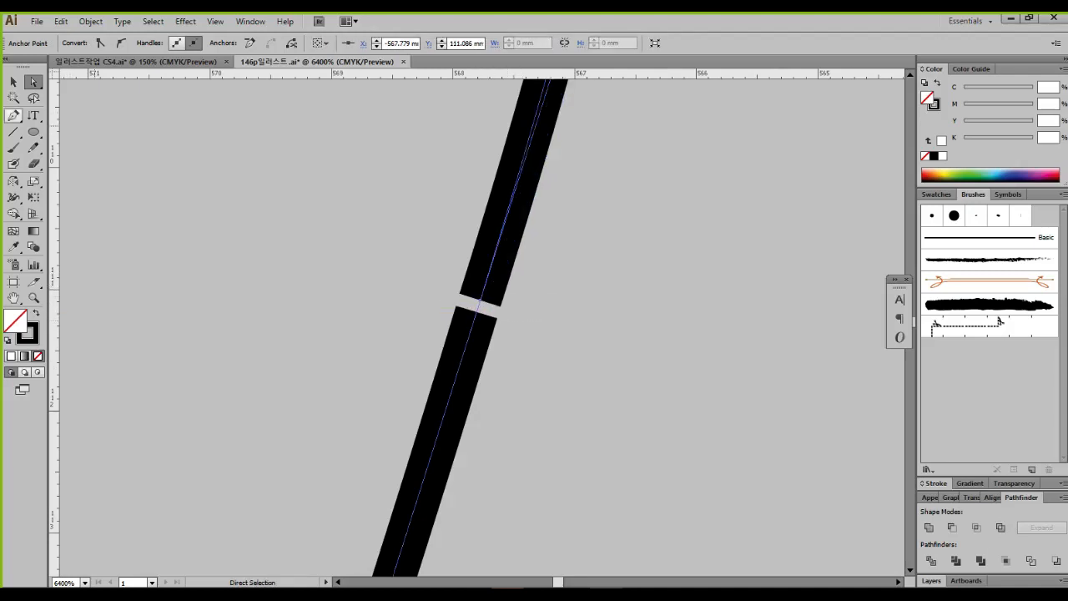
Step: Connect the right convex arc to the outline arc beneath it with a short Pen segment
key("p")
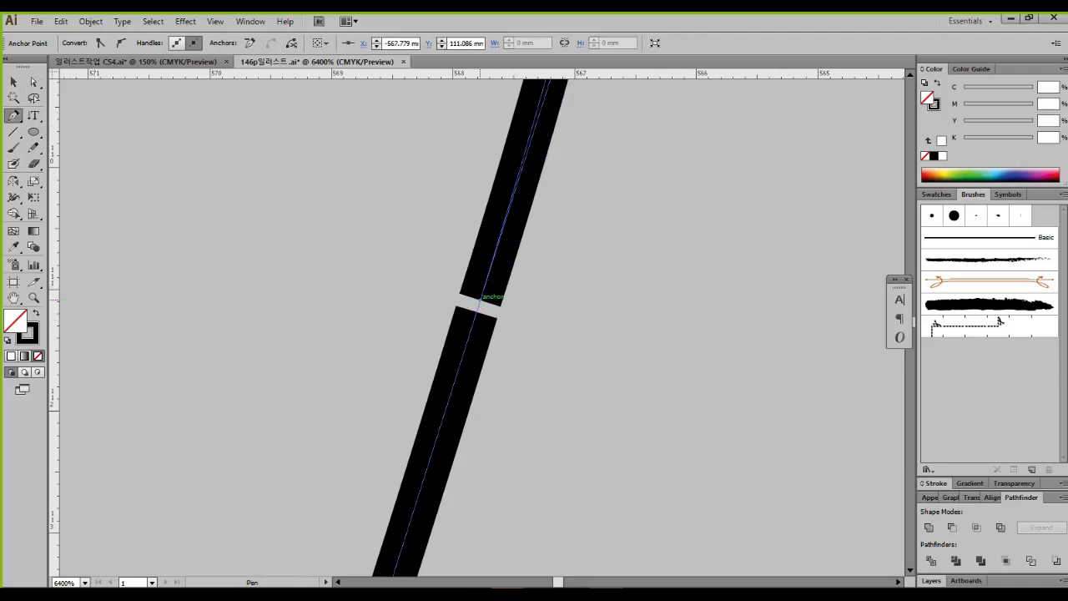
left_click(480, 299)
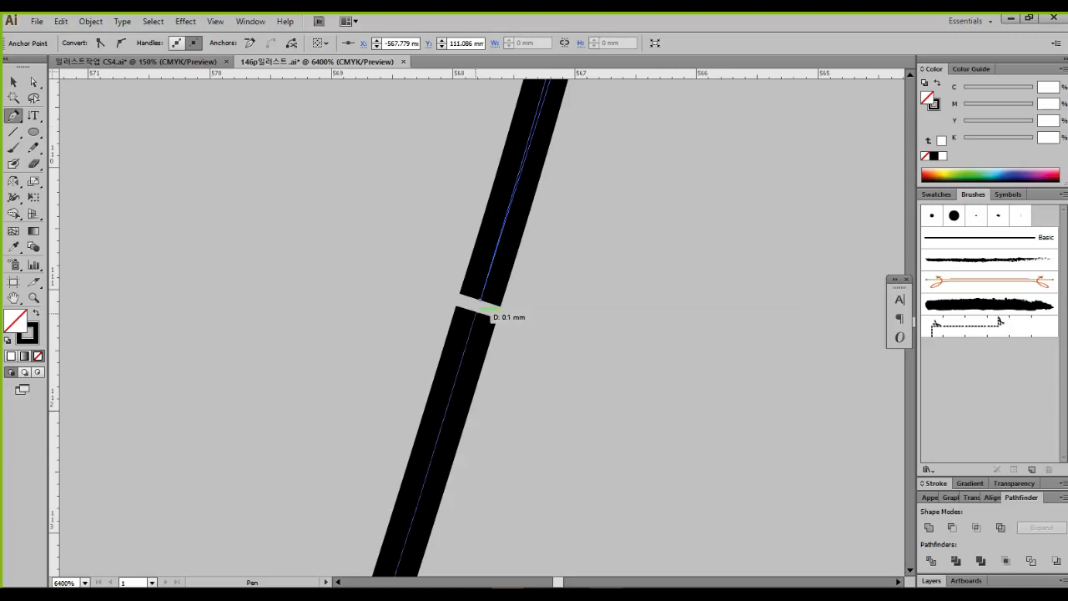
left_click(477, 309)
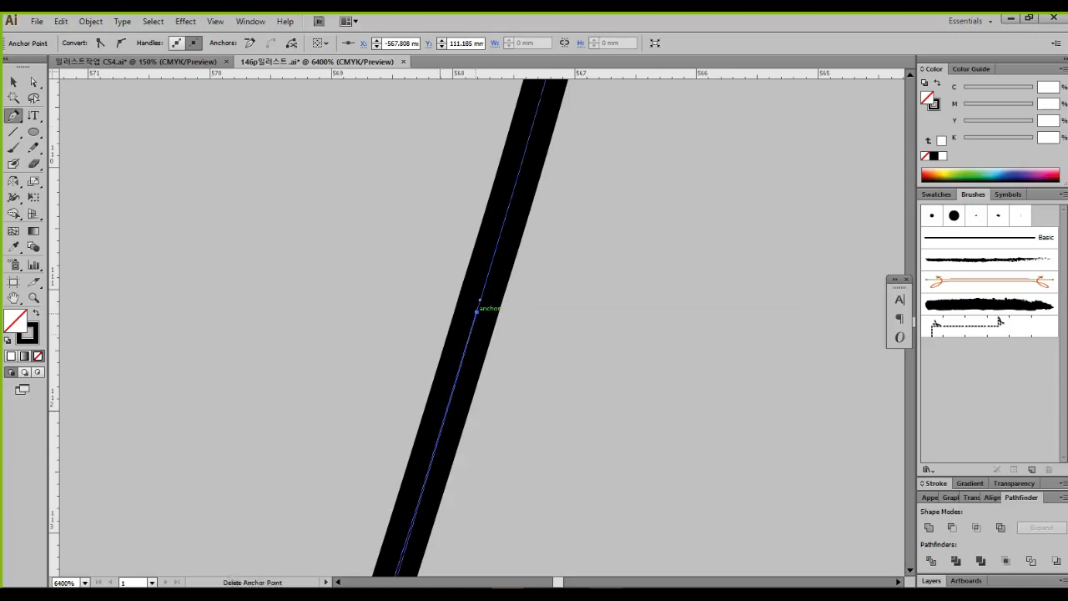
Step: At the middle of the S-curve, move the right arc's end point to about X -685.8 mm, Y 72.6 mm, in line with the left arc
scroll(476, 312, "down", 5)
scroll(259, 323, "down", 1)
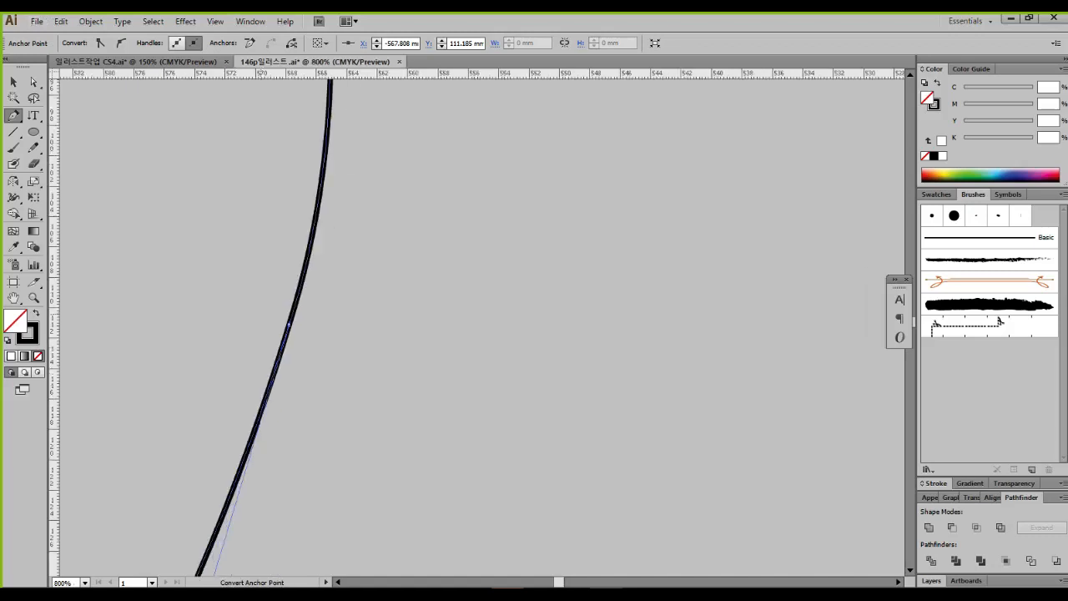
left_click_drag(258, 323, 702, 515)
left_click_drag(125, 292, 868, 459)
left_click_drag(217, 236, 641, 373)
scroll(568, 334, "down", 1)
scroll(212, 314, "up", 7)
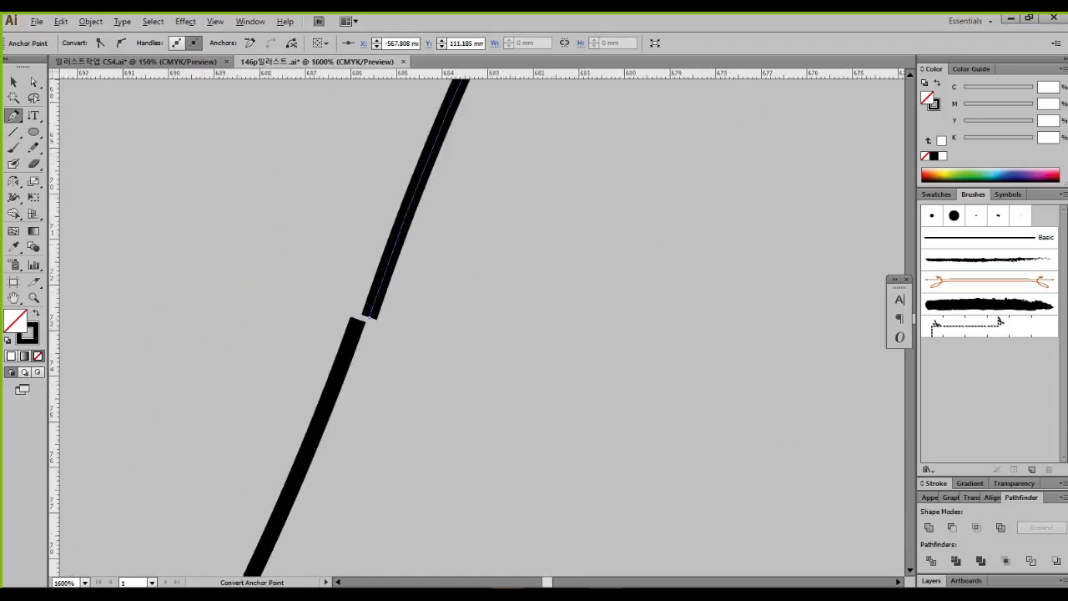
left_click_drag(502, 320, 471, 353)
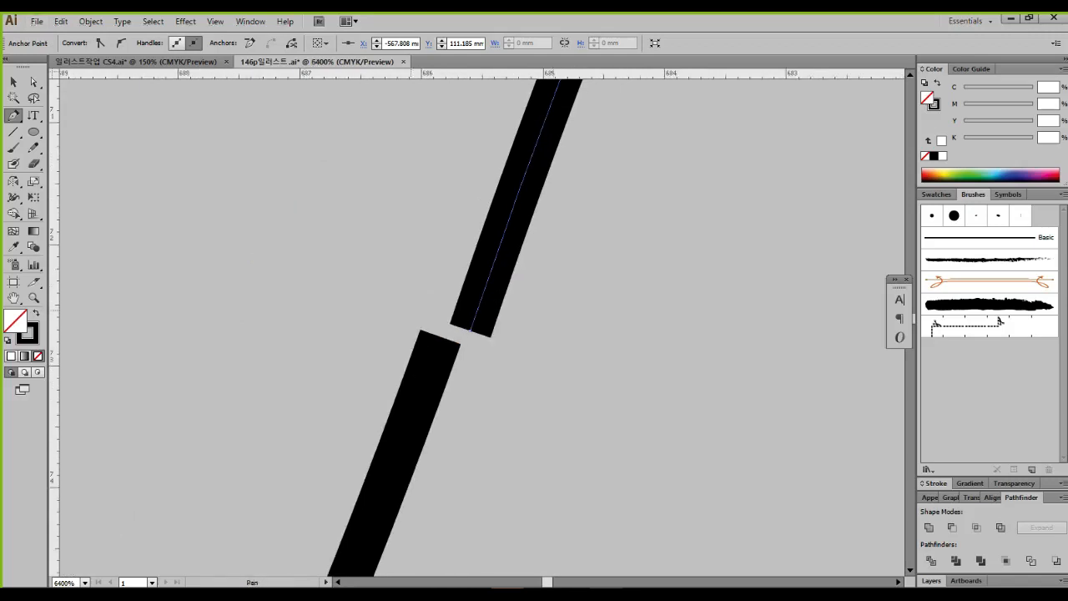
key("a")
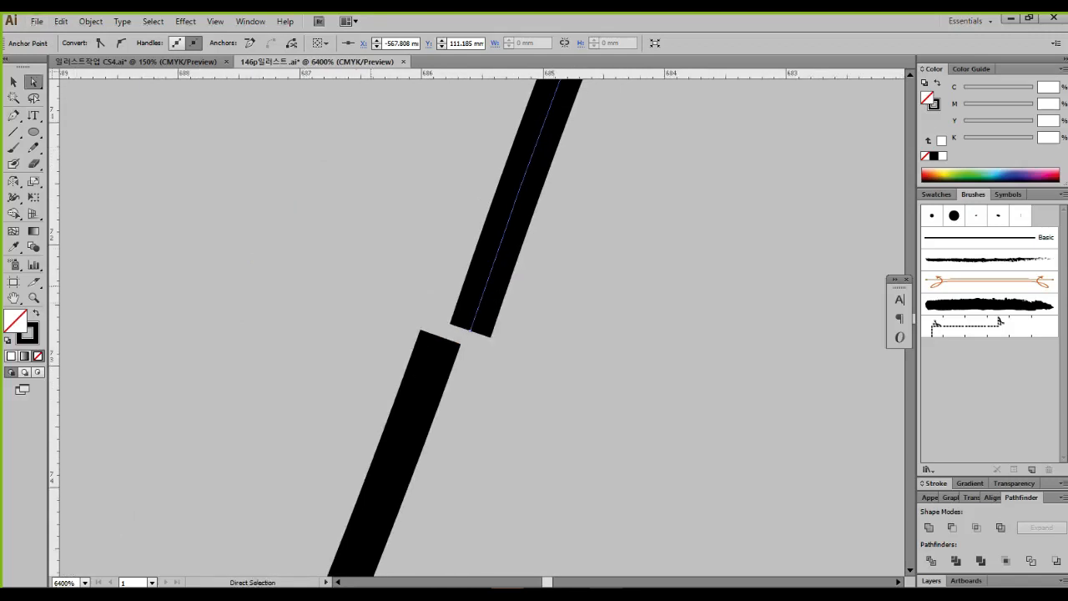
left_click_drag(439, 336, 465, 323)
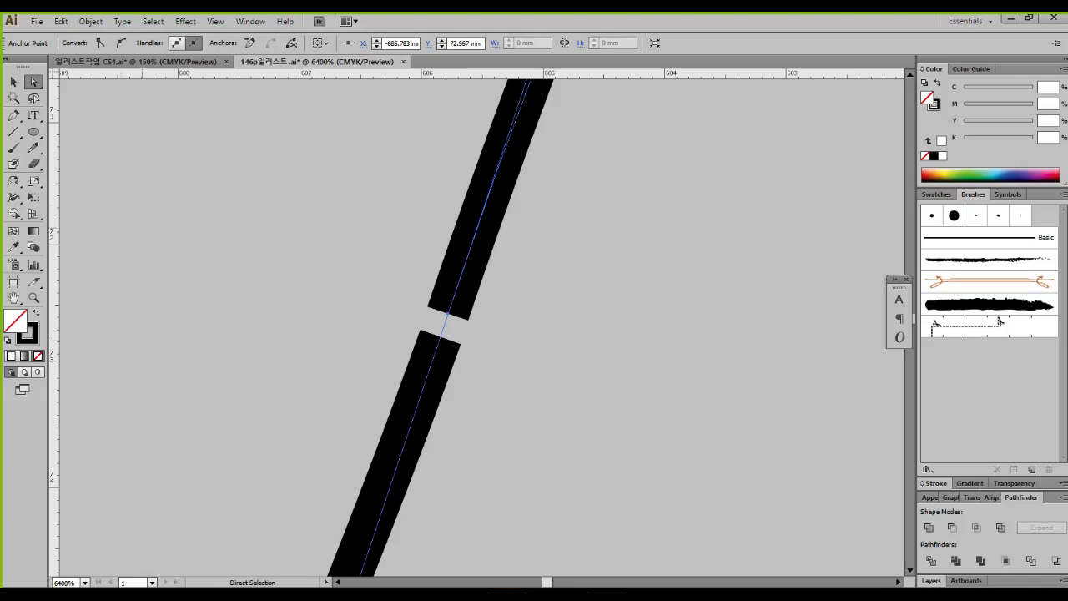
Step: Connect the right and left arcs at the middle of the S-curve with a short Pen segment
key("p")
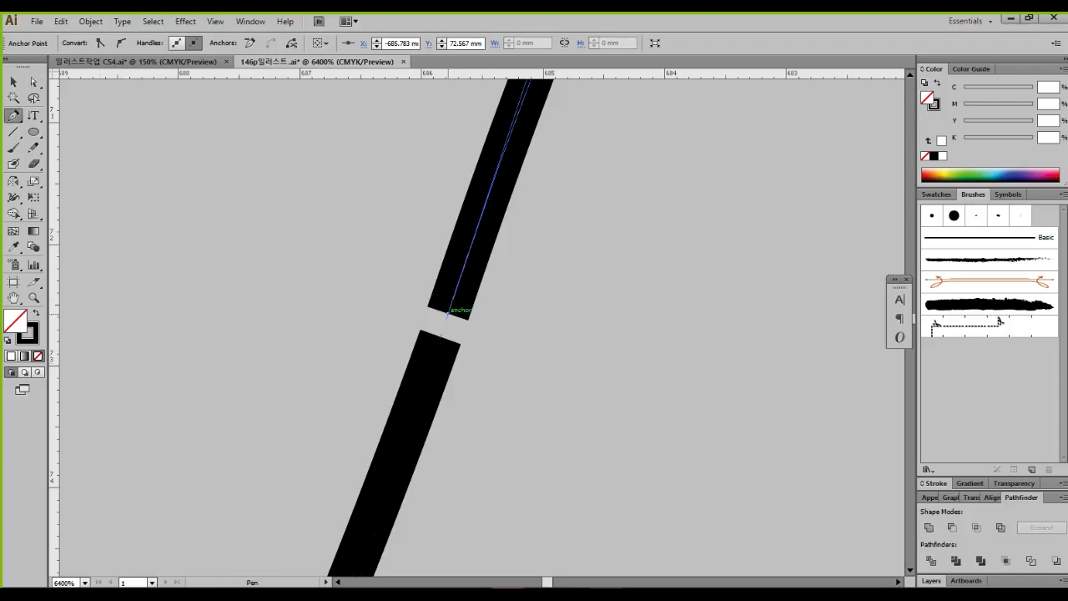
left_click(450, 332)
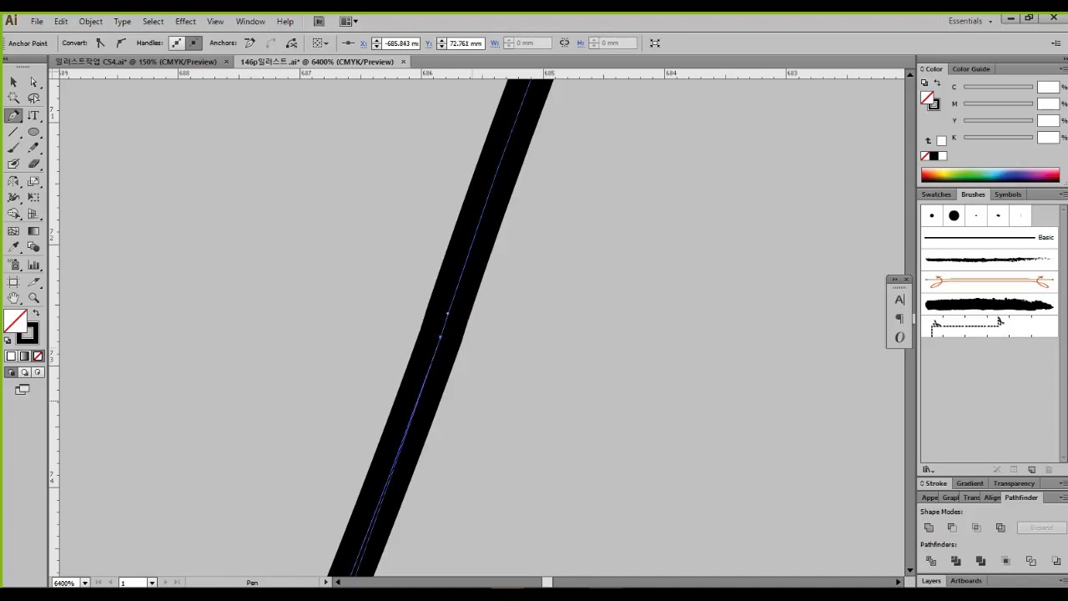
scroll(450, 332, "down", 4)
Step: Move the lower end point of the inner upper arc to about X -806 mm, Y 50.5 mm, just above the left concave arc's upper end
scroll(489, 402, "down", 10)
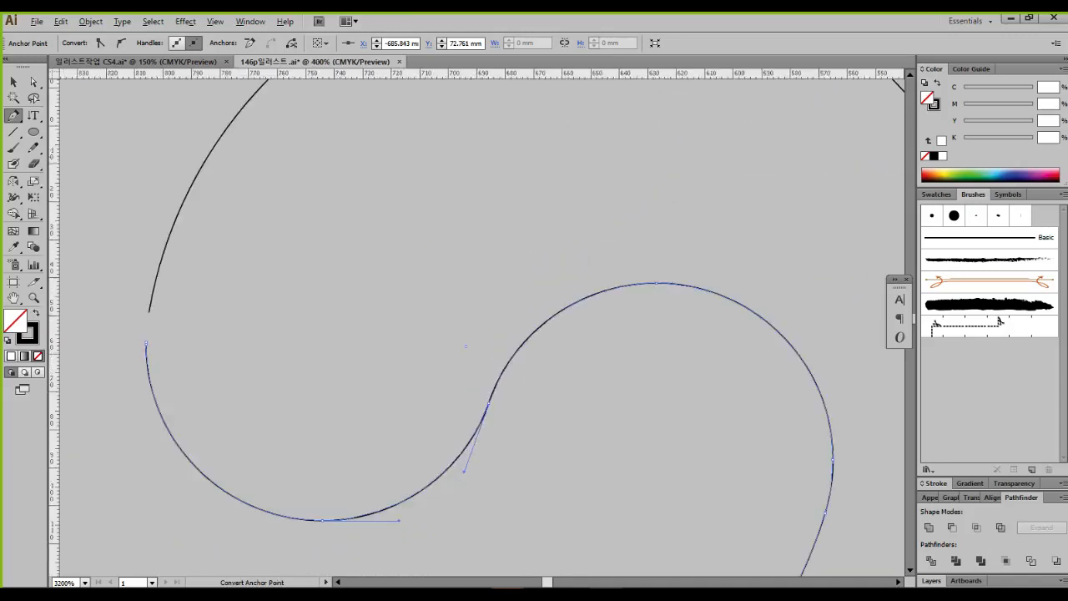
scroll(360, 392, "up", 7)
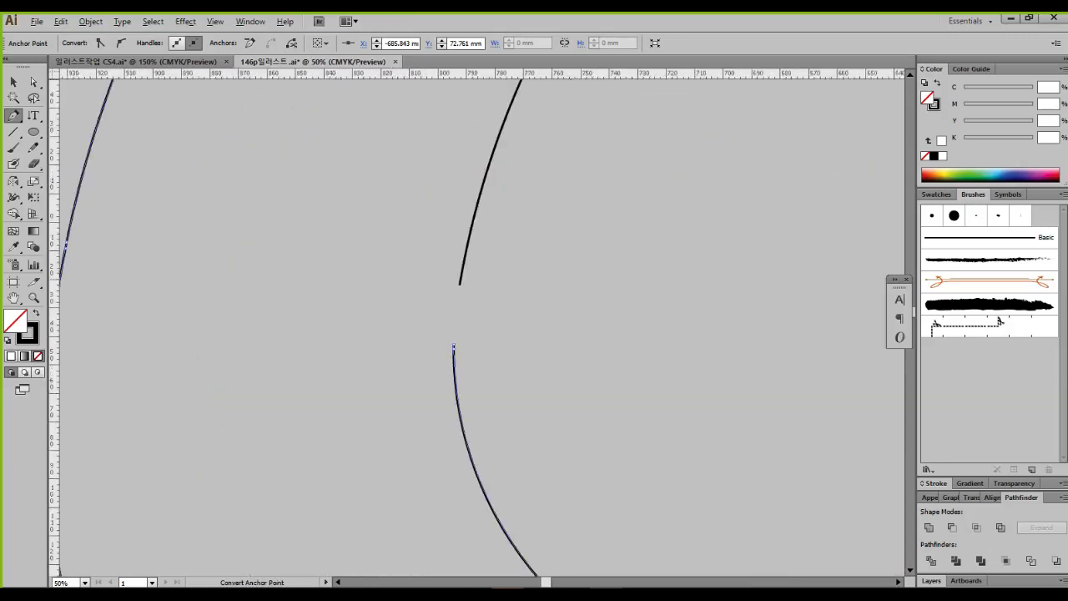
left_click_drag(428, 394, 302, 522)
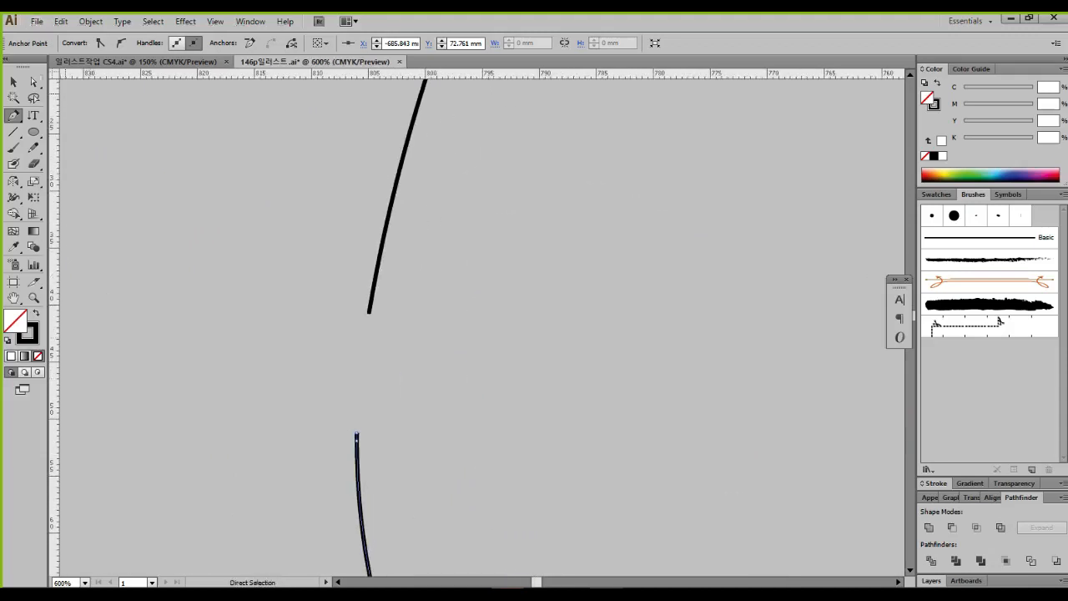
key("a")
left_click_drag(324, 408, 366, 451)
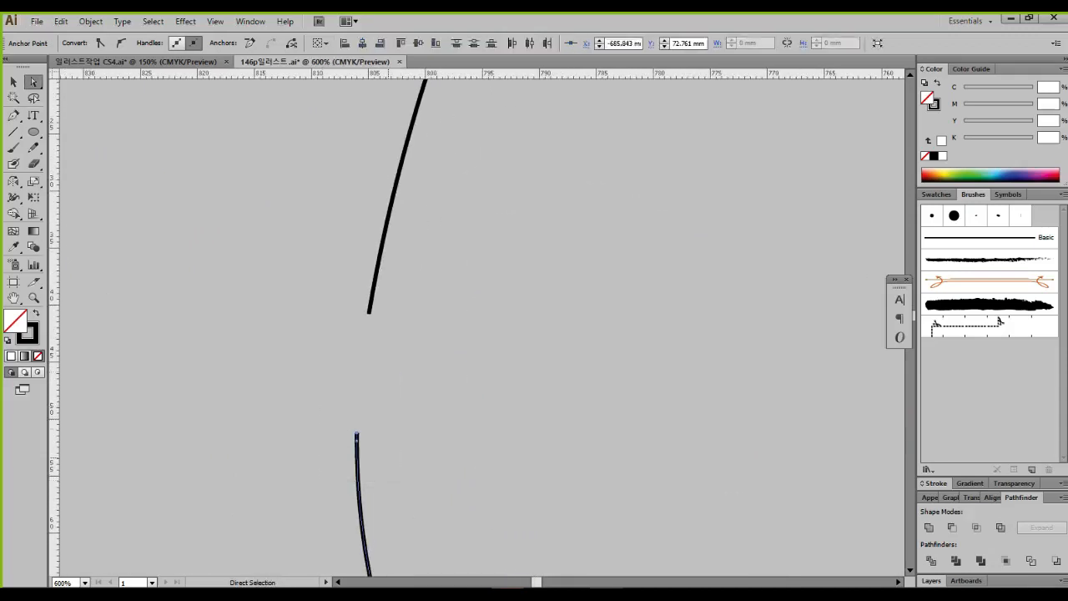
left_click_drag(339, 295, 236, 342)
scroll(371, 415, "up", 5)
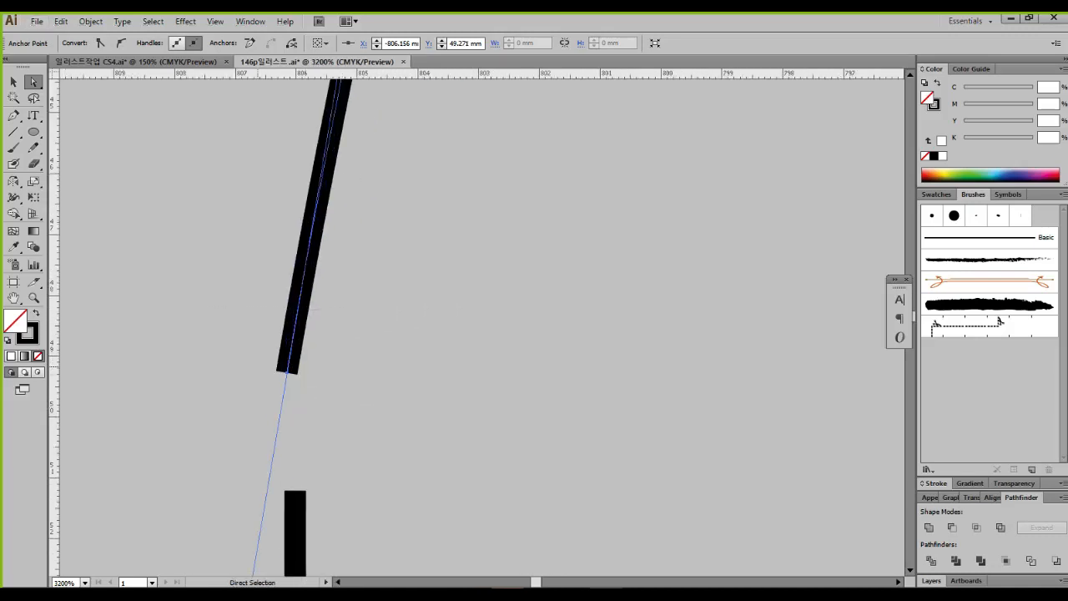
left_click_drag(288, 372, 297, 446)
Step: Connect the inner upper arc to the left concave arc beneath it with a short Pen segment
key("p")
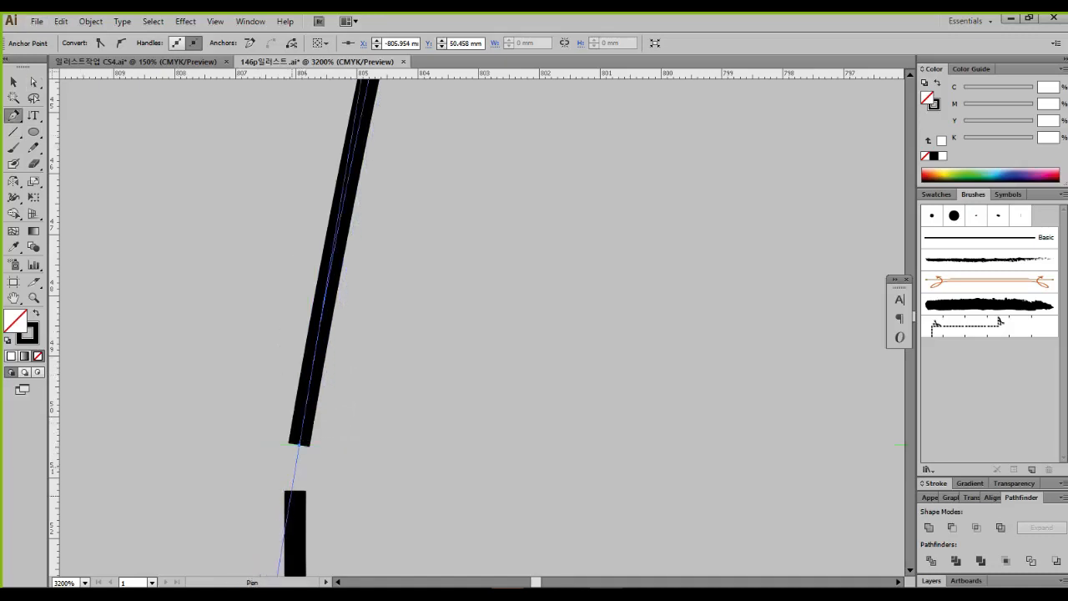
left_click(299, 444)
left_click(296, 491)
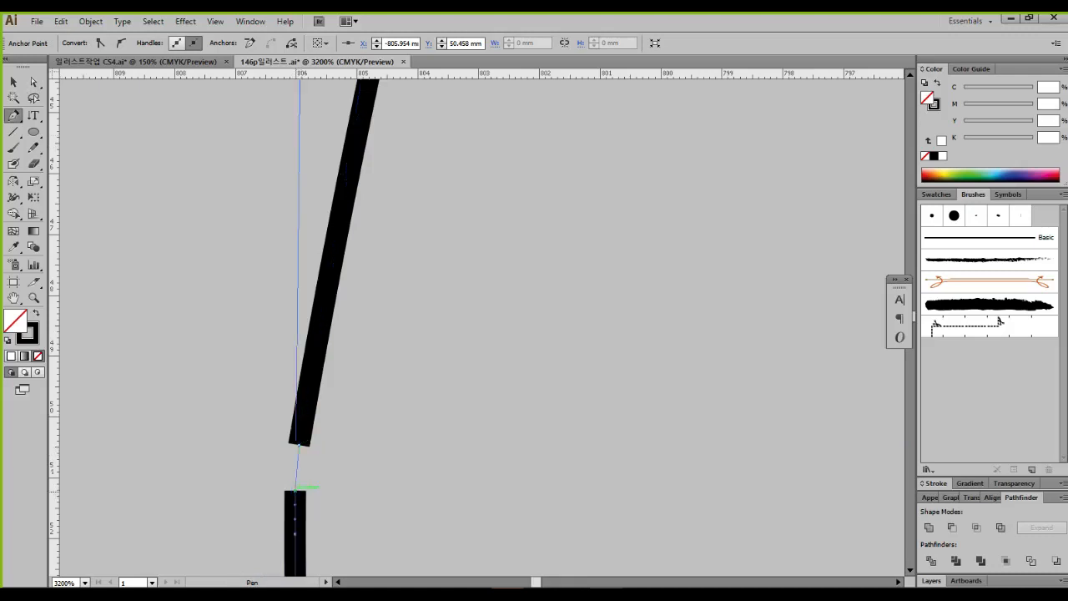
Step: At the emblem's pointed tip, extend the inner arc's end point to about X -510.4 mm, Y 11.1 mm
scroll(416, 470, "down", 3)
scroll(402, 469, "down", 9)
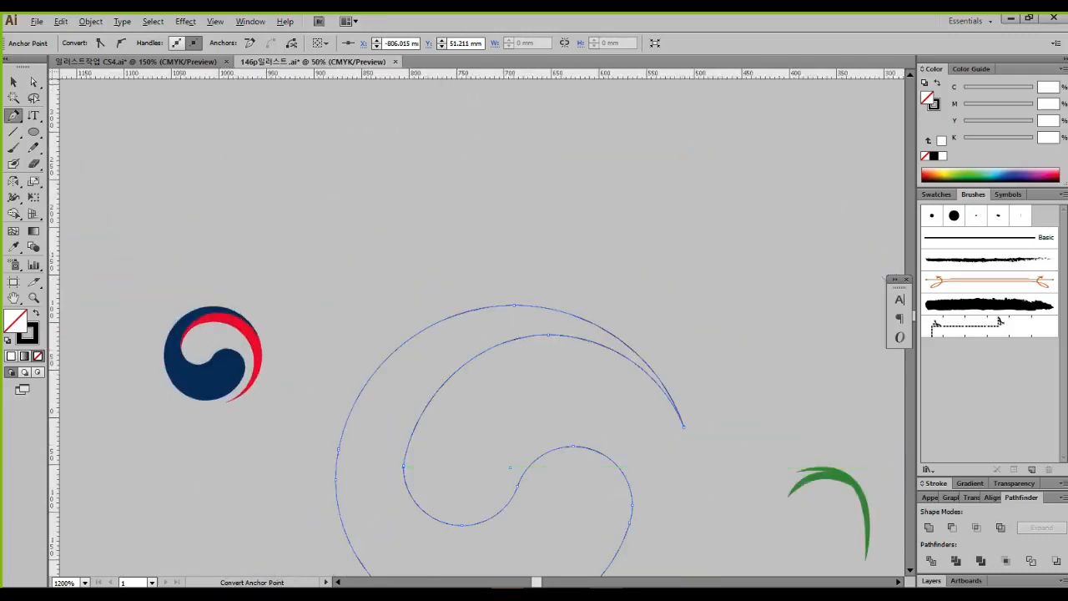
scroll(438, 463, "up", 1)
left_click_drag(534, 468, 457, 336)
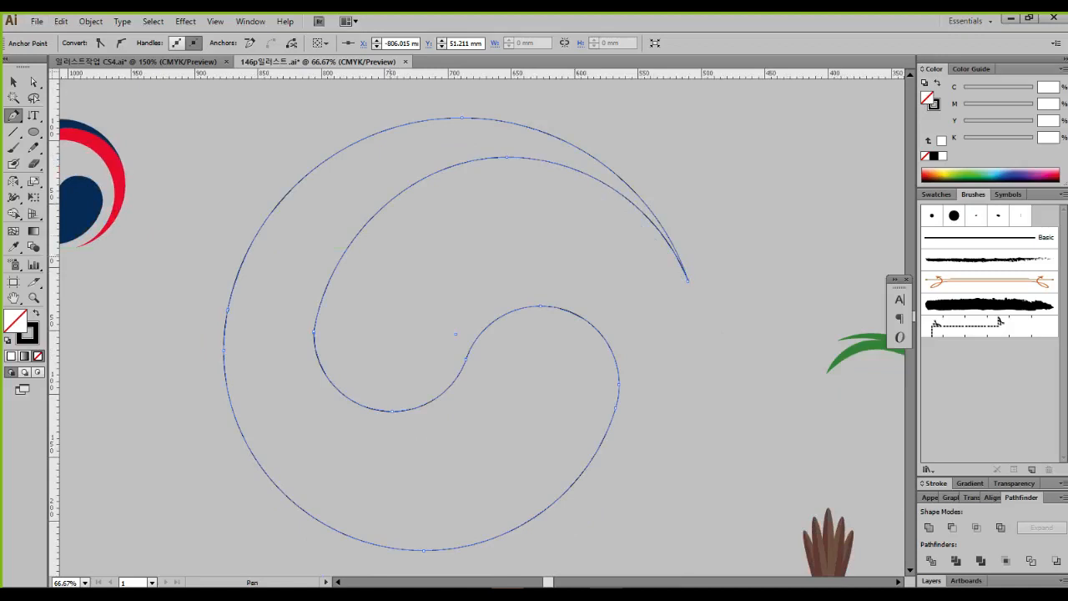
scroll(706, 282, "up", 8)
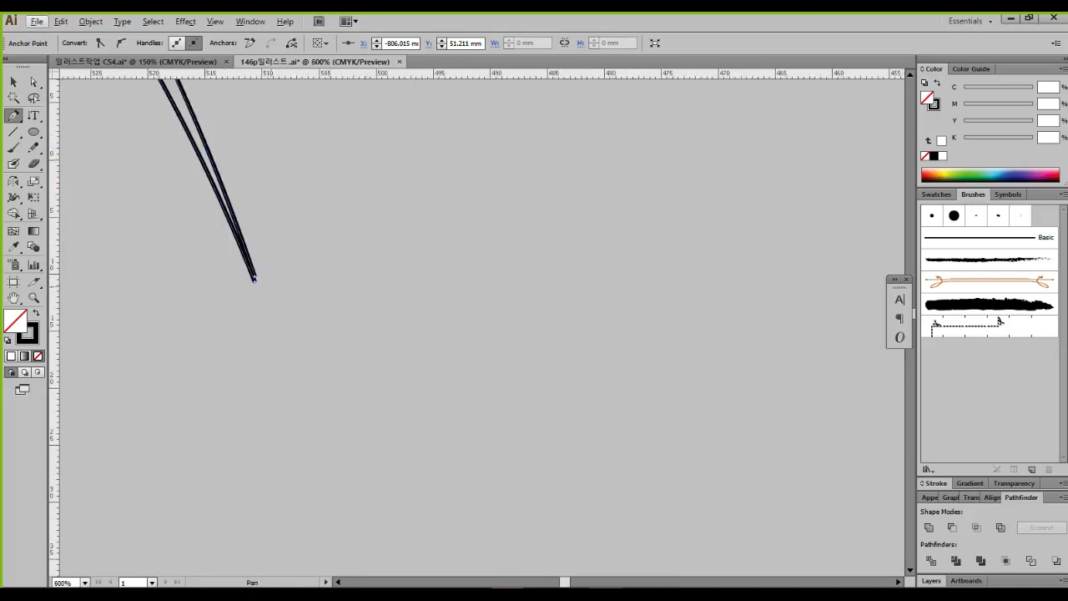
scroll(167, 267, "up", 1)
scroll(287, 289, "up", 3)
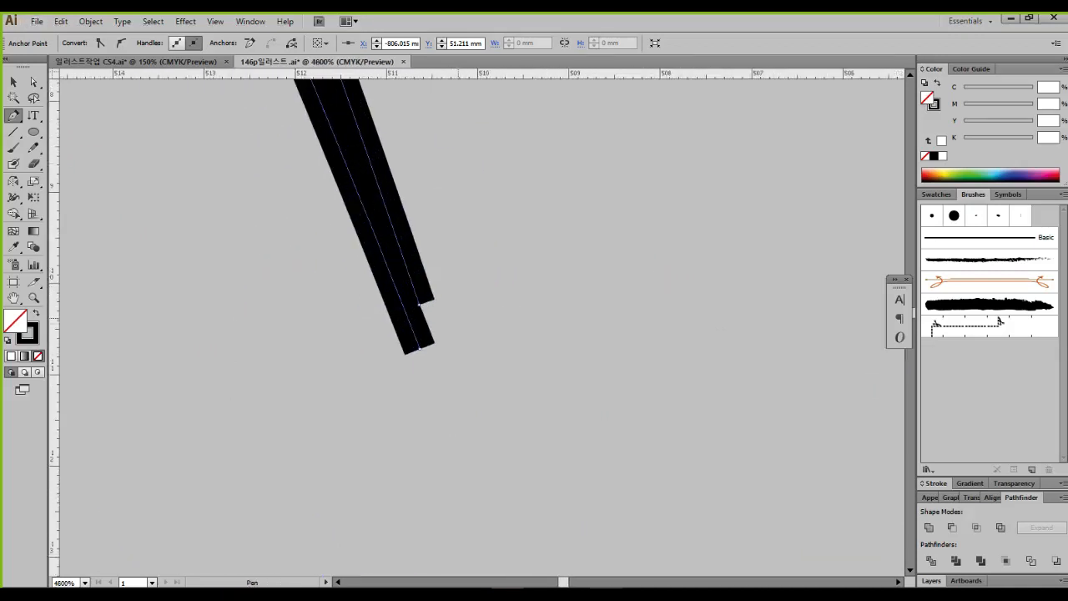
key("ctrl+semicolon")
key("v")
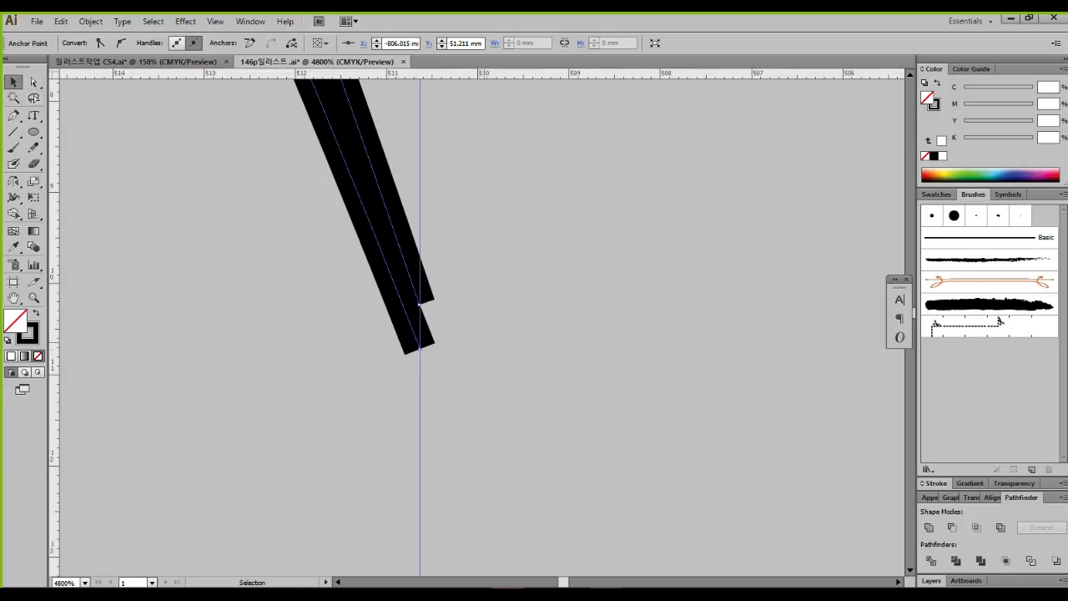
left_click_drag(500, 363, 322, 197)
left_click(309, 200)
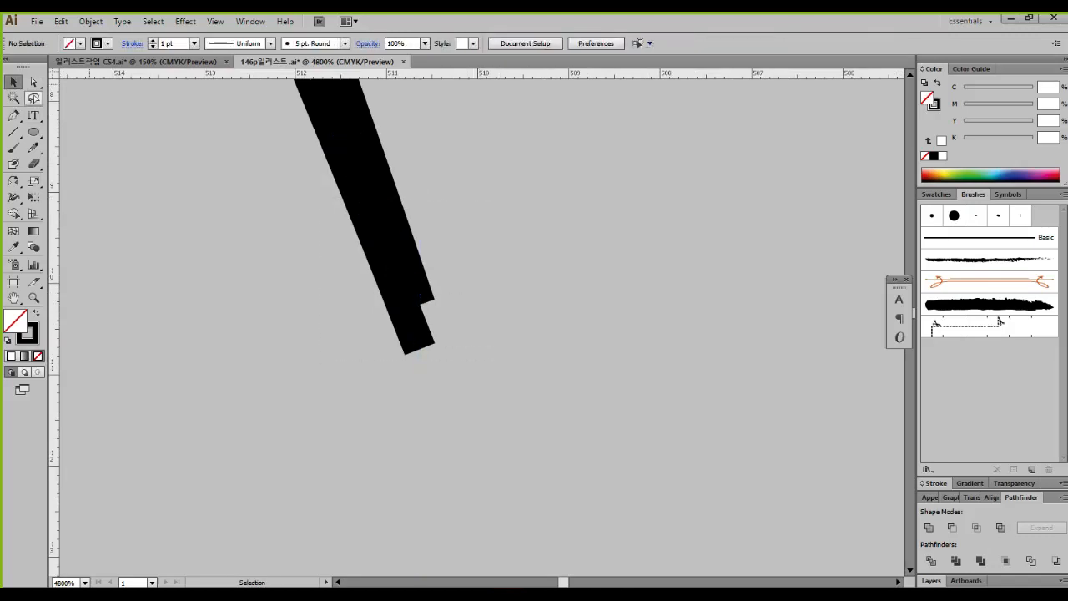
left_click(34, 81)
left_click(419, 303)
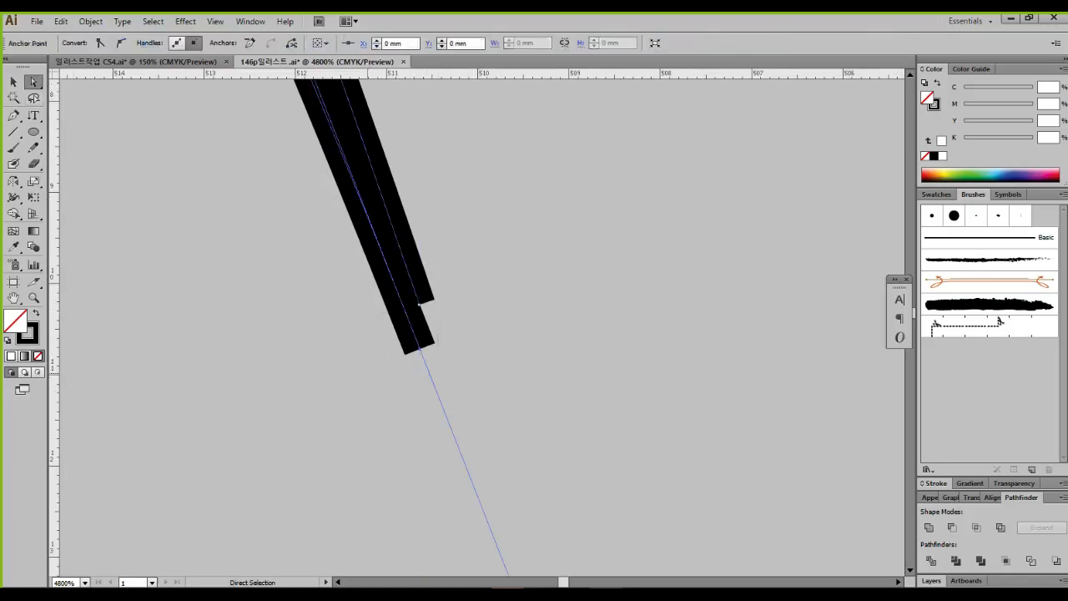
mouse_move(439, 368)
left_mouse_down()
mouse_move(404, 353)
mouse_move(402, 334)
mouse_move(435, 388)
left_mouse_up()
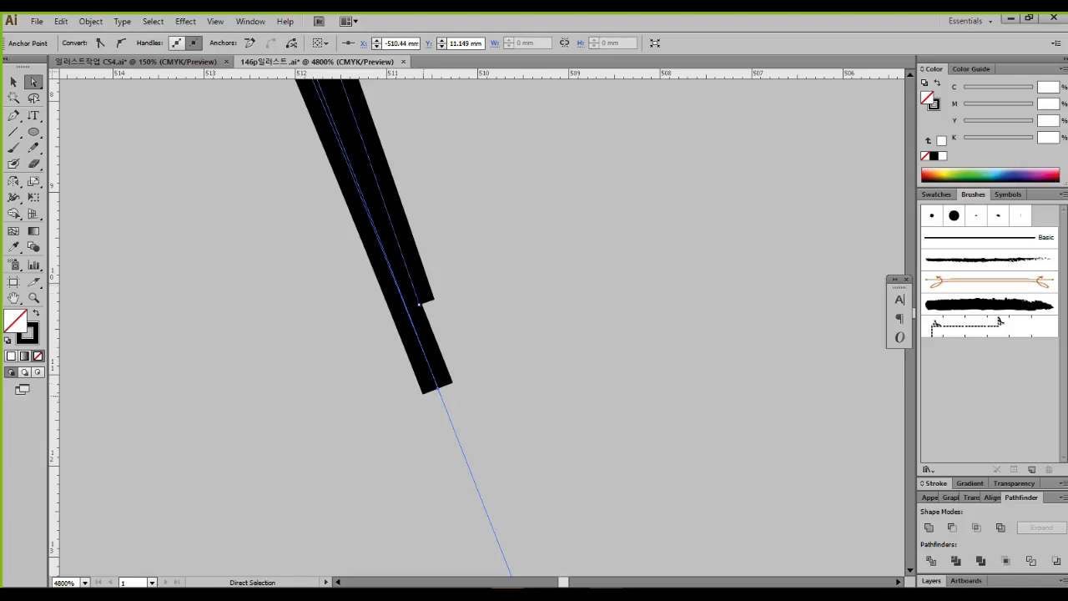
Step: Close the outline at the pointed tip by connecting the inner arc's end to the outer arc's end with a Pen segment
key("p")
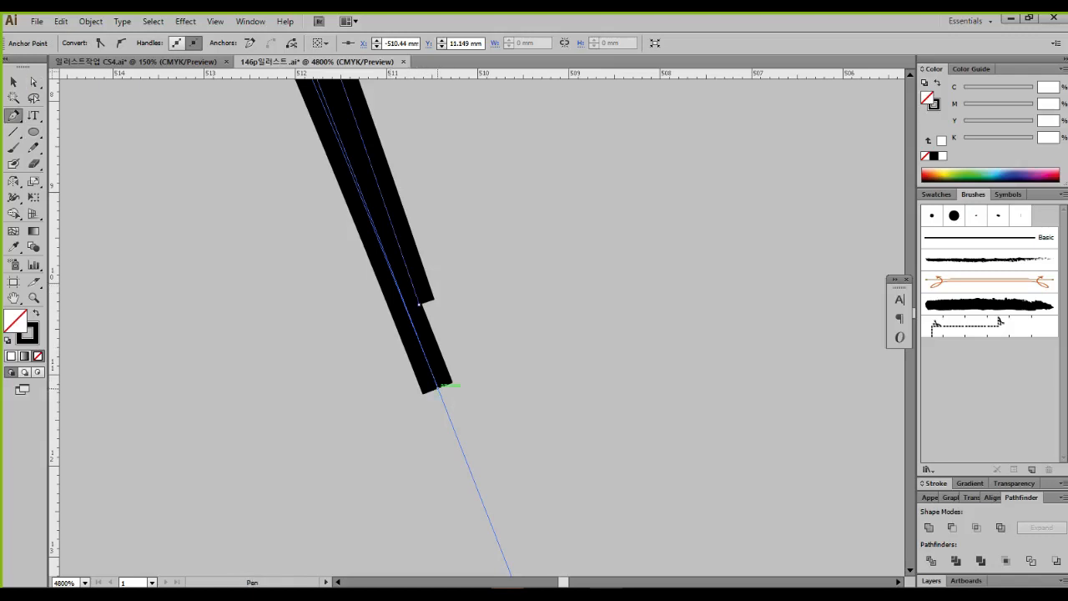
left_click(438, 388)
left_click(420, 305)
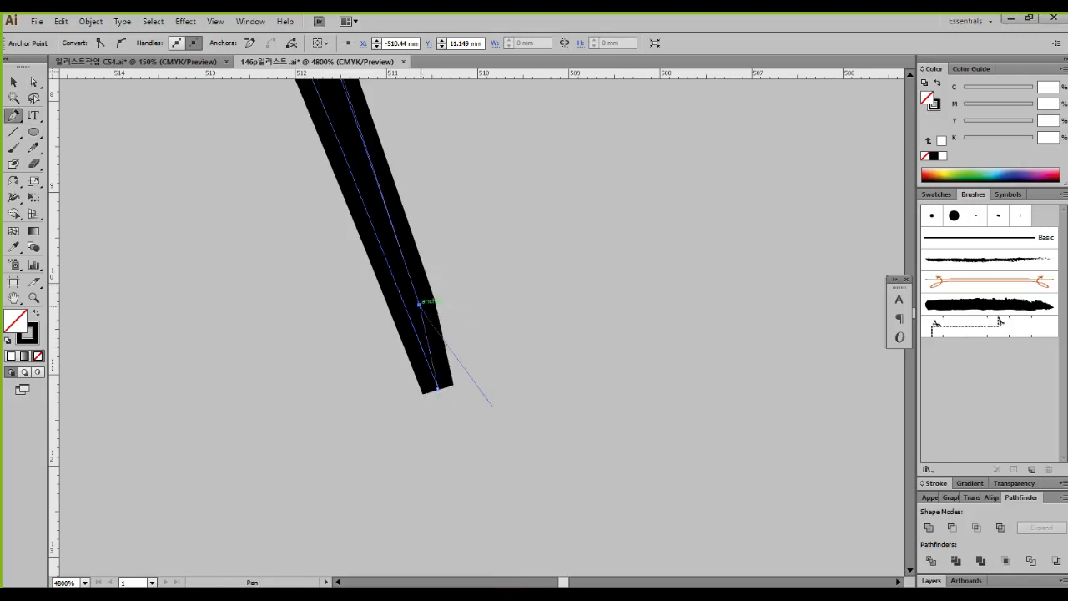
left_click_drag(491, 405, 517, 440)
Step: Swap fill and stroke on the closed emblem shape to give it a solid black fill without an outline, and deselect it
scroll(435, 474, "down", 5)
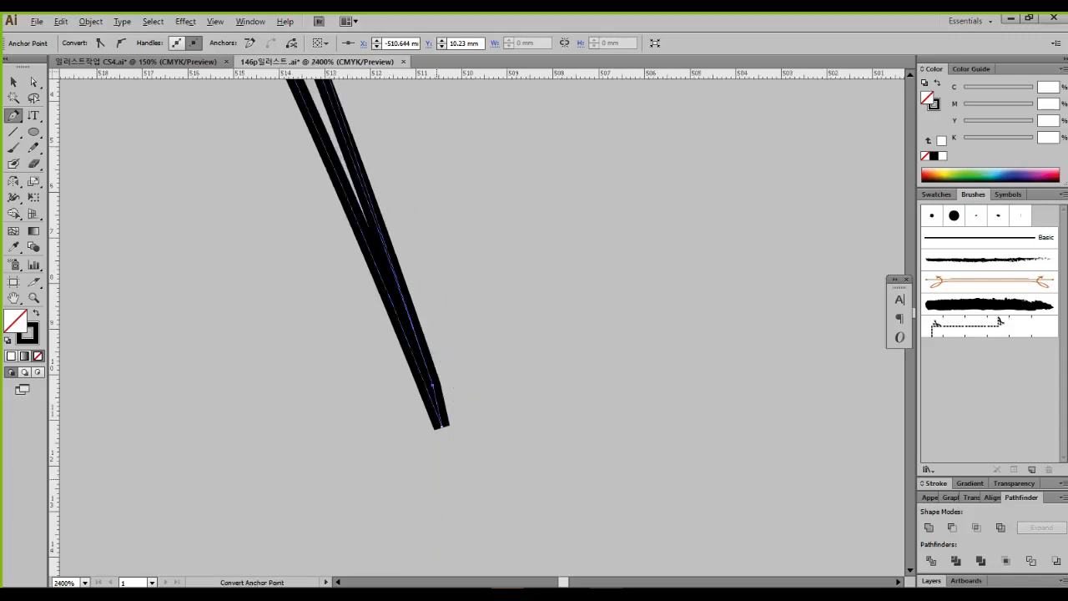
scroll(436, 474, "down", 7)
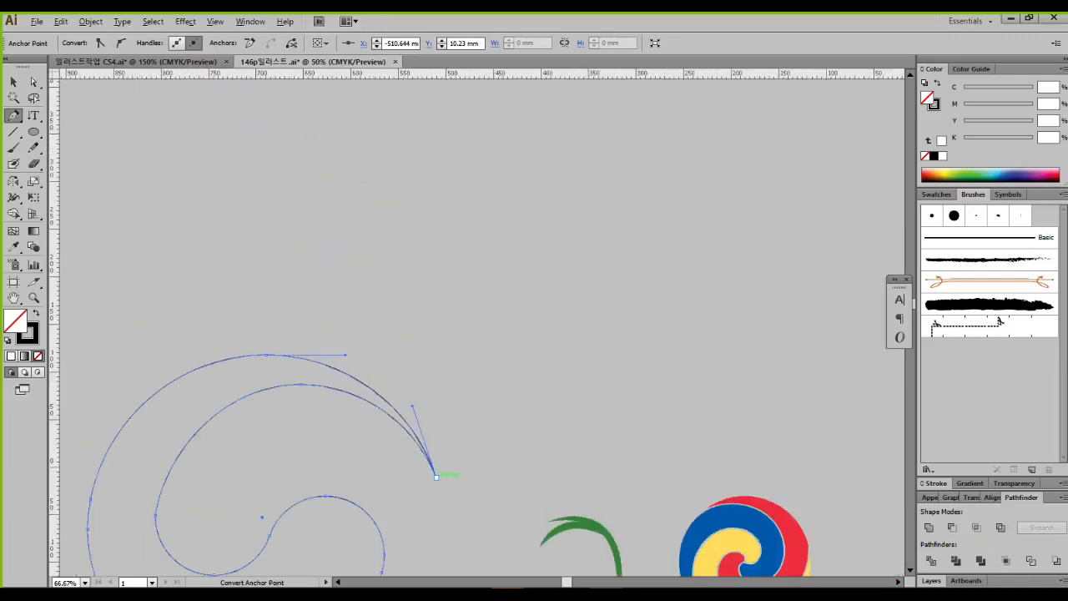
left_click_drag(435, 474, 620, 289)
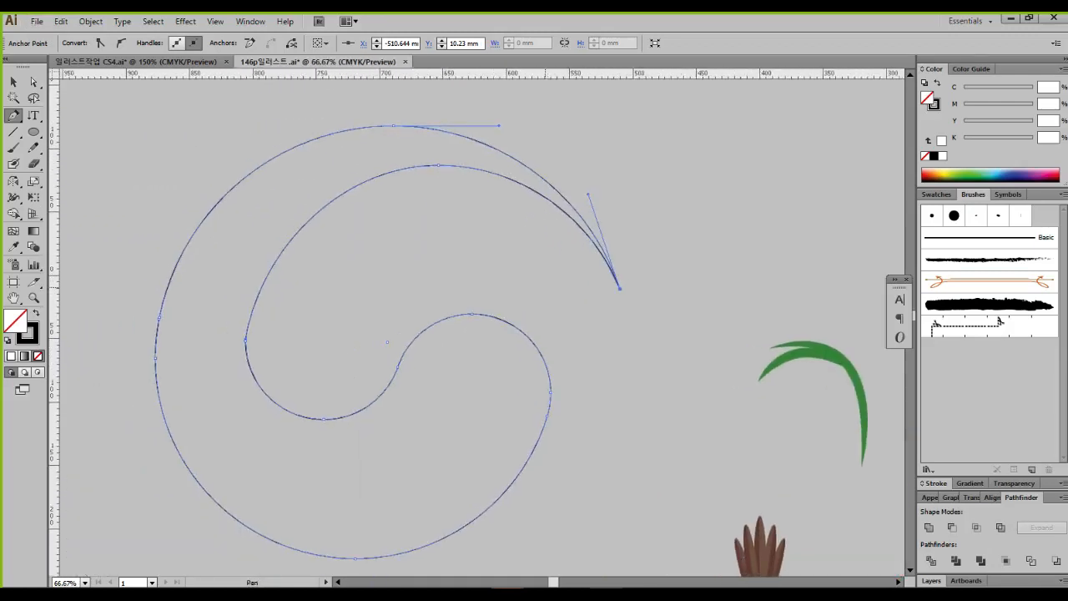
left_click(13, 82)
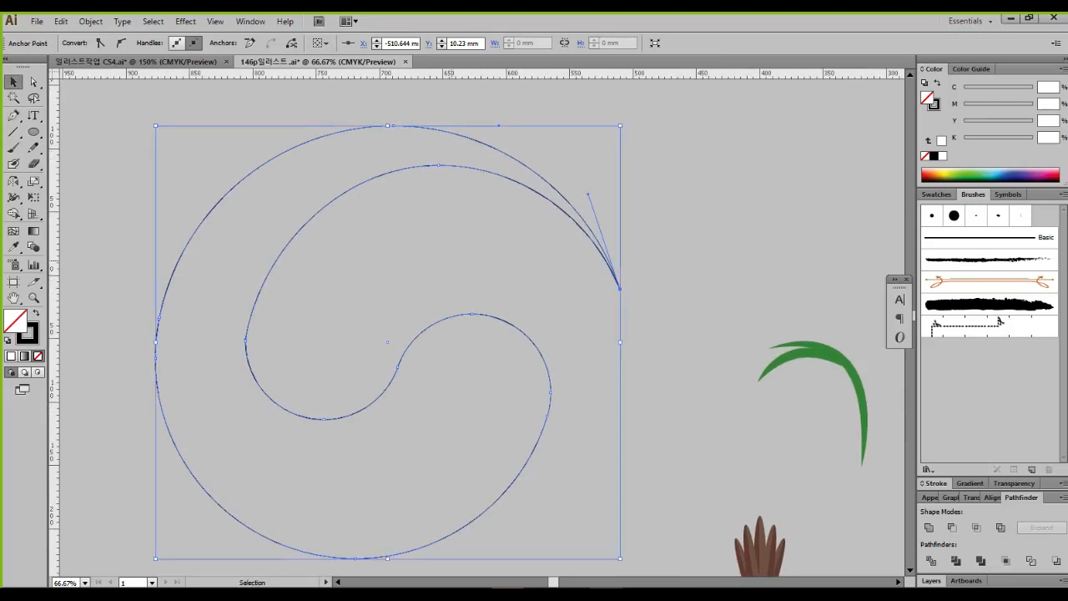
left_click(648, 199)
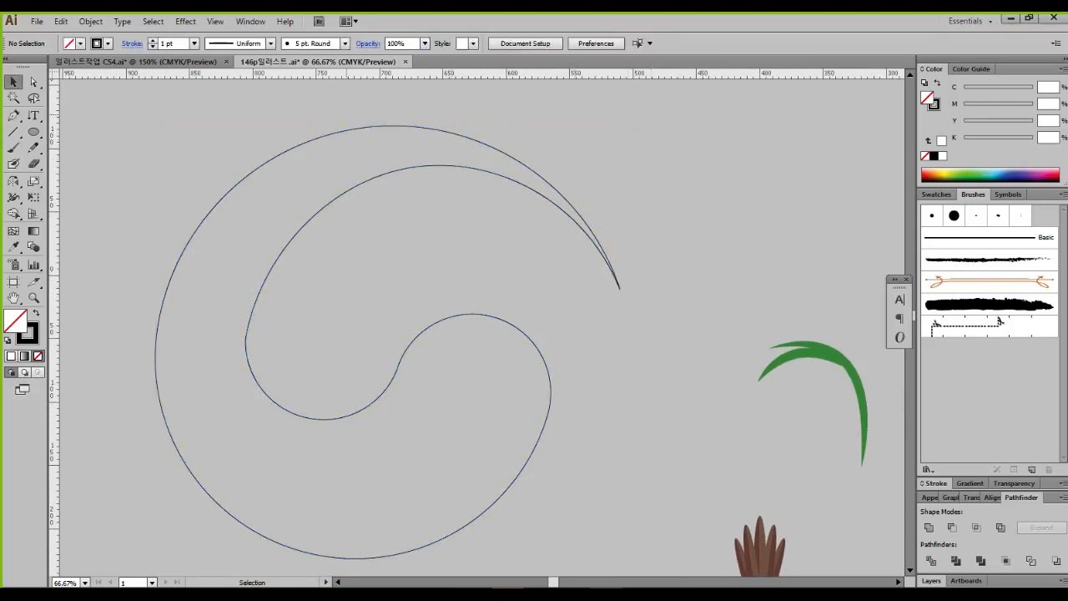
left_click_drag(348, 114, 394, 145)
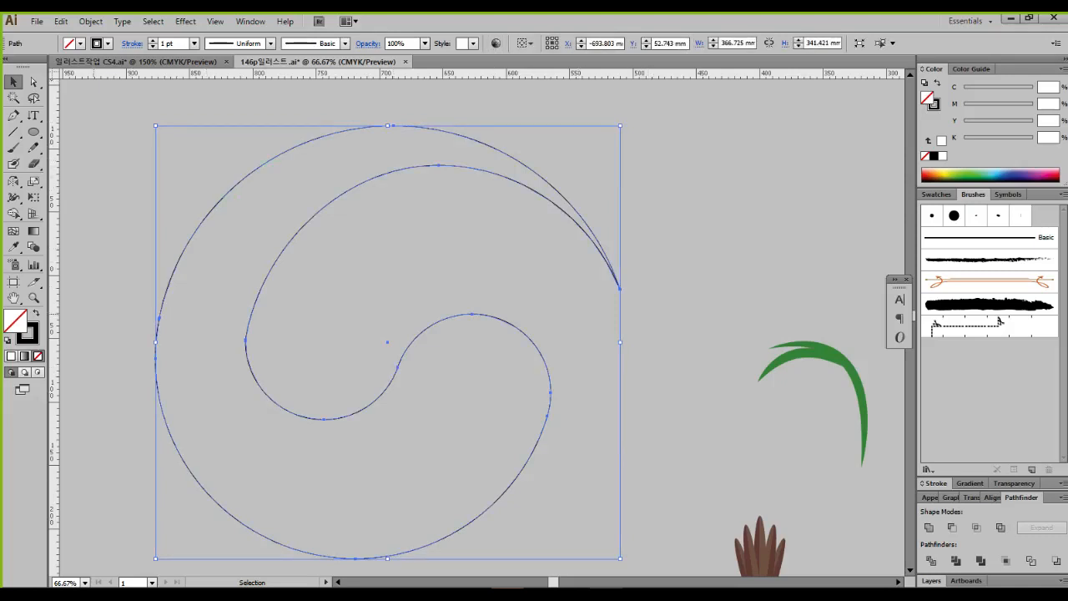
left_click(36, 313)
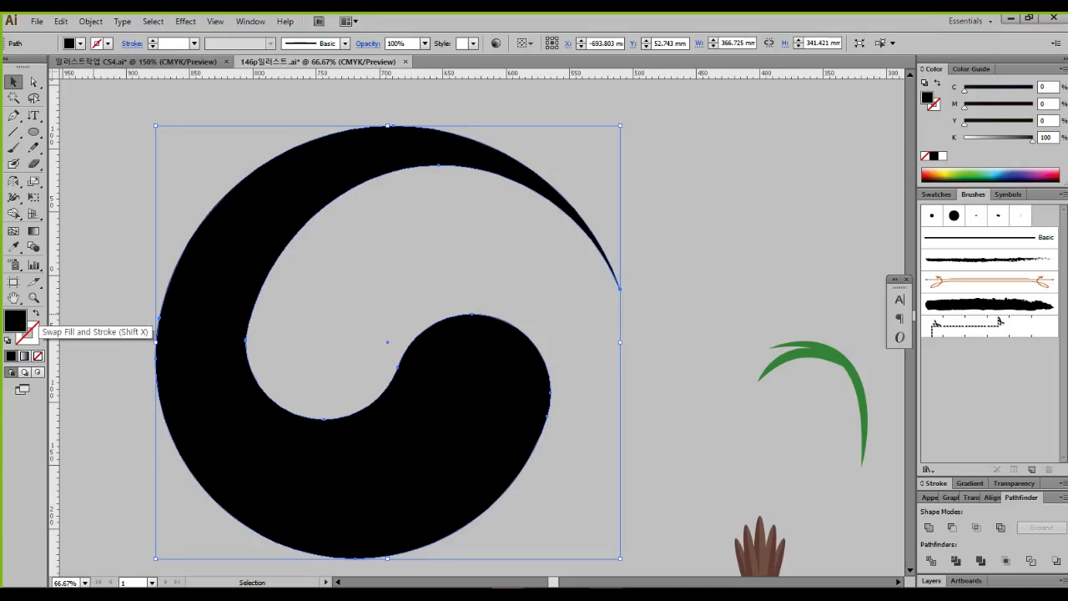
key("ctrl+shift+a")
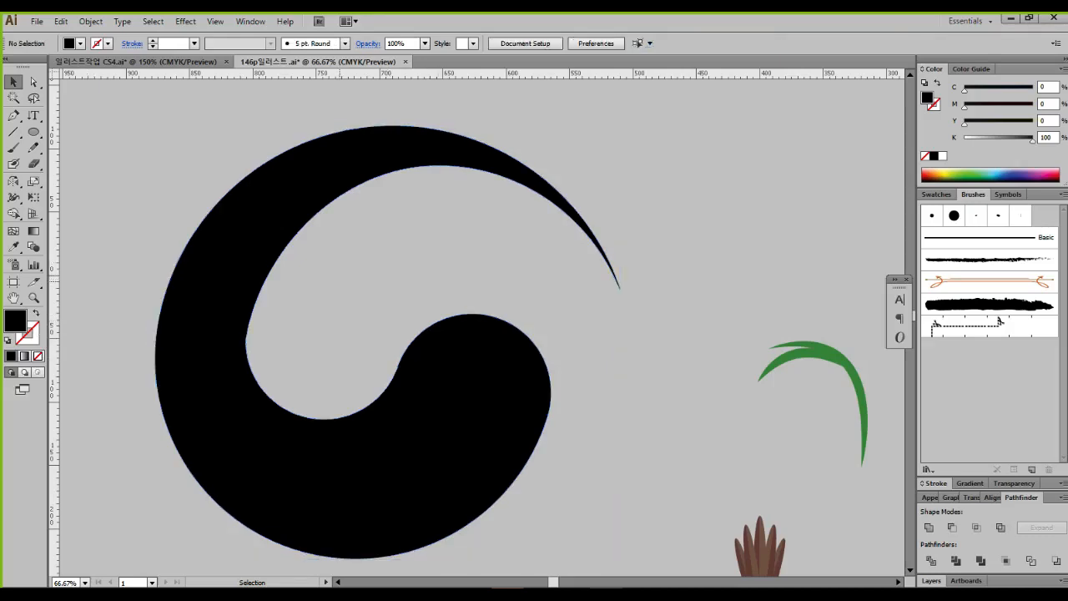
Step: Adjust the upward direction handle at the inner curve's leftmost anchor to near vertical, smoothing the bend there, and deselect the shape
mouse_move(240, 262)
left_mouse_down()
mouse_move(311, 297)
mouse_move(260, 344)
left_mouse_up()
key("a")
key("v")
left_click(33, 82)
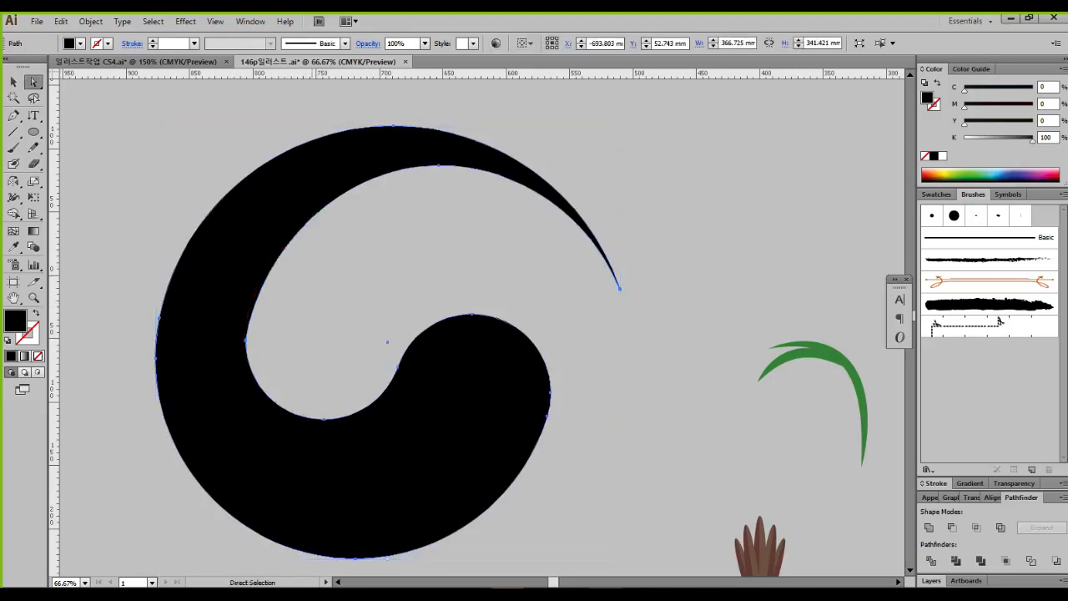
left_click_drag(309, 277, 248, 242)
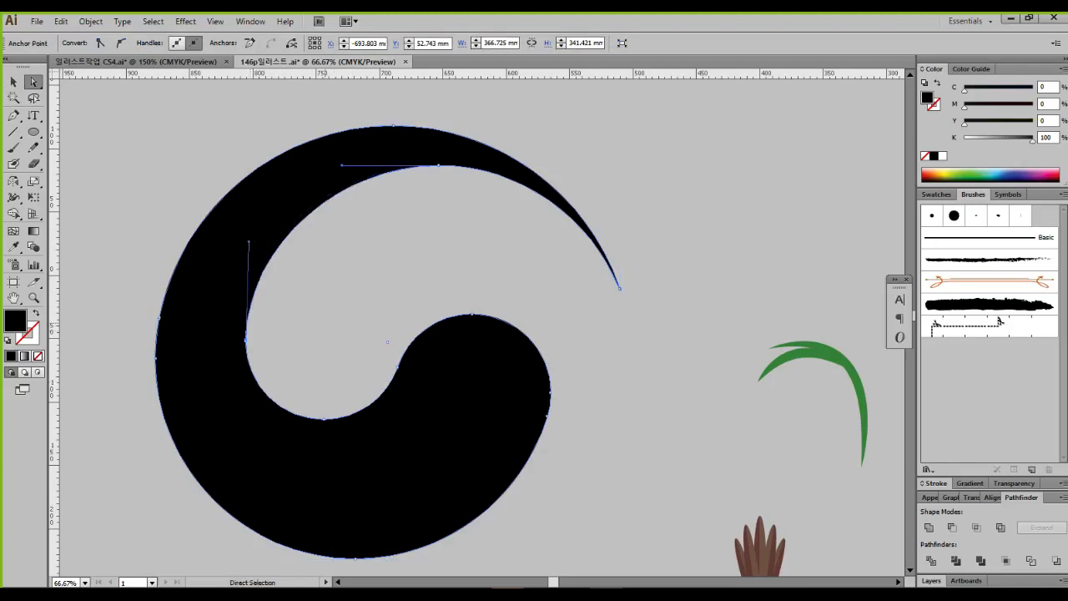
left_click(387, 341)
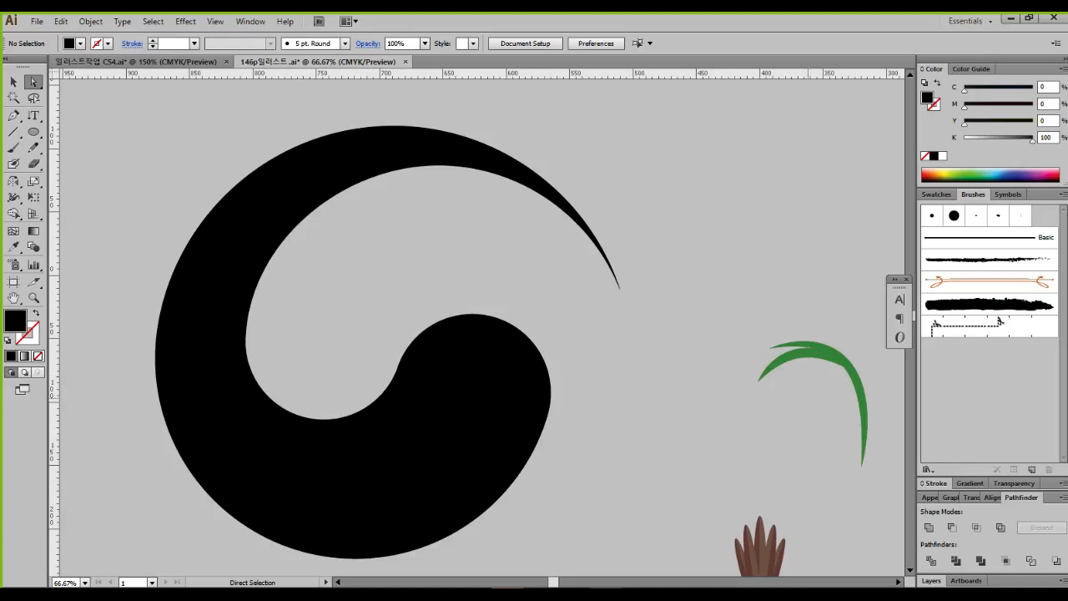
Step: Move the black emblem shape closer to the coloured reference emblem, to about X -741.4 mm, Y 40.6 mm
scroll(664, 404, "down", 1)
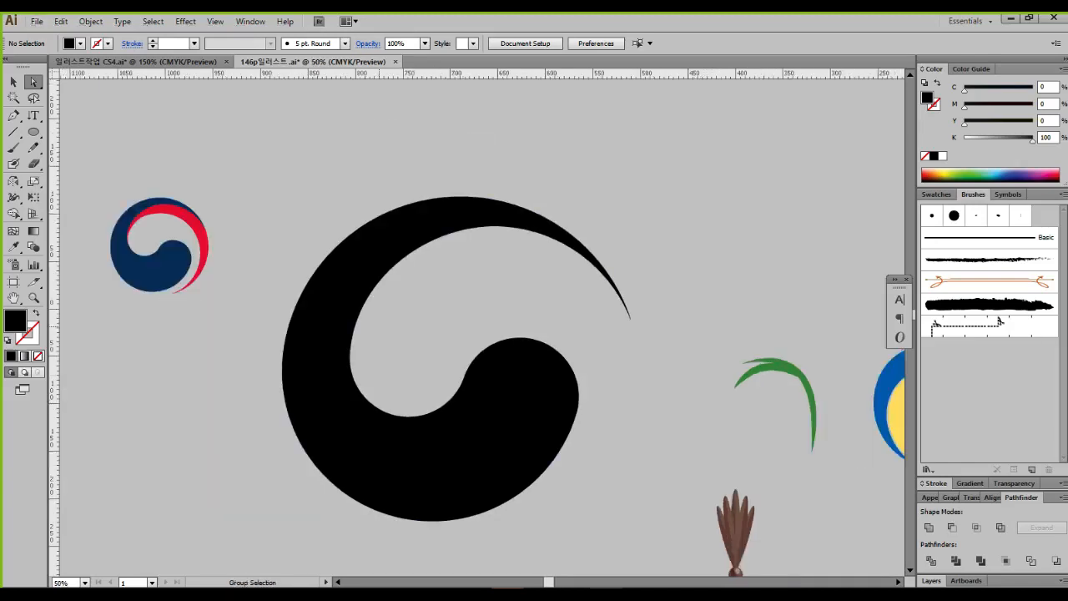
scroll(376, 322, "up", 1)
left_click(14, 81)
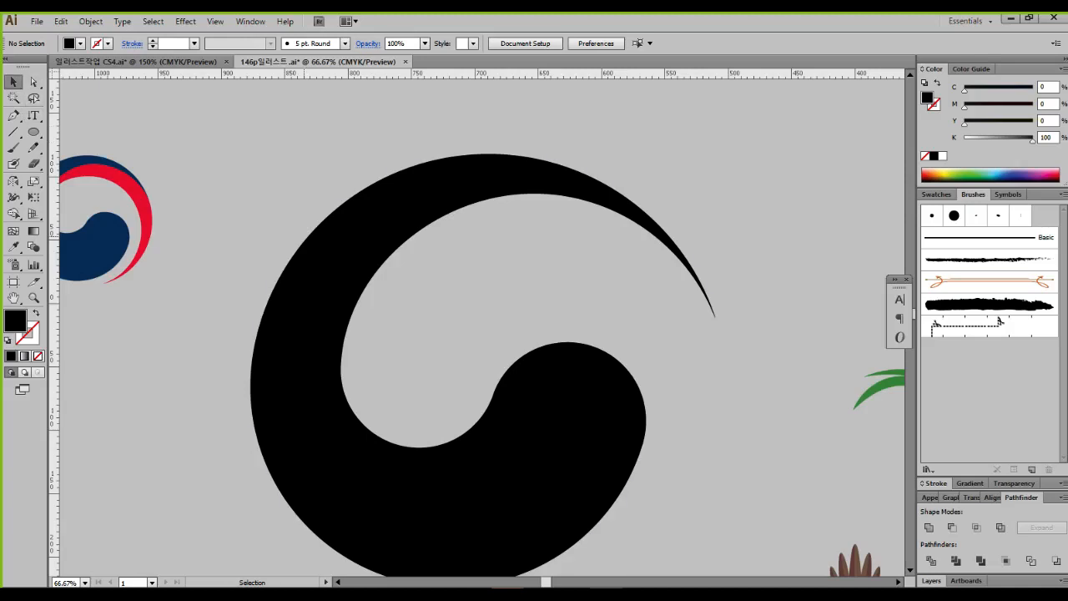
left_click_drag(347, 240, 261, 224)
left_click_drag(246, 265, 372, 272)
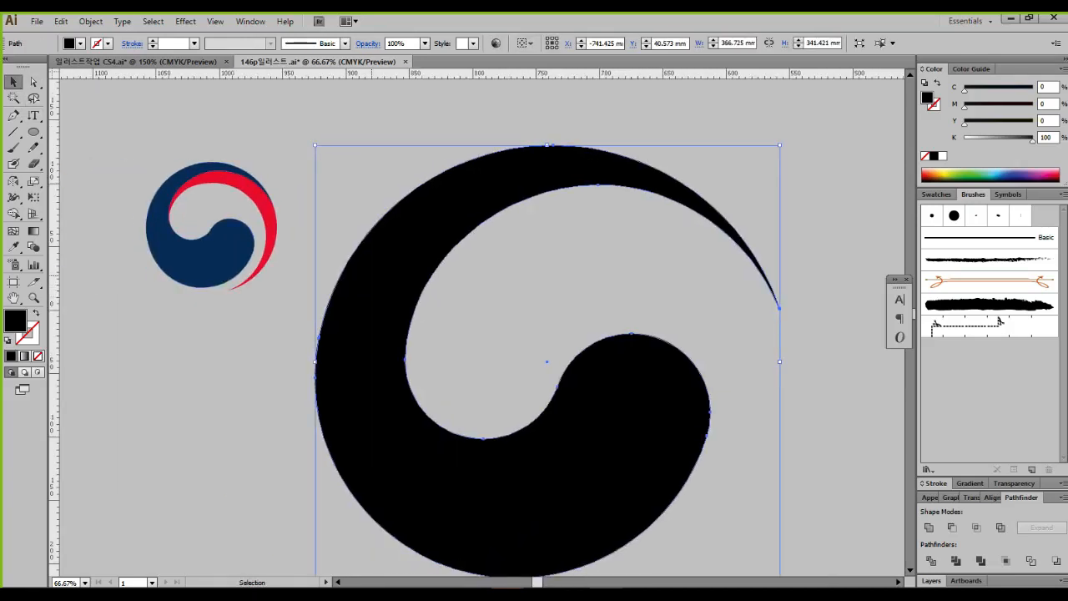
Step: Duplicate the black emblem shape and place the copy up and to the right at about X -683.2 mm, Y 15.2 mm
key("ctrl+2")
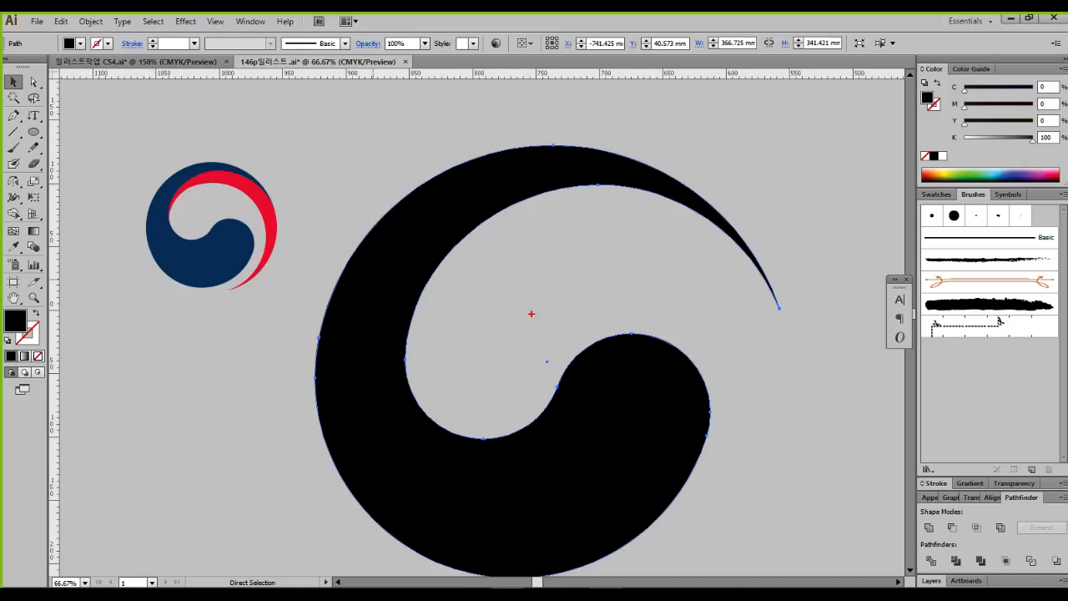
left_click_drag(531, 314, 528, 281)
key("Escape")
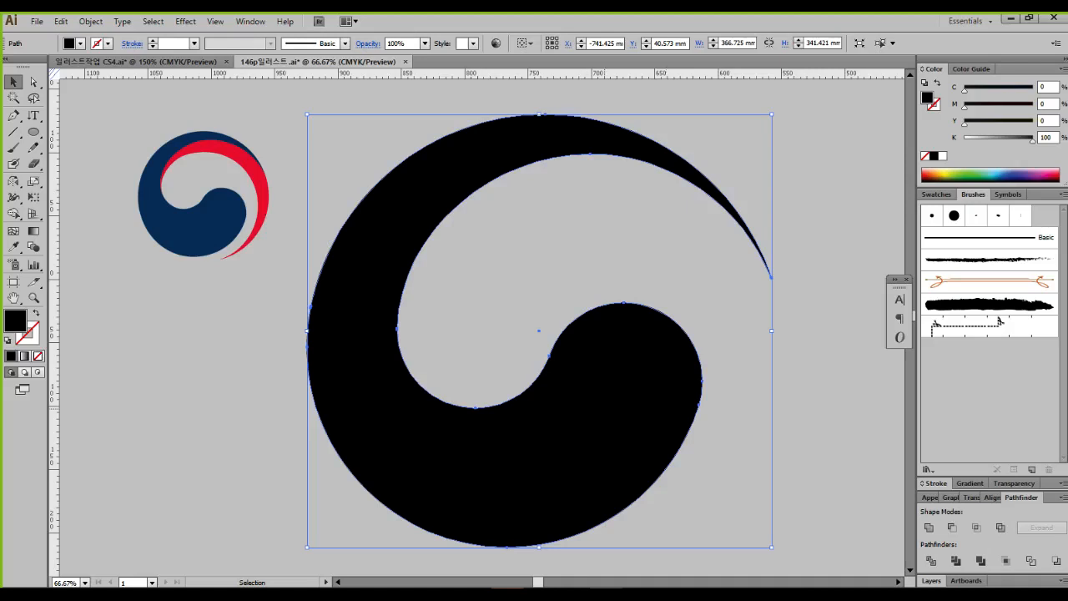
left_click_drag(584, 398, 657, 365)
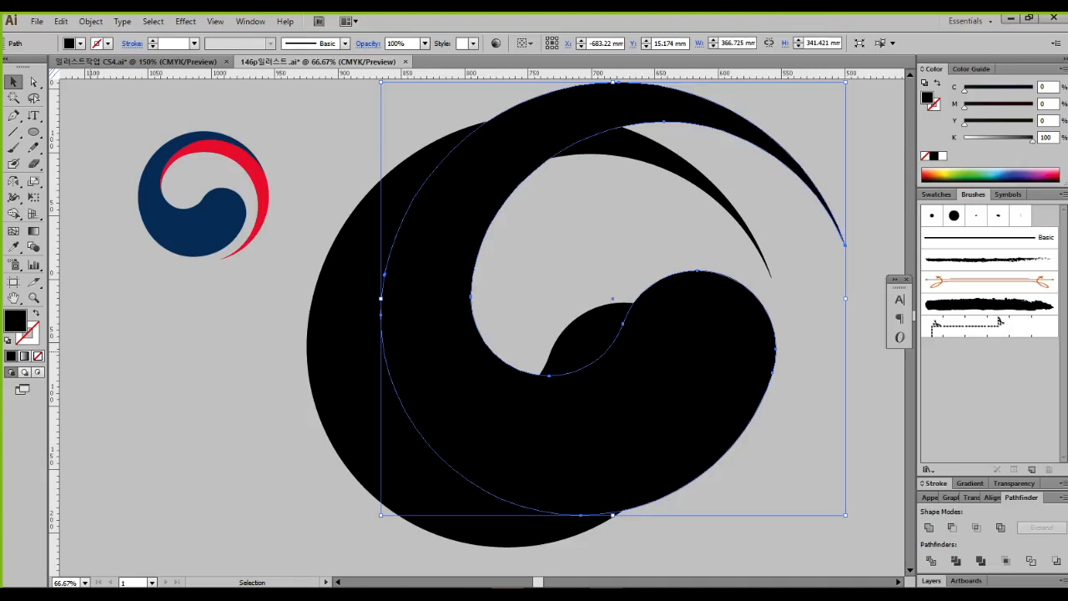
Step: Fill the duplicated emblem shape with the red colour #F21D5A
double_click(15, 320)
left_click(721, 255)
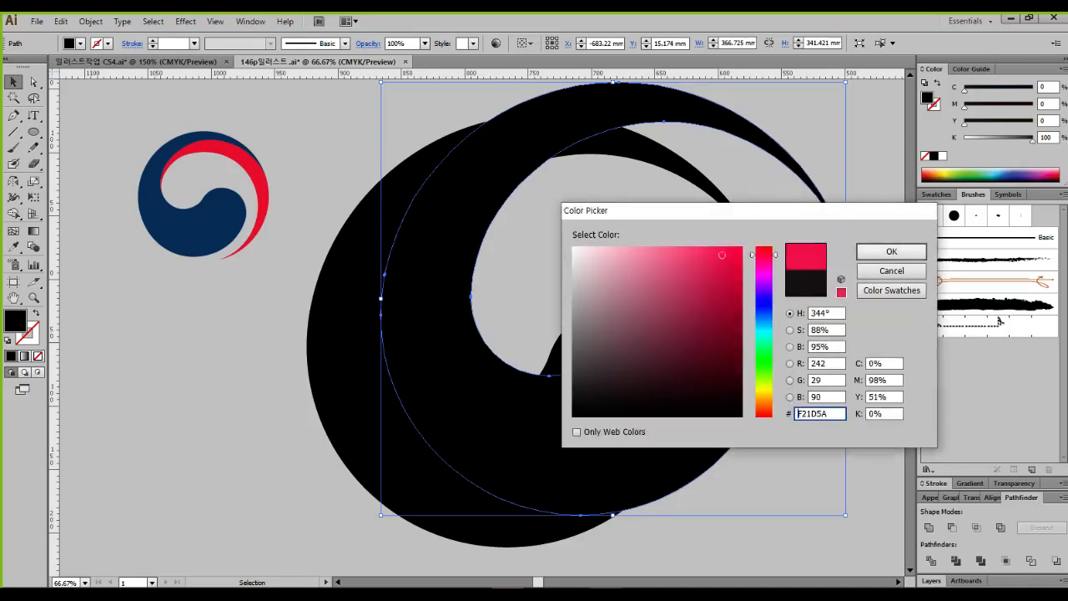
left_click(891, 251)
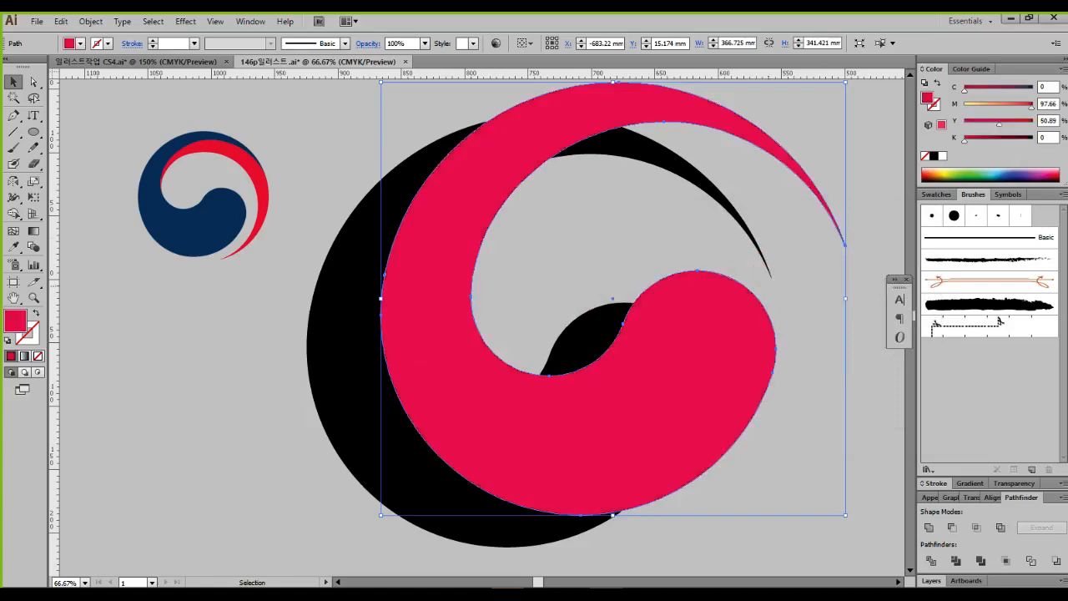
Step: Shrink the red copy to about 333.8 by 310.7 mm and send it behind the black emblem shape
left_click_drag(845, 82, 803, 121)
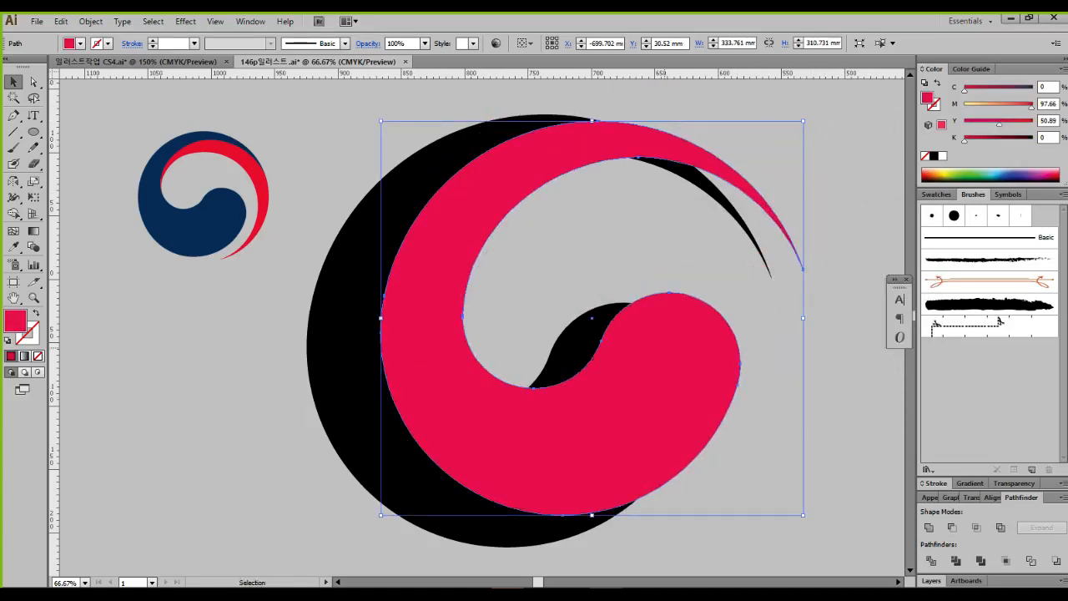
key("a")
key("ctrl+[")
key("v")
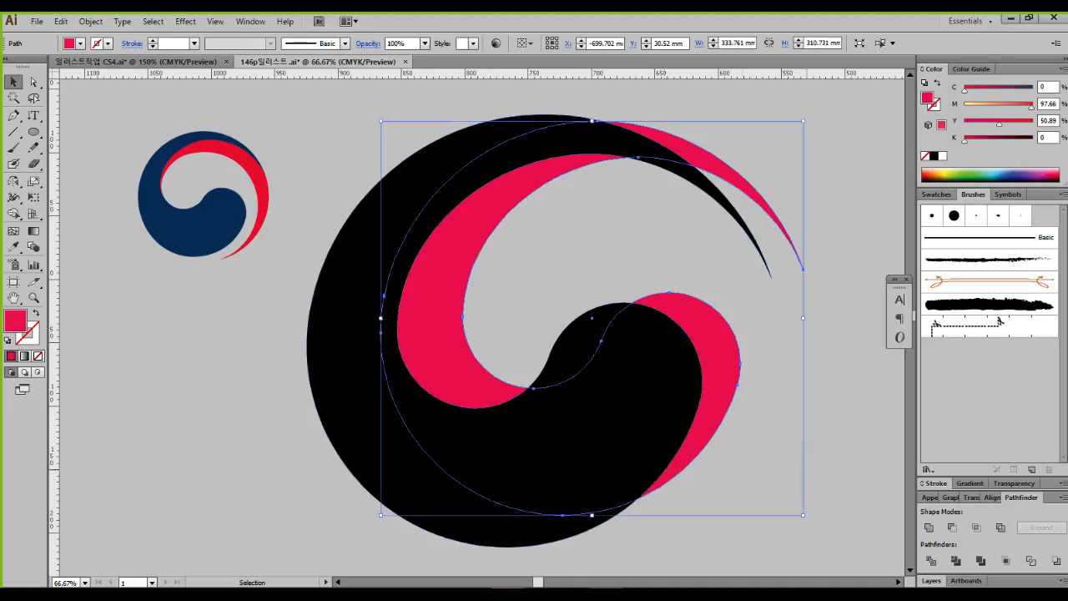
Step: Rotate the red copy so its thin tail points down, move it to about X -710.3 mm, Y 38.4 mm, and deselect it
left_click_drag(809, 521, 484, 466)
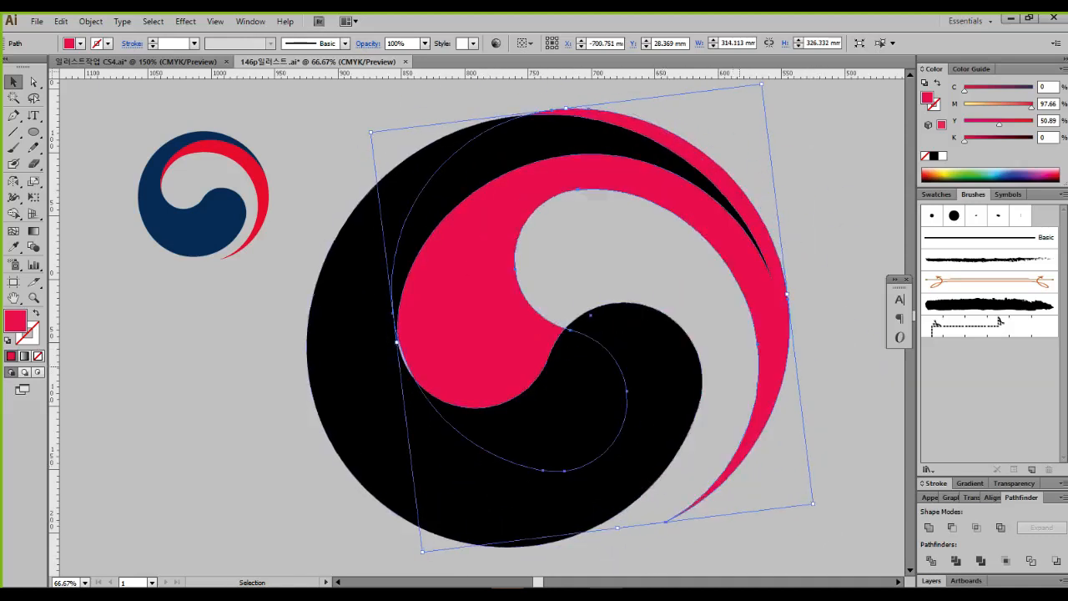
mouse_move(768, 335)
left_mouse_down()
mouse_move(745, 343)
mouse_move(756, 347)
left_mouse_up()
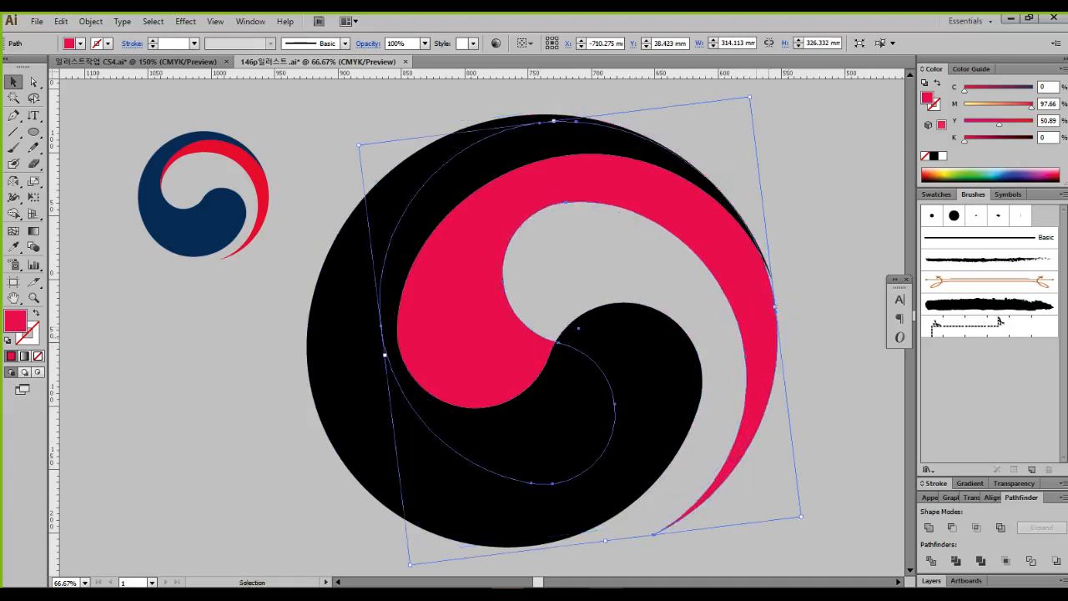
key("ctrl+shift+a")
mouse_move(572, 203)
left_mouse_down()
mouse_move(546, 212)
mouse_move(478, 245)
mouse_move(401, 346)
mouse_move(391, 438)
mouse_move(570, 452)
mouse_move(605, 287)
mouse_move(548, 210)
left_mouse_up()
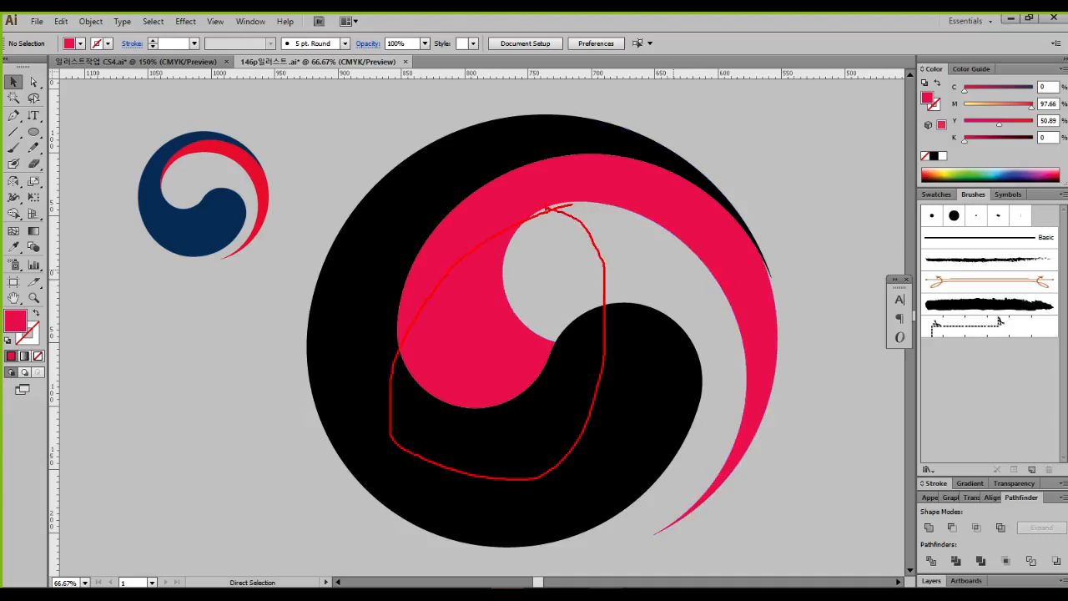
key("Escape")
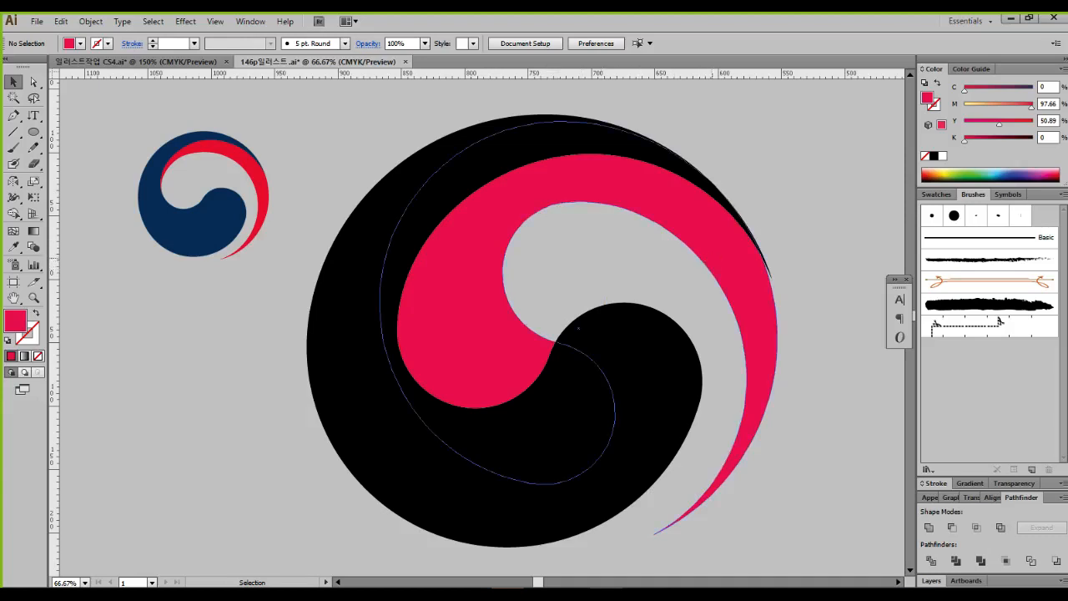
Step: Delete the red copy, leaving only the black emblem shape
left_click(760, 254)
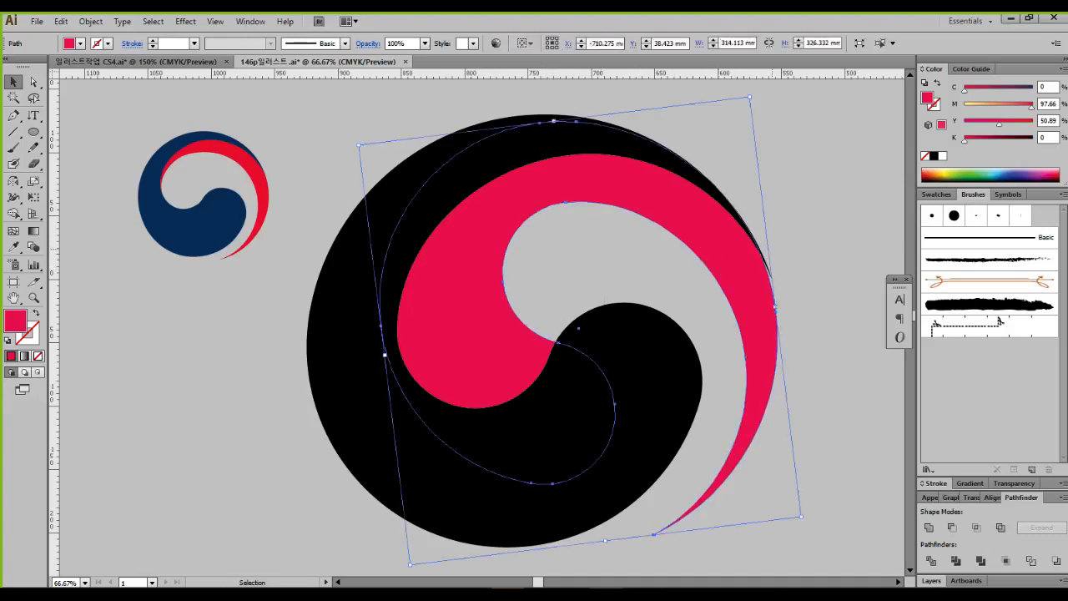
left_click(797, 238)
left_click(763, 260)
key("Delete")
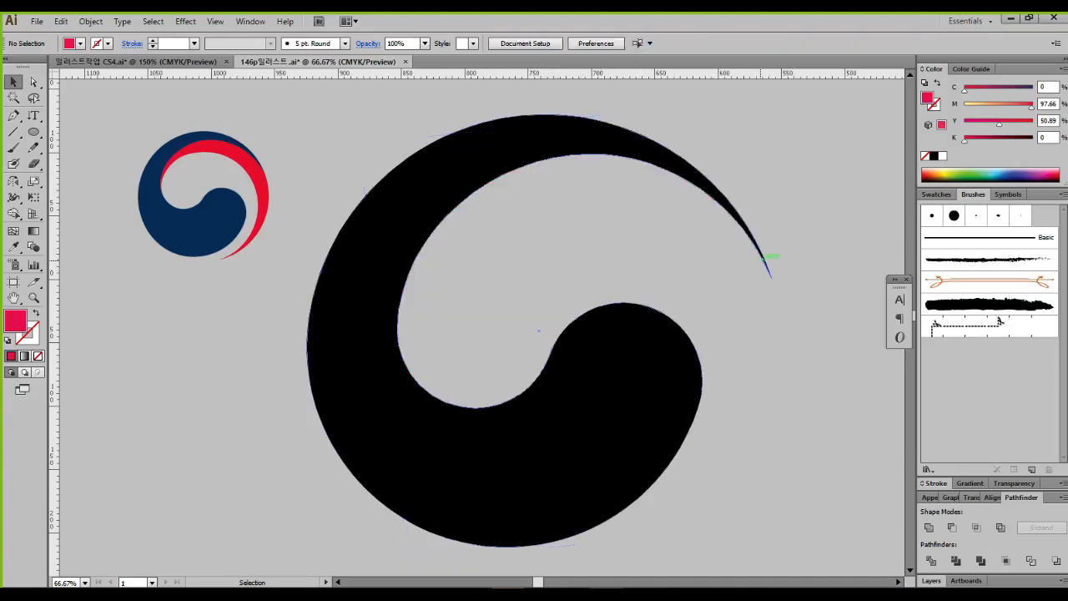
Step: Move the black shape's pointed tip anchor inward and up, making the shape about 346.5 mm wide
scroll(805, 291, "up", 1)
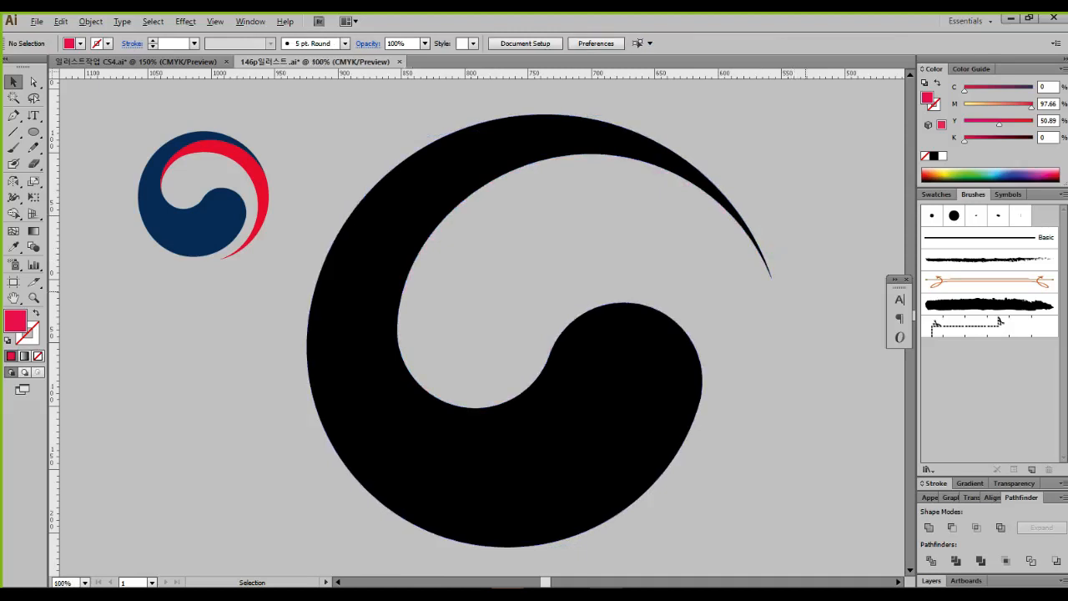
scroll(799, 286, "down", 1)
key("a")
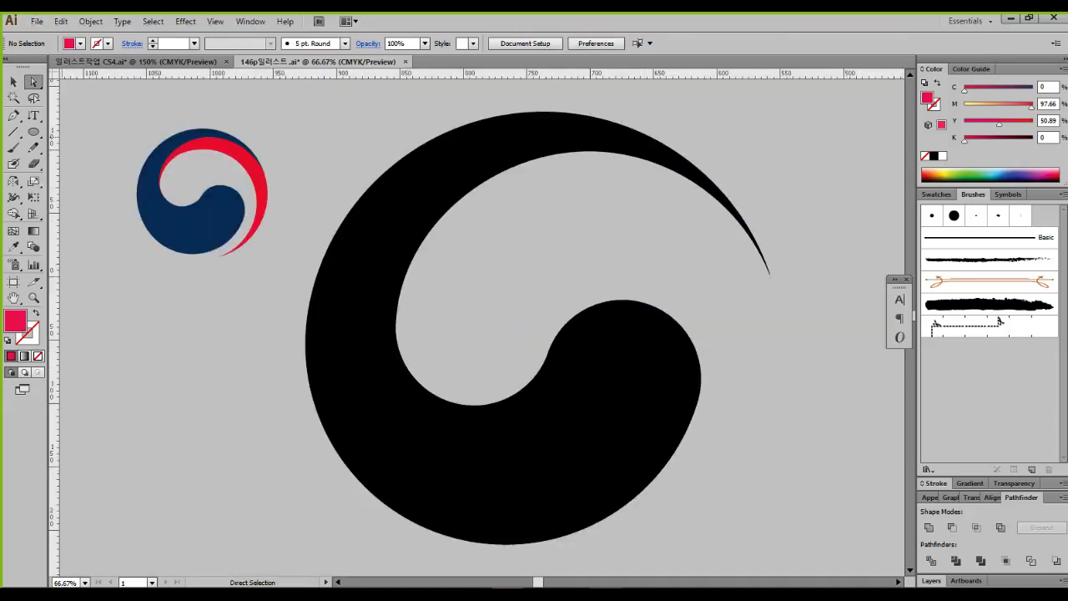
left_click_drag(721, 237, 783, 294)
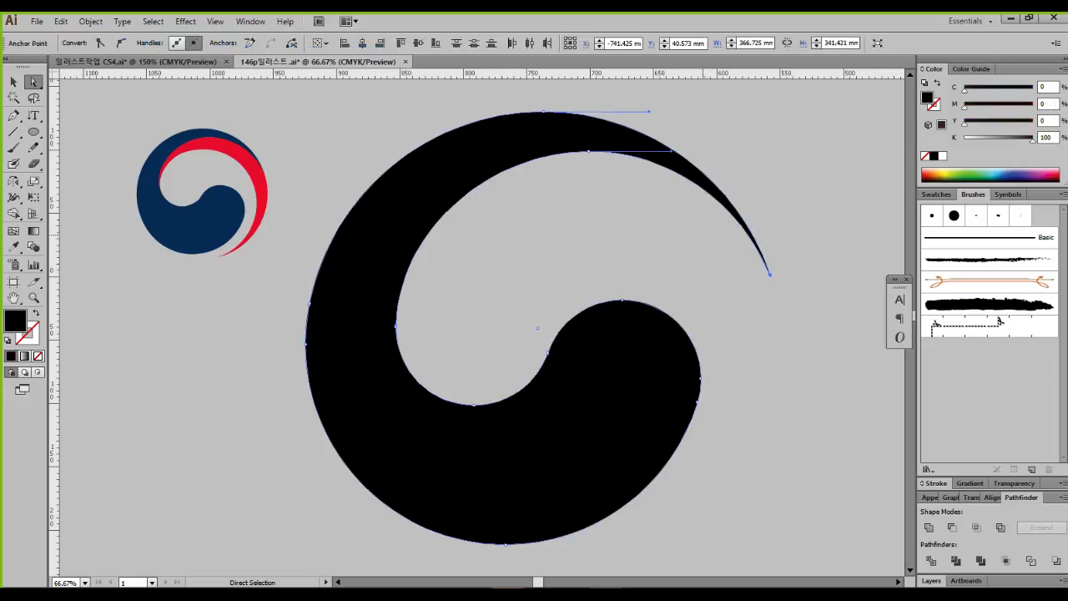
left_click_drag(768, 272, 743, 255)
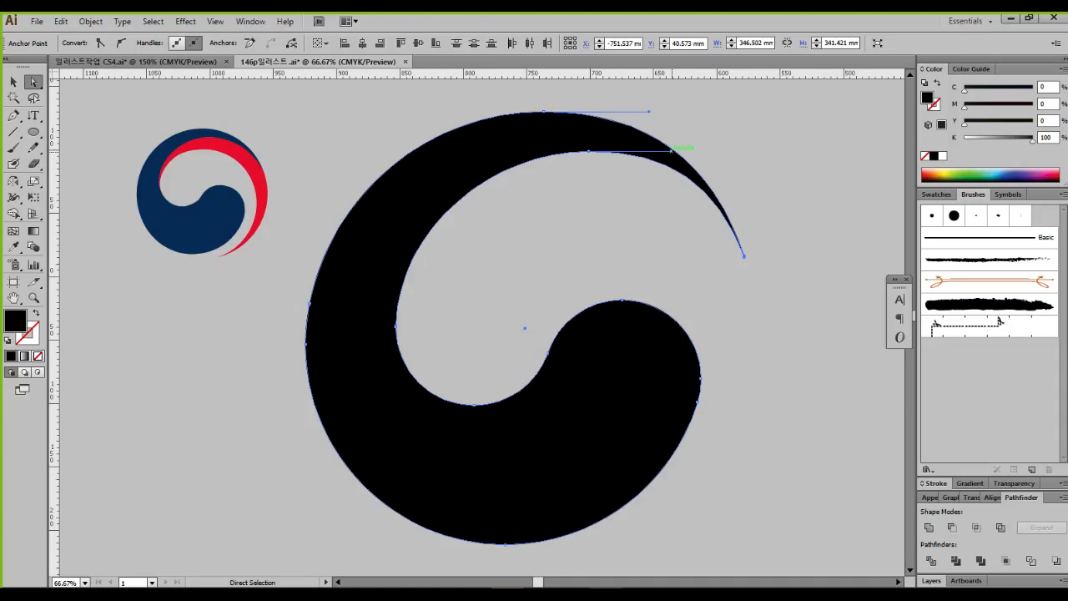
Step: Angle the direction handles of the top outer and inner anchors slightly downward to smooth the tapering tail, and deselect the shape
mouse_move(672, 151)
left_mouse_down()
mouse_move(670, 165)
mouse_move(662, 155)
left_mouse_up()
left_click(543, 111)
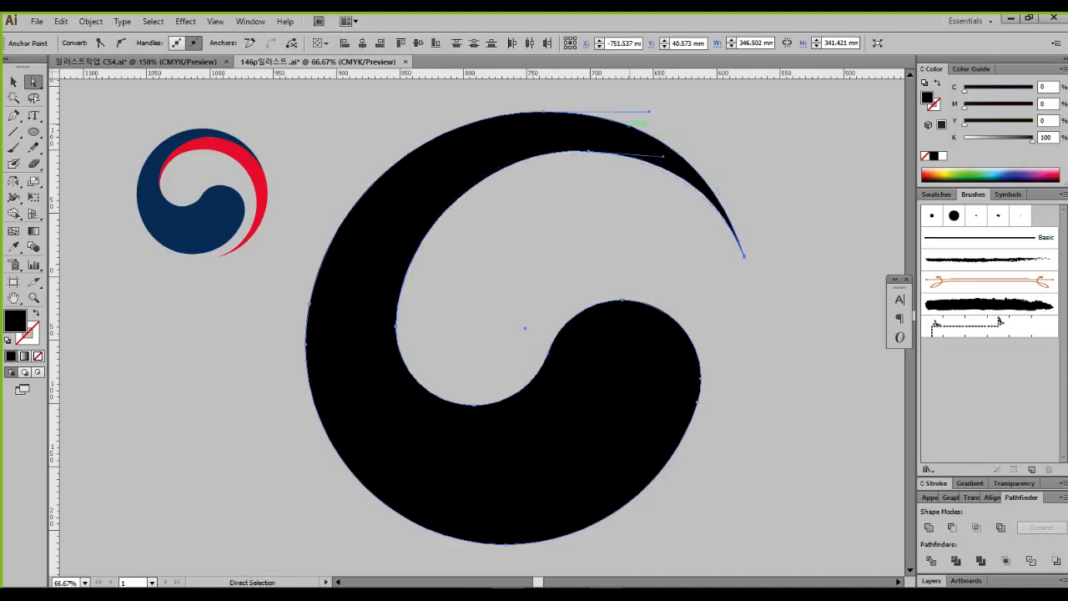
left_click_drag(648, 109, 647, 113)
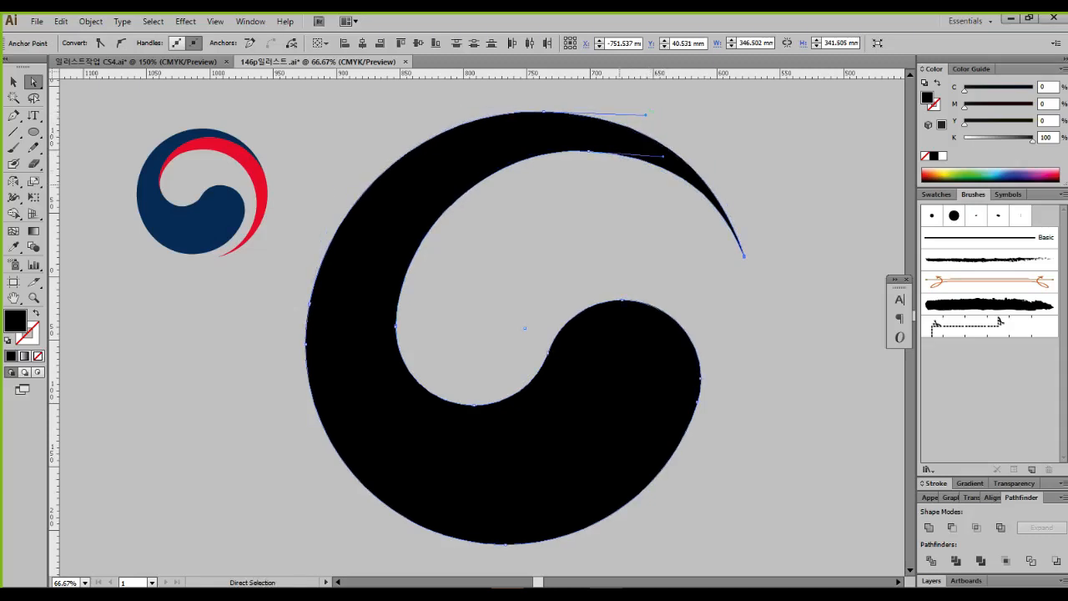
left_click_drag(663, 156, 651, 156)
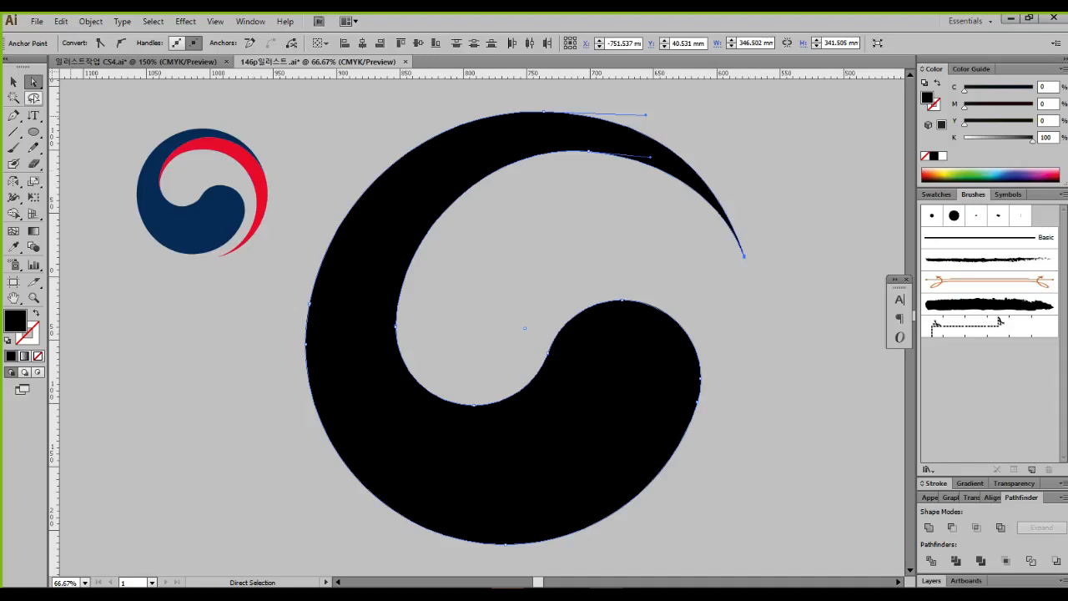
key("v")
key("ctrl+minus")
key("ctrl+shift+a")
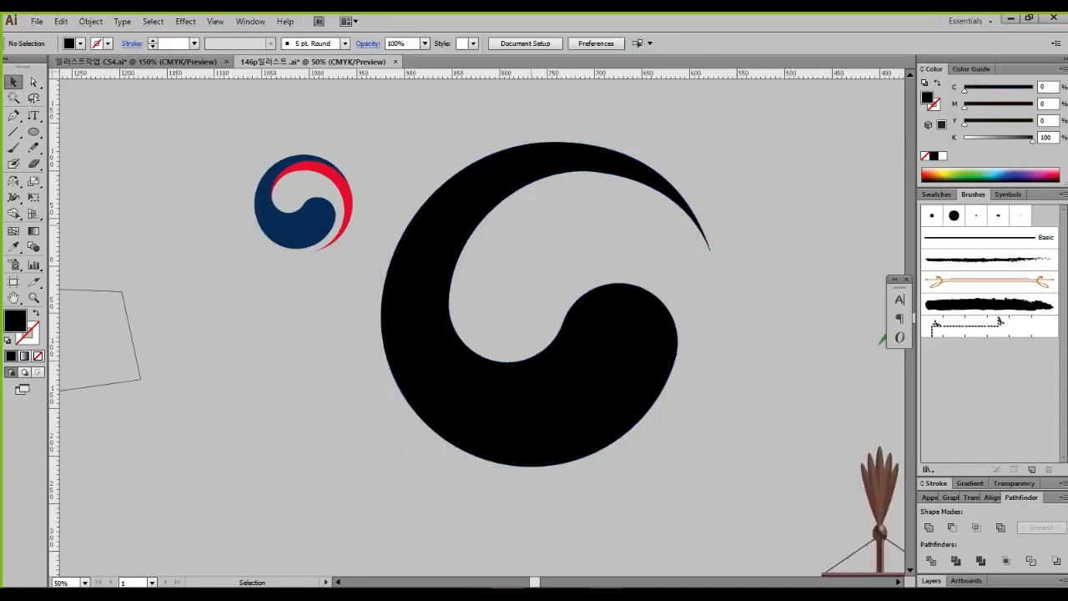
key("a")
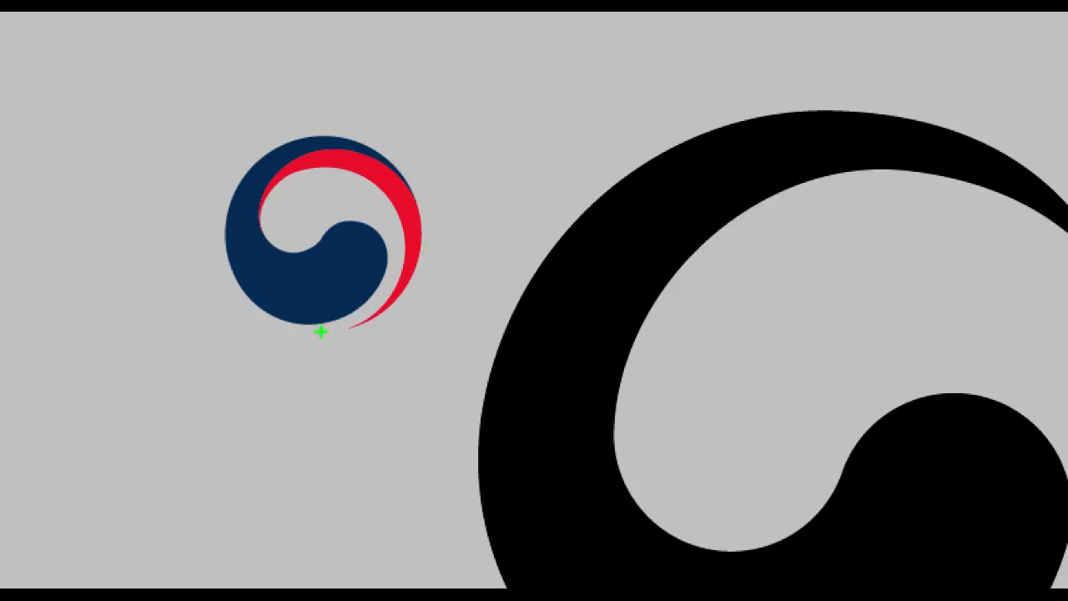
mouse_move(319, 350)
left_mouse_down()
mouse_move(391, 331)
mouse_move(421, 278)
mouse_move(424, 219)
mouse_move(411, 168)
mouse_move(371, 139)
mouse_move(278, 142)
mouse_move(237, 174)
mouse_move(210, 250)
left_mouse_up()
mouse_move(370, 150)
left_mouse_down()
mouse_move(250, 187)
mouse_move(280, 318)
mouse_move(382, 321)
mouse_move(410, 214)
mouse_move(343, 133)
left_mouse_up()
mouse_move(253, 241)
left_mouse_down()
mouse_move(271, 189)
mouse_move(316, 172)
mouse_move(362, 173)
mouse_move(392, 198)
mouse_move(408, 255)
mouse_move(371, 316)
mouse_move(258, 333)
mouse_move(202, 278)
mouse_move(286, 200)
left_mouse_up()
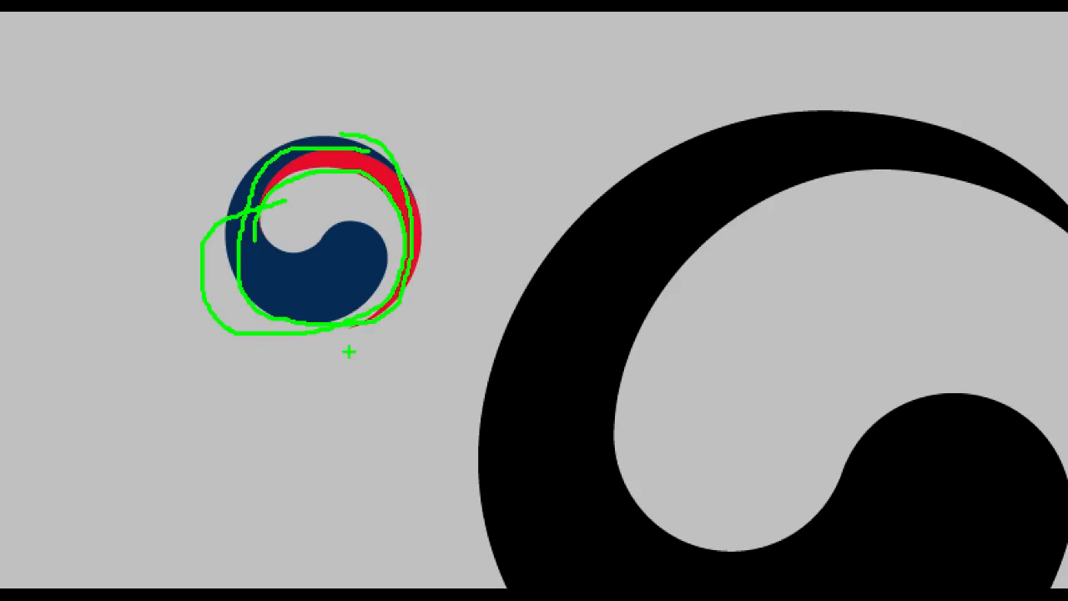
key("Escape")
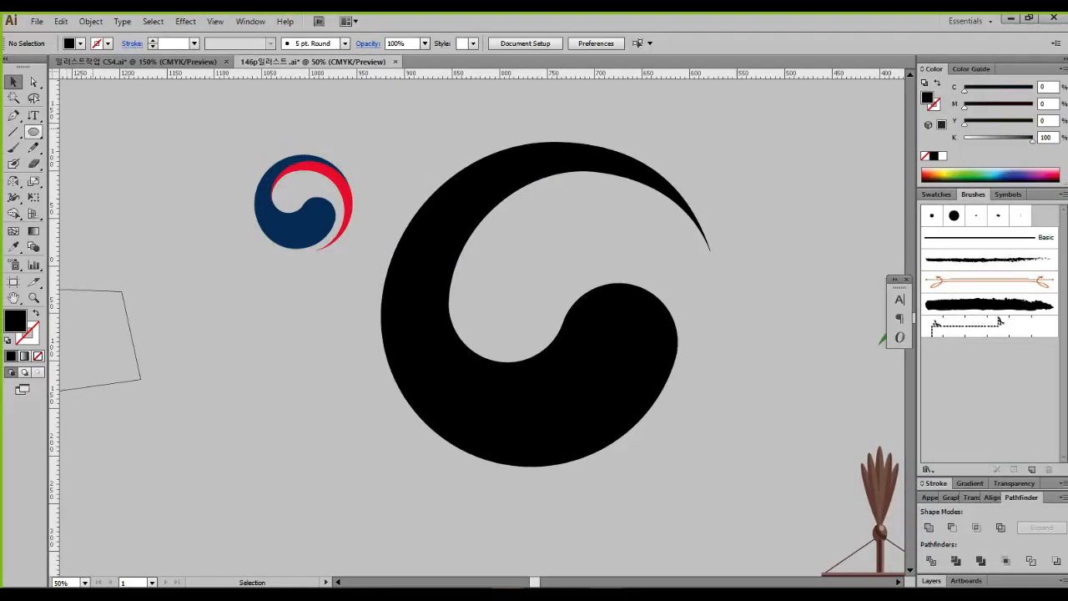
Step: Draw a circle about 345.3 mm in diameter over the black emblem, aligned with its top and tail tip
left_click(33, 132)
left_click_drag(534, 236, 654, 447)
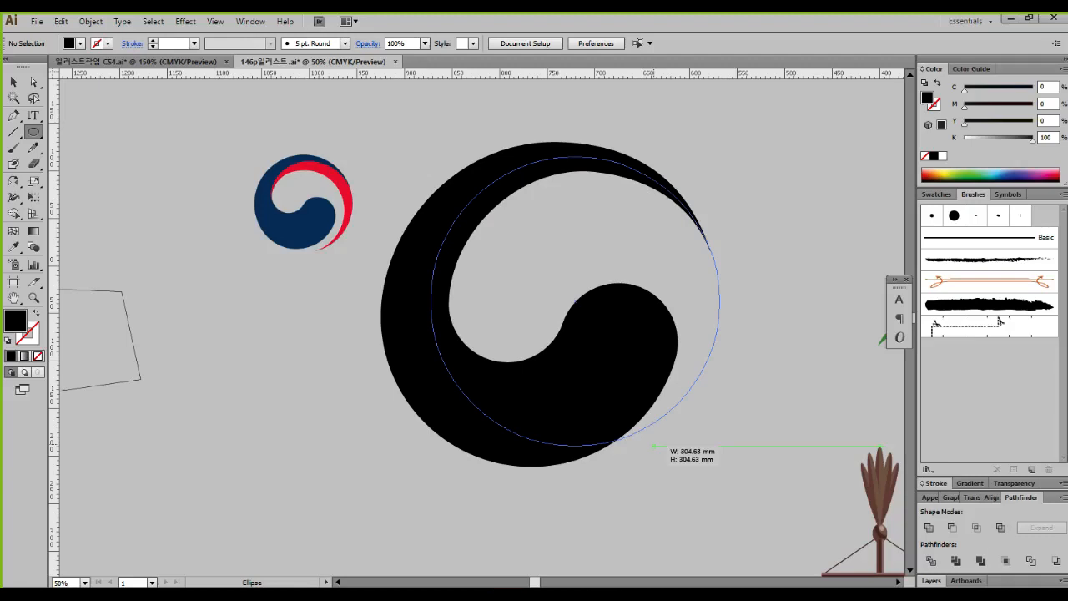
left_click_drag(654, 447, 627, 464)
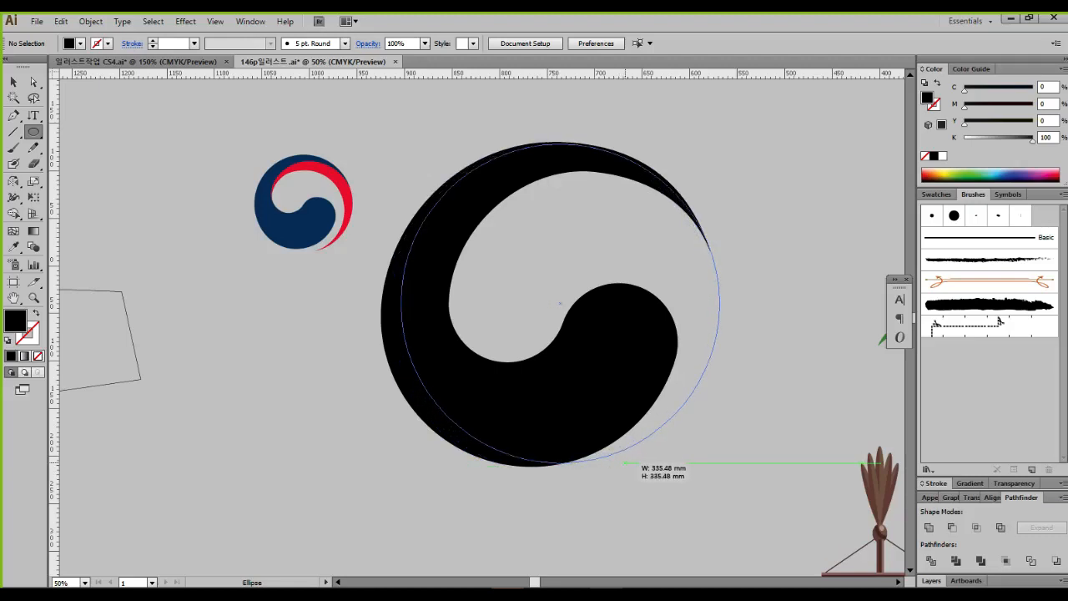
left_click_drag(628, 464, 625, 470)
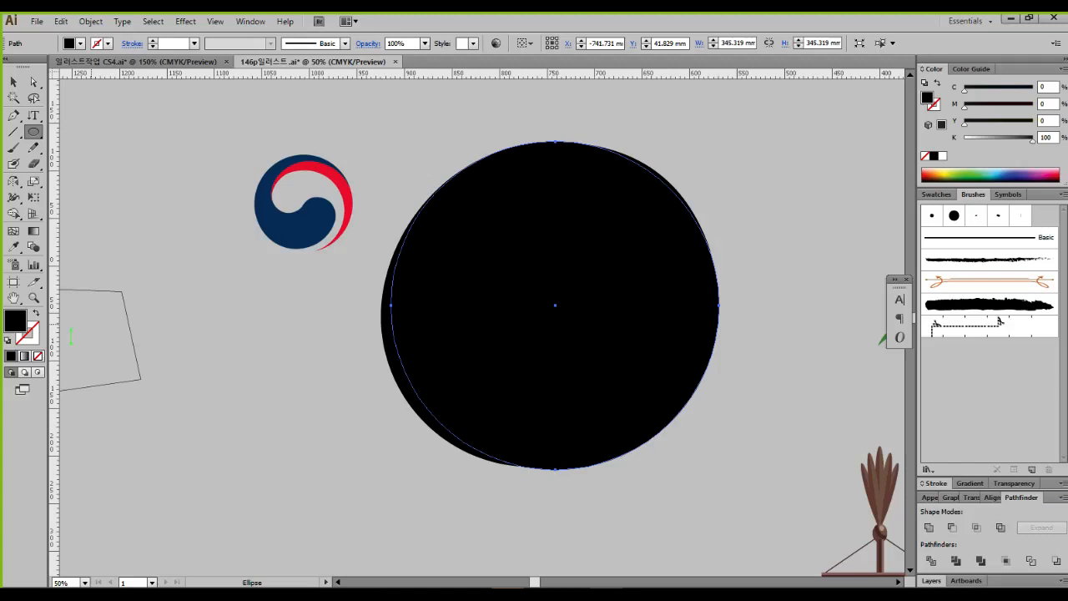
Step: Fill the circle with the red colour #F4215D and send it behind the black emblem shape
double_click(15, 320)
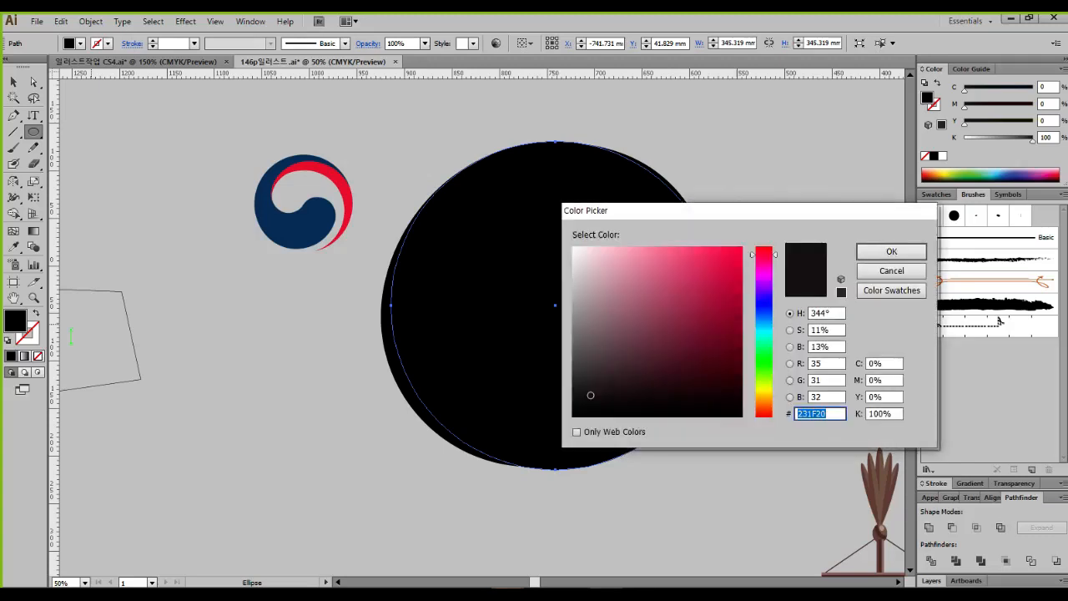
type("F4215D")
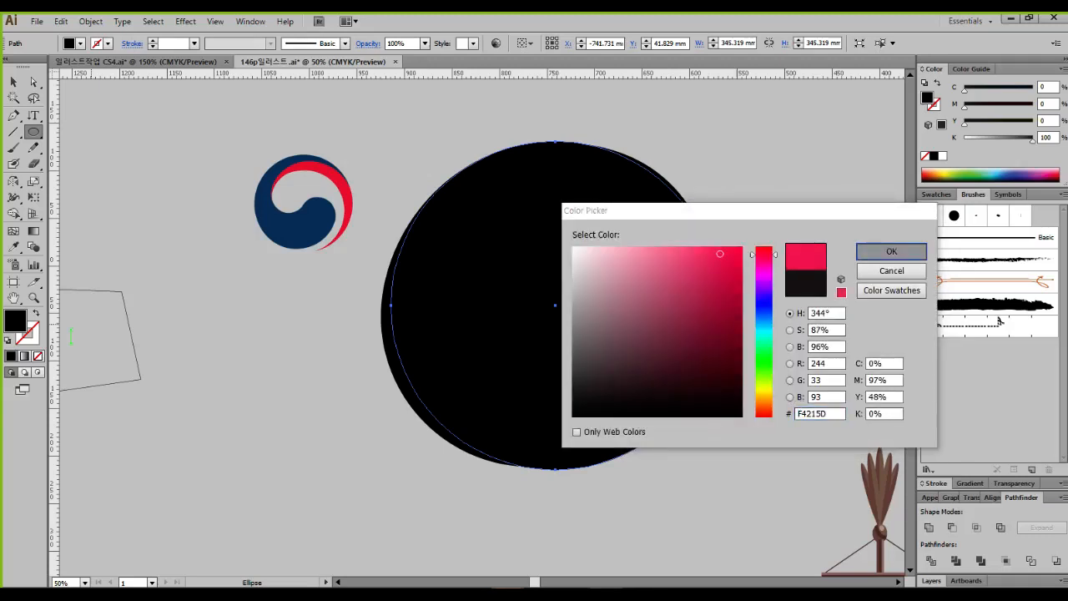
key("Return")
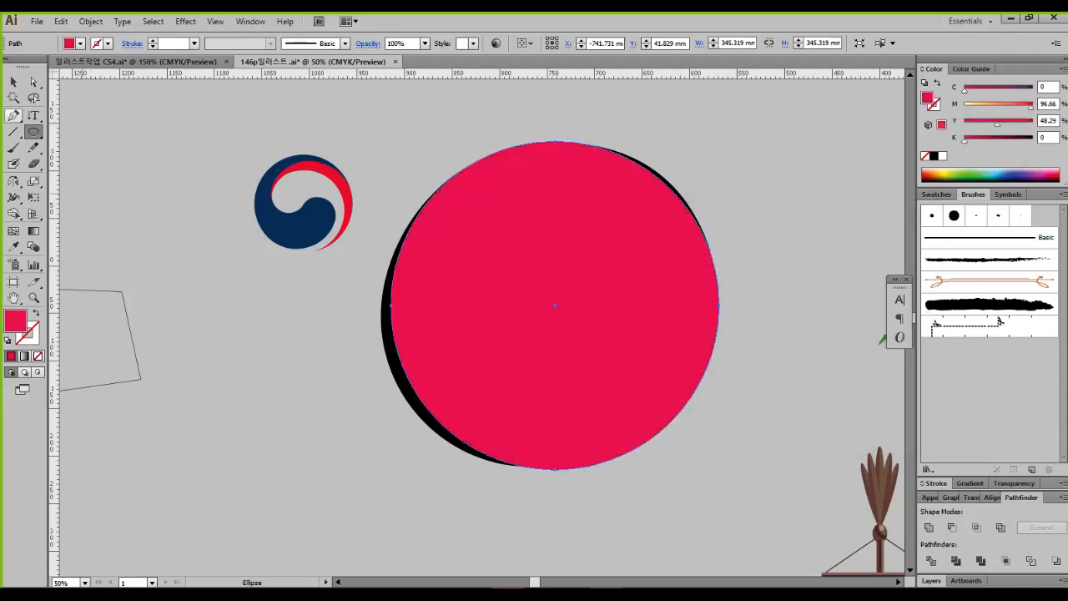
left_click(14, 81)
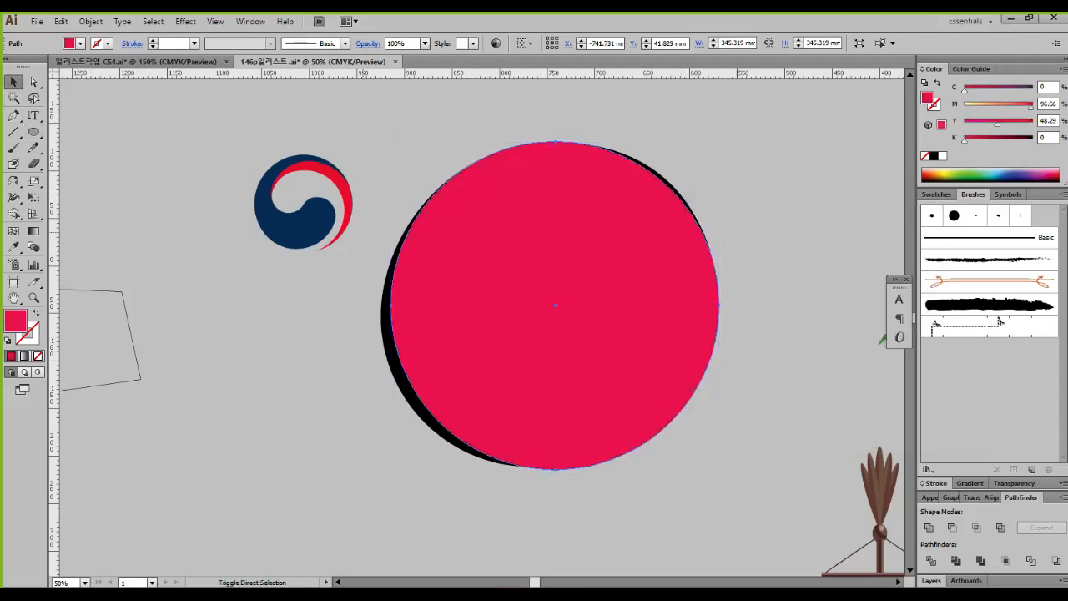
key("ctrl+shift+bracketleft")
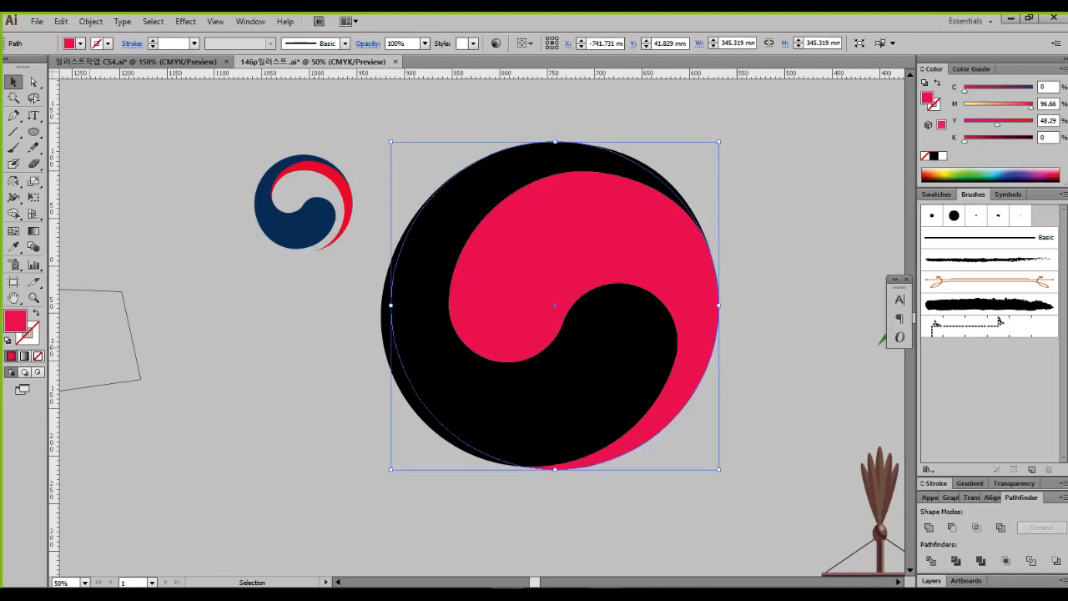
Step: Draw a circle about 283.6 mm in diameter inside the large red circle, nearly tangent to its bottom edge and slightly right of its centre
left_click(34, 132)
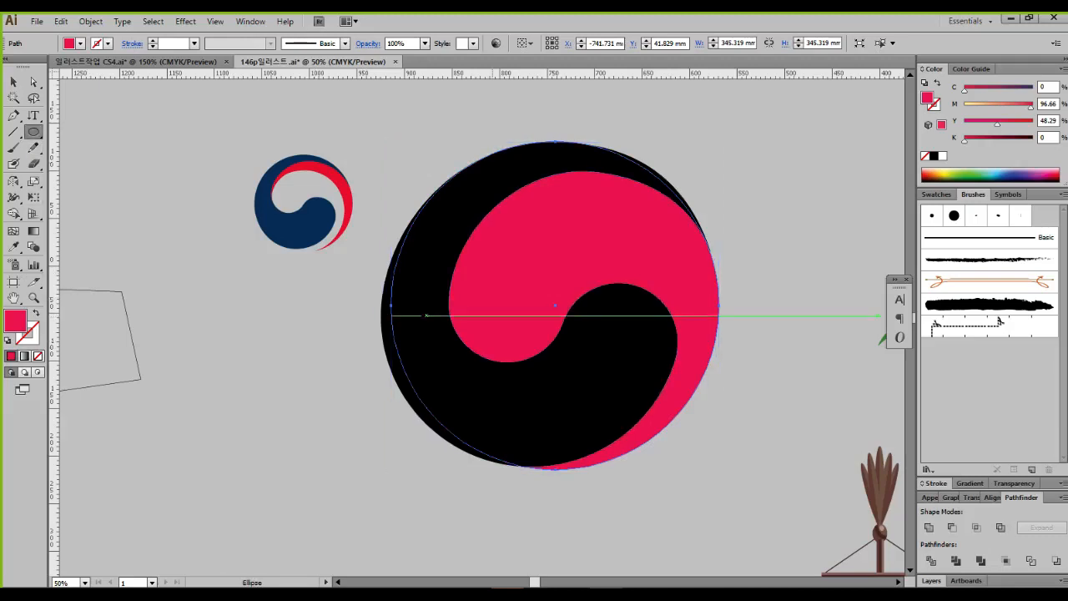
key("ctrl")
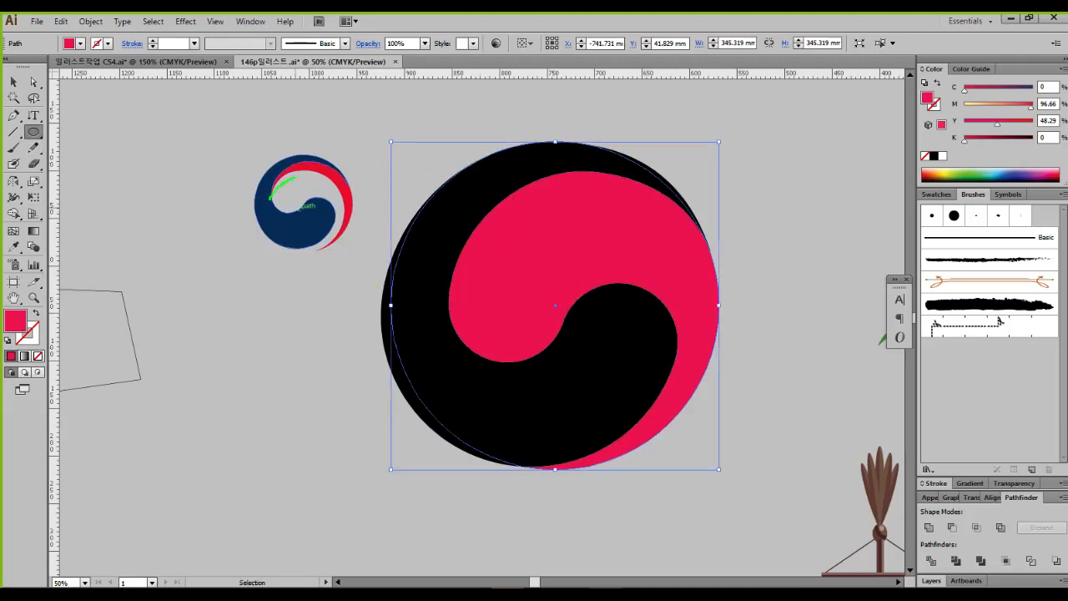
mouse_move(295, 177)
left_mouse_down()
mouse_move(337, 226)
mouse_move(300, 256)
left_mouse_up()
mouse_move(395, 267)
left_mouse_down()
mouse_move(644, 455)
mouse_move(692, 576)
mouse_move(674, 469)
mouse_move(686, 433)
mouse_move(650, 399)
mouse_move(707, 401)
mouse_move(708, 410)
left_mouse_up()
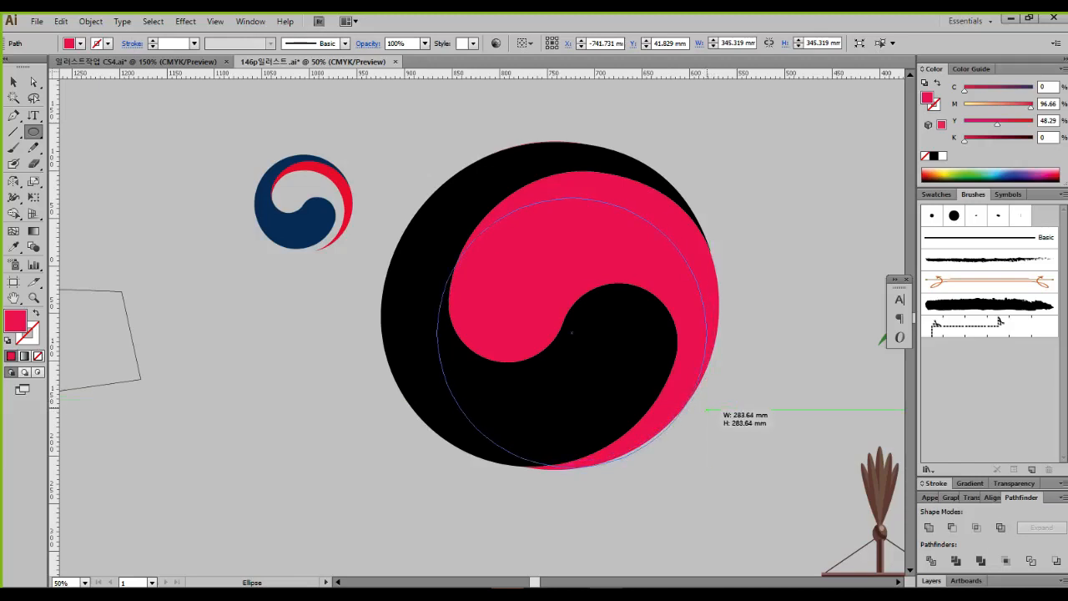
left_click_drag(705, 409, 700, 410)
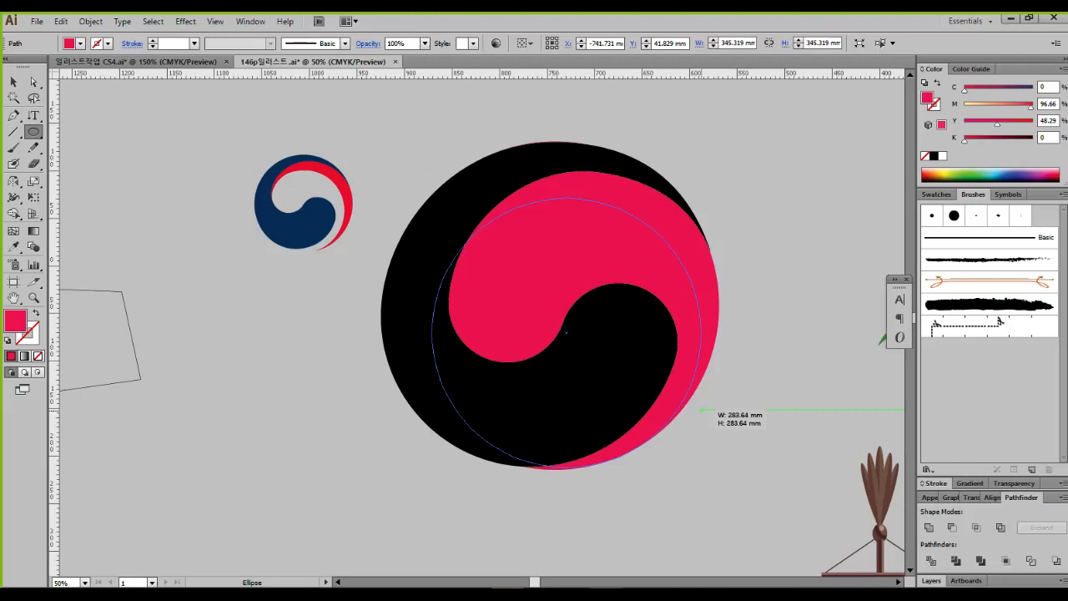
left_click_drag(699, 411, 693, 413)
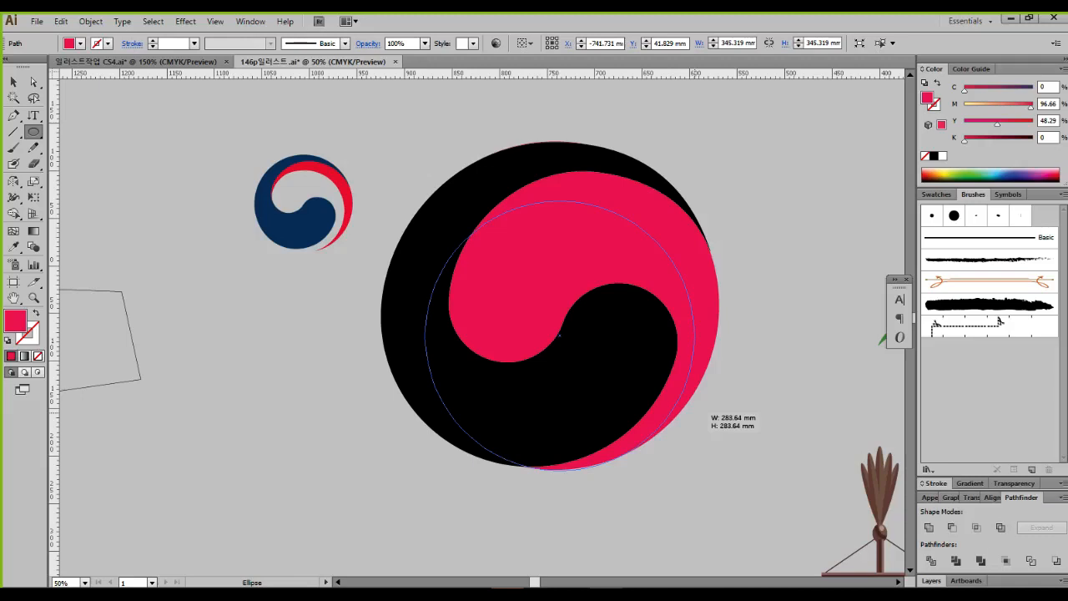
mouse_move(701, 413)
left_mouse_down()
mouse_move(712, 424)
mouse_move(703, 403)
mouse_move(704, 412)
left_mouse_up()
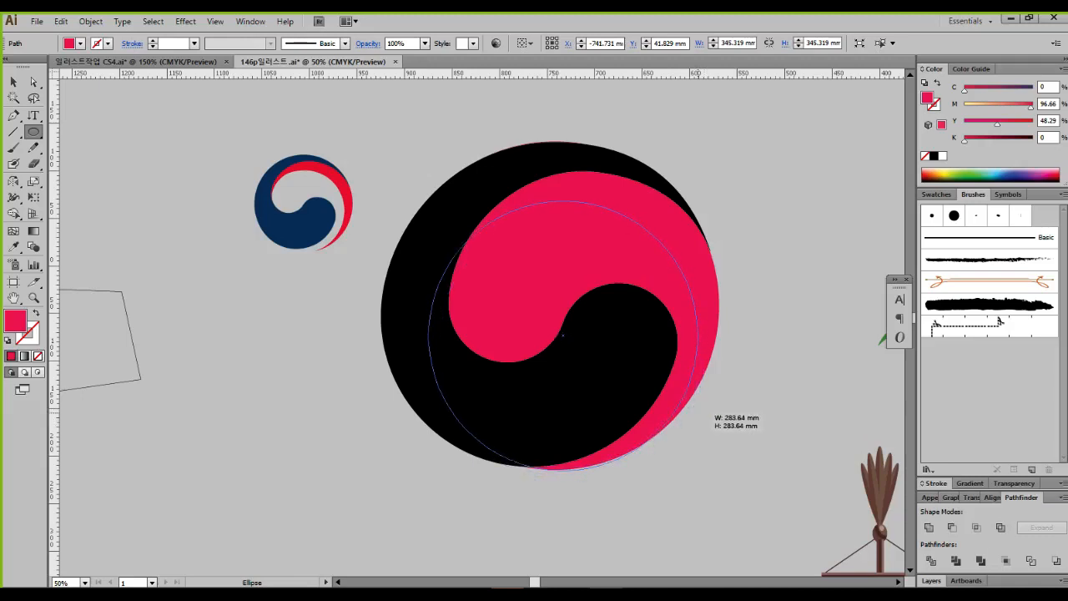
left_click_drag(706, 412, 706, 413)
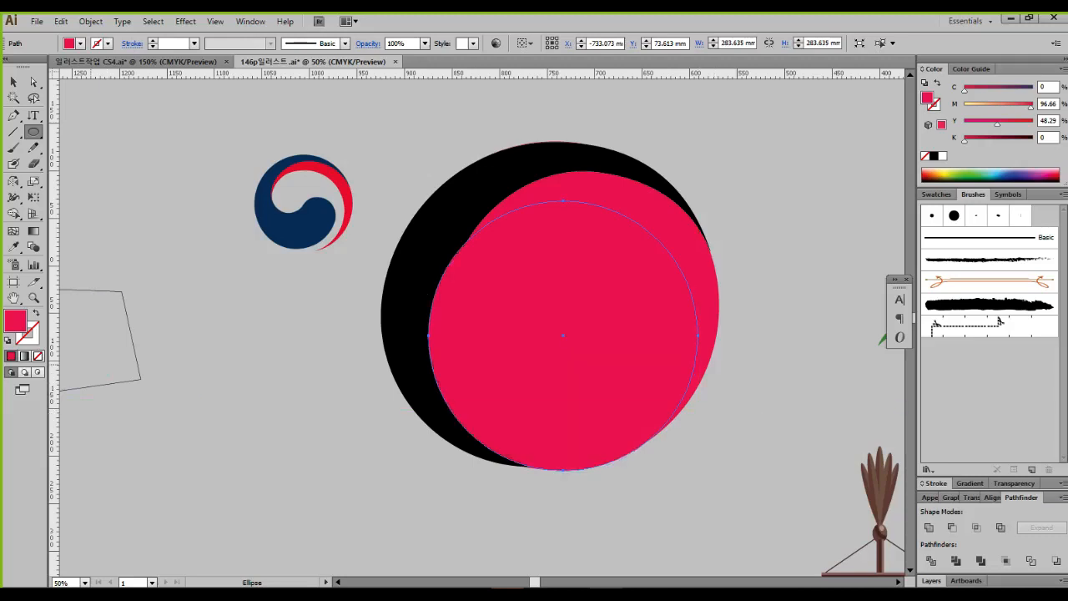
Step: Fill the smaller circle with the muted mauve colour #7C5361
double_click(15, 321)
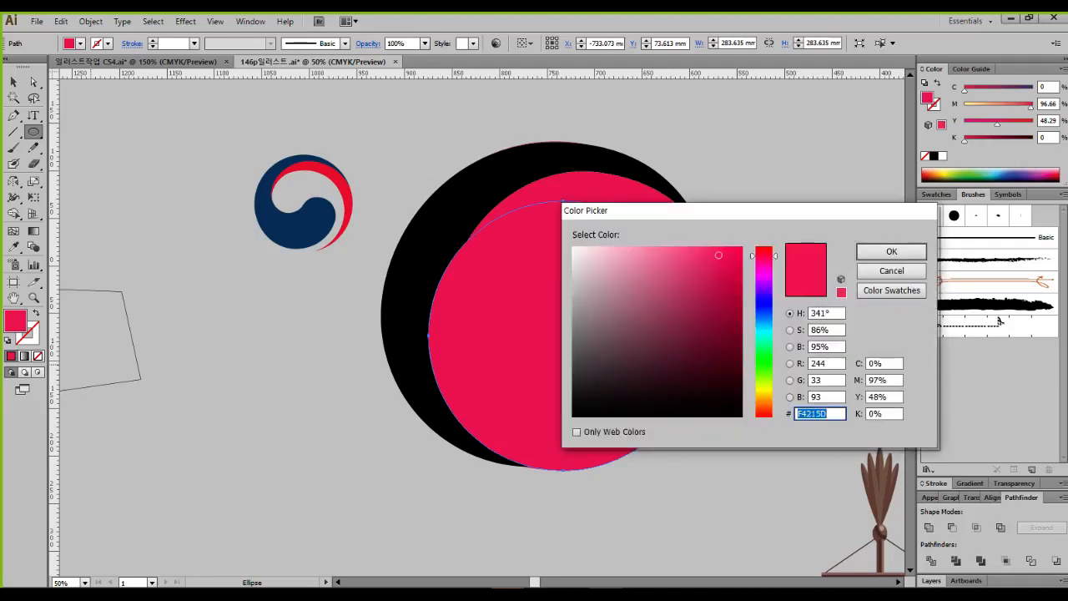
left_click(628, 334)
left_click(891, 252)
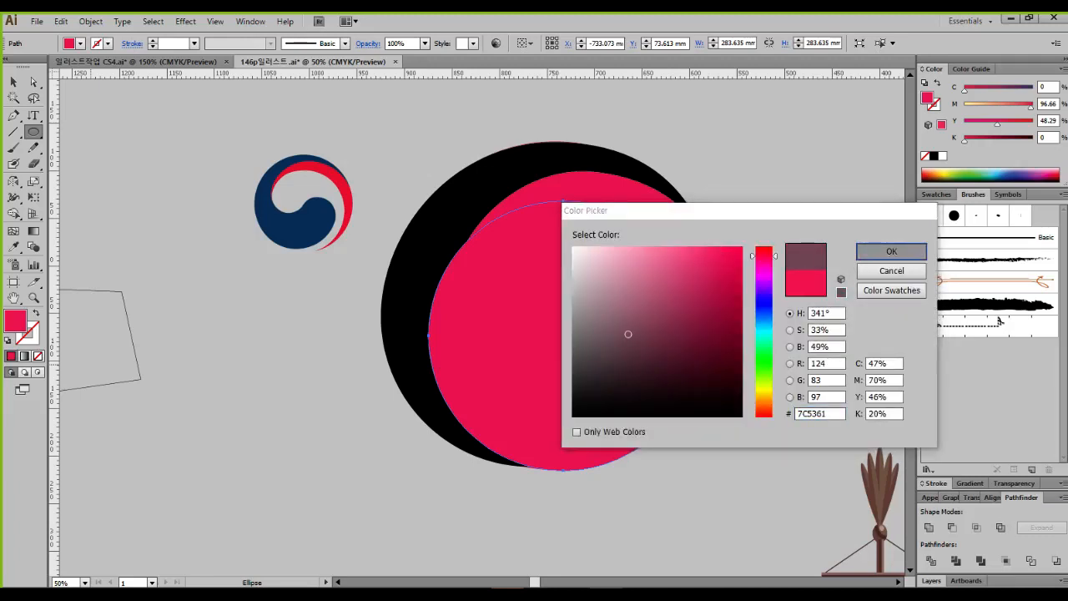
key("v")
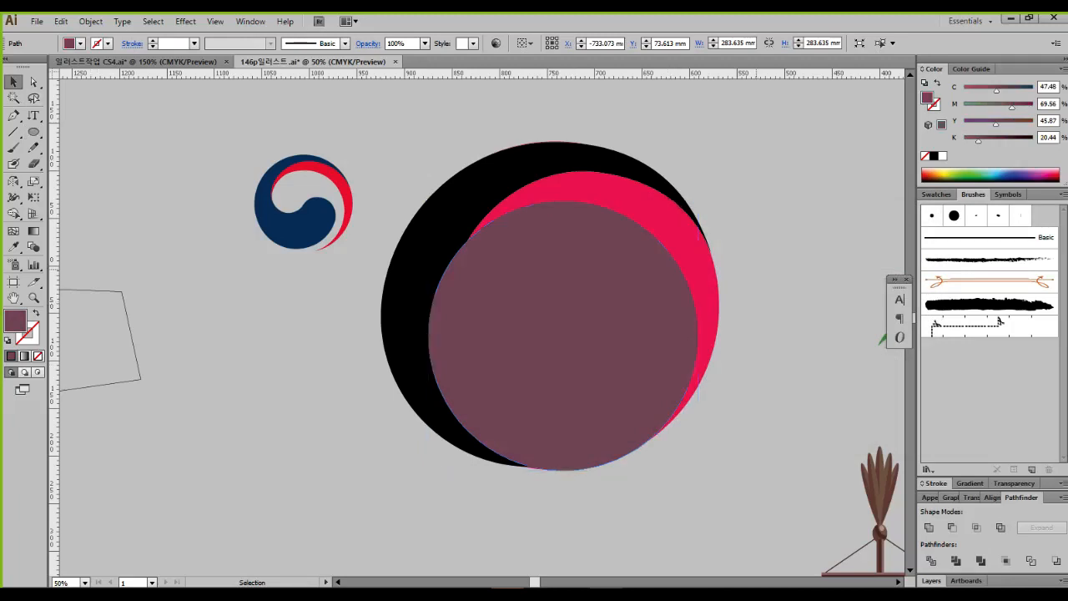
left_click(757, 269)
left_click(702, 268)
left_click(633, 298)
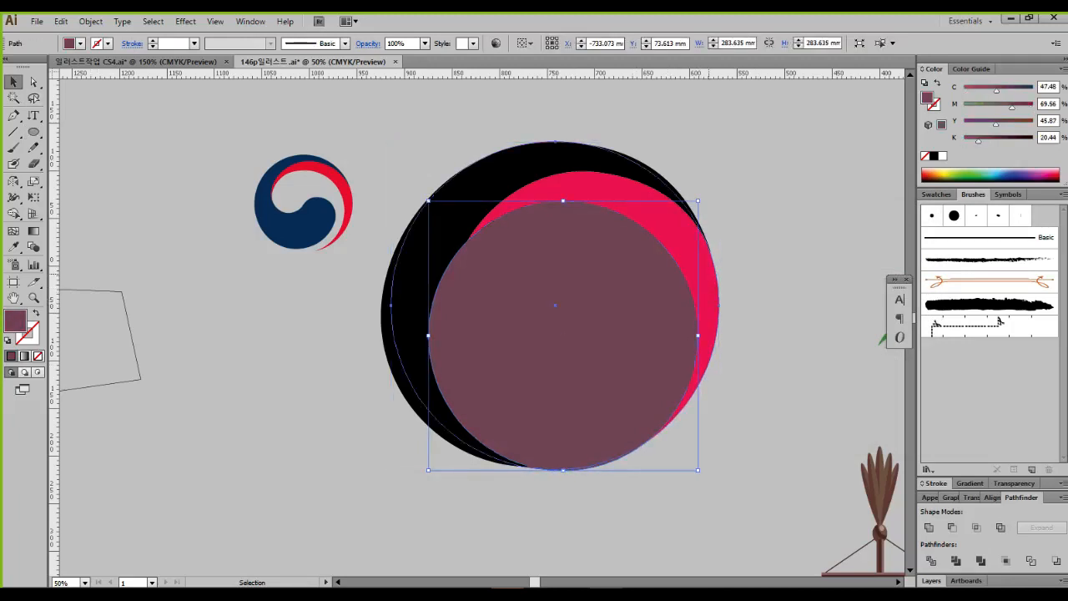
left_click(709, 307)
key("super")
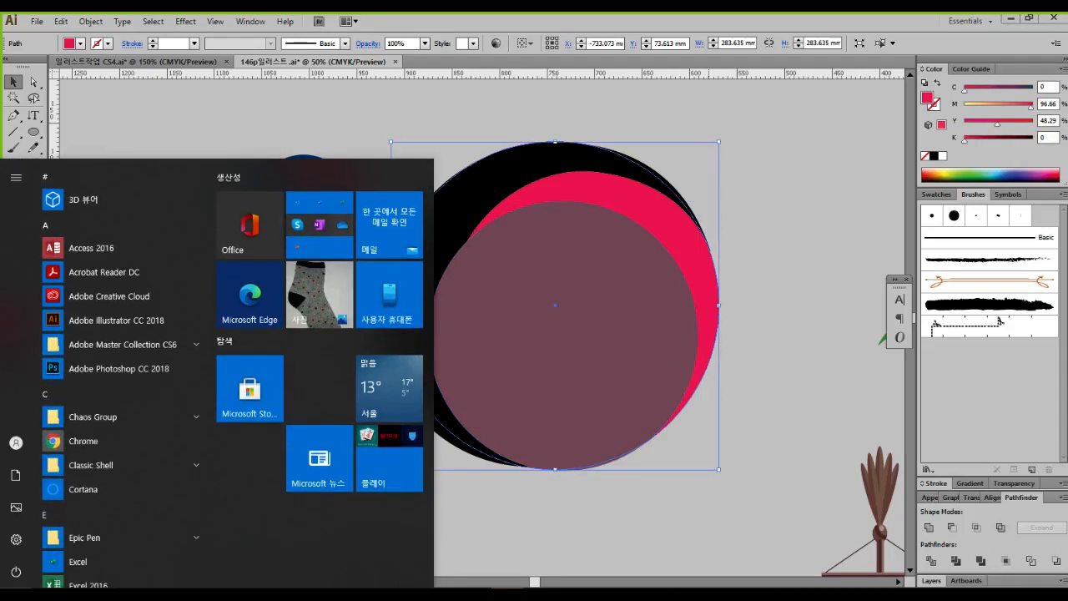
key("Escape")
left_click(757, 268)
left_click(707, 279)
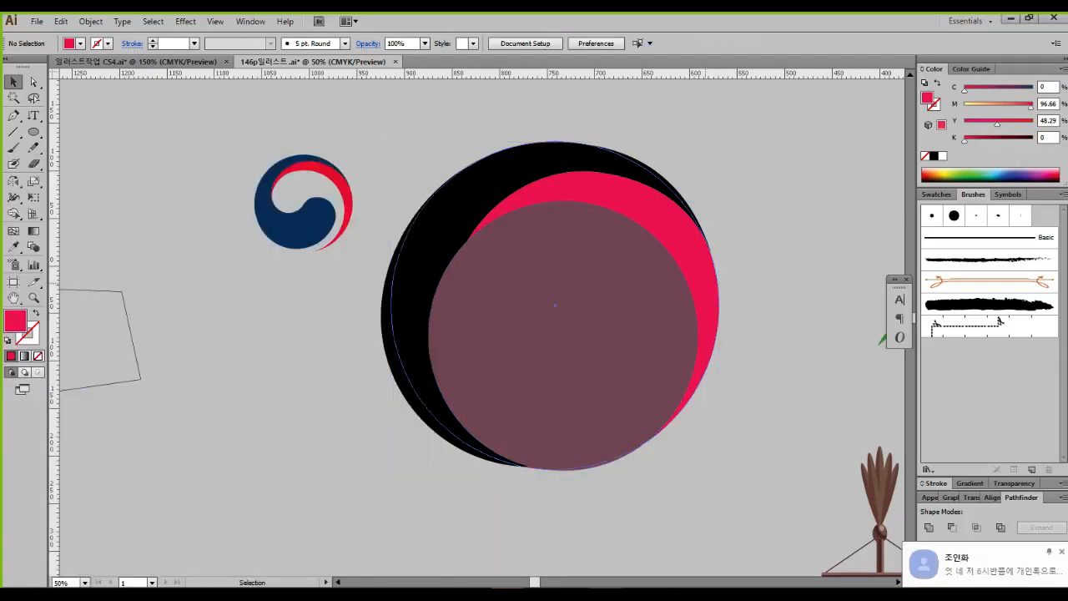
left_click(662, 283, "shift")
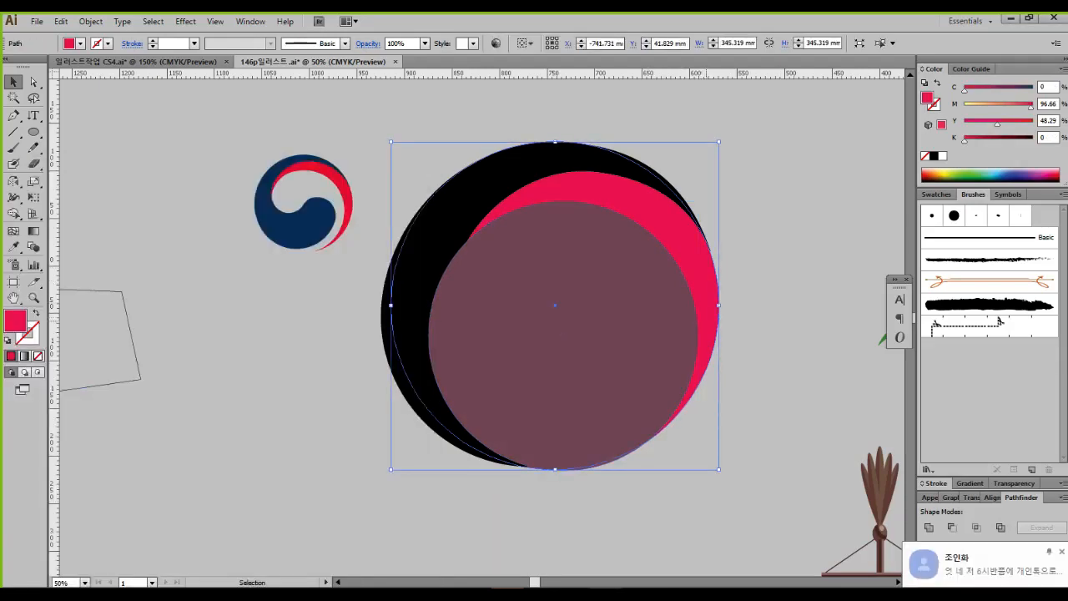
left_click(748, 324)
left_click(708, 327)
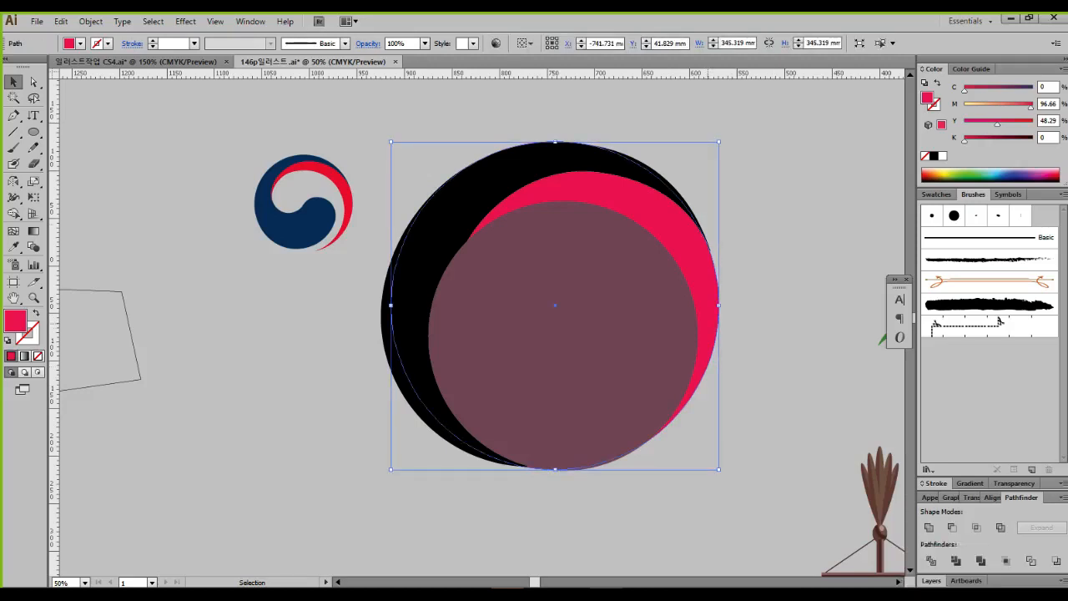
left_click(733, 197)
Step: Subtract the smaller mauve circle from the large red circle with Minus Front to form a red crescent
left_click(633, 203)
left_click_drag(633, 204, 756, 186)
key("ctrl+z")
left_click(623, 275, "shift")
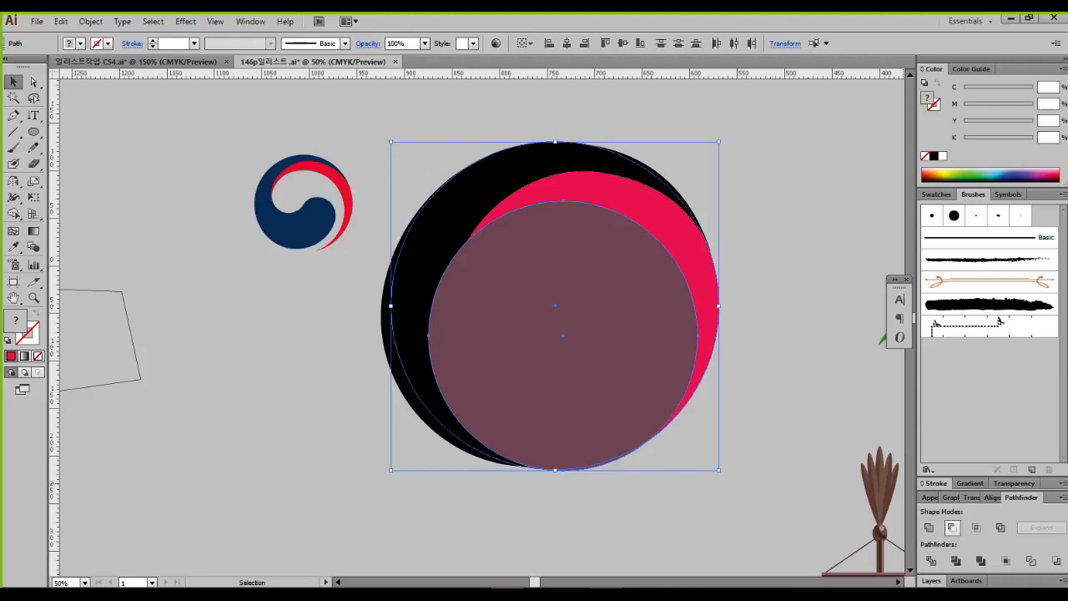
left_click(952, 528)
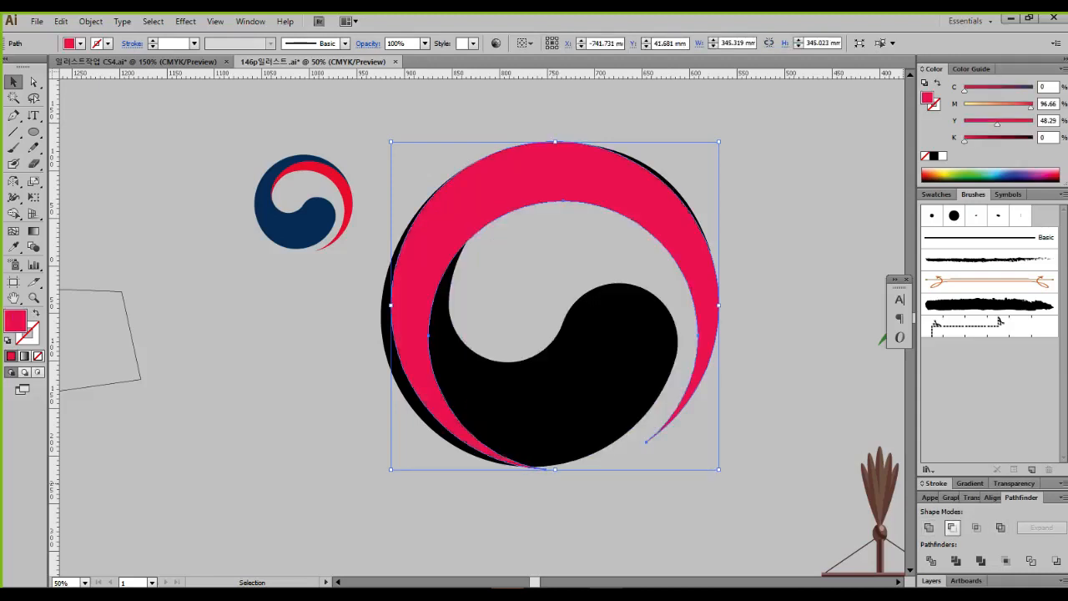
Step: Send the red crescent backward behind the black emblem shape and deselect it
left_click(769, 288)
left_click(673, 227)
key("ctrl+[")
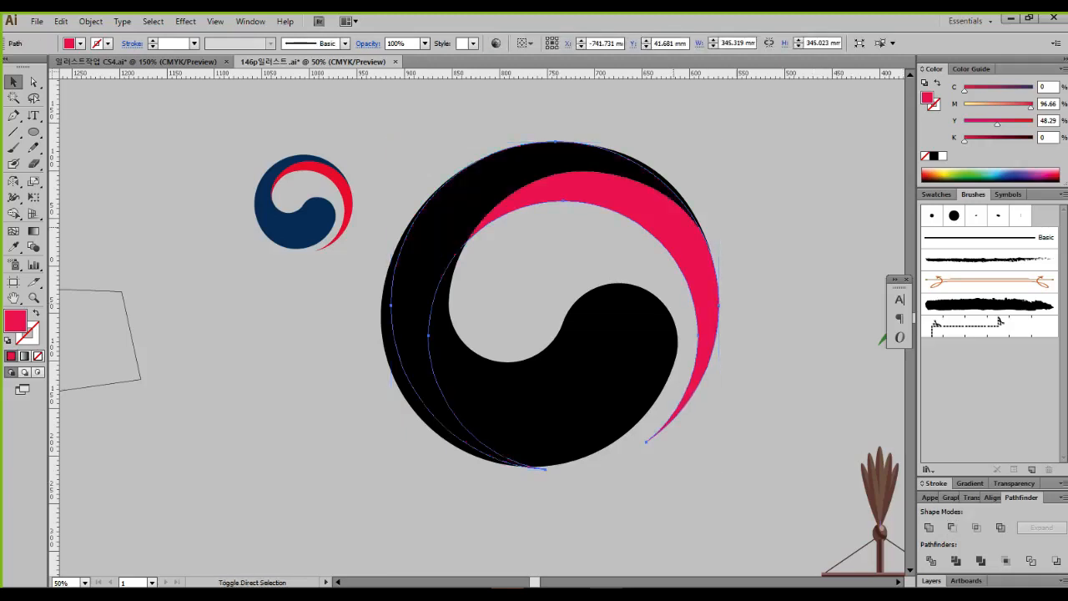
left_click(800, 351)
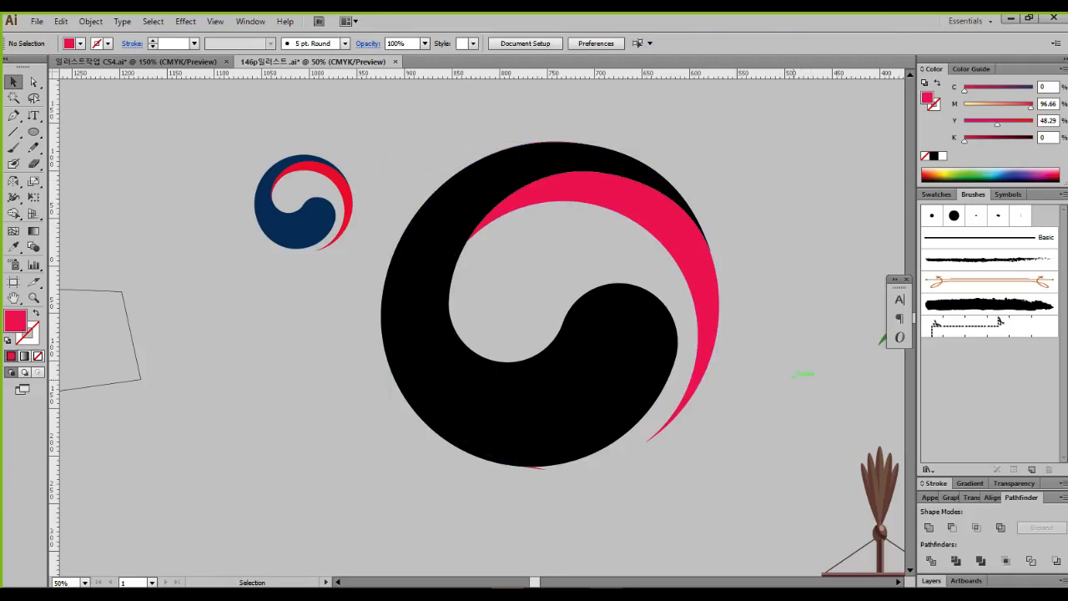